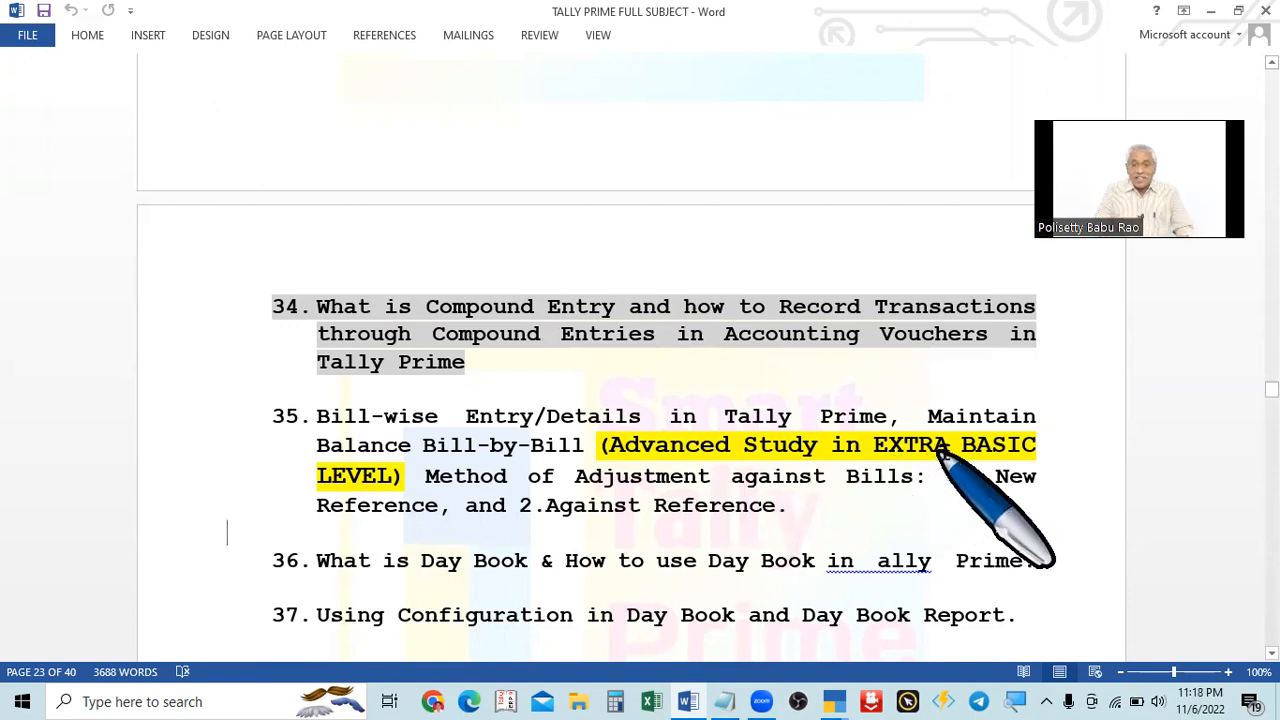
# Replace "EXTRA" with "ADVANCED" in the highlighted note of item 35 and save the document.
pyautogui.click(948, 445)
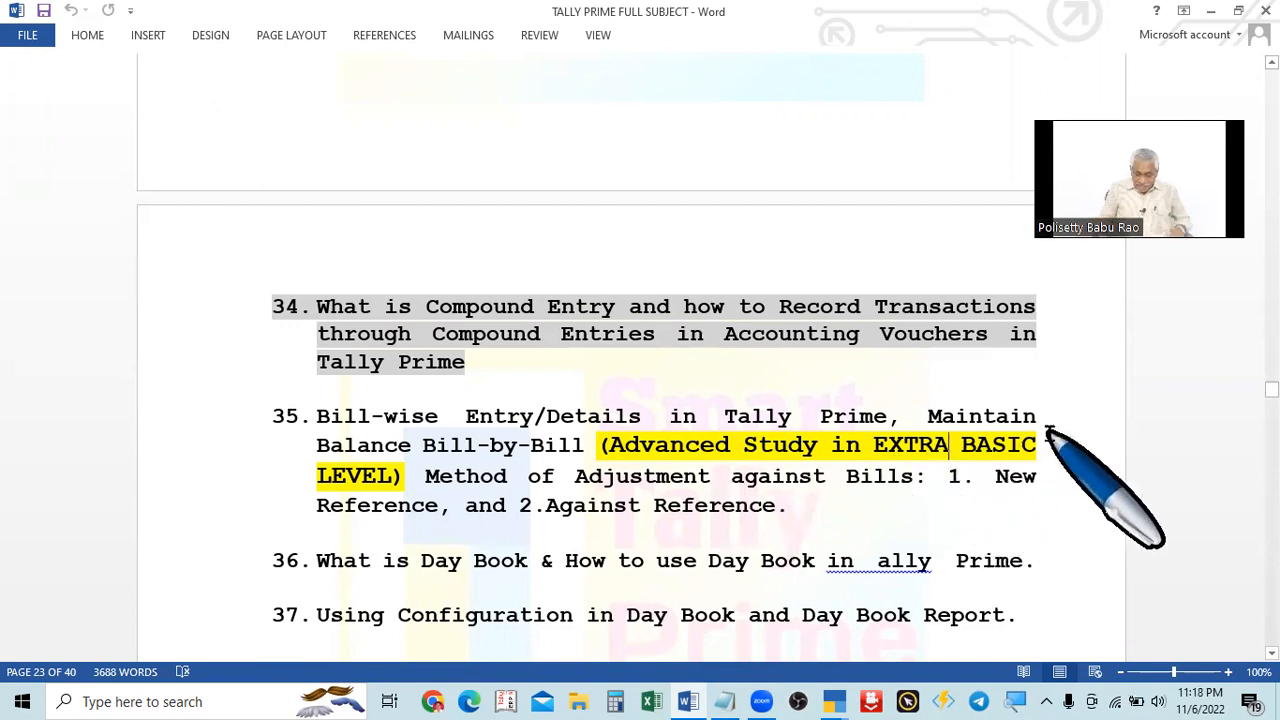
pyautogui.press('BackSpace')
pyautogui.press('BackSpace')
pyautogui.press('BackSpace')
pyautogui.press('BackSpace')
pyautogui.press('BackSpace')
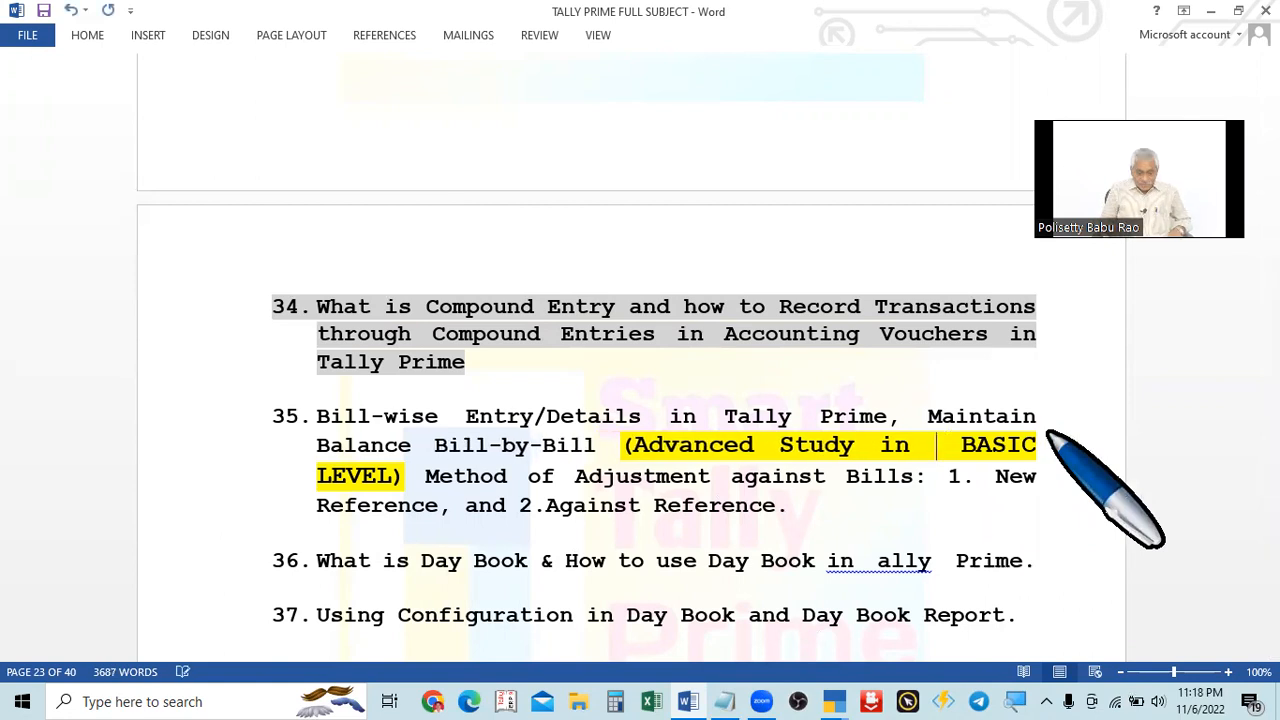
pyautogui.write('ADVANC')
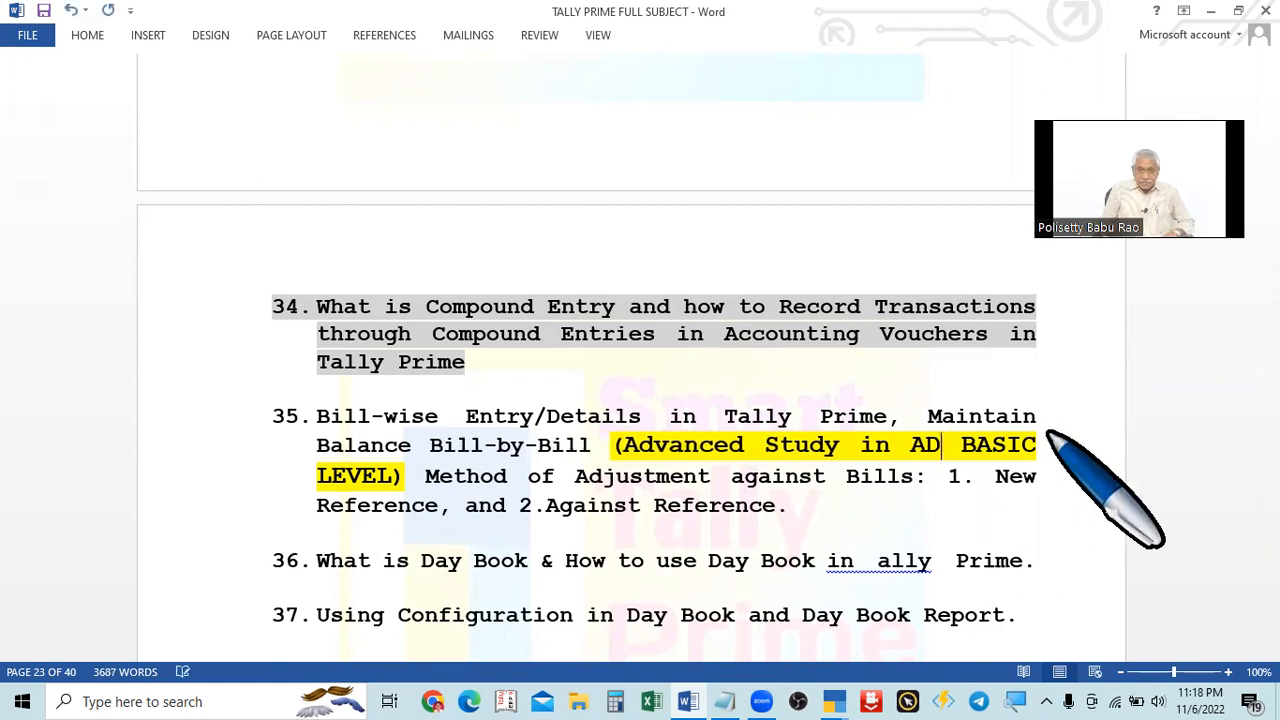
pyautogui.write('E')
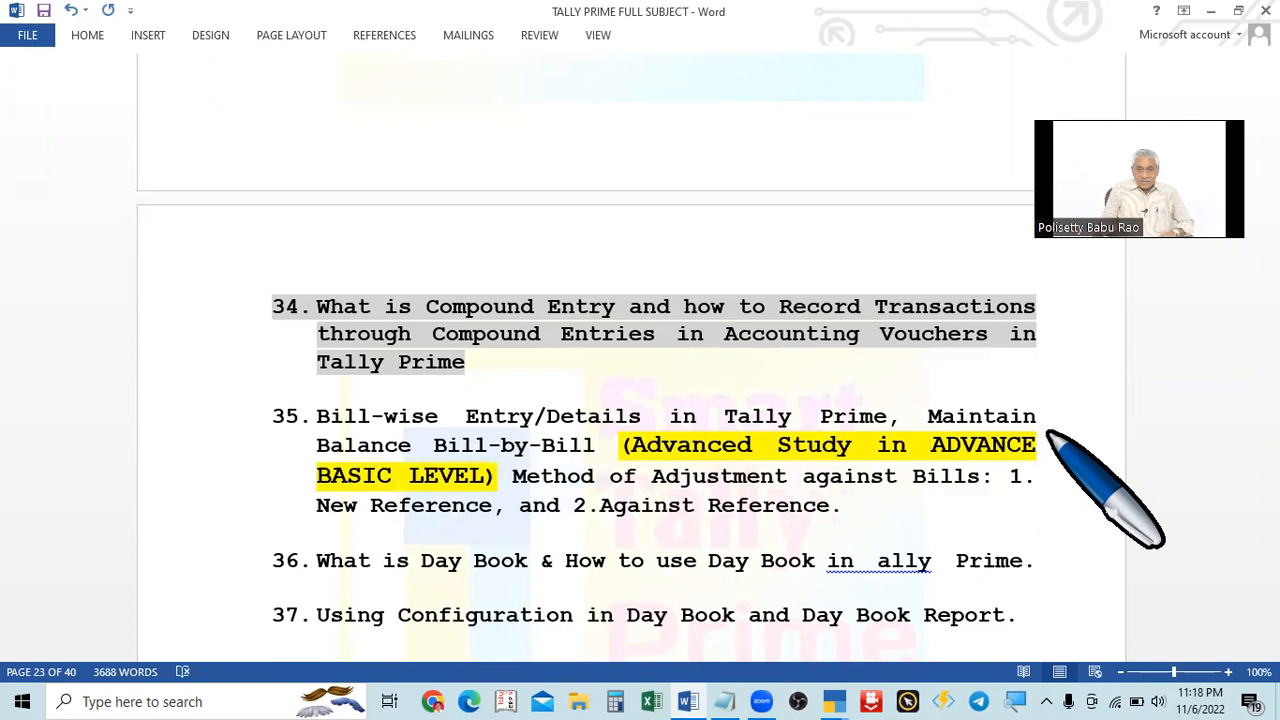
pyautogui.write('D')
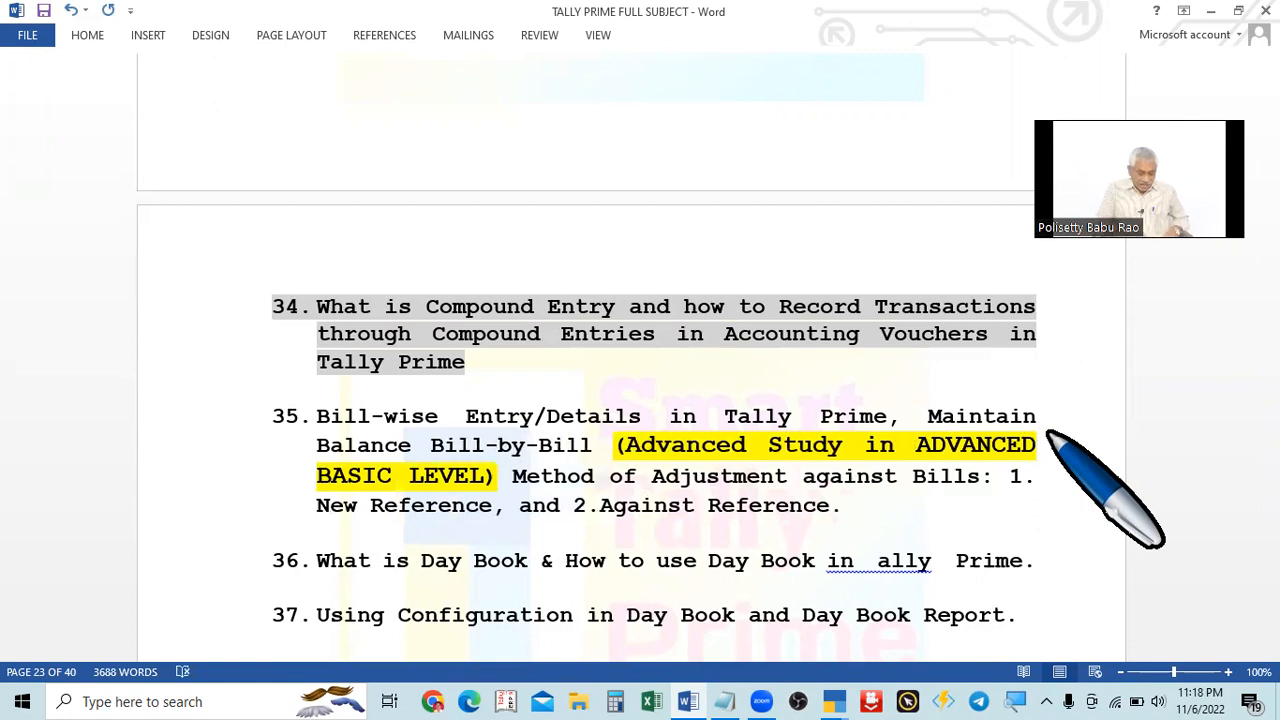
pyautogui.hotkey('ctrl', 's')
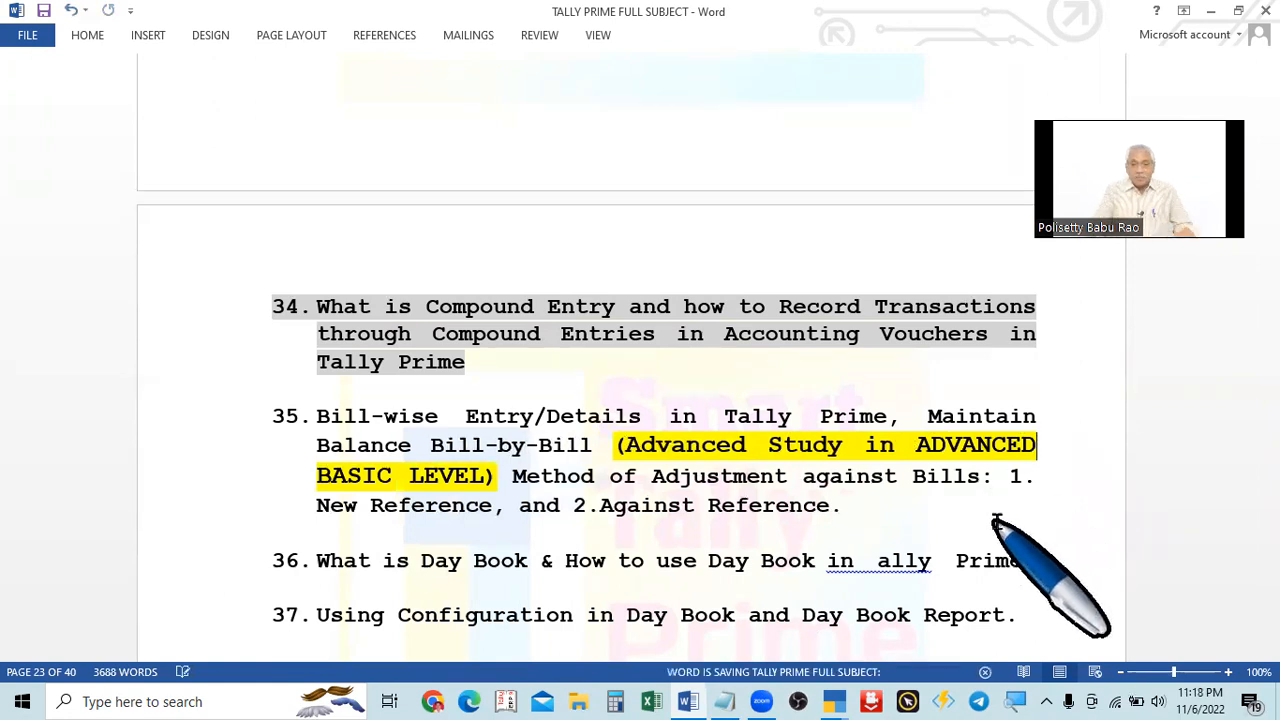
# Switch to the TALLY PRIME PROBLEMS file in Notepad and review the credit days and due date of the 02.05.22 bill in Problem # 13.
pyautogui.scroll(-1, 745, 442)
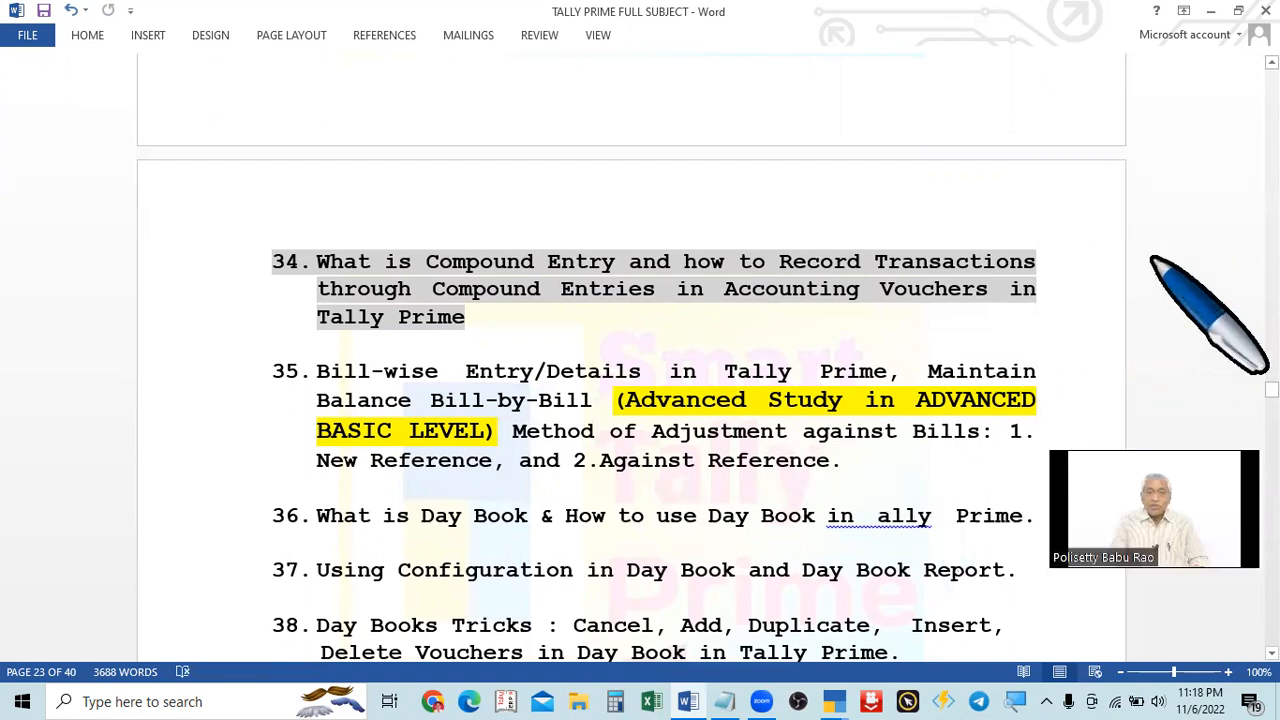
pyautogui.click(1243, 35)
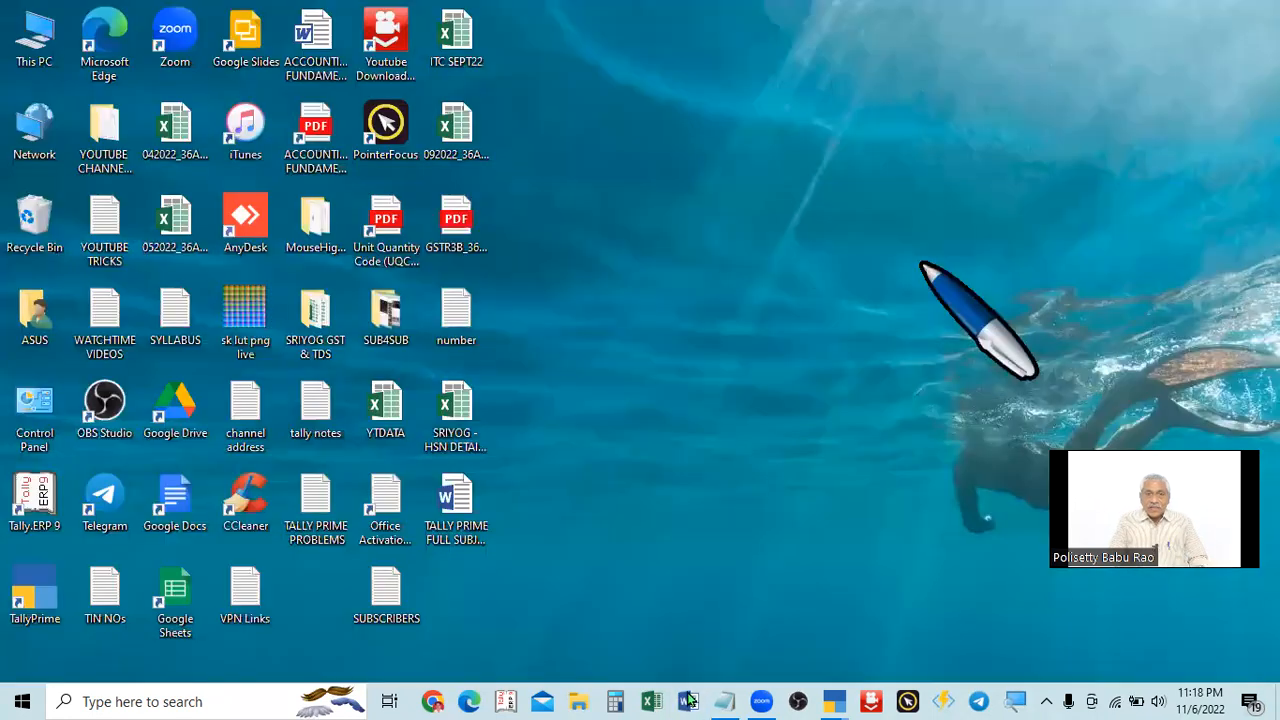
pyautogui.click(728, 700)
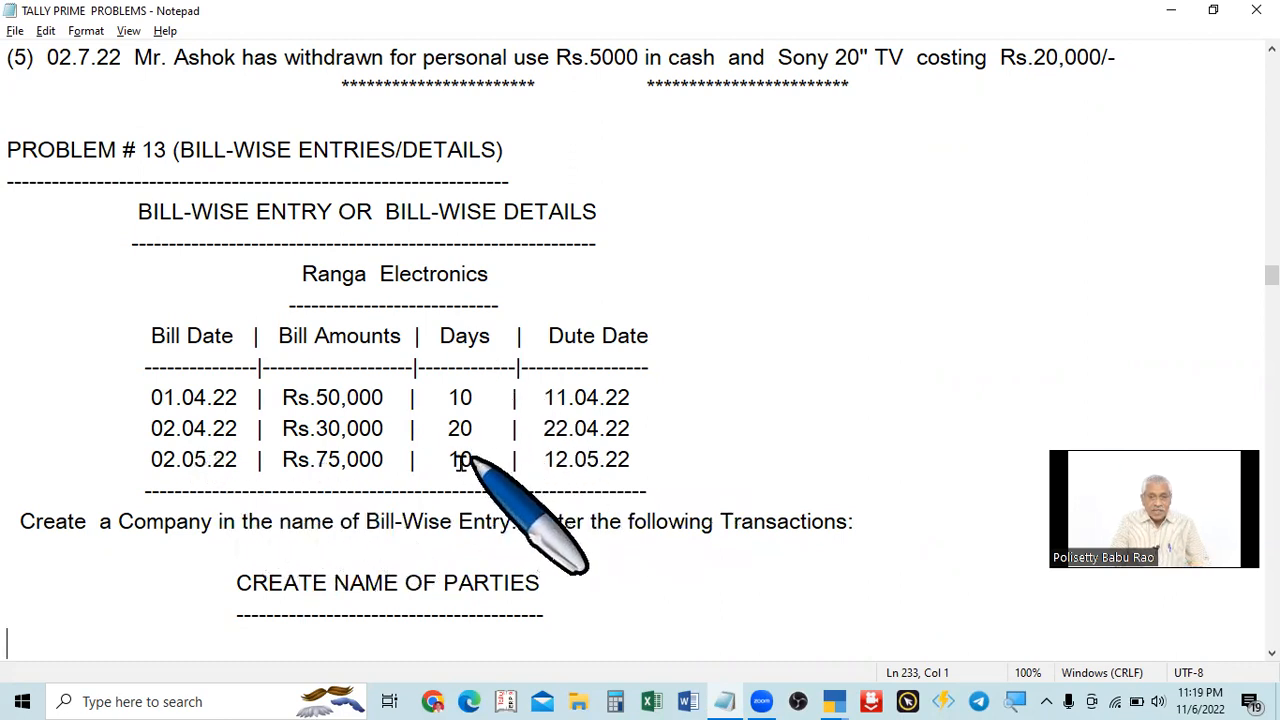
pyautogui.moveTo(449, 460); pyautogui.dragTo(487, 461)
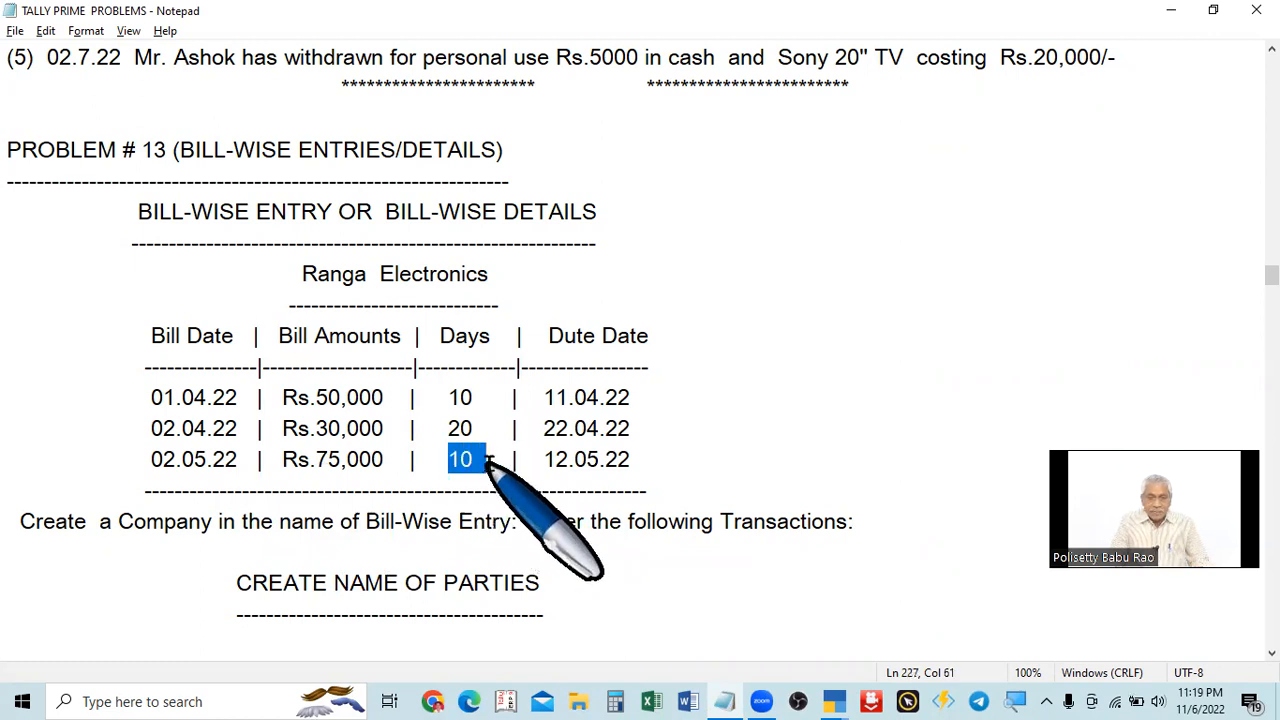
pyautogui.click(541, 460)
pyautogui.moveTo(543, 460); pyautogui.dragTo(694, 471)
pyautogui.click(738, 444)
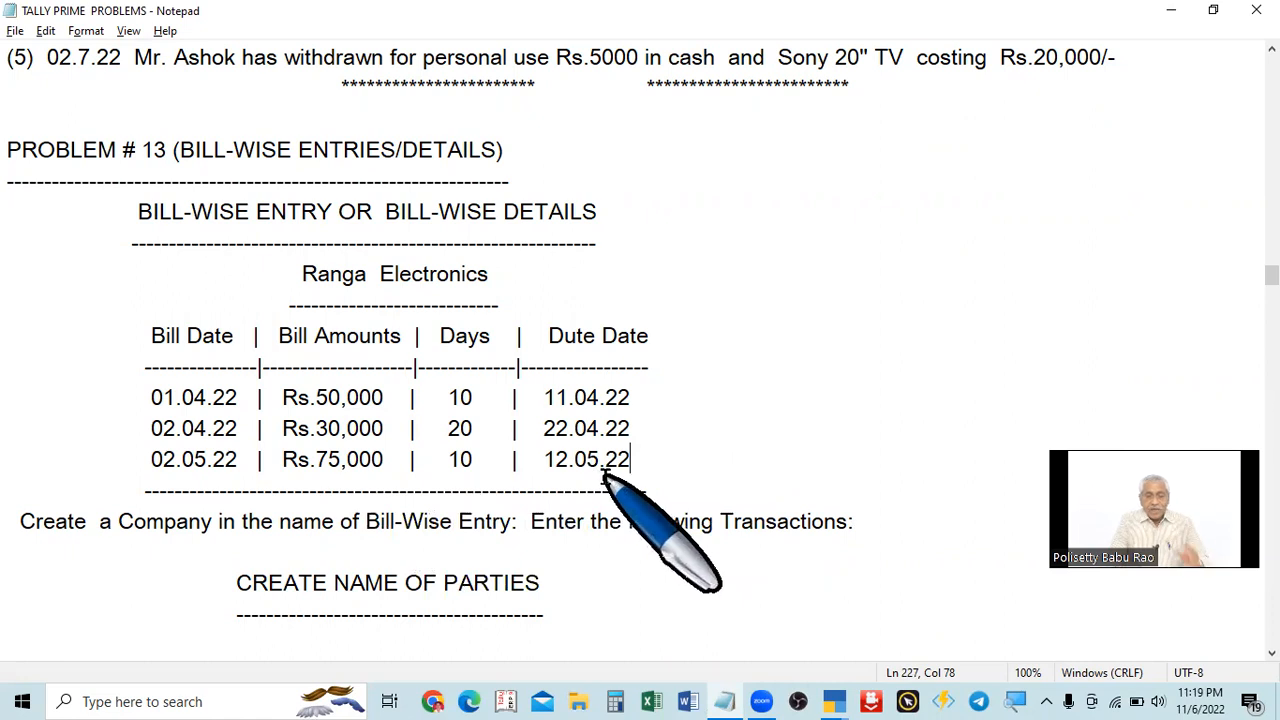
# Compare the bill table in Notepad with the Ranga Electronics ledger vouchers in TallyPrime.
pyautogui.click(835, 703)
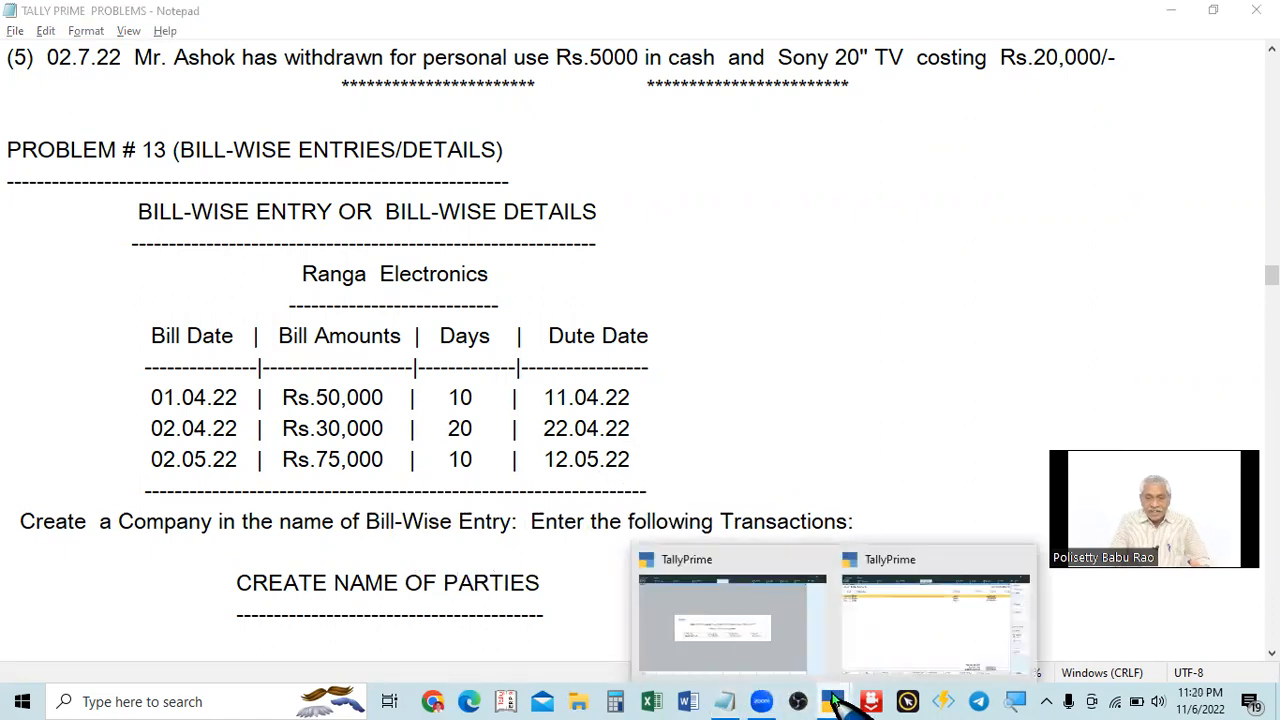
pyautogui.click(895, 640)
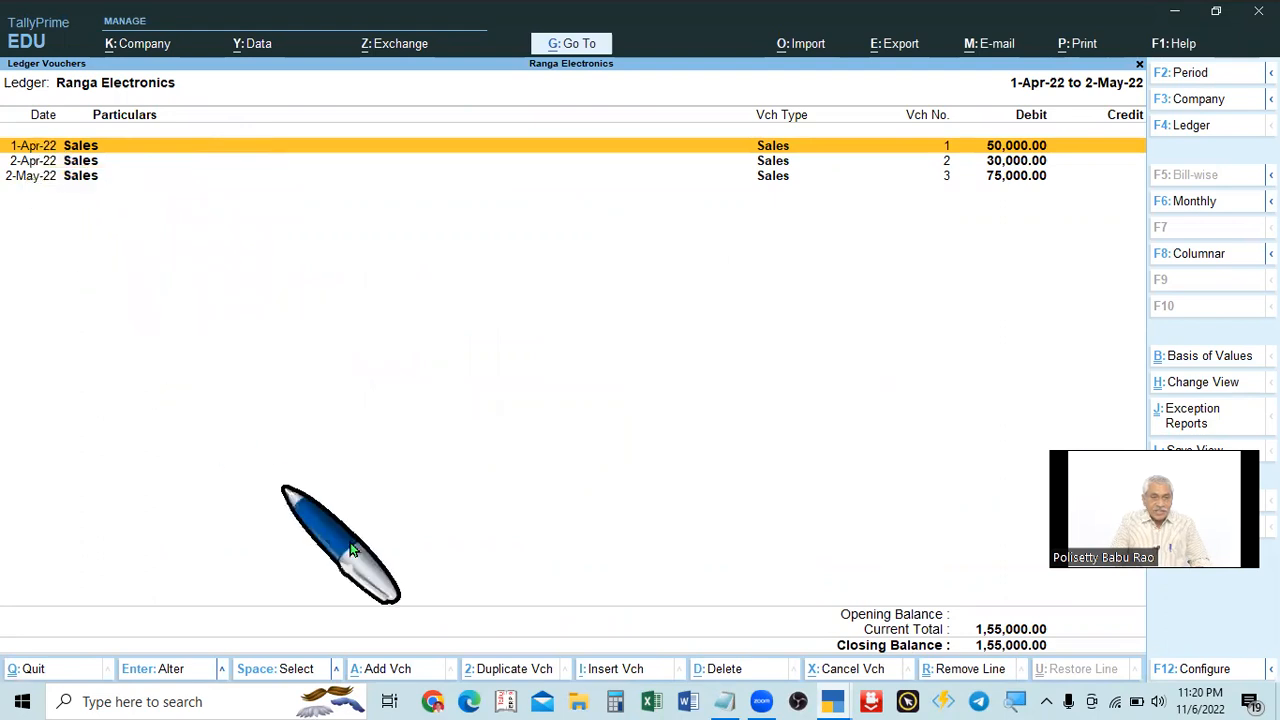
pyautogui.click(724, 701)
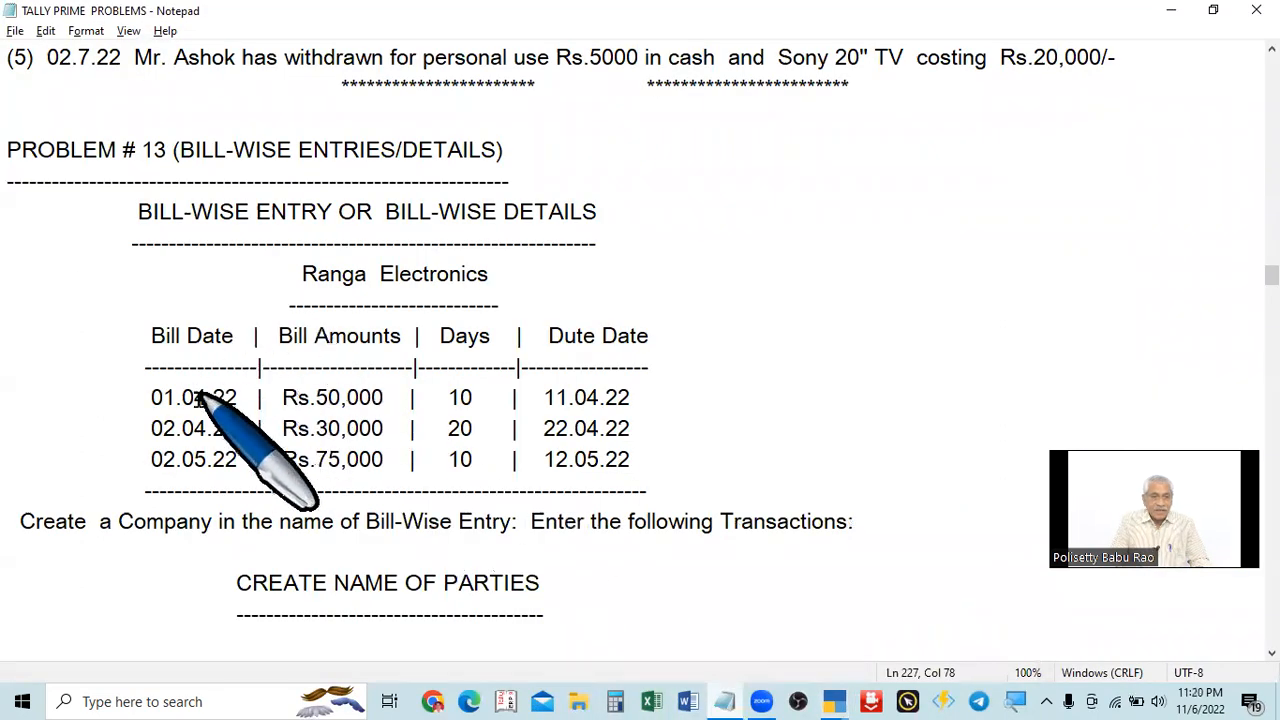
pyautogui.click(738, 700)
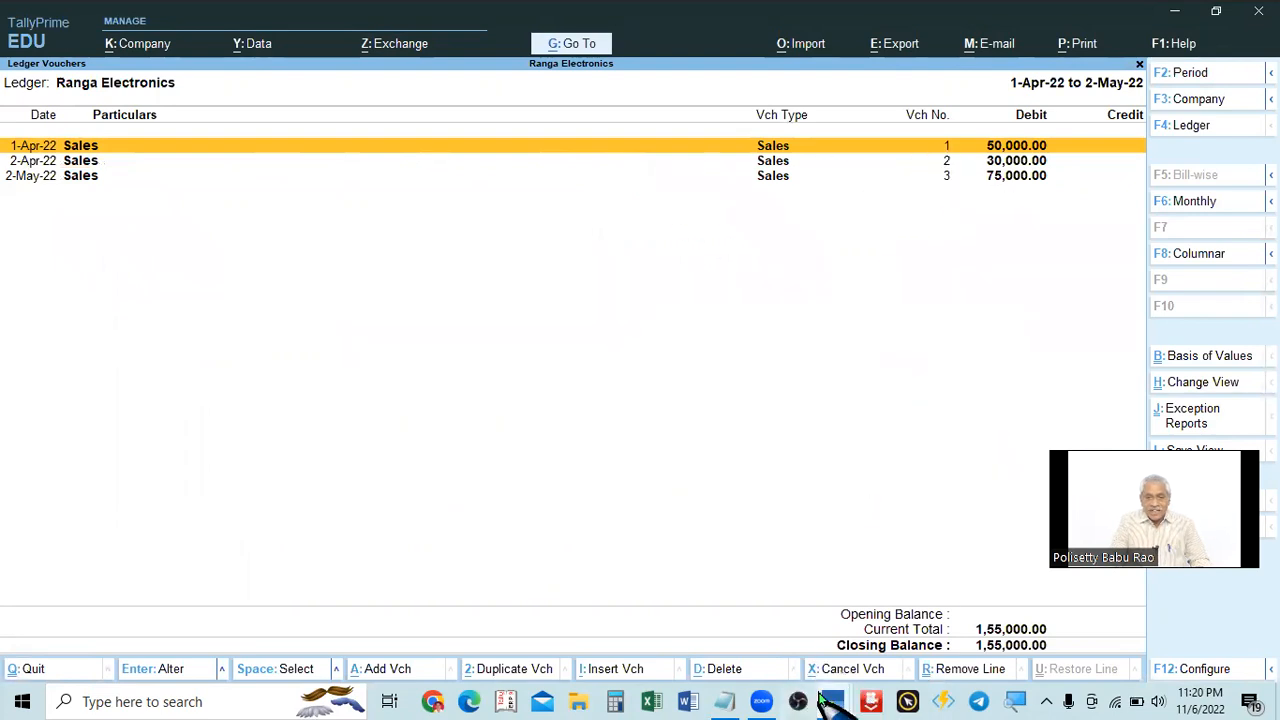
pyautogui.click(731, 701)
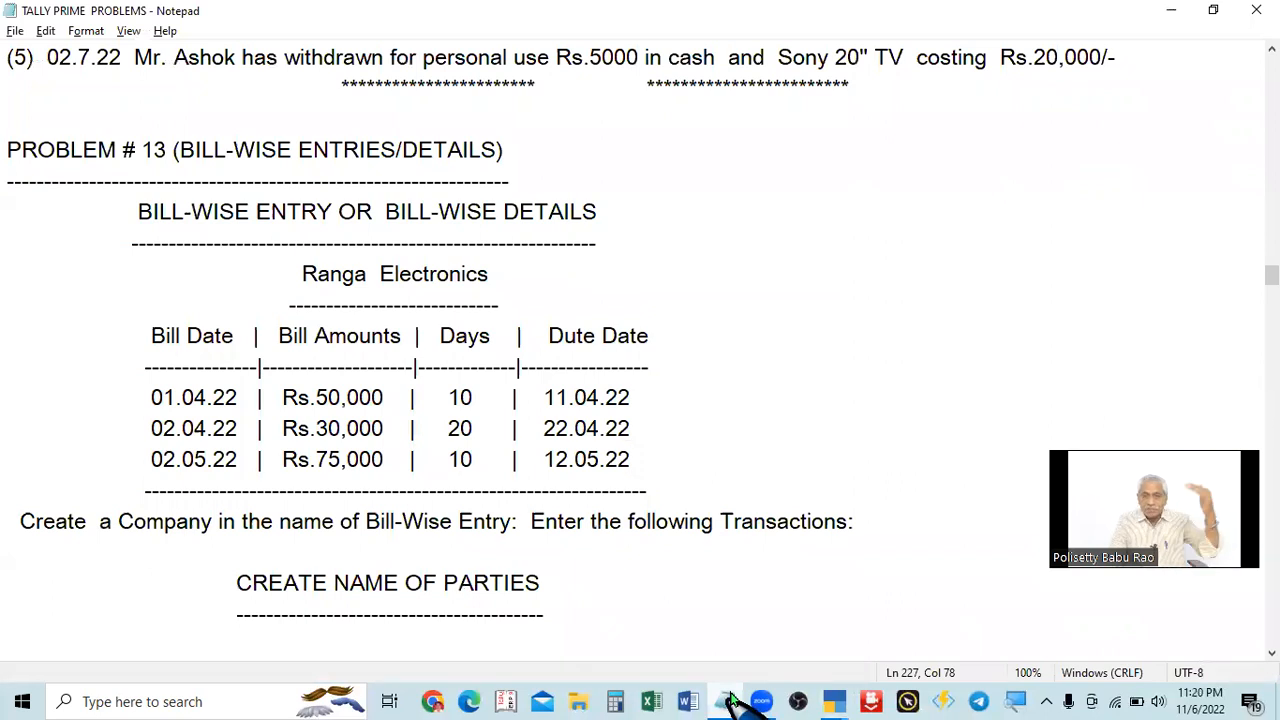
pyautogui.click(731, 701)
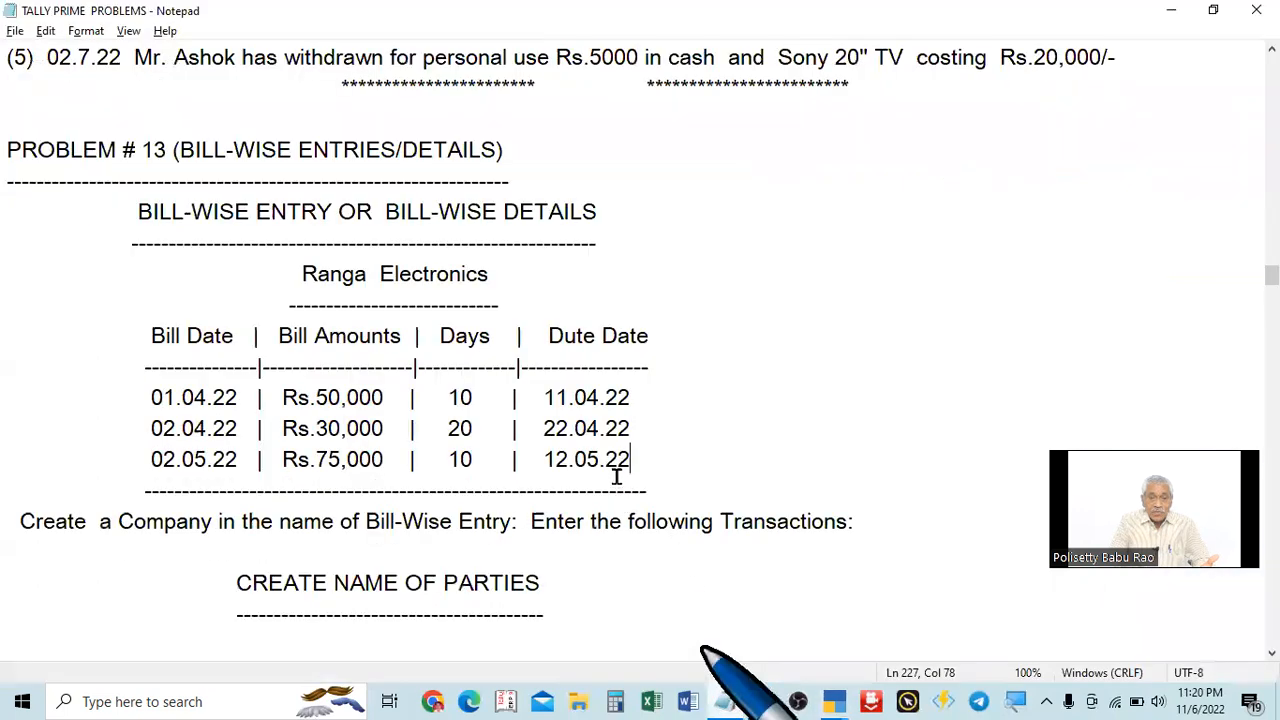
pyautogui.click(738, 700)
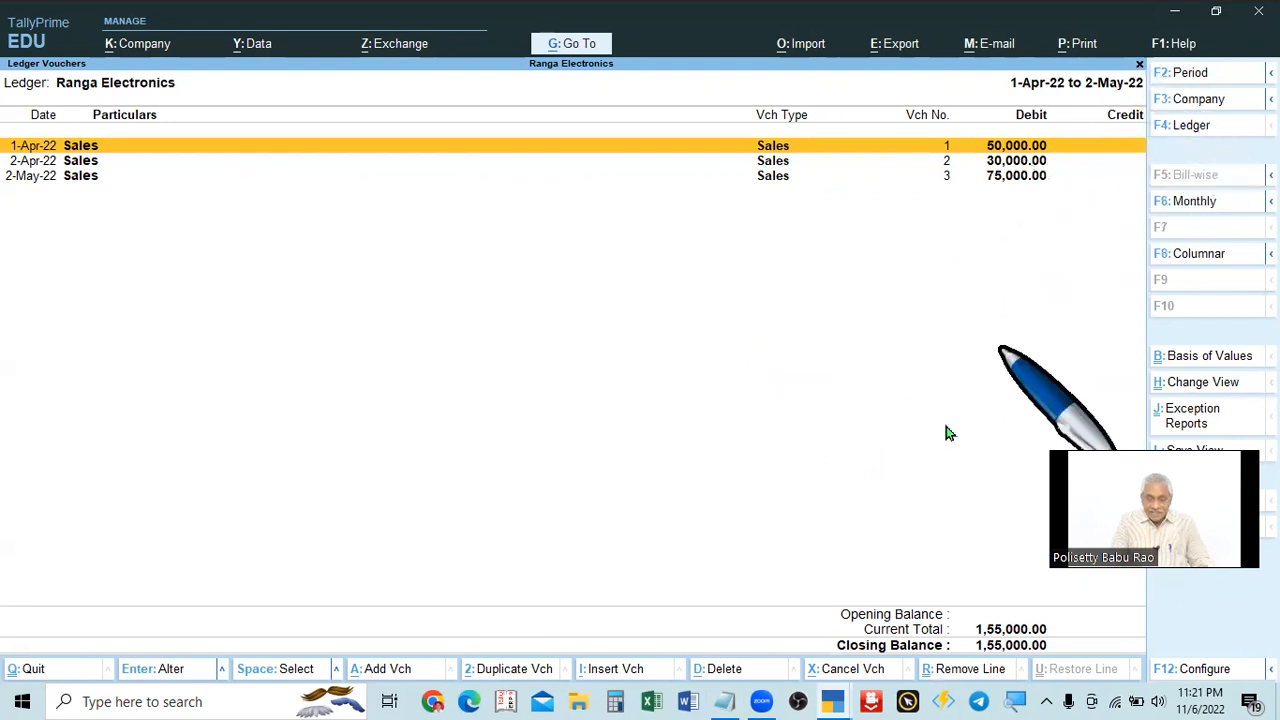
# Leave the Ranga Electronics ledger report and quit this TallyPrime session.
pyautogui.press('Escape')
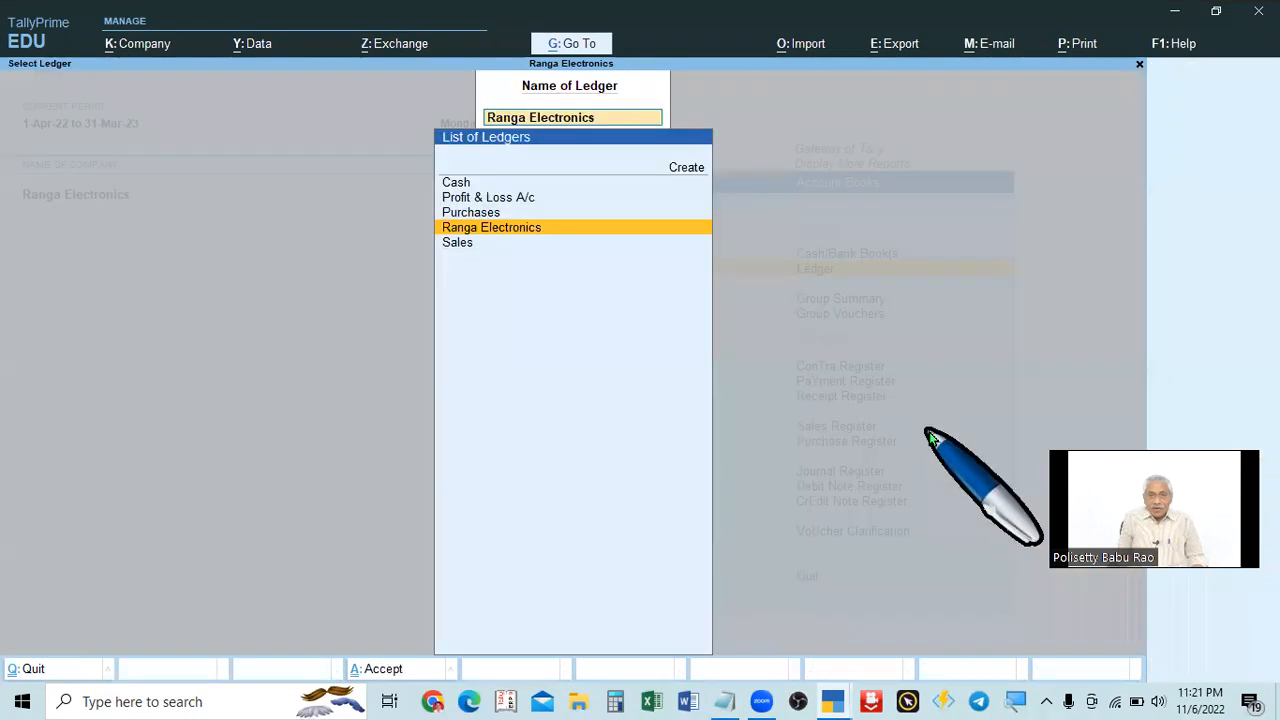
pyautogui.press('Escape')
pyautogui.press('Escape')
pyautogui.press('Escape')
pyautogui.press('Escape')
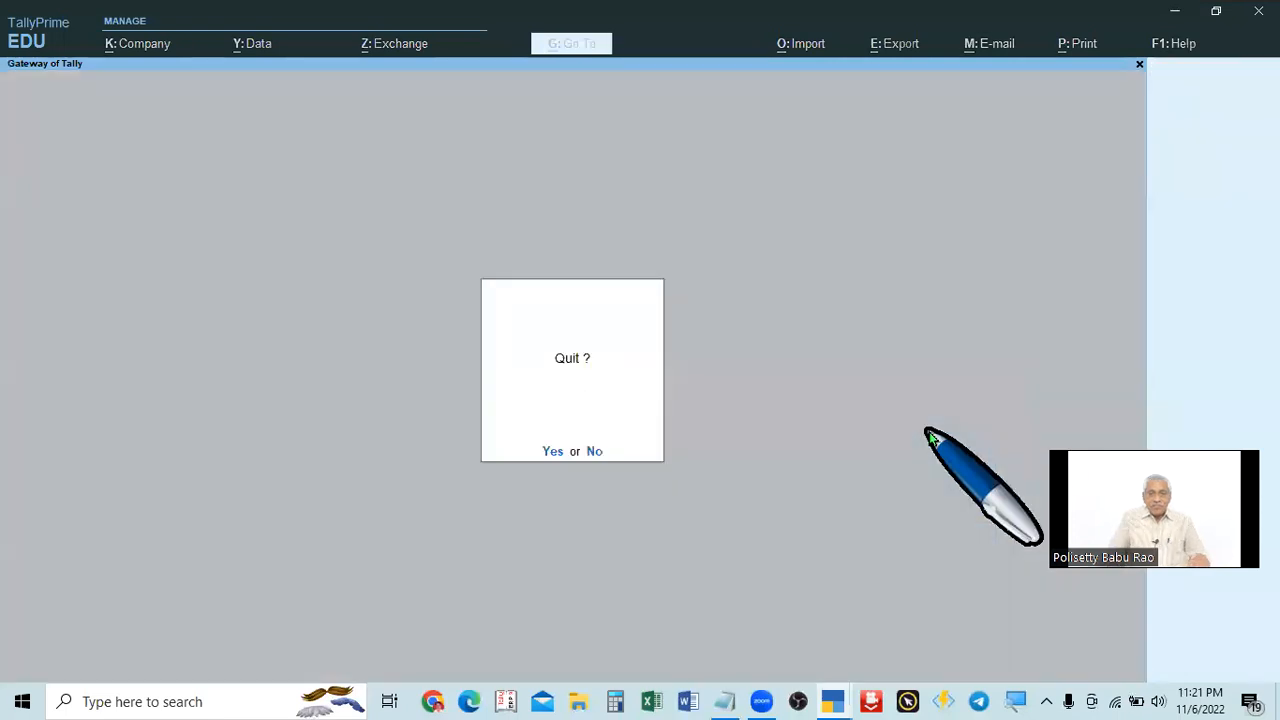
pyautogui.press('Return')
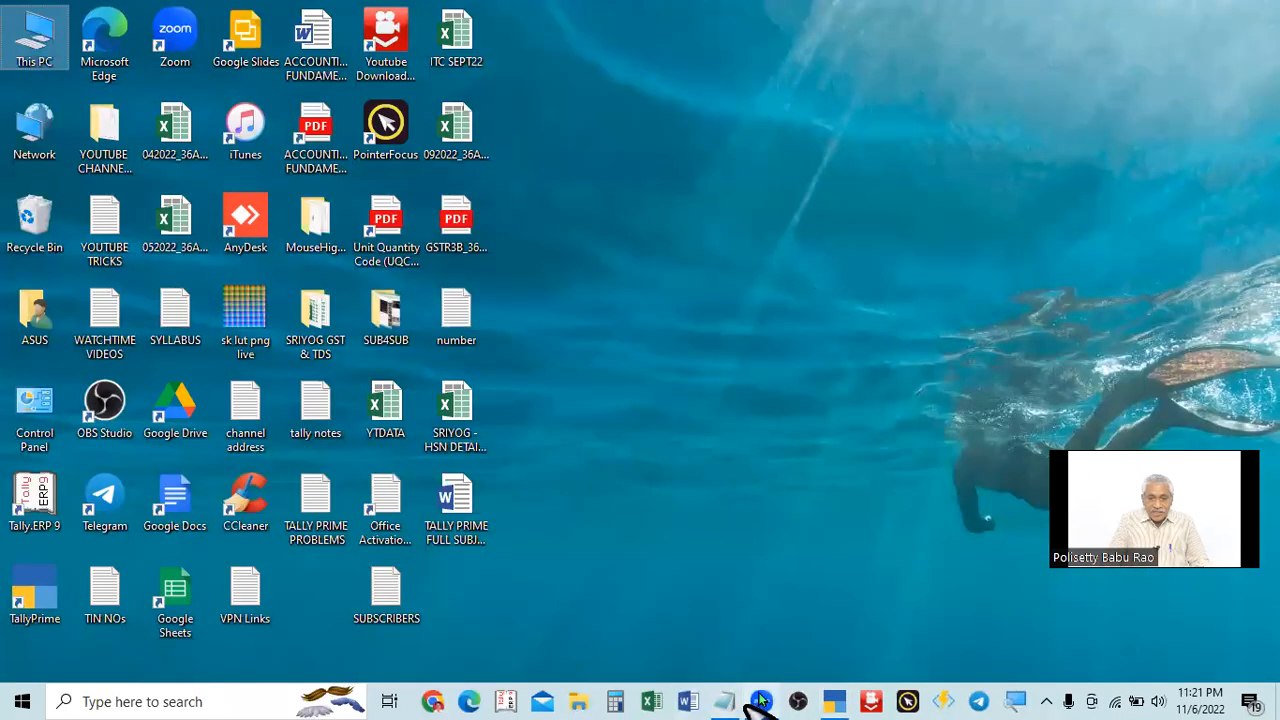
# Switch to Notepad and review Problem # 13's bill table, company instruction, party list, and accounting and ledger settings.
pyautogui.click(722, 702)
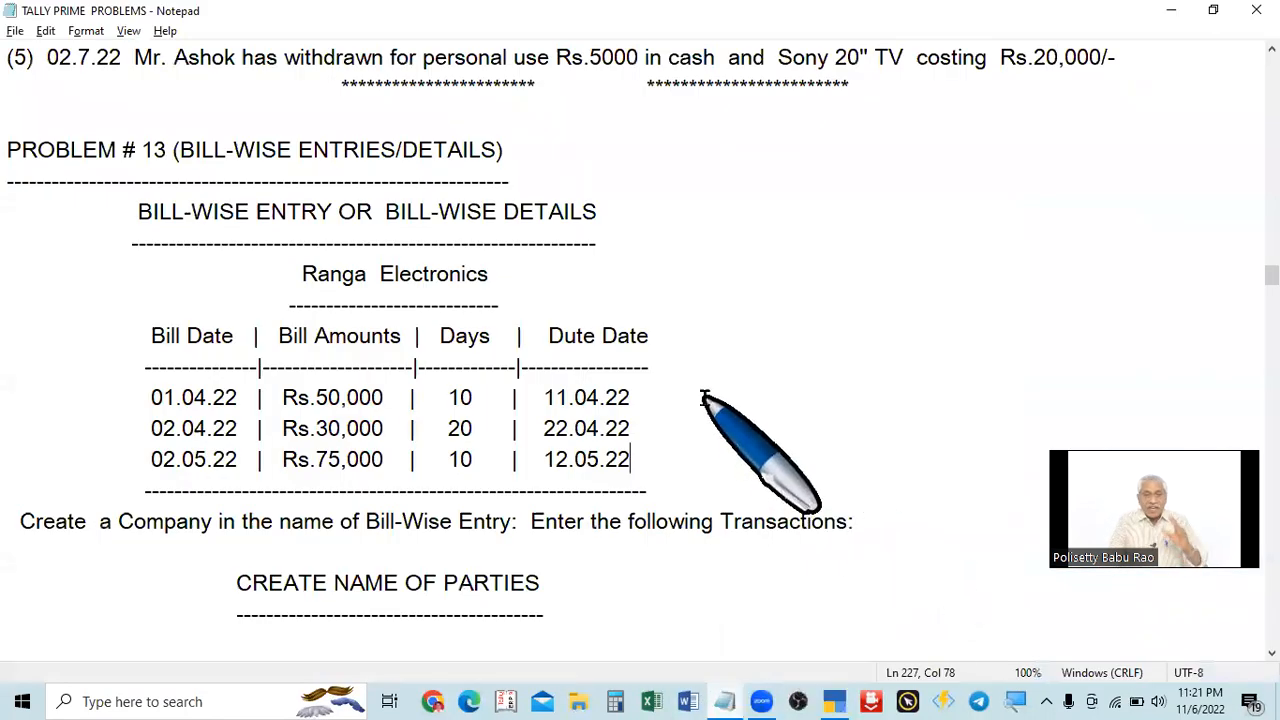
pyautogui.scroll(-1, 697, 474)
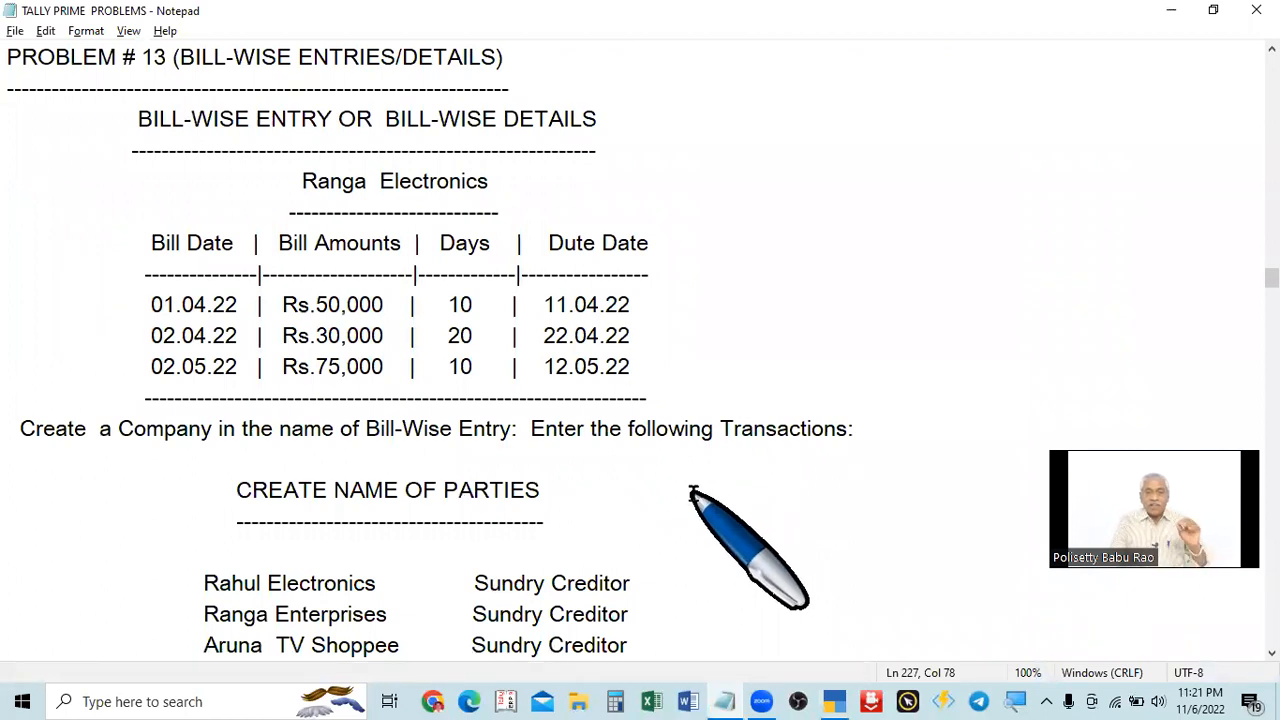
pyautogui.scroll(-1, 691, 490)
pyautogui.scroll(1, 691, 490)
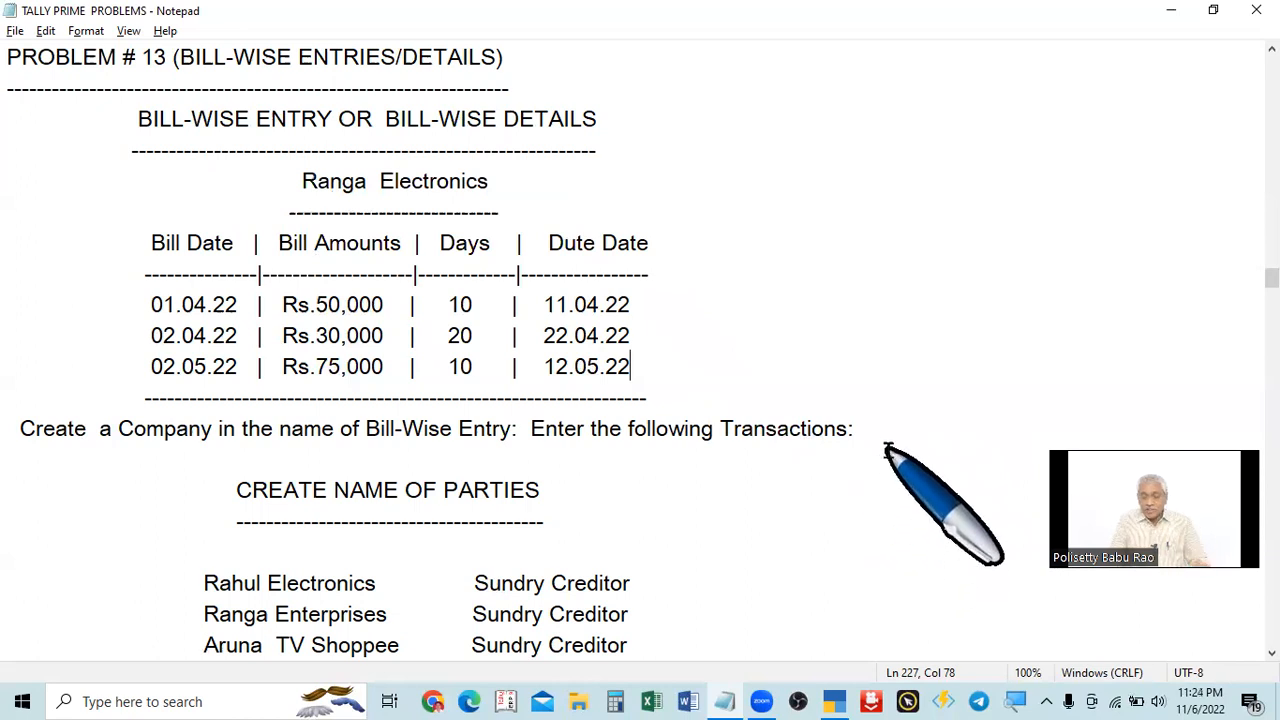
pyautogui.scroll(-2, 660, 478)
pyautogui.scroll(2, 604, 474)
pyautogui.scroll(-2, 604, 474)
pyautogui.scroll(3, 604, 474)
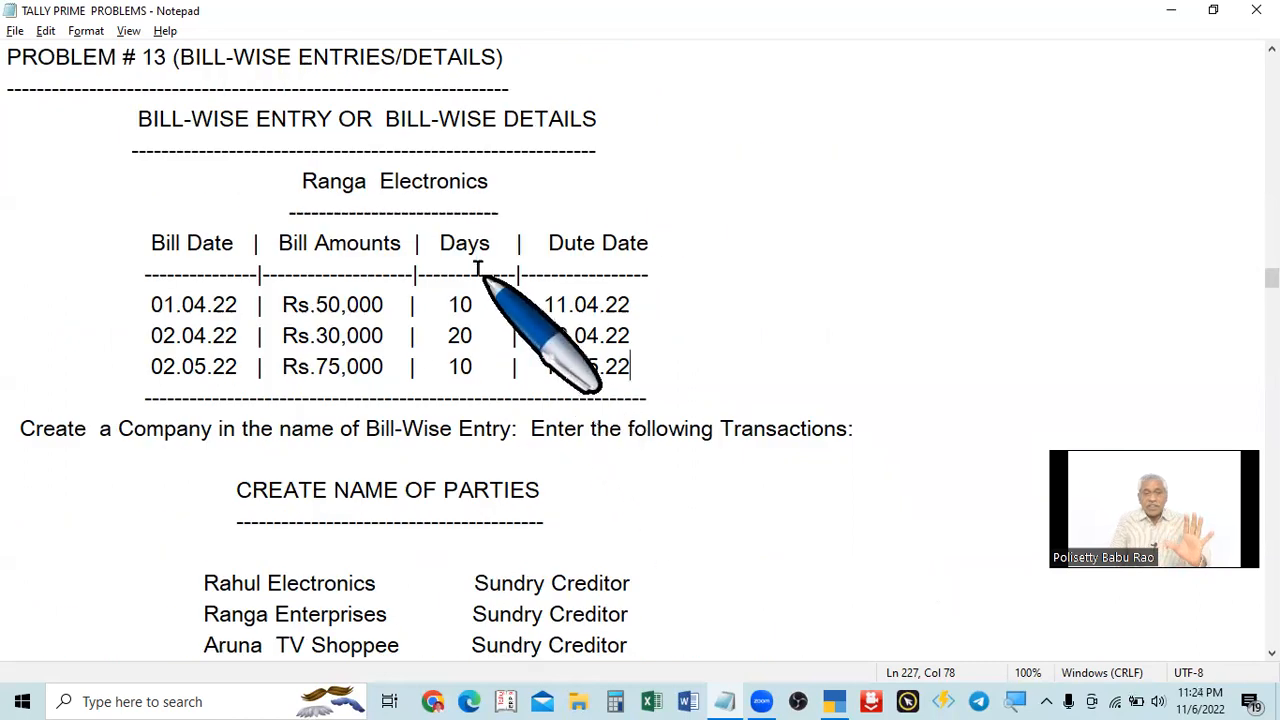
pyautogui.scroll(-3, 614, 486)
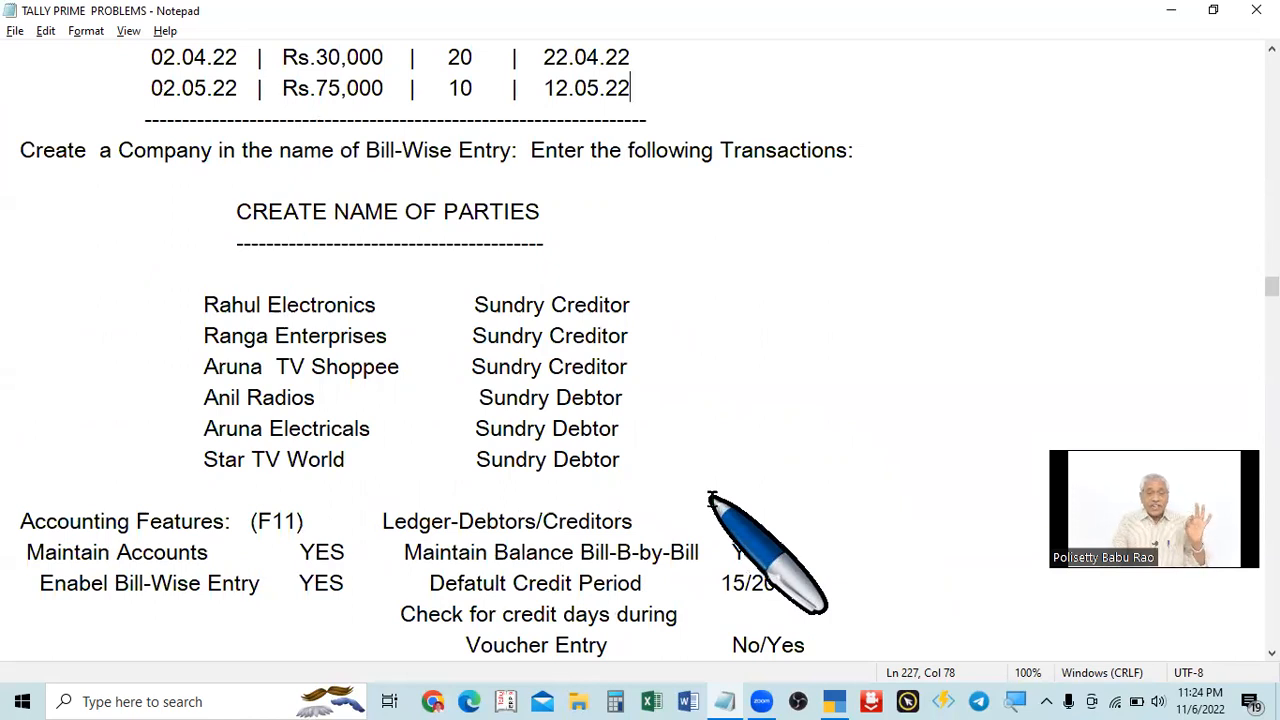
pyautogui.scroll(2, 710, 496)
pyautogui.scroll(-2, 710, 496)
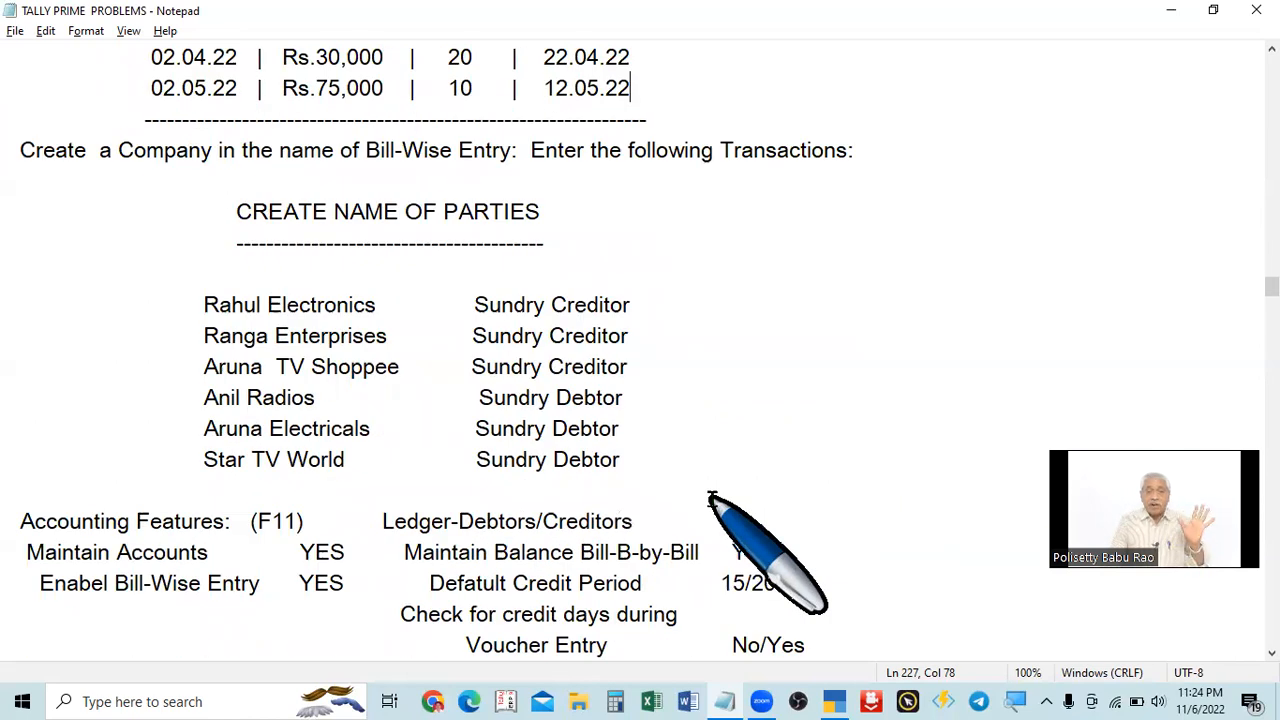
pyautogui.scroll(-1, 710, 496)
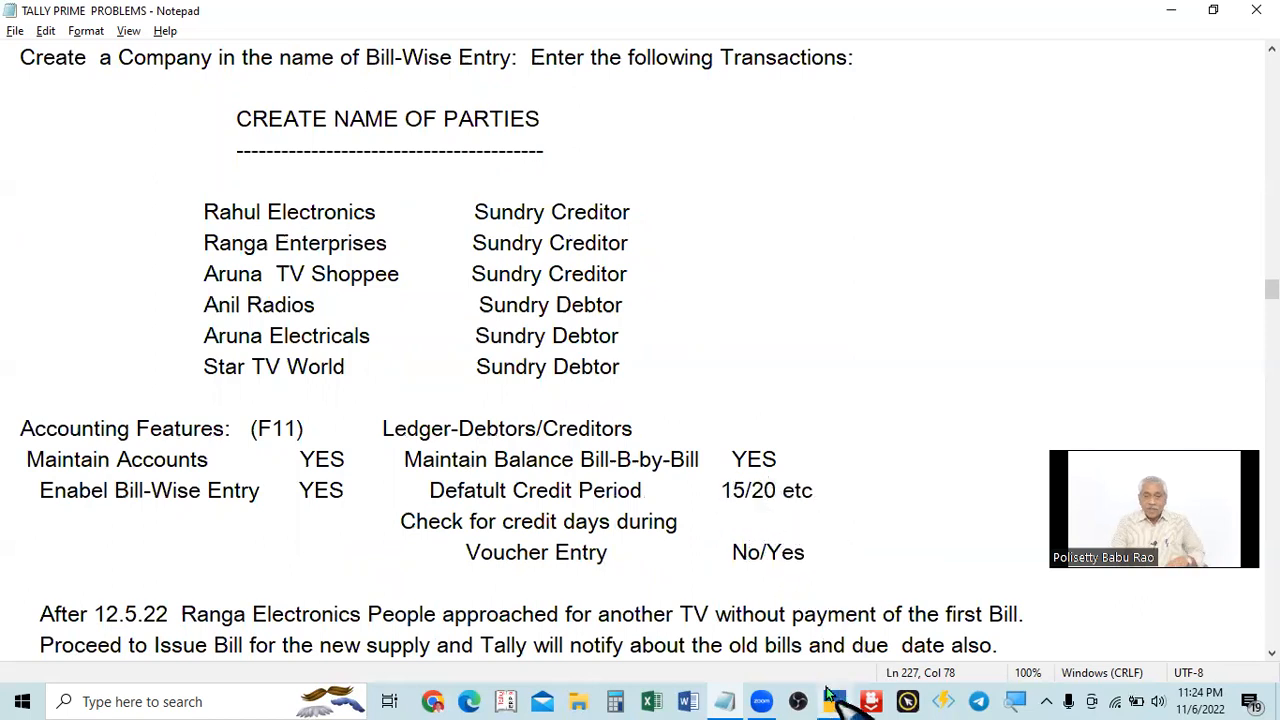
pyautogui.scroll(3, 620, 368)
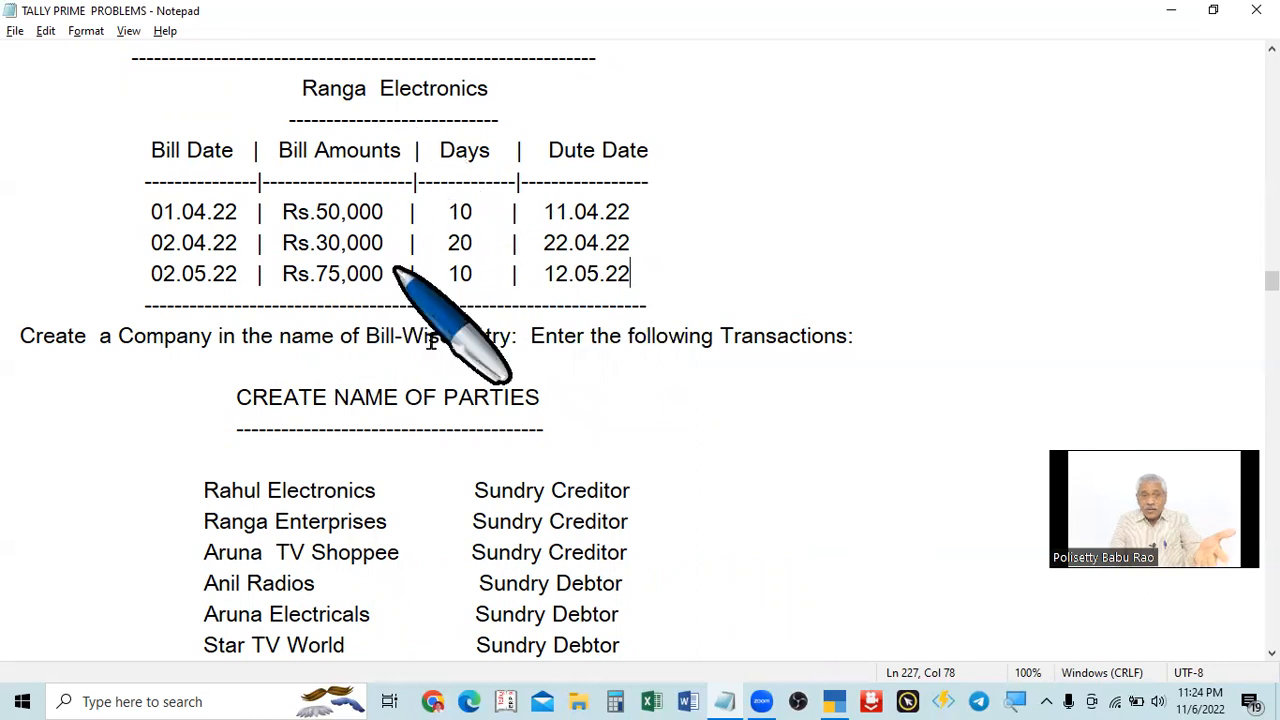
pyautogui.scroll(1, 428, 286)
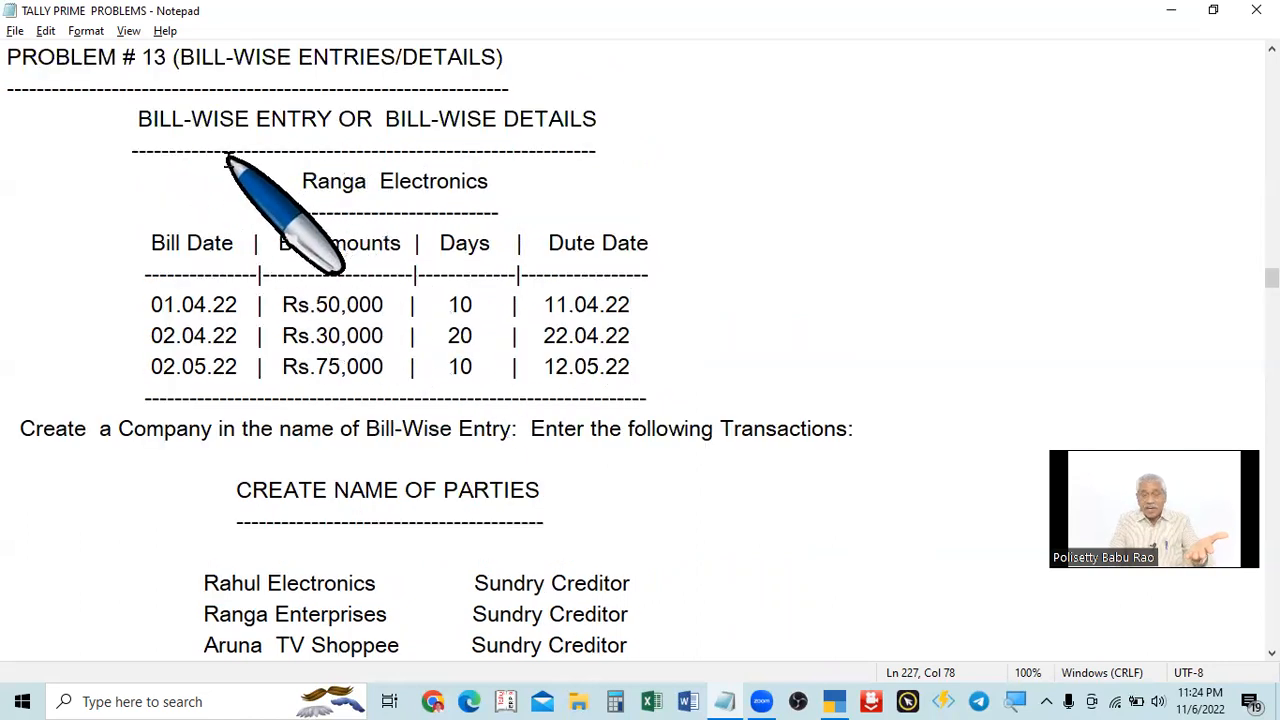
pyautogui.scroll(-1, 657, 343)
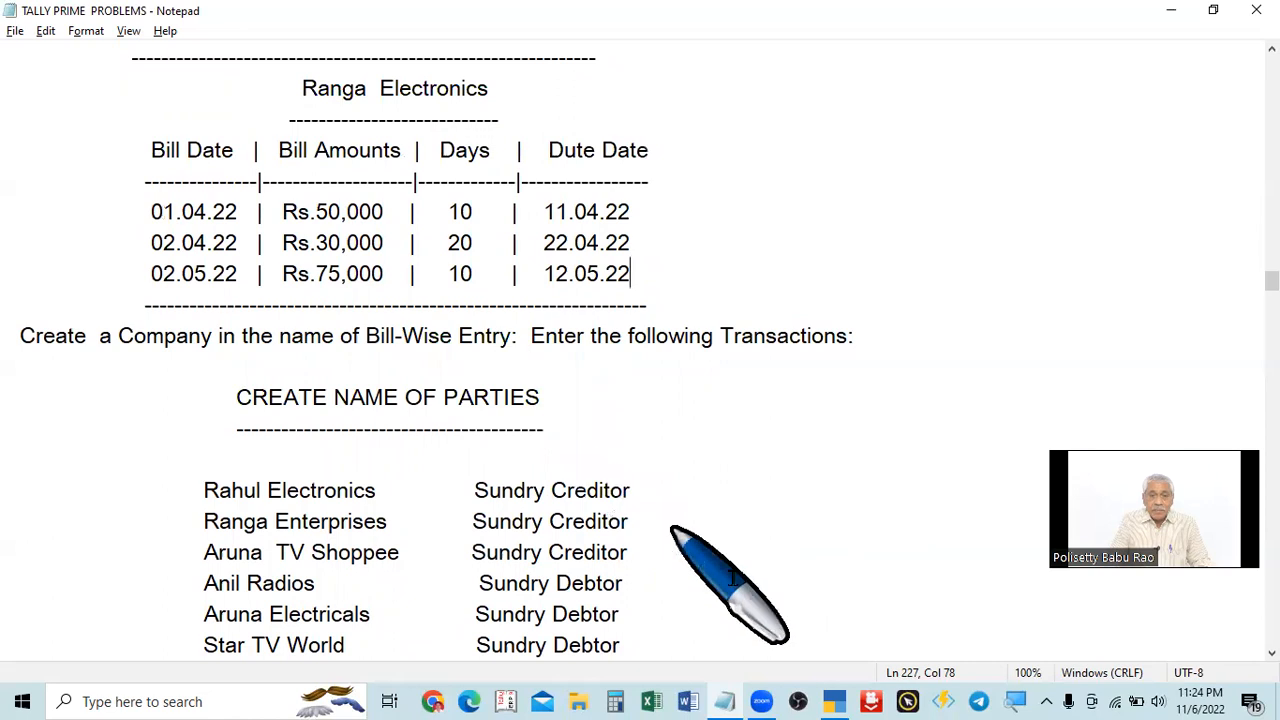
# Switch to TallyPrime and load the Ranga Electronics company.
pyautogui.click(834, 701)
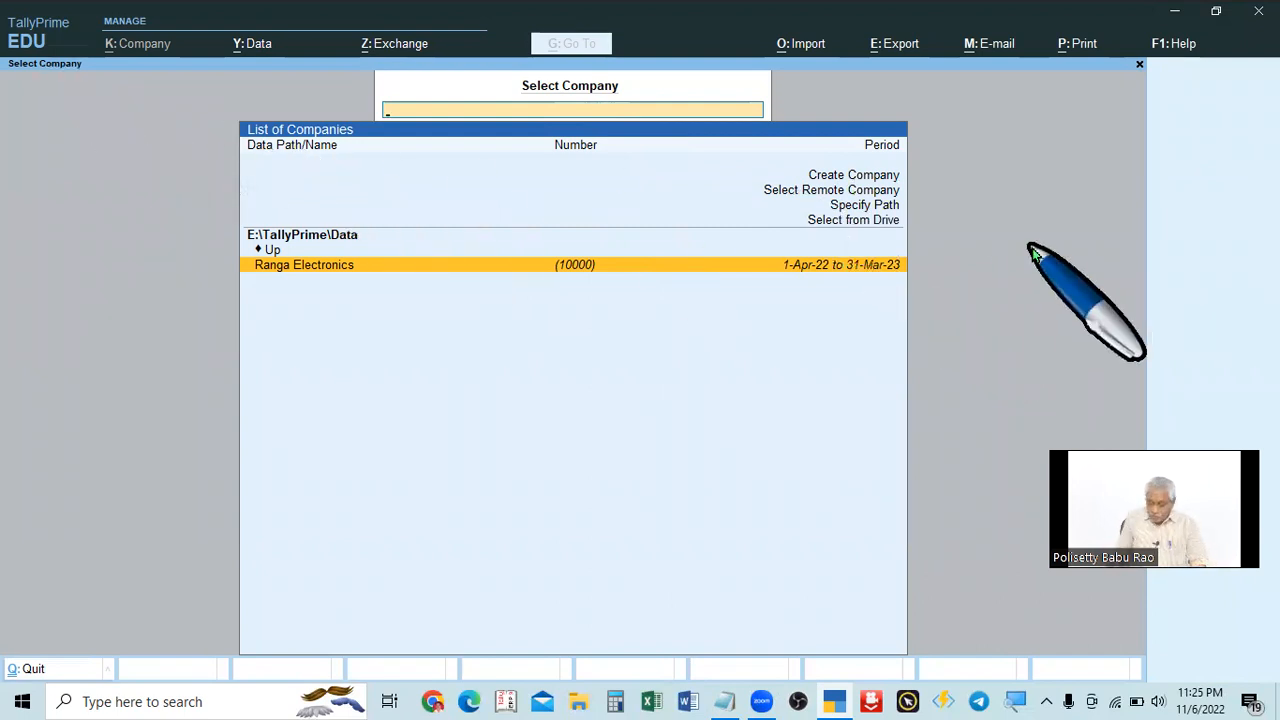
pyautogui.press('Return')
pyautogui.press('Return')
pyautogui.press('Escape')
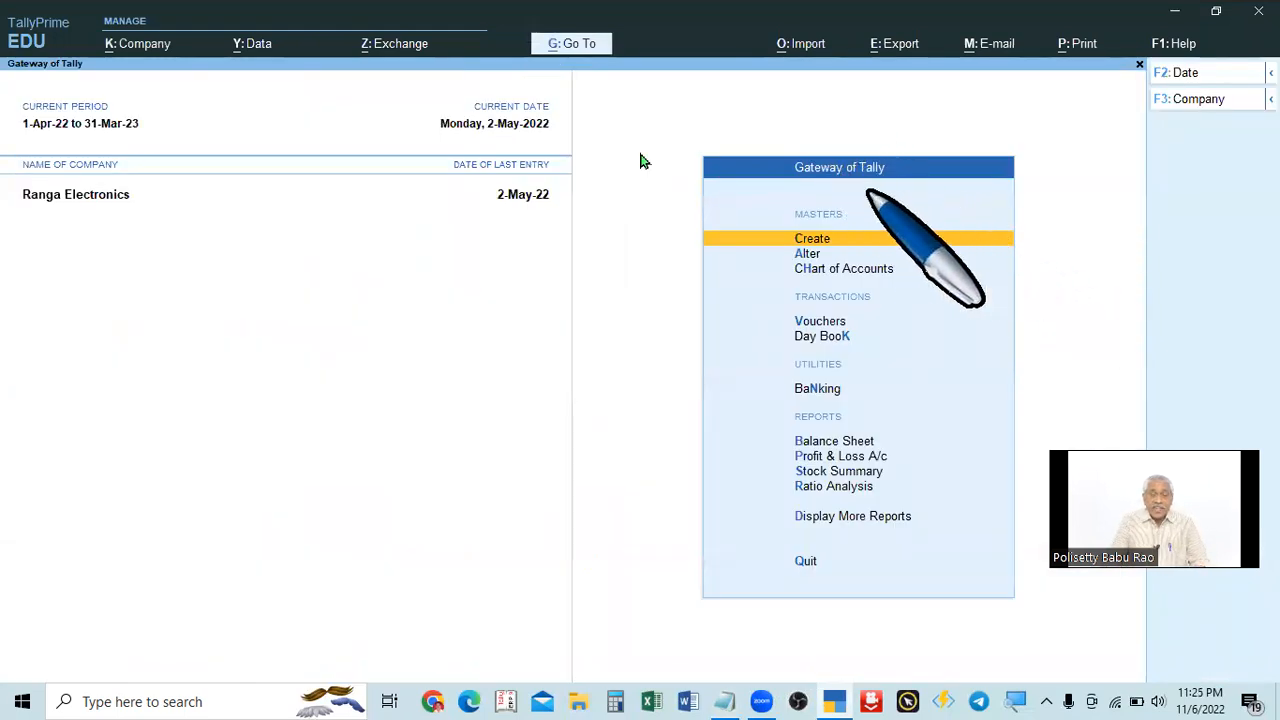
# Create a new company named Bill-Wise Entry with Telangana as its state and save it.
pyautogui.click(145, 50)
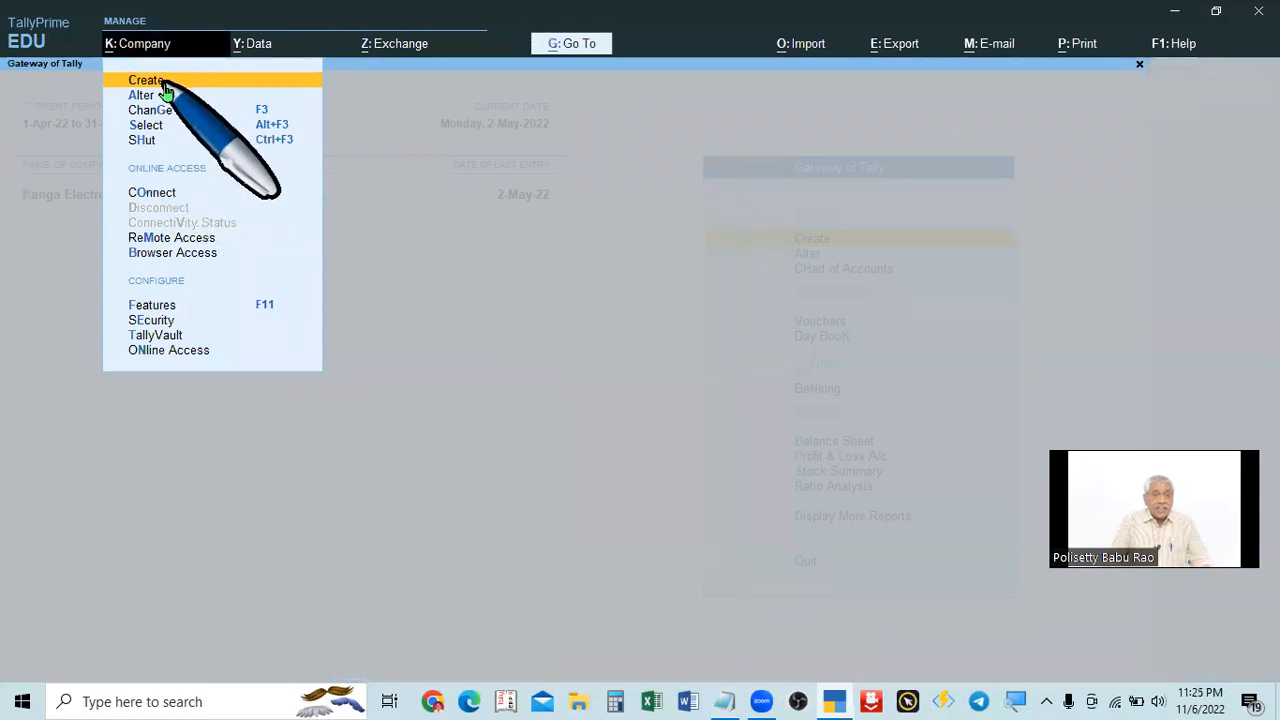
pyautogui.click(145, 80)
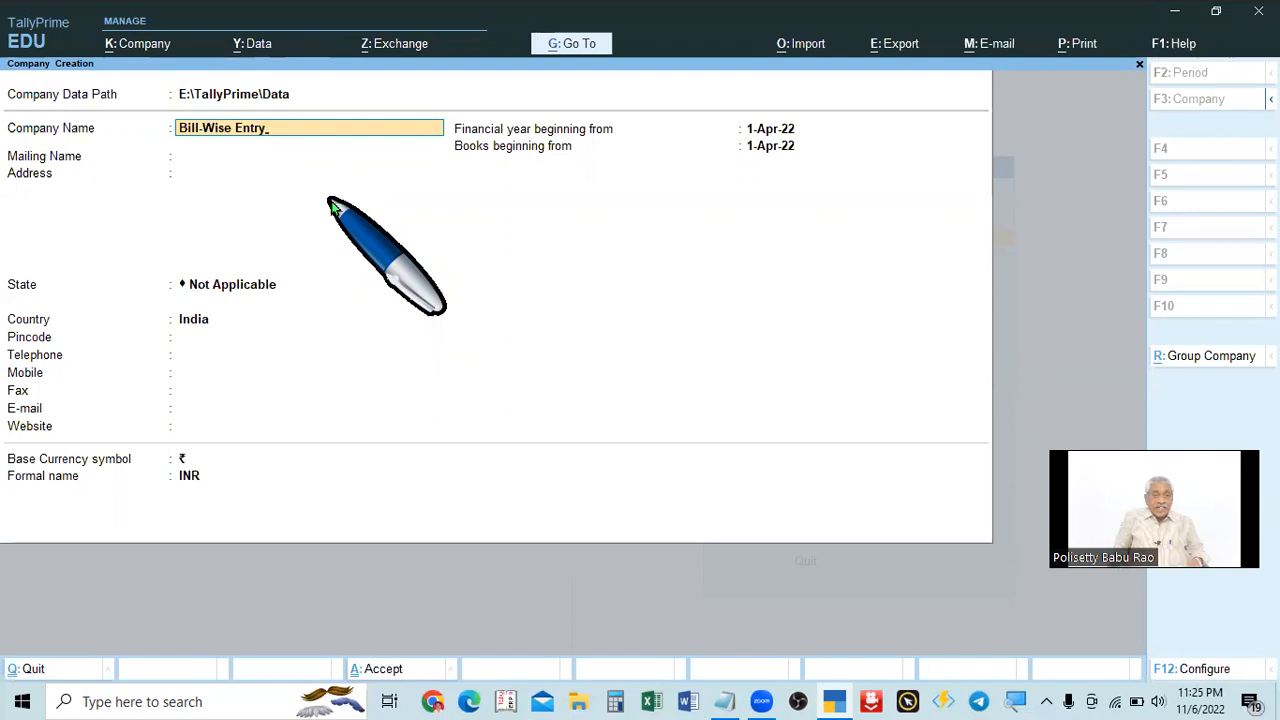
pyautogui.press('Return')
pyautogui.press('Return')
pyautogui.press('Return')
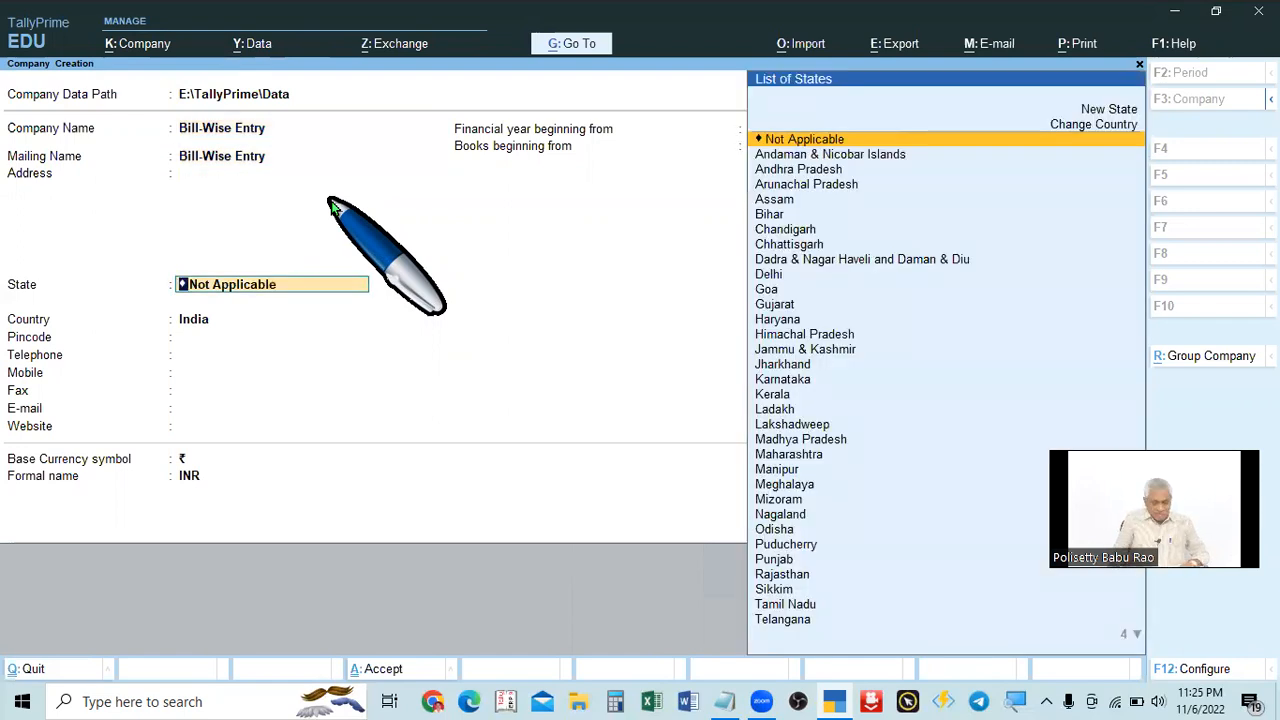
pyautogui.write('Tel')
pyautogui.press('Return')
pyautogui.press('Return')
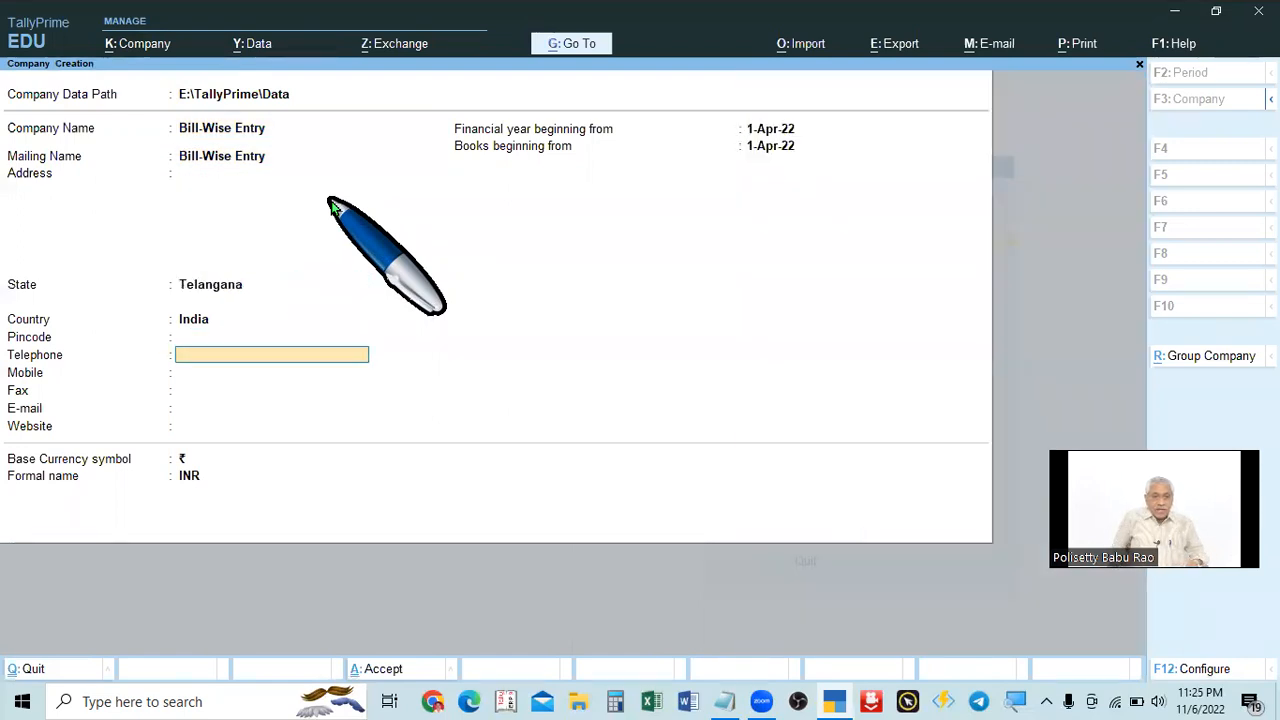
pyautogui.press('ctrl')
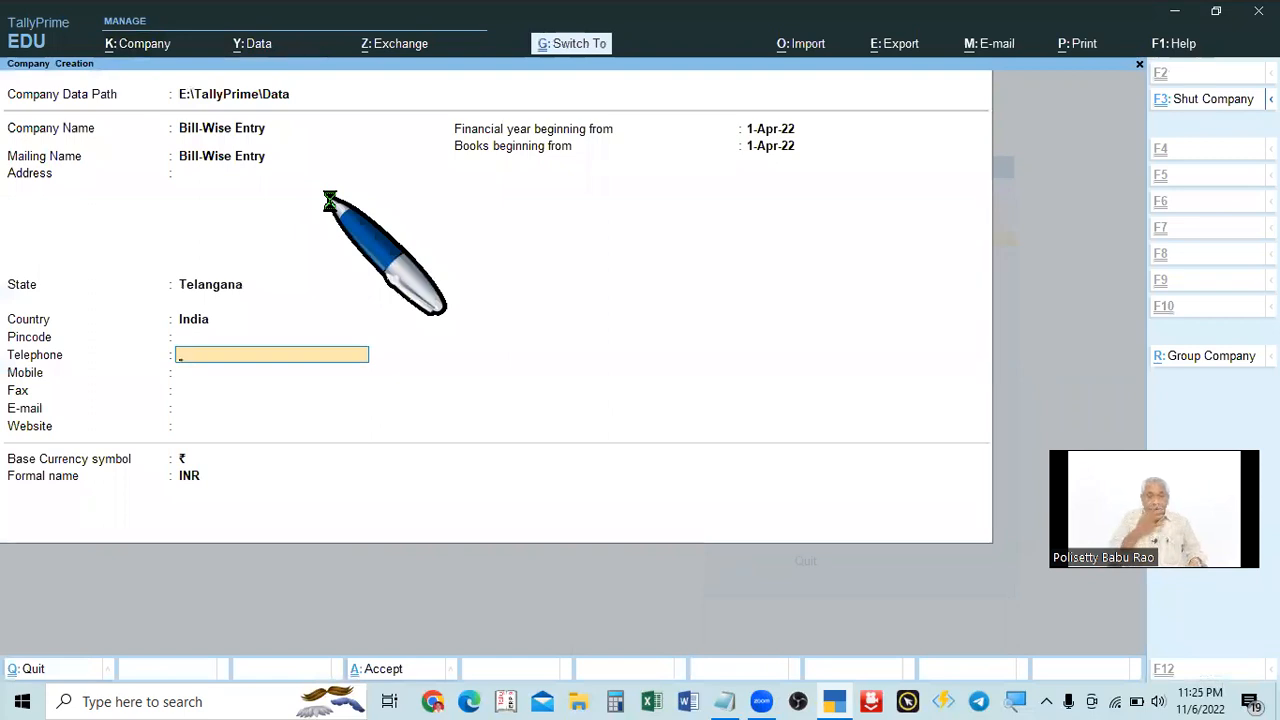
pyautogui.hotkey('ctrl', 'a')
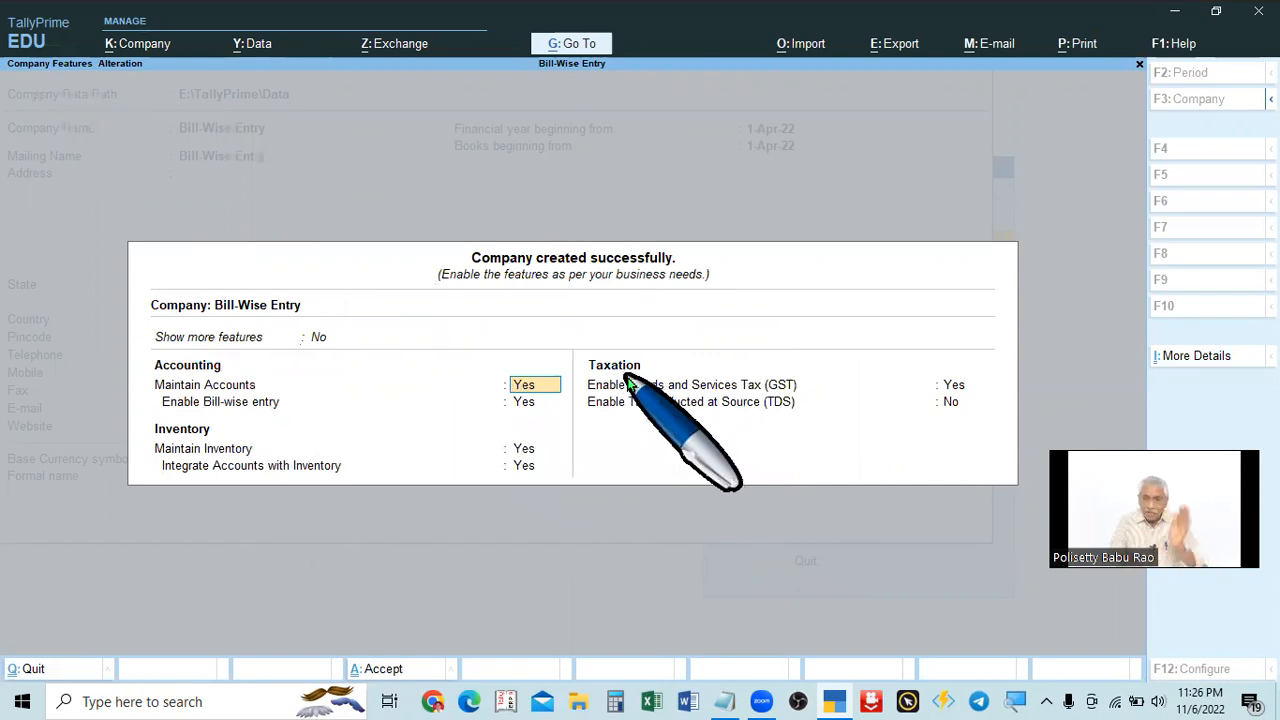
# Set Goods and Services Tax to No and bill-wise entry to Yes in the new company's features, and save them.
pyautogui.click(954, 388)
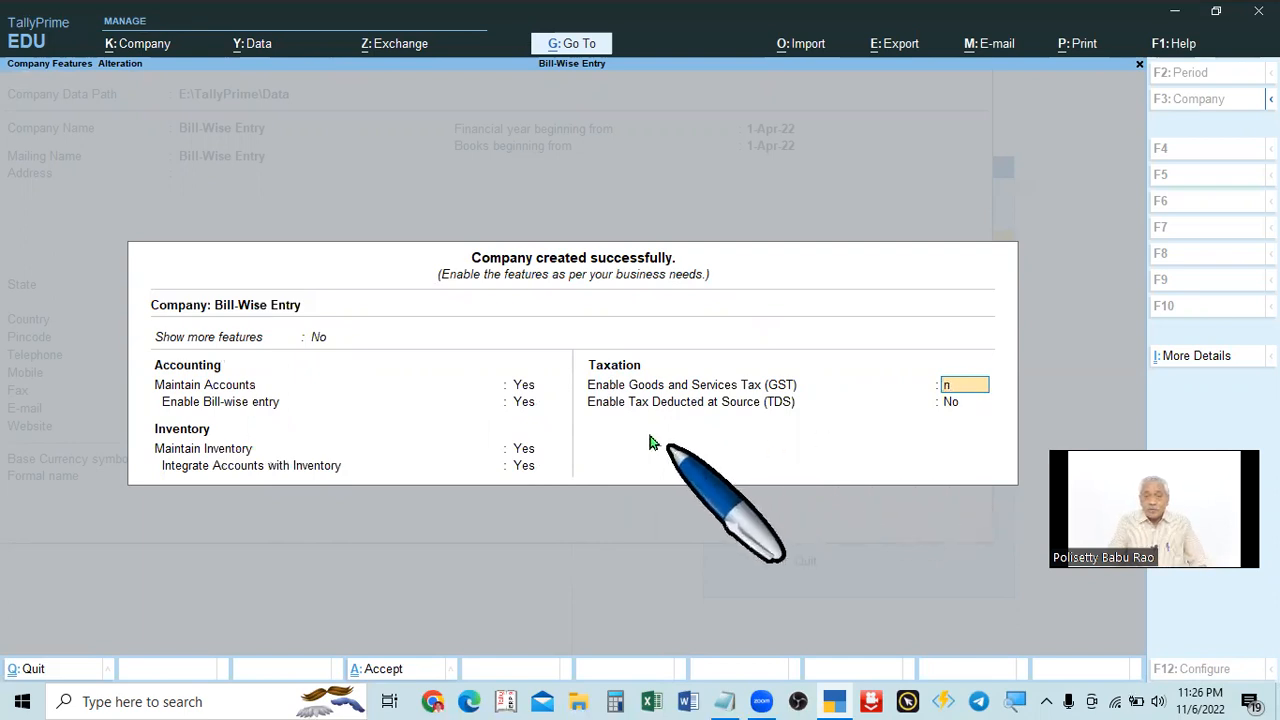
pyautogui.click(214, 384)
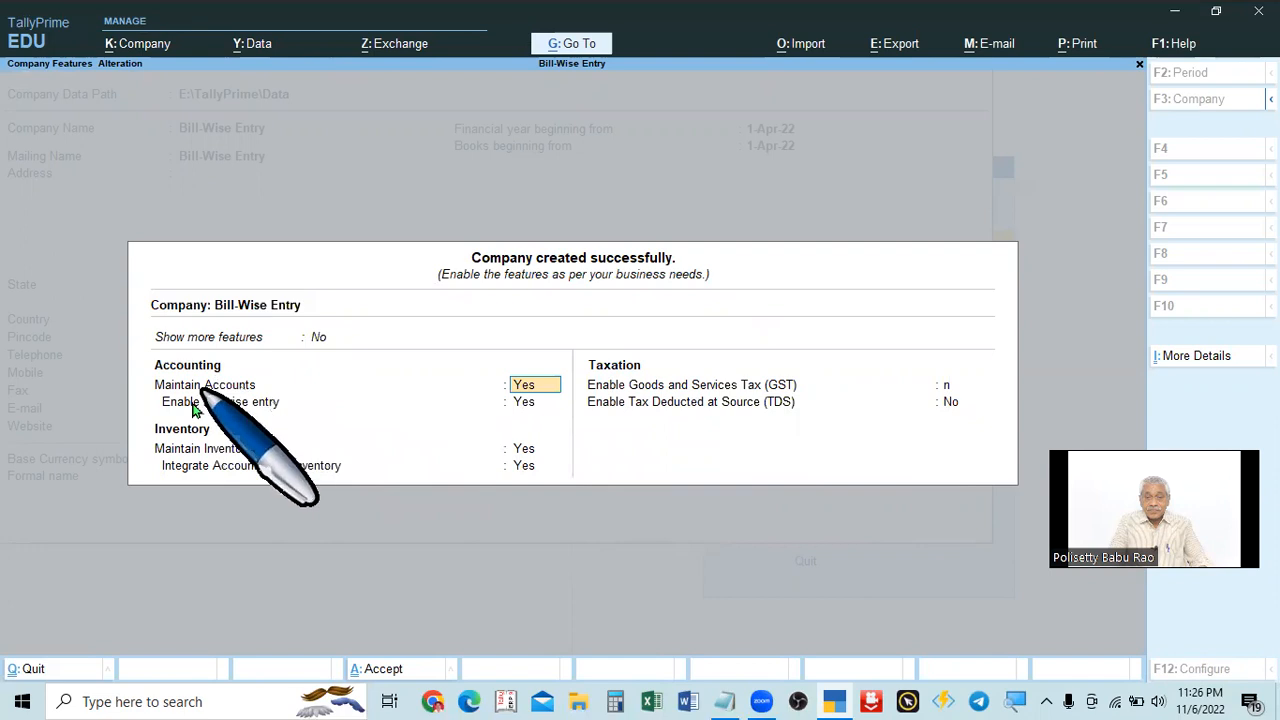
pyautogui.click(960, 389)
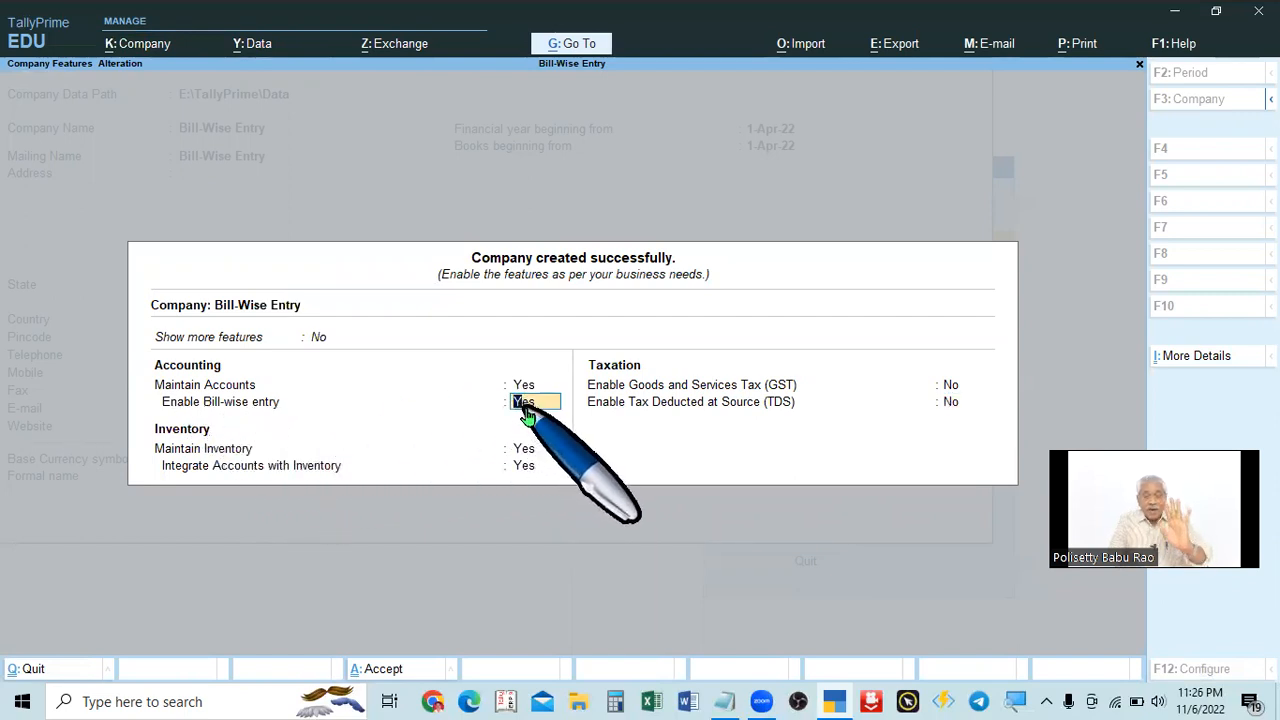
pyautogui.write('n')
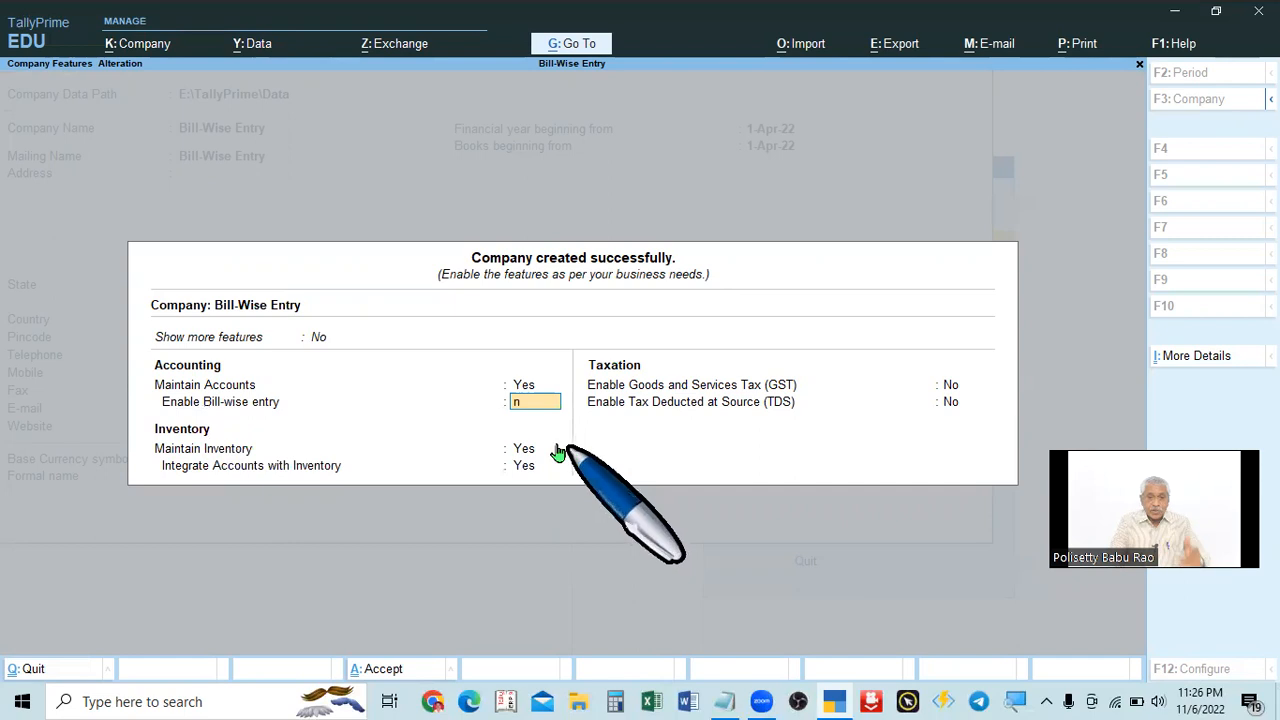
pyautogui.press('Return')
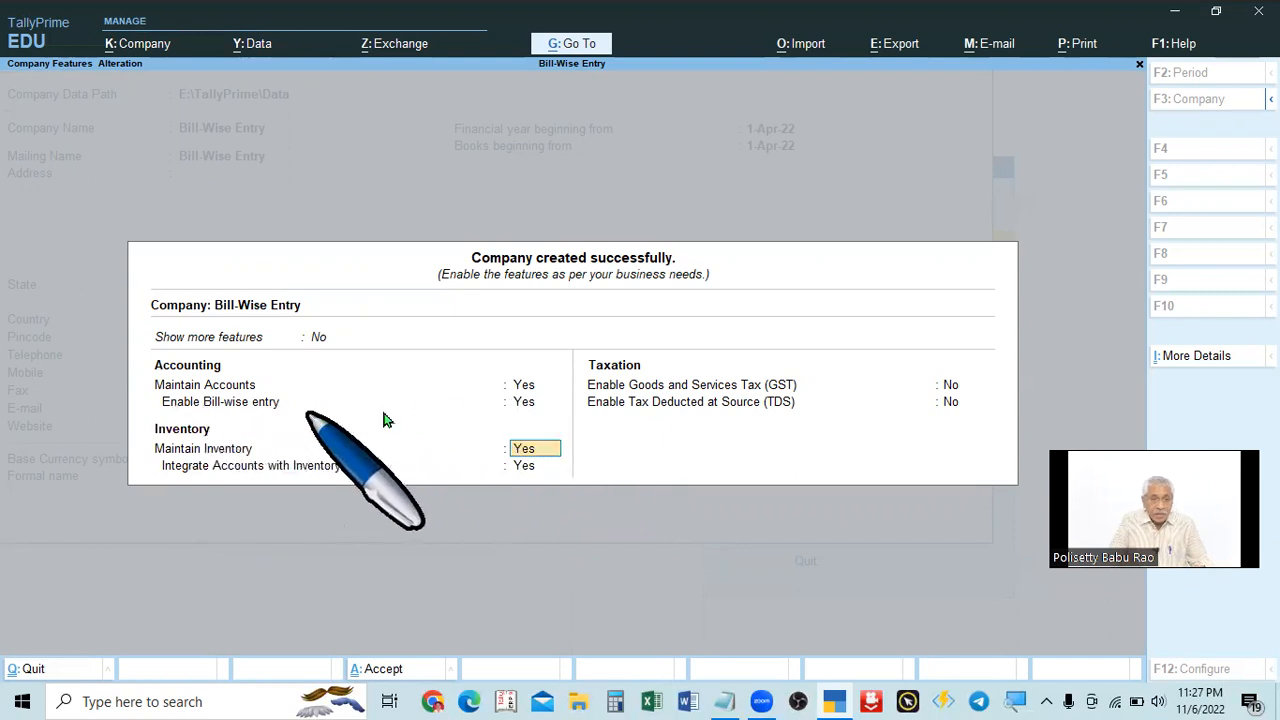
pyautogui.press('ctrl')
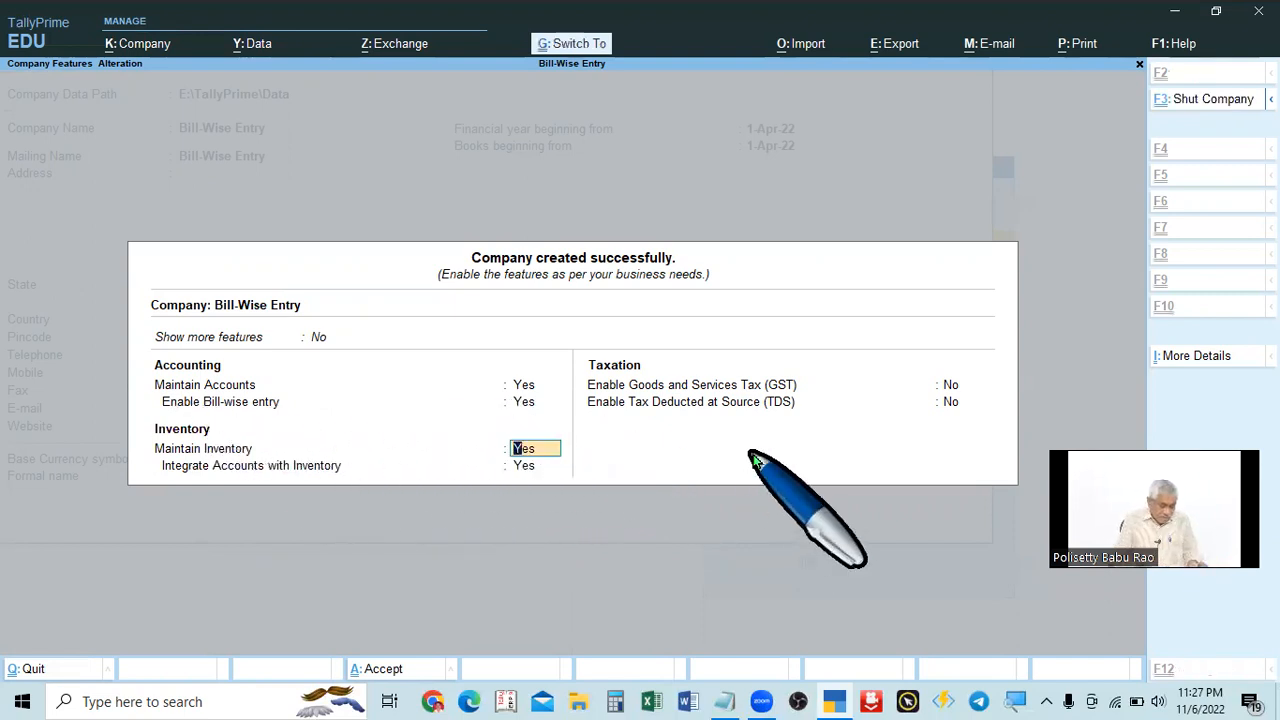
pyautogui.hotkey('ctrl', 'a')
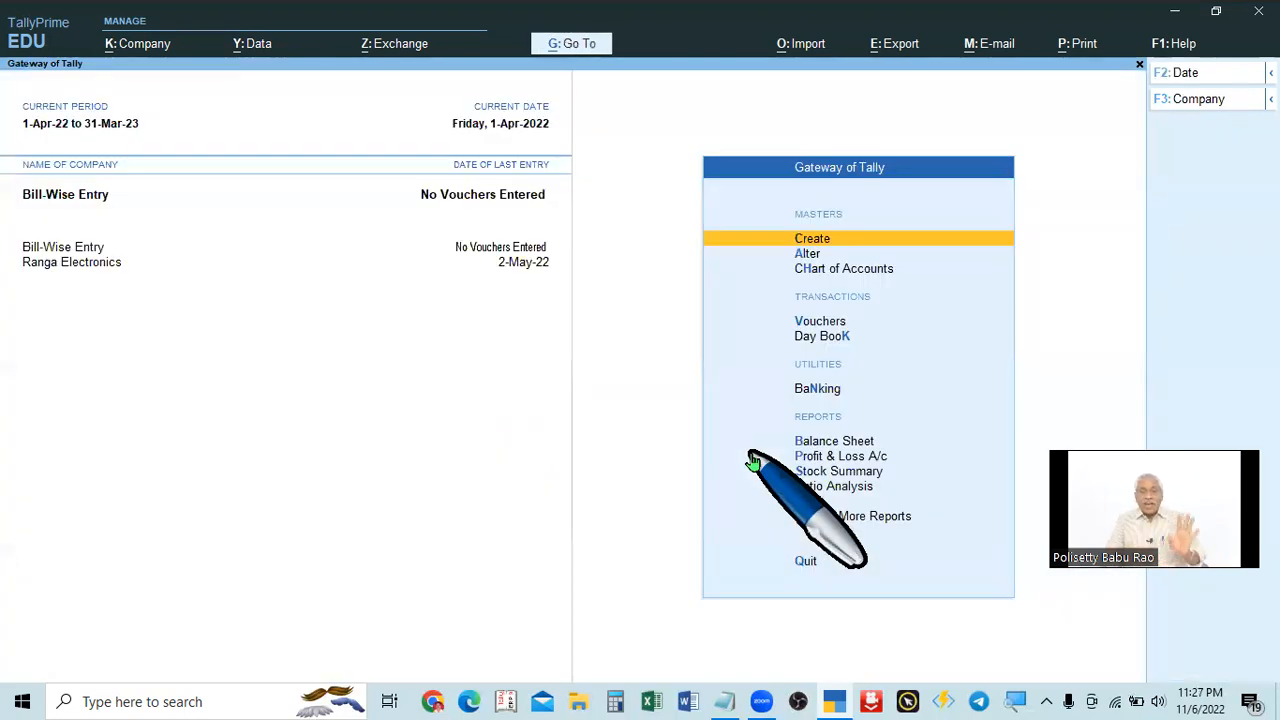
# Switch to Notepad to review the list of parties and their groups, and return to TallyPrime.
pyautogui.hotkey('alt', 'Tab')
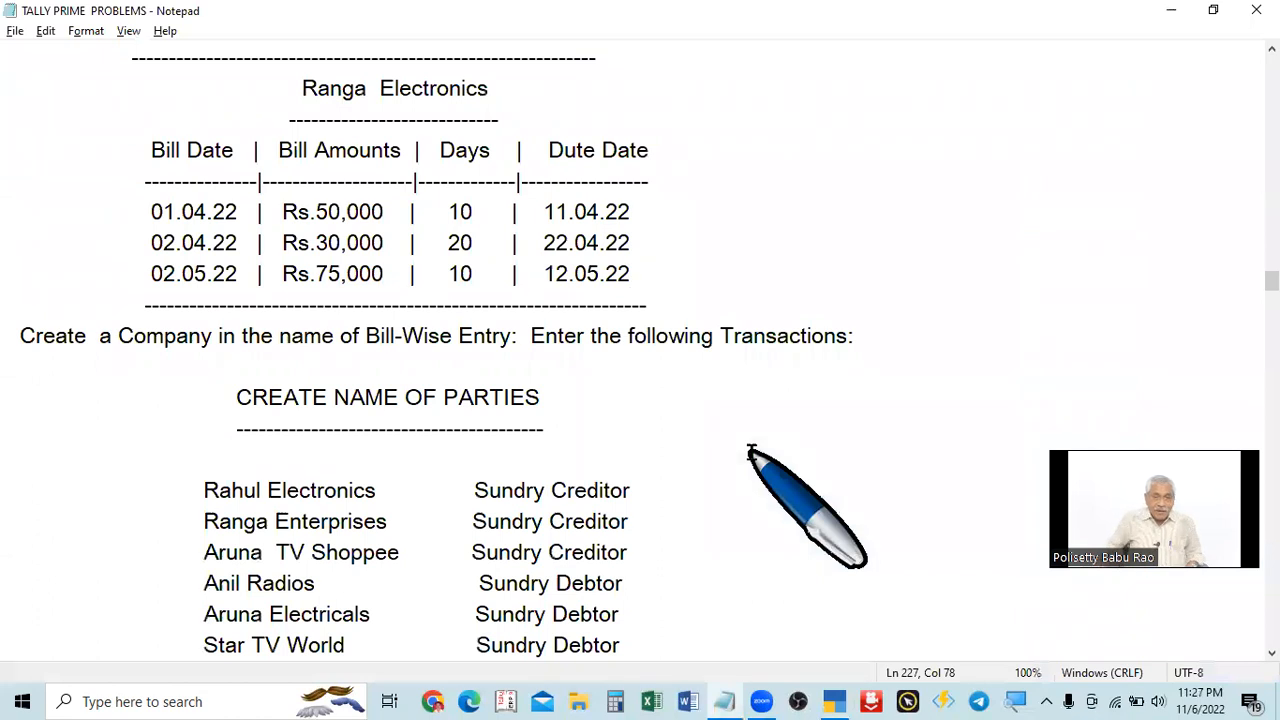
pyautogui.hotkey('alt', 'Tab')
pyautogui.hotkey('alt', 'Tab')
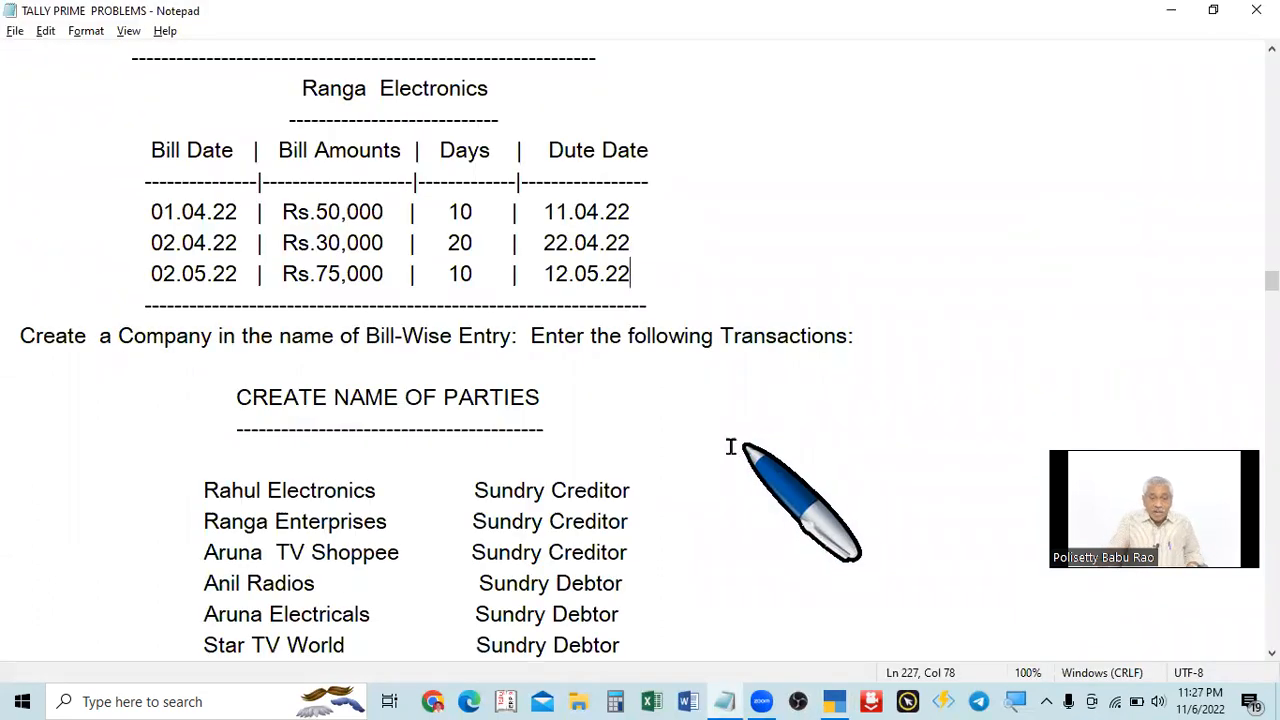
pyautogui.scroll(-2, 730, 447)
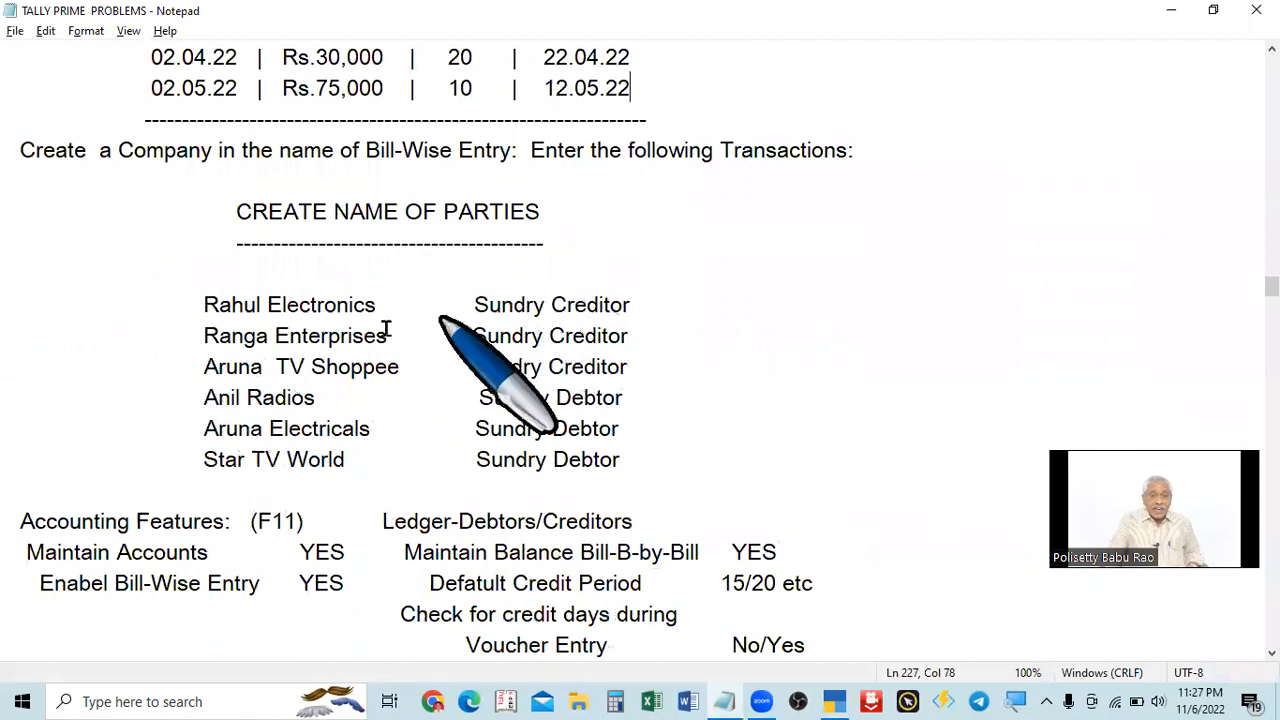
pyautogui.hotkey('alt', 'Tab')
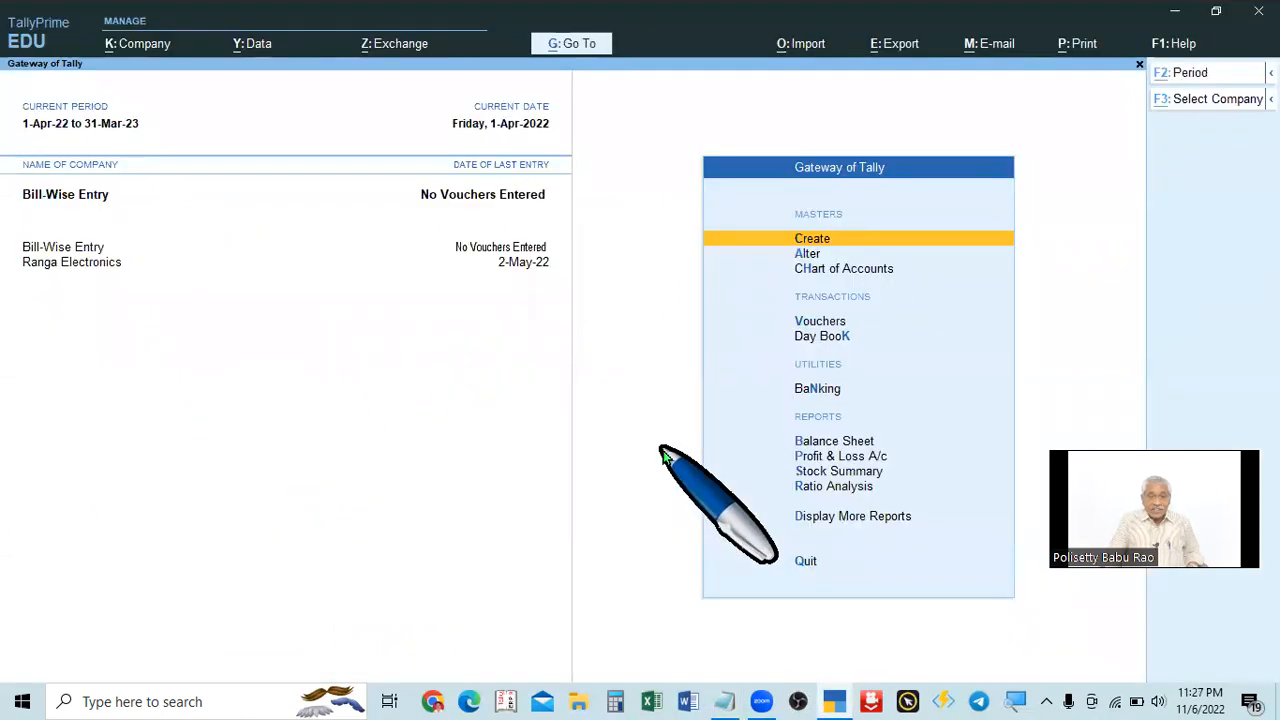
pyautogui.hotkey('alt', 'Tab')
pyautogui.hotkey('alt', 'Tab')
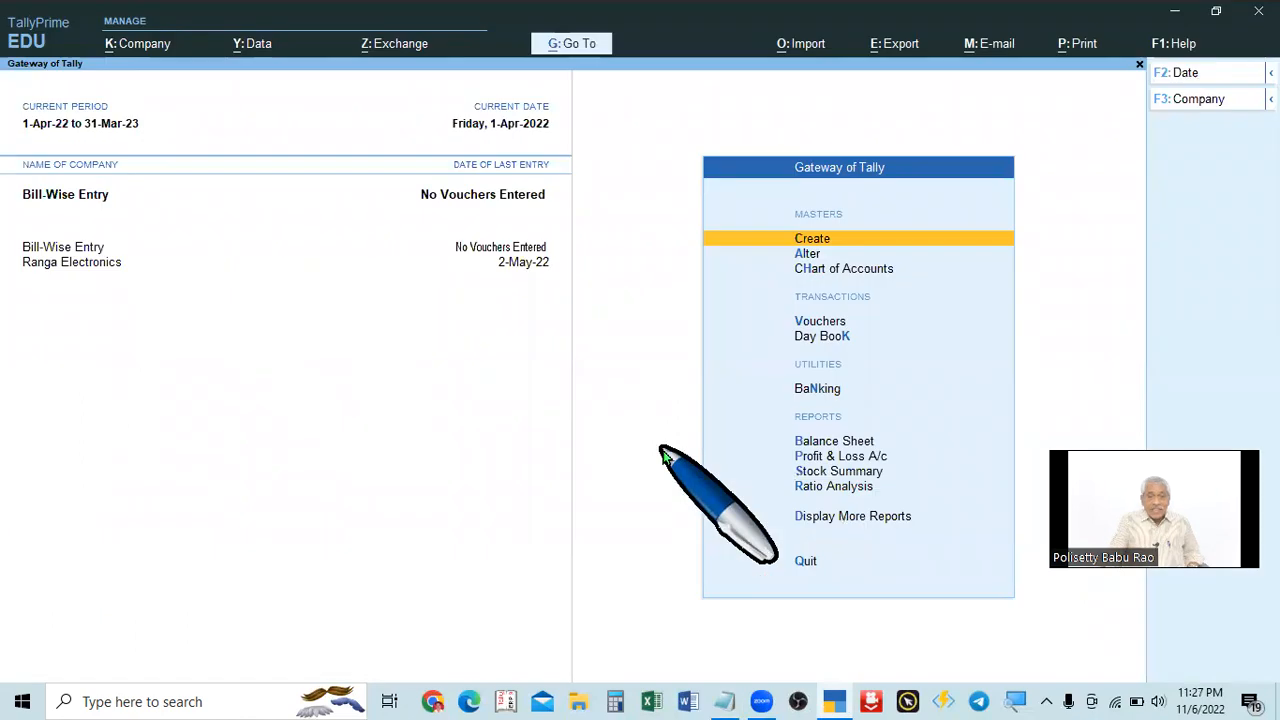
# Start a new ledger in Bill-Wise Entry for the first party in the Notepad list, naming it Rahul Electronics.
pyautogui.press('Return')
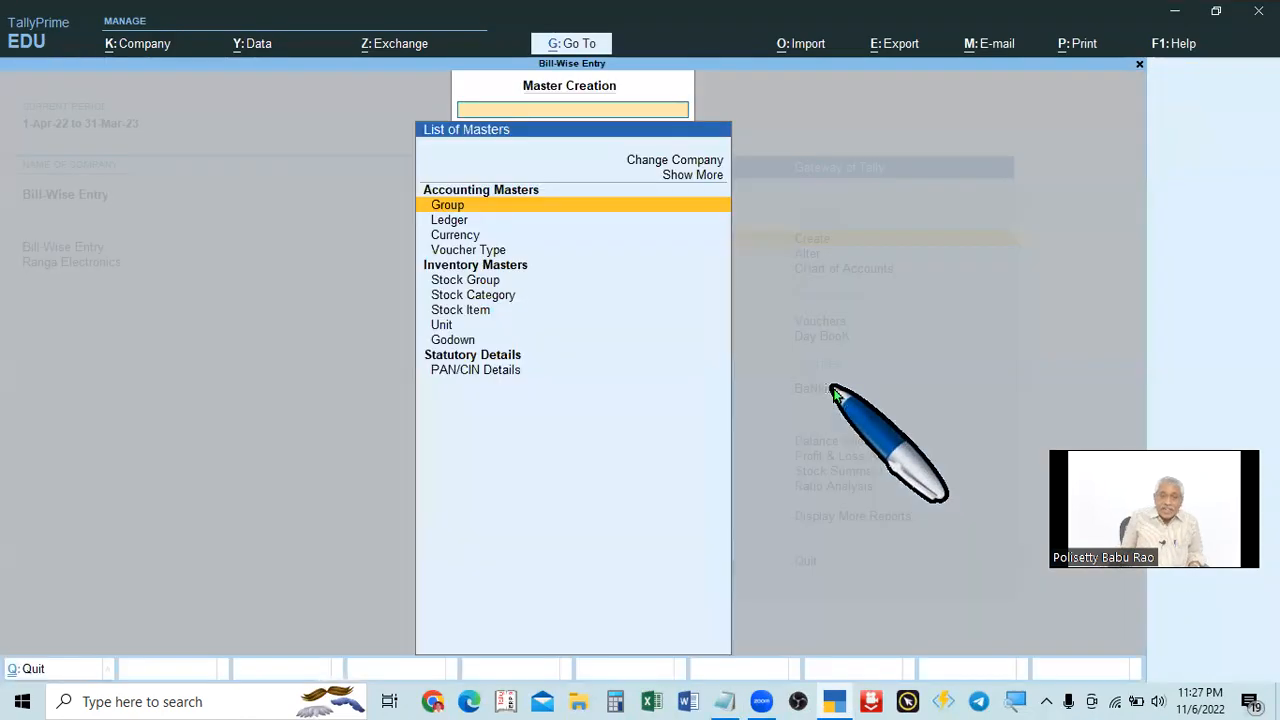
pyautogui.press('Down')
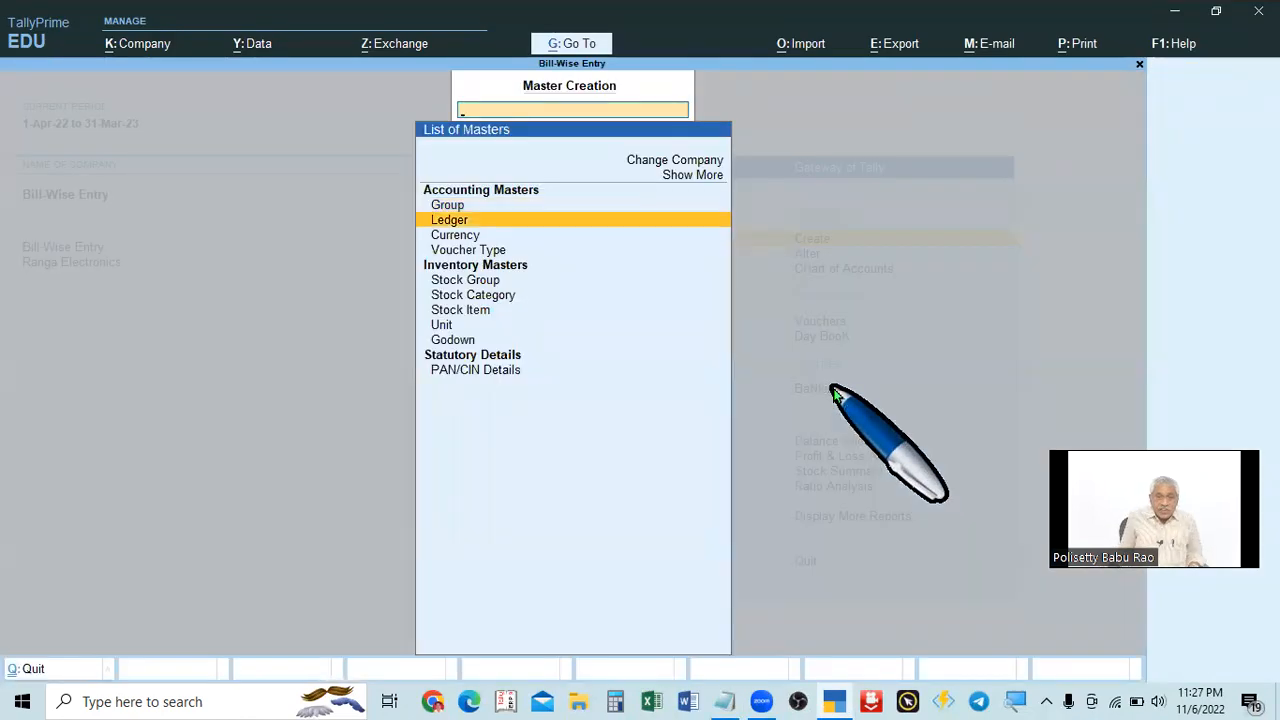
pyautogui.press('Return')
pyautogui.hotkey('alt', 'Tab')
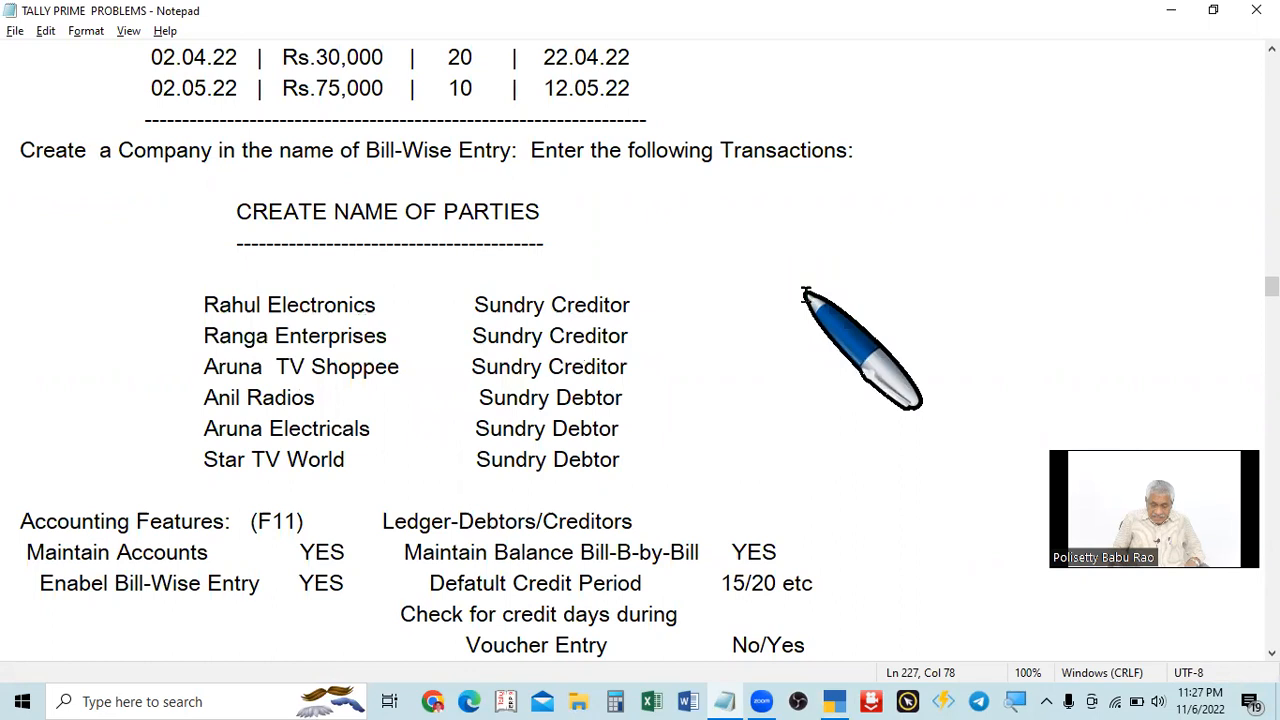
pyautogui.hotkey('alt', 'Tab')
pyautogui.write('R')
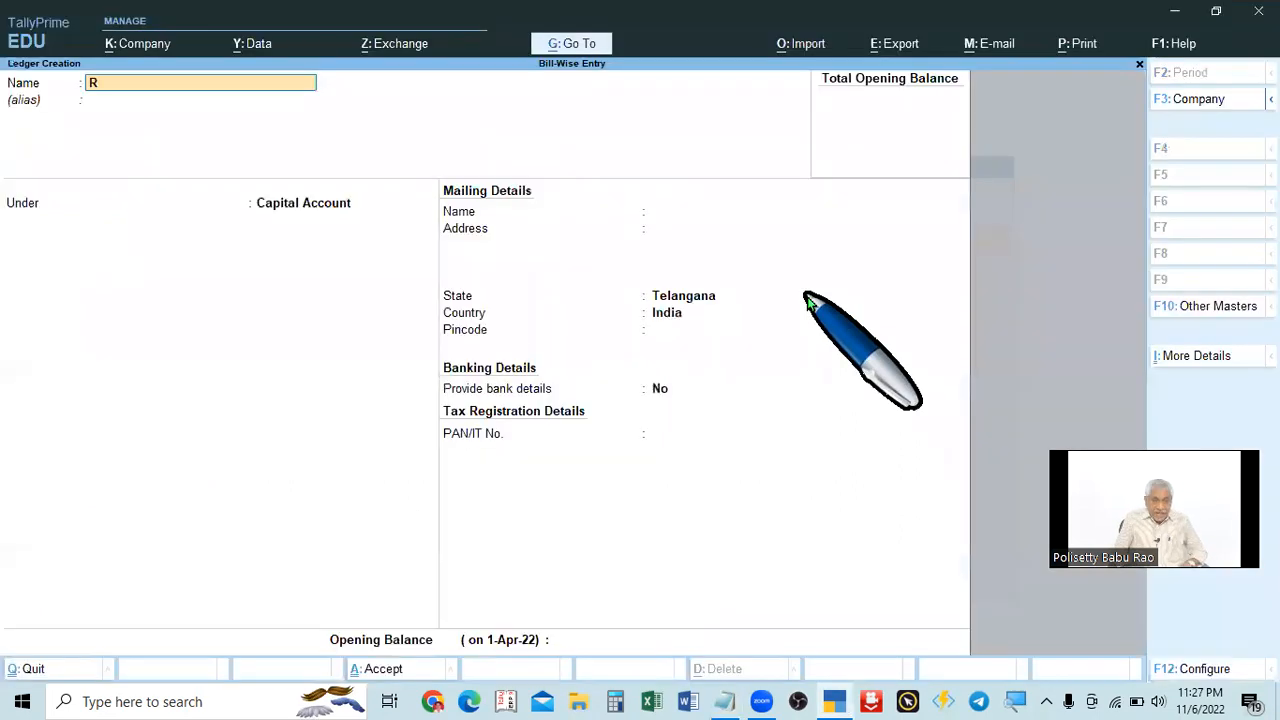
pyautogui.write('ahul ele')
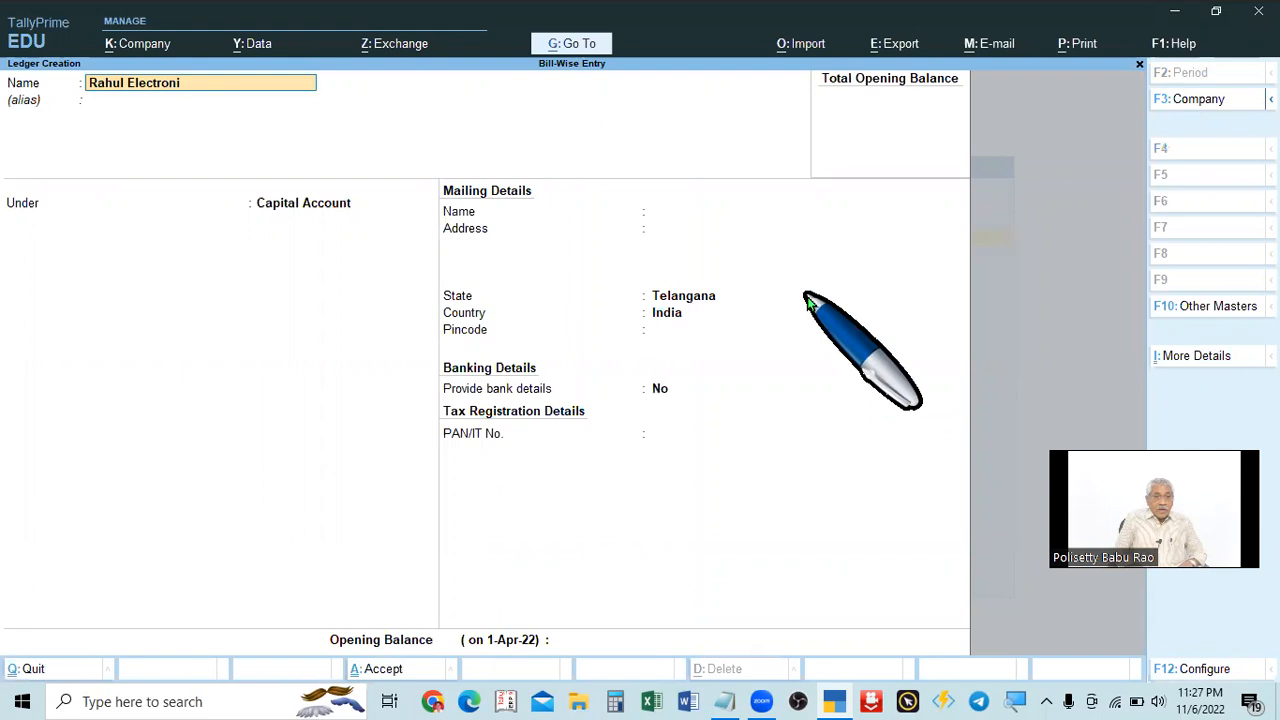
pyautogui.write('ctronics')
pyautogui.press('Return')
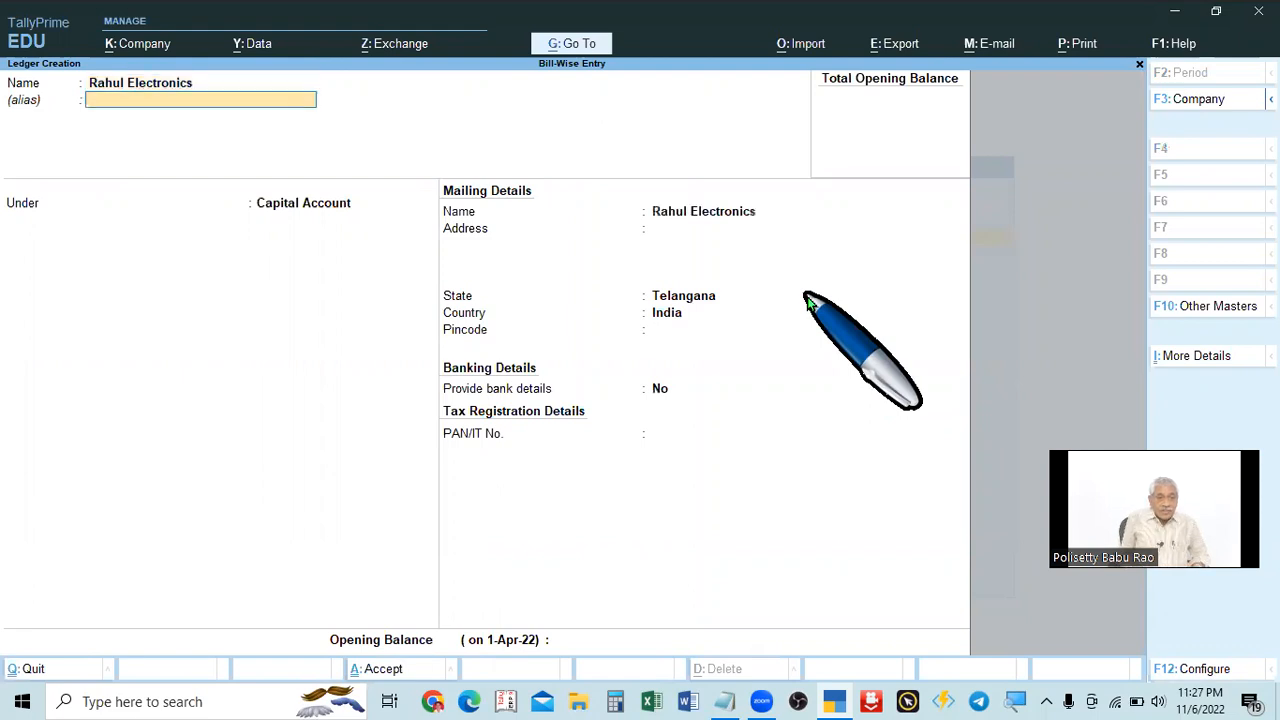
# Place the Rahul Electronics ledger under Sundry Creditors, checking the party's group in the Notepad list.
pyautogui.press('Return')
pyautogui.write('Sun')
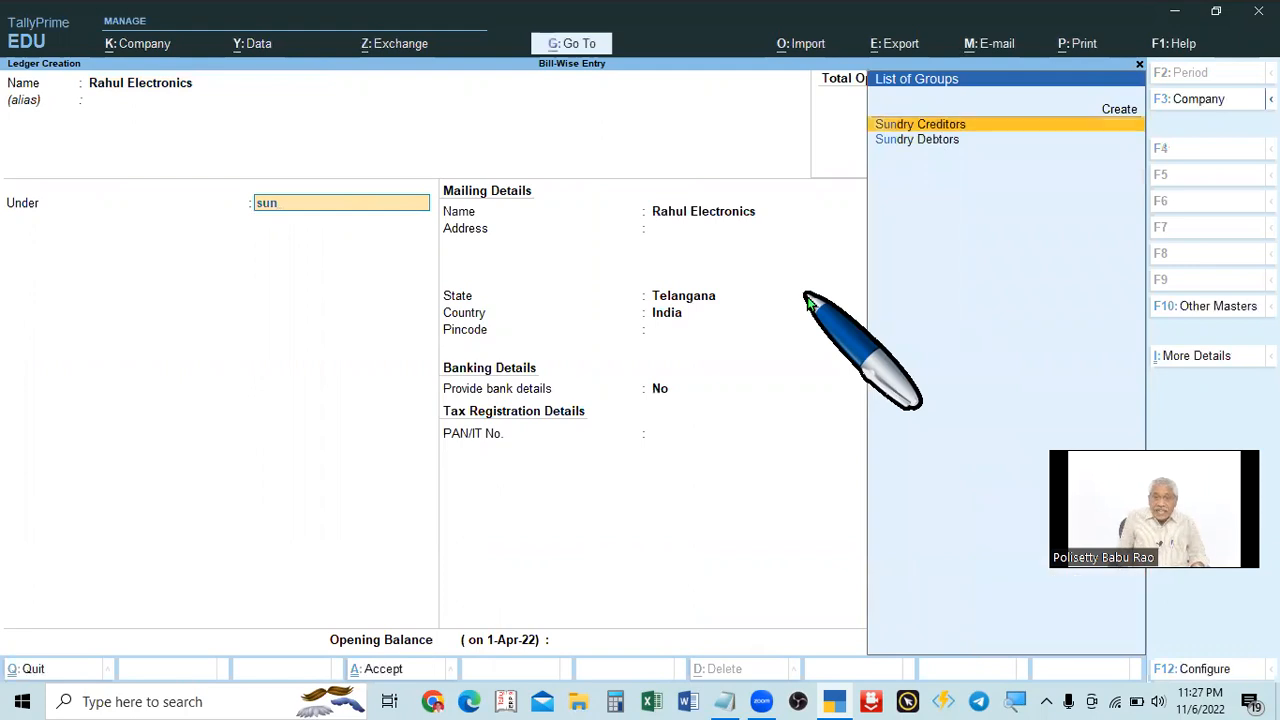
pyautogui.hotkey('alt', 'Tab')
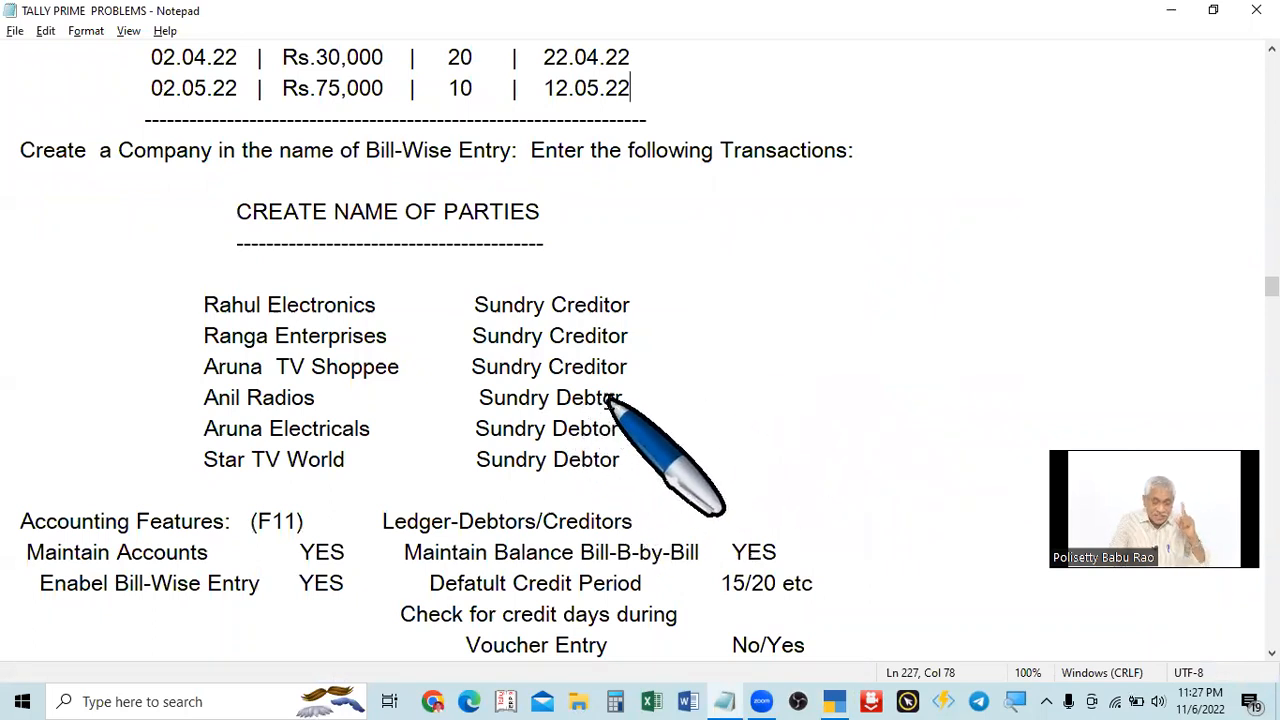
pyautogui.hotkey('alt', 'Tab')
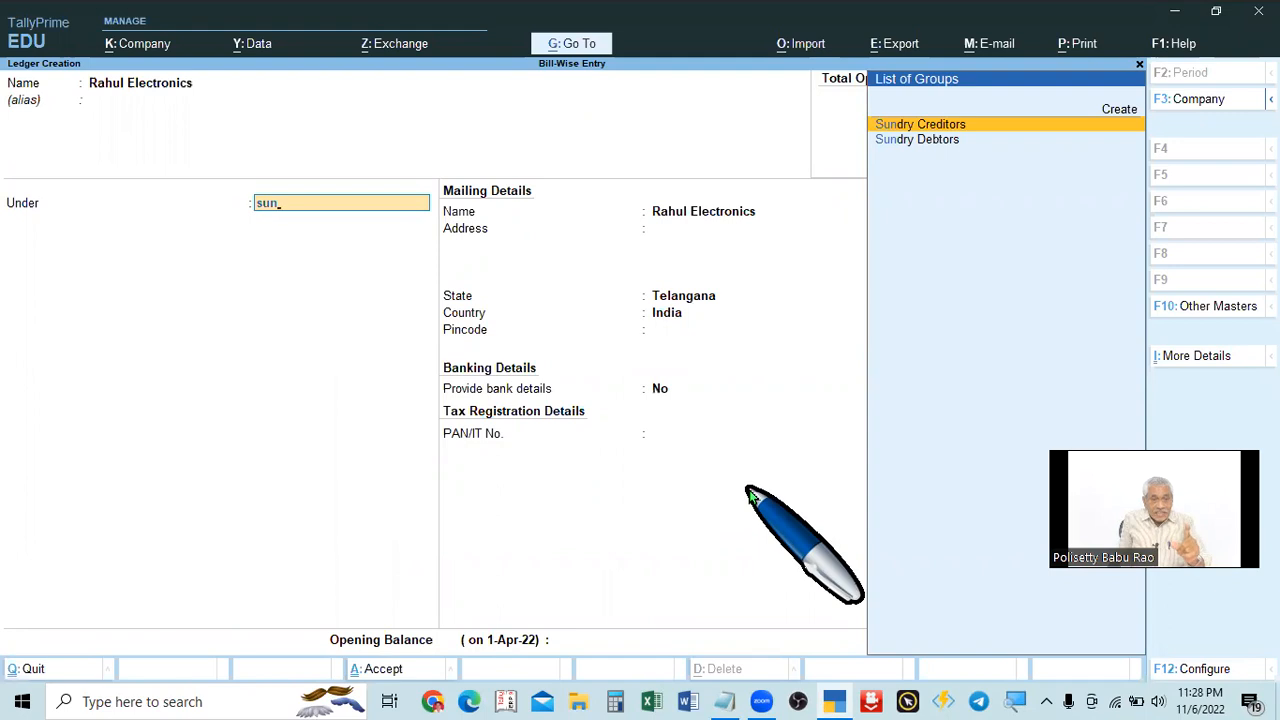
pyautogui.press('Return')
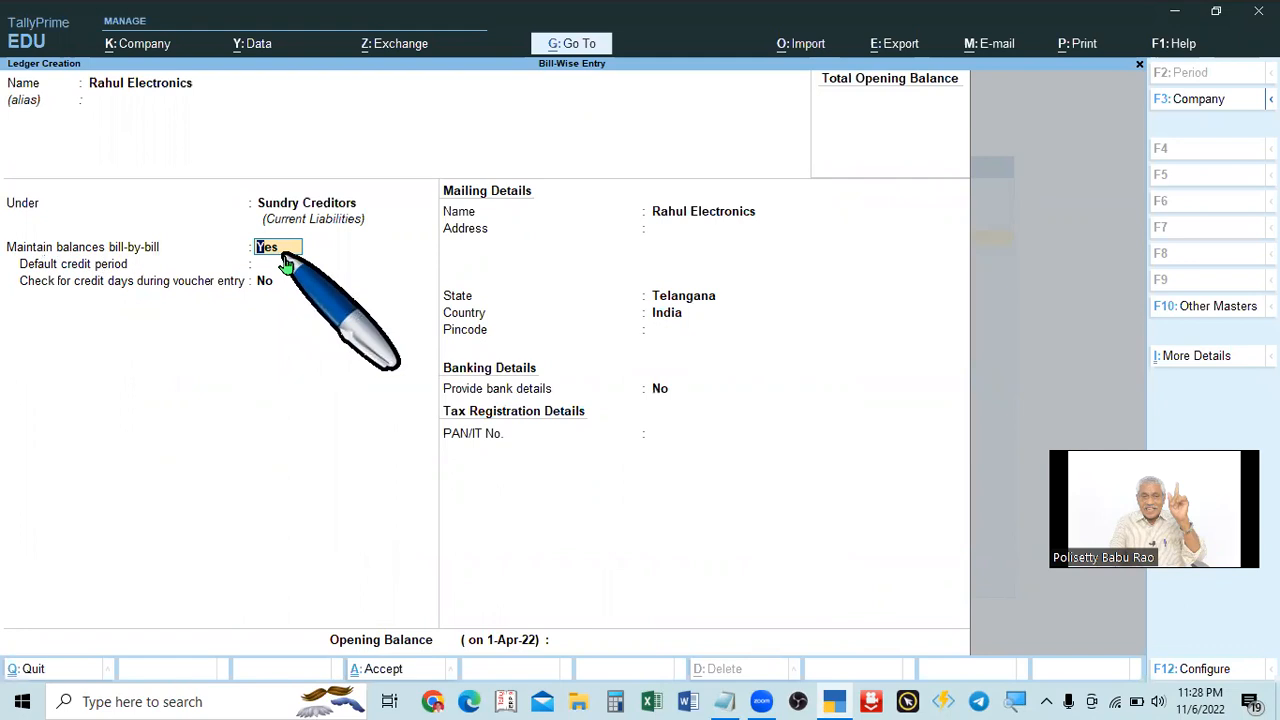
# Set the default credit period of the Rahul Electronics ledger to 15 days.
pyautogui.click(67, 271)
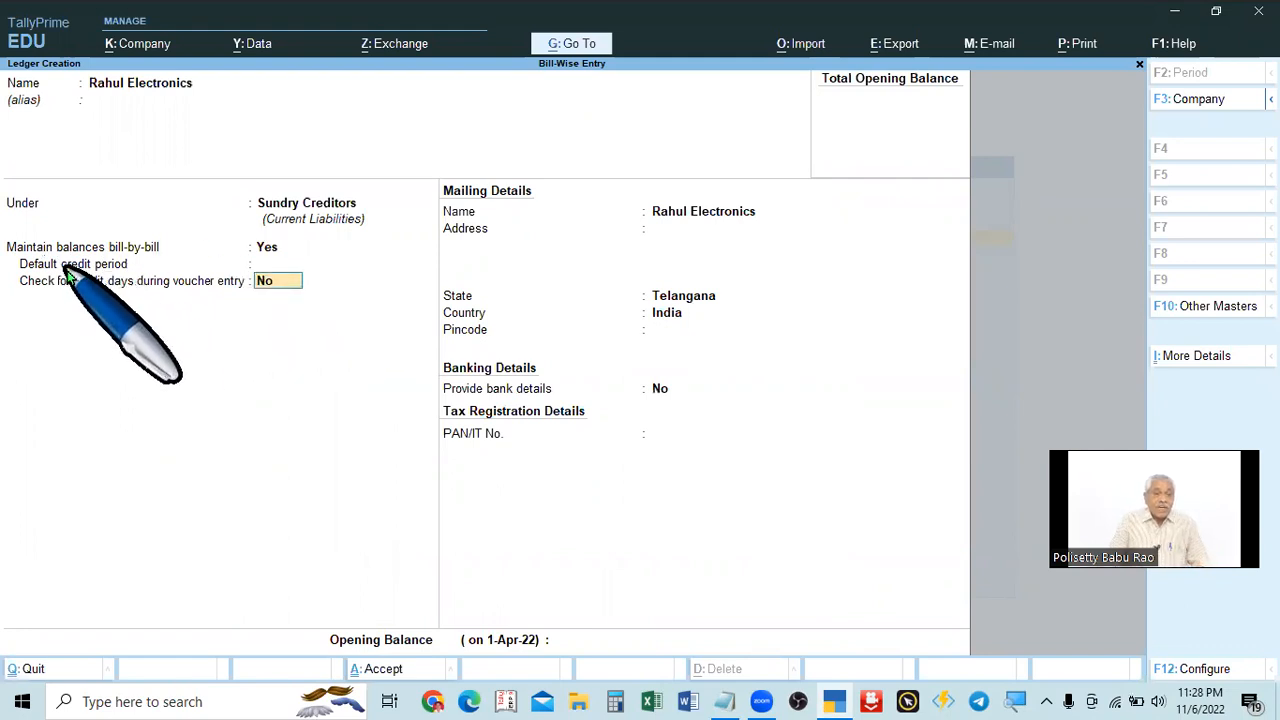
pyautogui.click(165, 263)
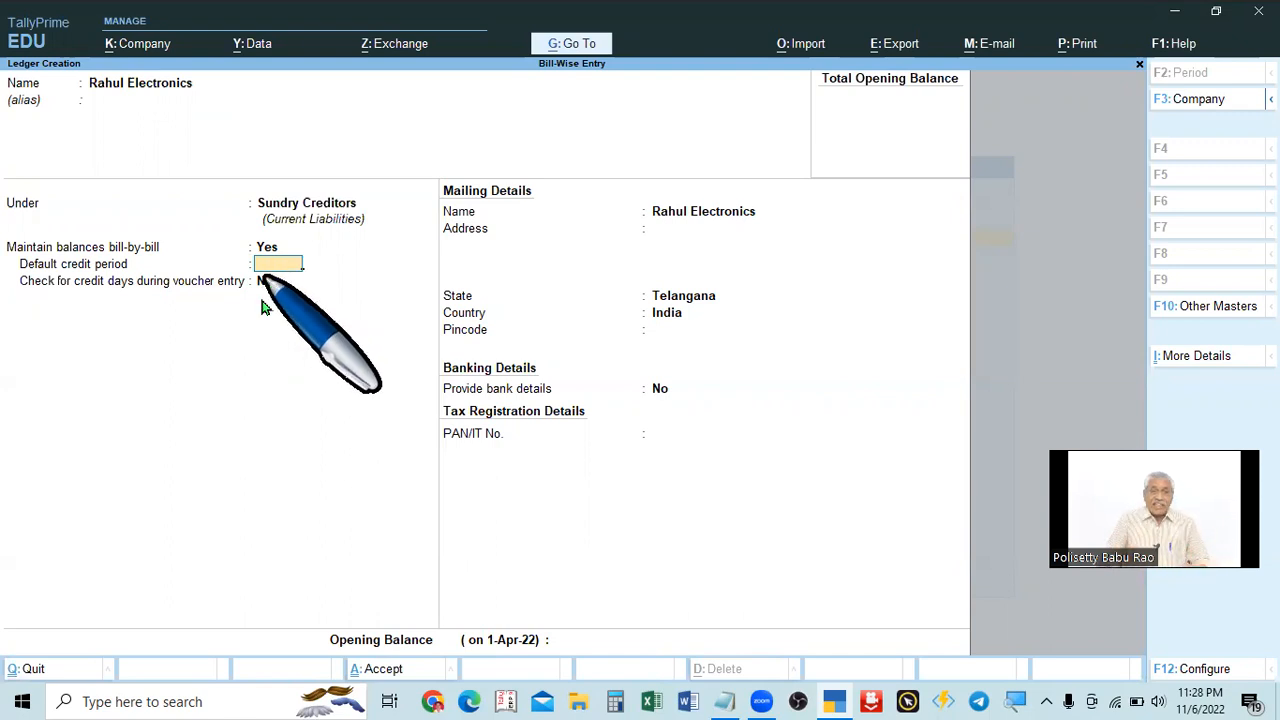
pyautogui.write('15')
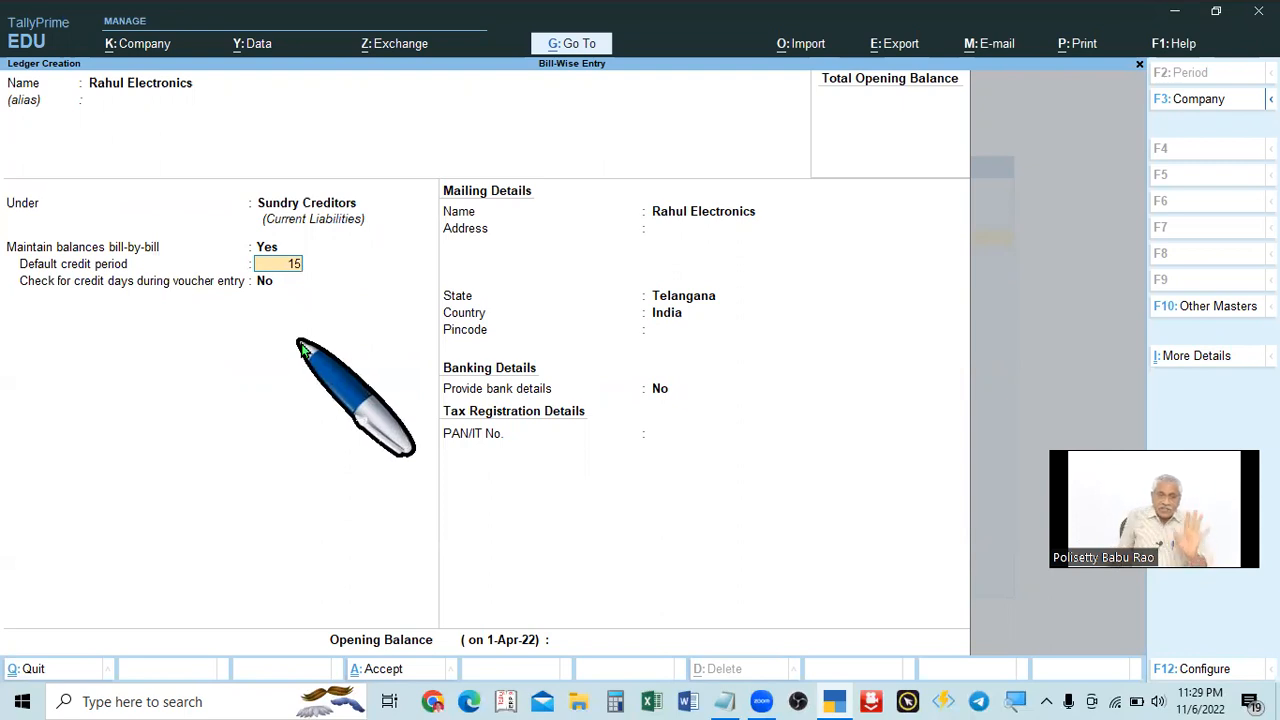
pyautogui.press('Return')
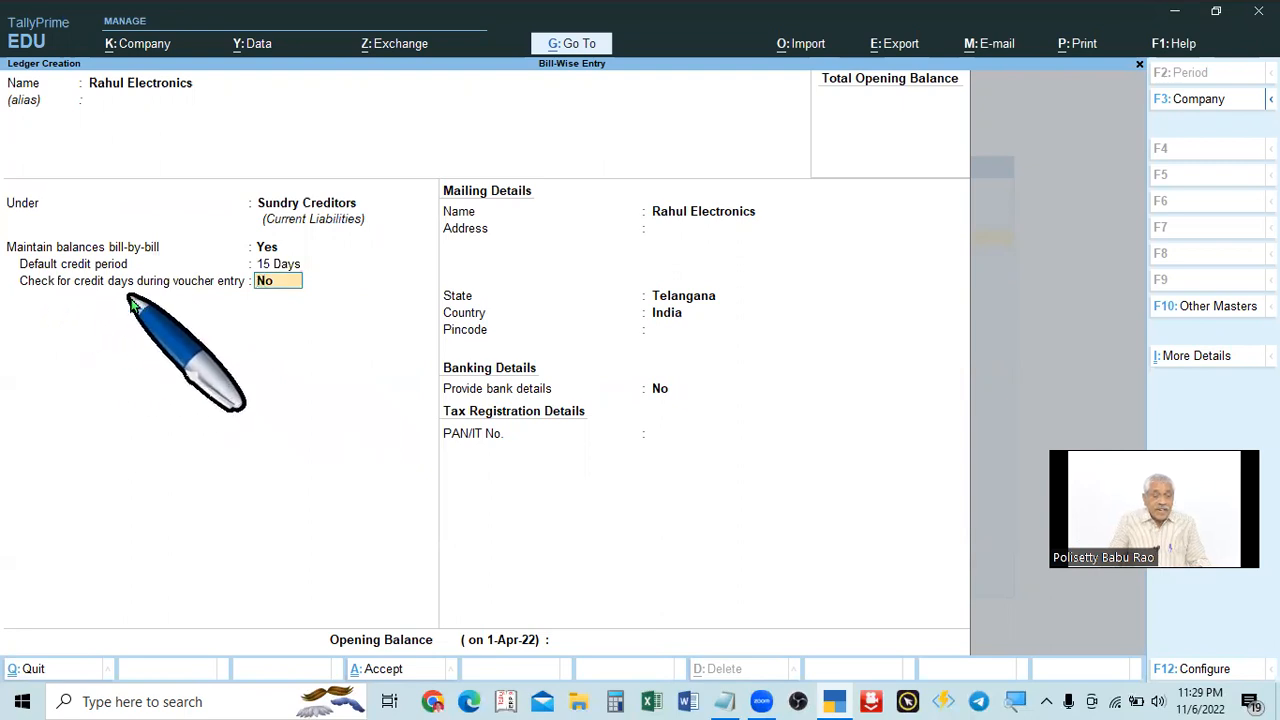
# Clear the ledger's default credit period and accept No for checking credit days during voucher entry.
pyautogui.click(284, 263)
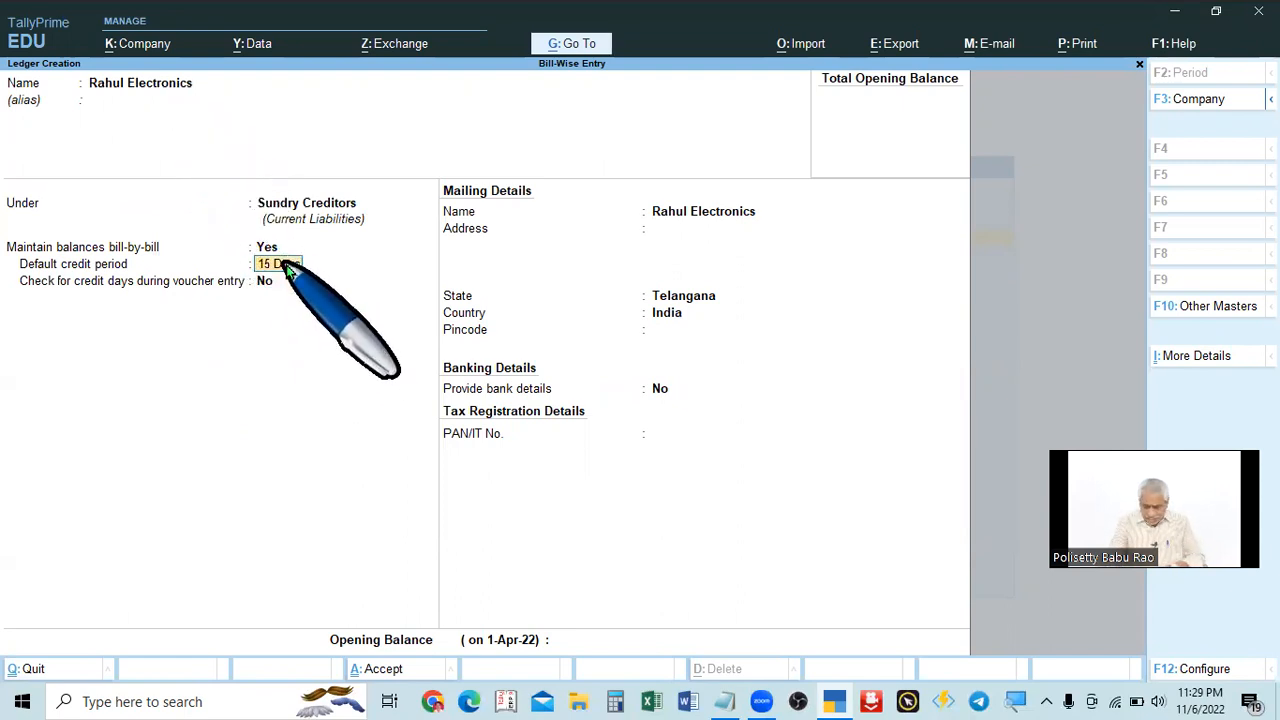
pyautogui.press('Up')
pyautogui.press('Down')
pyautogui.press('Return')
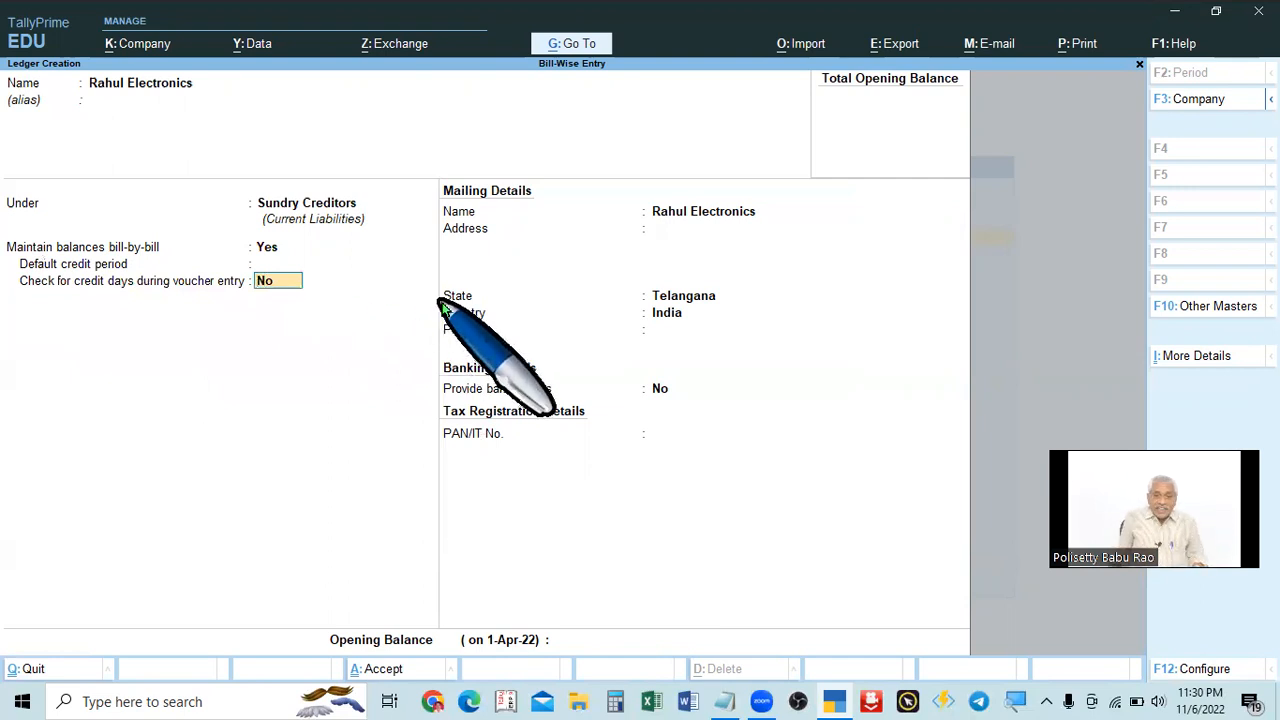
pyautogui.press('Return')
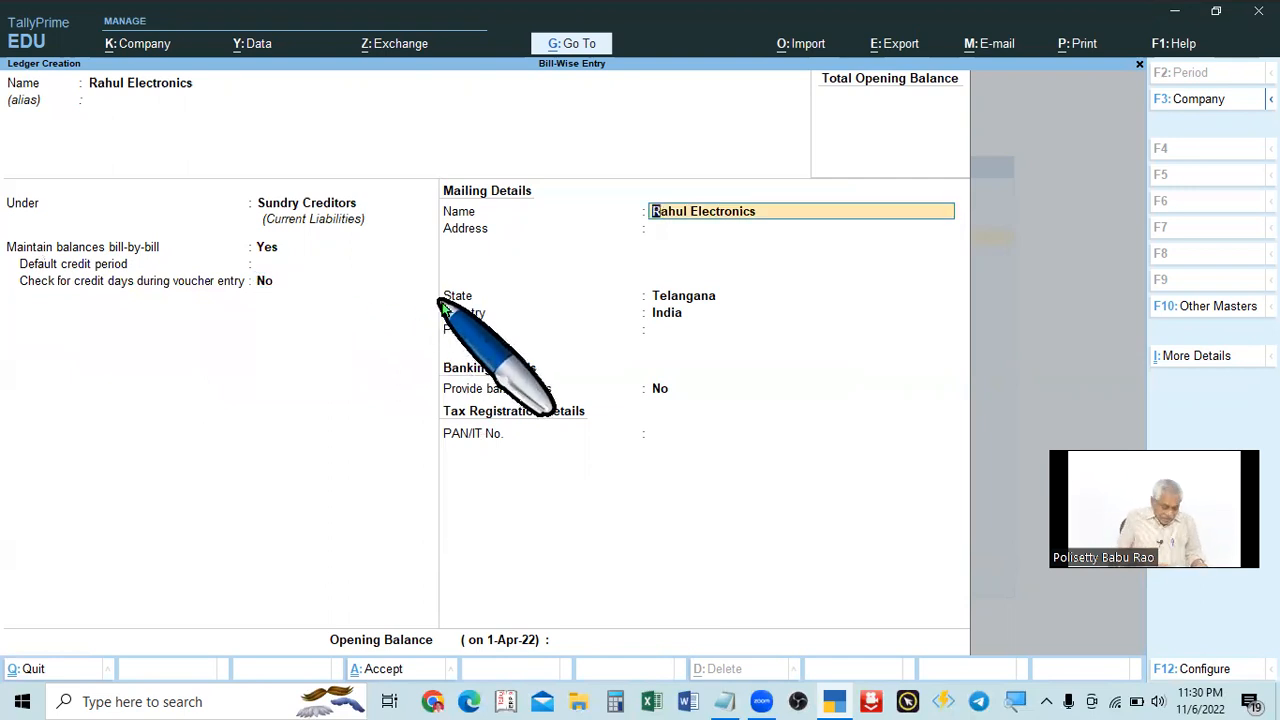
# Save the Rahul Electronics ledger and start another named Anil Radios, checking that party's entry in the Notepad list.
pyautogui.hotkey('ctrl', 'a')
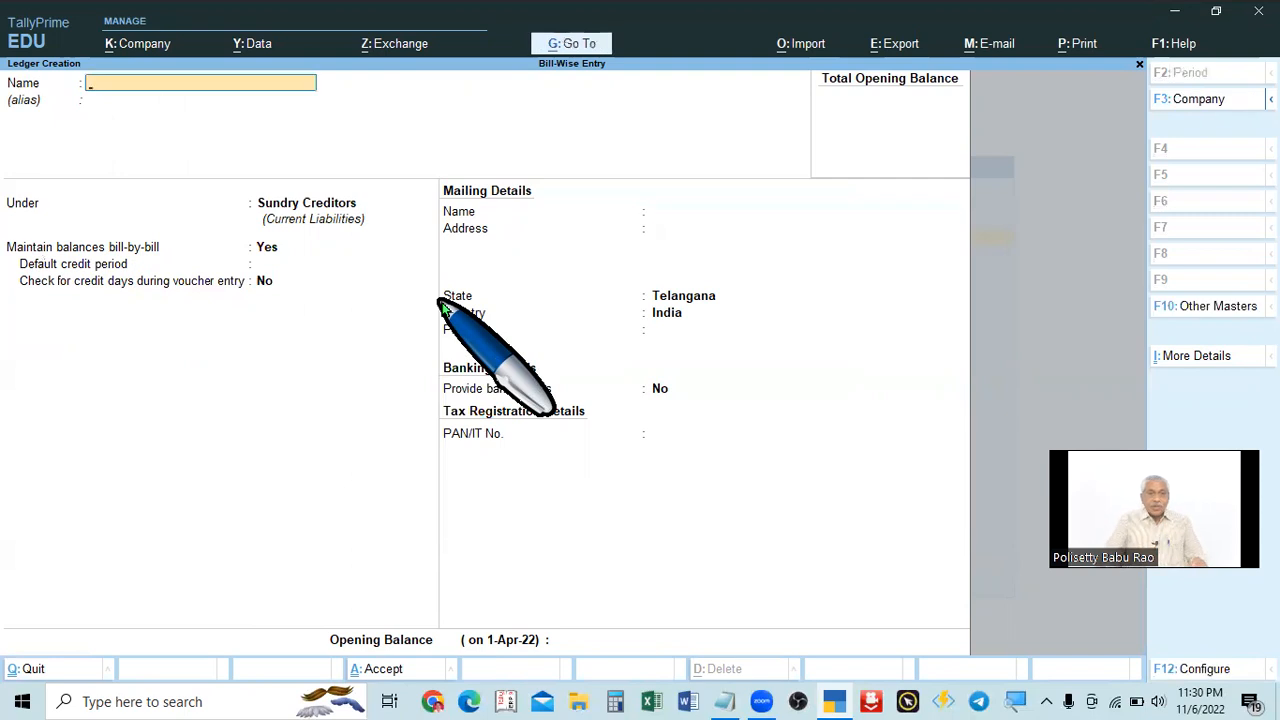
pyautogui.hotkey('alt', 'Tab')
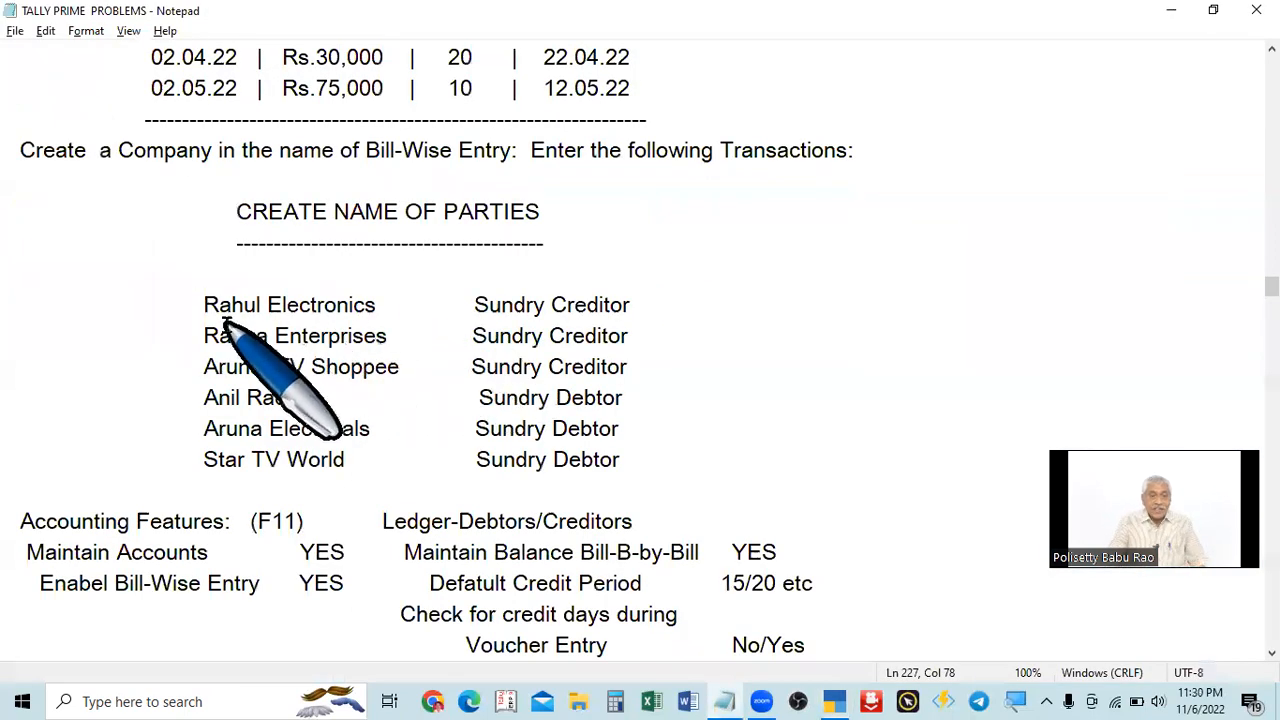
pyautogui.moveTo(475, 305); pyautogui.dragTo(630, 305)
pyautogui.scroll(-2, 680, 295)
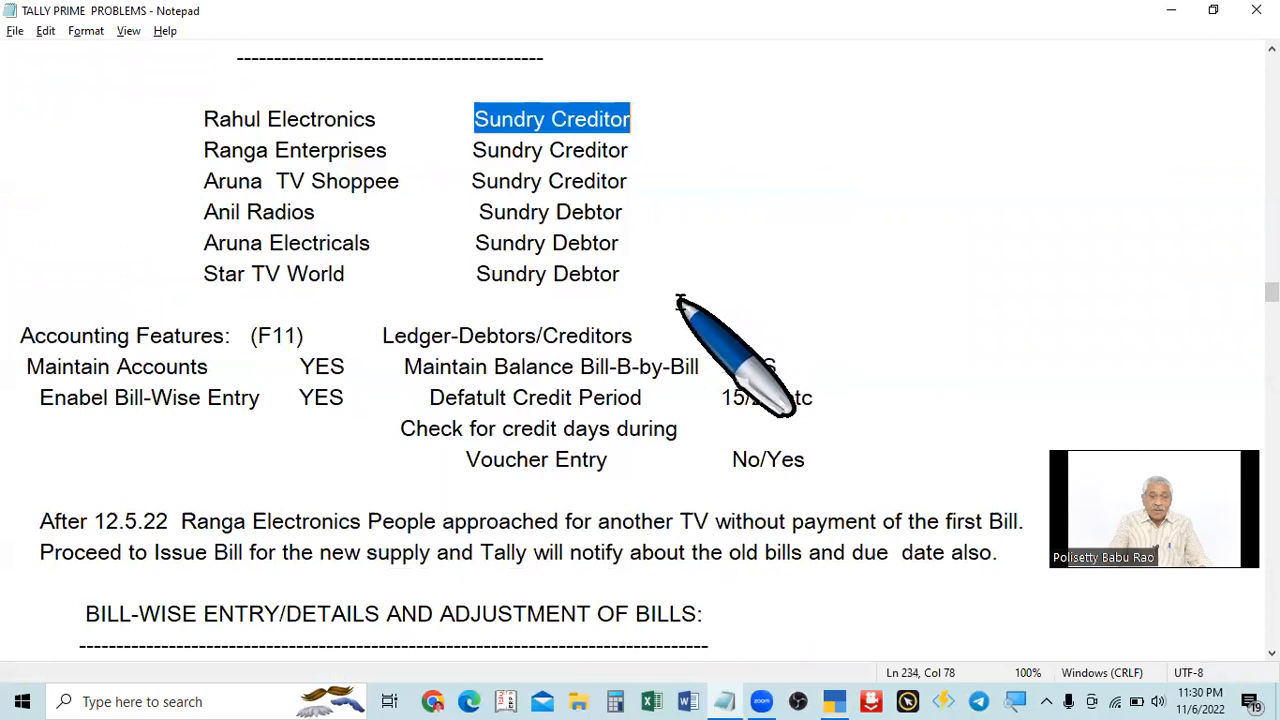
pyautogui.moveTo(204, 212); pyautogui.dragTo(625, 211)
pyautogui.hotkey('alt', 'Tab')
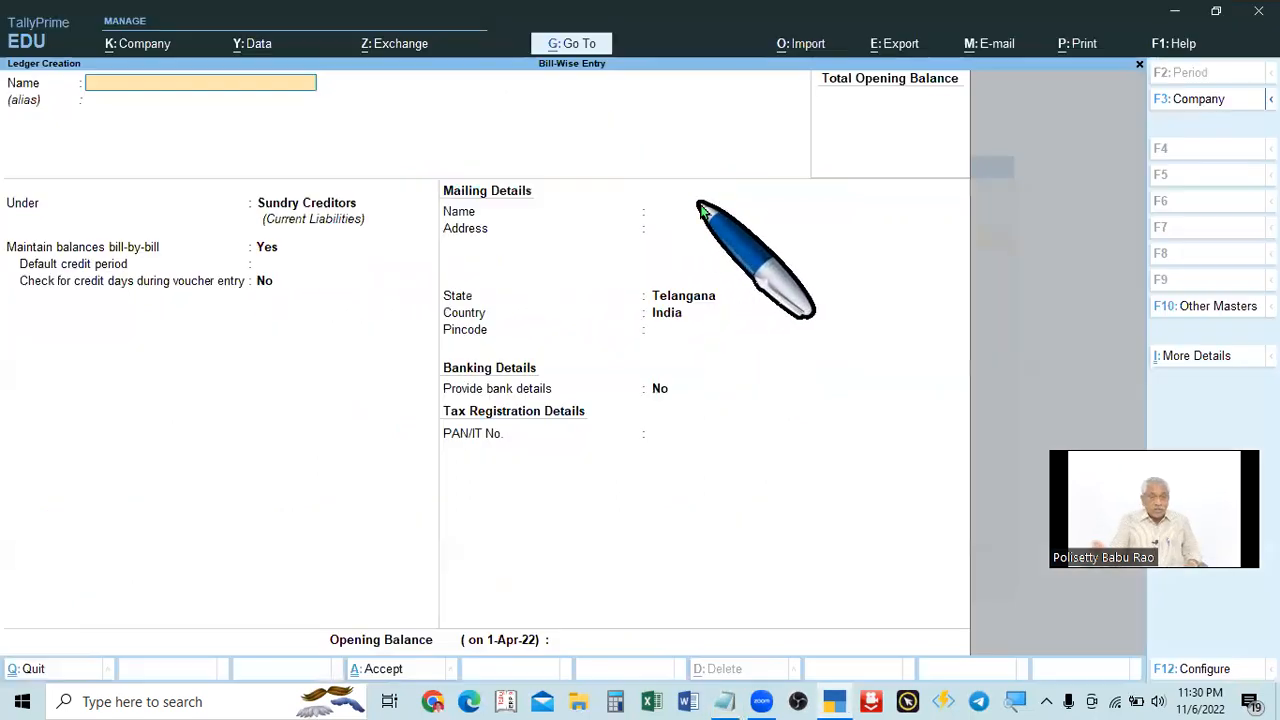
pyautogui.write('Anil Radios')
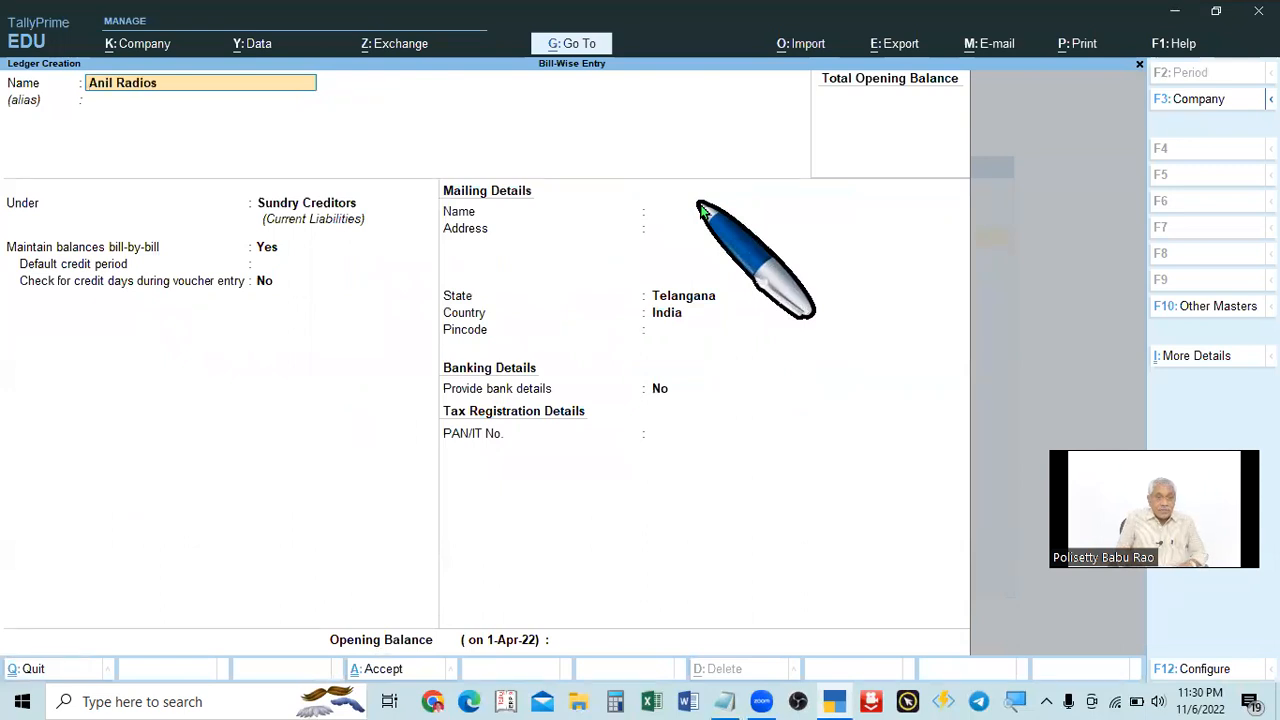
pyautogui.press('Return')
pyautogui.press('Return')
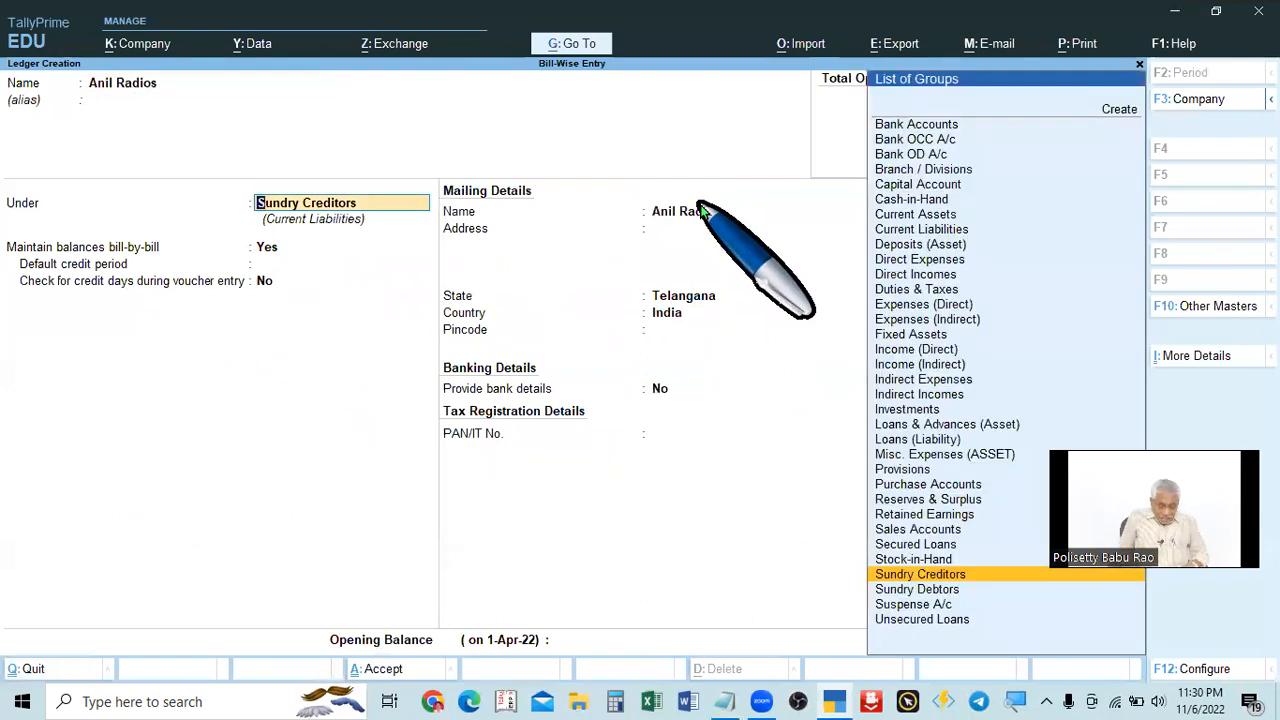
# Place the Anil Radios ledger under Sundry Debtors.
pyautogui.write('Sund')
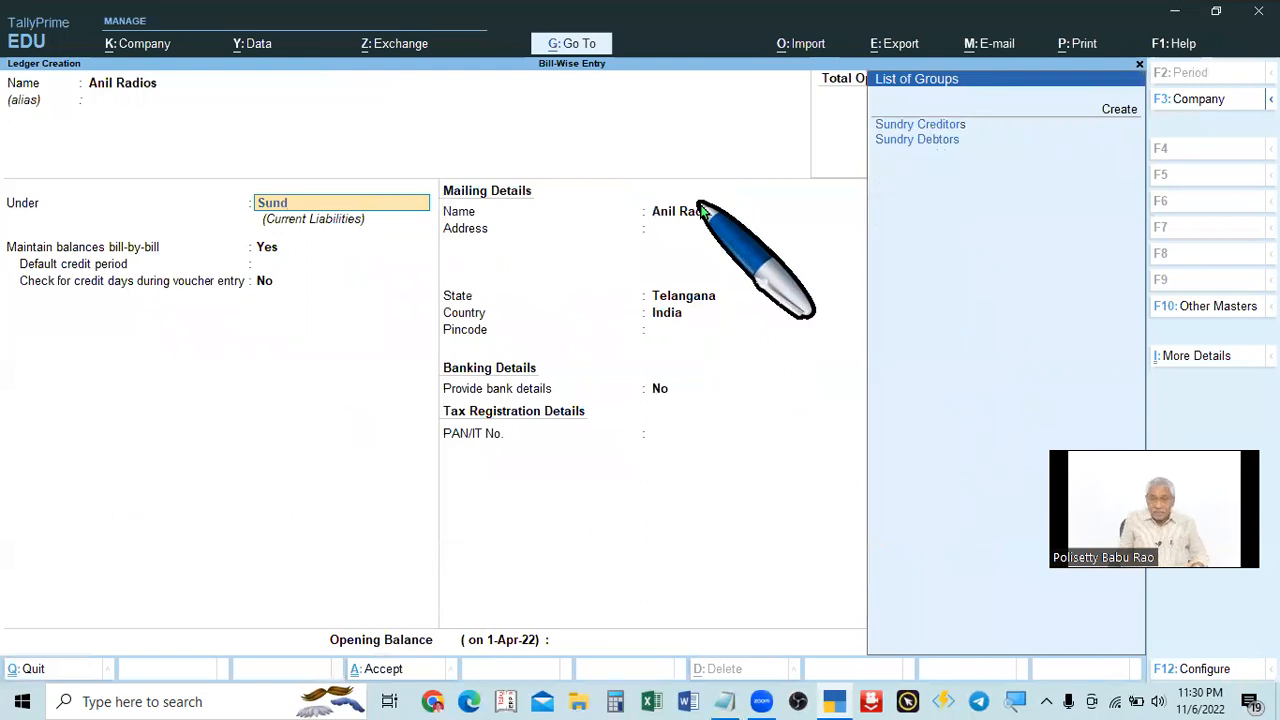
pyautogui.press('Down')
pyautogui.press('Return')
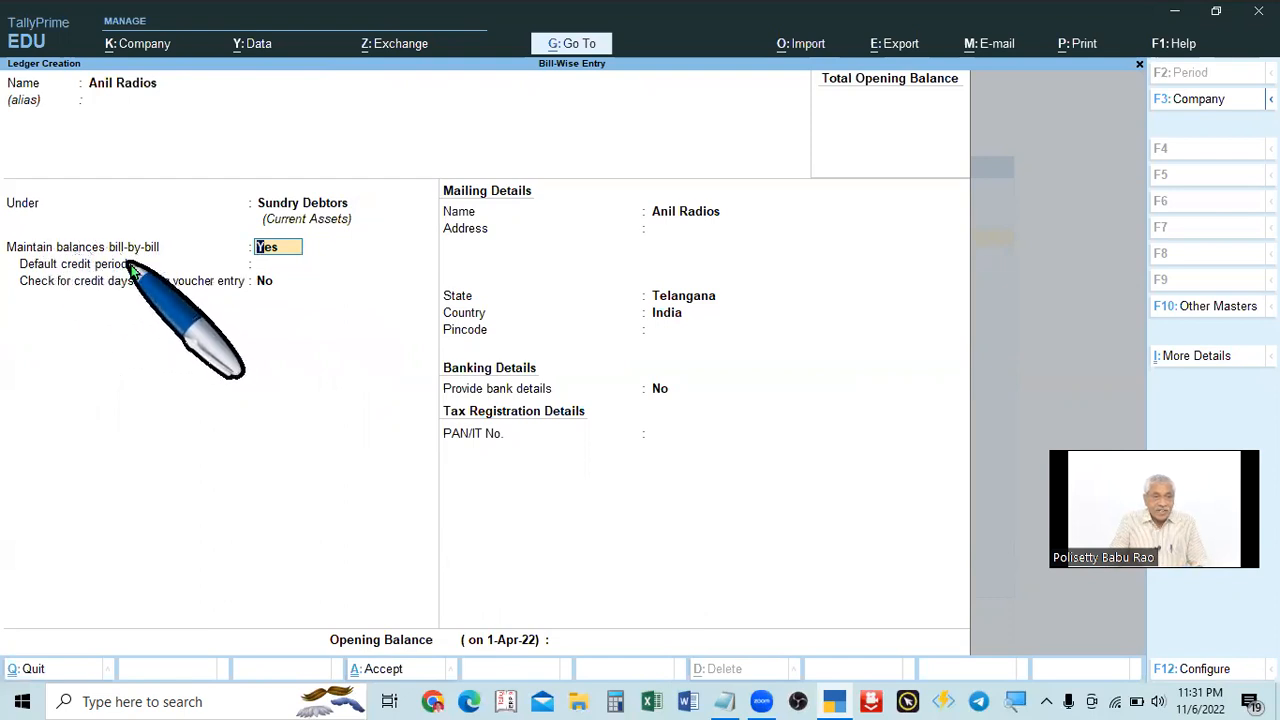
# Keep bill-by-bill balances on for Anil Radios and set its default credit period to 15 days.
pyautogui.press('Return')
pyautogui.press('Return')
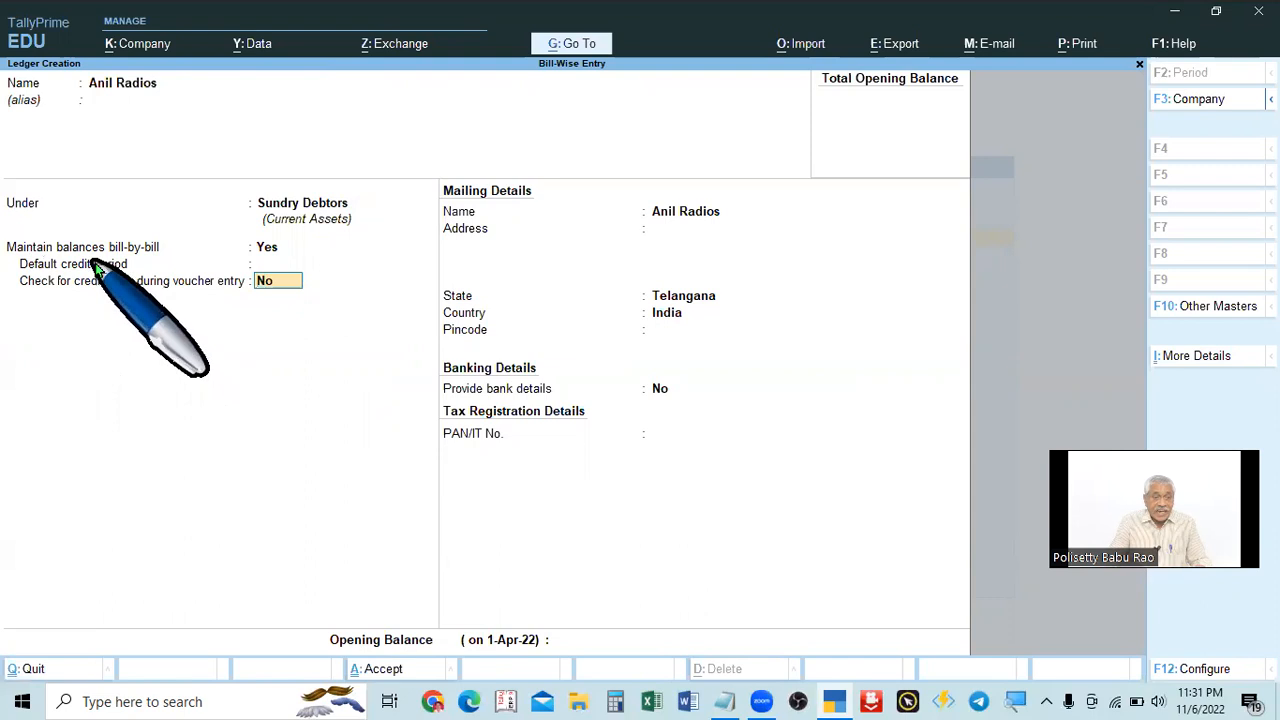
pyautogui.press('Up')
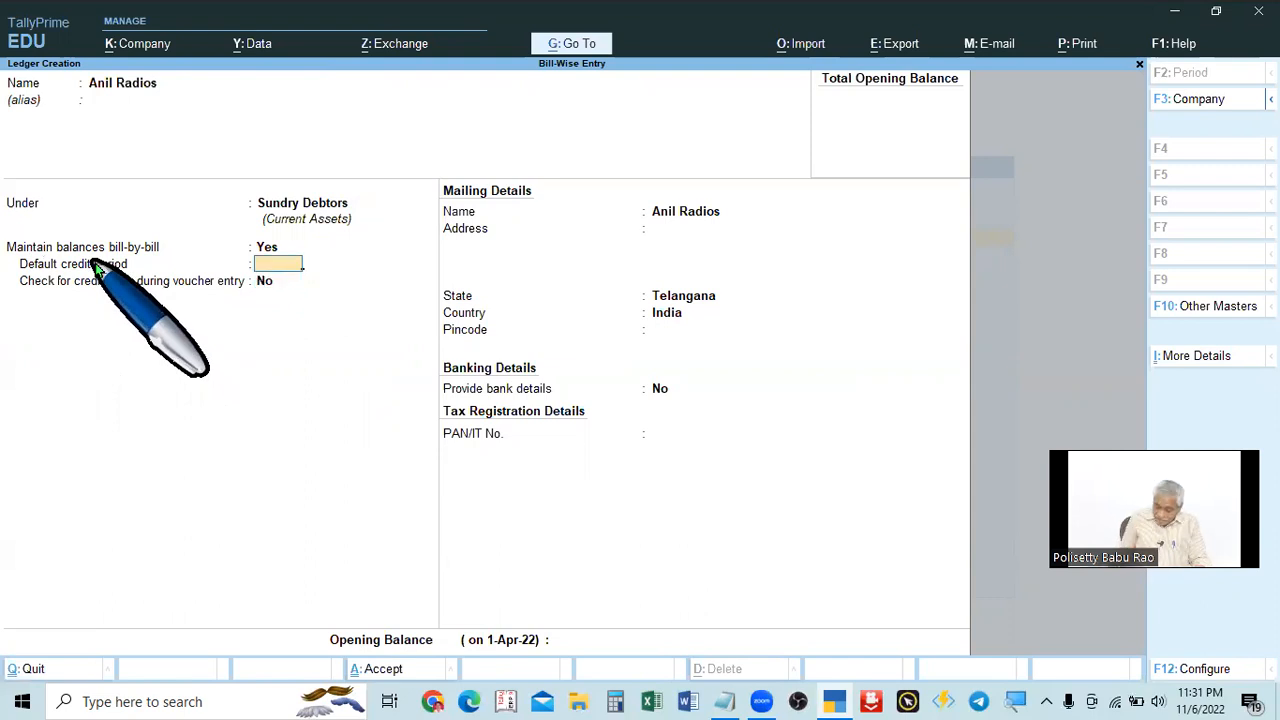
pyautogui.write('15')
pyautogui.press('Return')
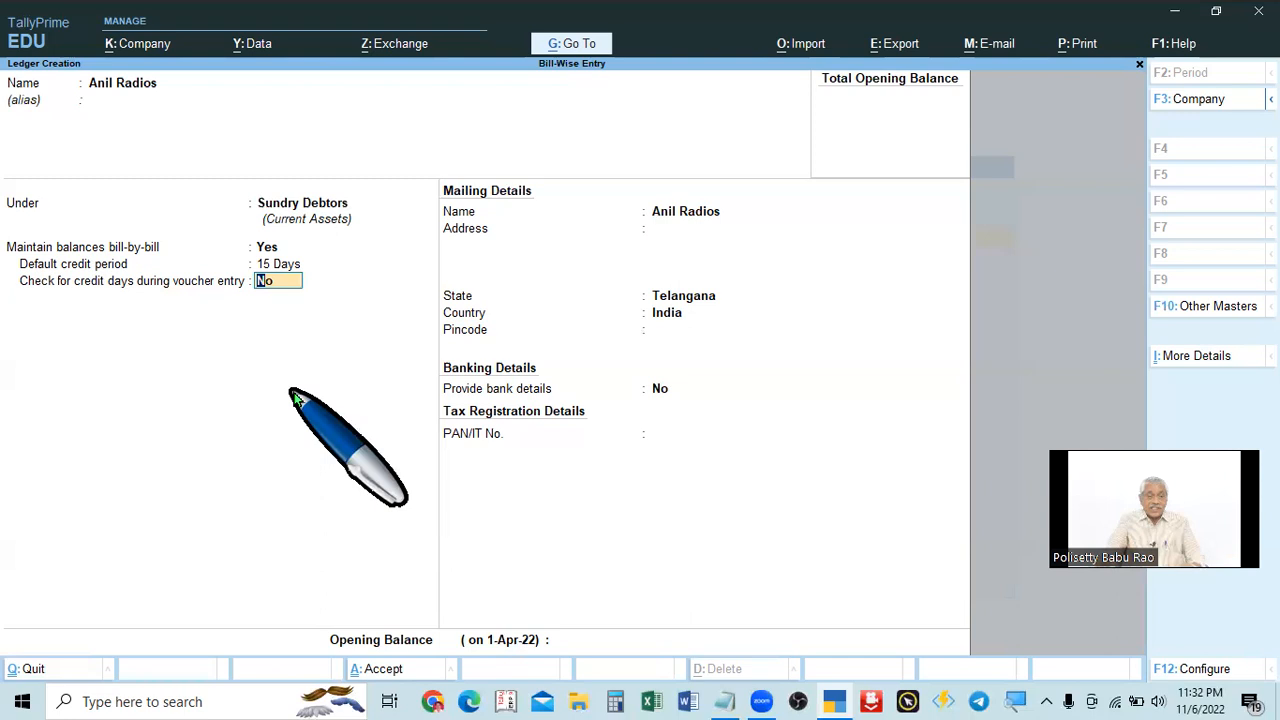
# Enable checking for credit days during voucher entry on the Anil Radios ledger and save it without an address.
pyautogui.write('y')
pyautogui.press('Return')
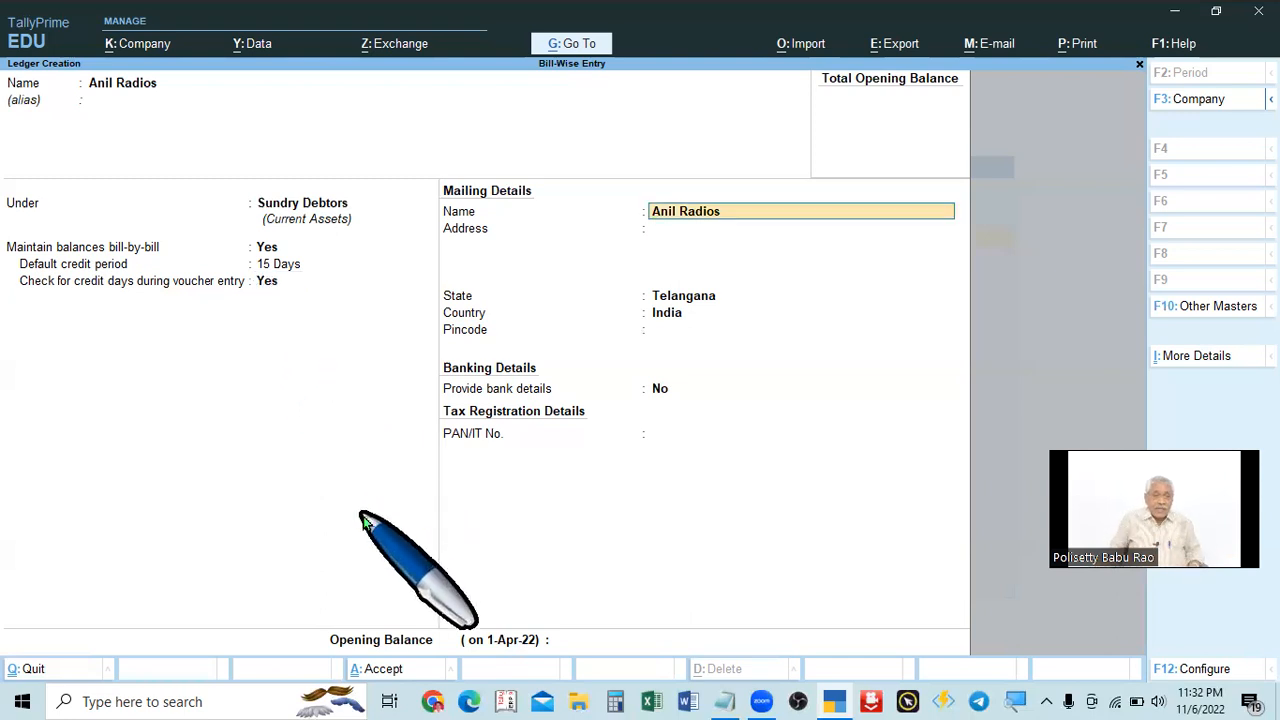
pyautogui.press('Return')
pyautogui.press('ctrl')
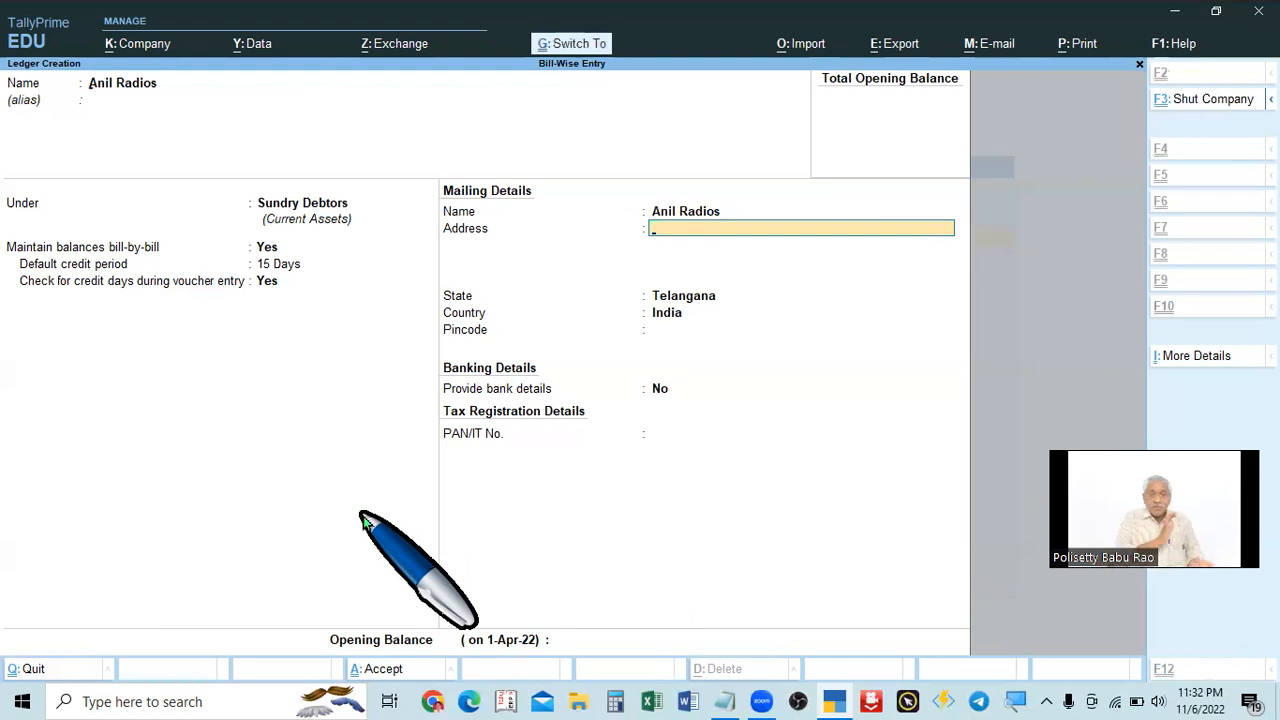
pyautogui.hotkey('ctrl', 'a')
# Switch to Notepad and review the Ledger-Debtors/Creditors settings for bill-by-bill balances, default credit period and credit-day checking.
pyautogui.hotkey('alt', 'Tab')
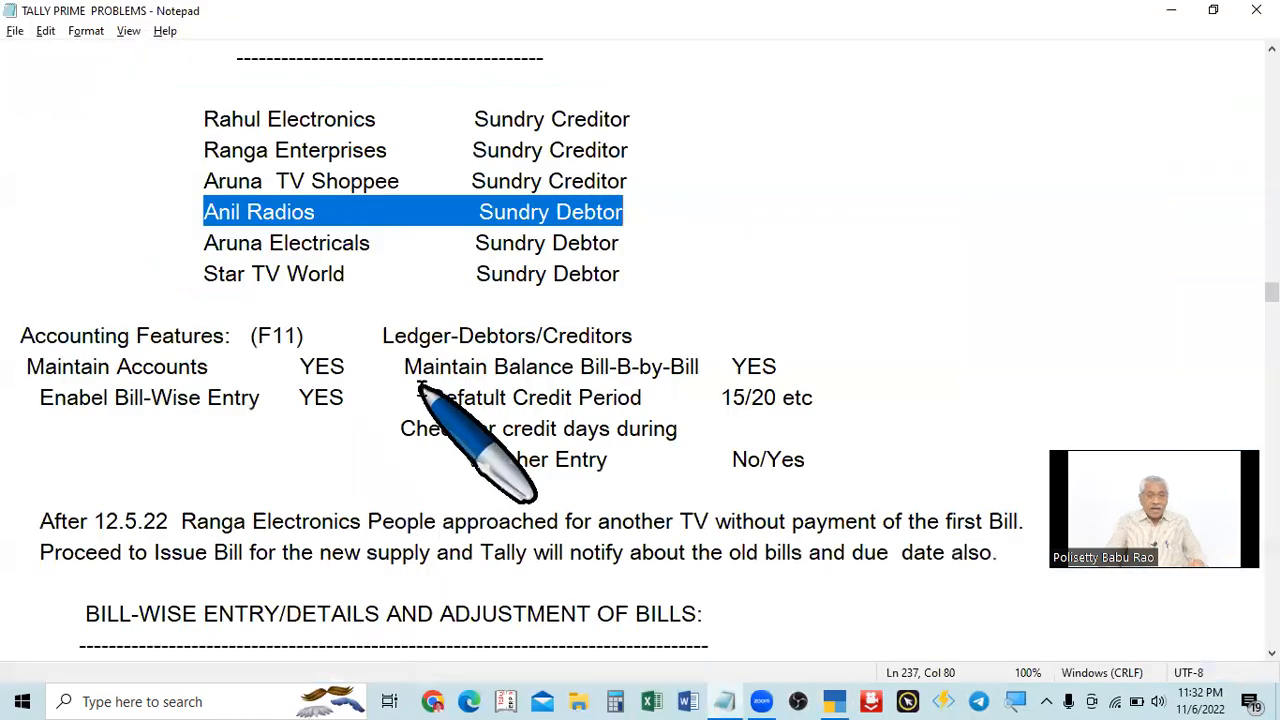
pyautogui.scroll(2, 490, 370)
pyautogui.scroll(-1, 560, 365)
pyautogui.scroll(-1, 585, 352)
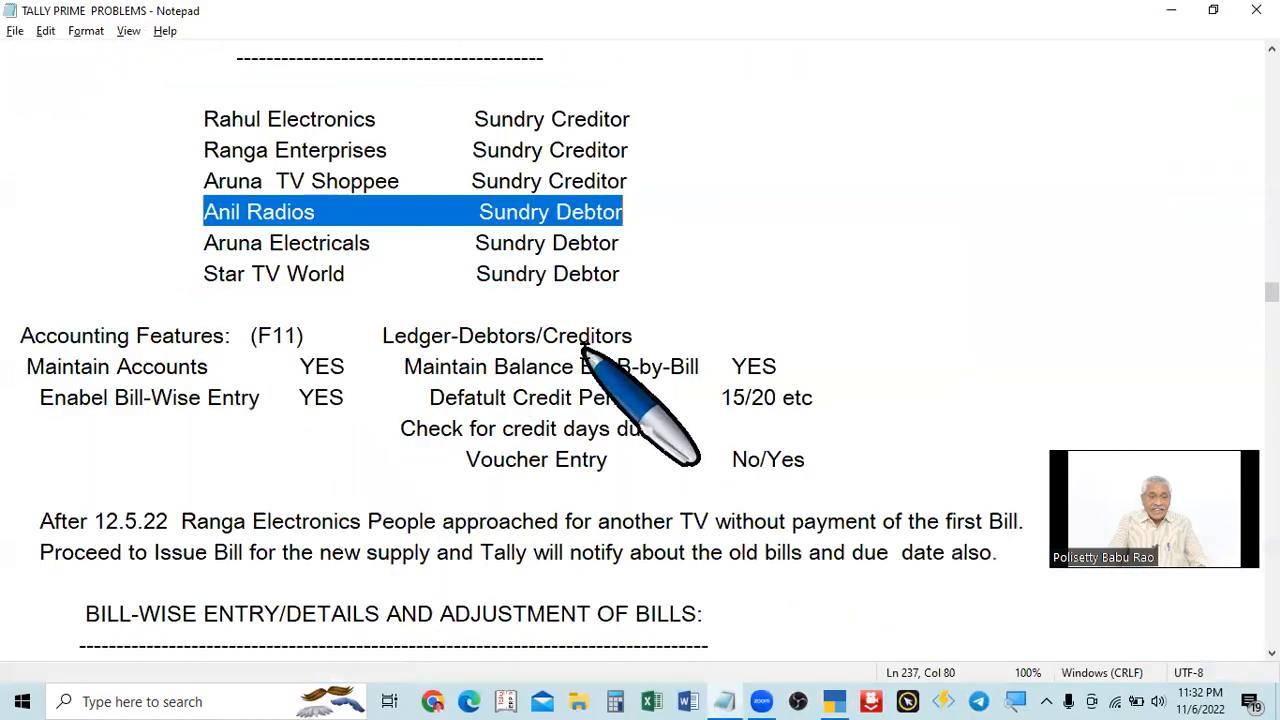
pyautogui.scroll(-3, 630, 245)
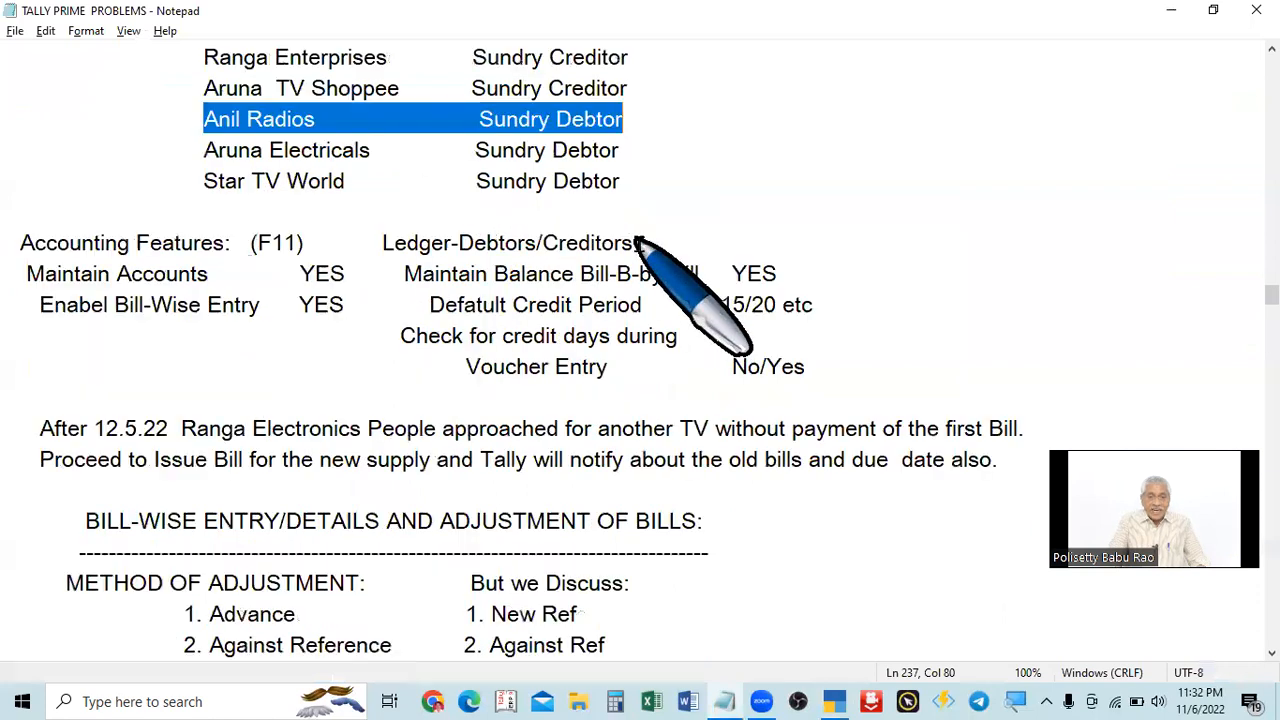
pyautogui.scroll(2, 650, 378)
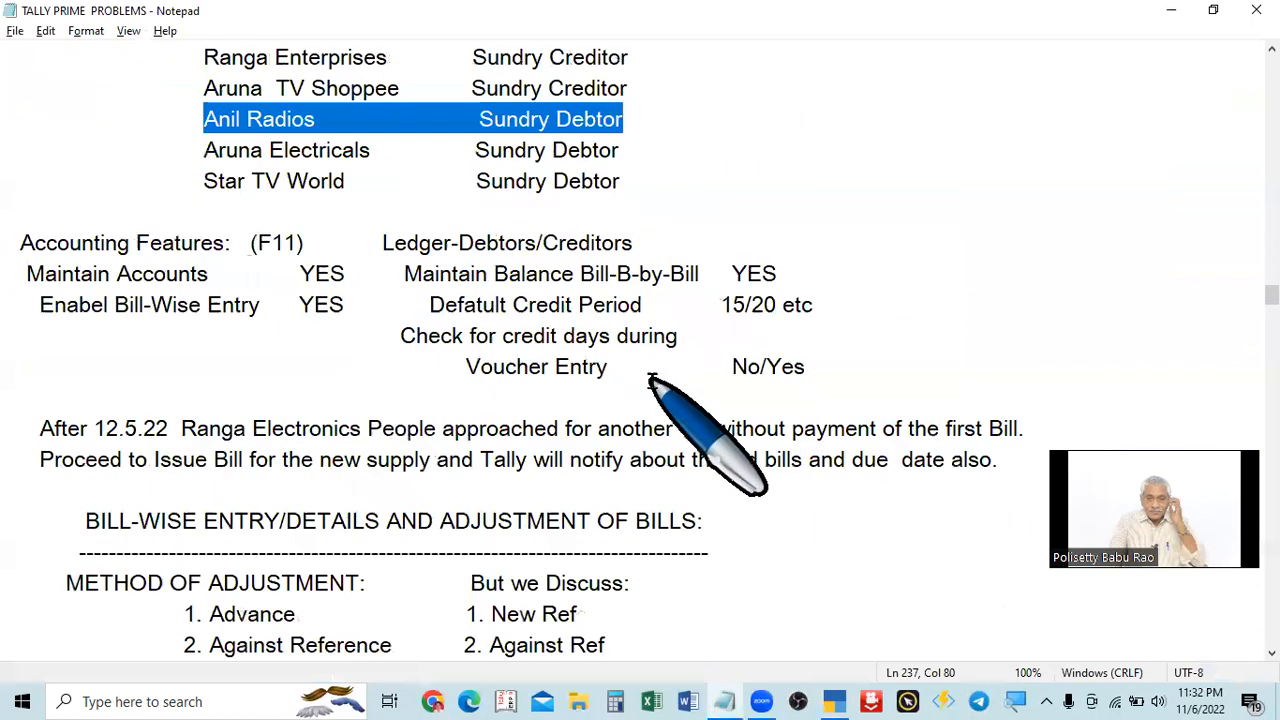
pyautogui.scroll(1, 651, 378)
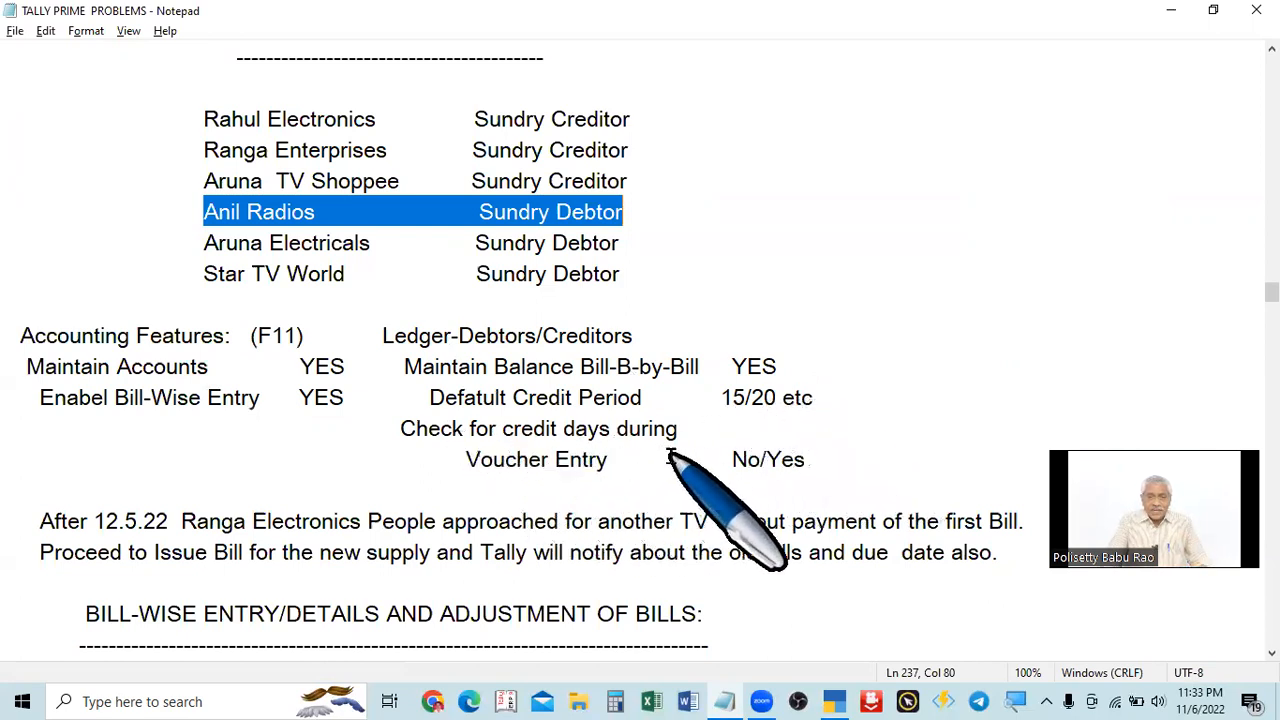
pyautogui.click(580, 432)
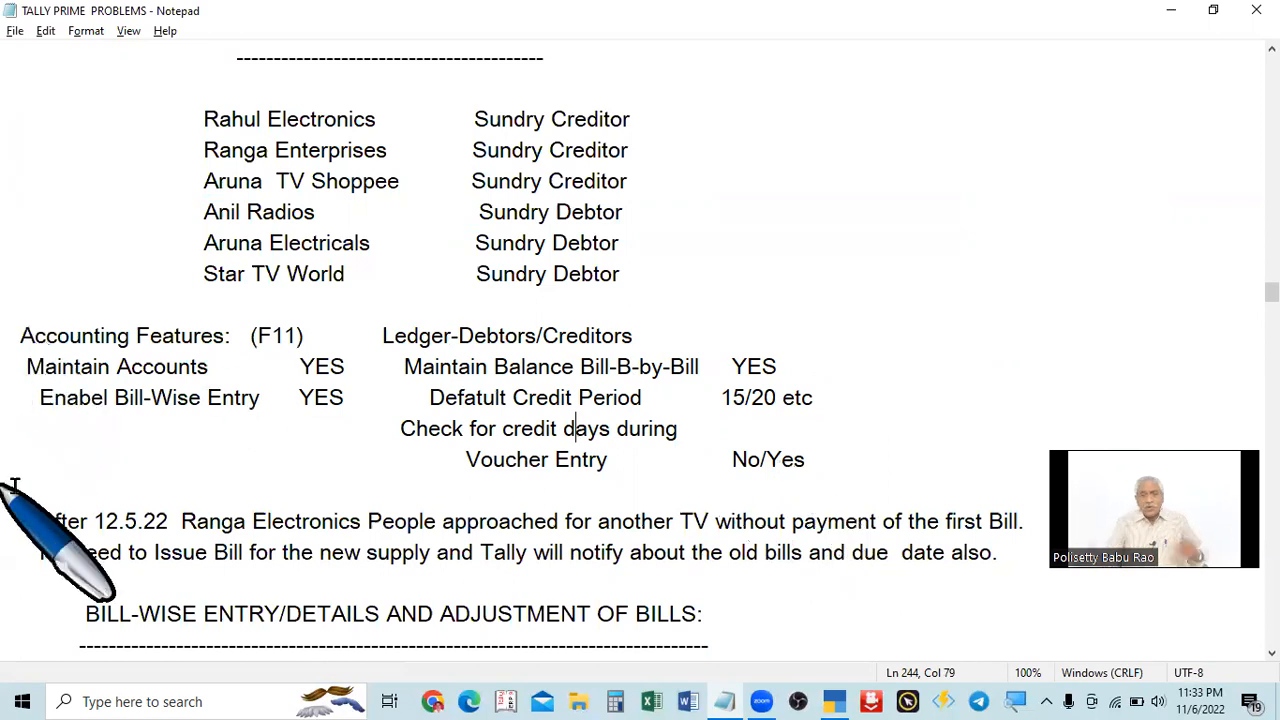
# Compare the Ranga Electronics bill due dates, especially 12.05.22, with the note about supplying another TV before the first bill is paid.
pyautogui.scroll(-1, 514, 400)
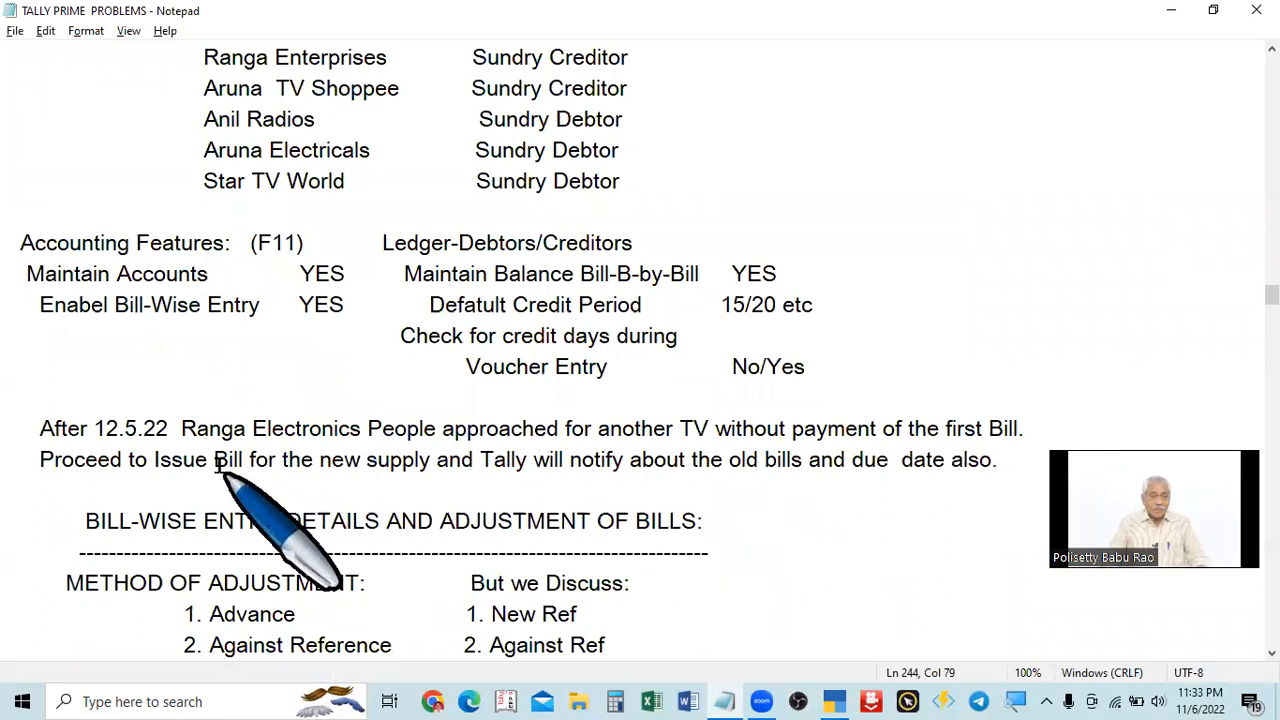
pyautogui.scroll(4, 360, 428)
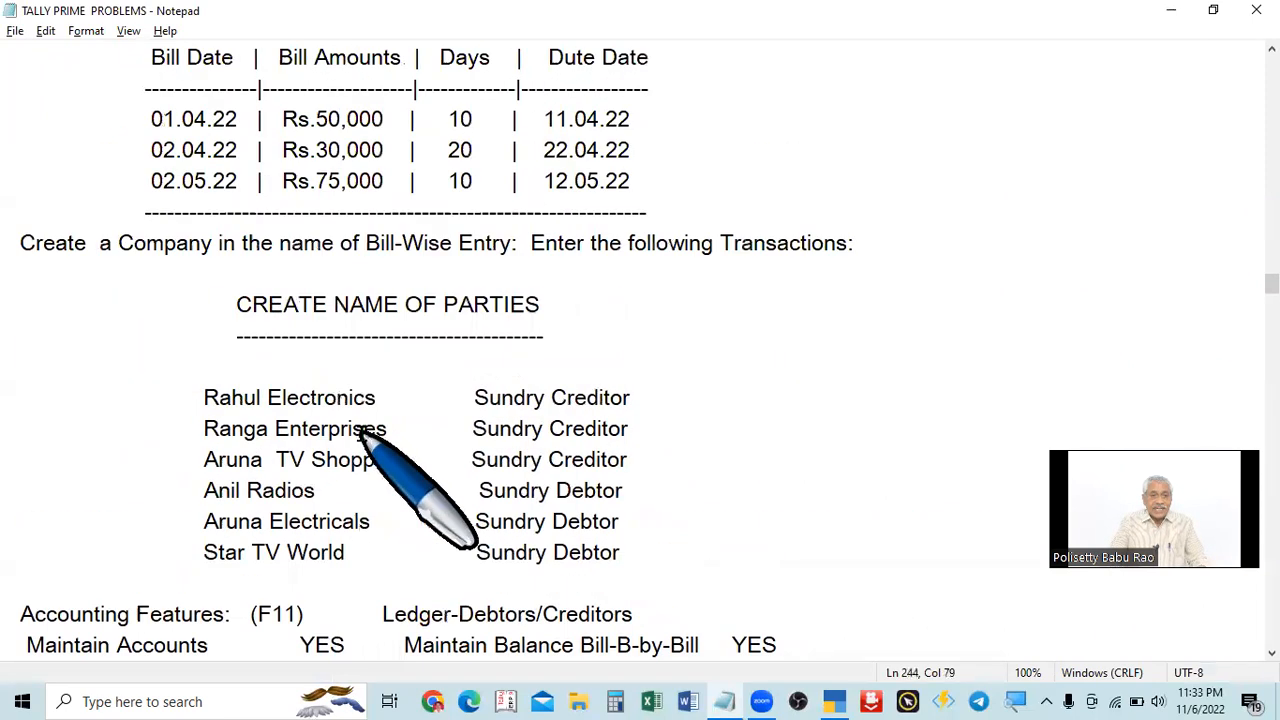
pyautogui.scroll(3, 360, 428)
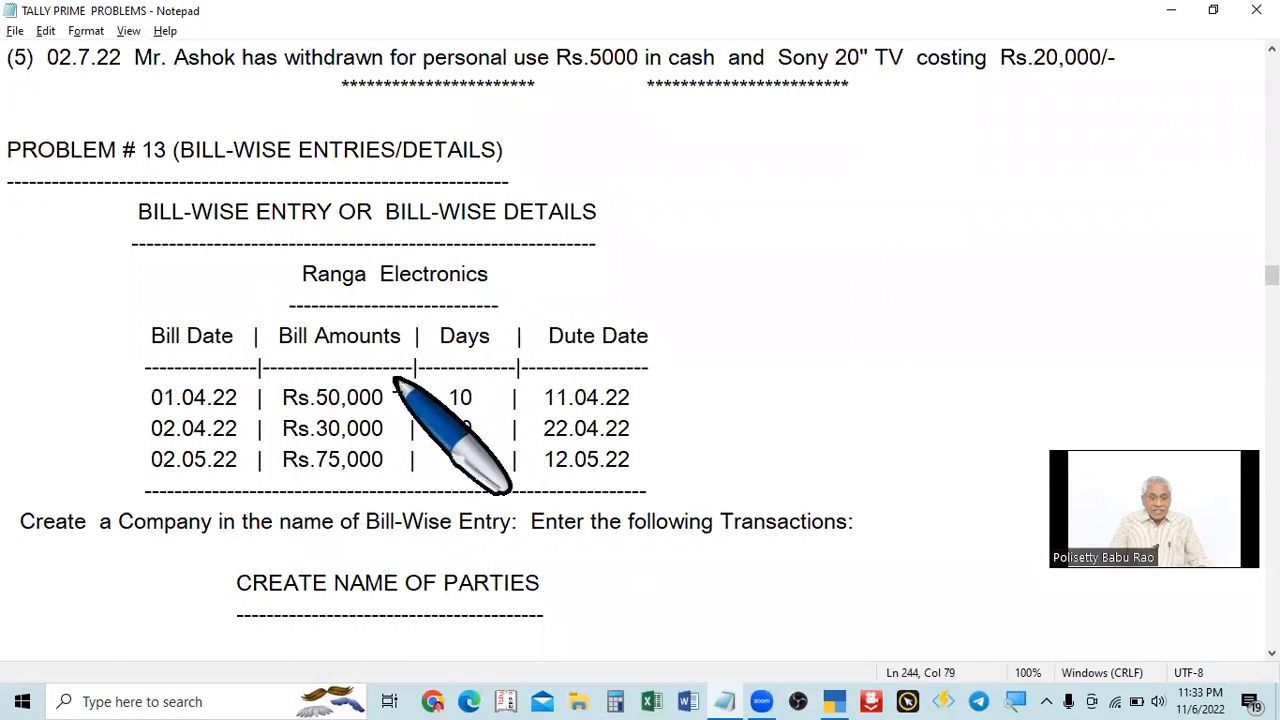
pyautogui.scroll(-7, 395, 381)
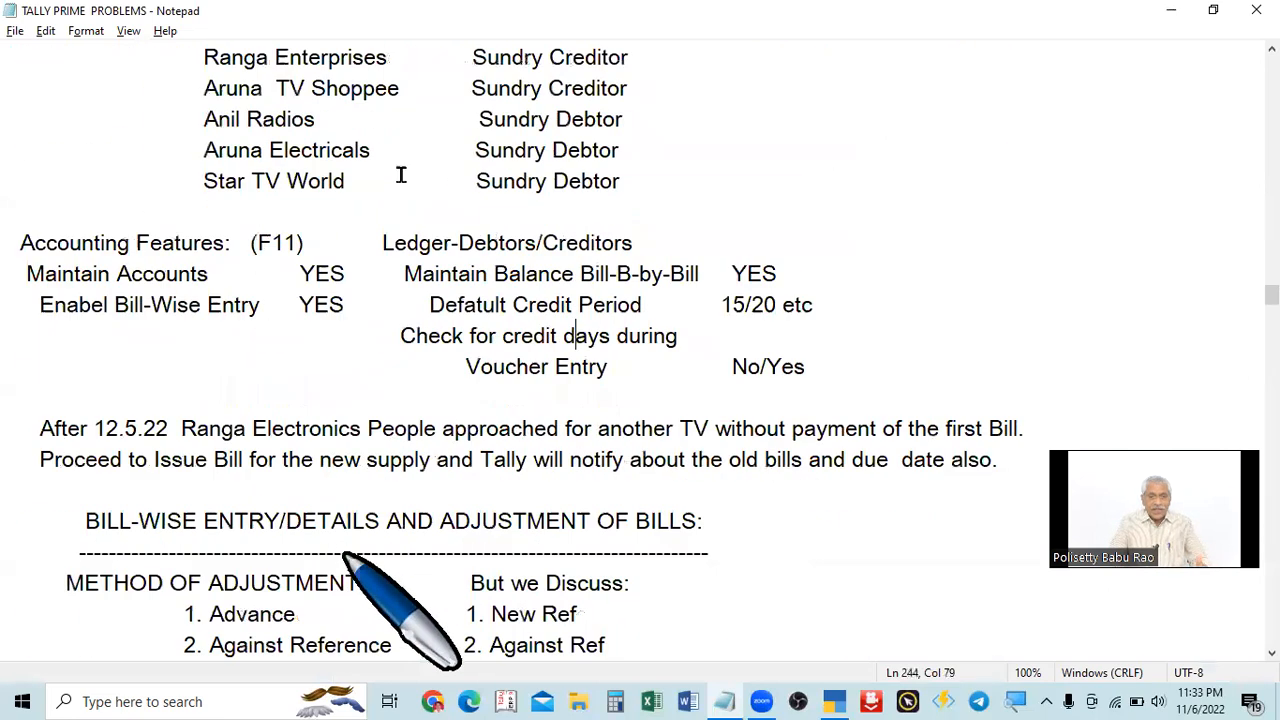
pyautogui.scroll(6, 345, 555)
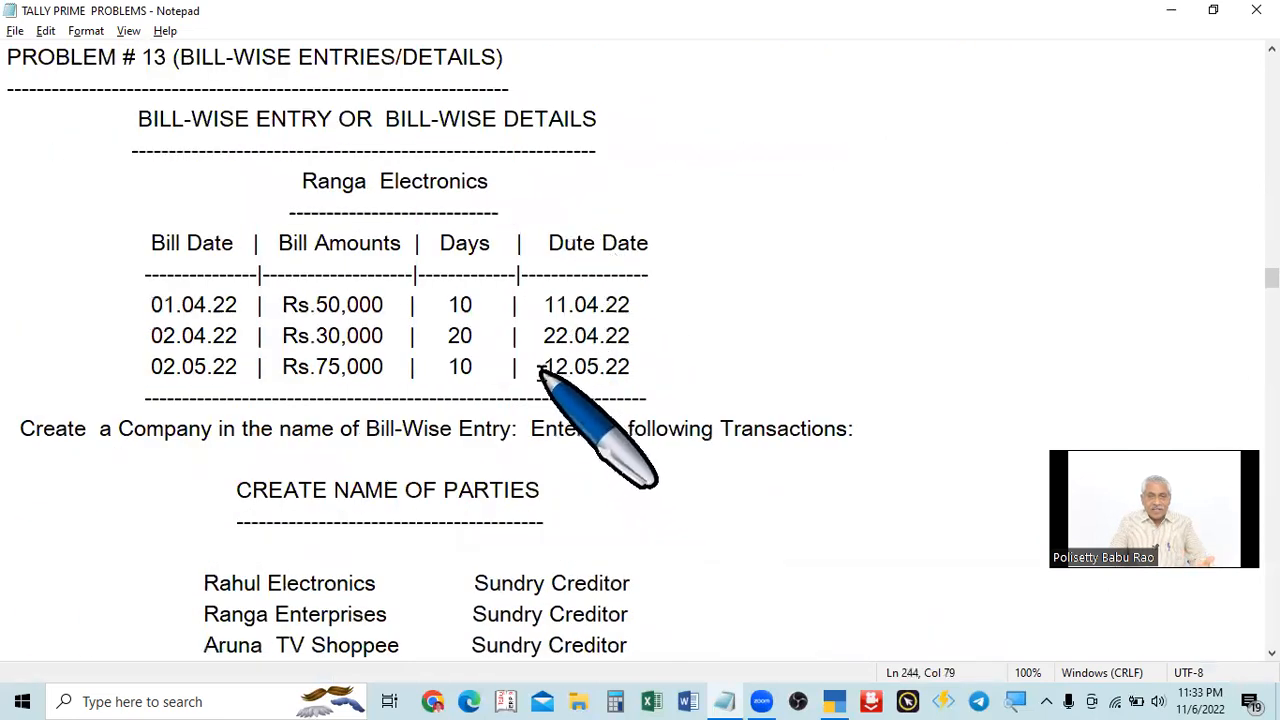
pyautogui.moveTo(538, 370); pyautogui.dragTo(694, 370)
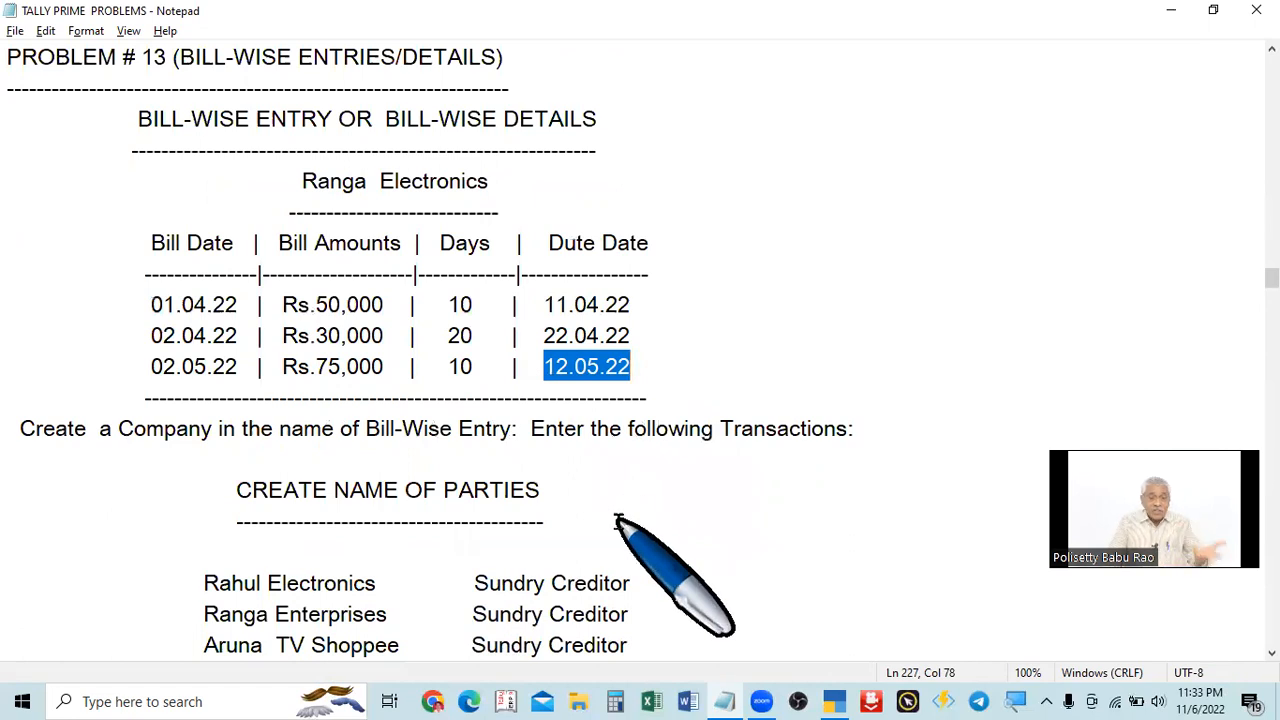
pyautogui.scroll(-4, 620, 457)
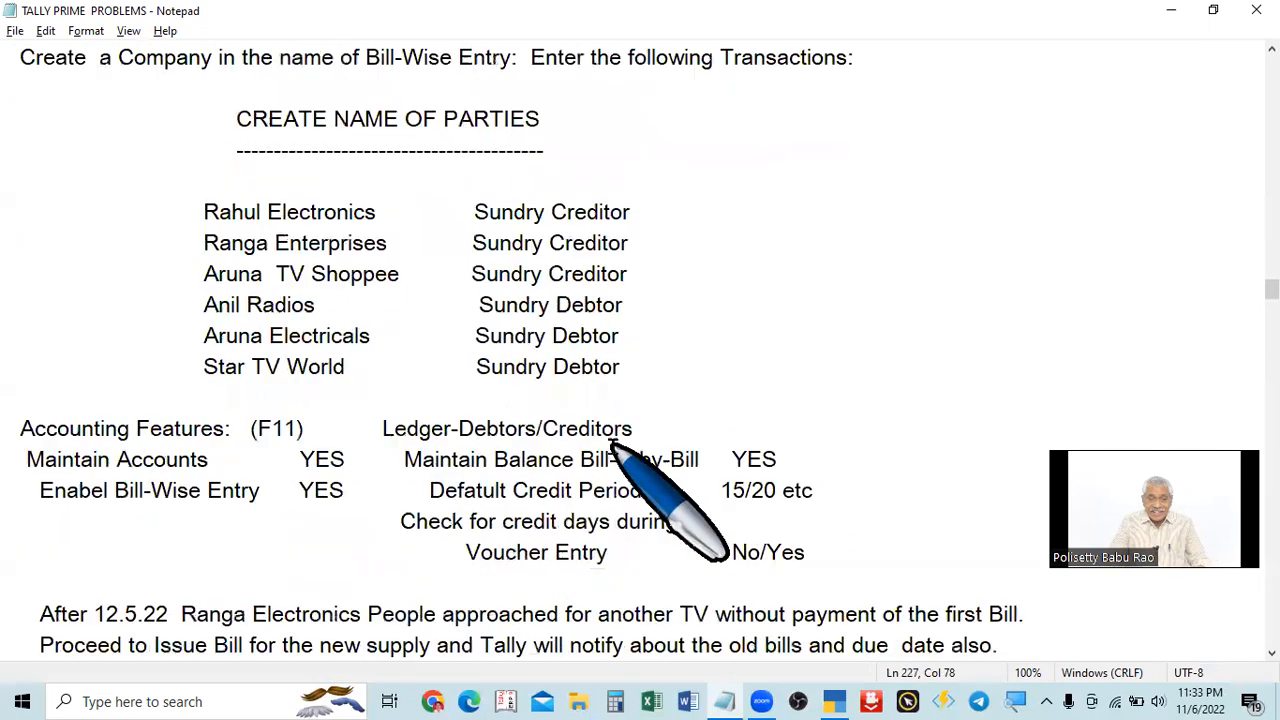
pyautogui.scroll(-2, 612, 445)
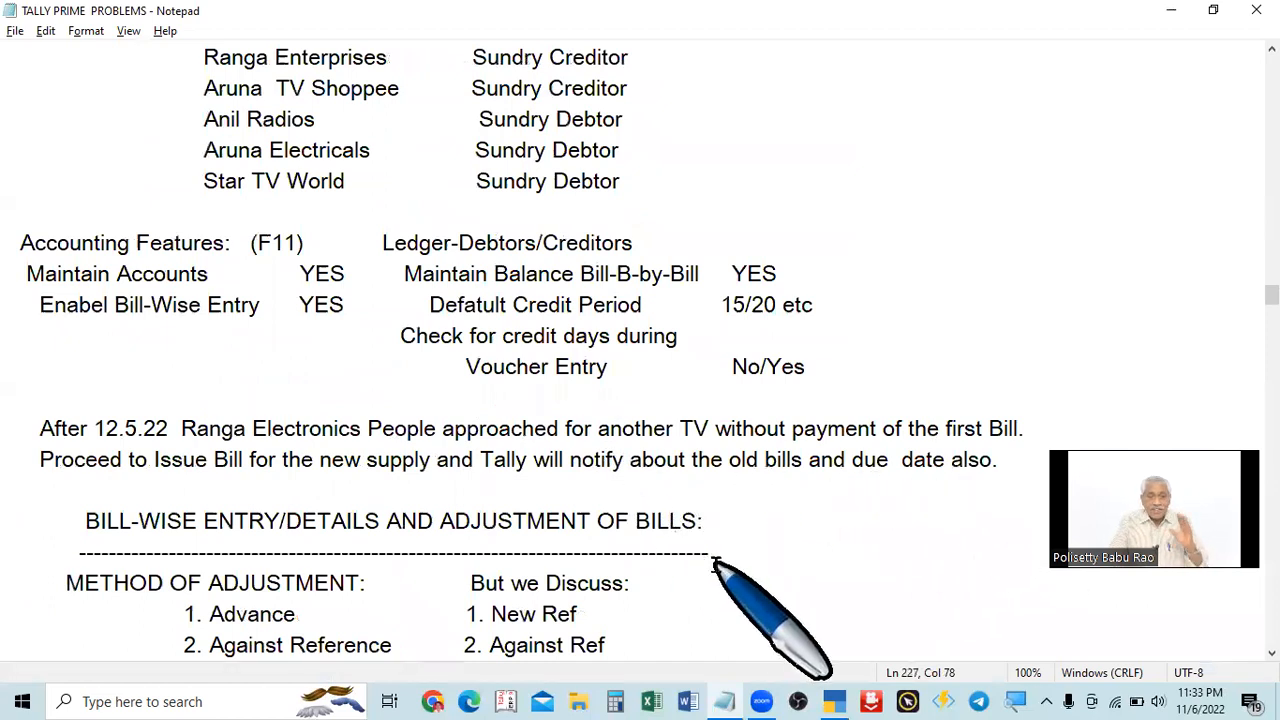
# Examine the methods of bill adjustment and the New Reference purchases table, relating its suppliers to the list of parties.
pyautogui.scroll(-2, 713, 563)
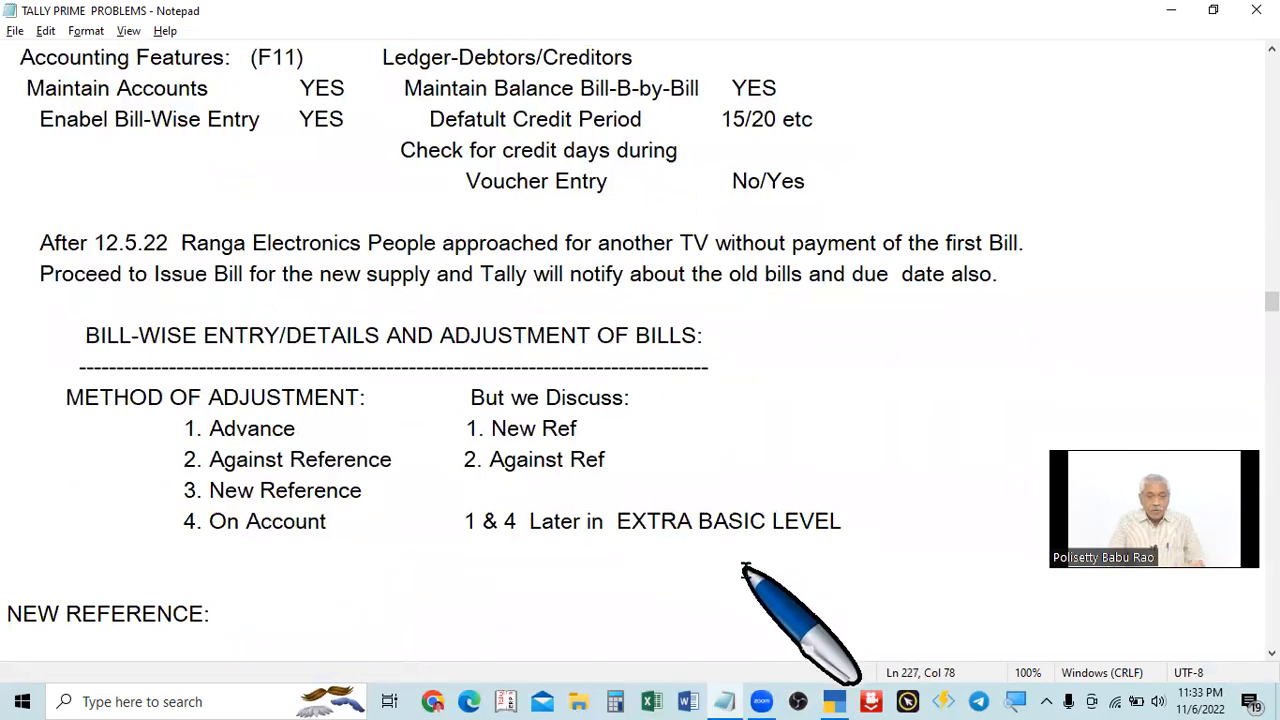
pyautogui.scroll(-2, 750, 560)
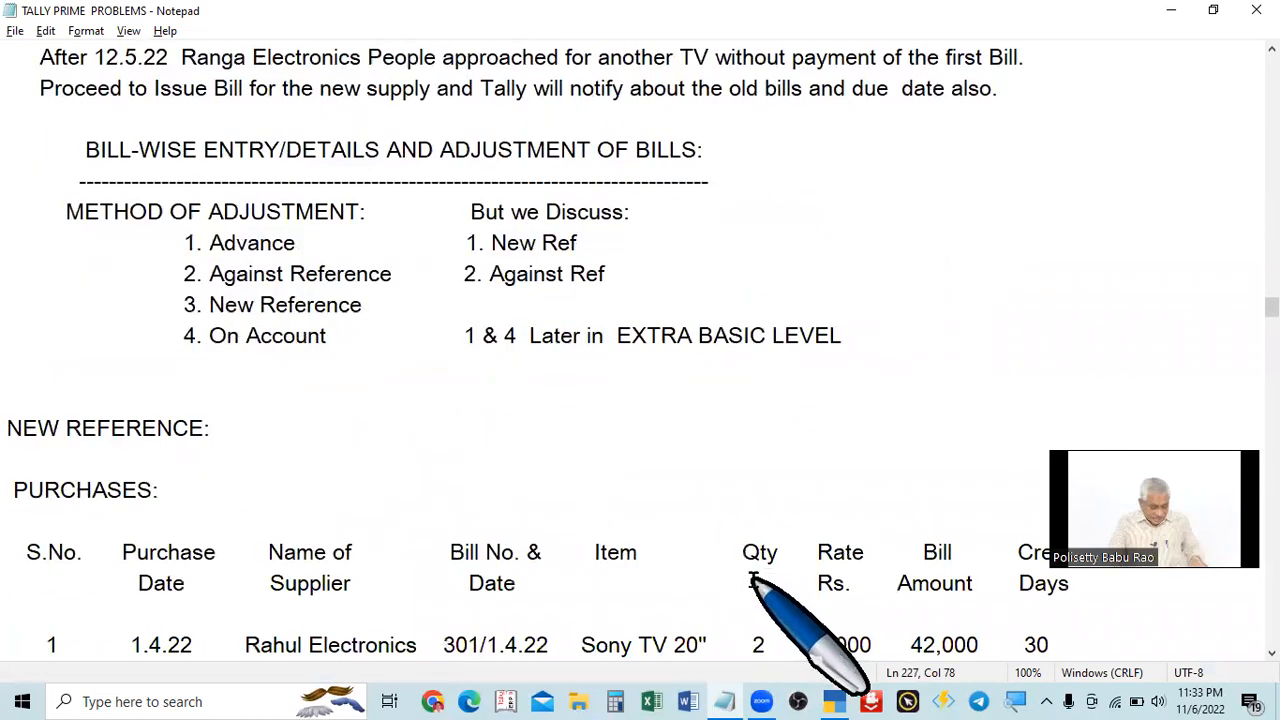
pyautogui.hotkey('alt', 'Tab')
pyautogui.hotkey('alt', 'Tab')
pyautogui.scroll(1, 529, 567)
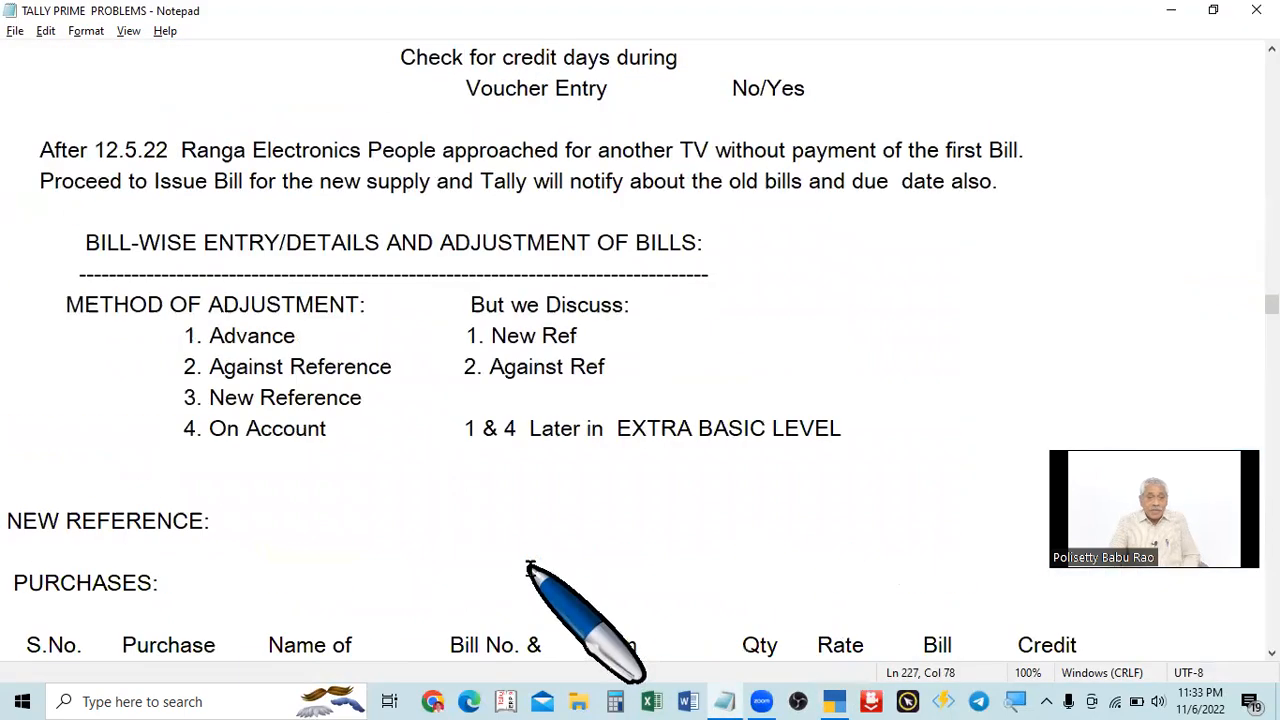
pyautogui.scroll(6, 330, 368)
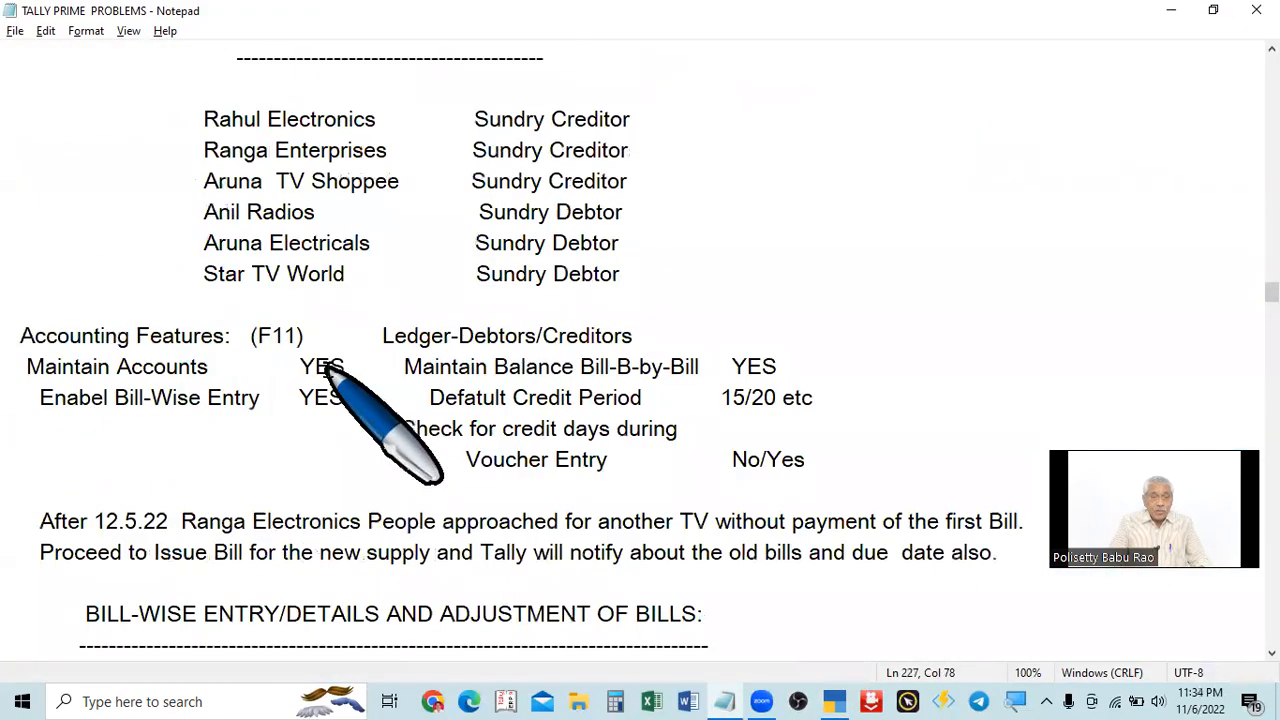
pyautogui.moveTo(203, 300); pyautogui.dragTo(640, 325)
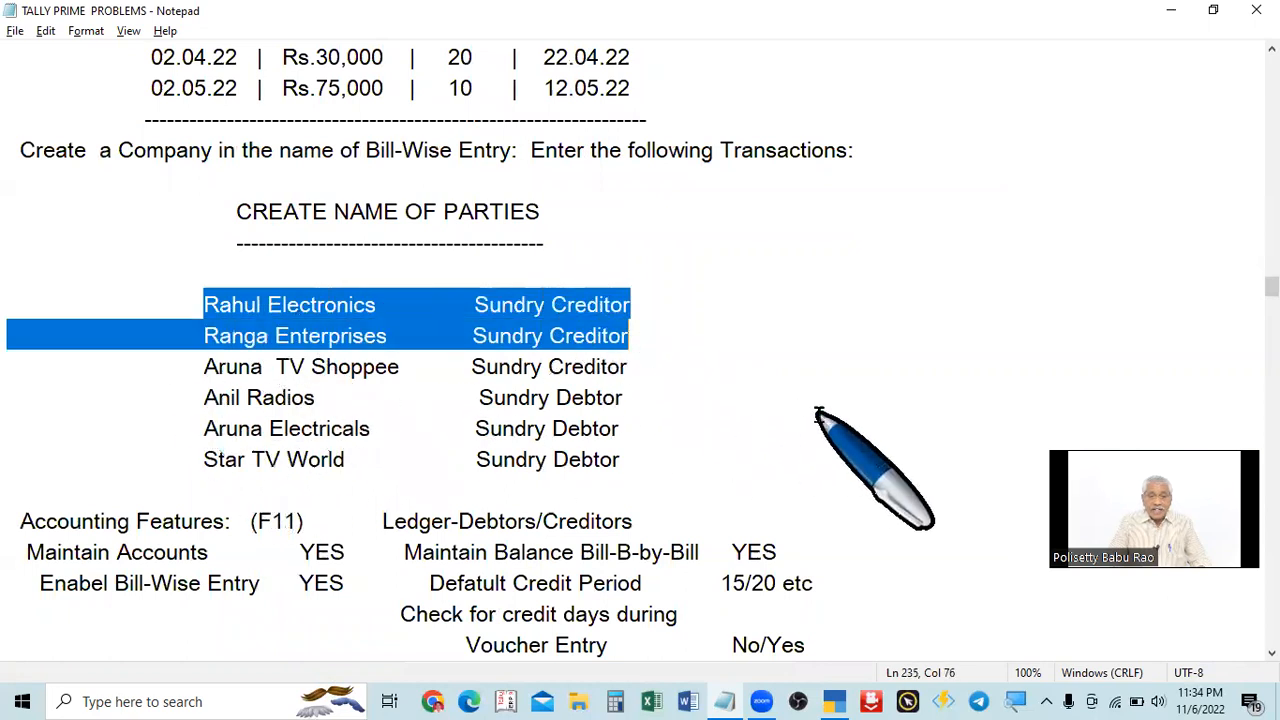
pyautogui.scroll(-11, 820, 420)
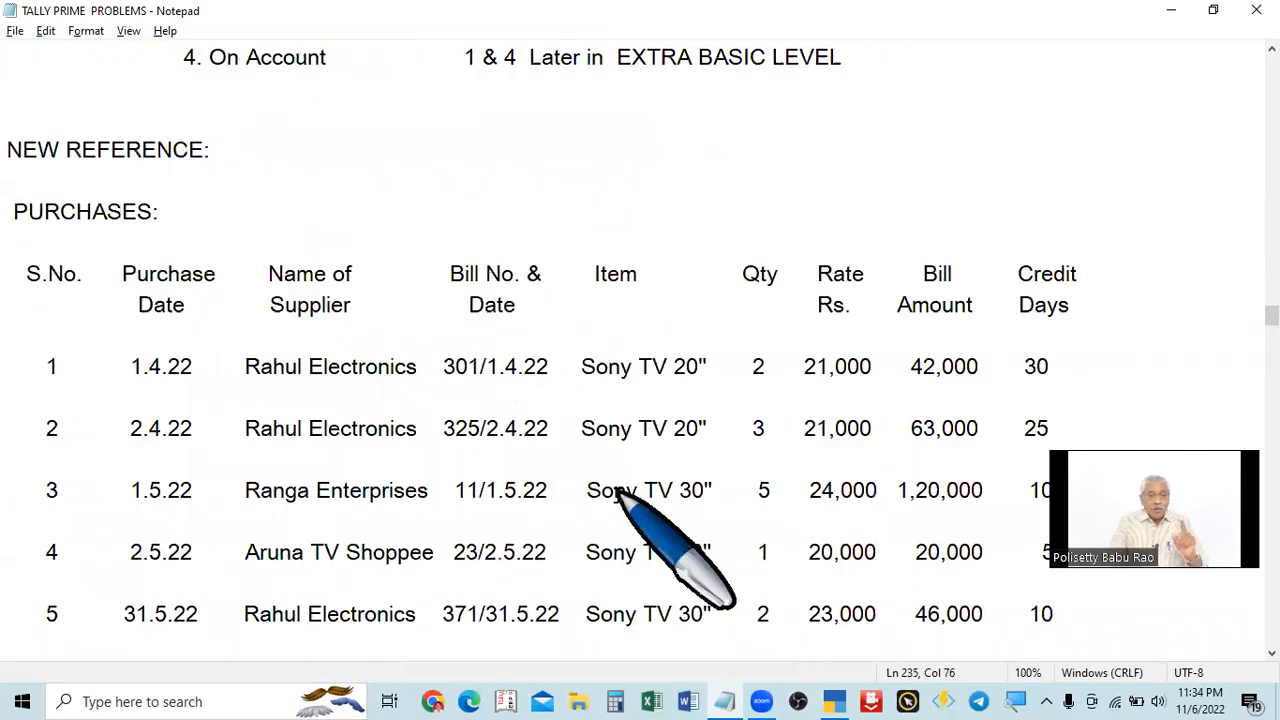
pyautogui.scroll(-2, 610, 495)
pyautogui.scroll(15, 606, 506)
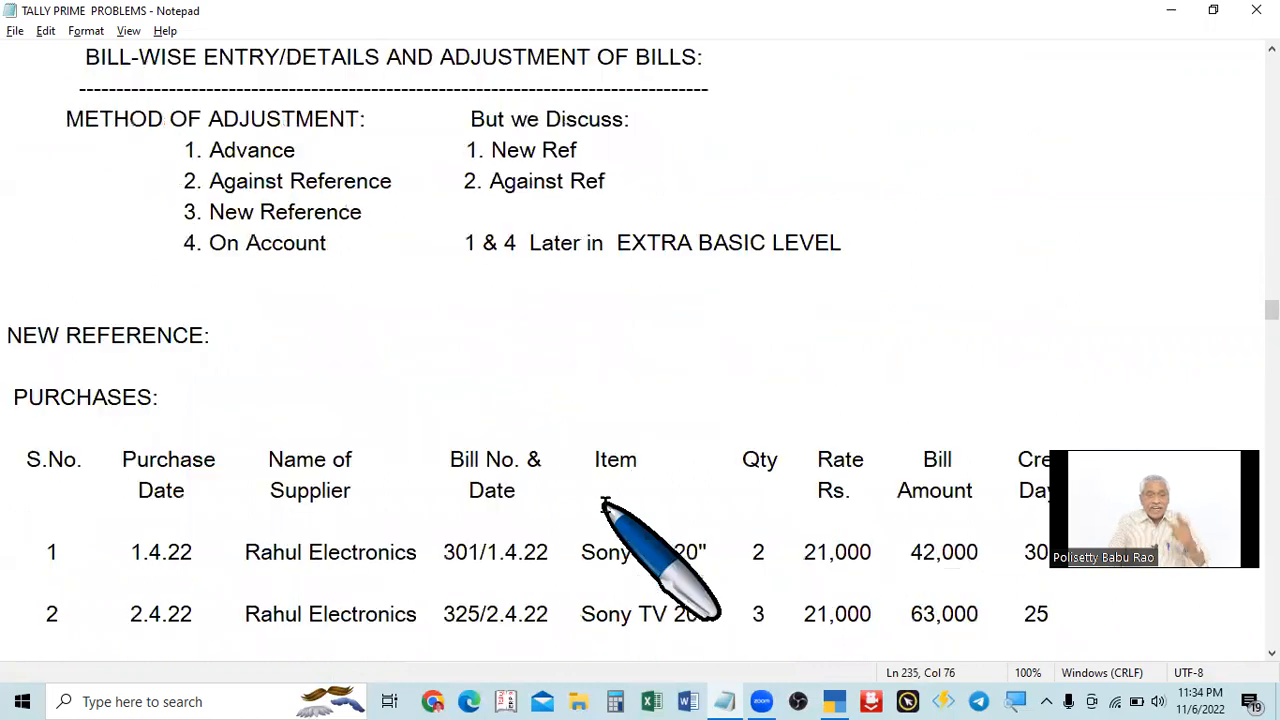
pyautogui.scroll(-2, 430, 478)
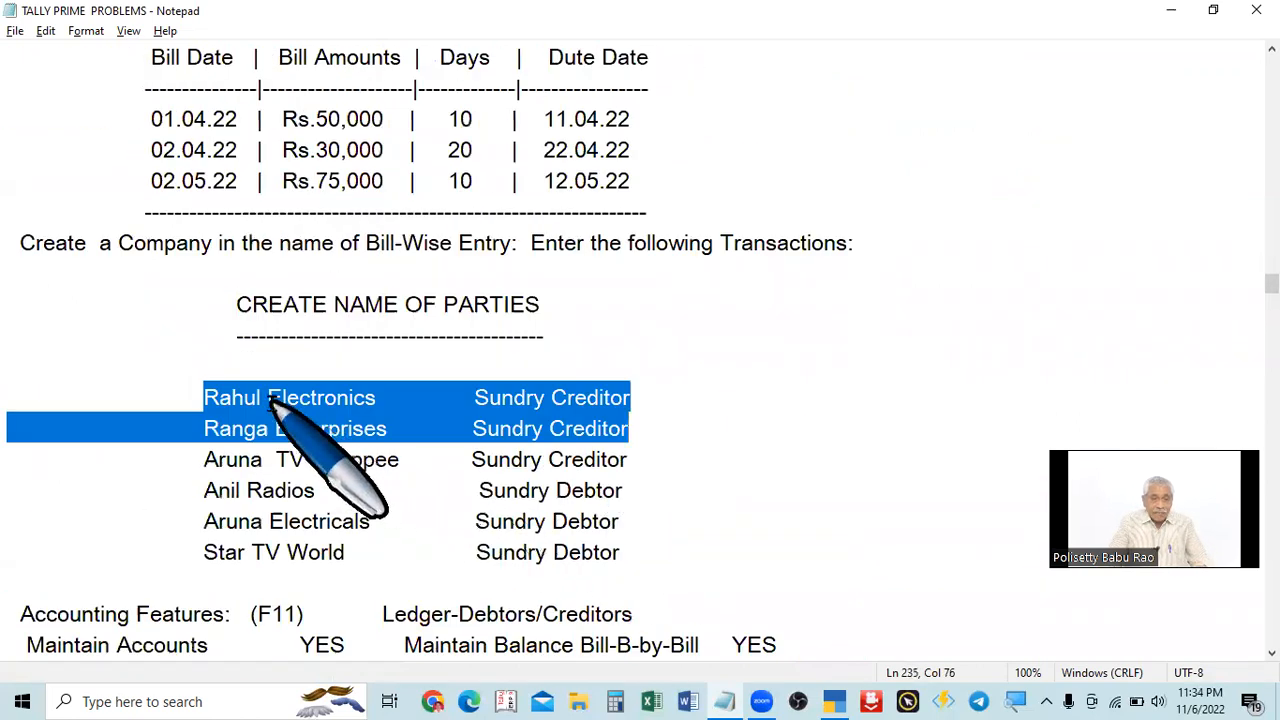
# Compare the list of parties with the New Reference purchases and the sales entries, checking items, quantities, rates and credit days.
pyautogui.click(731, 388)
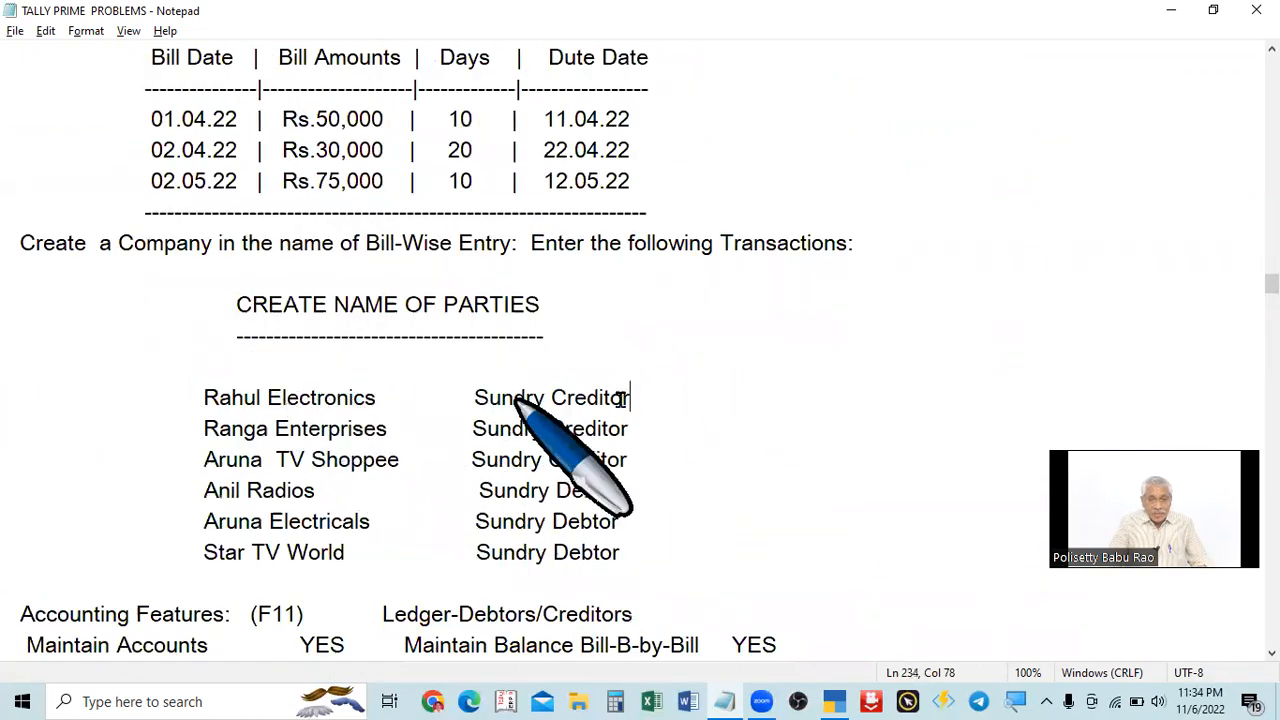
pyautogui.scroll(-2, 725, 400)
pyautogui.scroll(-1, 371, 217)
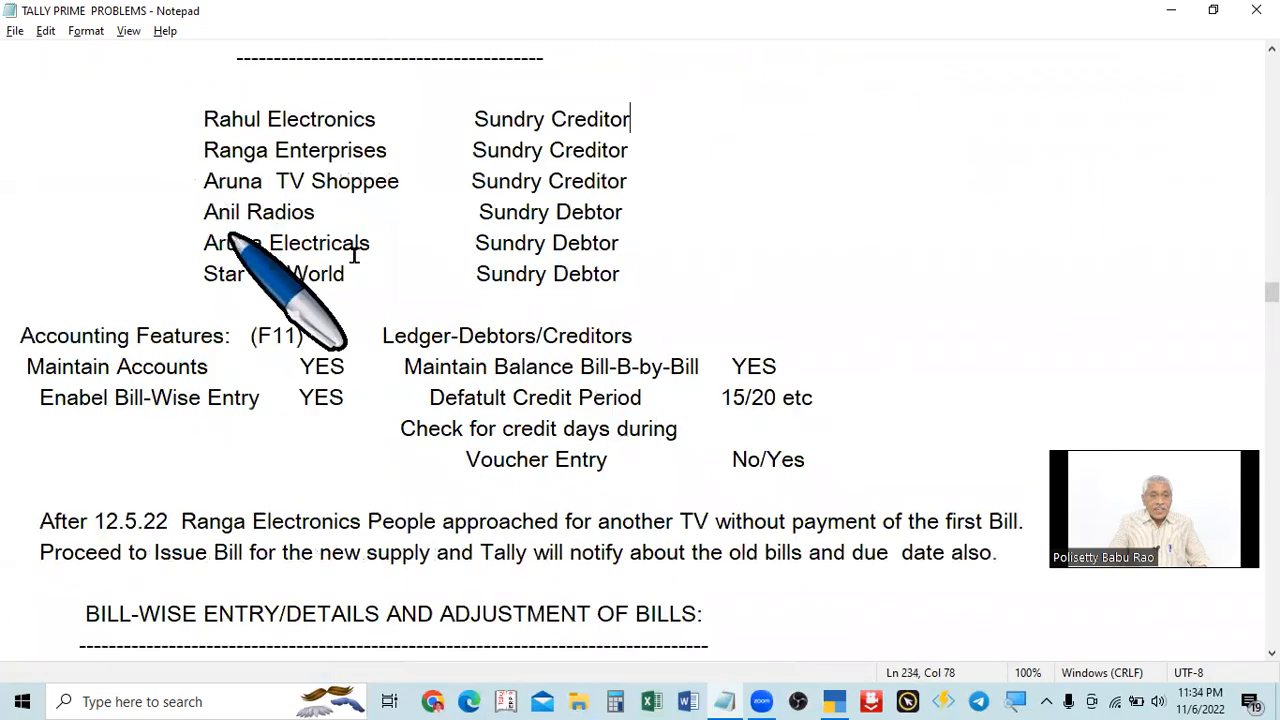
pyautogui.scroll(-8, 614, 366)
pyautogui.scroll(-4, 491, 463)
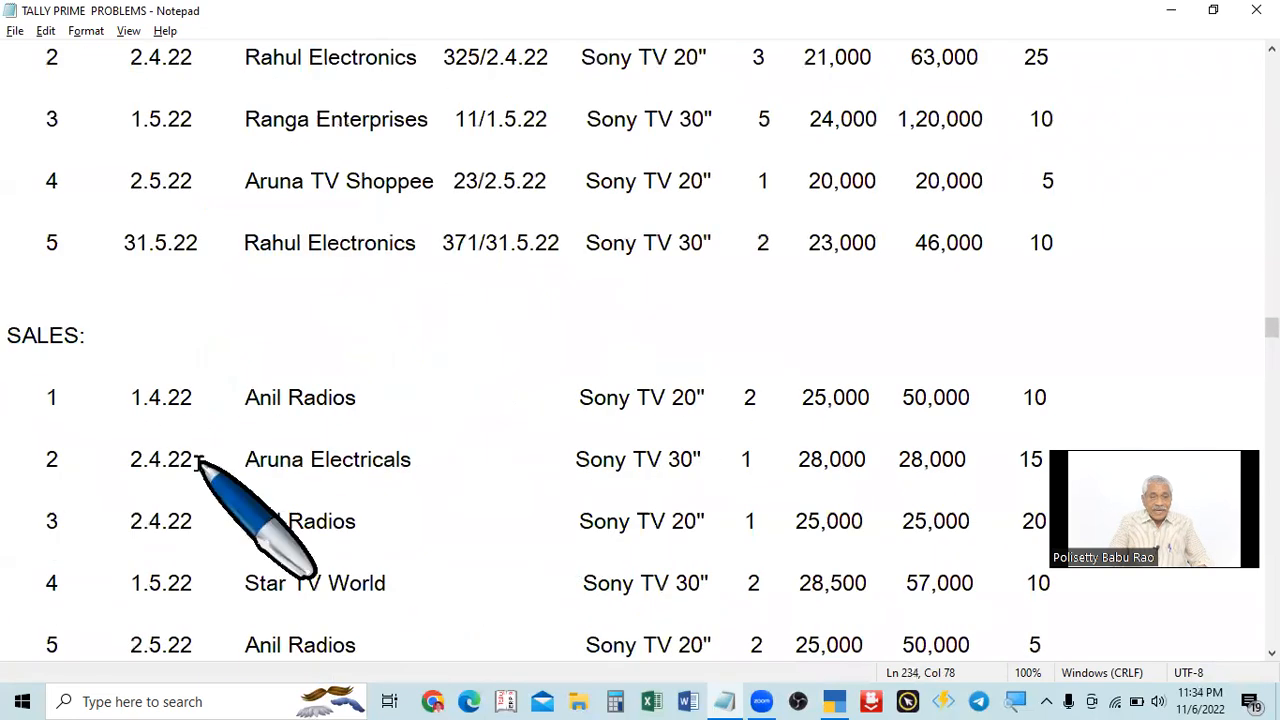
pyautogui.scroll(3, 720, 443)
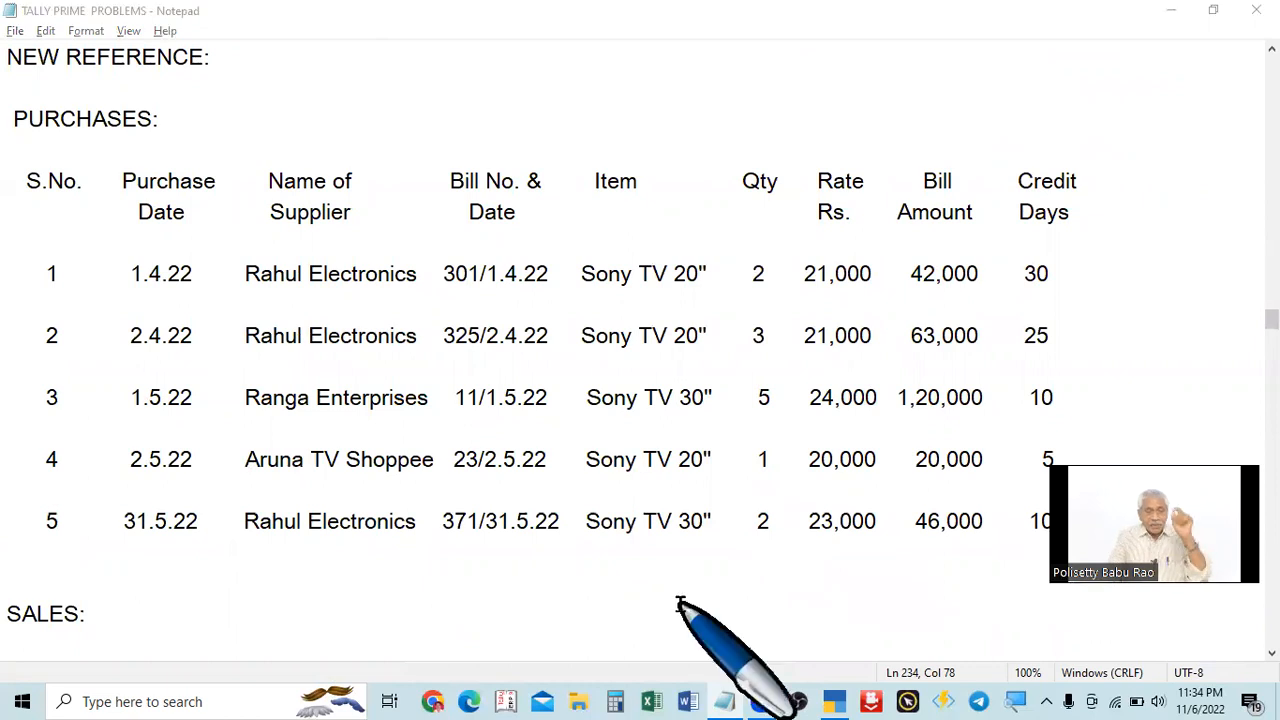
pyautogui.scroll(2, 676, 596)
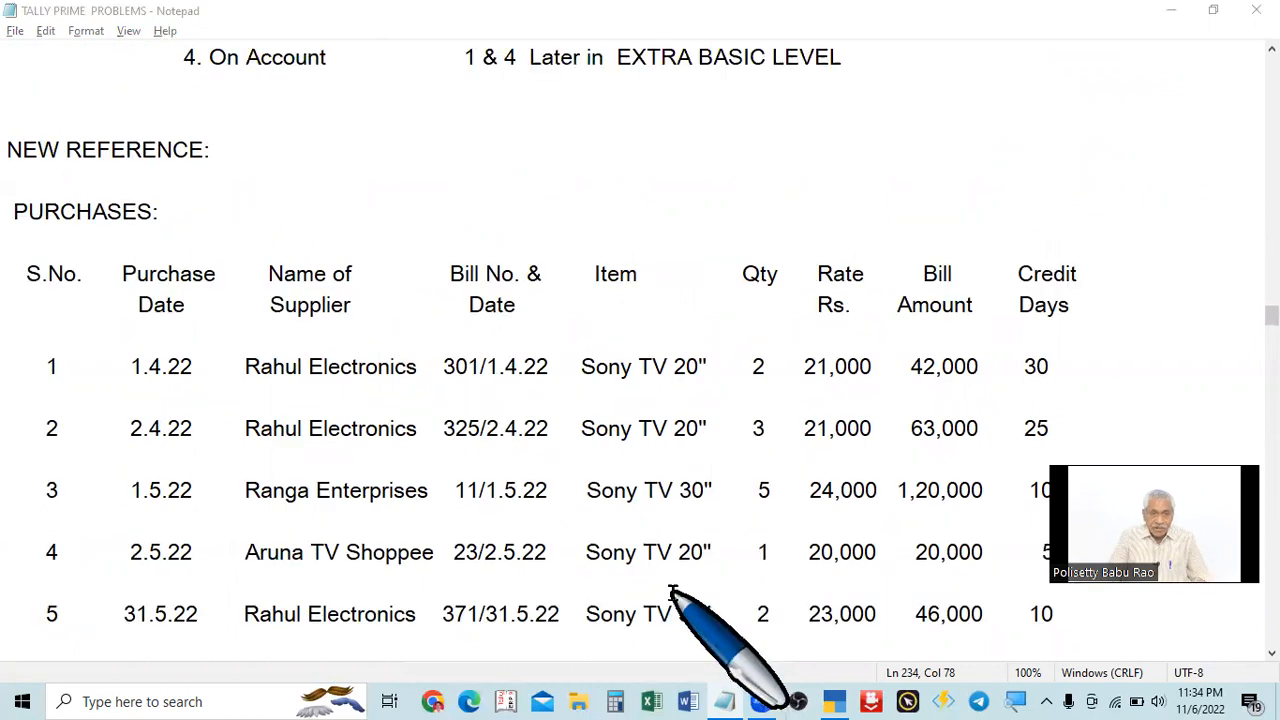
pyautogui.scroll(-3, 672, 592)
pyautogui.scroll(-1, 672, 592)
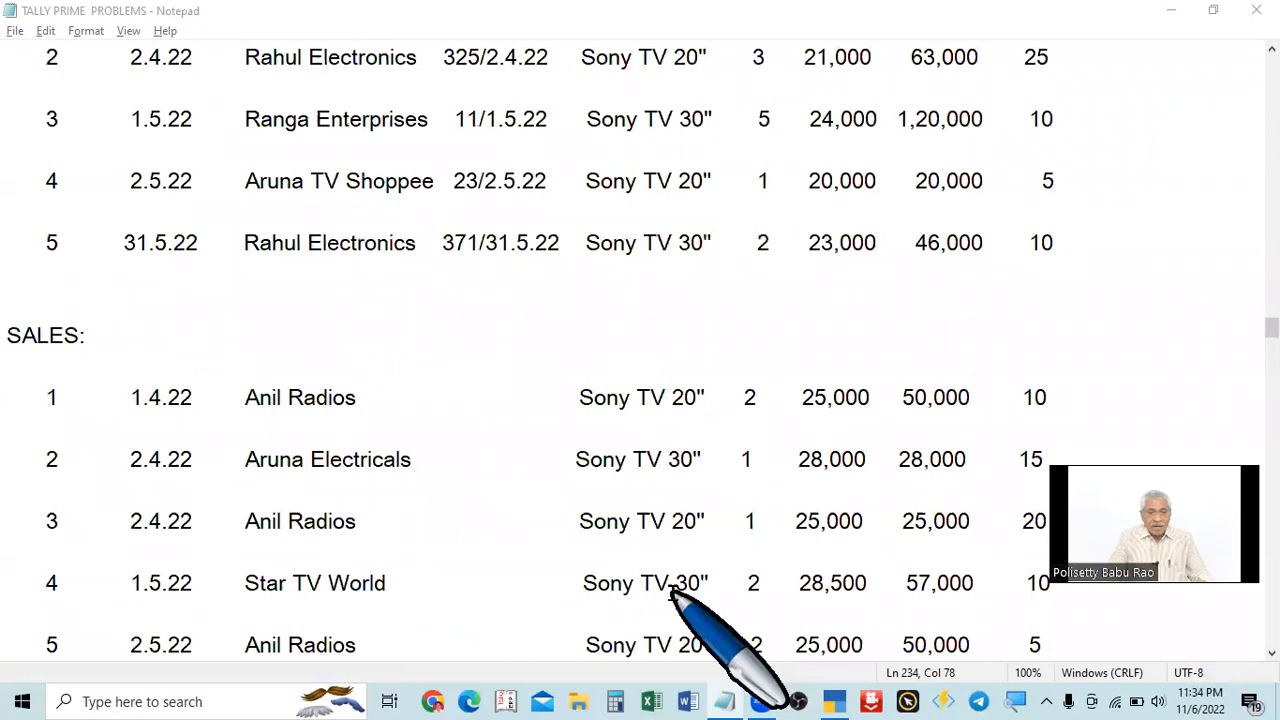
pyautogui.scroll(3, 672, 592)
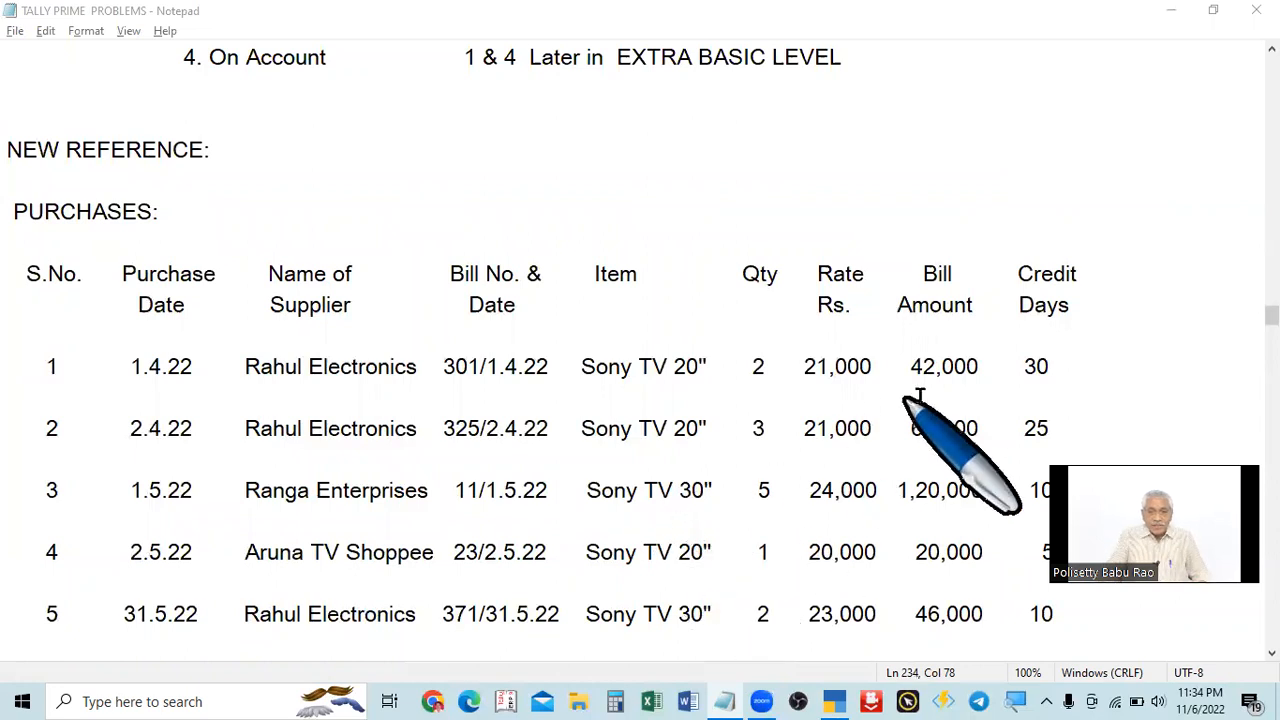
pyautogui.scroll(-2, 716, 450)
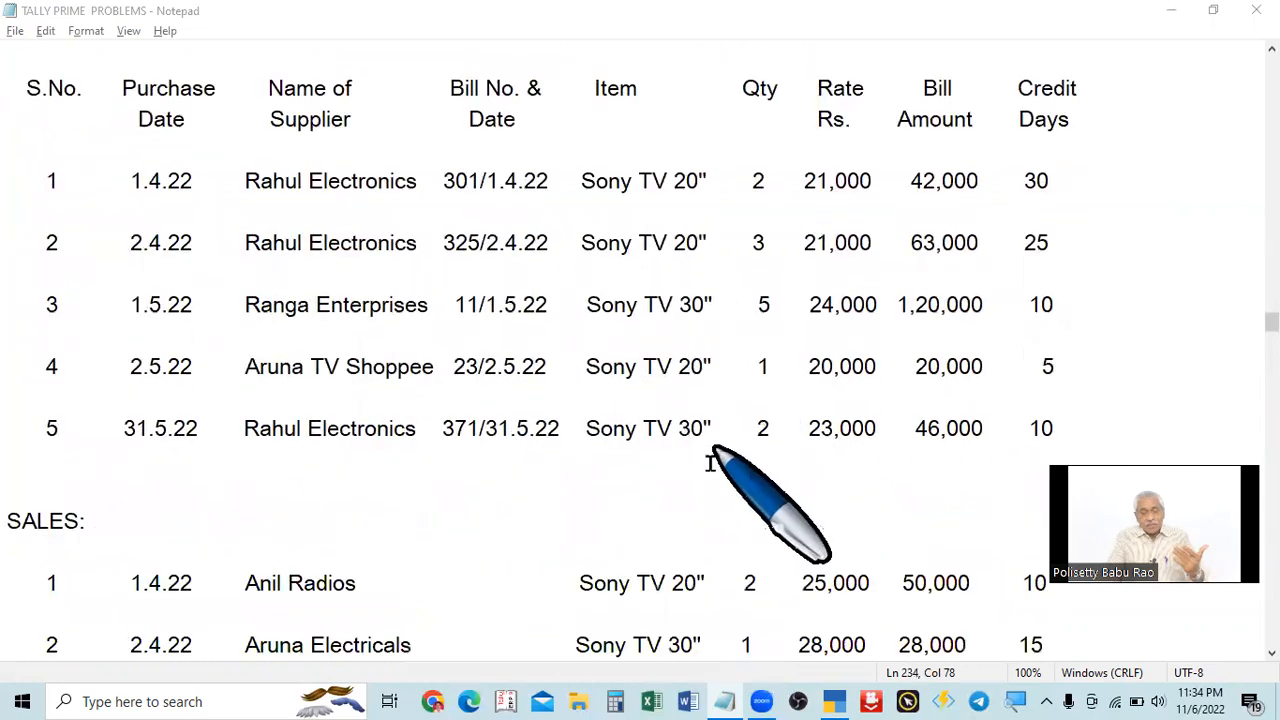
pyautogui.scroll(2, 707, 460)
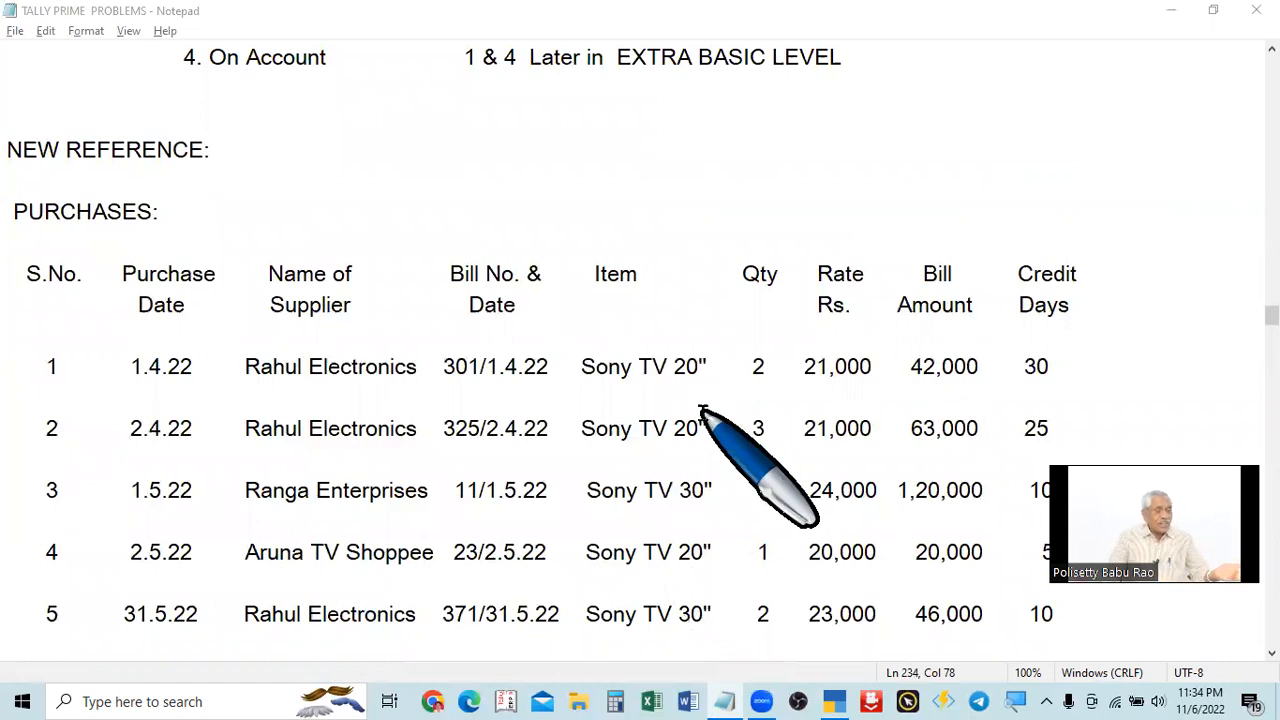
pyautogui.scroll(-1, 667, 393)
pyautogui.scroll(1, 667, 393)
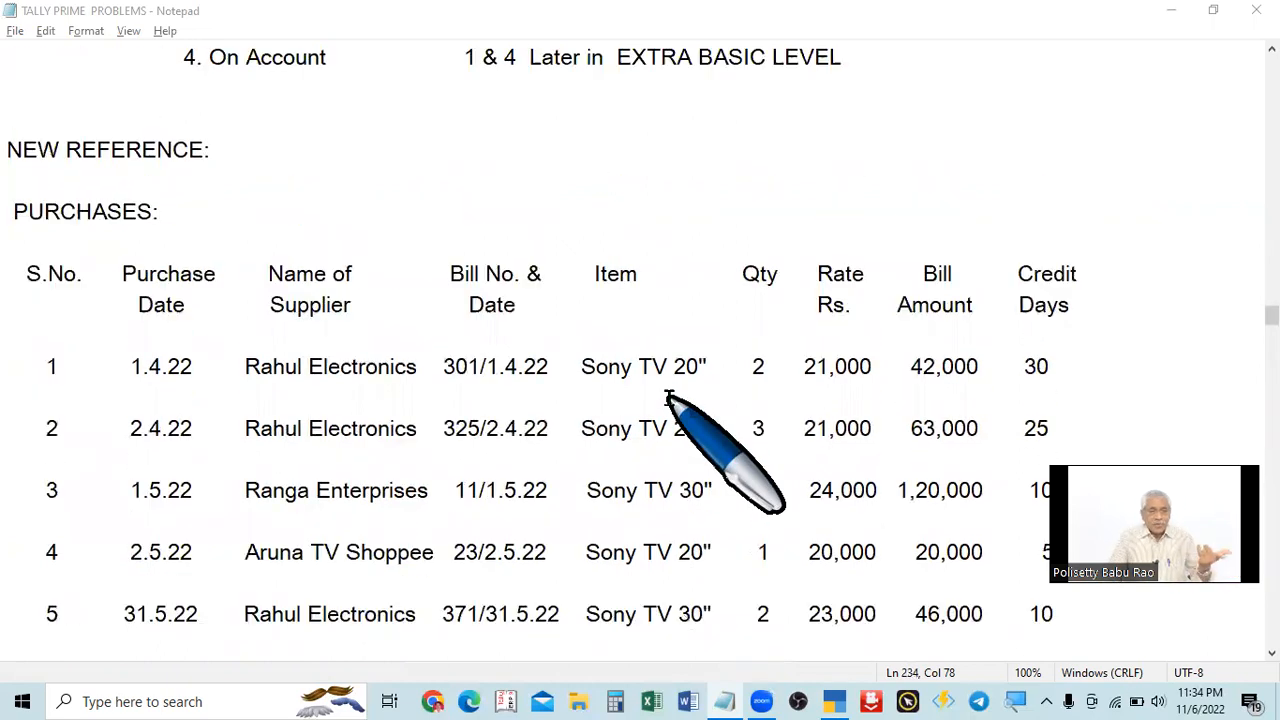
pyautogui.scroll(-2, 667, 393)
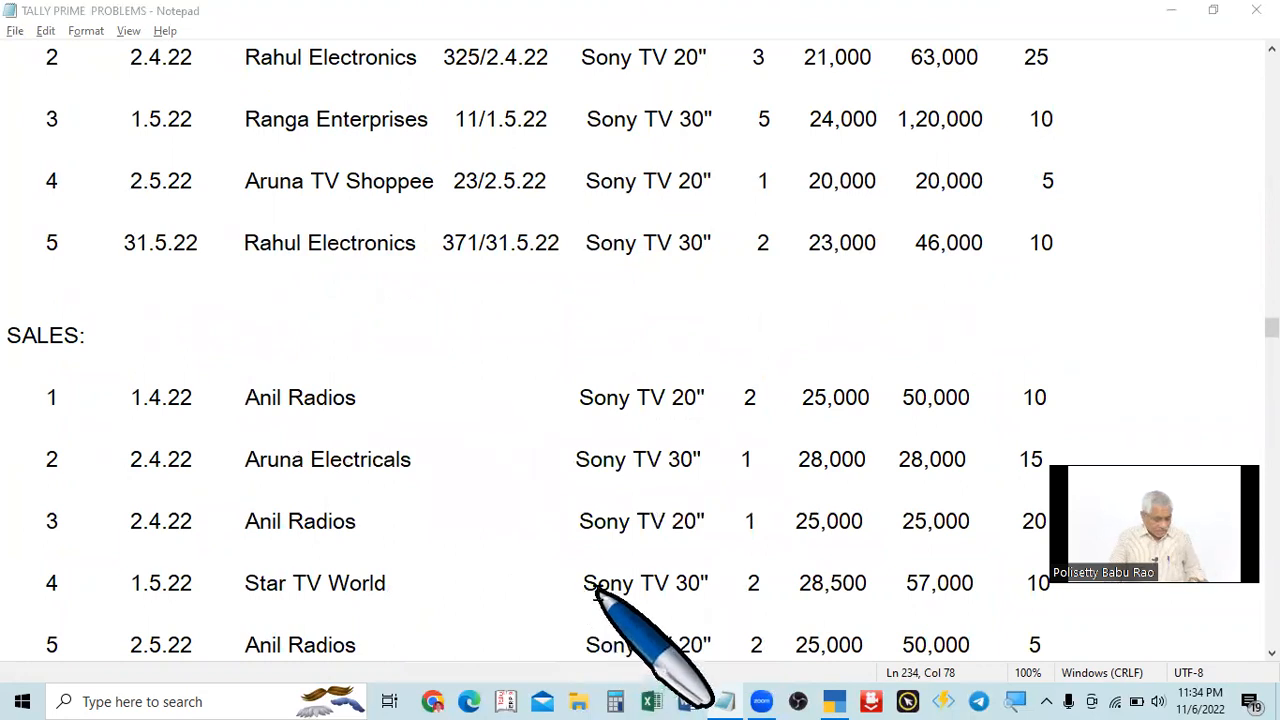
# Switch to TallyPrime, leave ledger creation for the Gateway of Tally, and check the first sales entry in Notepad.
pyautogui.hotkey('alt', 'Tab')
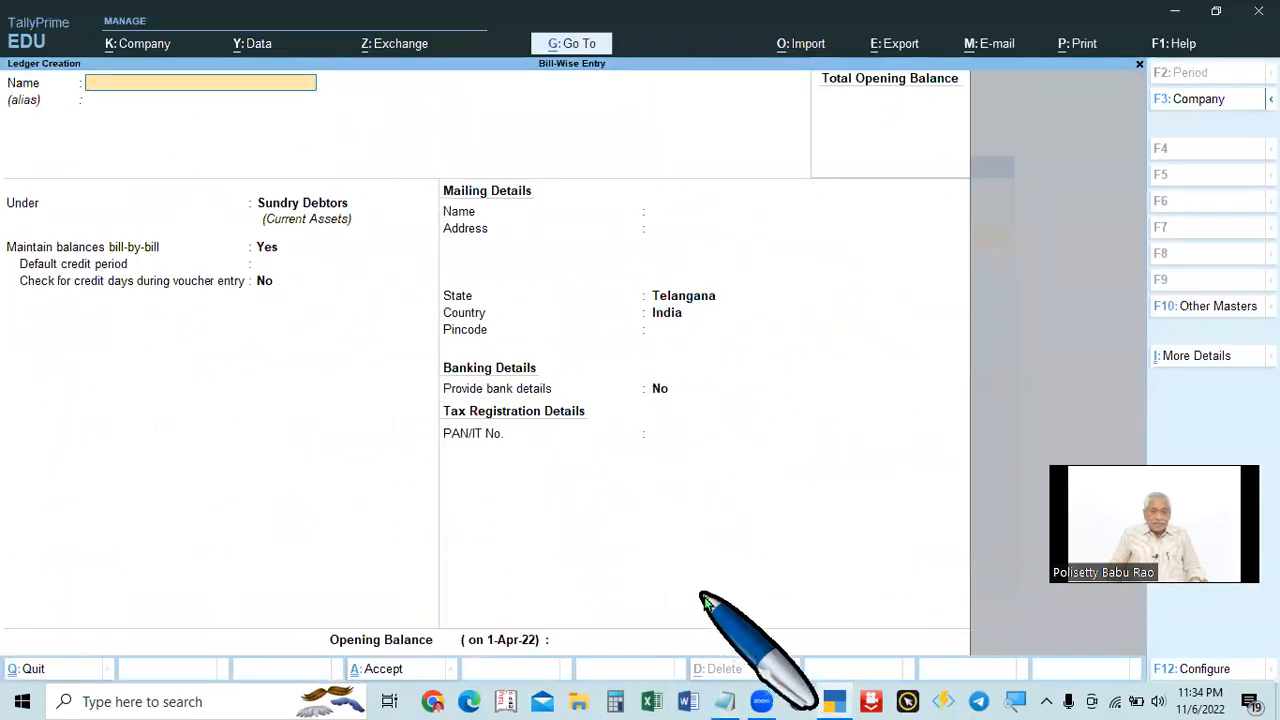
pyautogui.press('Escape')
pyautogui.press('Escape')
pyautogui.press('Escape')
pyautogui.press('Escape')
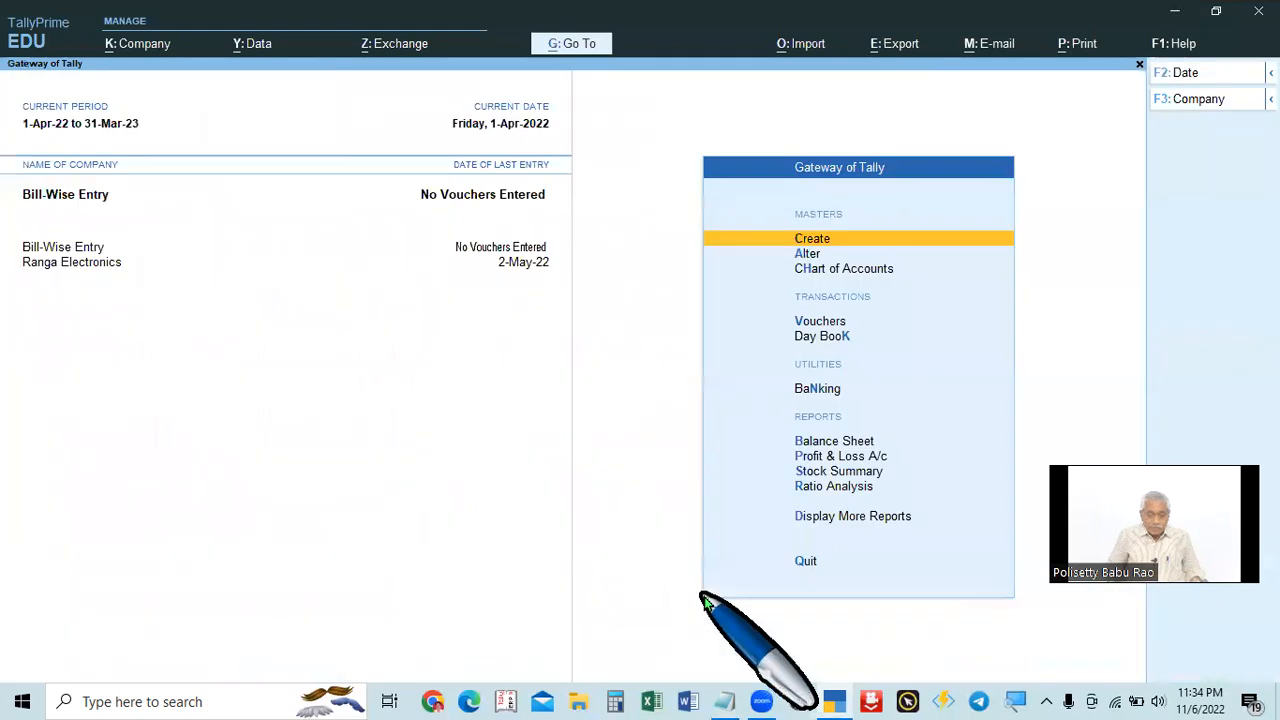
pyautogui.hotkey('alt', 'Tab')
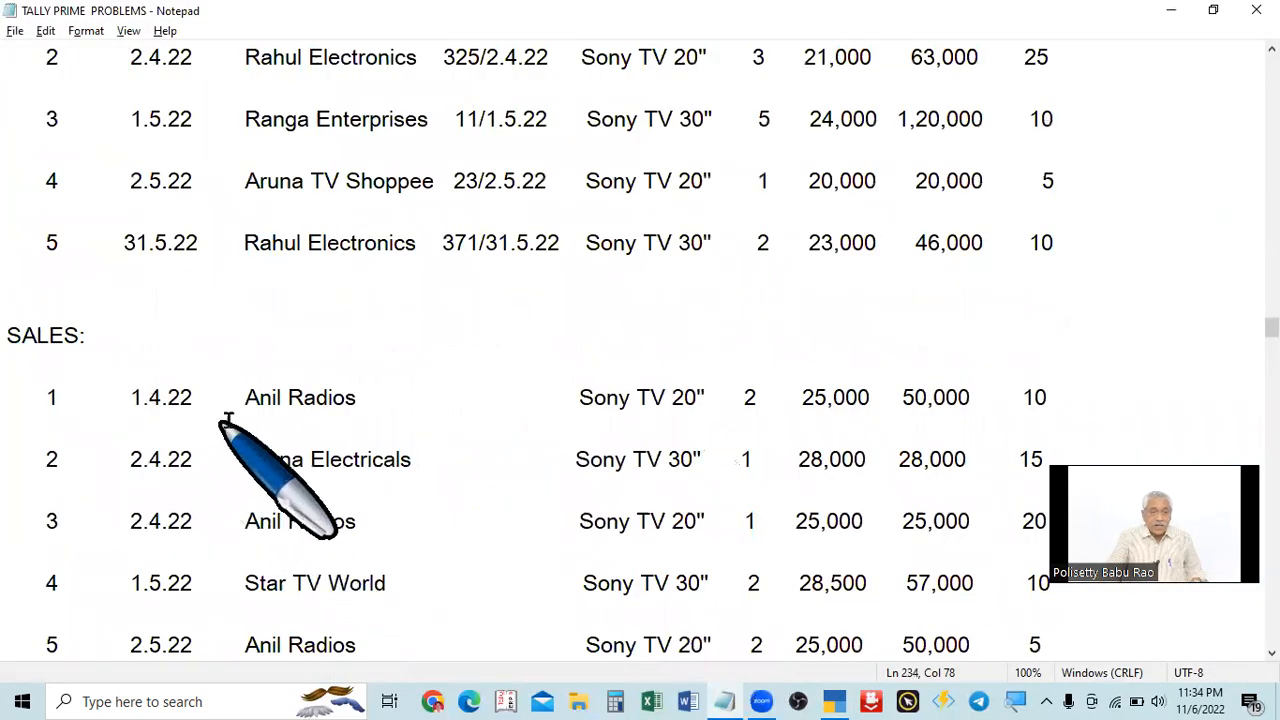
pyautogui.hotkey('alt', 'Tab')
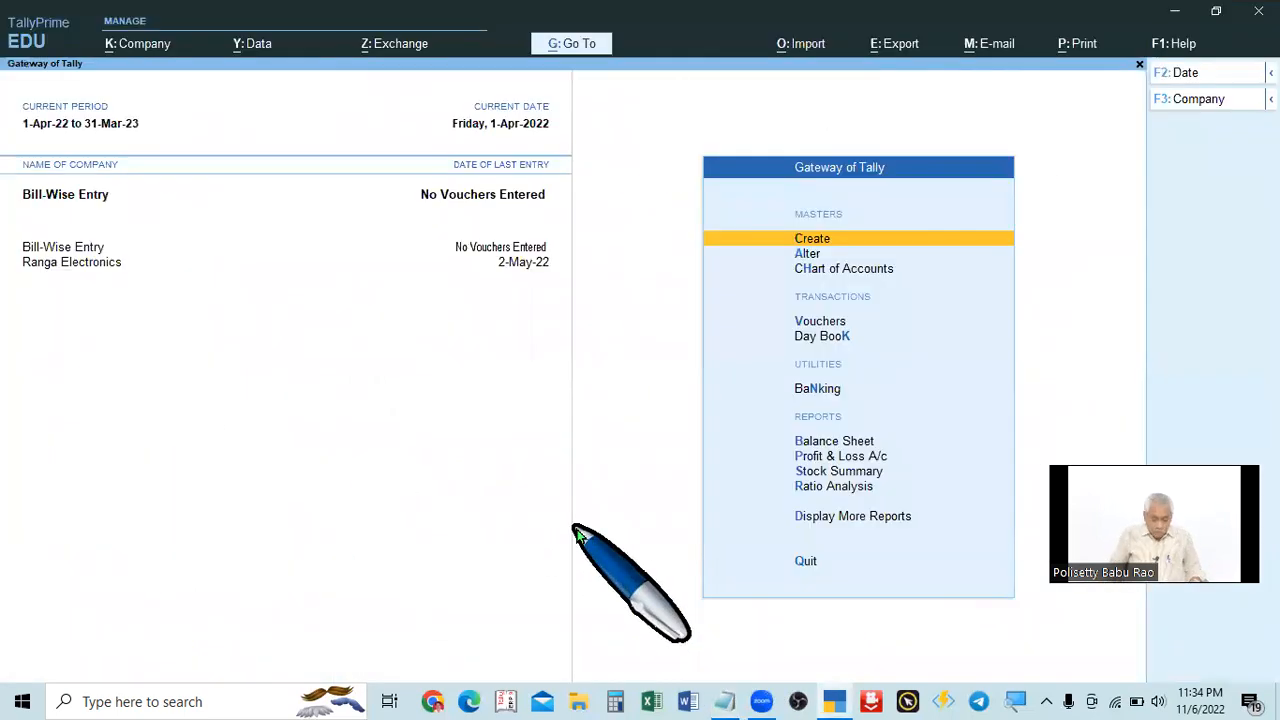
# Start a Sales voucher in Item Invoice mode, consulting the sales list in Notepad.
pyautogui.press('v')
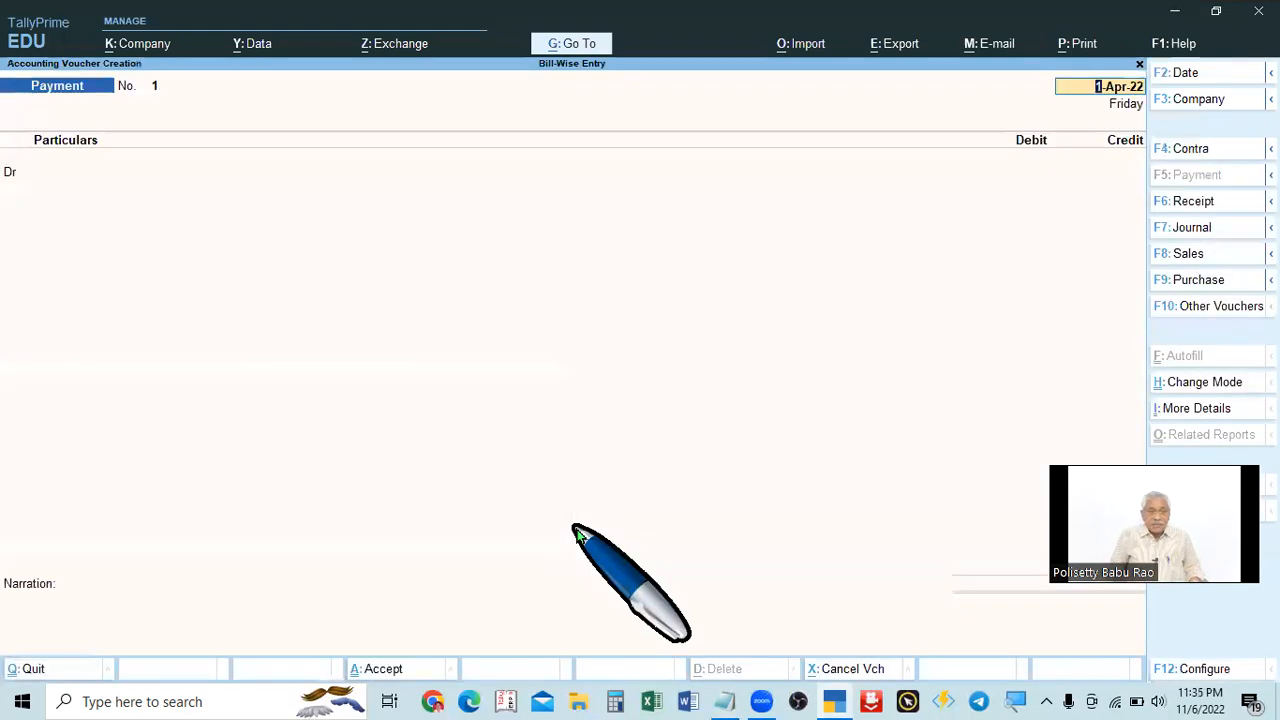
pyautogui.hotkey('alt', 'Tab')
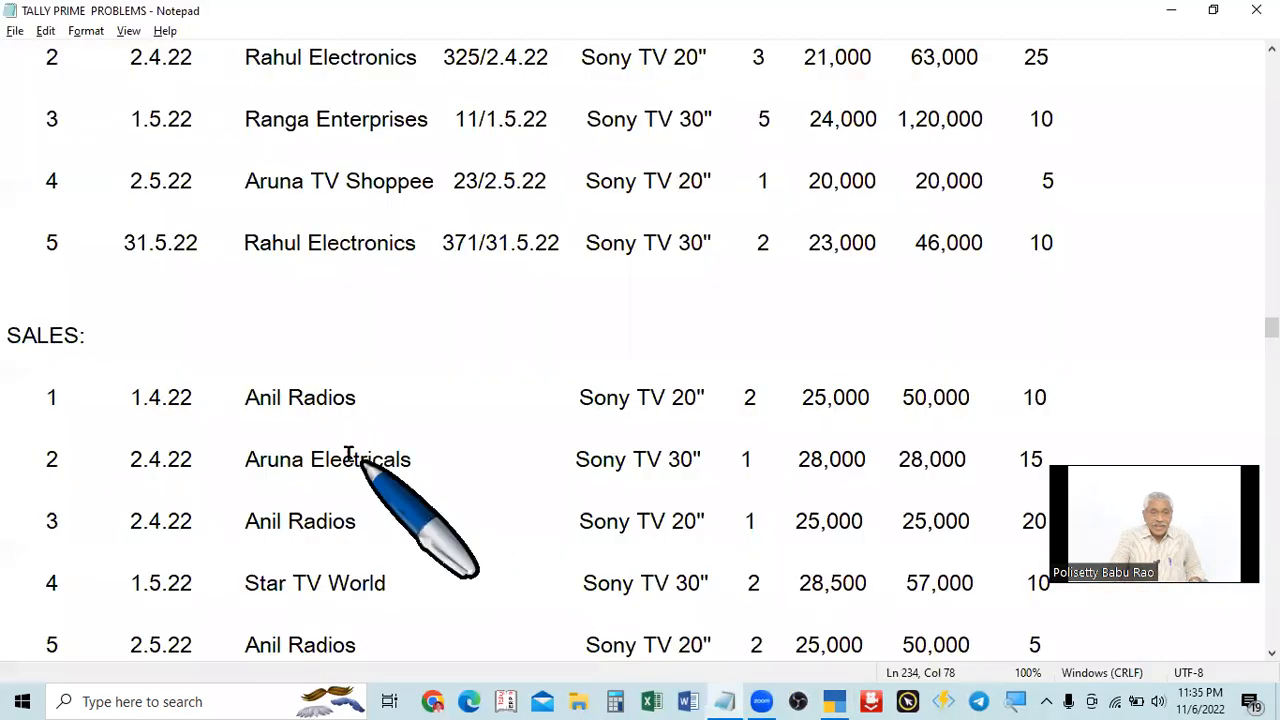
pyautogui.hotkey('alt', 'Tab')
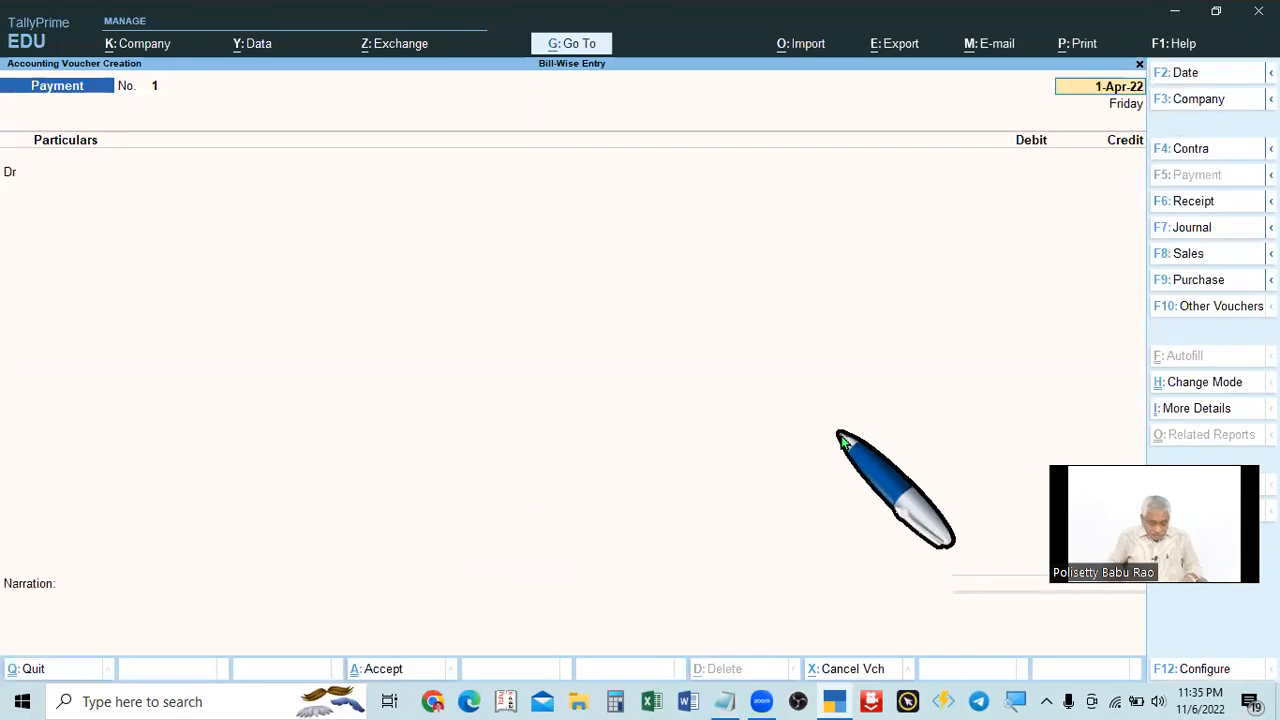
pyautogui.press('F8')
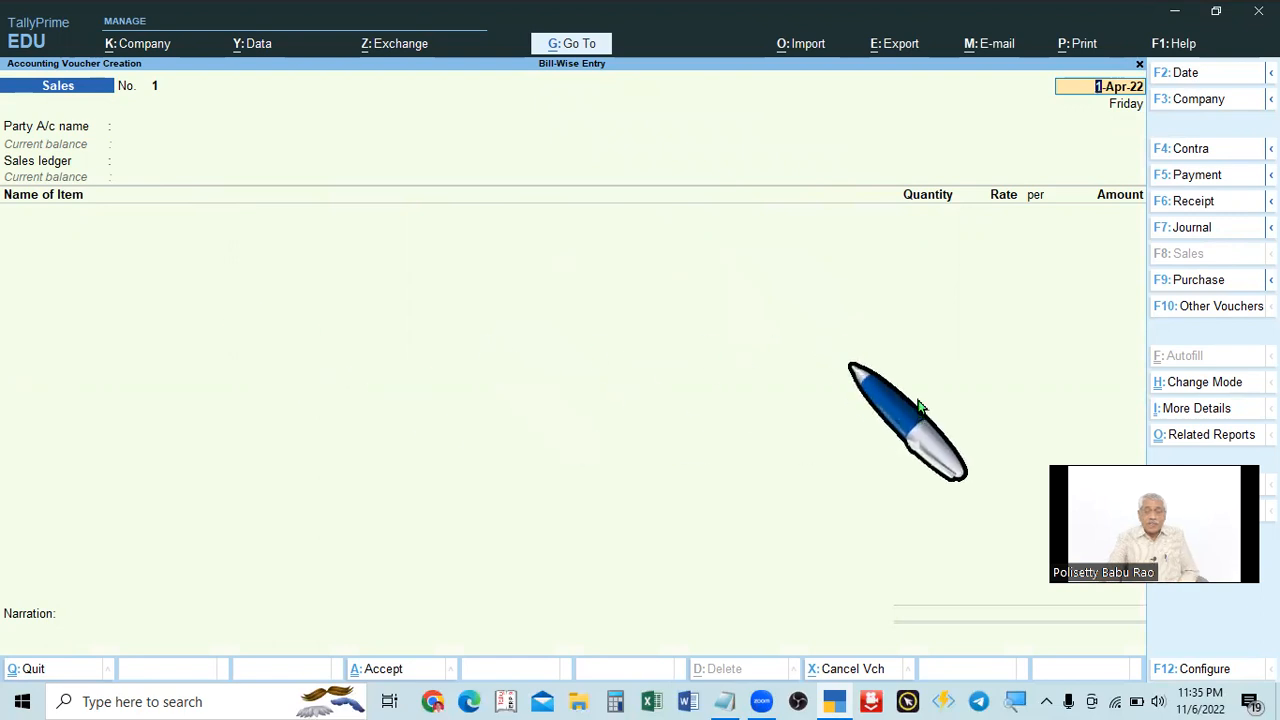
pyautogui.click(1200, 384)
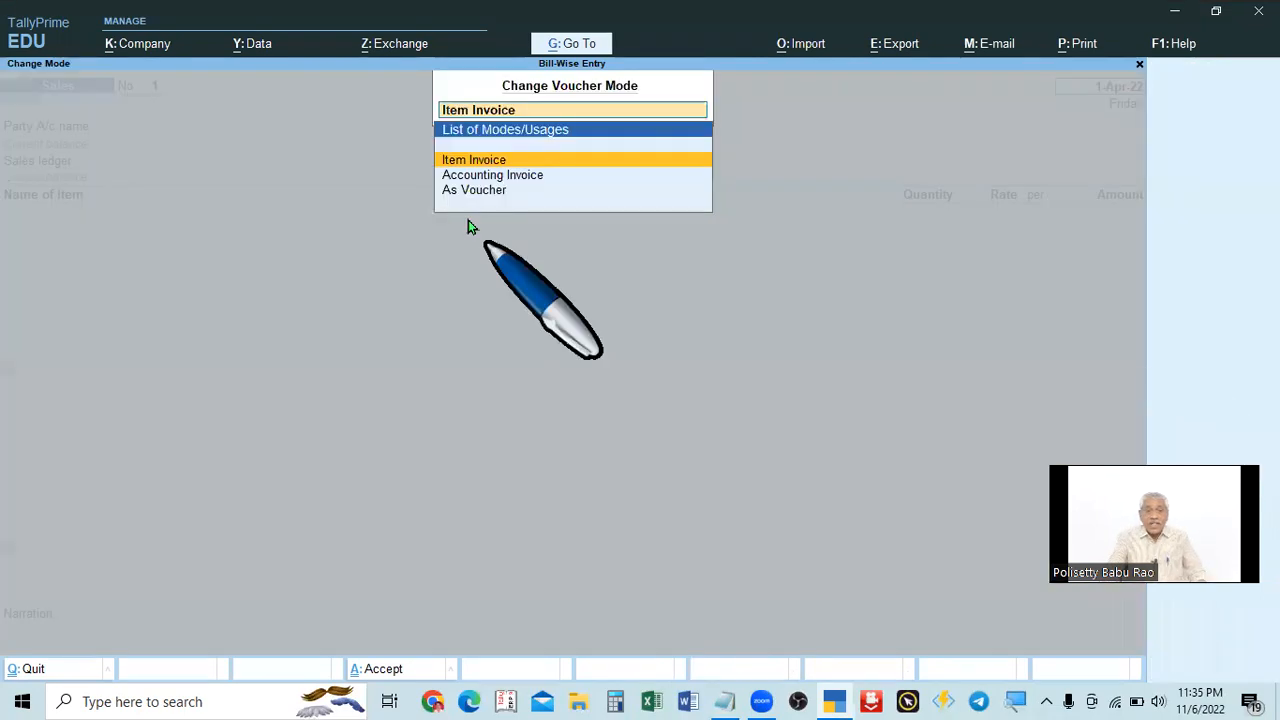
pyautogui.click(474, 162)
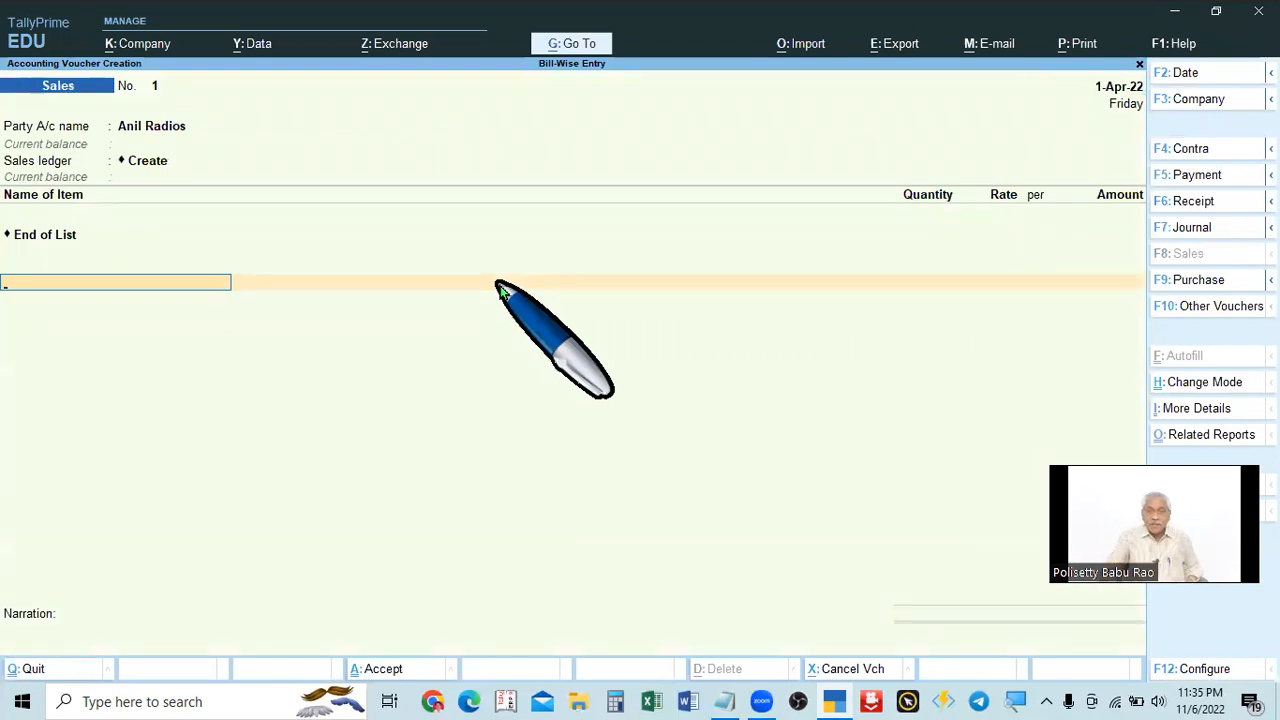
# Check the first sale's date in Notepad and set the sales voucher date to 1.4.
pyautogui.hotkey('alt', 'Tab')
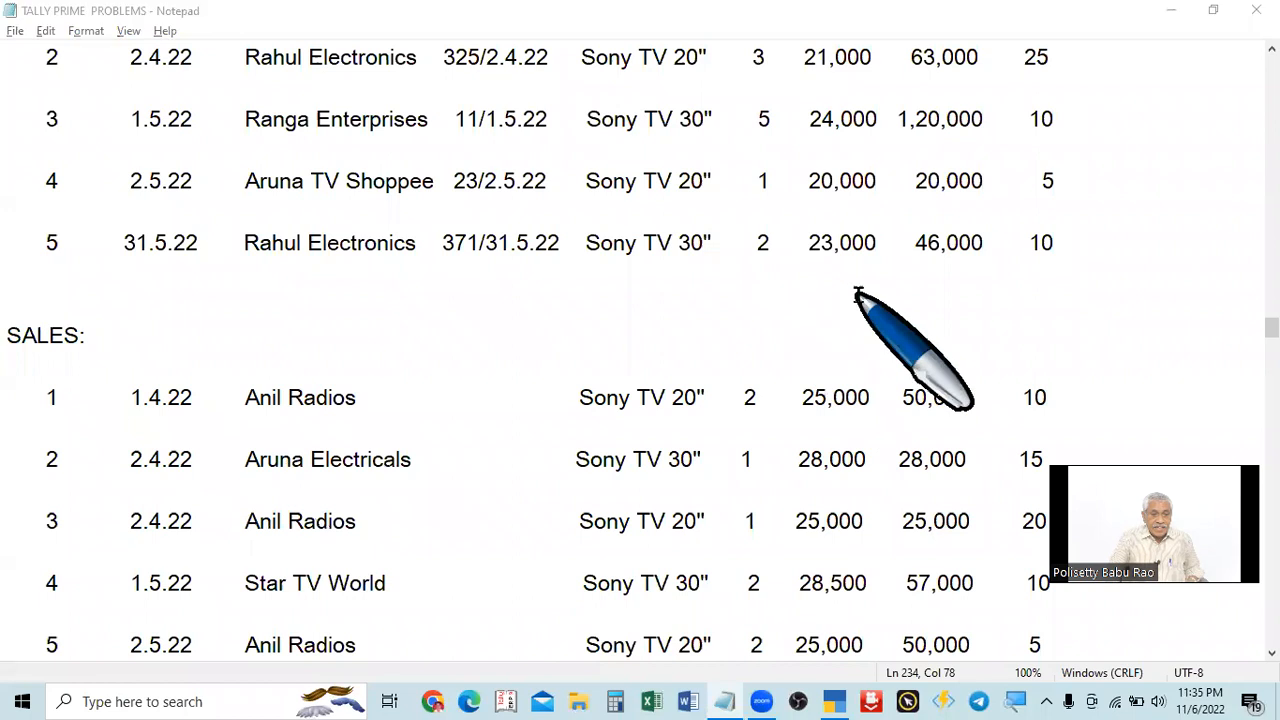
pyautogui.hotkey('alt', 'Tab')
pyautogui.press('F2')
pyautogui.write('1')
pyautogui.write('-4')
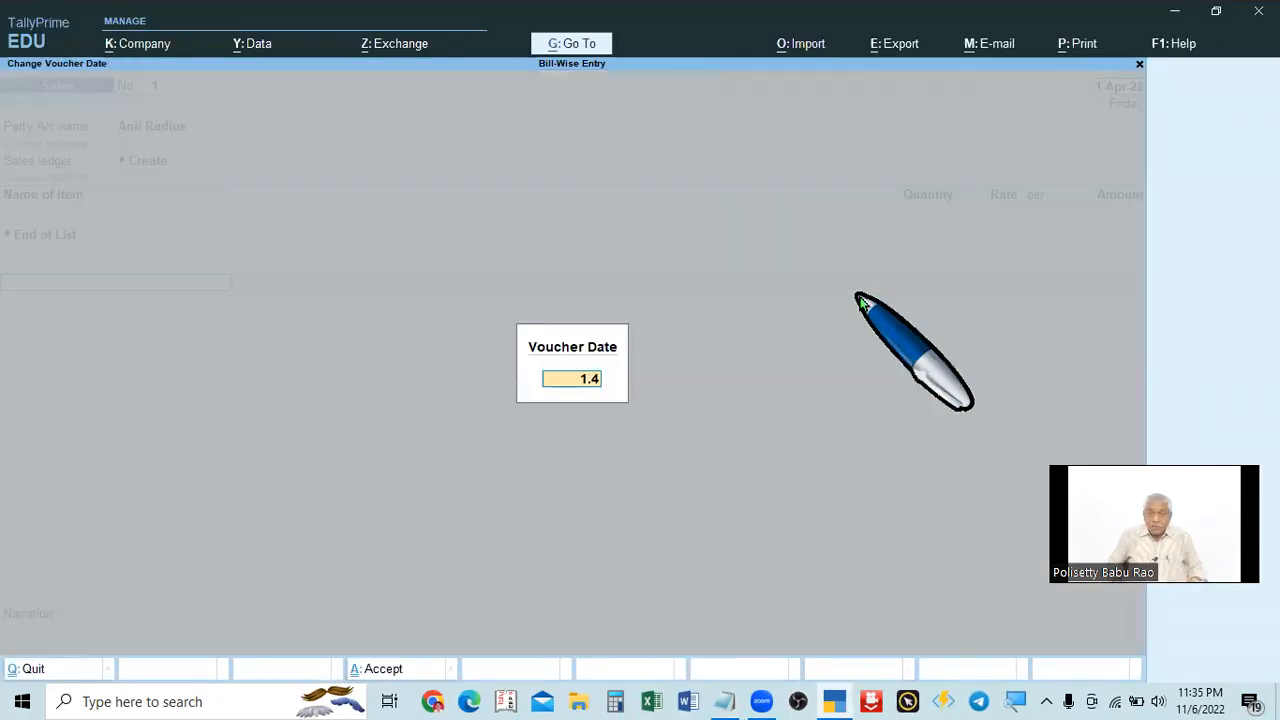
pyautogui.press('Return')
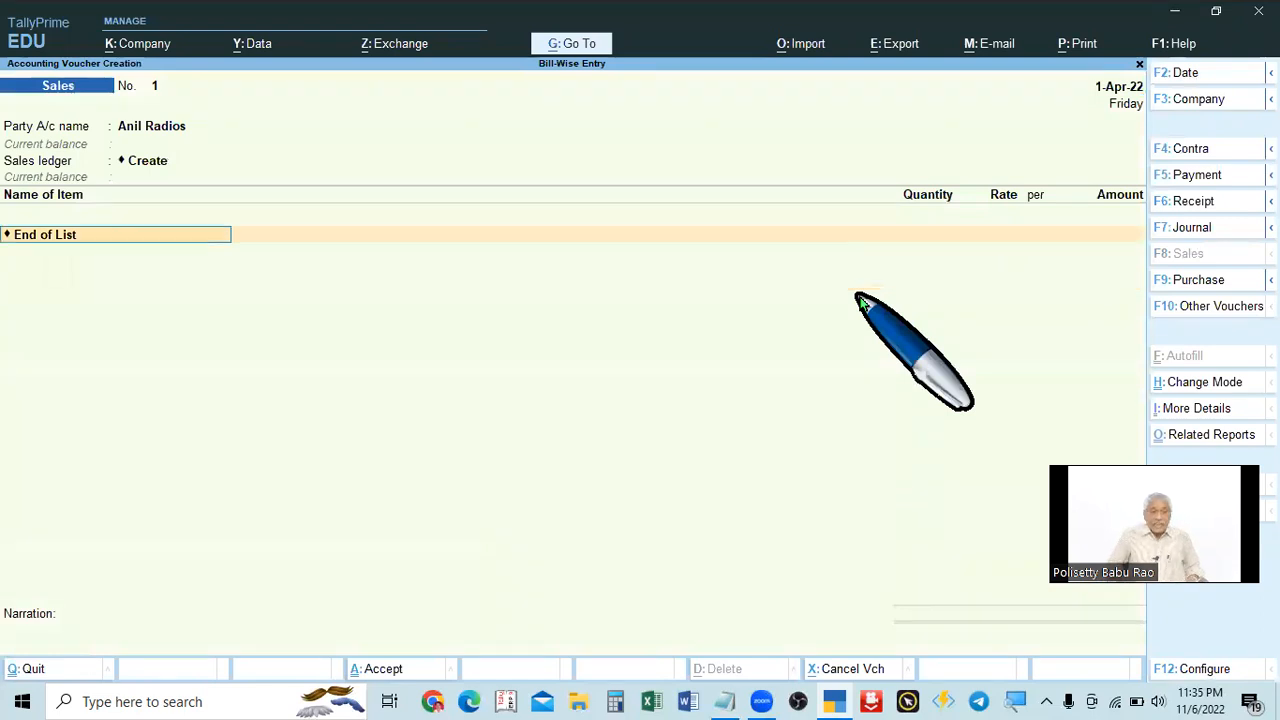
pyautogui.click(1112, 88)
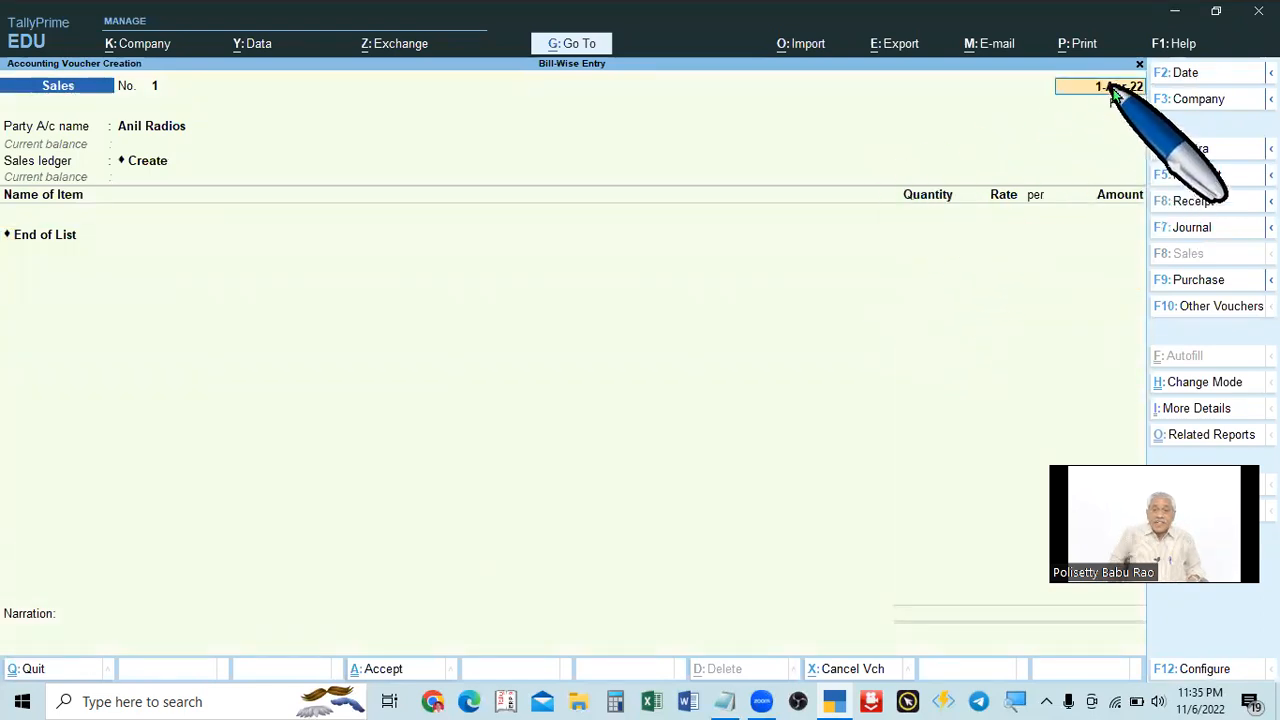
pyautogui.press('Return')
# Check the first sale in Notepad and accept Anil Radios as the voucher's party with its default party details.
pyautogui.hotkey('alt', 'Tab')
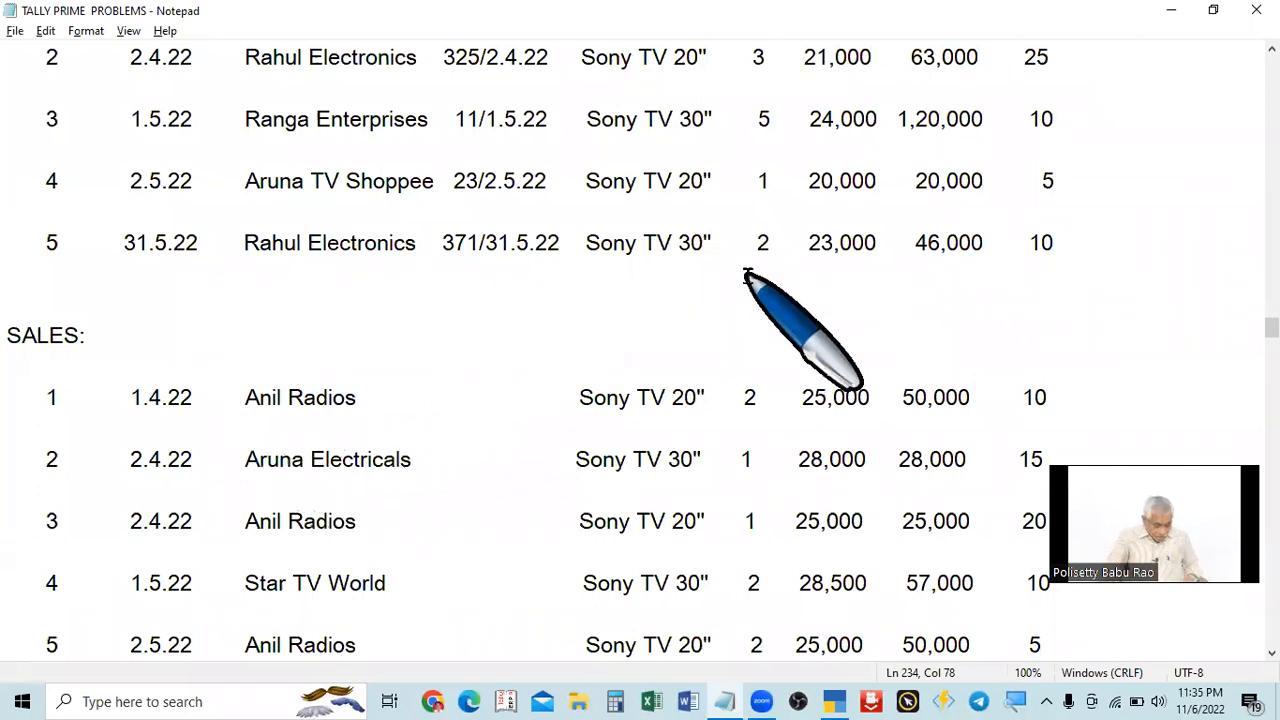
pyautogui.hotkey('alt', 'Tab')
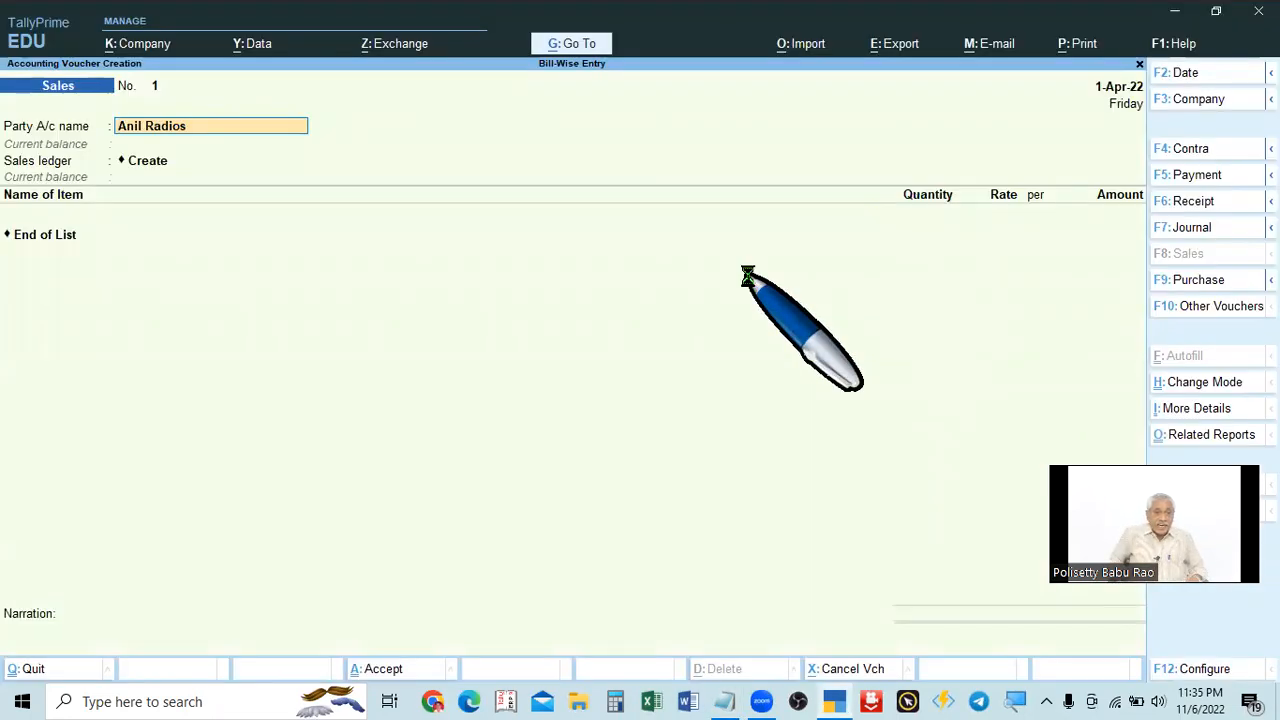
pyautogui.press('Return')
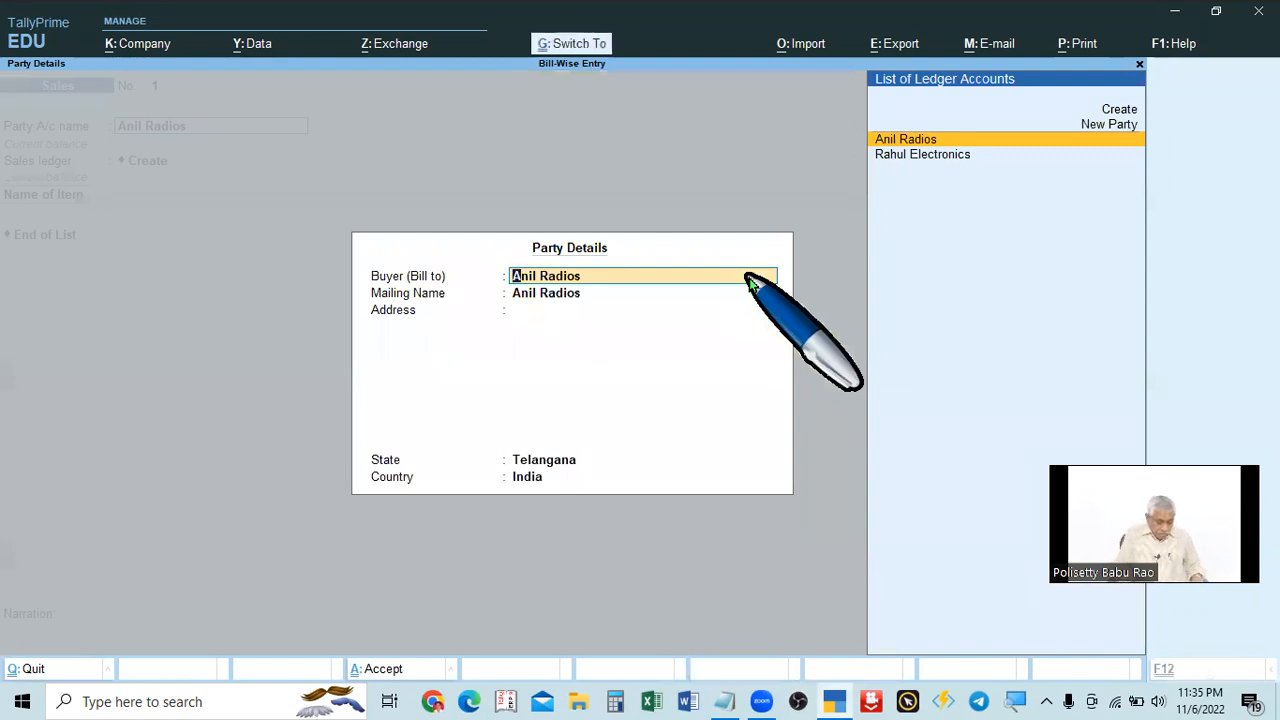
pyautogui.hotkey('ctrl', 'a')
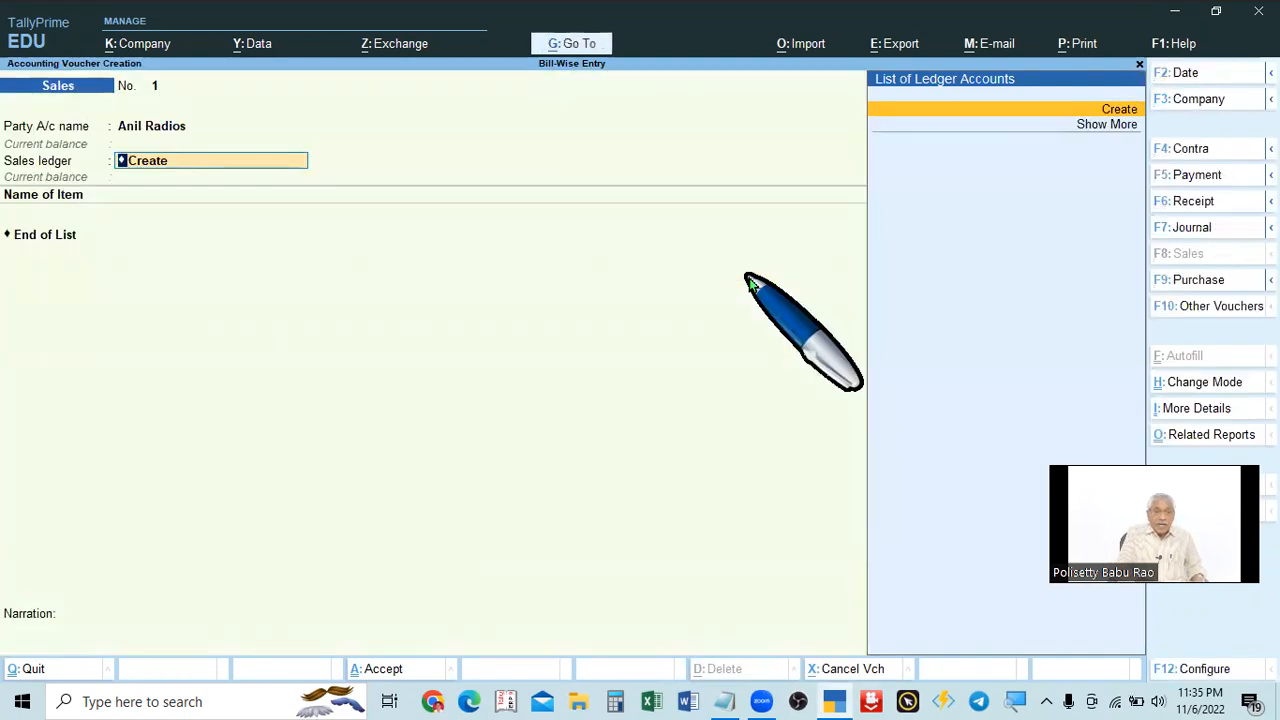
# Check the sale in Notepad, then create a Sales ledger under Sales Accounts, type Not Applicable, as the voucher's sales ledger.
pyautogui.hotkey('alt', 'Tab')
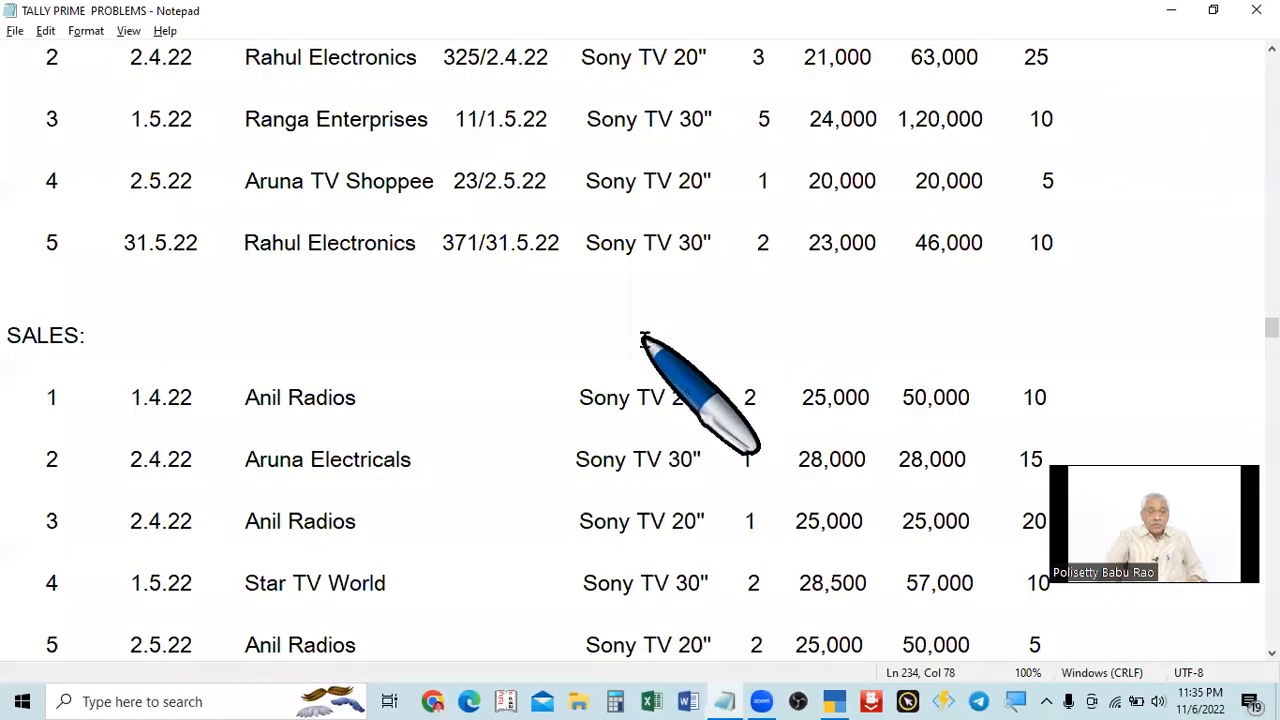
pyautogui.hotkey('alt', 'Tab')
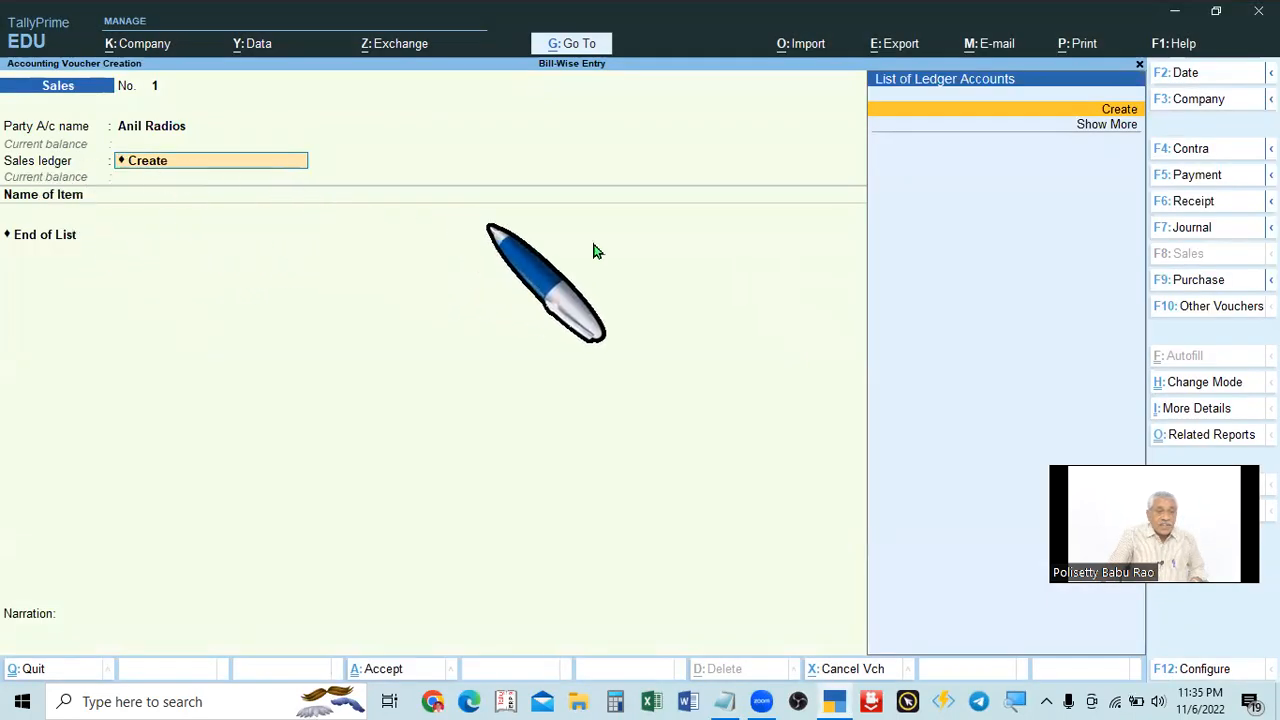
pyautogui.press('ctrl')
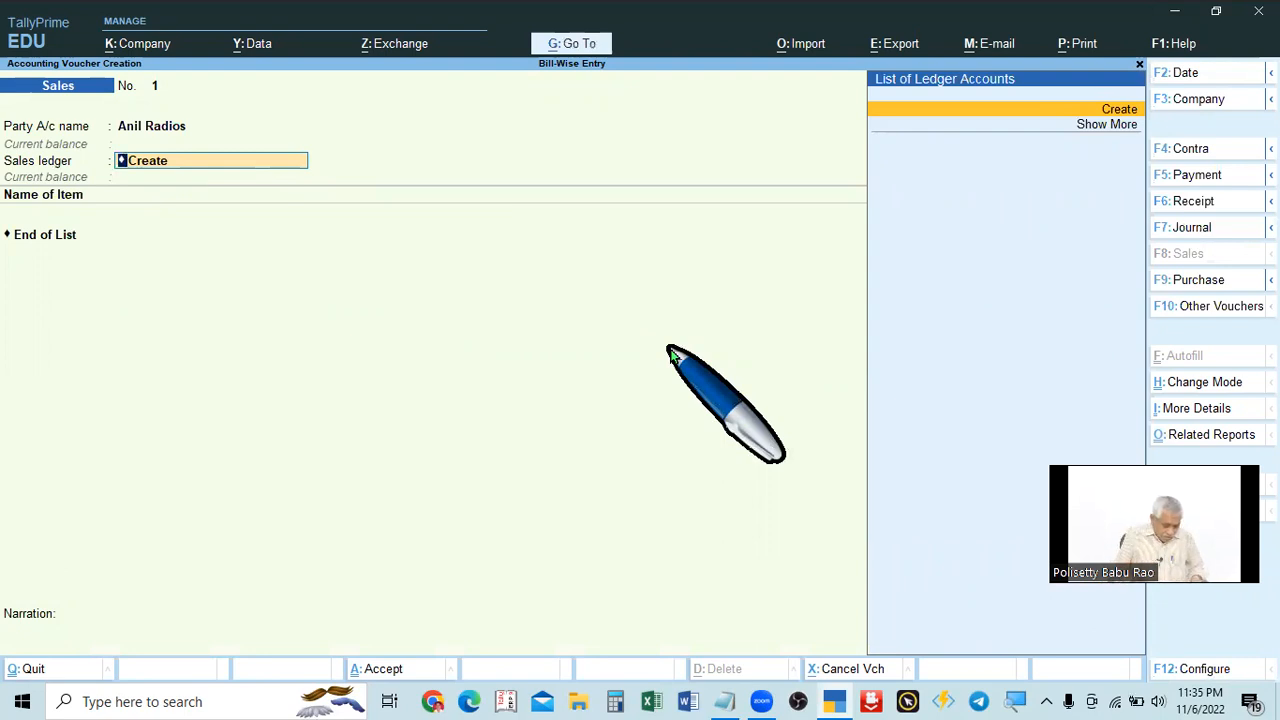
pyautogui.press('Return')
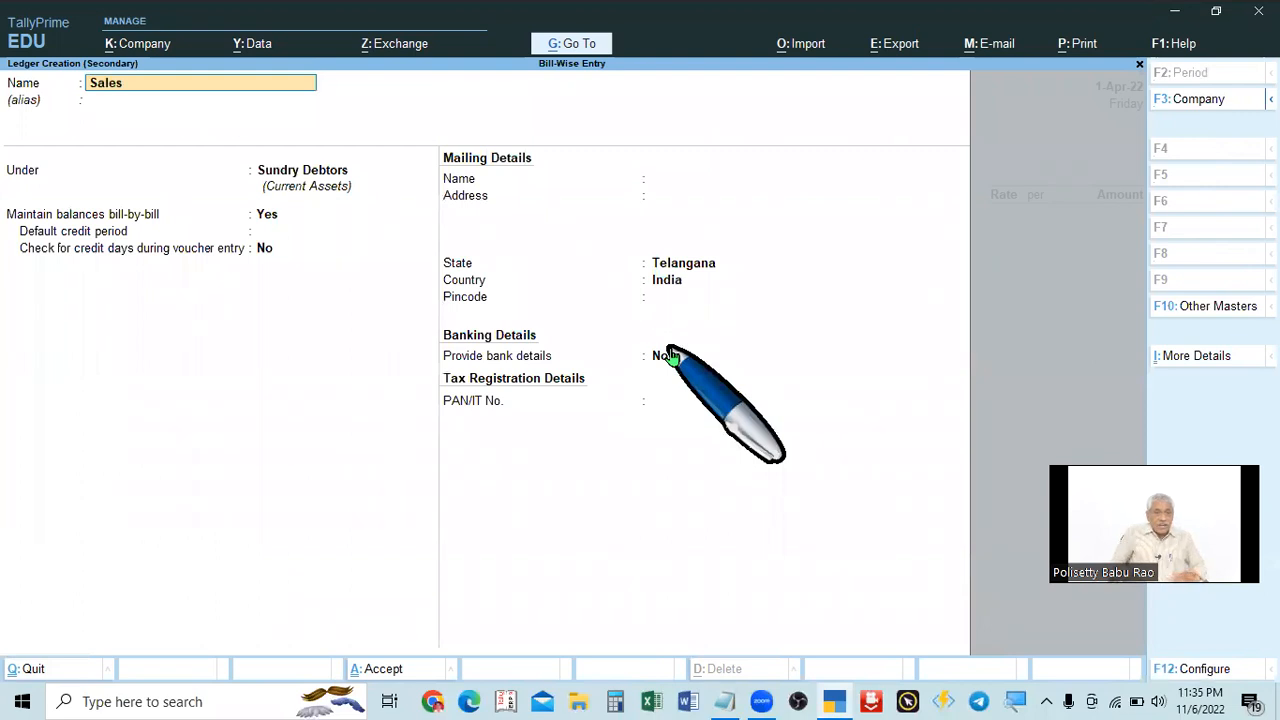
pyautogui.press('Return')
pyautogui.press('Return')
pyautogui.write('S')
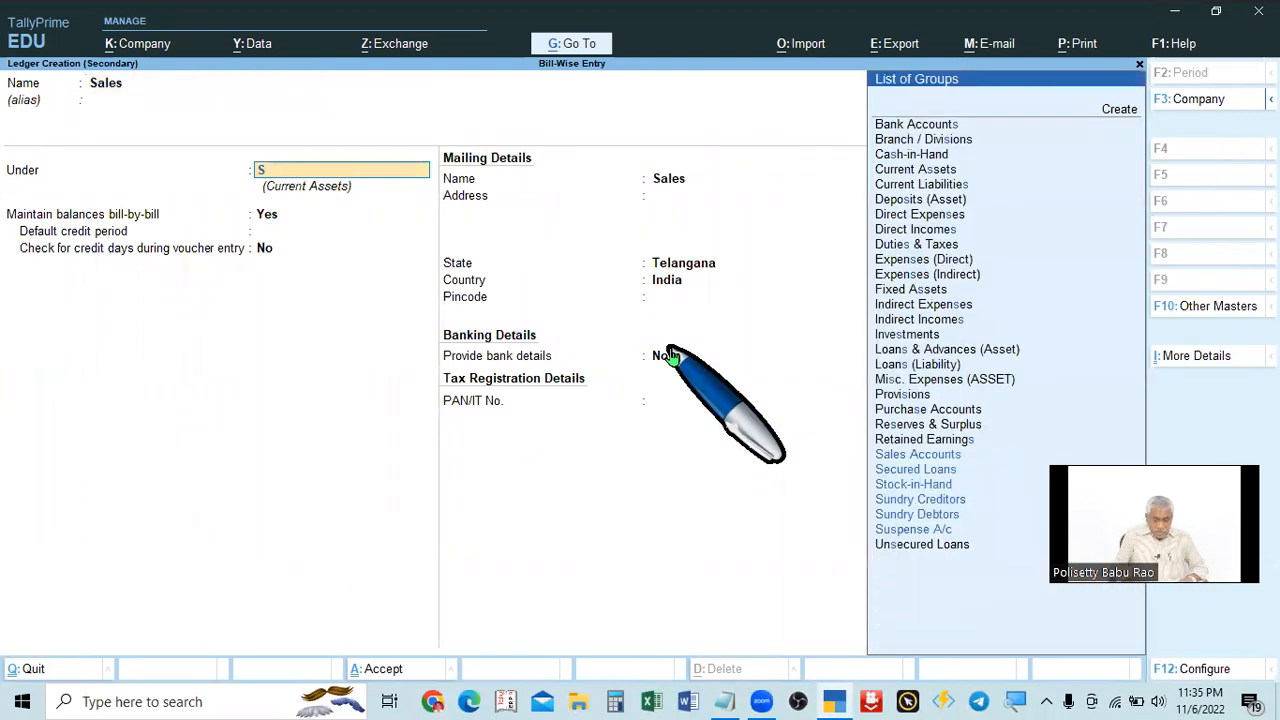
pyautogui.write('al')
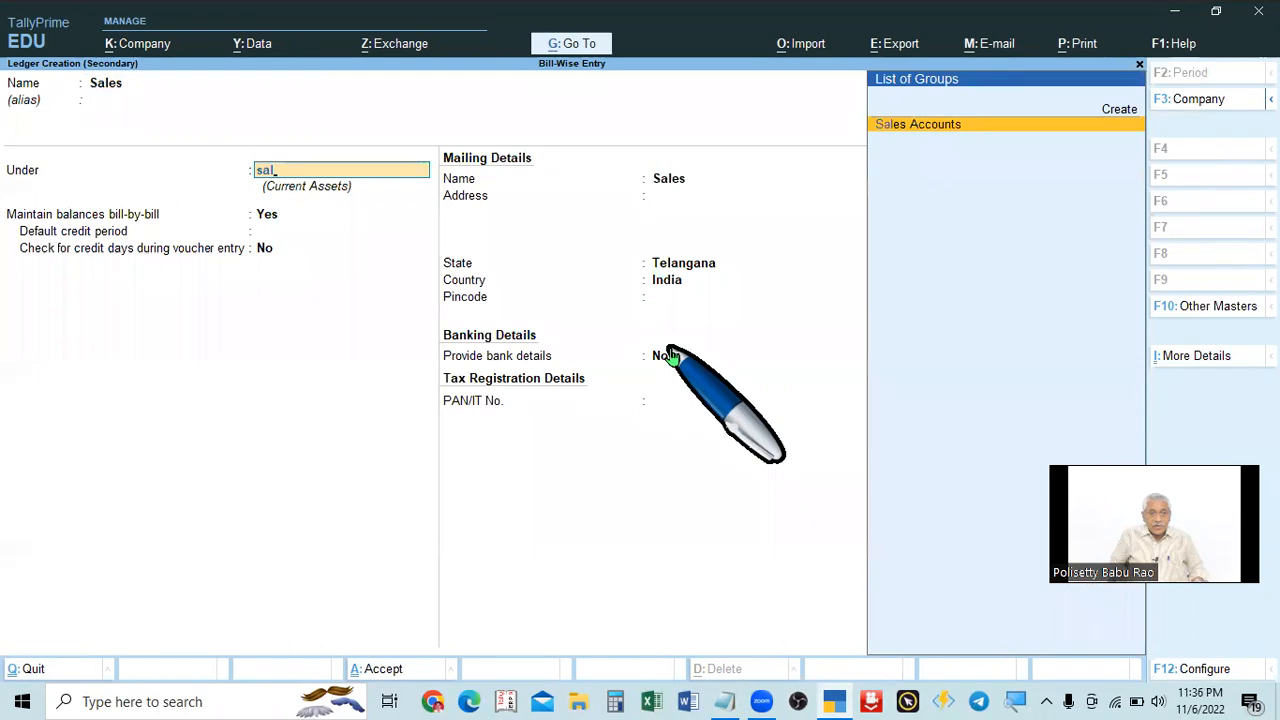
pyautogui.press('Return')
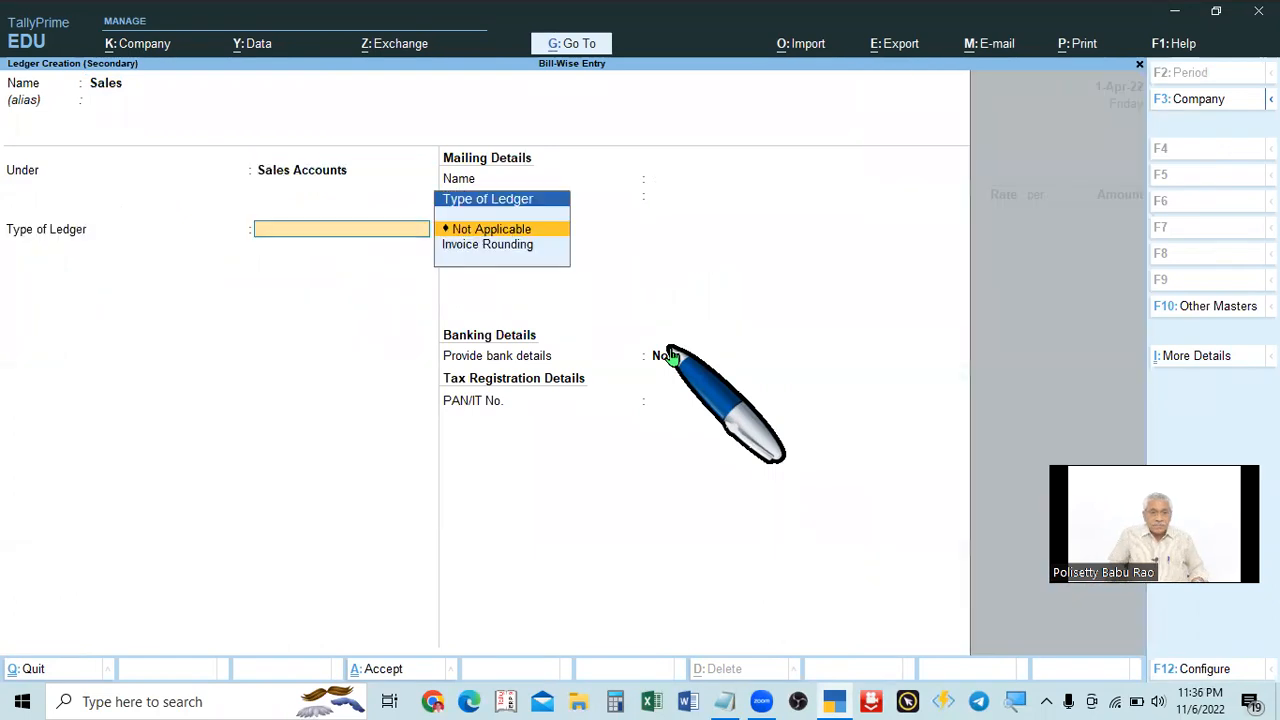
pyautogui.press('Return')
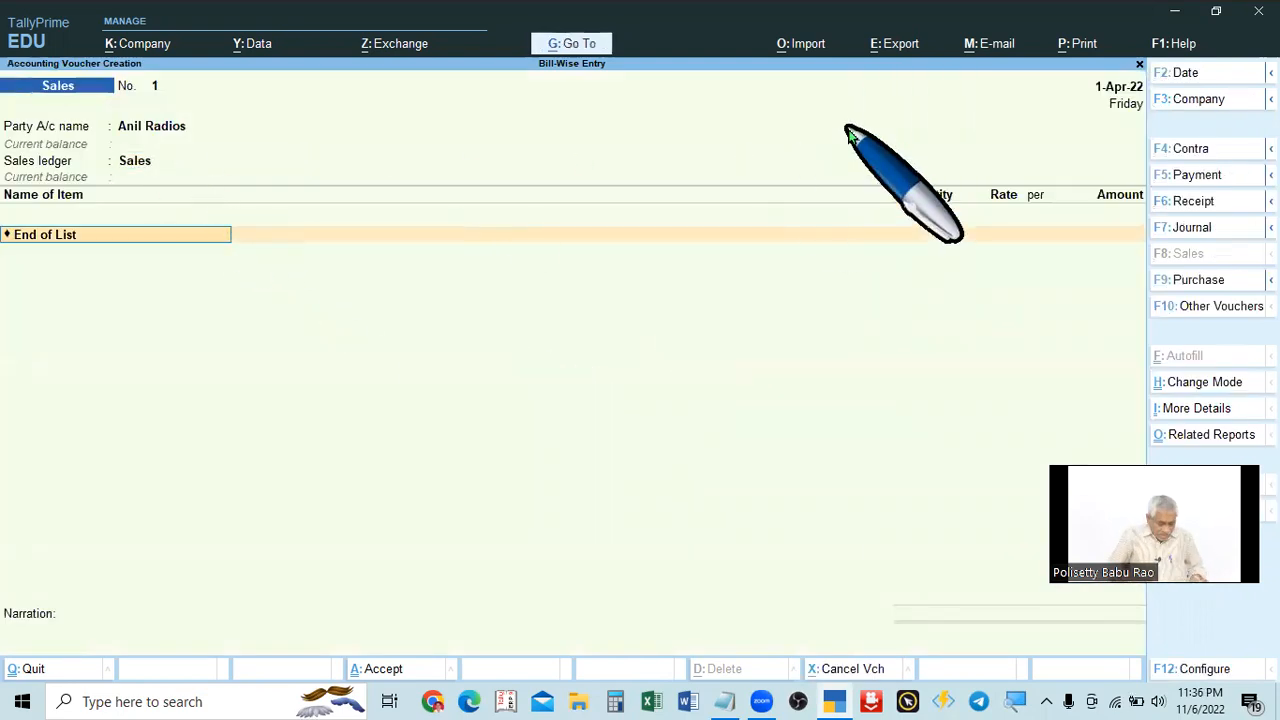
# Check the first sale's item in Notepad and start creating a new stock item from the voucher's item line.
pyautogui.press('alt')
pyautogui.hotkey('alt', 'Tab')
pyautogui.scroll(-2, 490, 360)
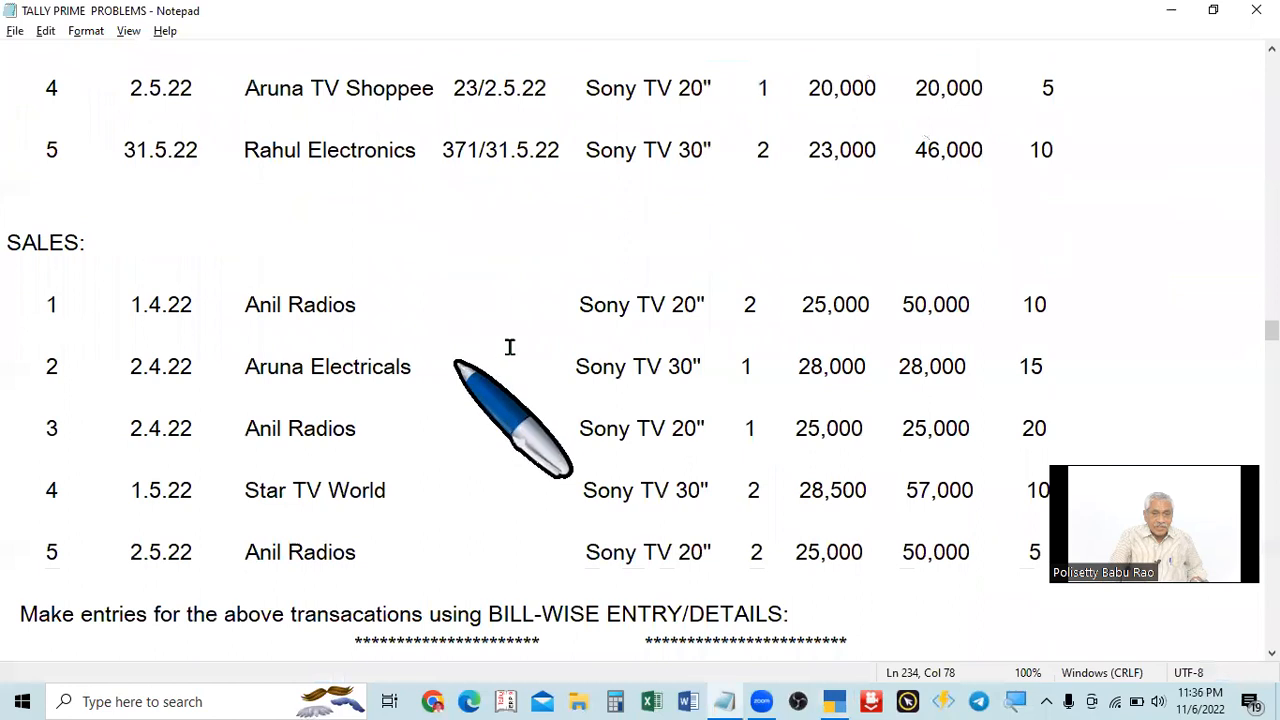
pyautogui.hotkey('alt', 'Tab')
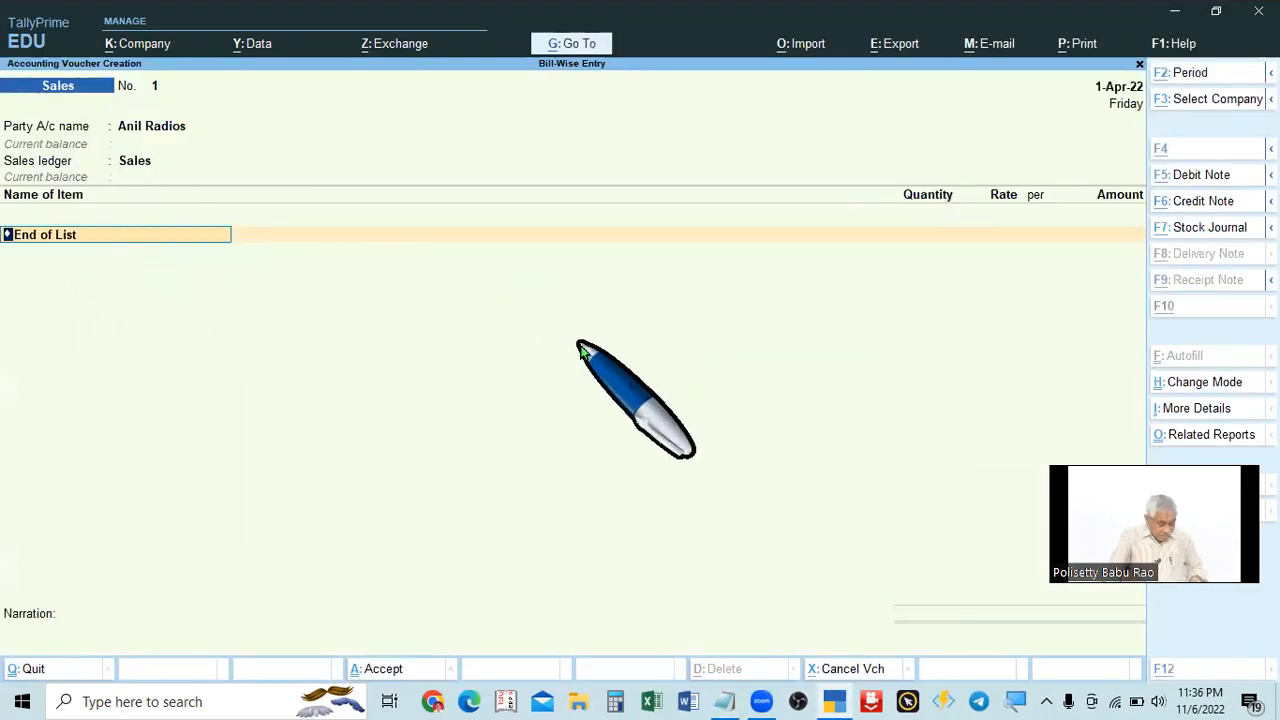
pyautogui.hotkey('alt', 'Tab')
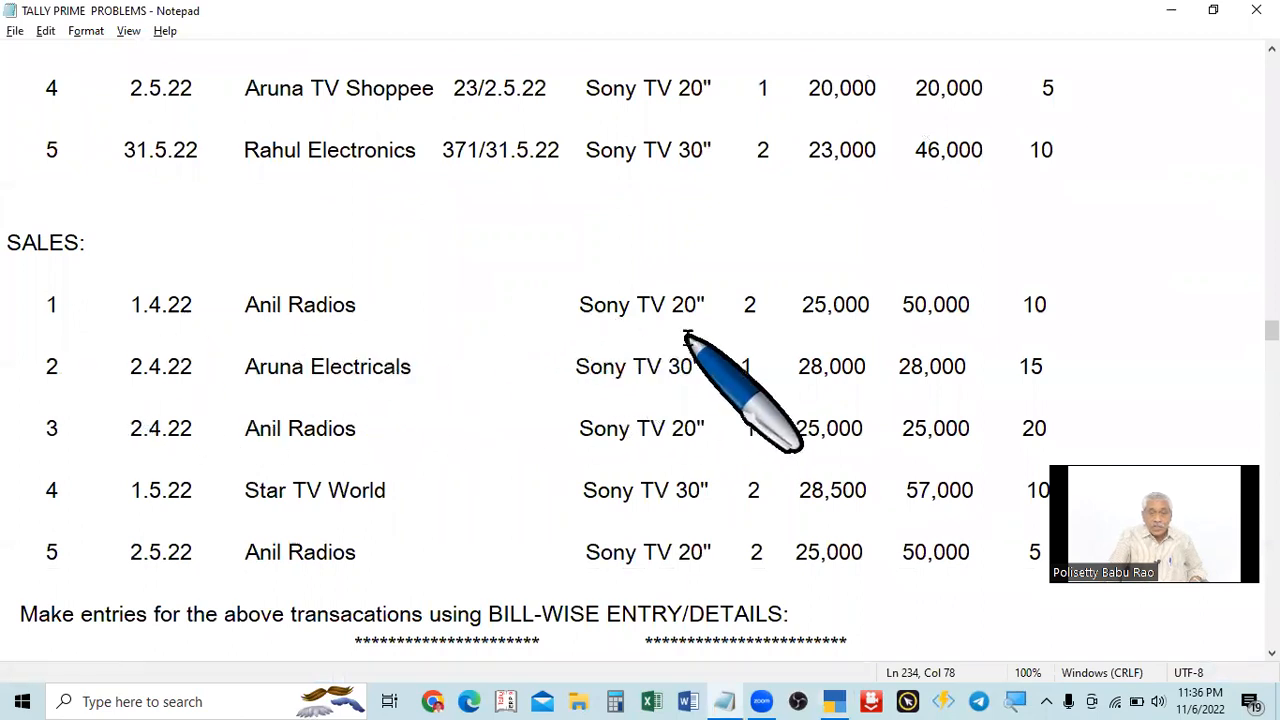
pyautogui.hotkey('alt', 'Tab')
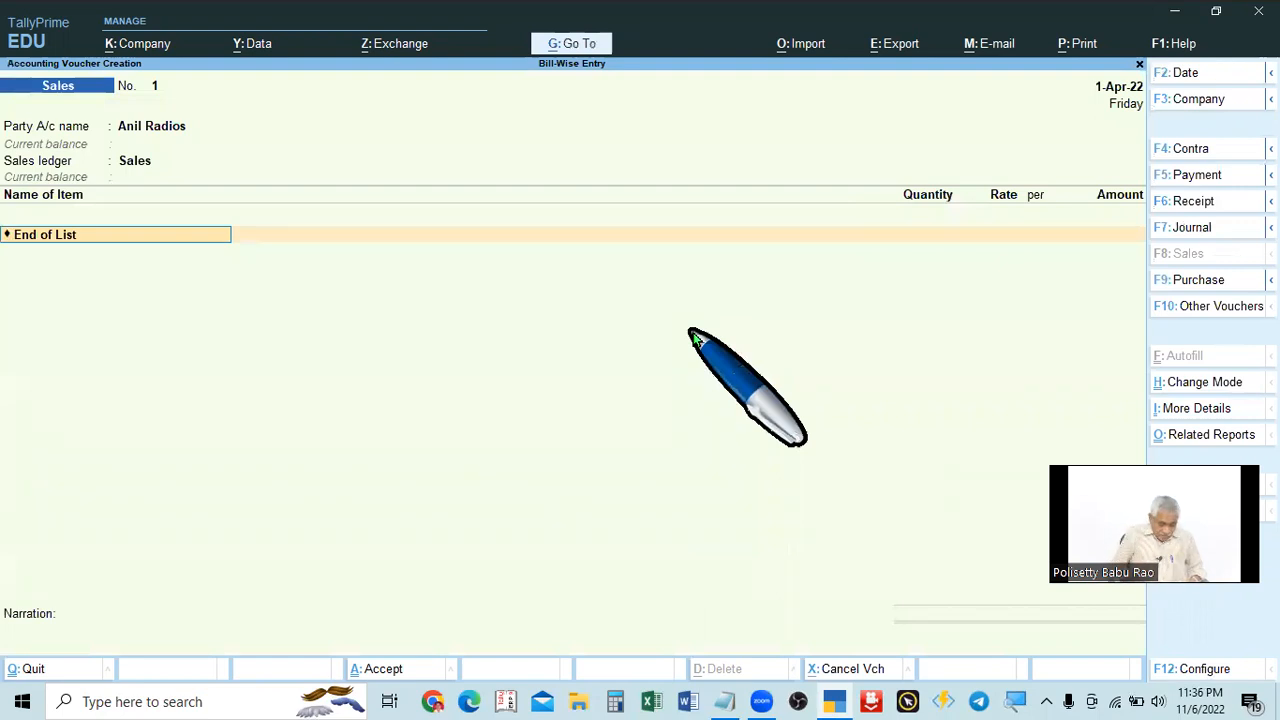
pyautogui.press('BackSpace')
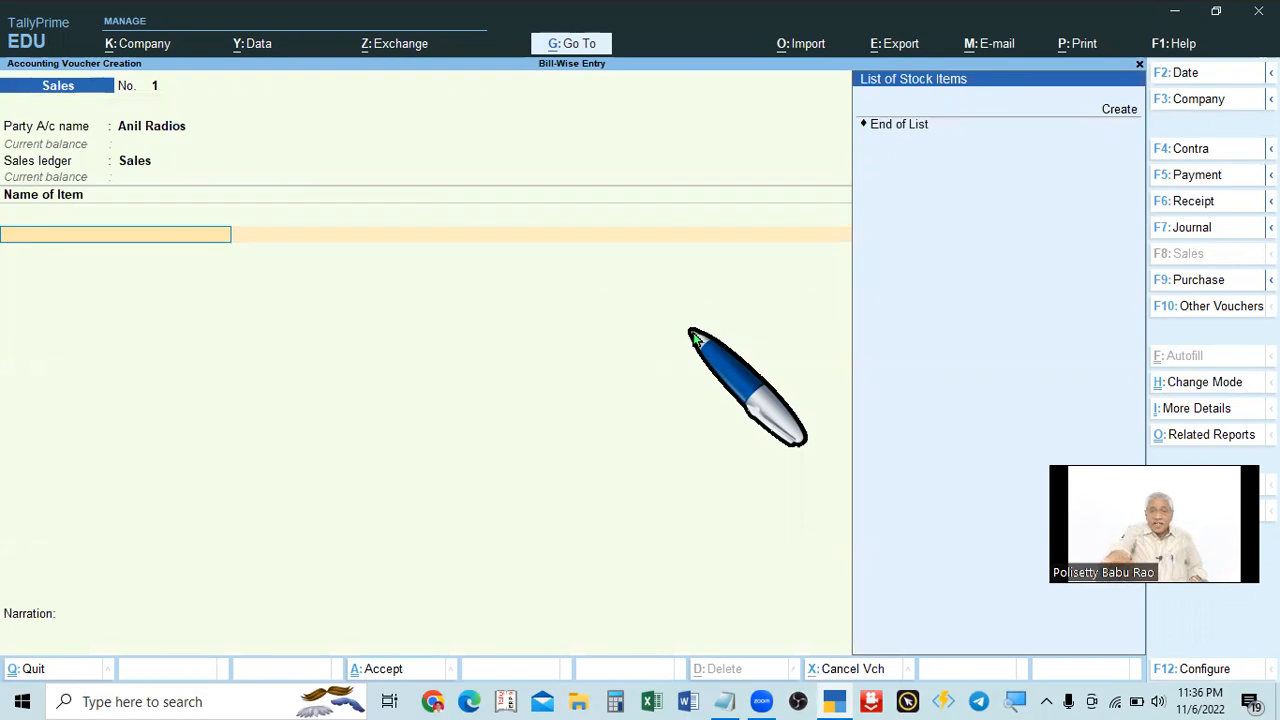
pyautogui.press('alt')
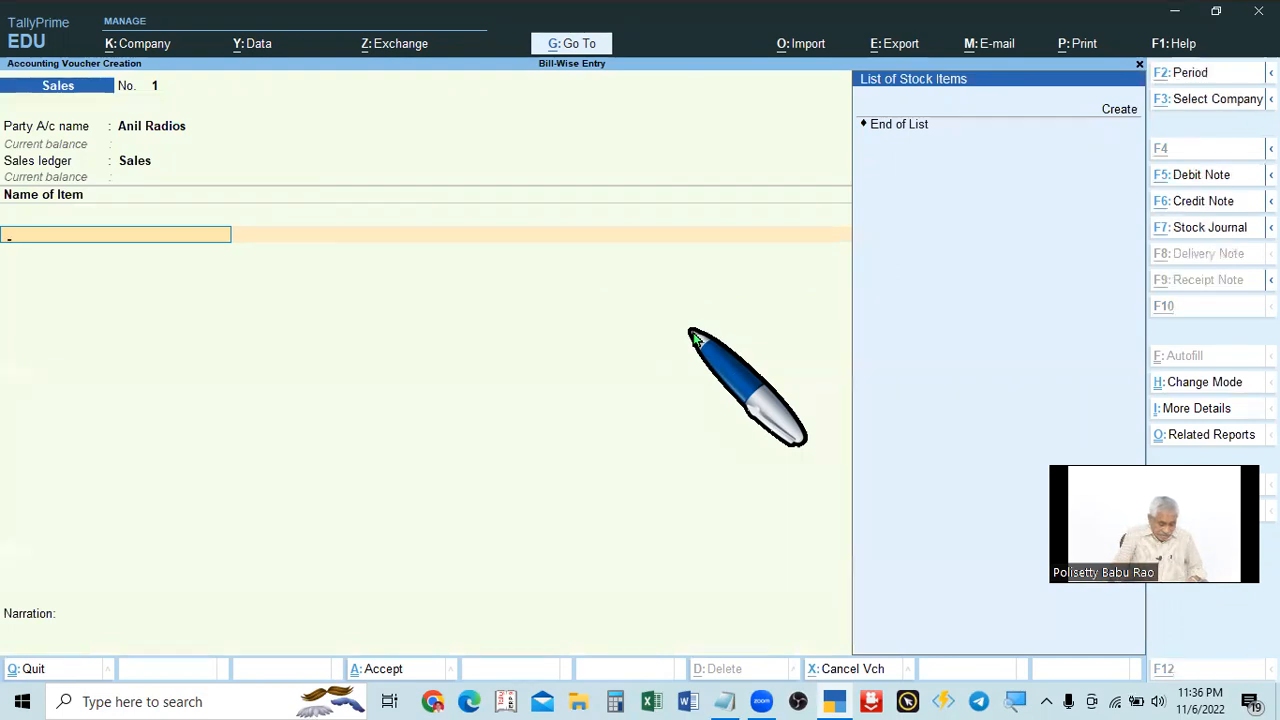
pyautogui.hotkey('alt', 'c')
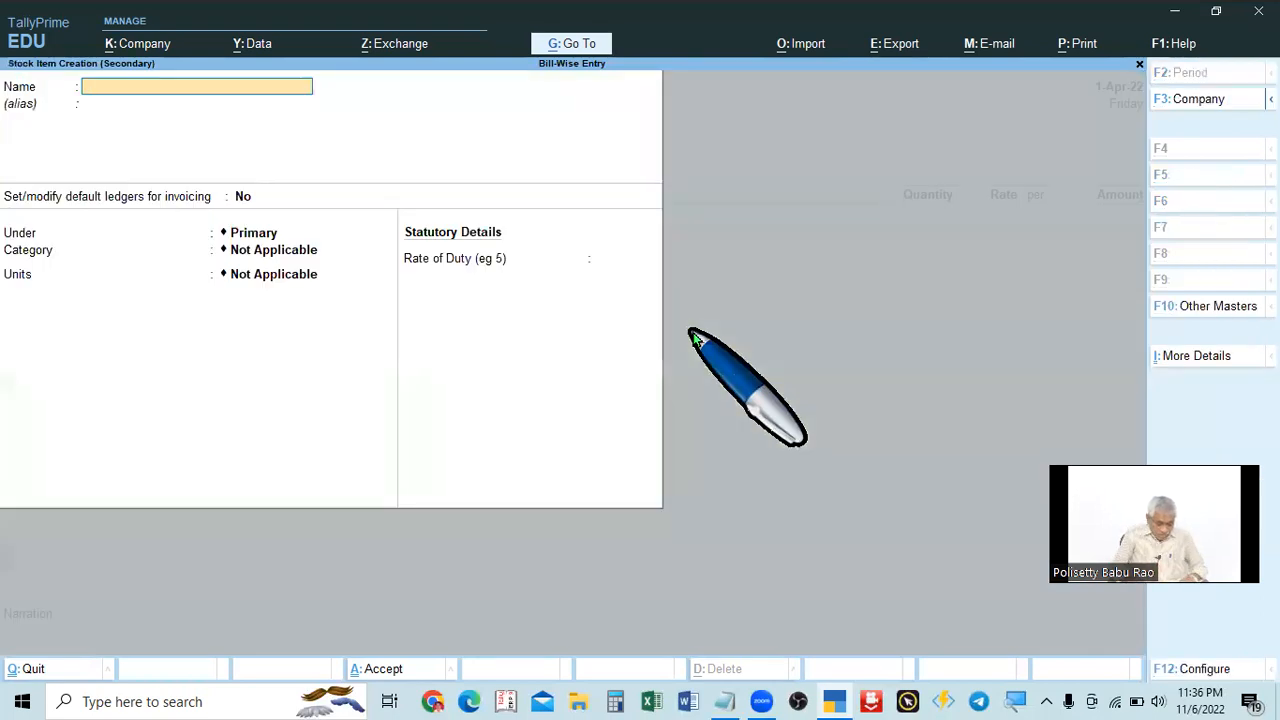
# Name the stock item Sony TV 20", keeping the Primary group, no category and no default ledgers for invoicing.
pyautogui.write('Sony TV 20')
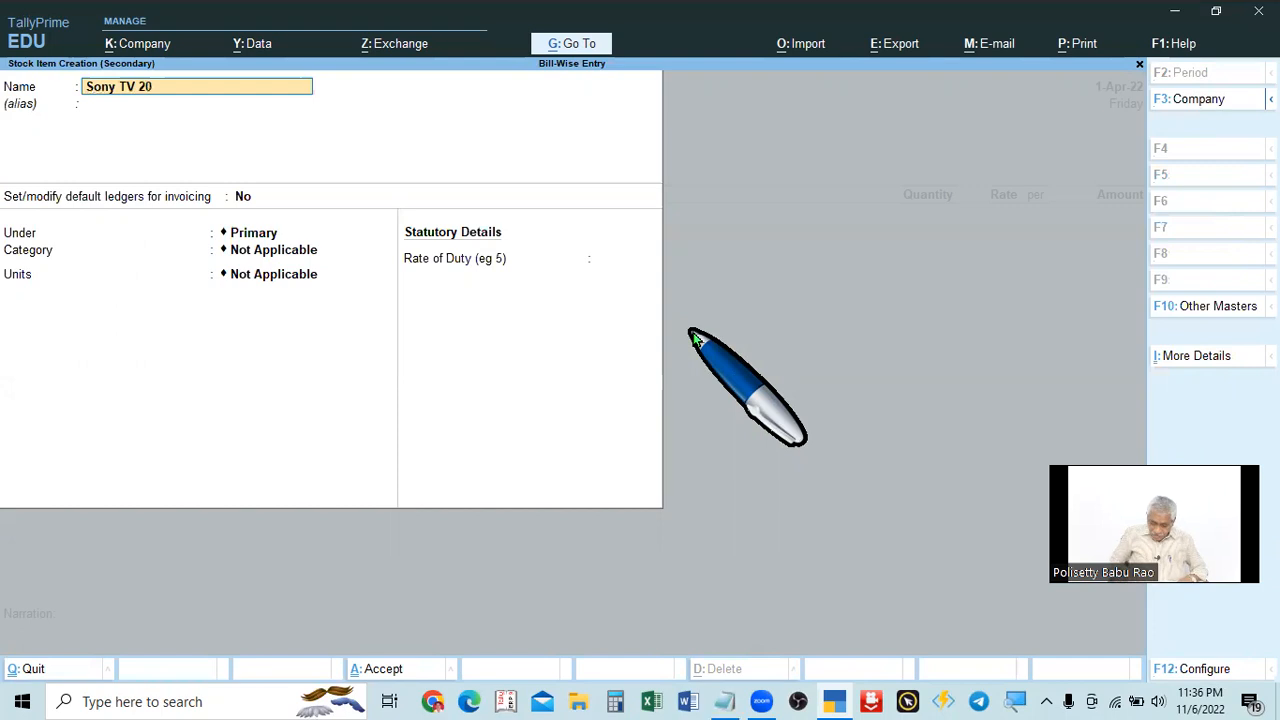
pyautogui.press('Return')
pyautogui.press('Return')
pyautogui.press('Return')
pyautogui.press('Return')
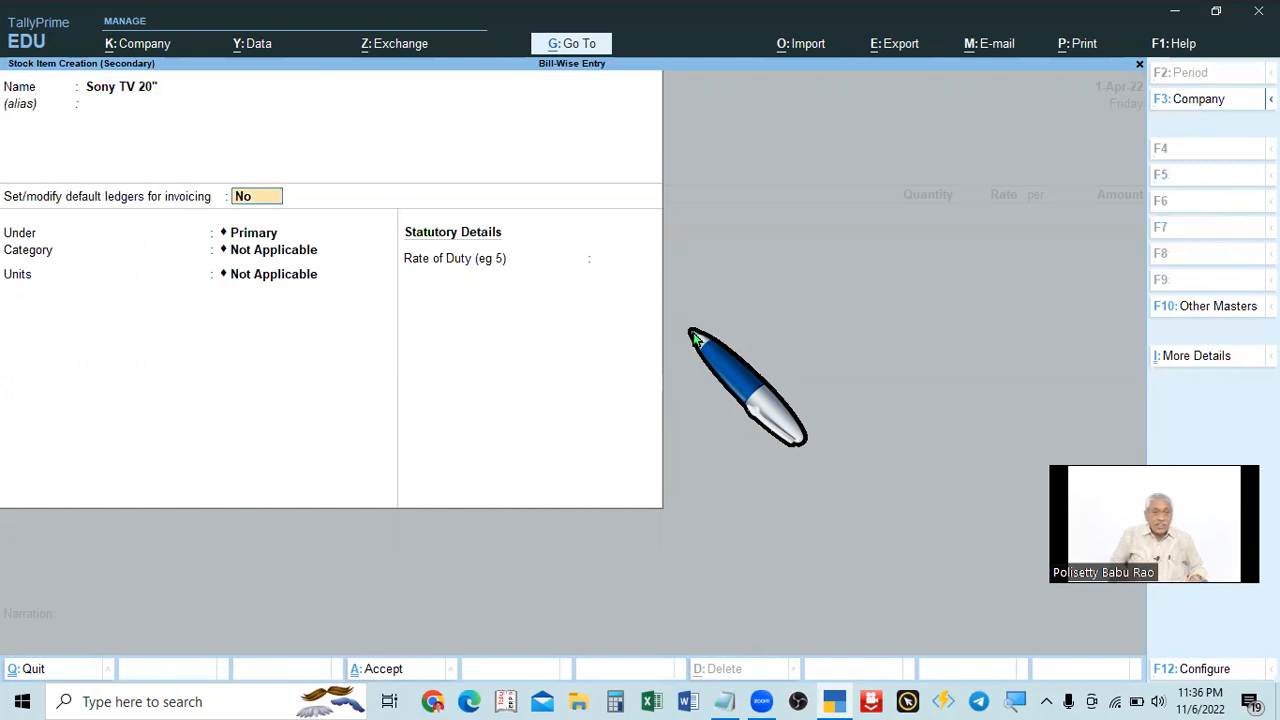
pyautogui.press('Return')
pyautogui.press('Return')
pyautogui.press('BackSpace')
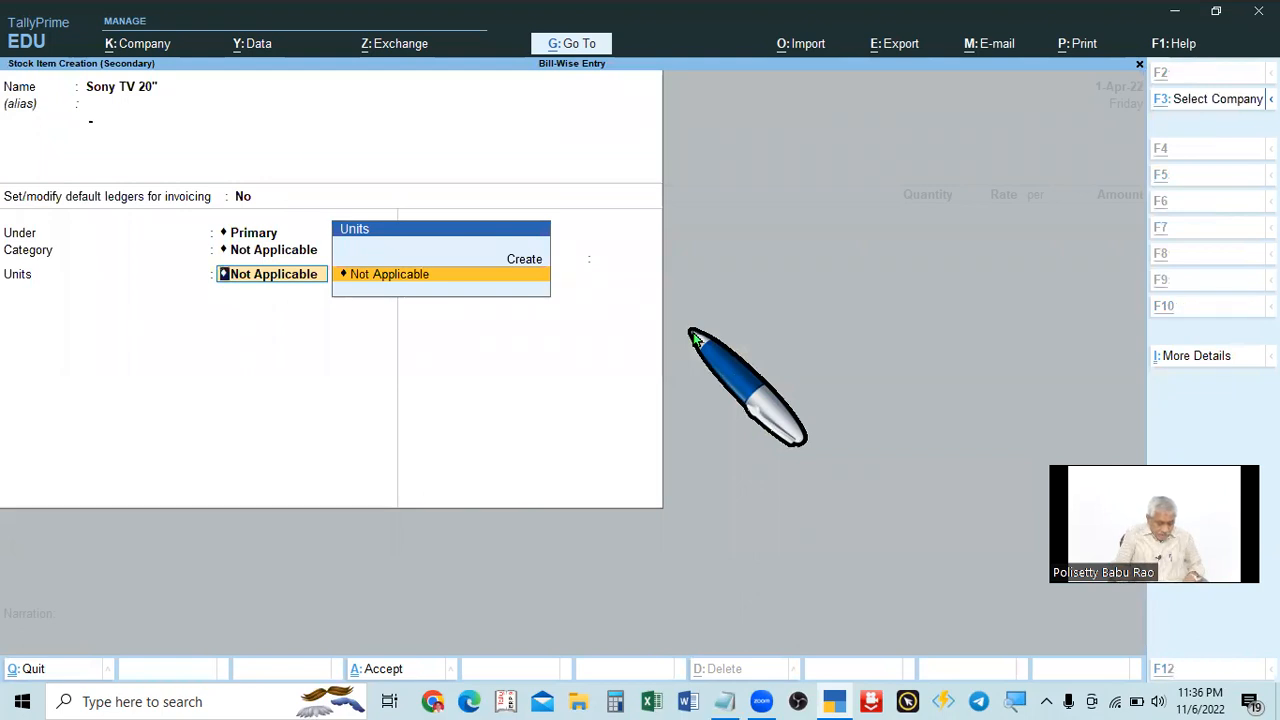
# Create a simple unit Nos with formal name Numbers for the stock item, and save the item without a duty rate.
pyautogui.hotkey('alt', 'c')
pyautogui.write('Gm')
pyautogui.press('BackSpace')
pyautogui.press('BackSpace')
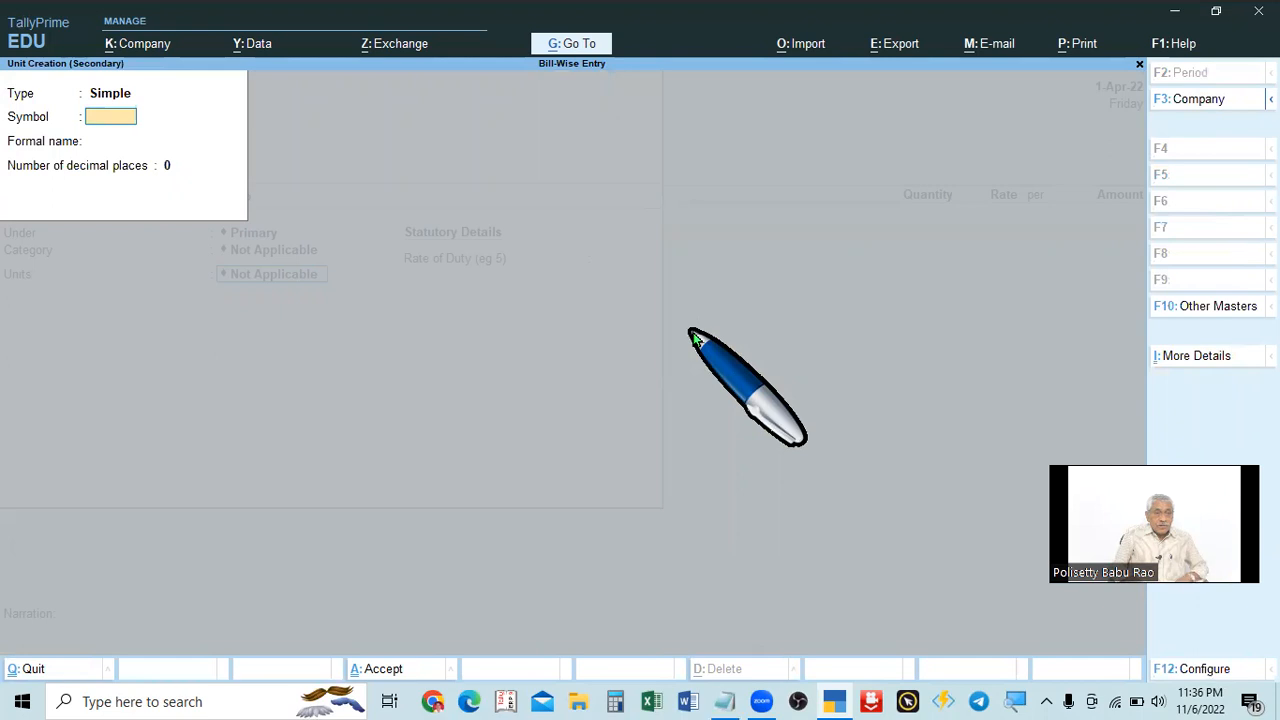
pyautogui.write('Nos')
pyautogui.press('Return')
pyautogui.write('Num')
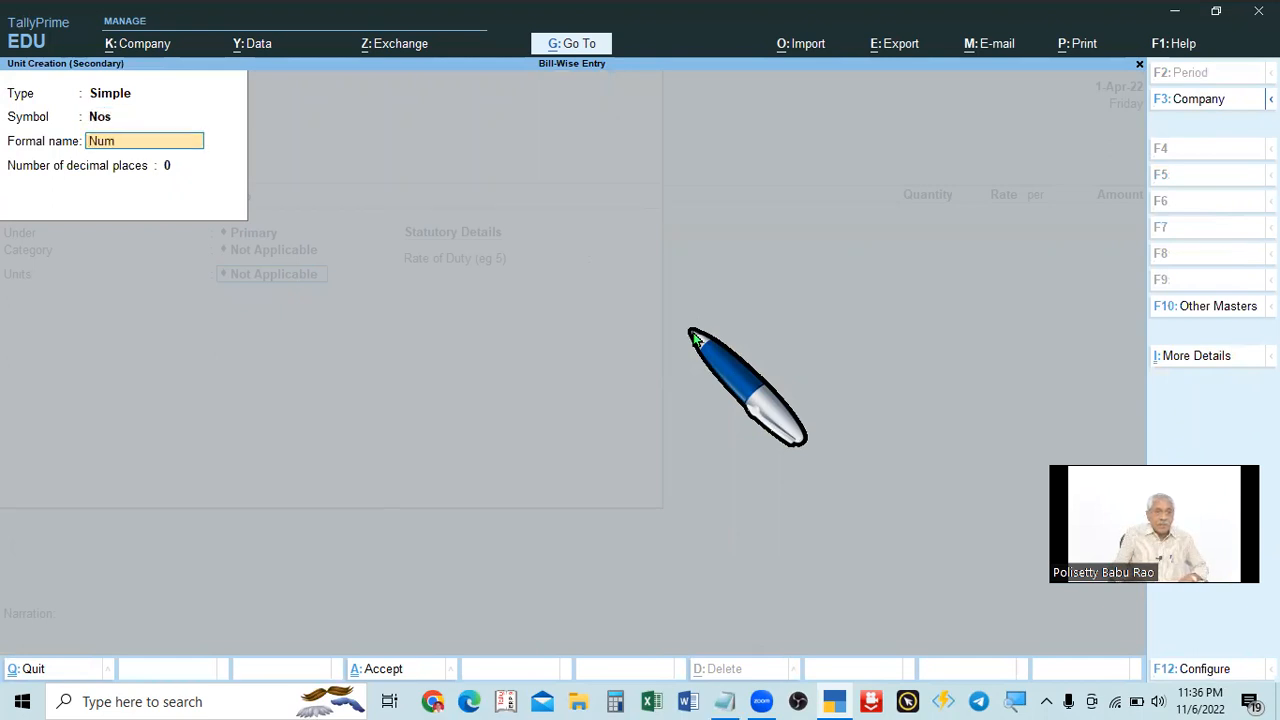
pyautogui.press('Return')
pyautogui.press('Return')
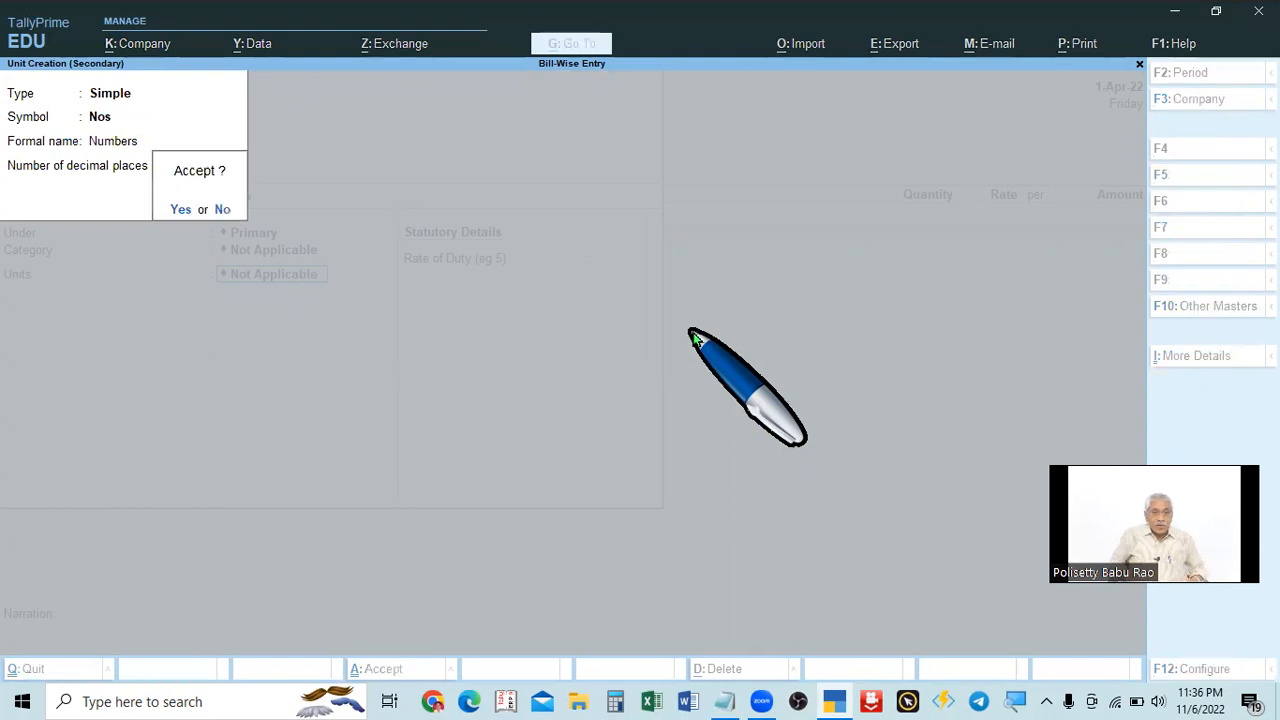
pyautogui.press('Return')
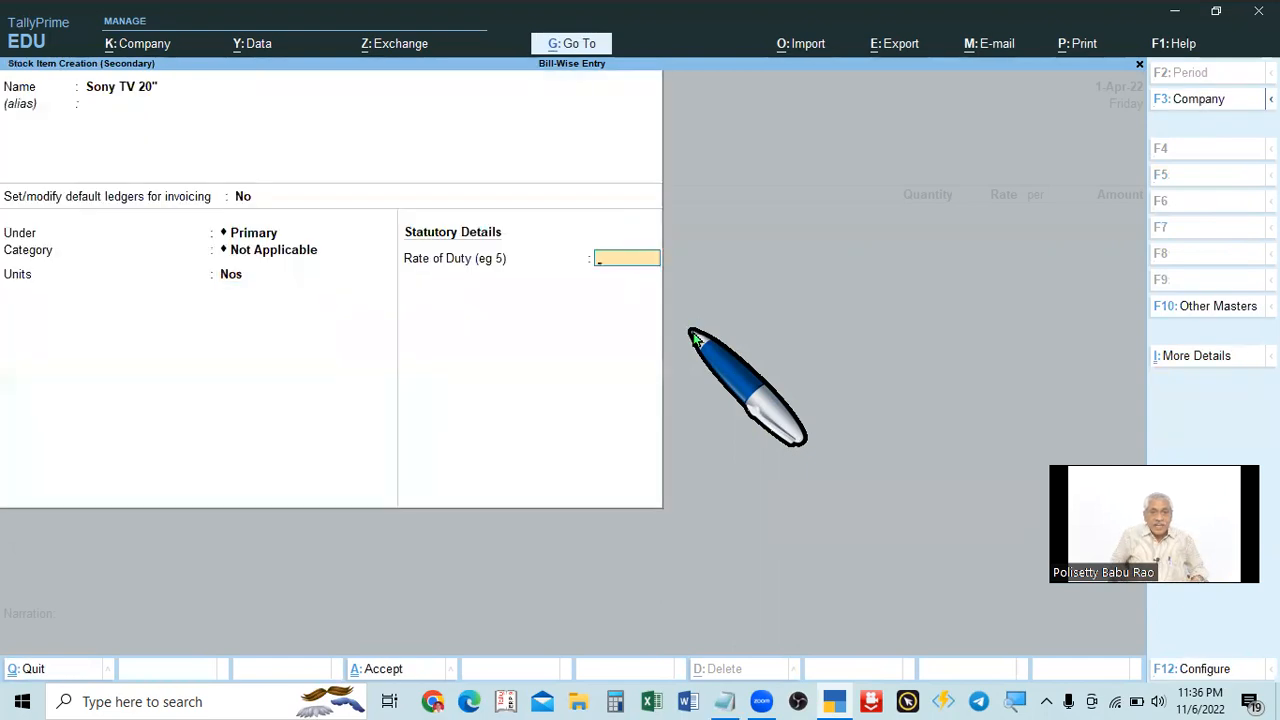
pyautogui.press('Return')
pyautogui.press('Return')
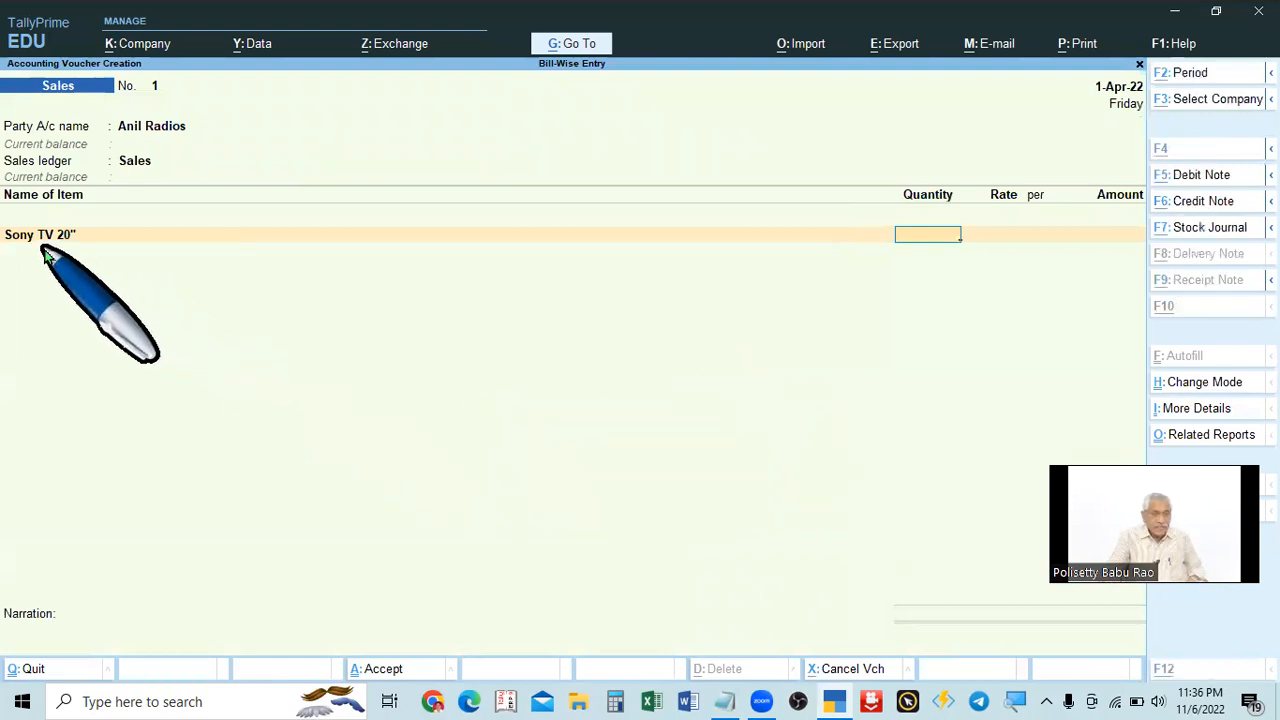
# Check the first sale in Notepad and enter a quantity of 2 Nos at a rate of 25,000 for Sony TV 20".
pyautogui.hotkey('alt', 'Tab')
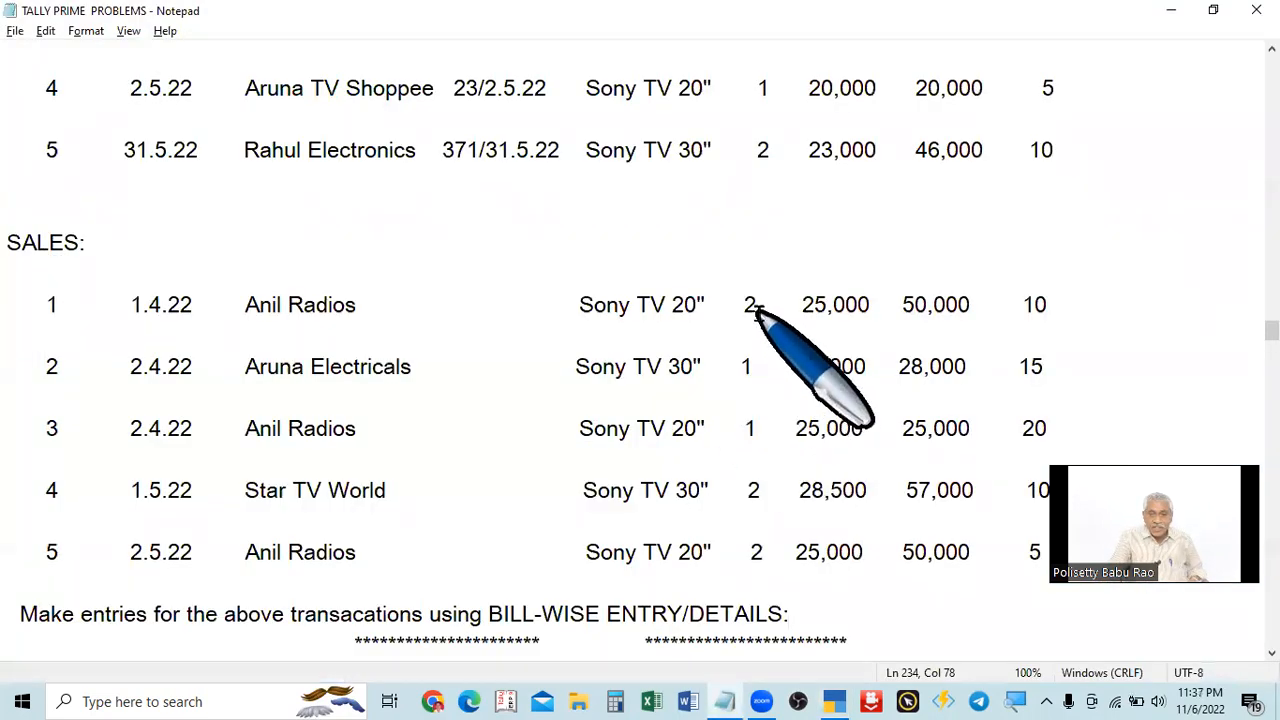
pyautogui.hotkey('alt', 'Tab')
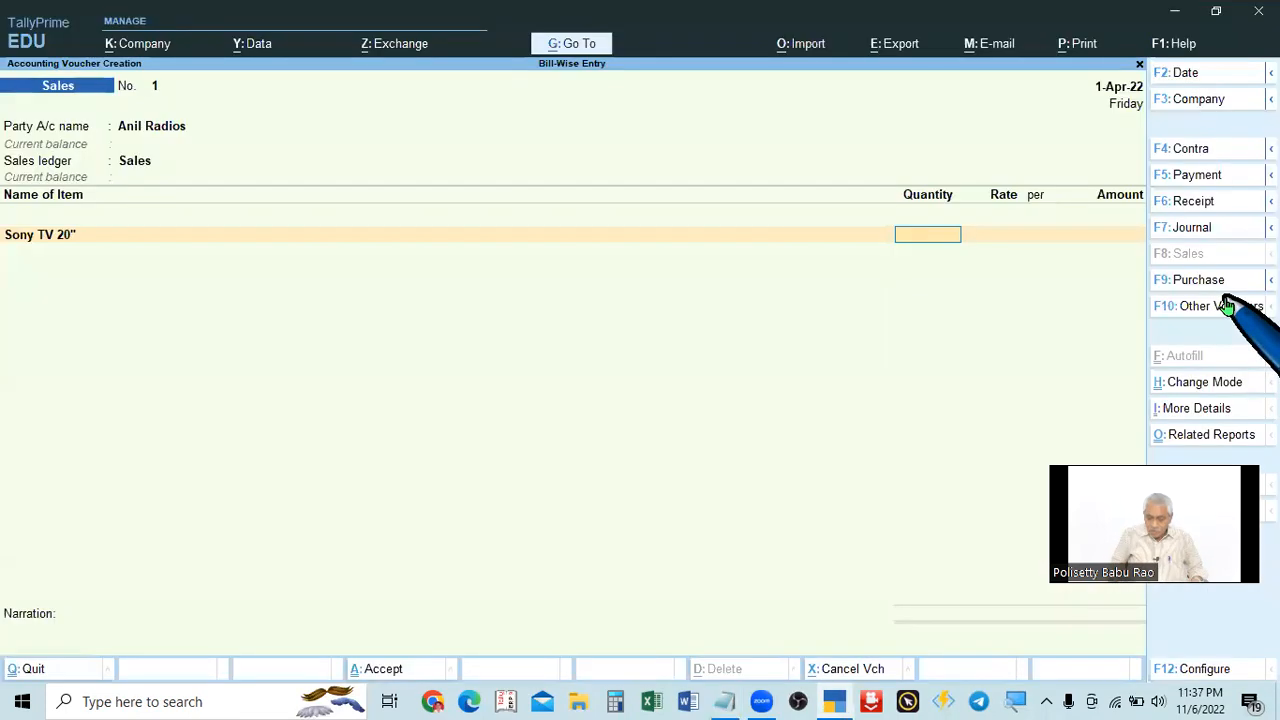
pyautogui.press('Return')
pyautogui.press('Return')
pyautogui.write('5')
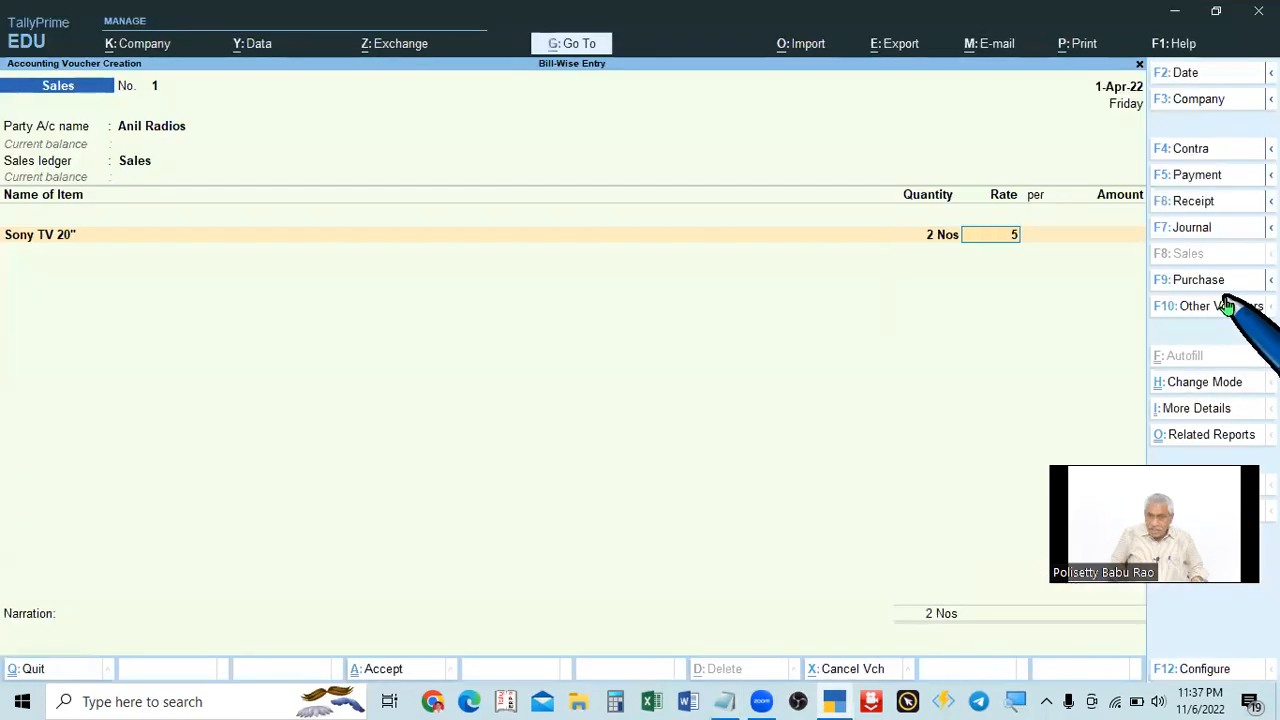
pyautogui.write('000')
pyautogui.press('BackSpace')
pyautogui.press('BackSpace')
pyautogui.press('BackSpace')
pyautogui.press('BackSpace')
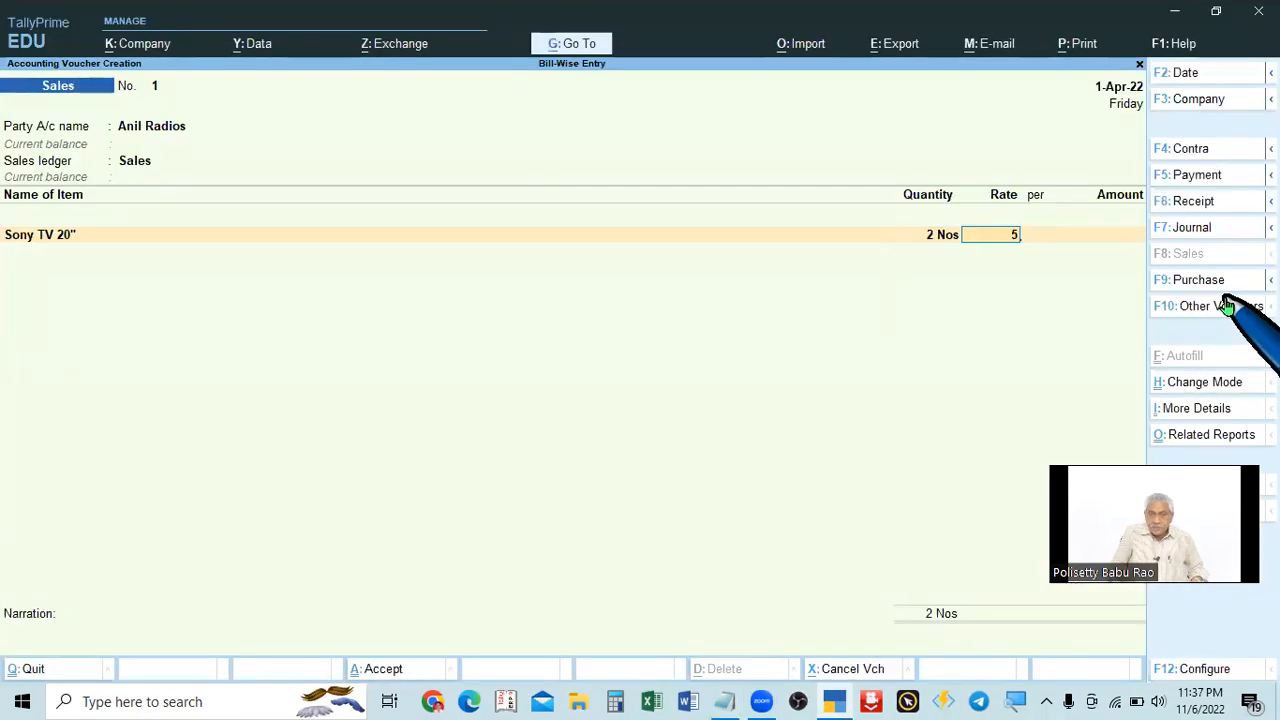
pyautogui.write('25000')
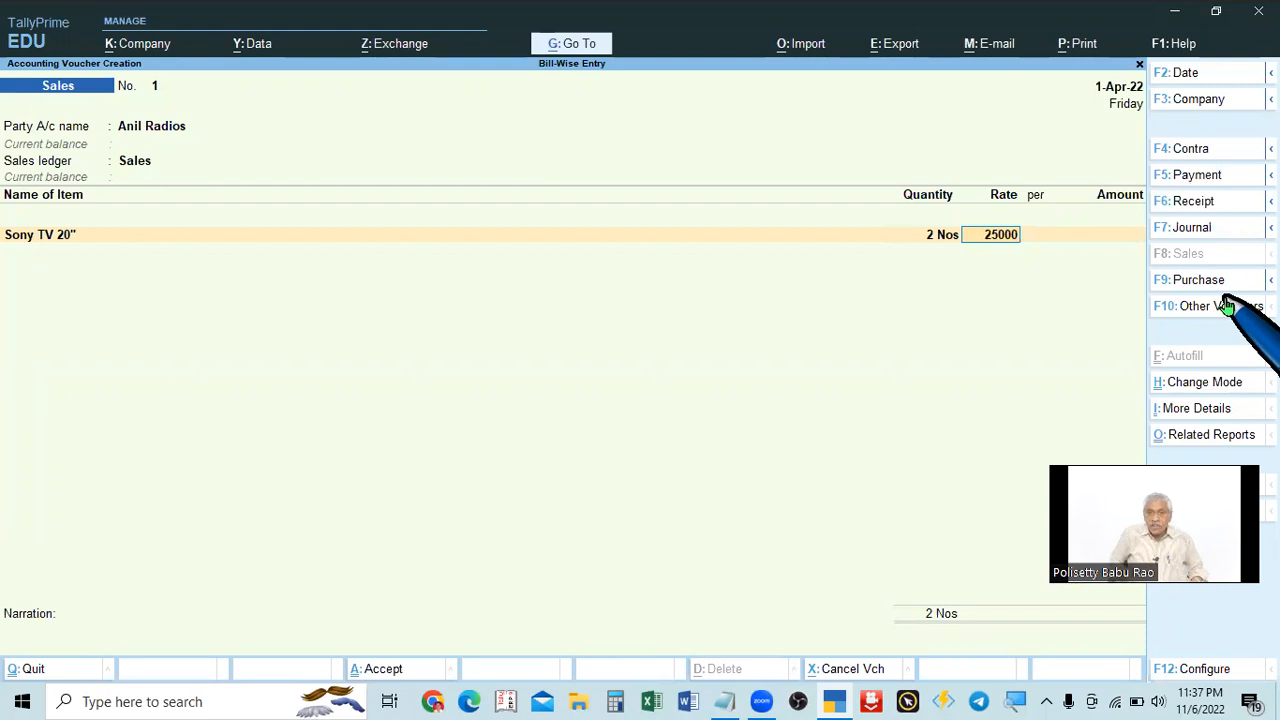
pyautogui.press('Return')
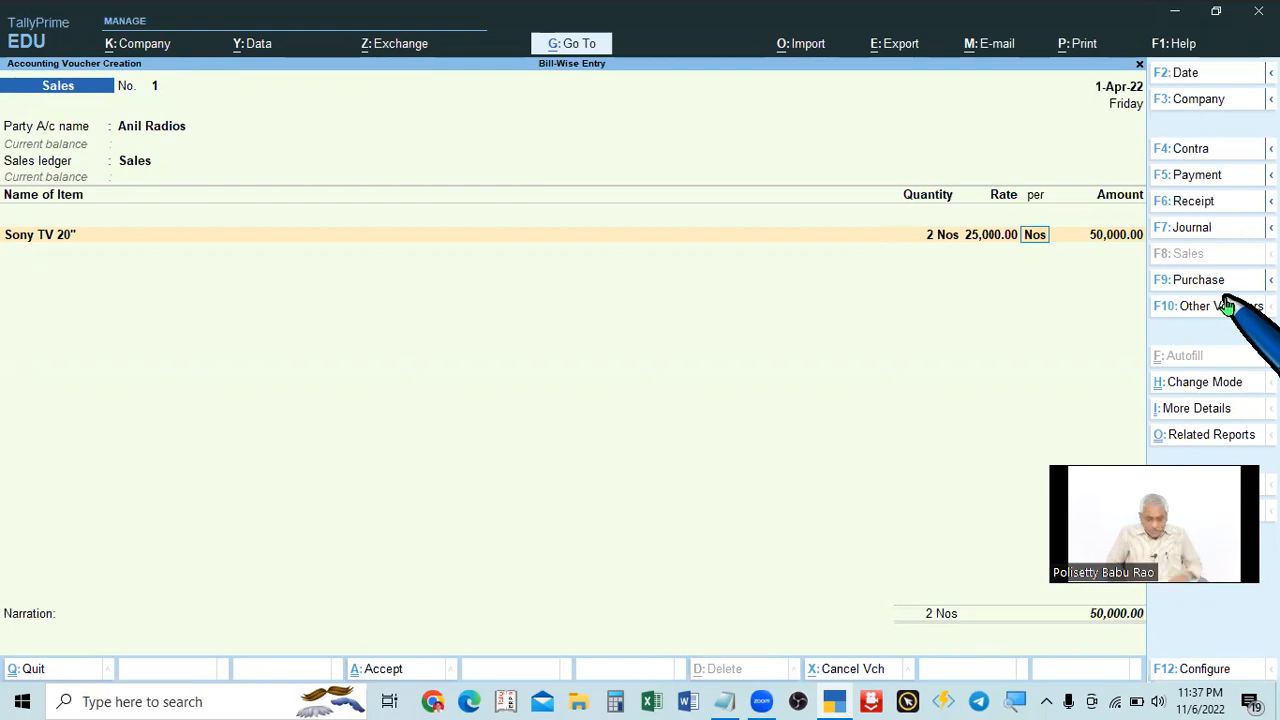
pyautogui.press('Return')
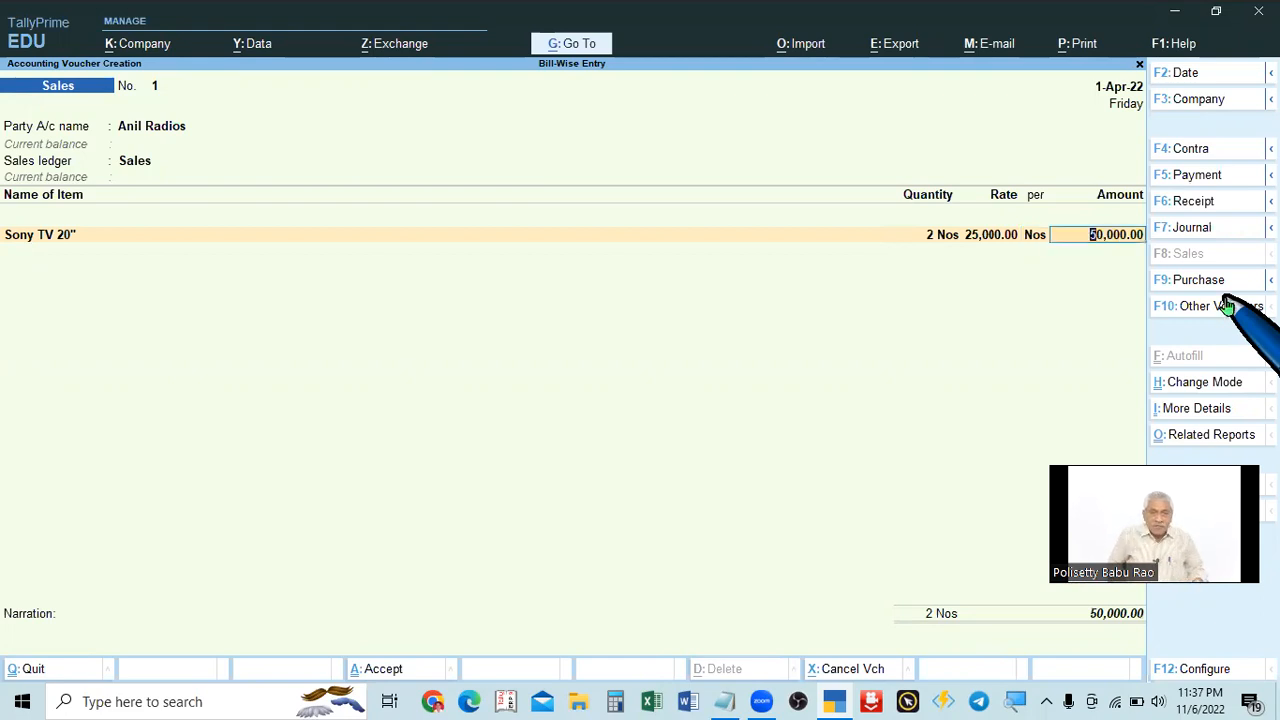
pyautogui.press('Return')
# End the voucher's item and additional ledger lists and open the Bill-wise Details for Anil Radios.
pyautogui.press('Return')
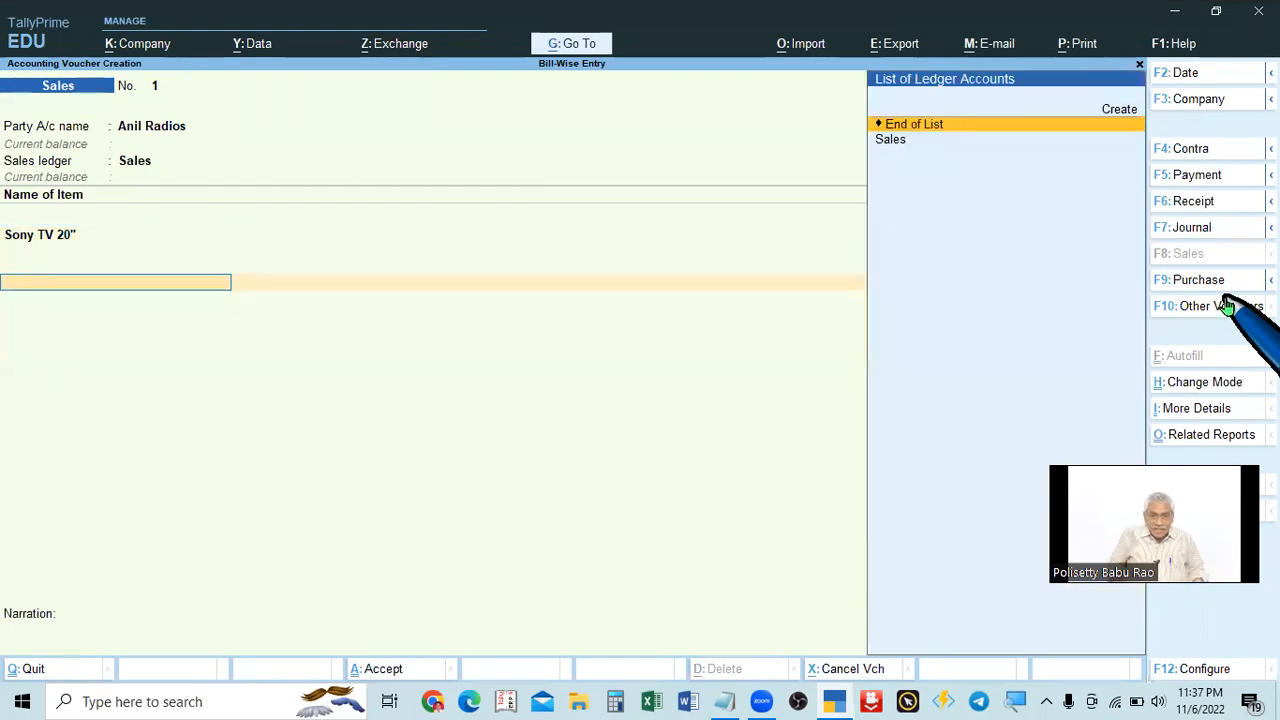
pyautogui.press('Return')
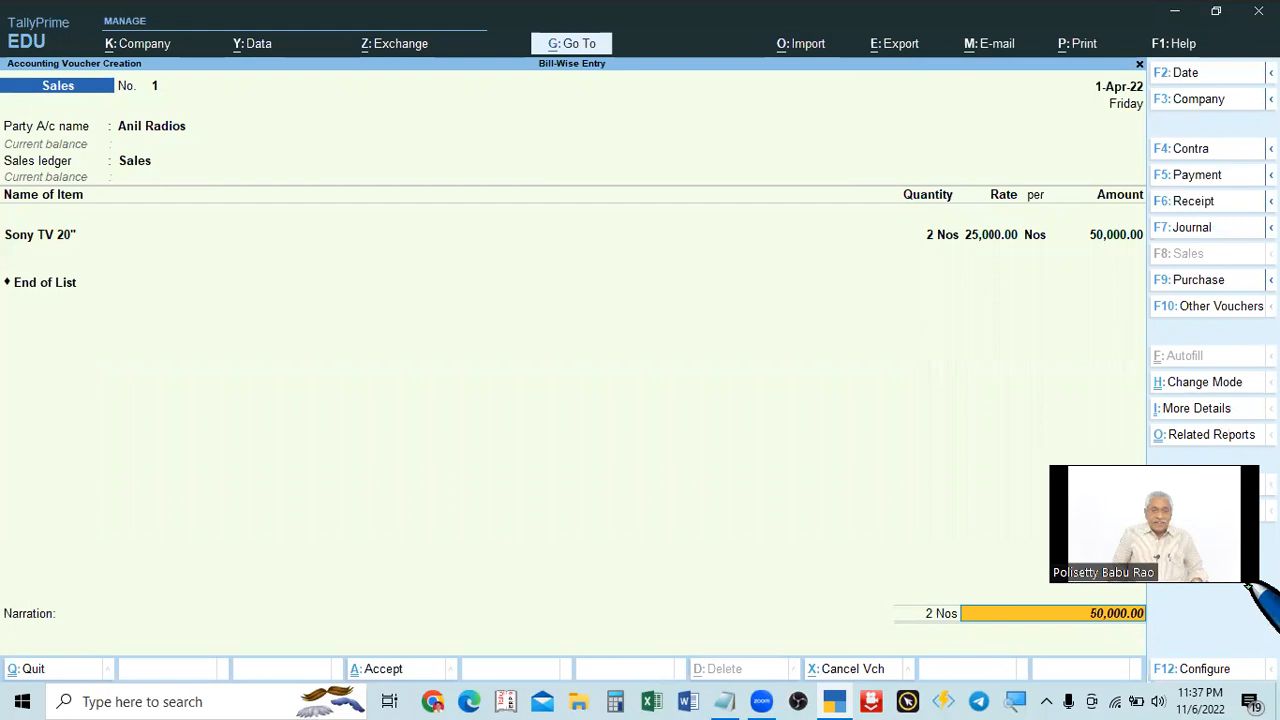
pyautogui.press('Return')
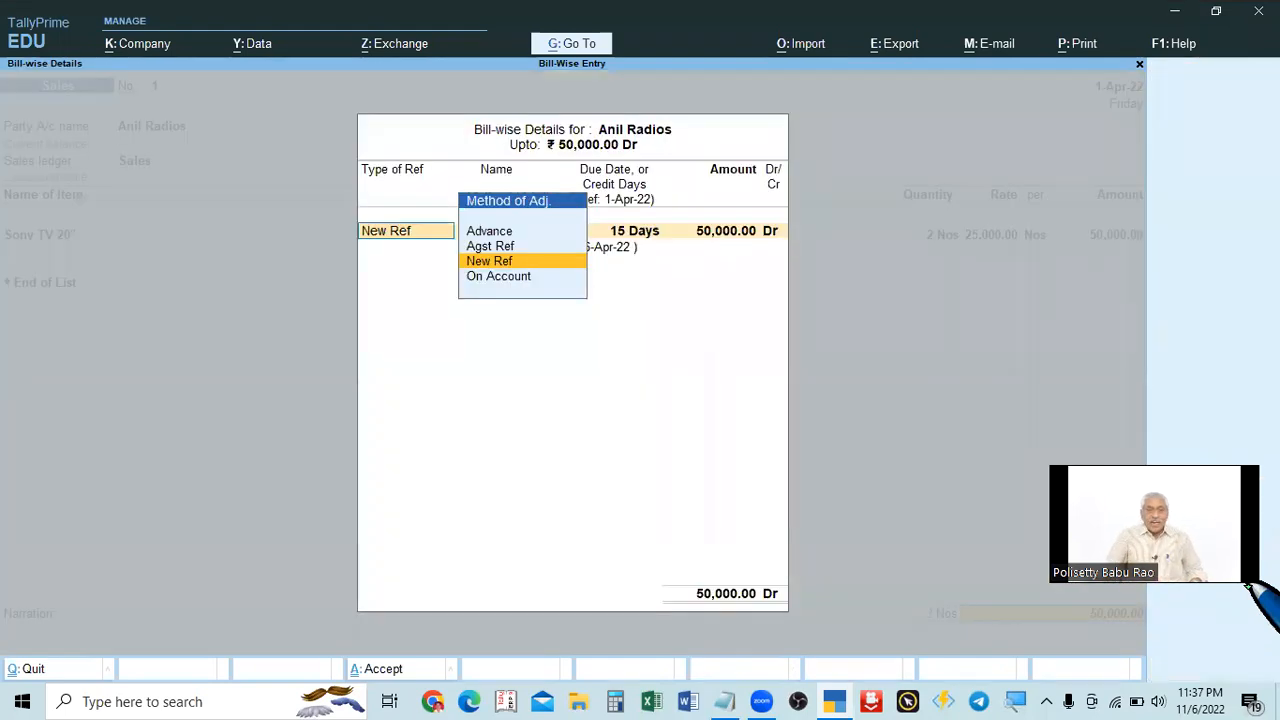
# Review the Method of Adjustment notes in Notepad, comparing them with the reference types in Bill-wise Details.
pyautogui.hotkey('alt', 'Tab')
pyautogui.hotkey('alt', 'Tab')
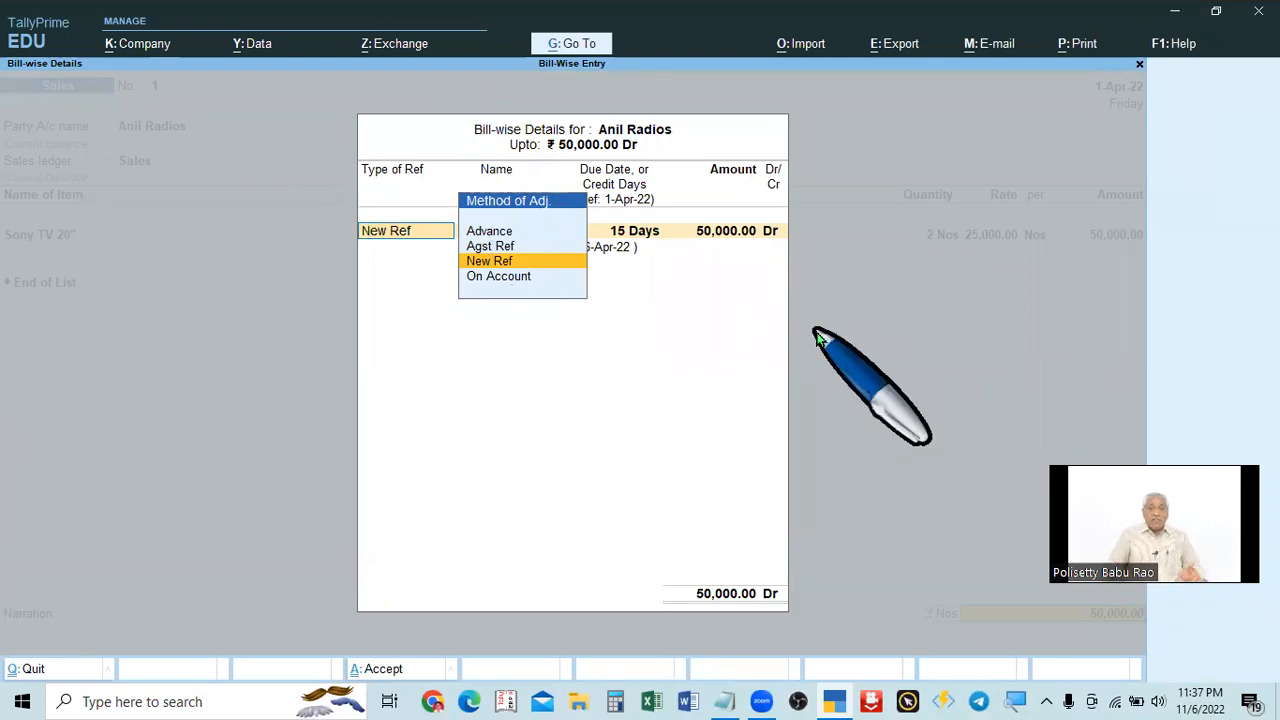
pyautogui.hotkey('alt', 'Tab')
pyautogui.scroll(11, 440, 305)
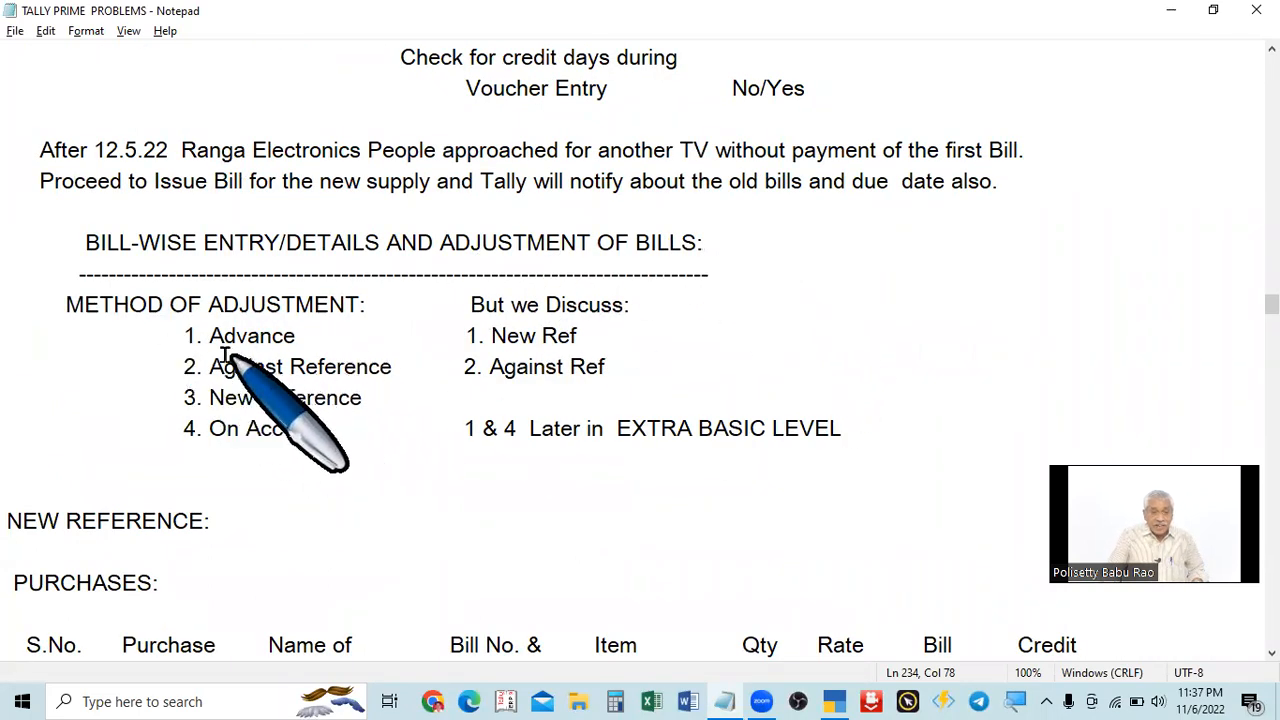
# Compare the New Ref and Against Ref methods discussed in the Notepad notes with the adjustment methods offered for the Anil Radios bill.
pyautogui.hotkey('alt', 'Tab')
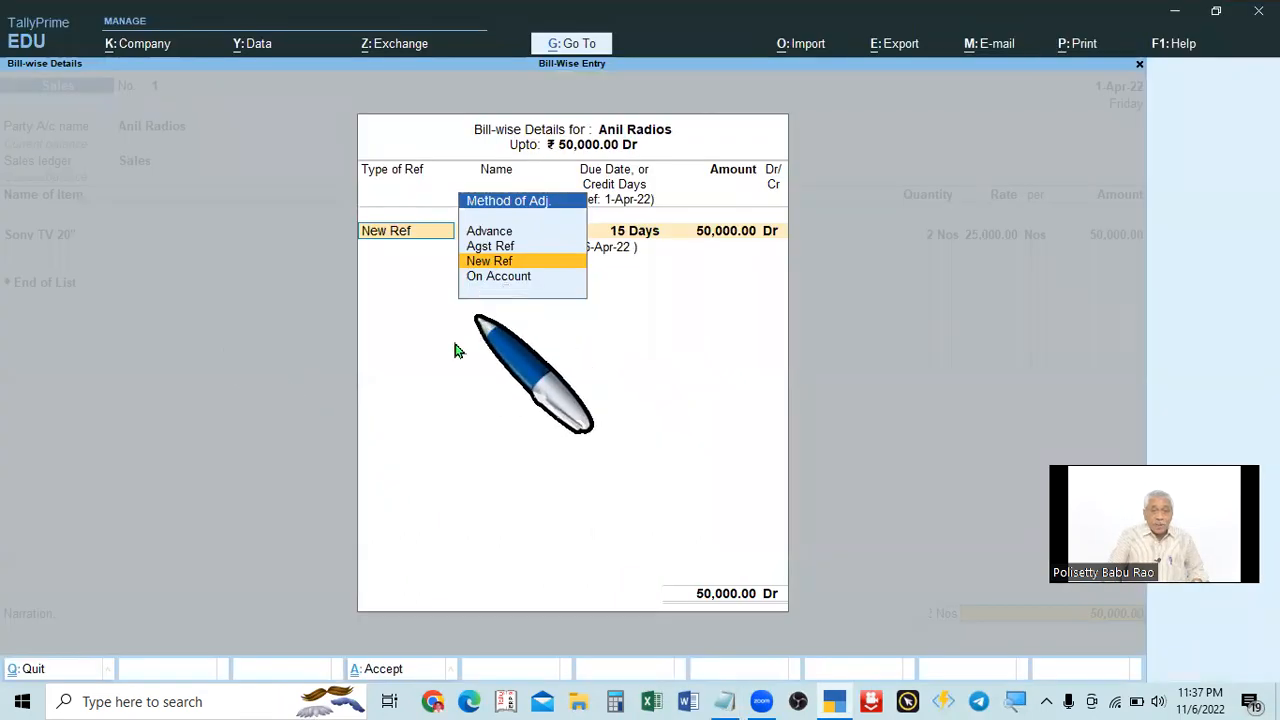
pyautogui.hotkey('alt', 'Tab')
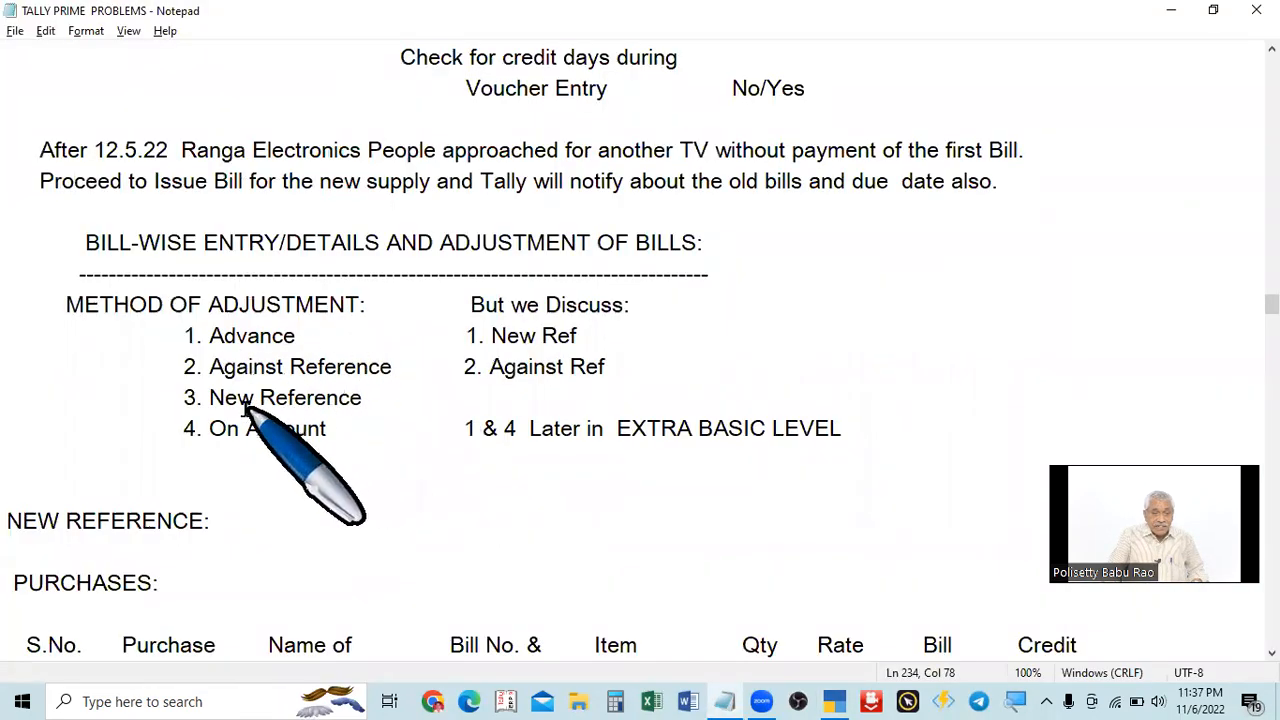
pyautogui.hotkey('alt', 'Tab')
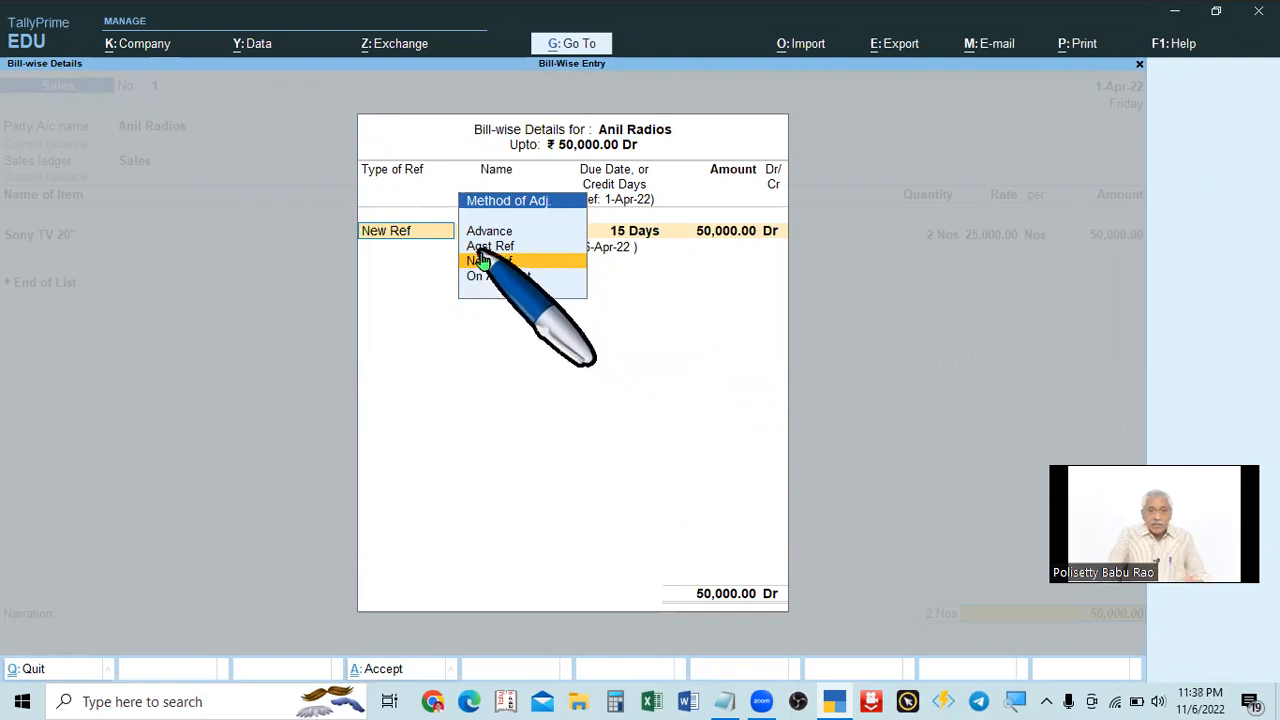
pyautogui.hotkey('alt', 'Tab')
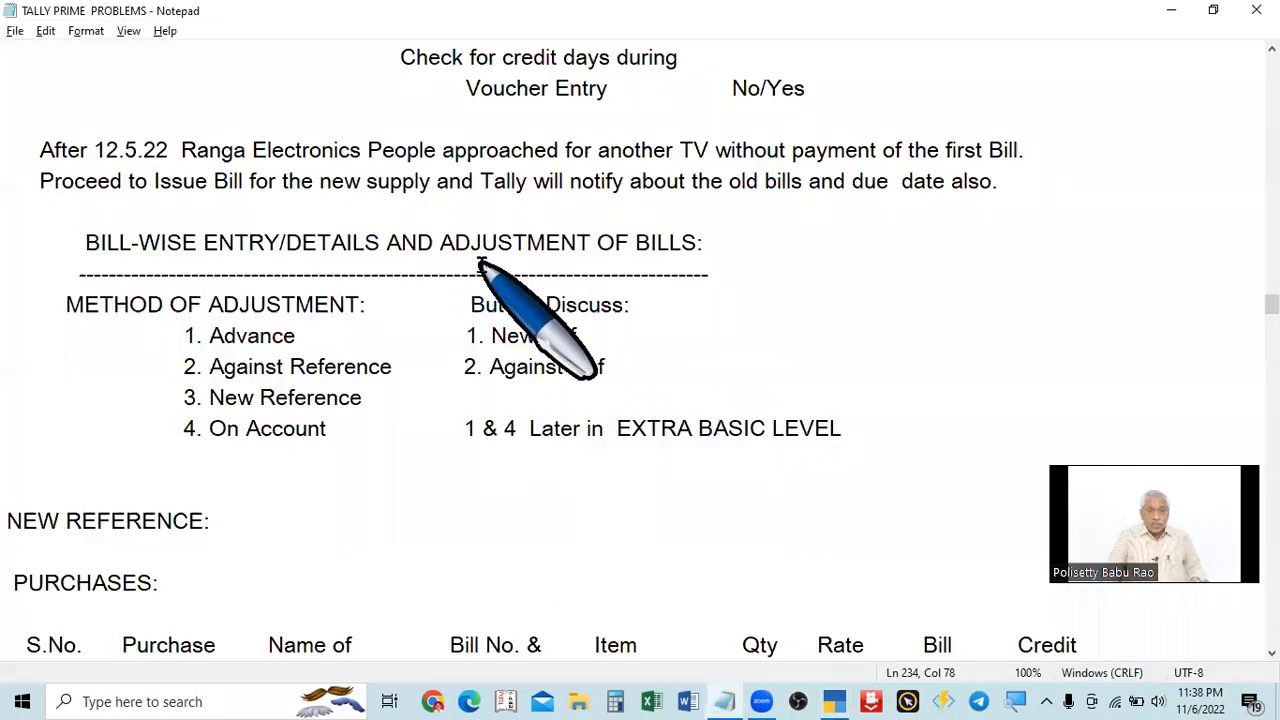
pyautogui.moveTo(479, 336); pyautogui.dragTo(597, 367)
pyautogui.click(606, 367)
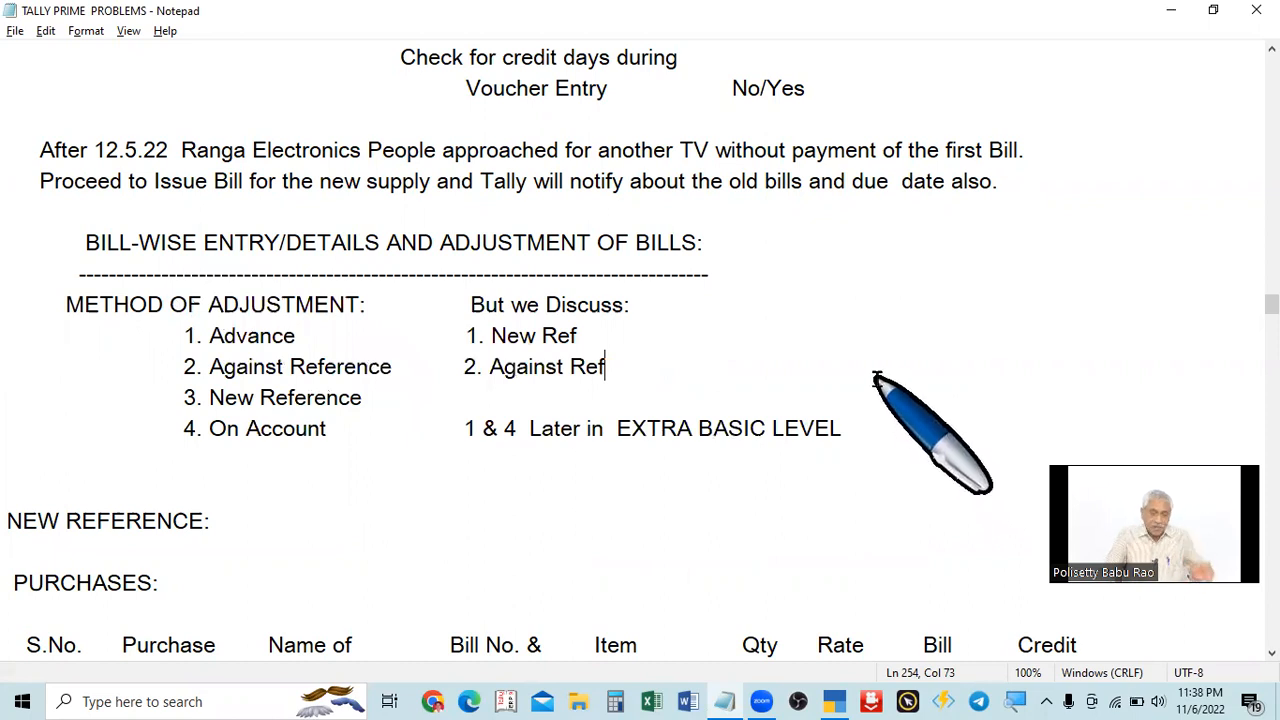
pyautogui.hotkey('alt', 'Tab')
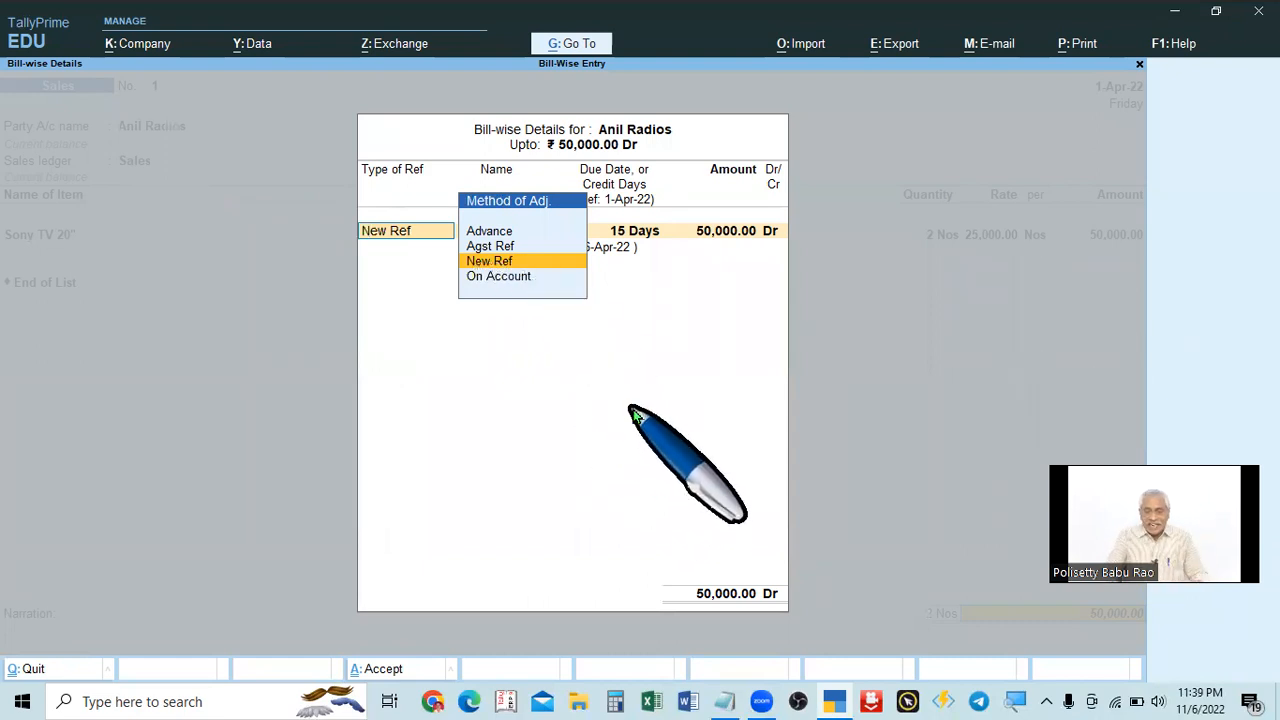
# Record the Anil Radios bill as New Ref 1, using the 10 credit days given for the first sale in Notepad.
pyautogui.press('Return')
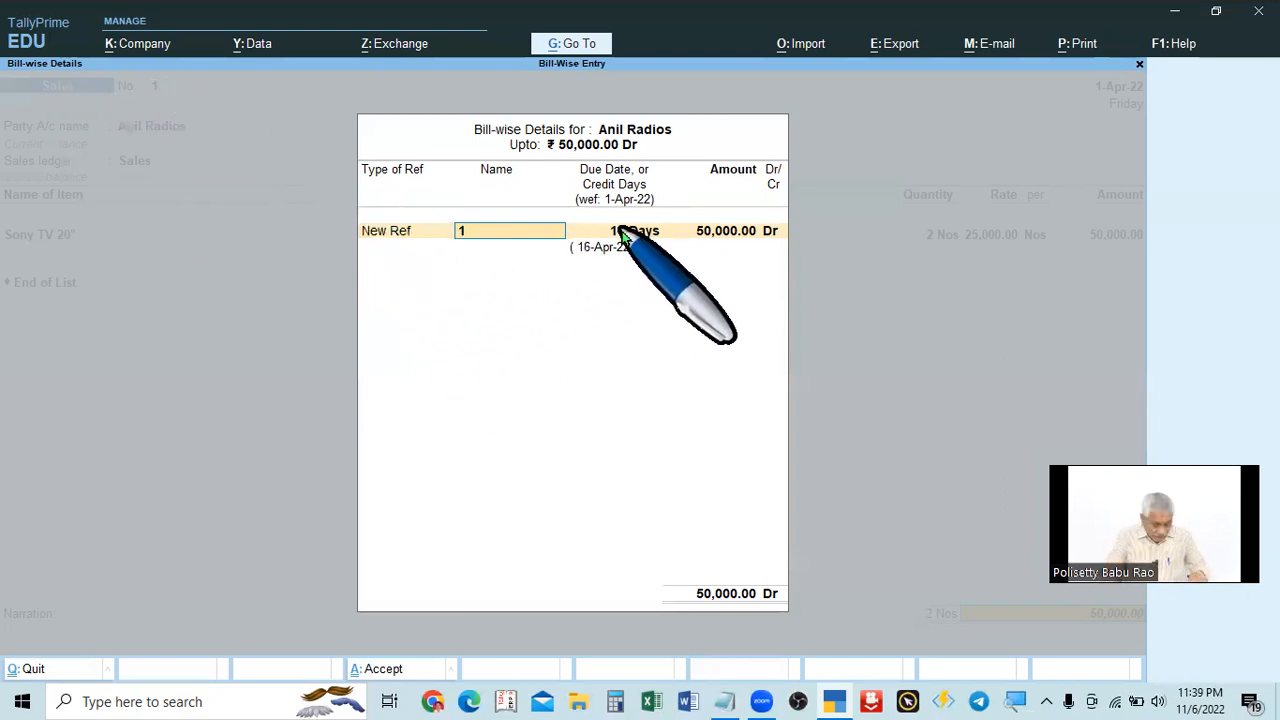
pyautogui.hotkey('alt', 'Tab')
pyautogui.hotkey('alt', 'Tab')
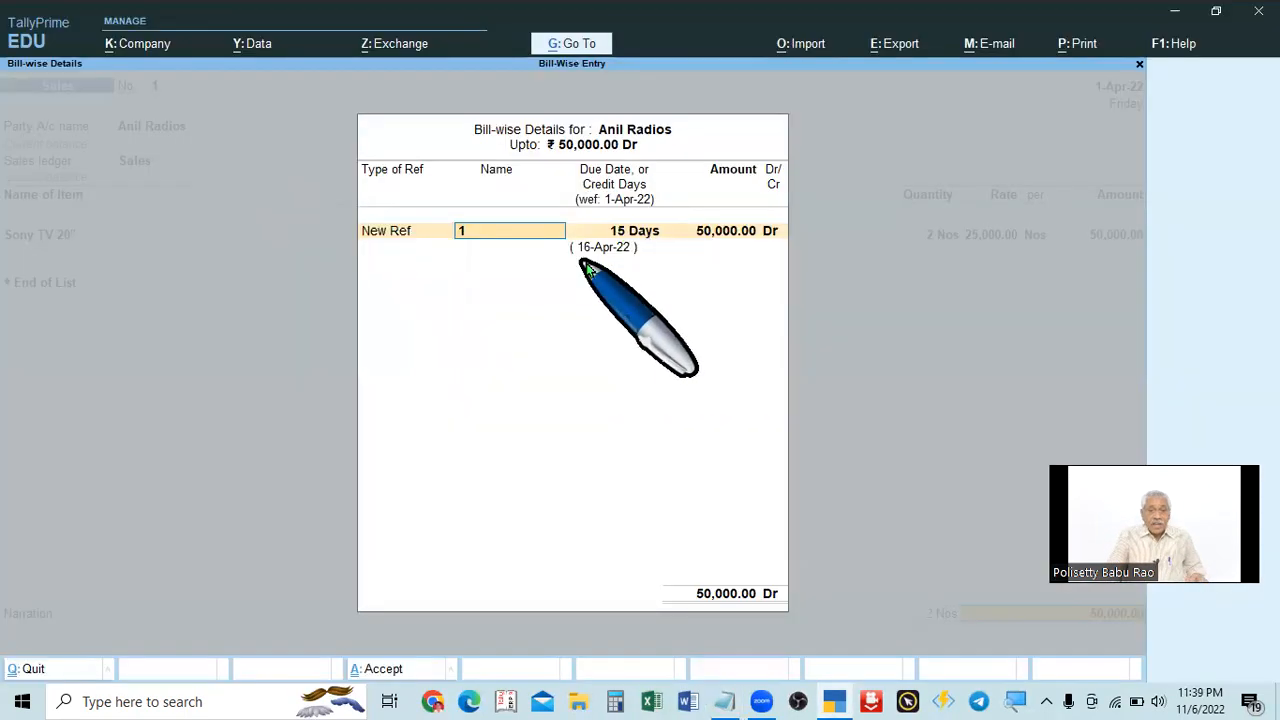
pyautogui.hotkey('alt', 'Tab')
pyautogui.scroll(-5, 600, 280)
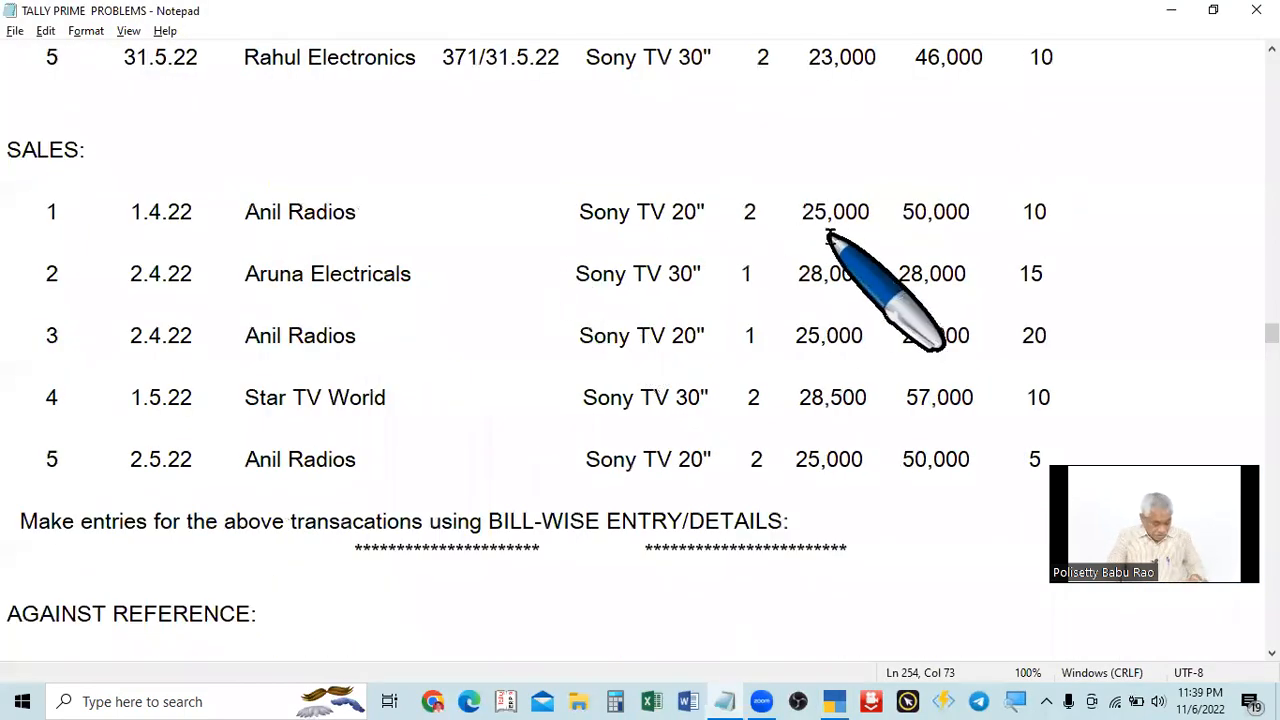
pyautogui.hotkey('alt', 'Tab')
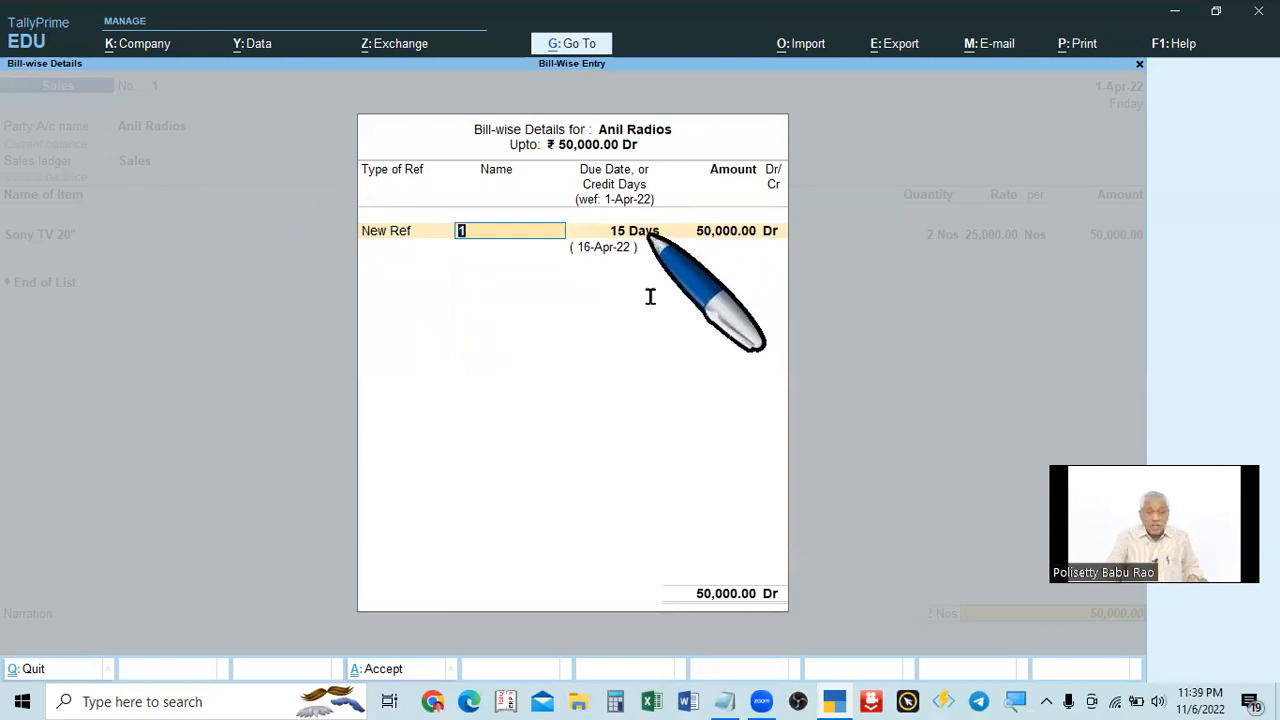
pyautogui.hotkey('alt', 'Tab')
pyautogui.moveTo(1024, 213); pyautogui.dragTo(1057, 211)
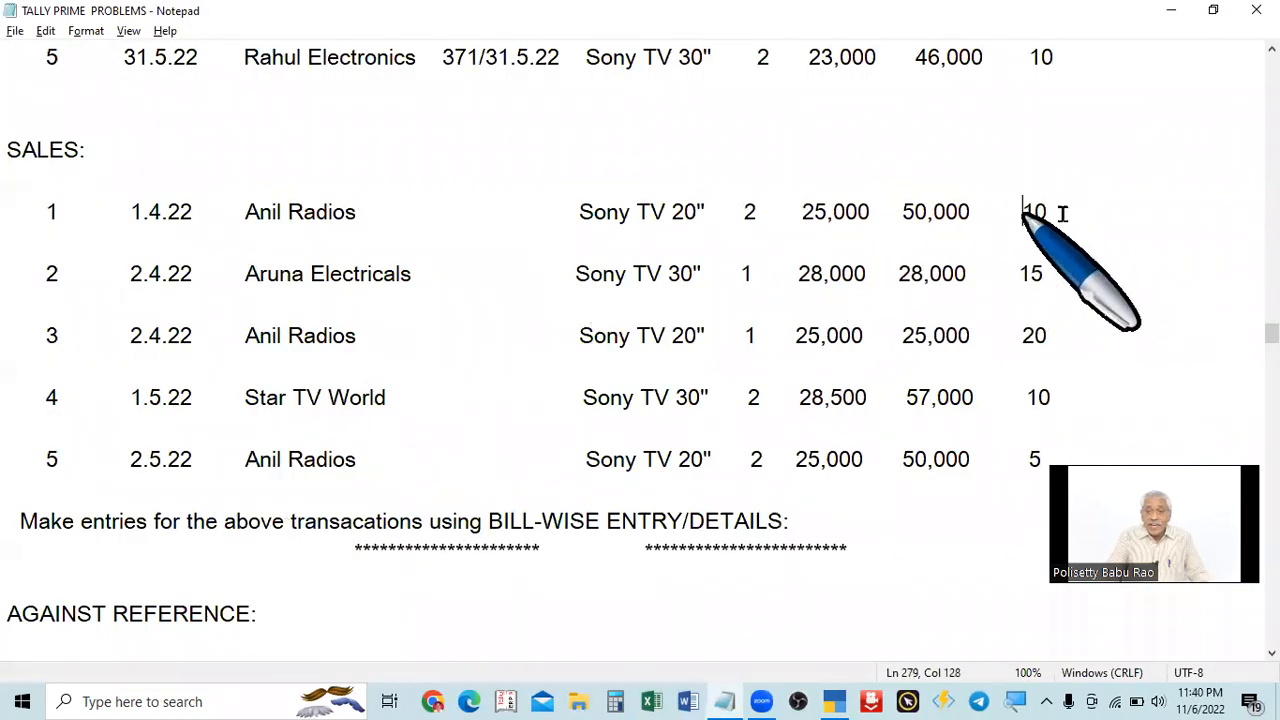
pyautogui.hotkey('alt', 'Tab')
pyautogui.press('Return')
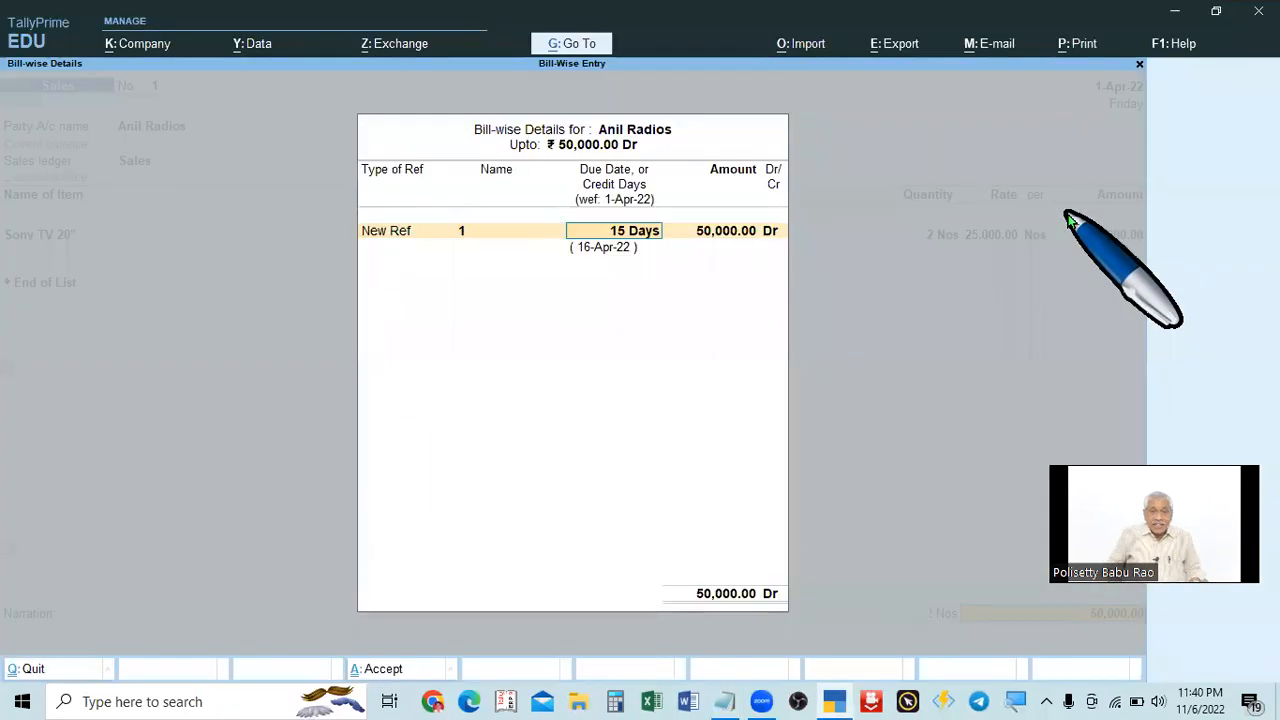
pyautogui.write('10')
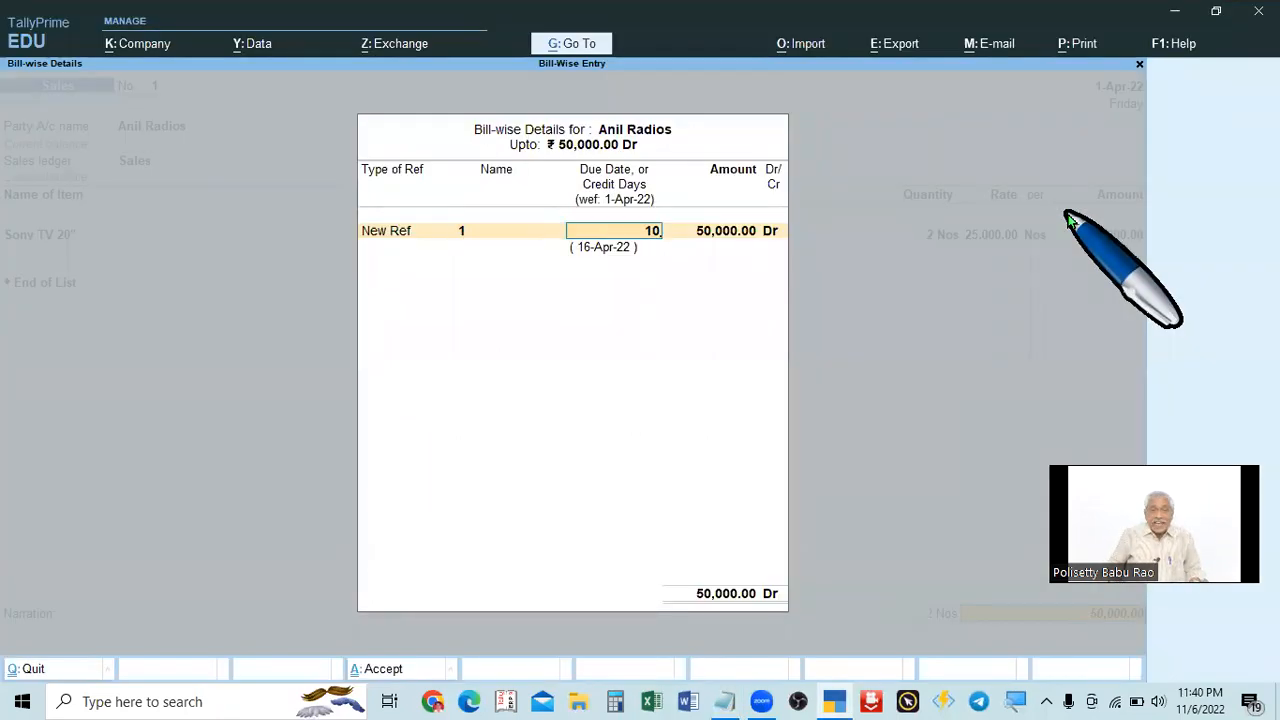
pyautogui.press('Return')
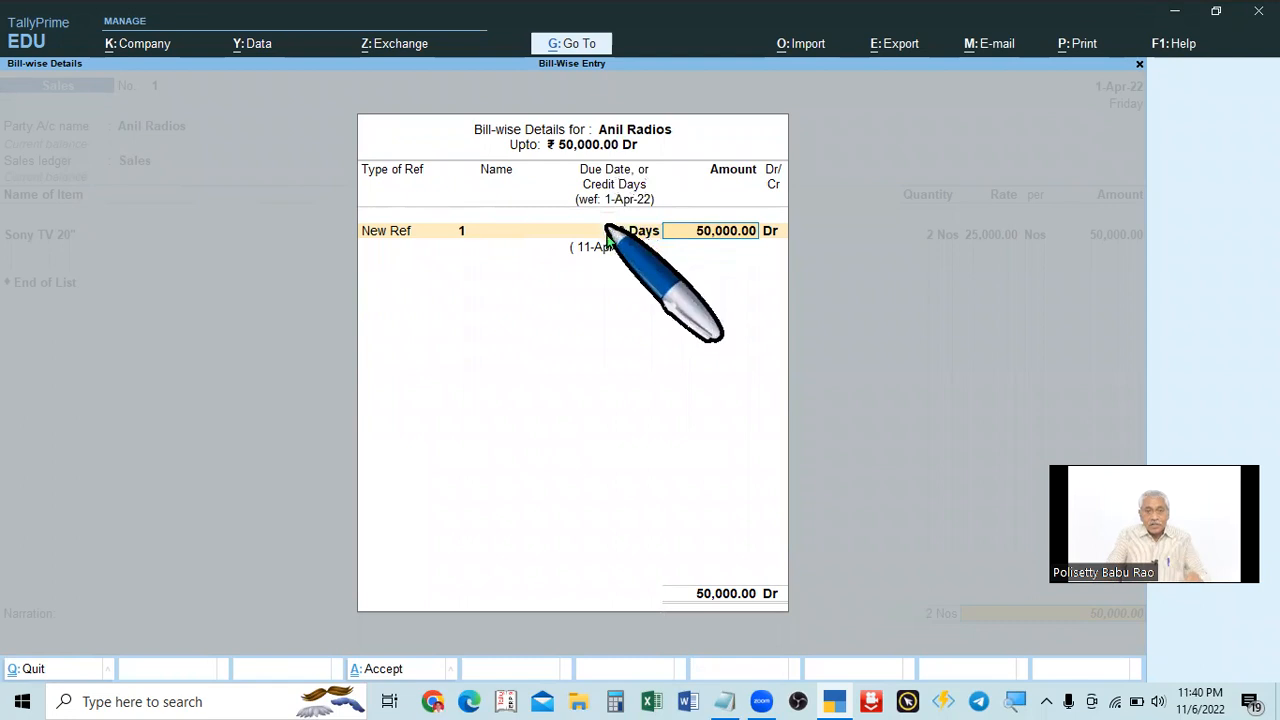
# Try to enter the Anil Radios bill's due date as 11.4 instead of credit days, and restore the period to 10 days.
pyautogui.click(639, 233)
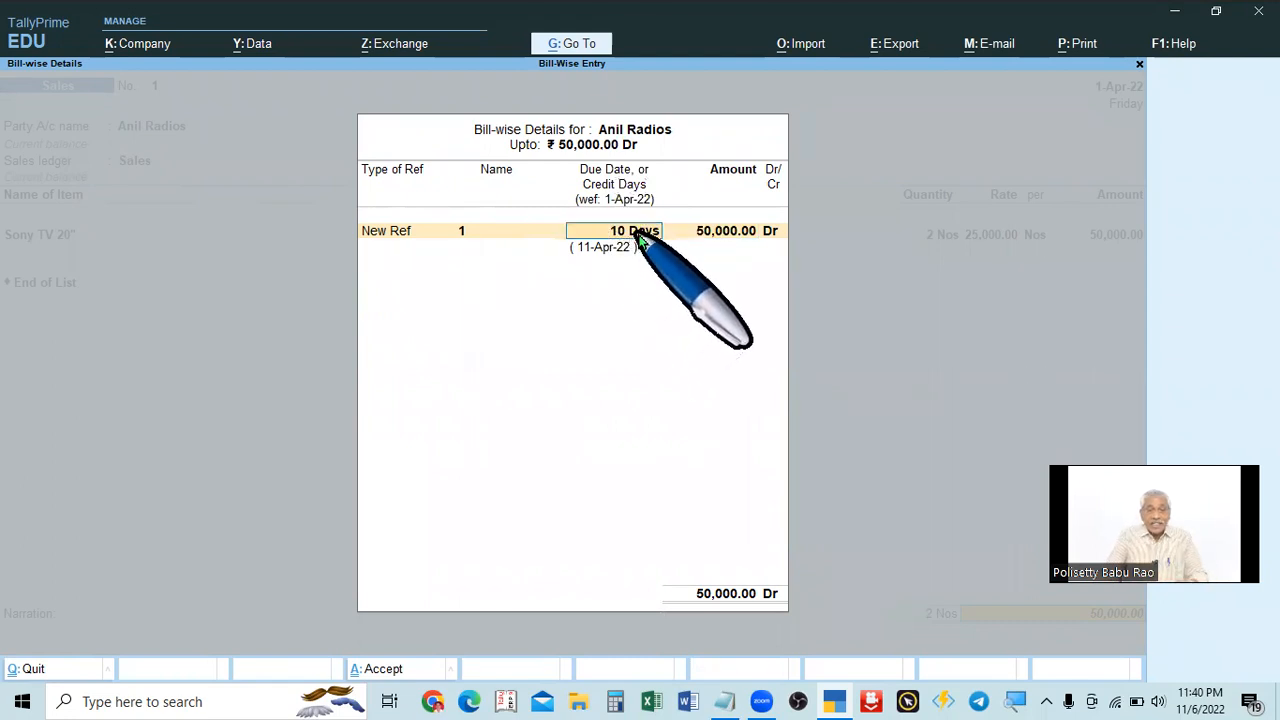
pyautogui.write('10')
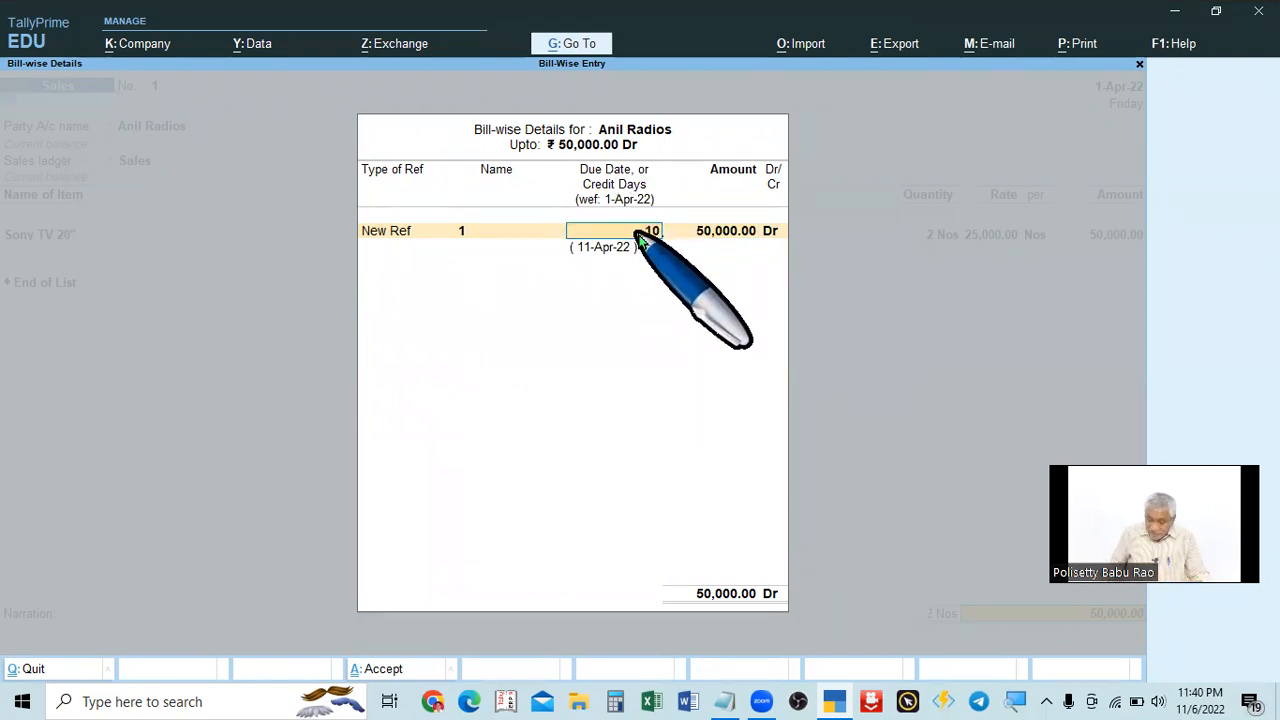
pyautogui.press('Return')
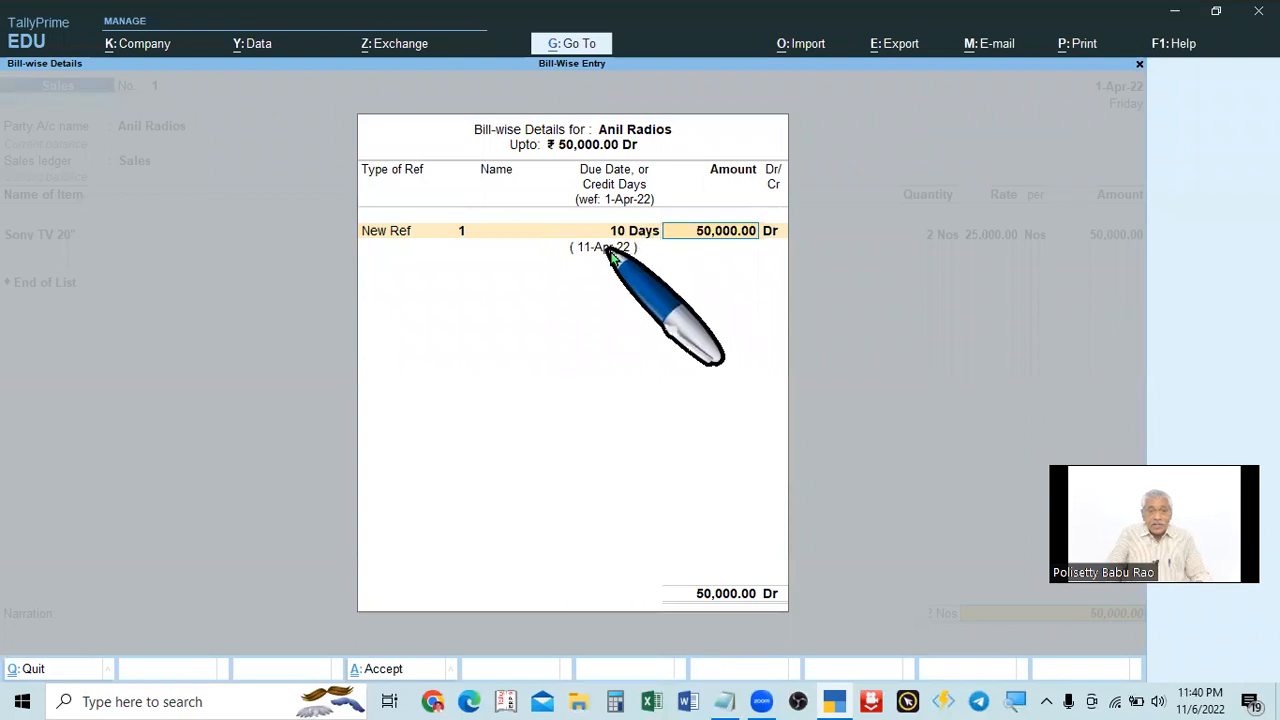
pyautogui.click(622, 236)
pyautogui.write('11.4')
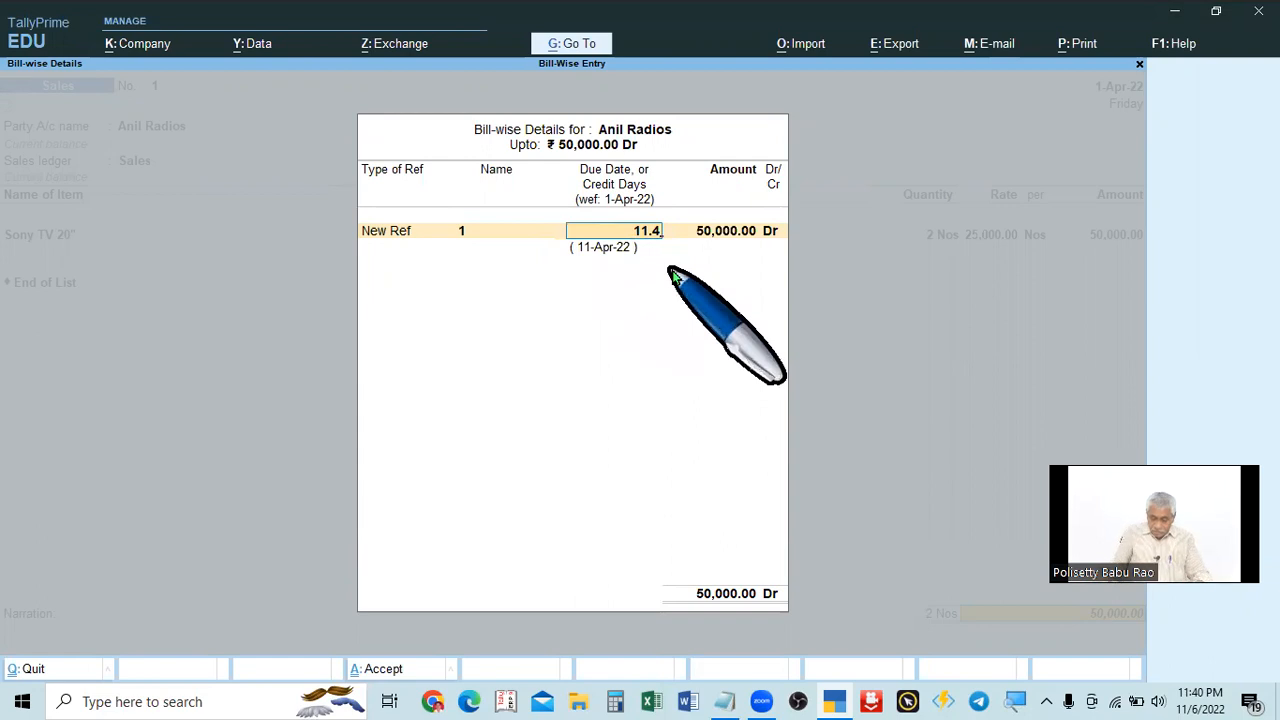
pyautogui.press('BackSpace')
pyautogui.press('BackSpace')
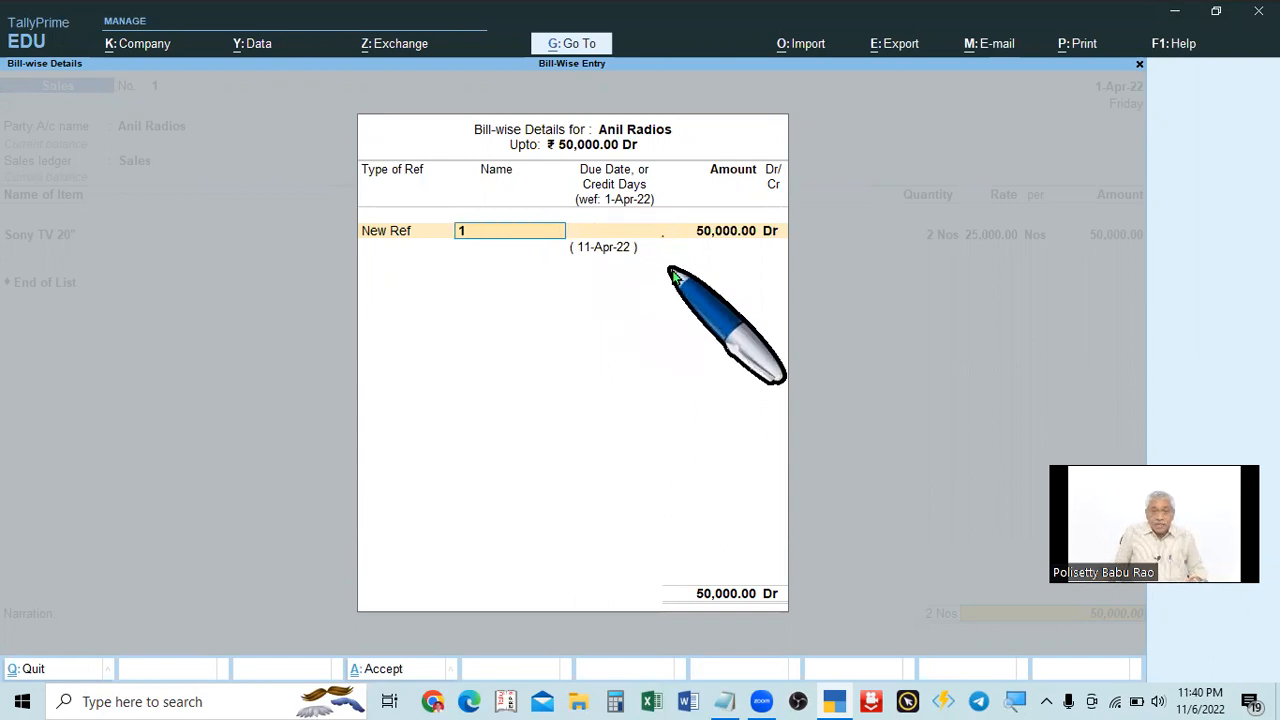
pyautogui.press('Return')
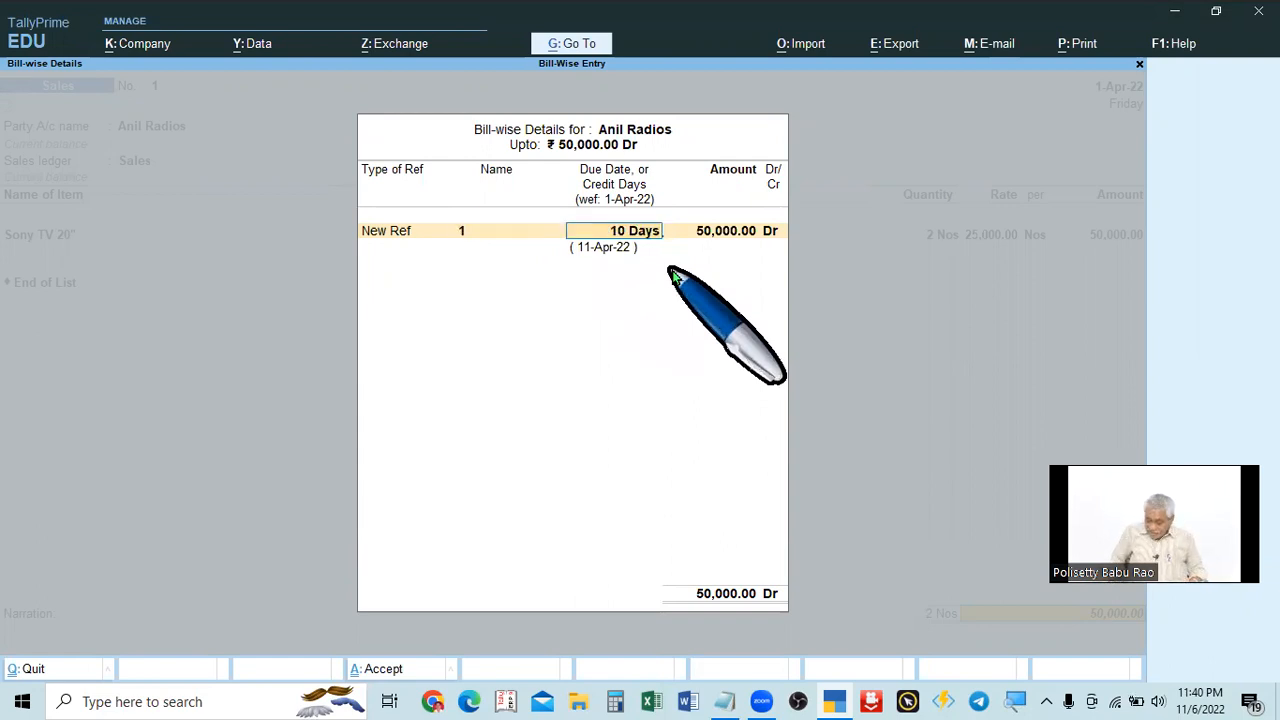
pyautogui.write('11.4')
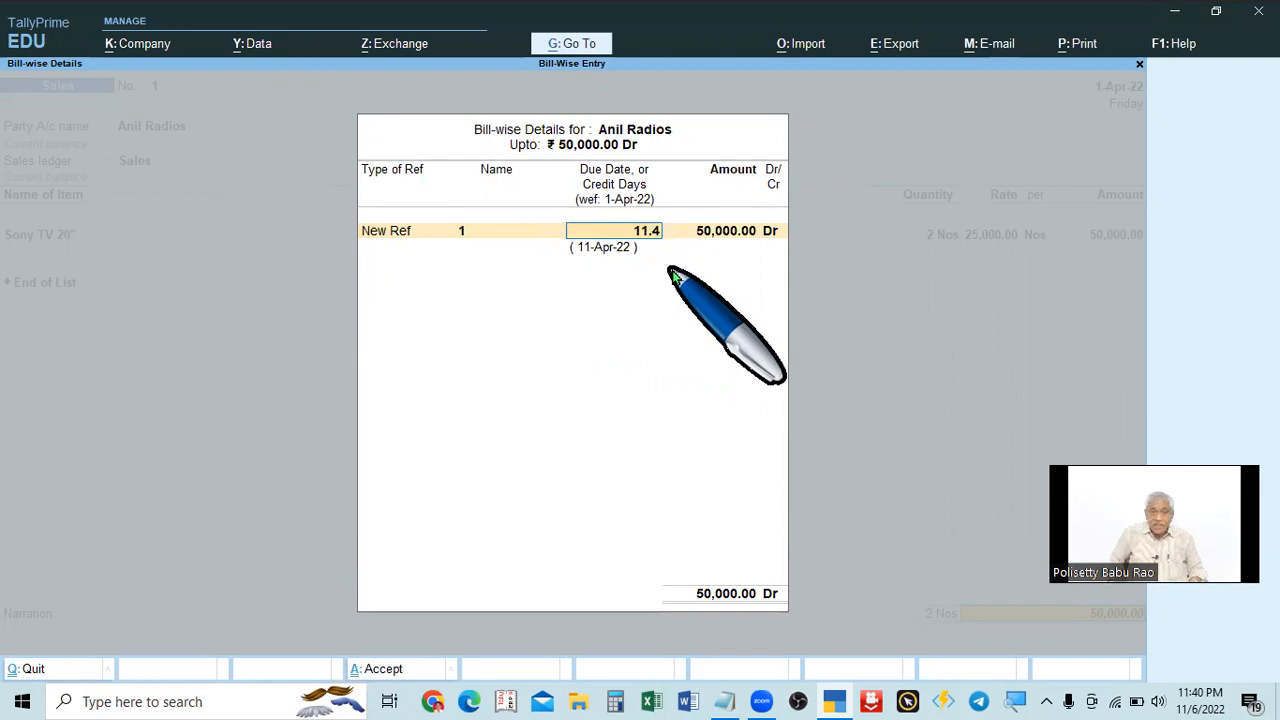
pyautogui.press('BackSpace')
pyautogui.press('BackSpace')
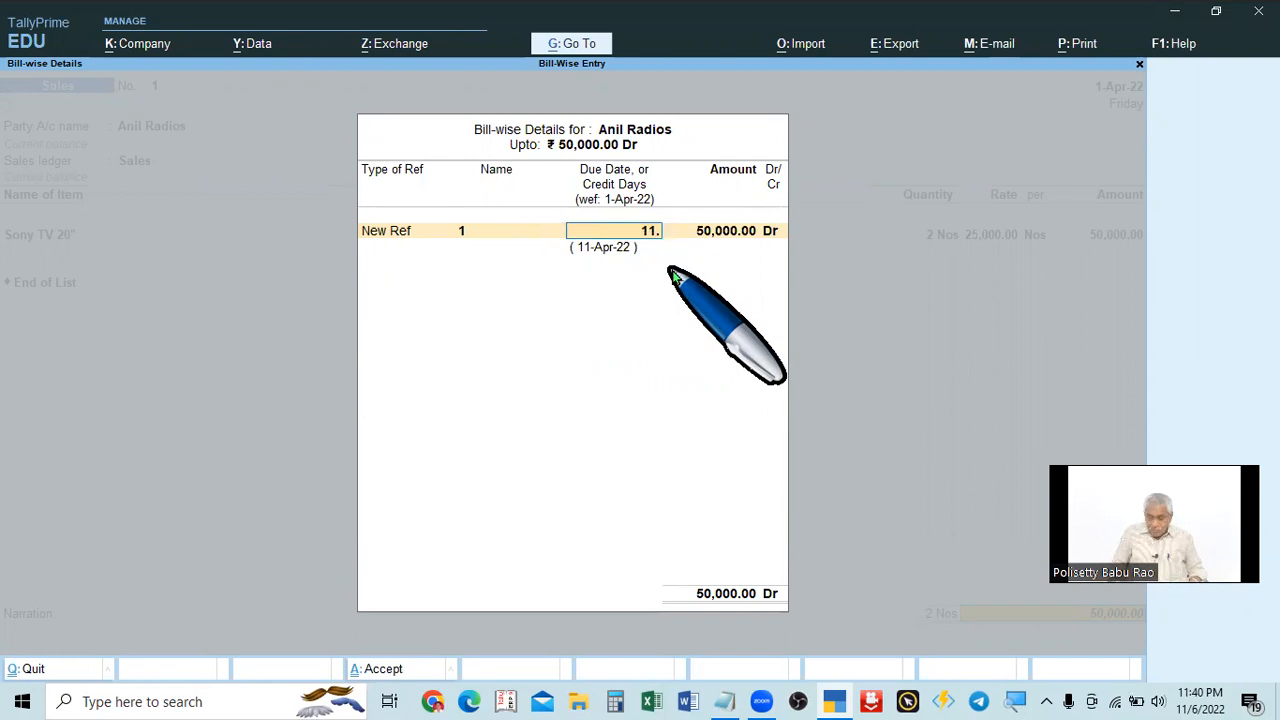
pyautogui.write('arp')
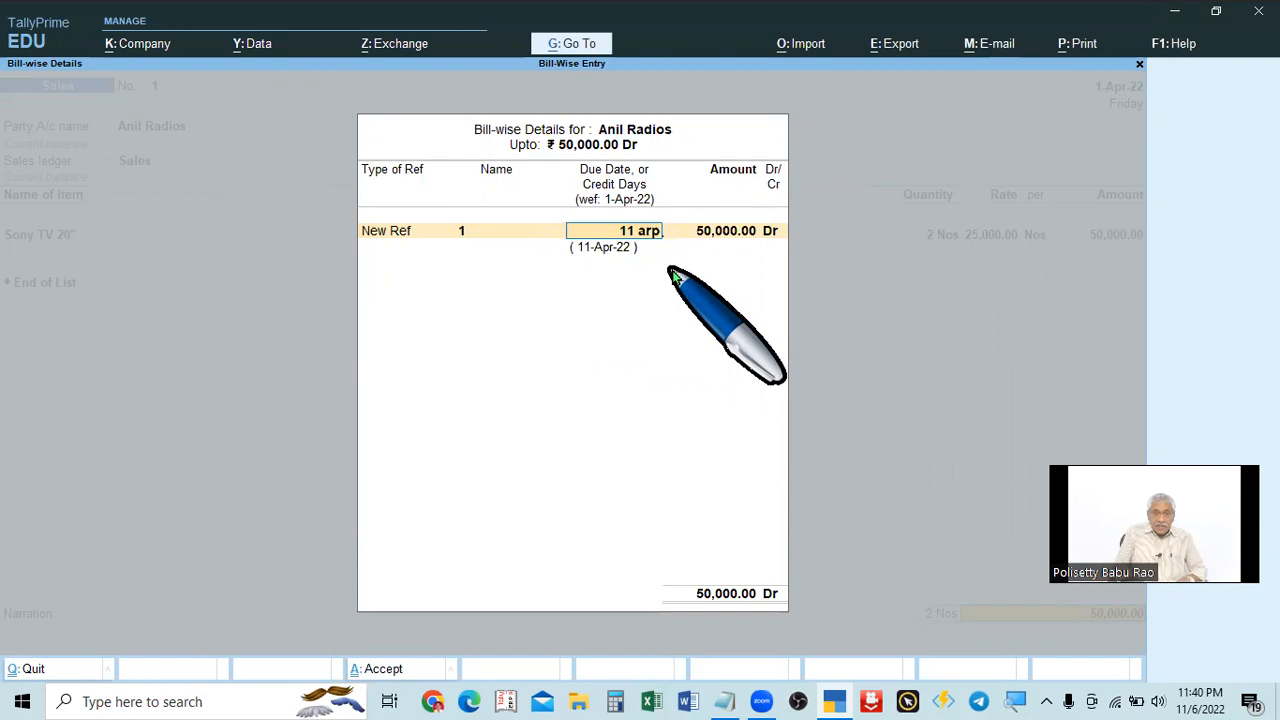
pyautogui.press('BackSpace')
pyautogui.press('BackSpace')
pyautogui.press('BackSpace')
pyautogui.press('BackSpace')
pyautogui.press('BackSpace')
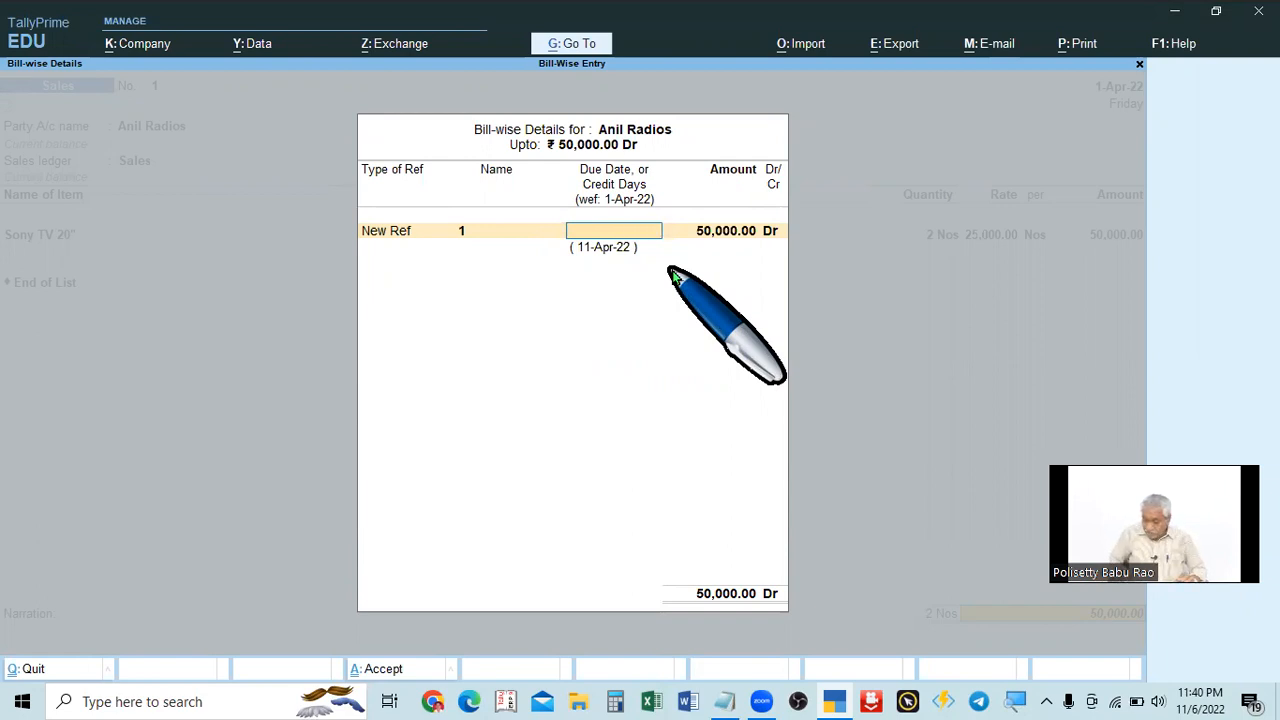
pyautogui.write('0')
pyautogui.press('Return')
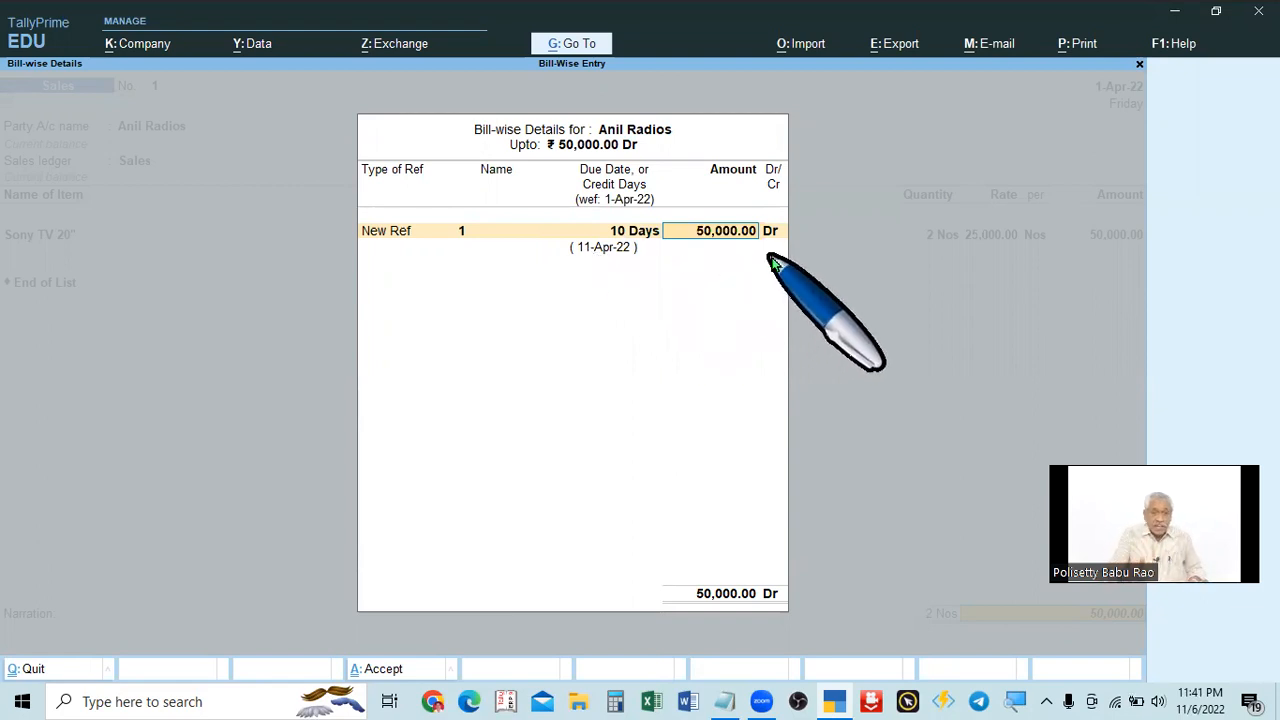
# Recheck the sale's credit days in Notepad, accept the 50,000 Dr bill allocation and save the sales voucher without a narration.
pyautogui.hotkey('alt', 'Tab')
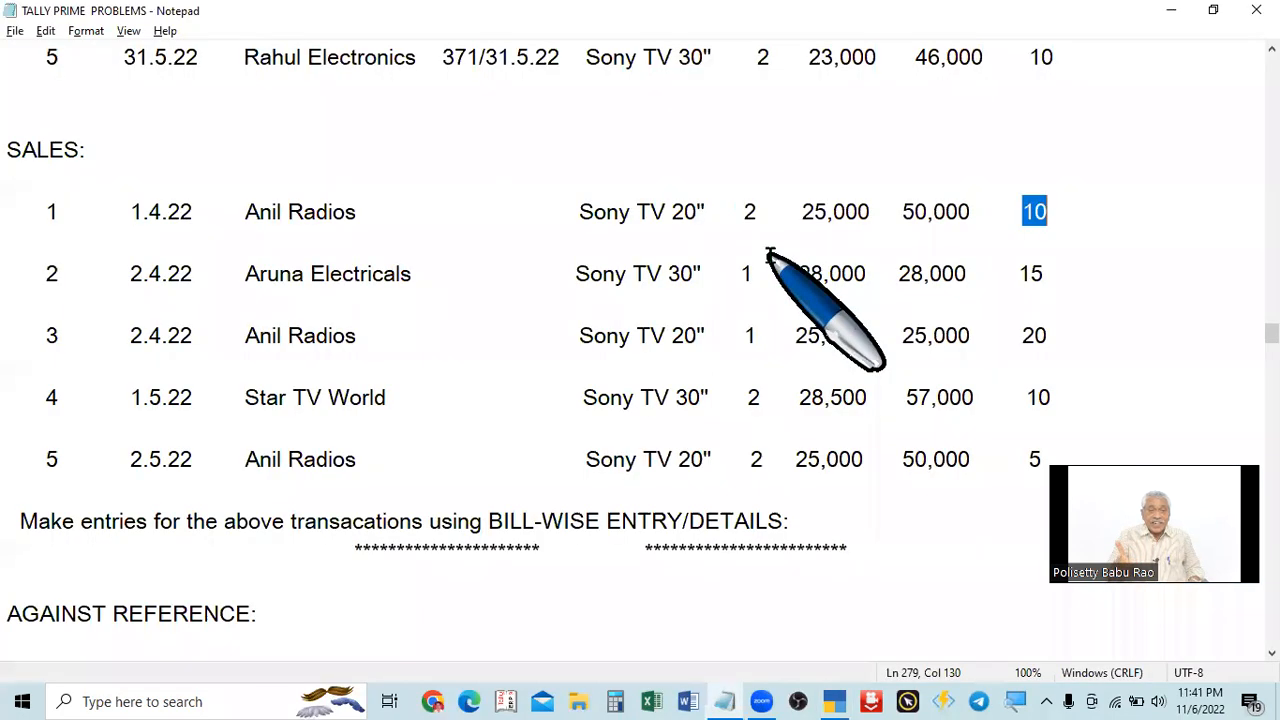
pyautogui.hotkey('alt', 'Tab')
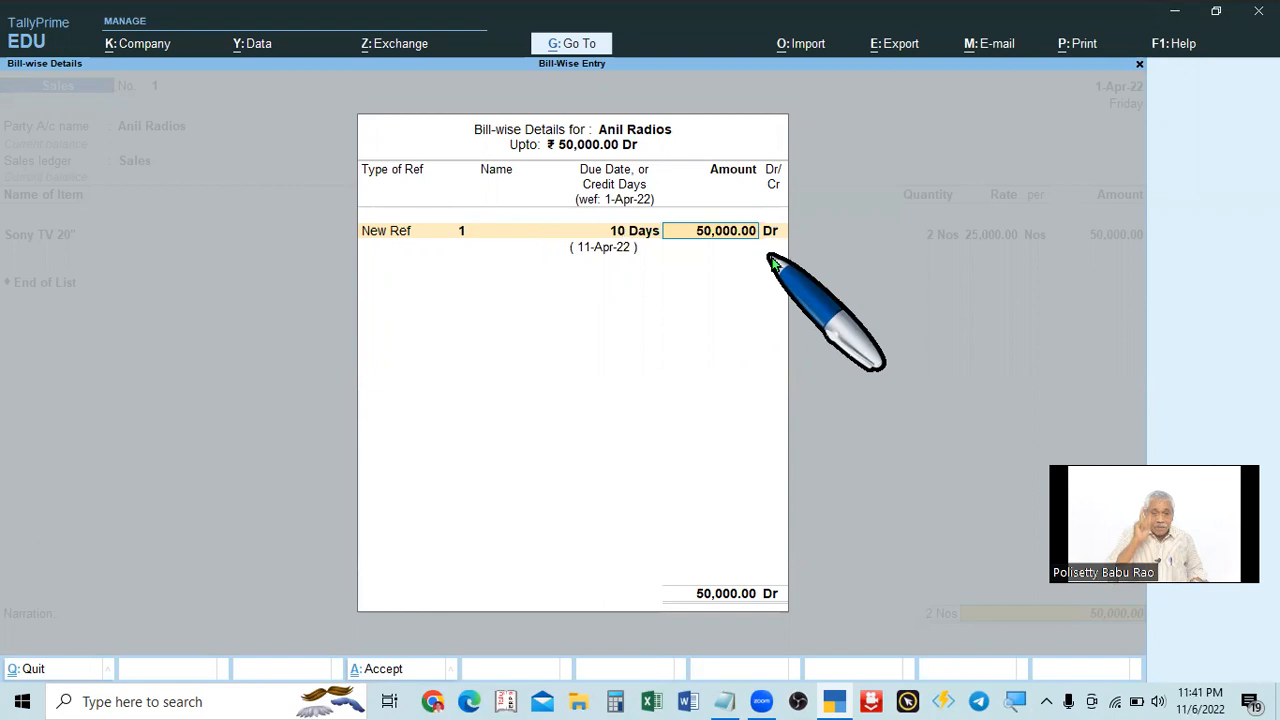
pyautogui.press('Return')
pyautogui.press('Return')
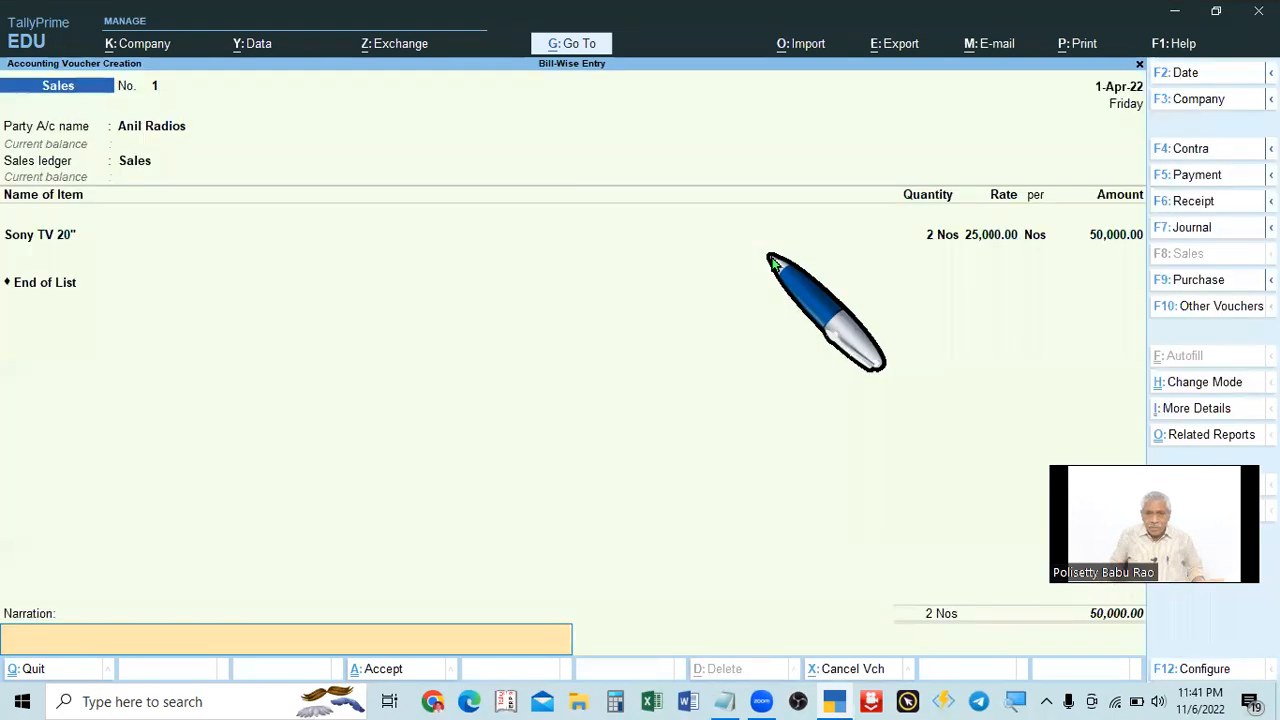
pyautogui.press('Return')
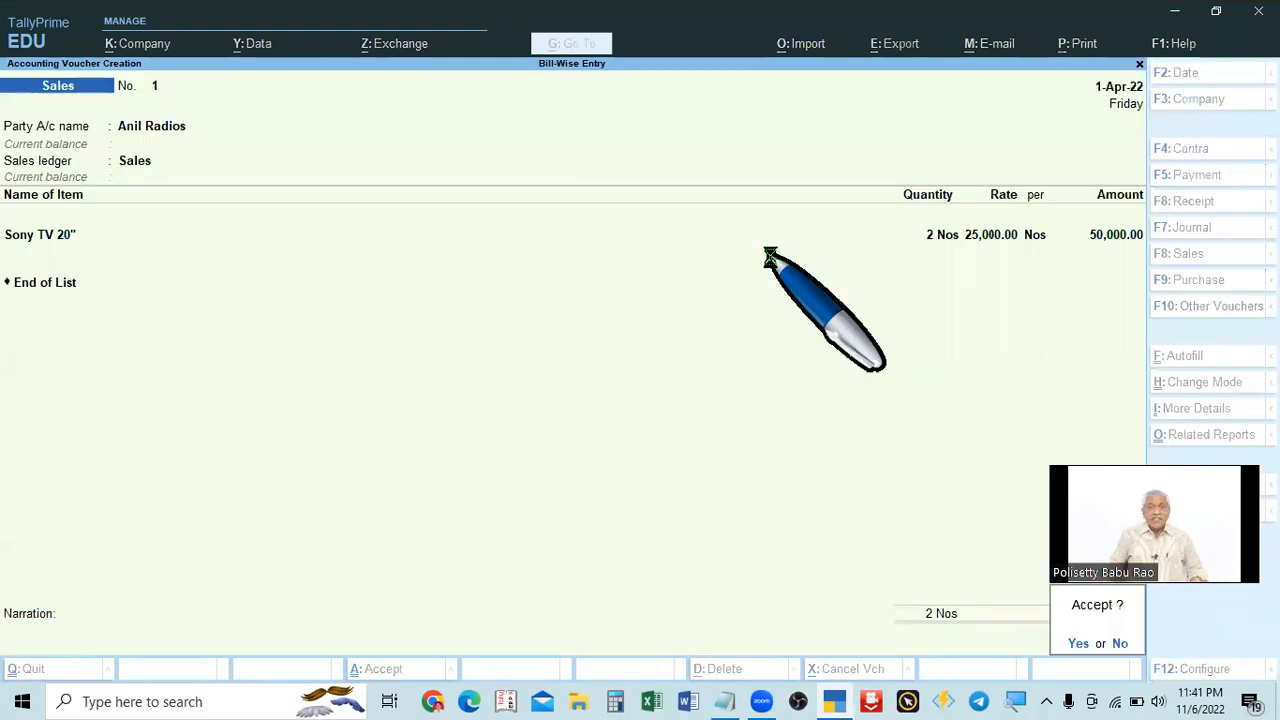
pyautogui.press('Return')
# Look up the purchases table in Notepad and switch voucher entry from Sales to Purchase for the first purchase of 1.4.22.
pyautogui.hotkey('alt', 'Tab')
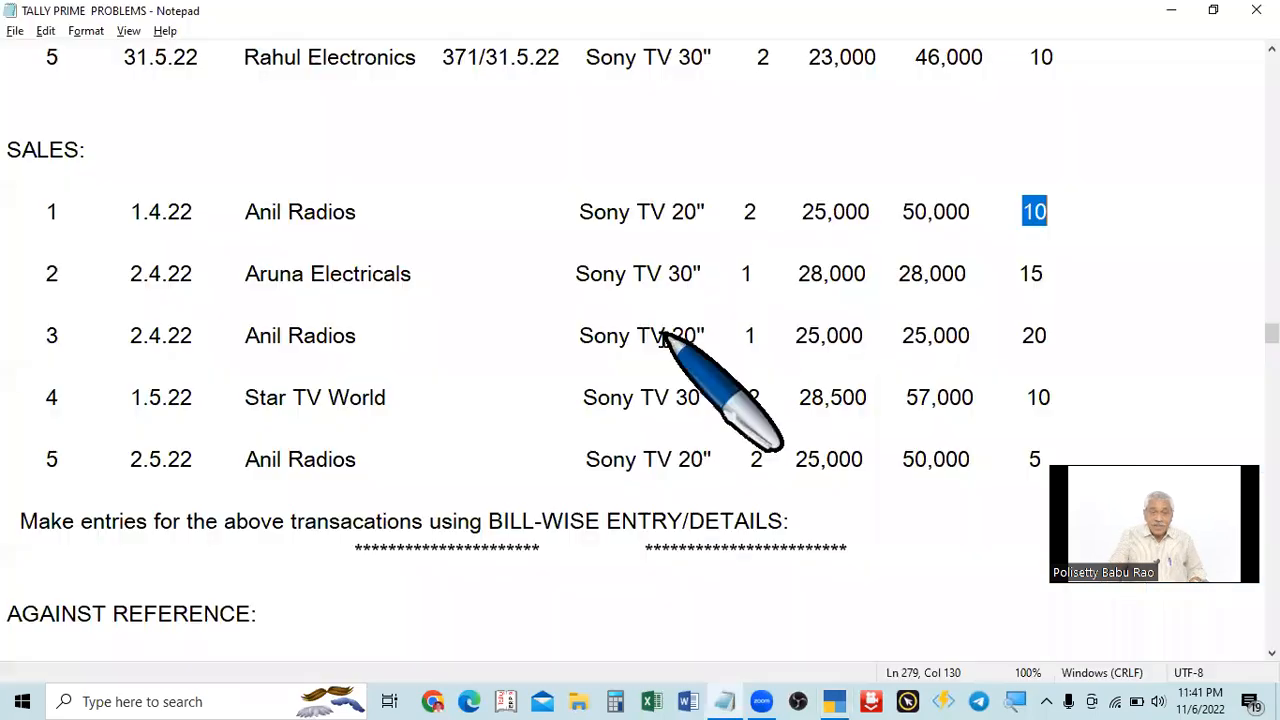
pyautogui.scroll(5, 943, 330)
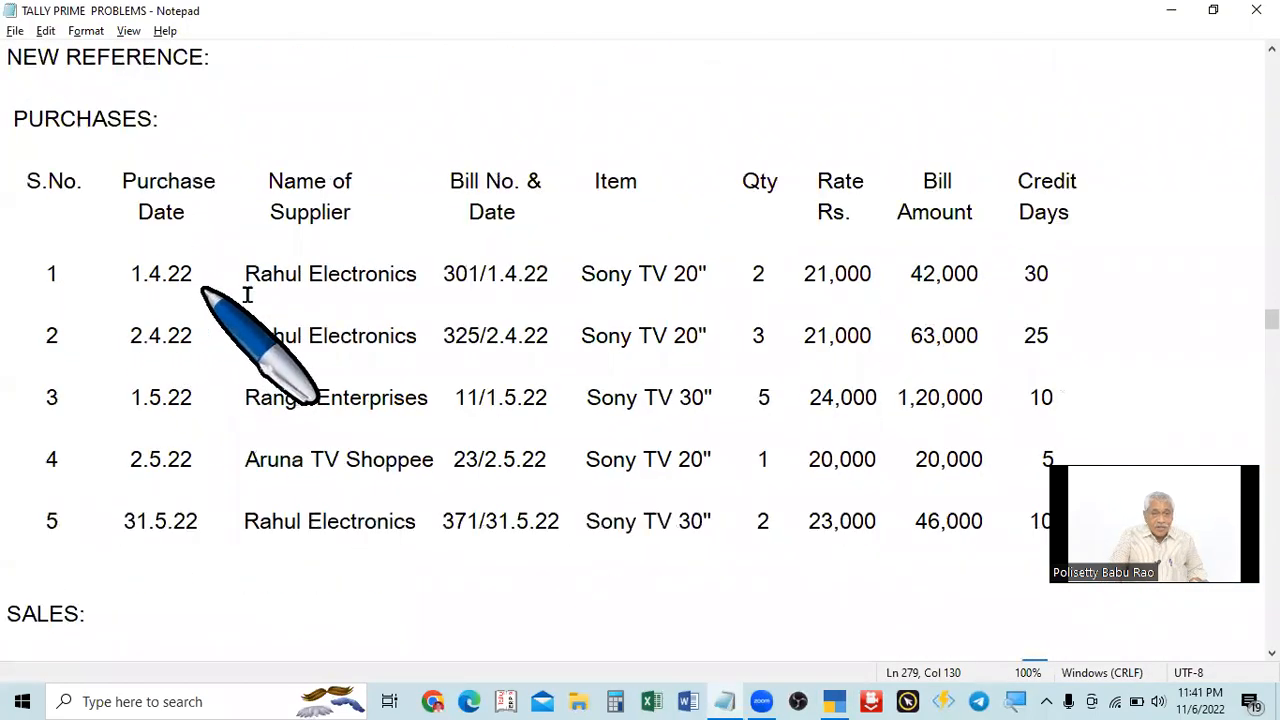
pyautogui.hotkey('alt', 'Tab')
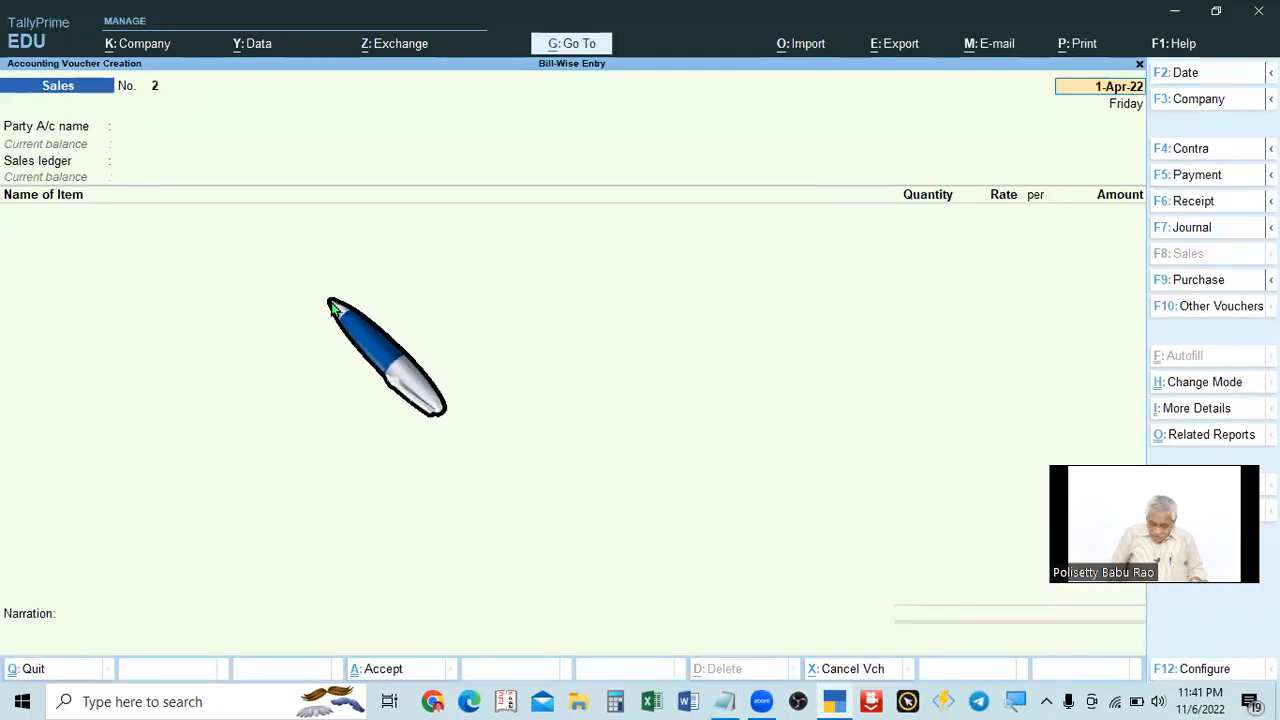
pyautogui.write('9')
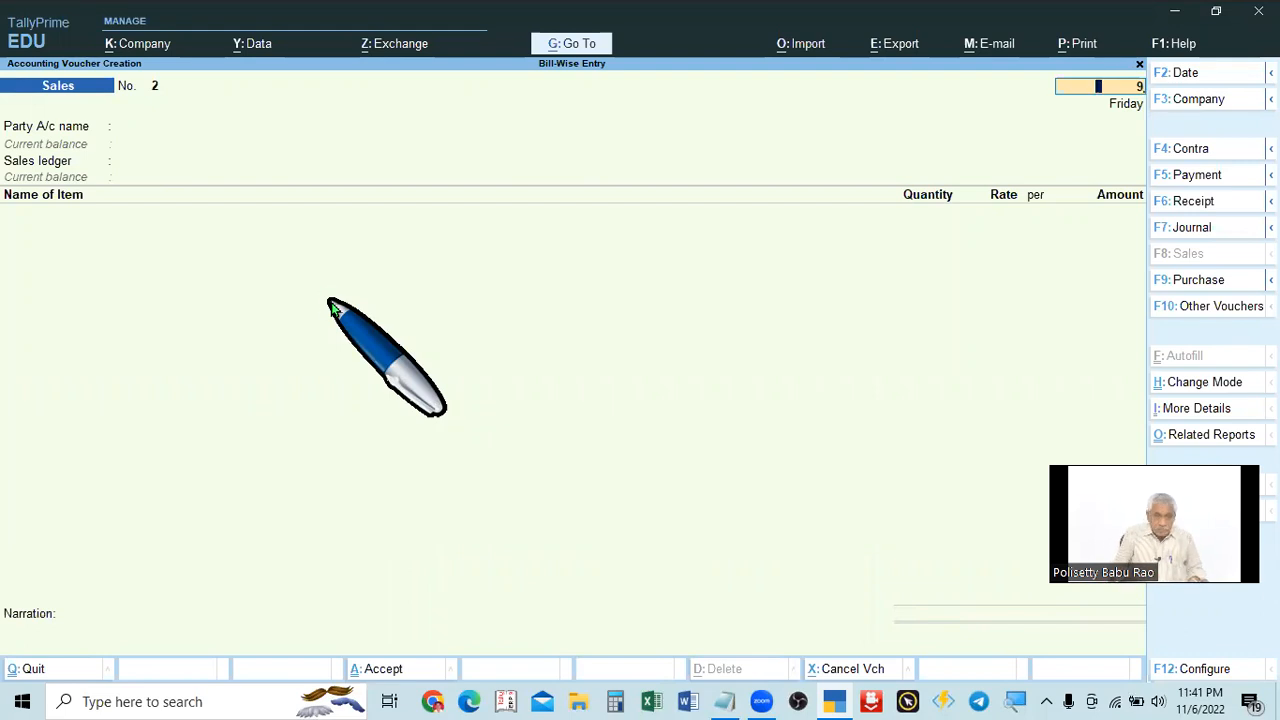
pyautogui.press('F9')
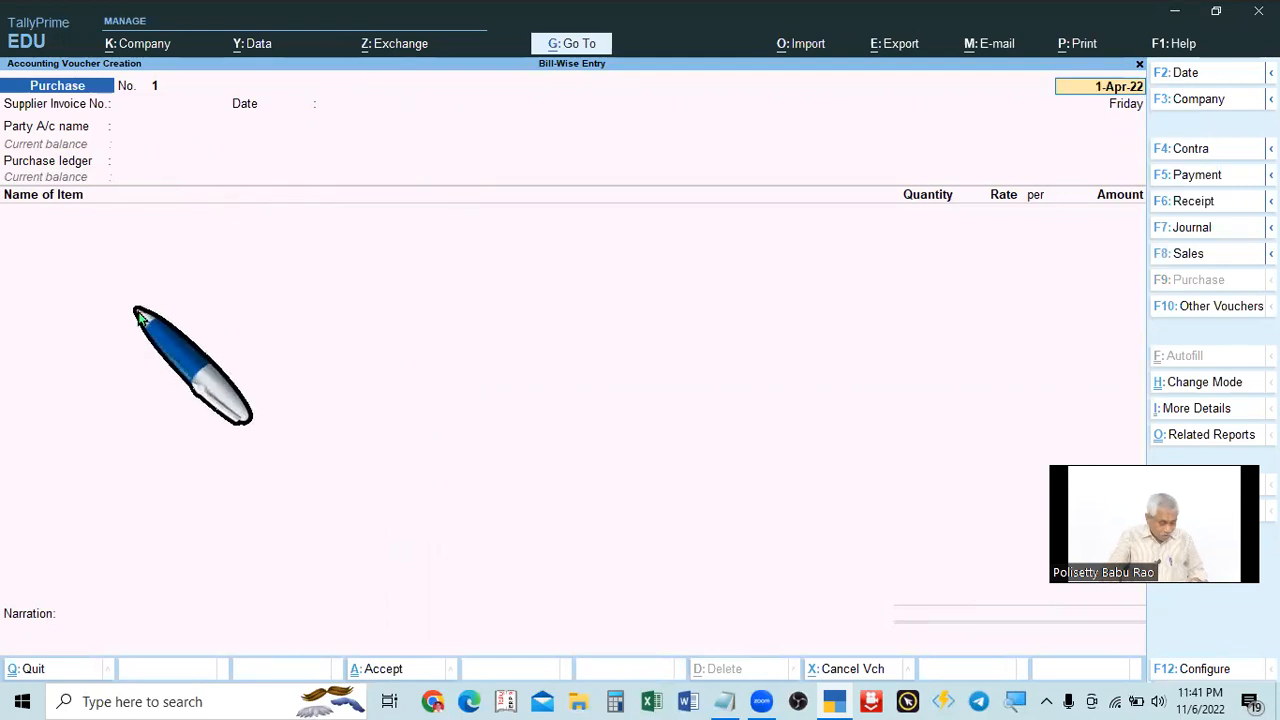
pyautogui.hotkey('alt', 'Tab')
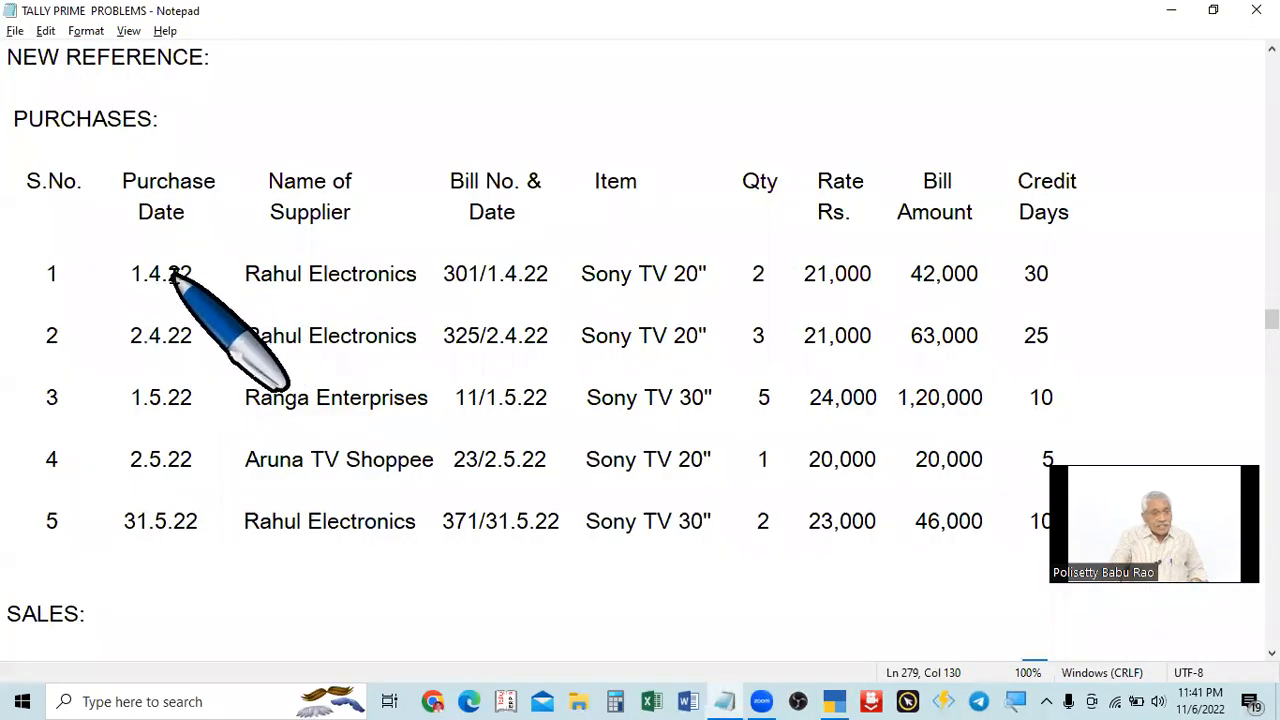
# Keep the purchase voucher date at 1-Apr-22 and enter supplier invoice number 301 from the first purchase in Notepad.
pyautogui.hotkey('alt', 'Tab')
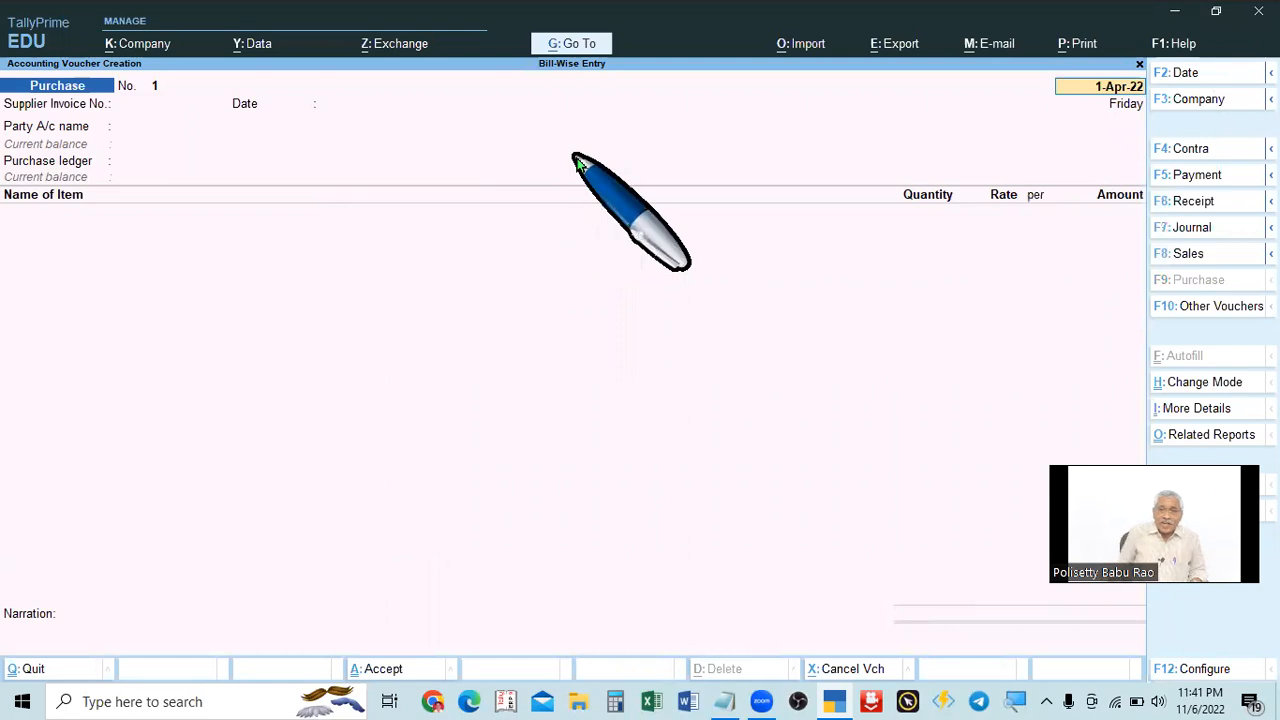
pyautogui.press('Return')
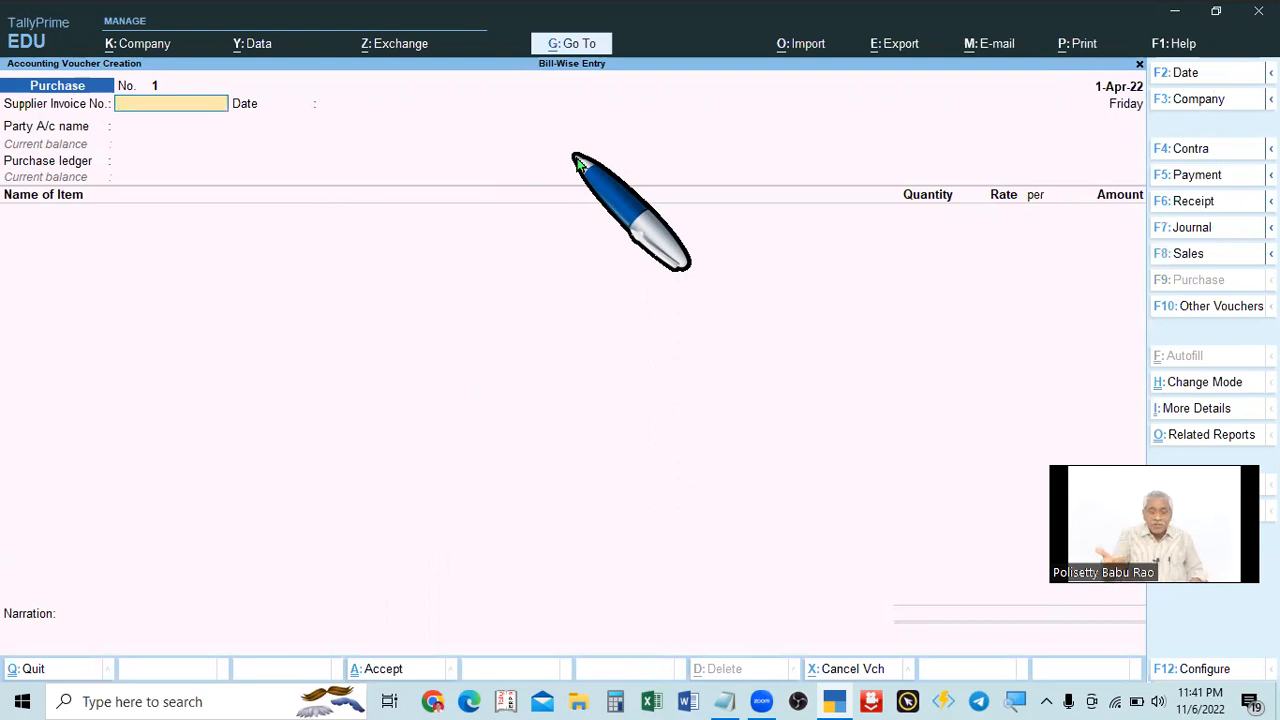
pyautogui.hotkey('alt', 'Tab')
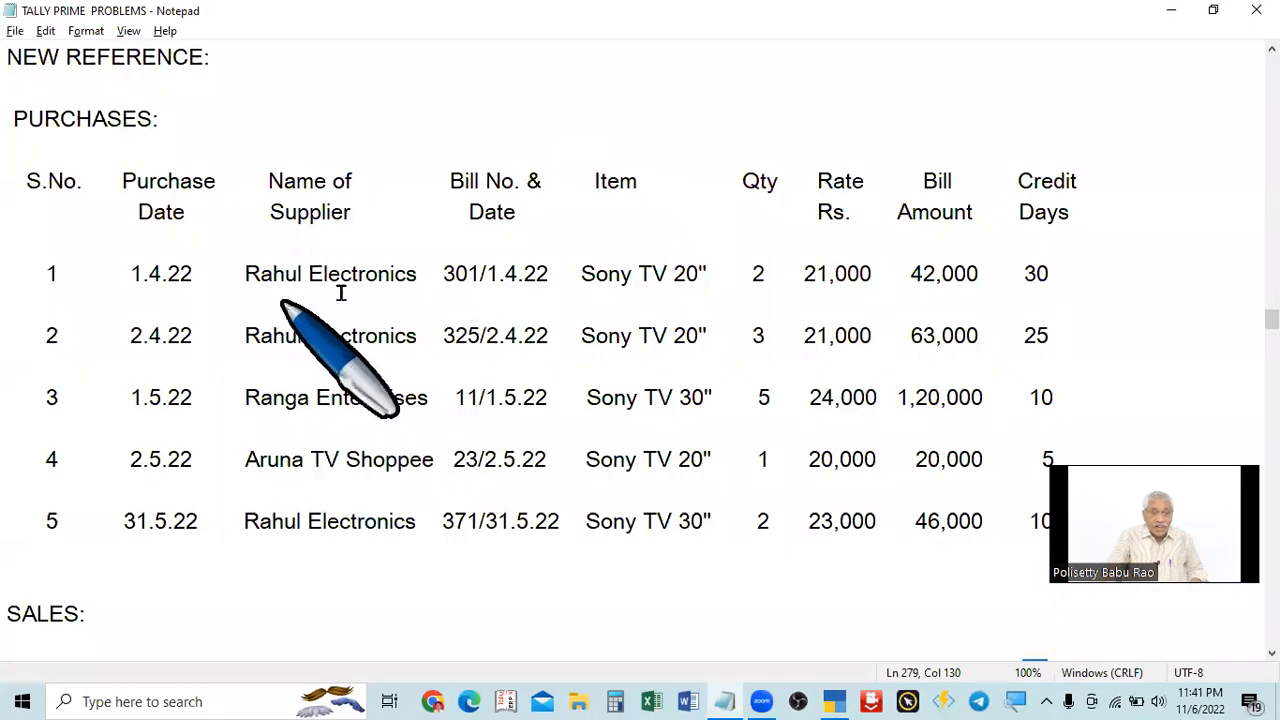
pyautogui.moveTo(445, 272); pyautogui.dragTo(560, 270)
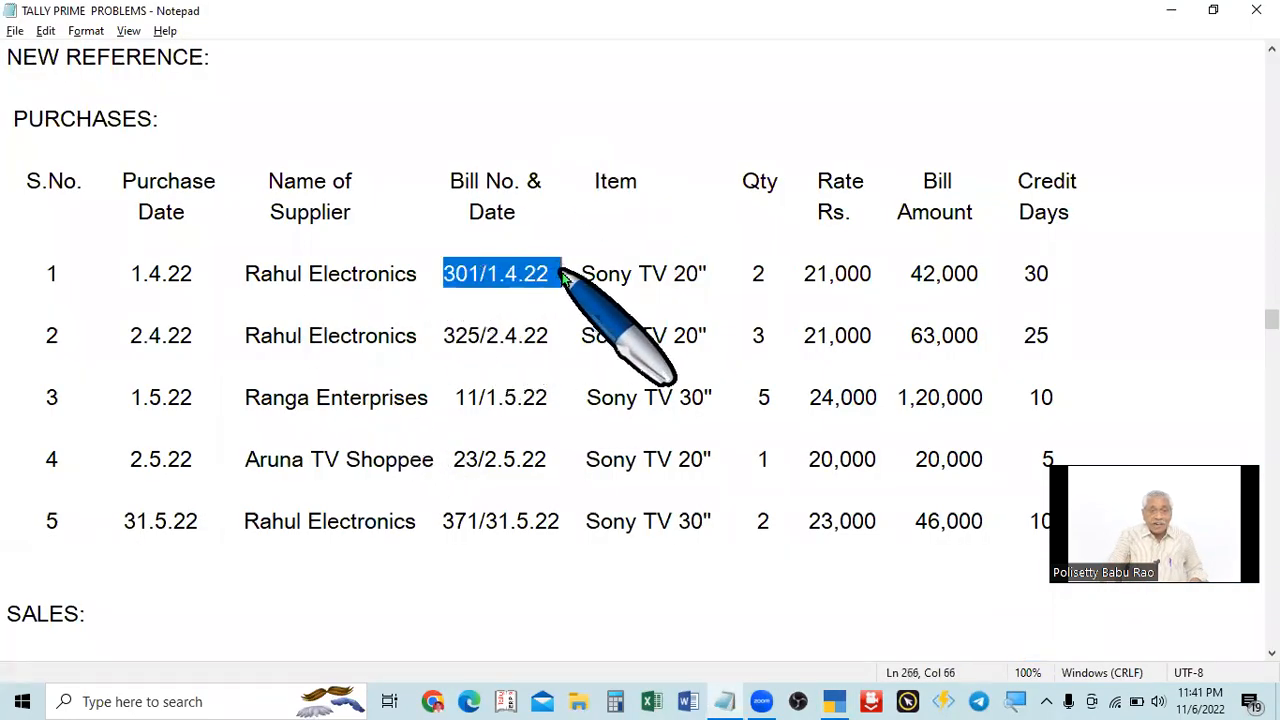
pyautogui.hotkey('alt', 'Tab')
pyautogui.write('301')
pyautogui.press('Return')
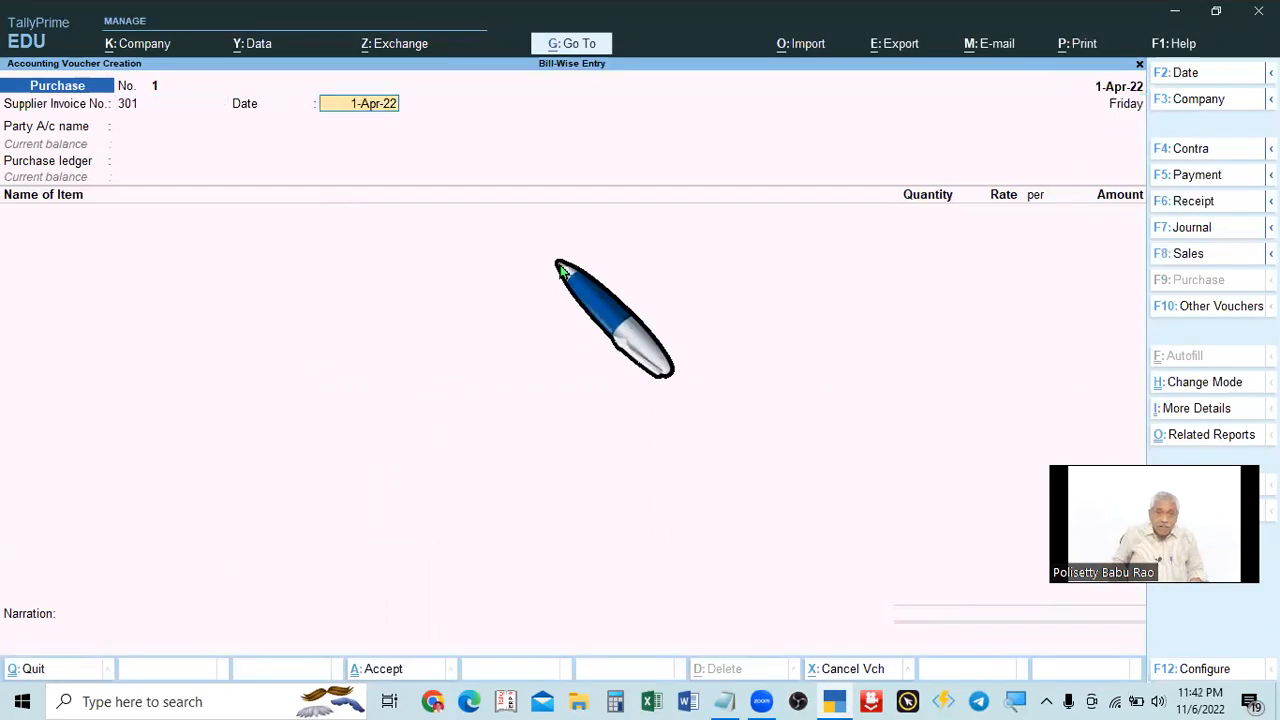
# Check the first purchase's bill date in Notepad and accept 1-Apr-22 as the supplier invoice date.
pyautogui.hotkey('alt', 'Tab')
pyautogui.hotkey('alt', 'Tab')
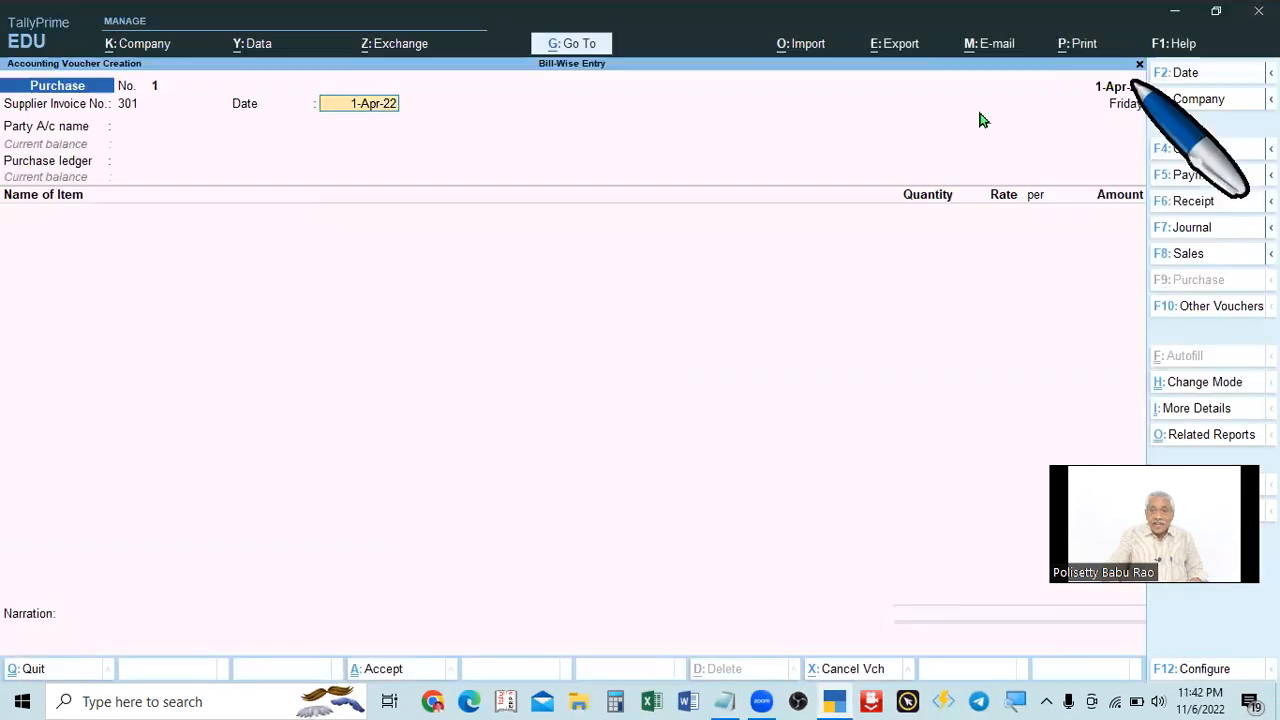
pyautogui.hotkey('alt', 'Tab')
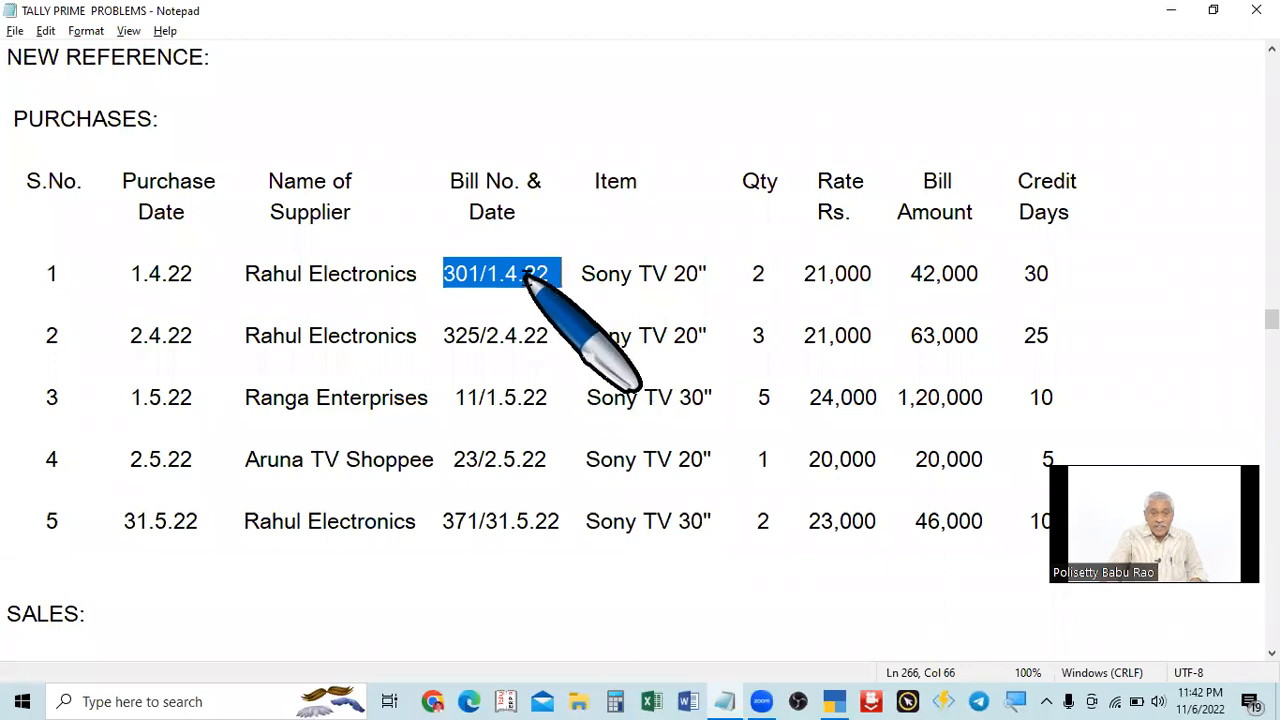
pyautogui.hotkey('alt', 'Tab')
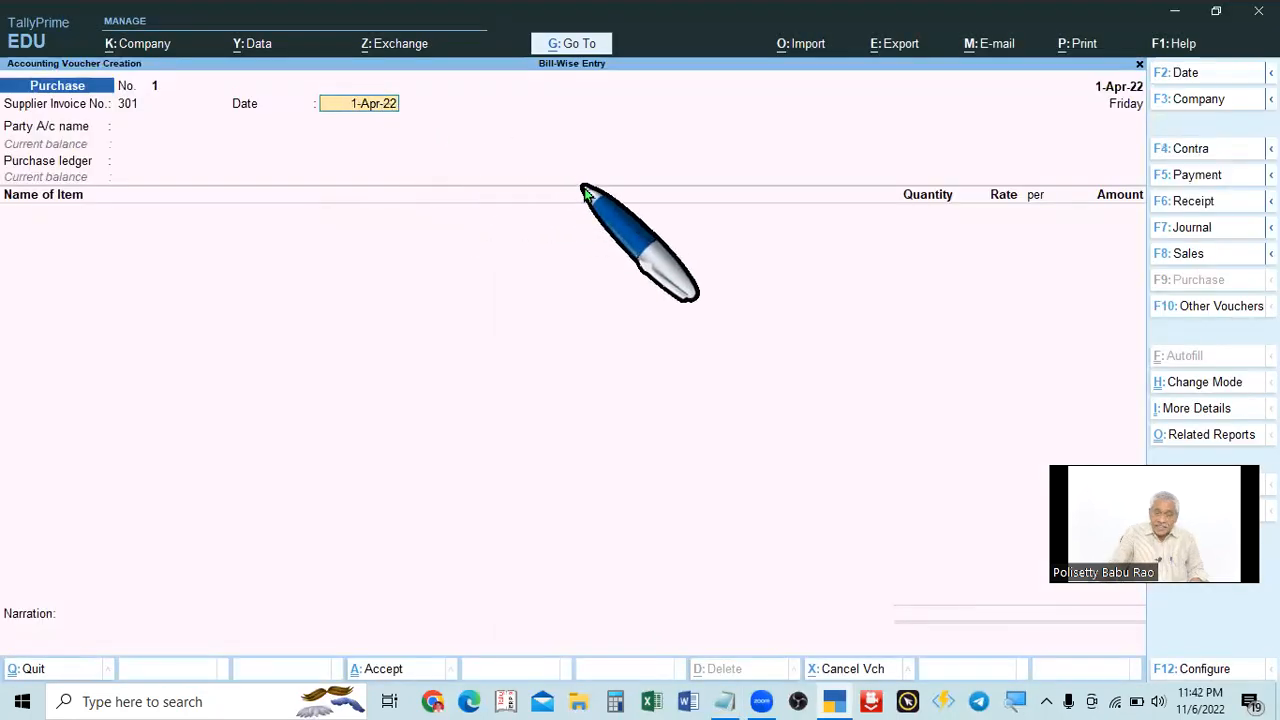
pyautogui.press('Return')
# Look up the first supplier in Notepad, choose Rahul Electronics as the party account and accept its party details.
pyautogui.hotkey('alt', 'Tab')
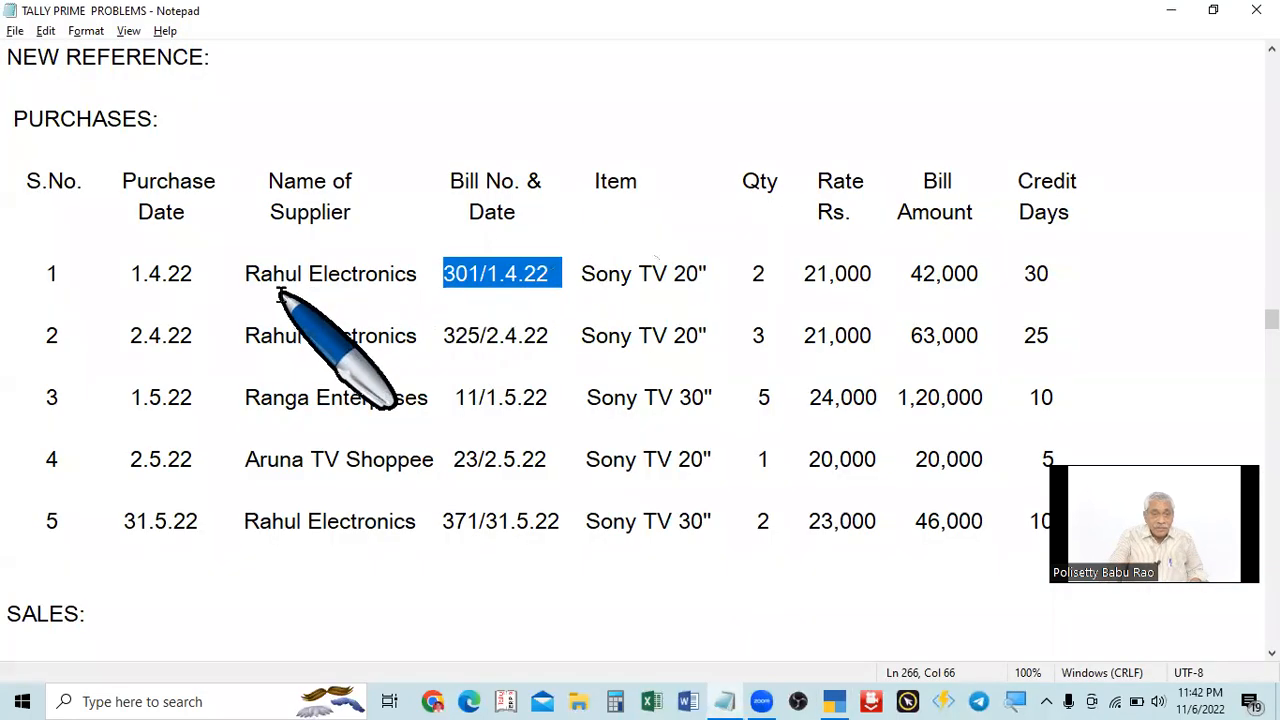
pyautogui.hotkey('alt', 'Tab')
pyautogui.write('Ra')
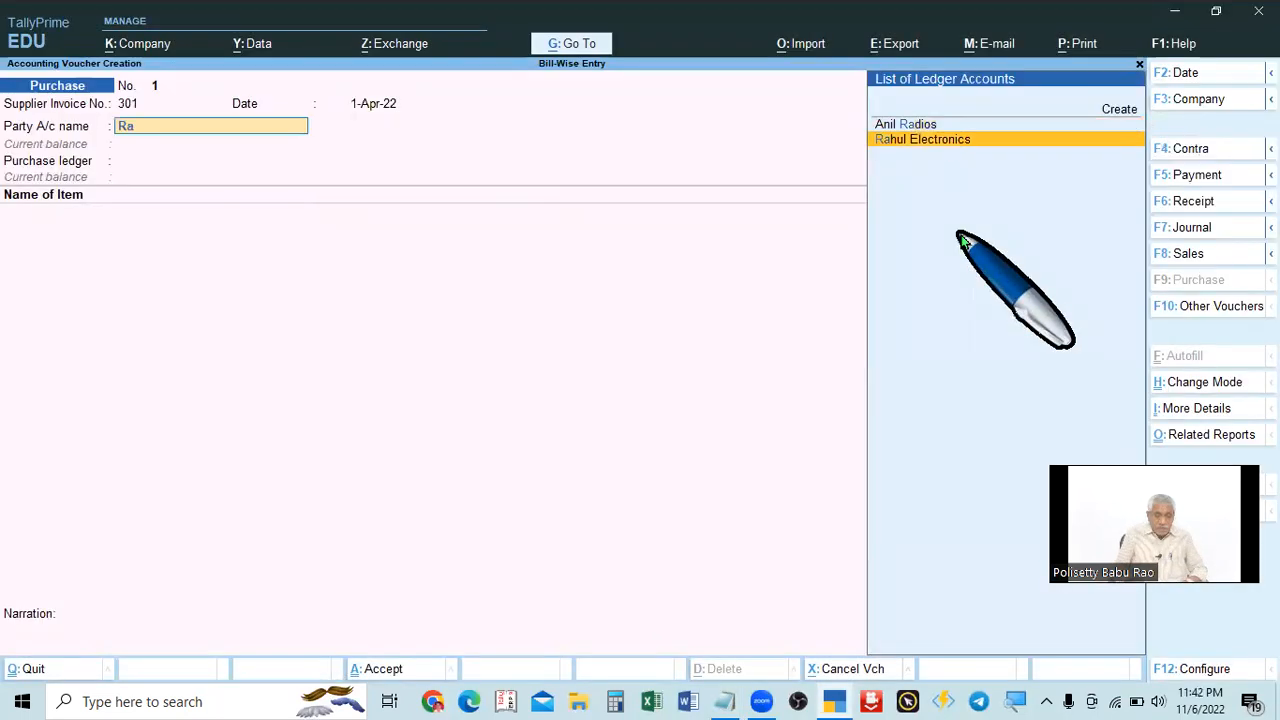
pyautogui.press('Return')
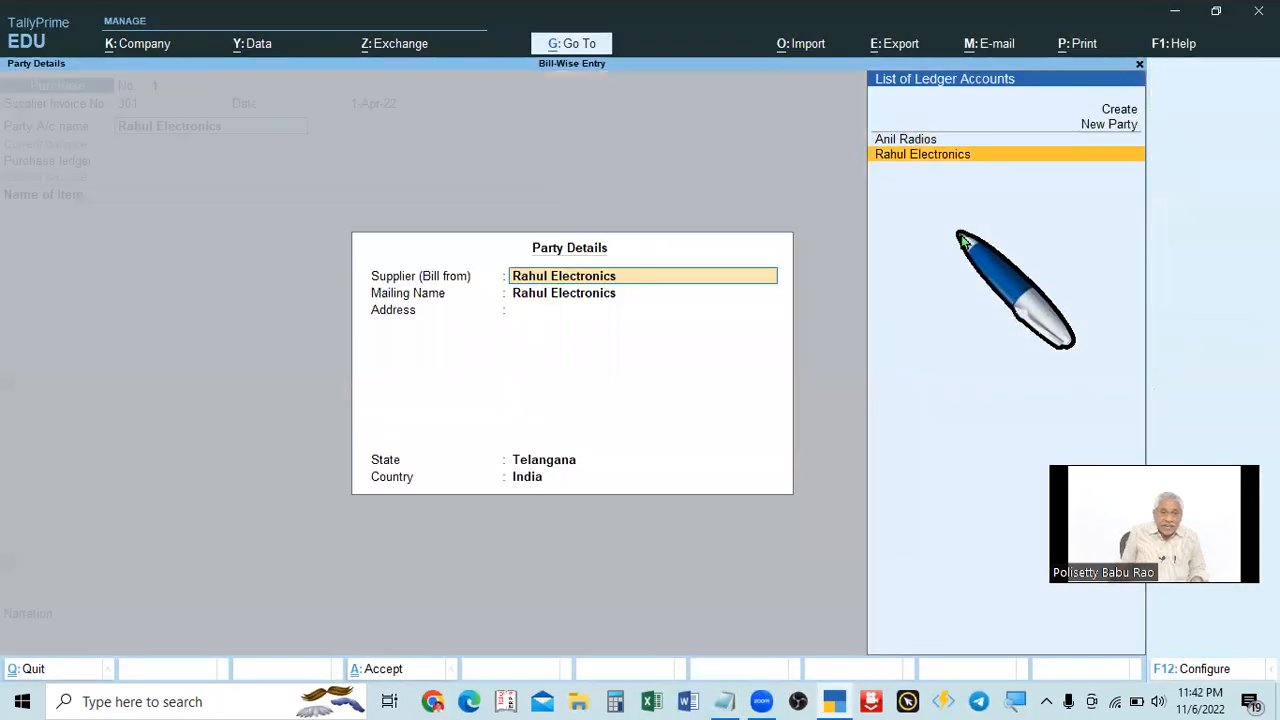
pyautogui.hotkey('ctrl', 'a')
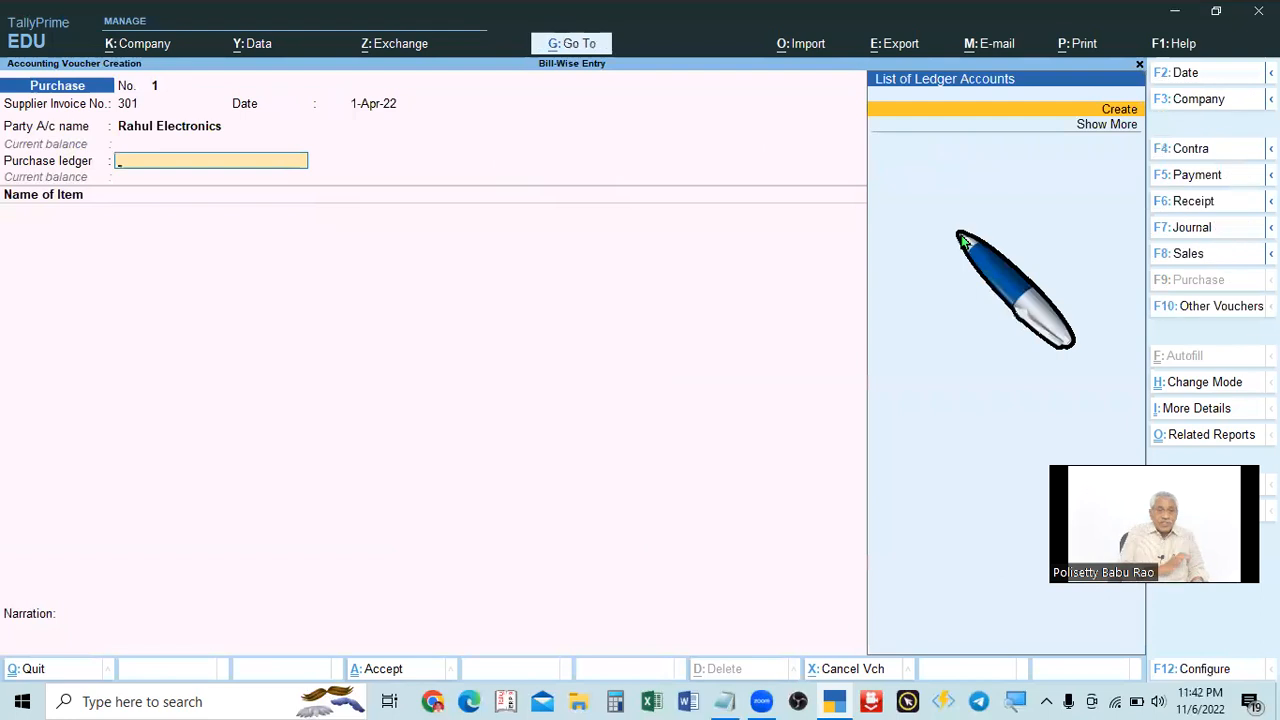
# Create a ledger named Purchases under Purchase Accounts and use it as the voucher's purchase ledger.
pyautogui.hotkey('alt', 'Tab')
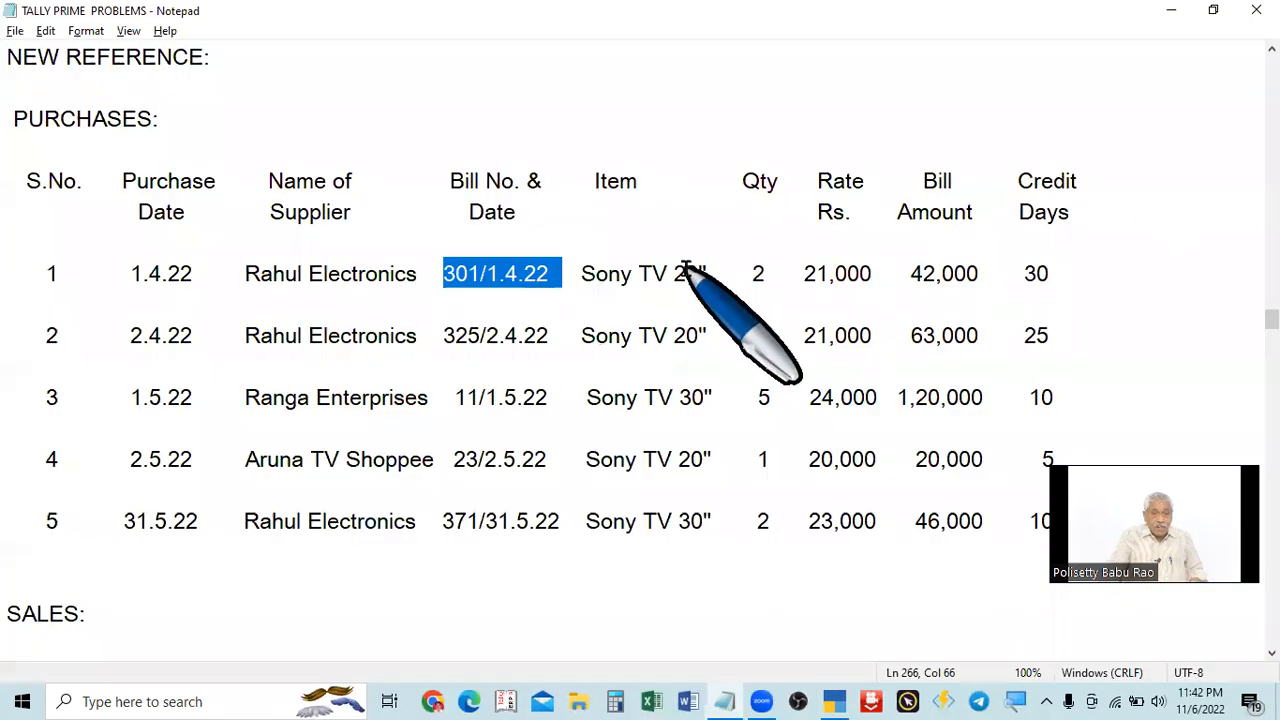
pyautogui.hotkey('alt', 'Tab')
pyautogui.hotkey('alt', 'c')
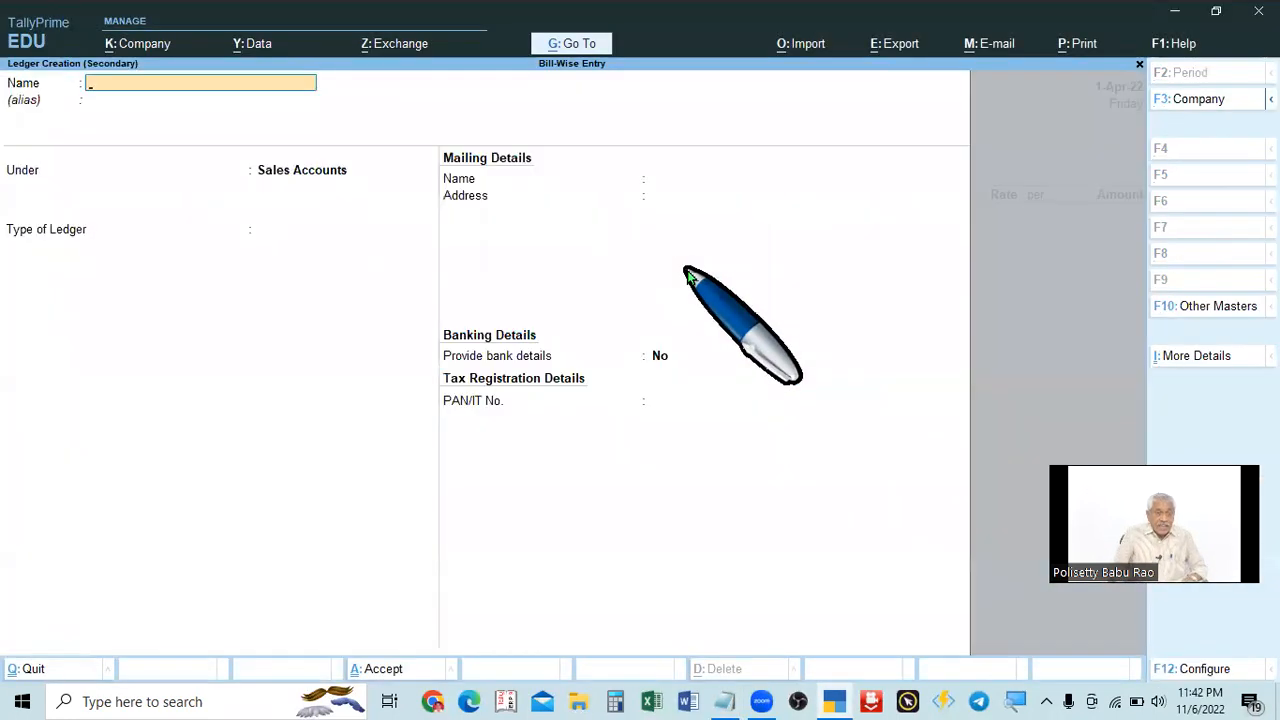
pyautogui.write('Pu')
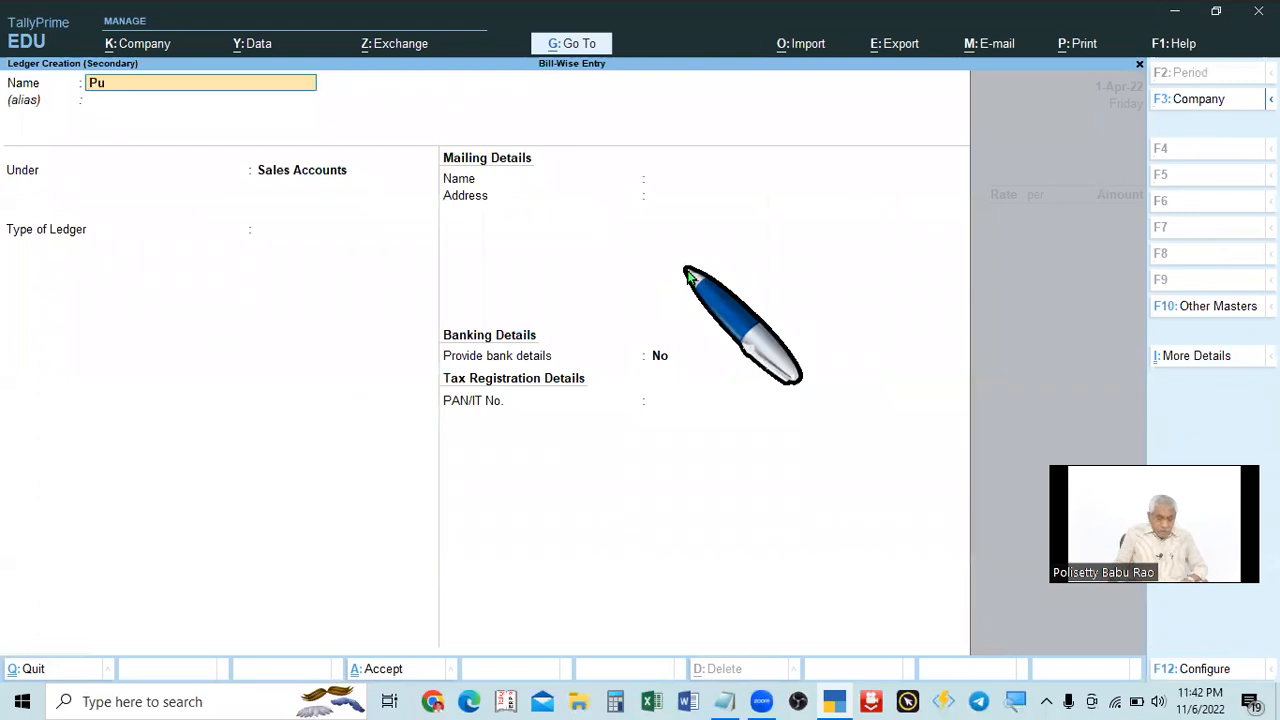
pyautogui.write('rchases')
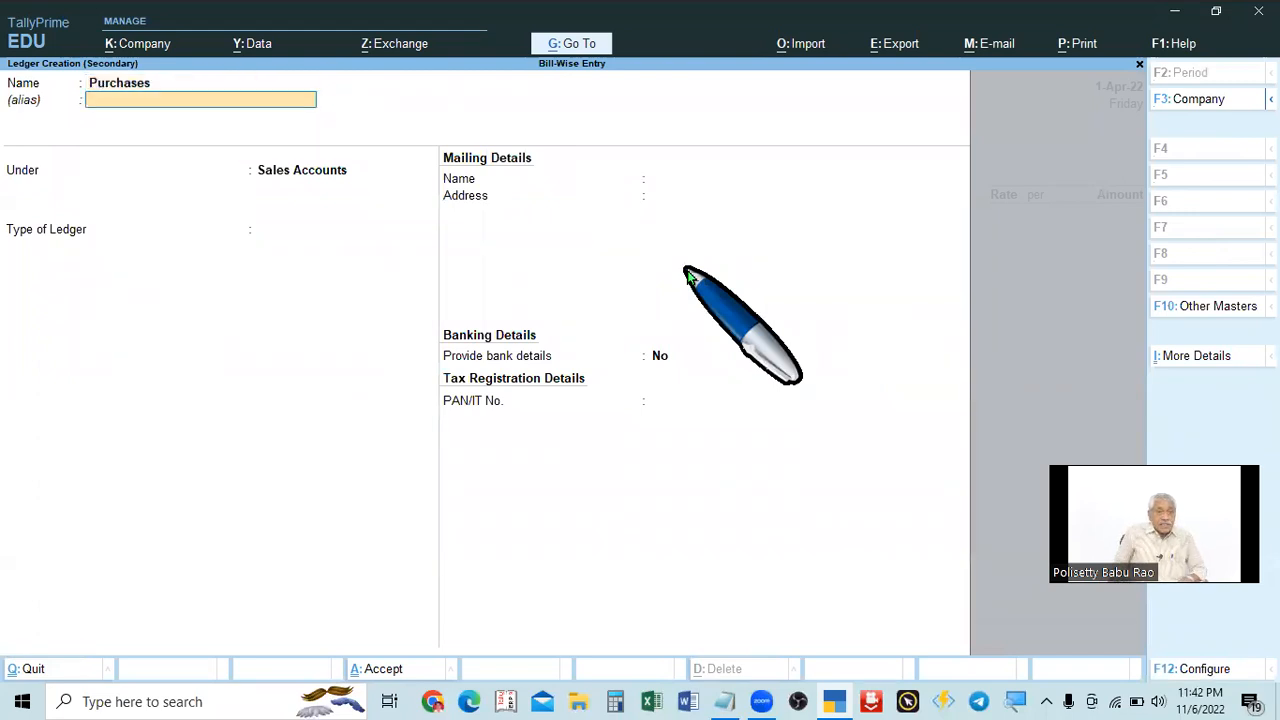
pyautogui.press('Return')
pyautogui.write('Pur')
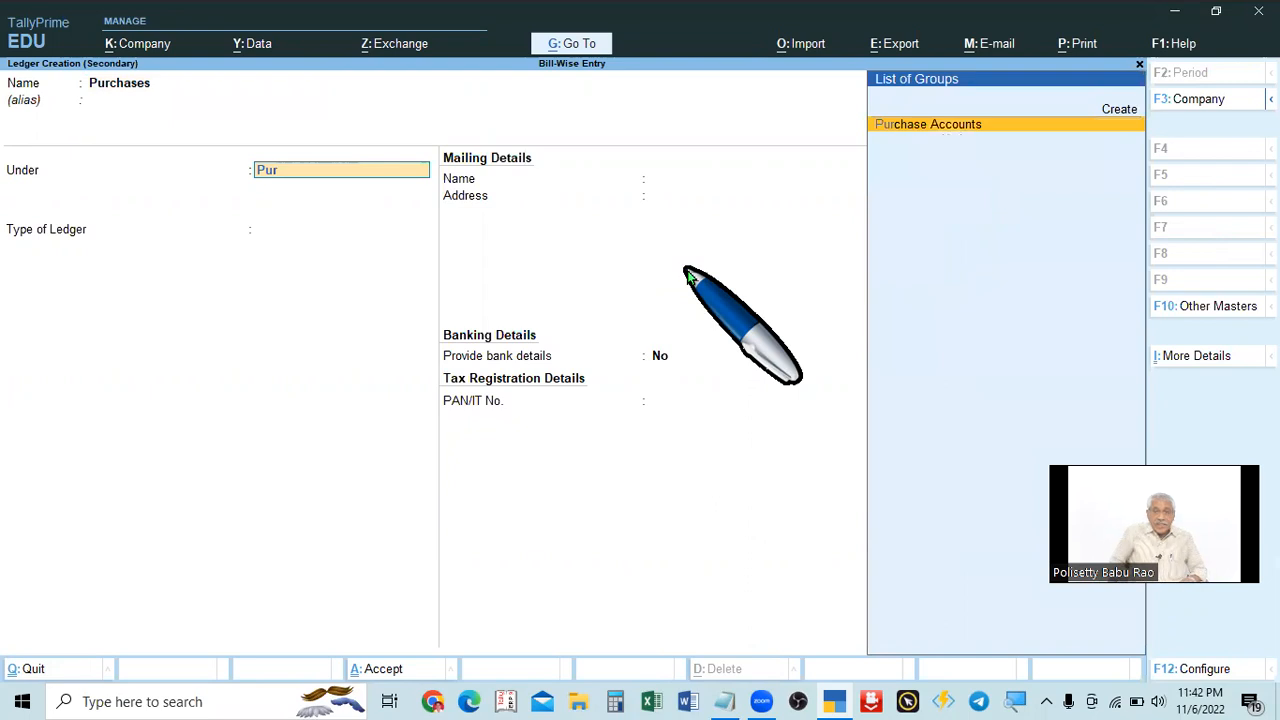
pyautogui.press('Return')
pyautogui.hotkey('ctrl', 'a')
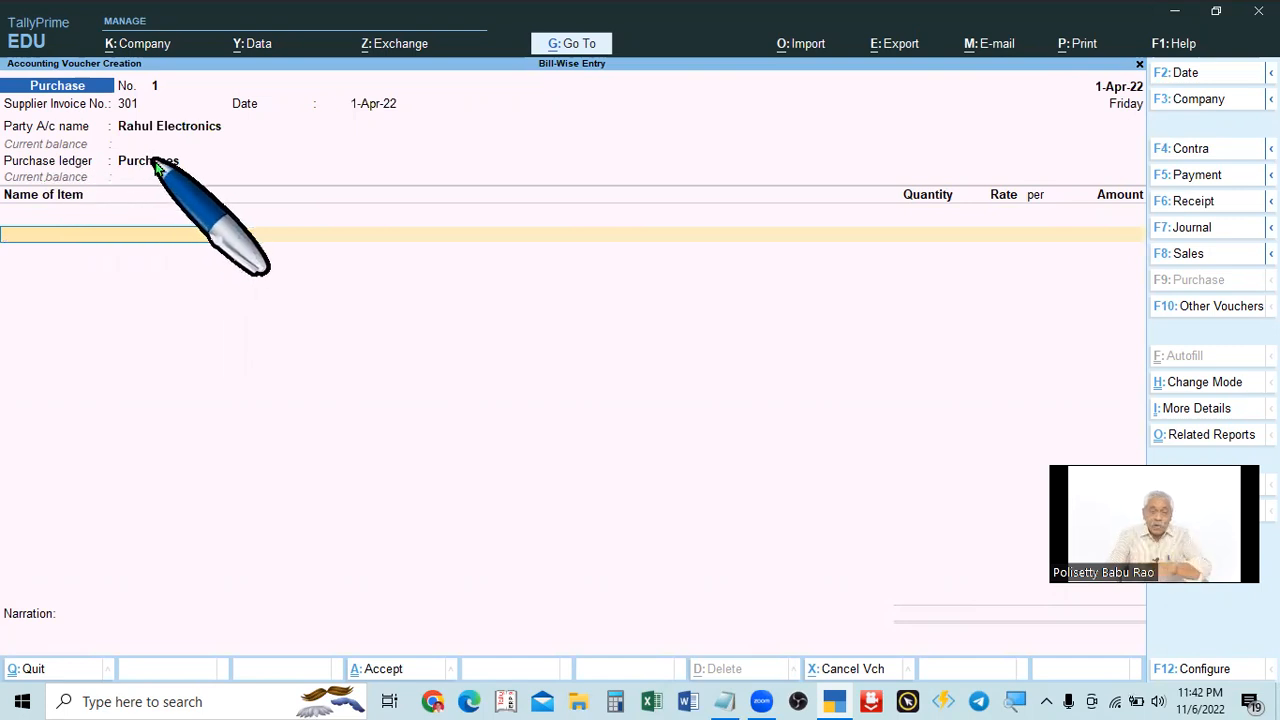
# Check the first purchase's item and quantity in Notepad and enter Sony TV 20" with 2 Nos in the voucher.
pyautogui.press('alt')
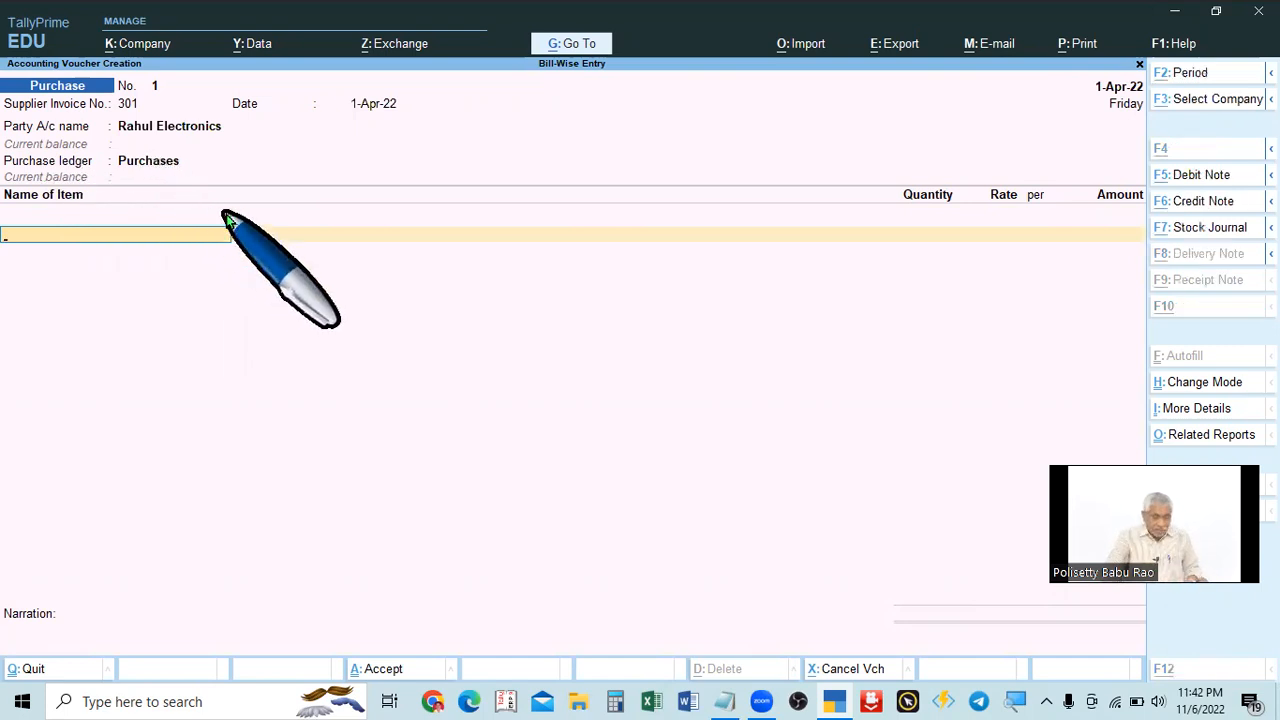
pyautogui.hotkey('alt', 'Tab')
pyautogui.hotkey('alt', 'Tab')
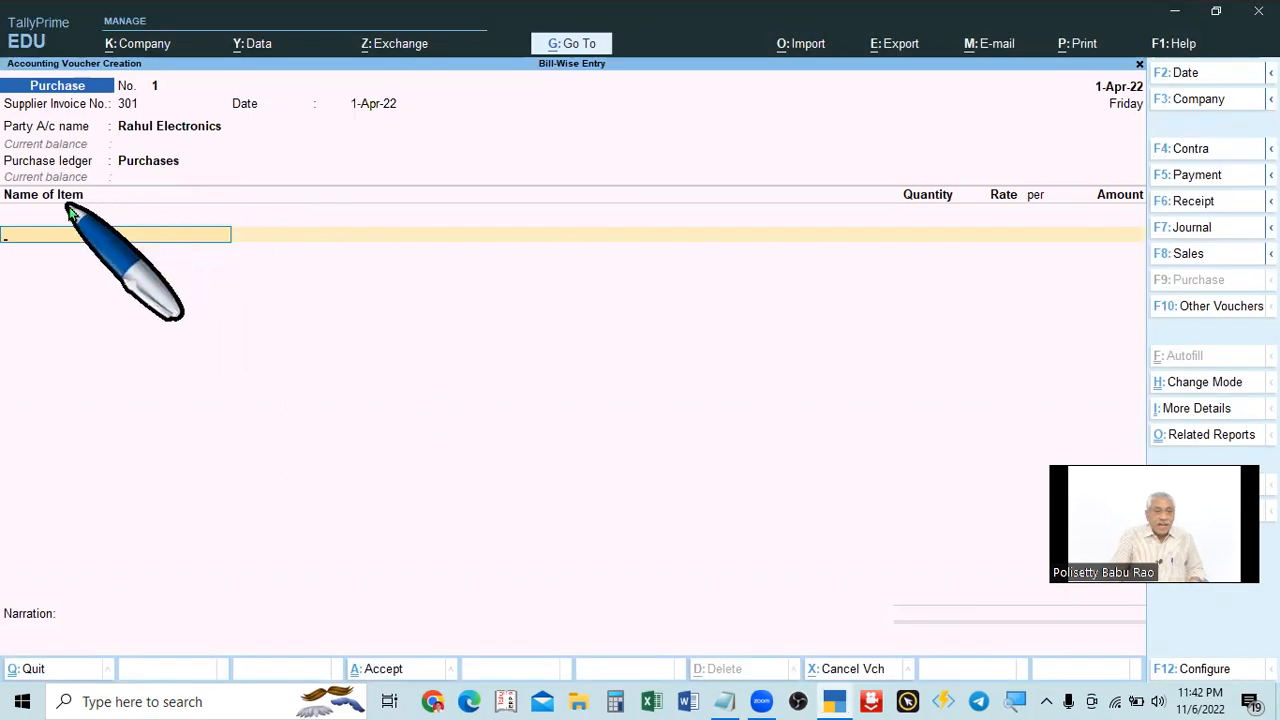
pyautogui.hotkey('alt', 'Tab')
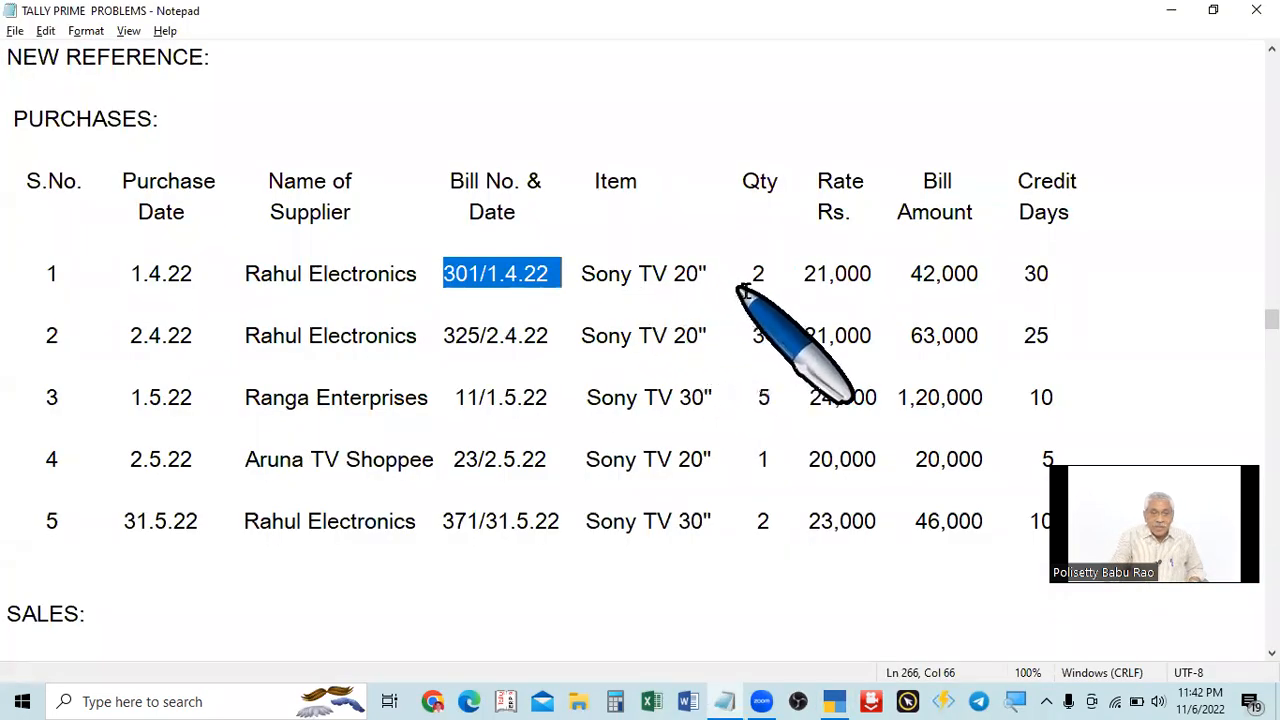
pyautogui.hotkey('alt', 'Tab')
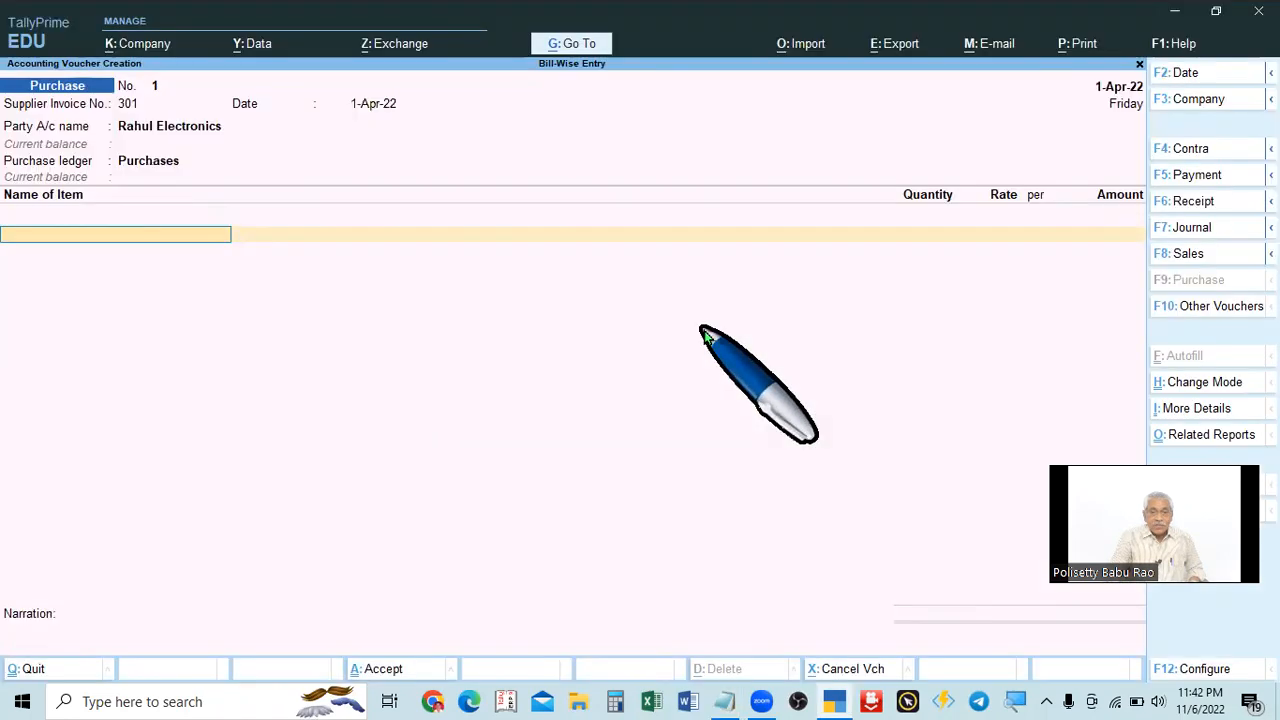
pyautogui.write('Son')
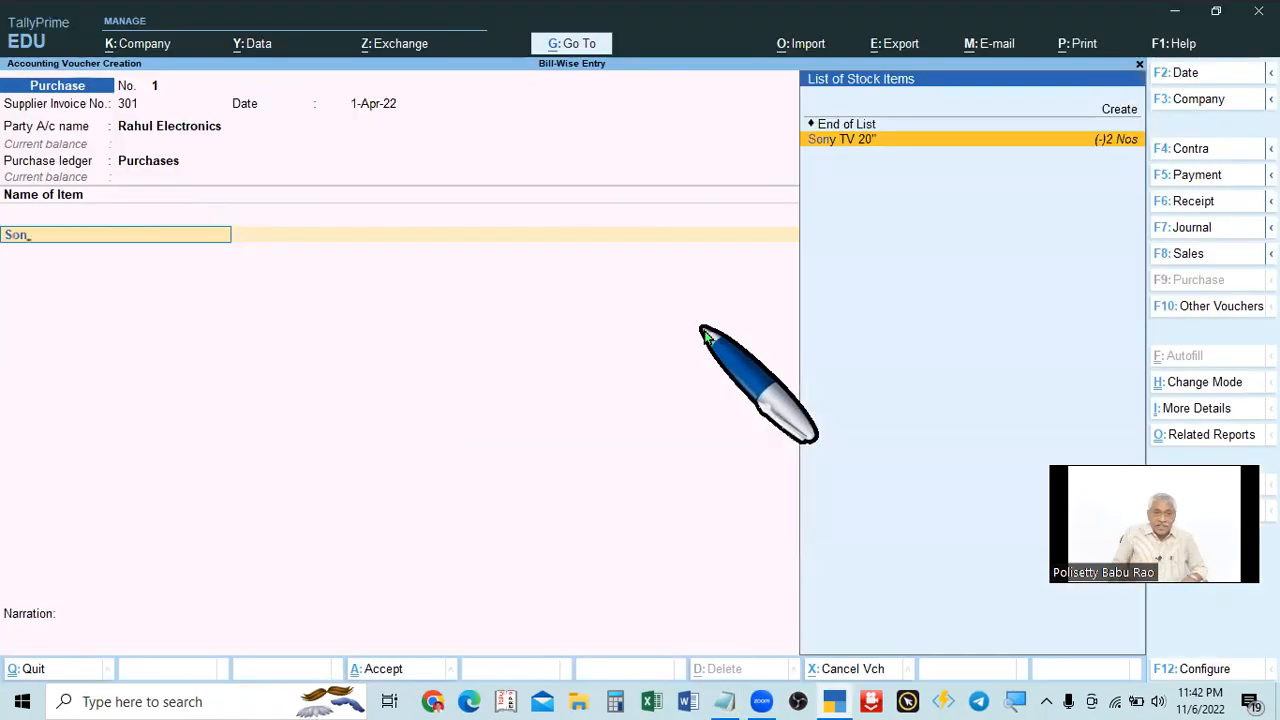
pyautogui.press('Return')
pyautogui.press('Return')
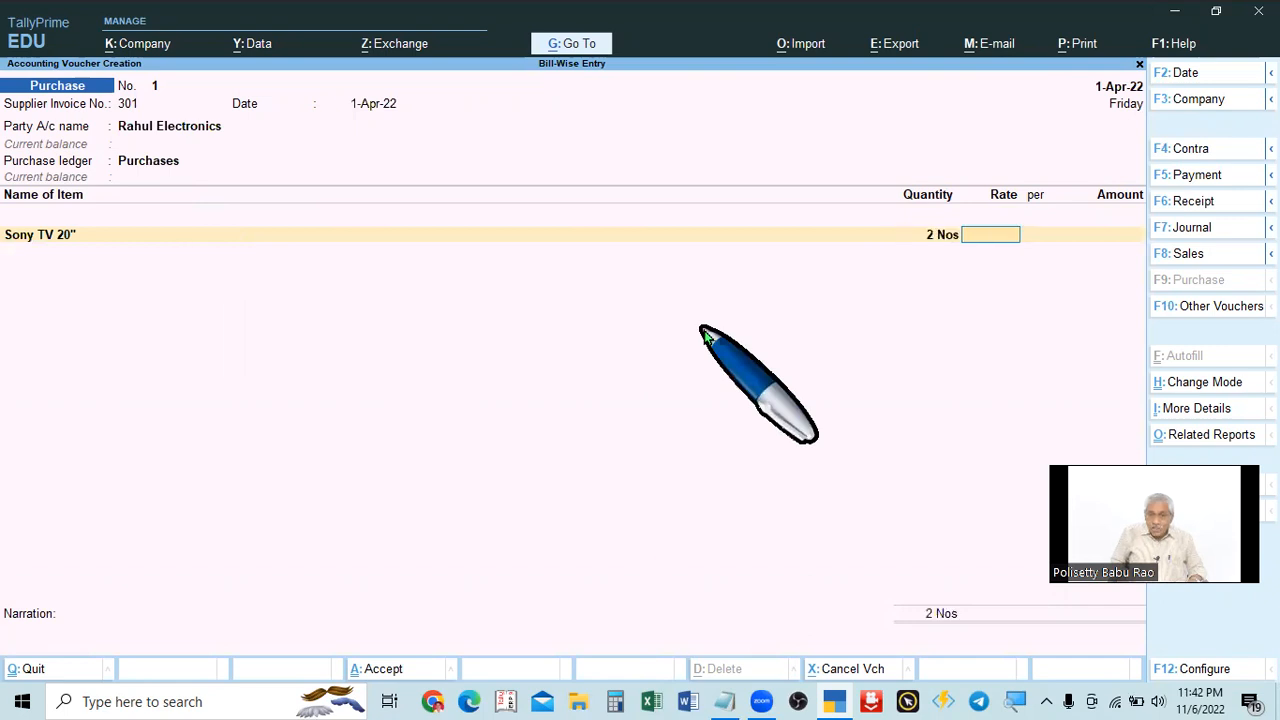
# Set the Sony TV 20" rate to 21000 per Nos, checking the rate and bill amount against Notepad.
pyautogui.hotkey('alt', 'Tab')
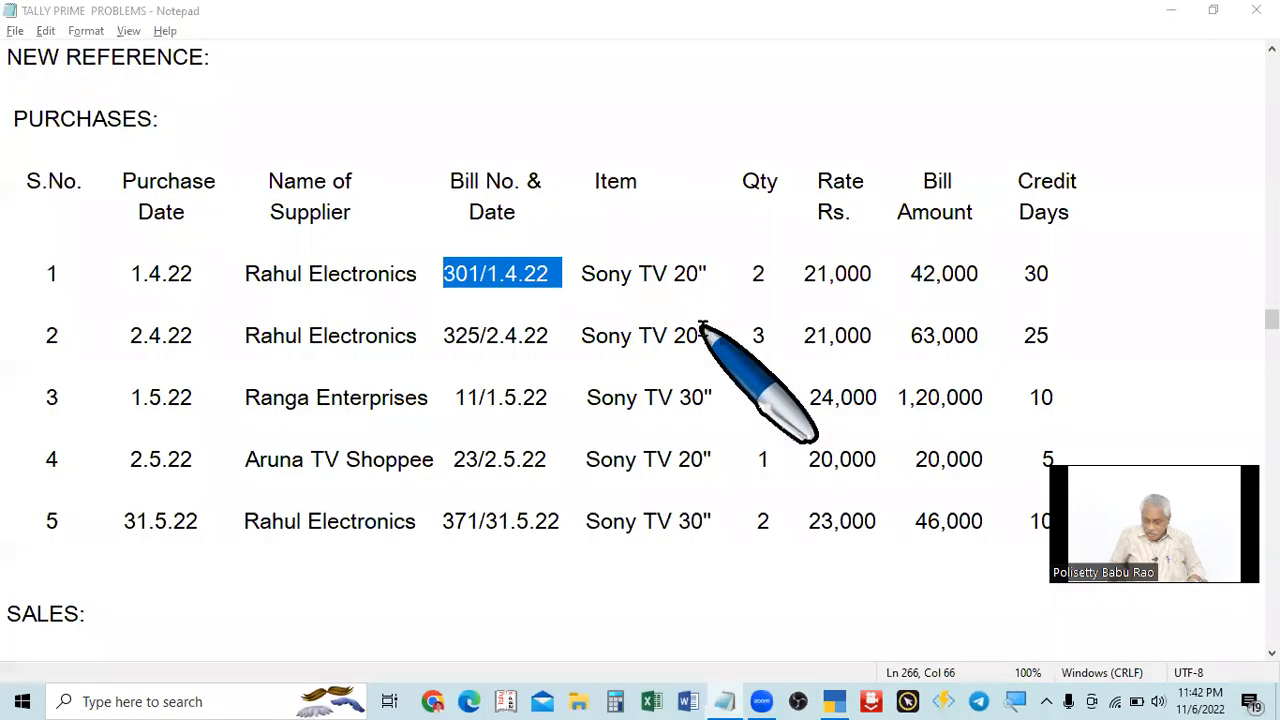
pyautogui.hotkey('alt', 'Tab')
pyautogui.write('21000')
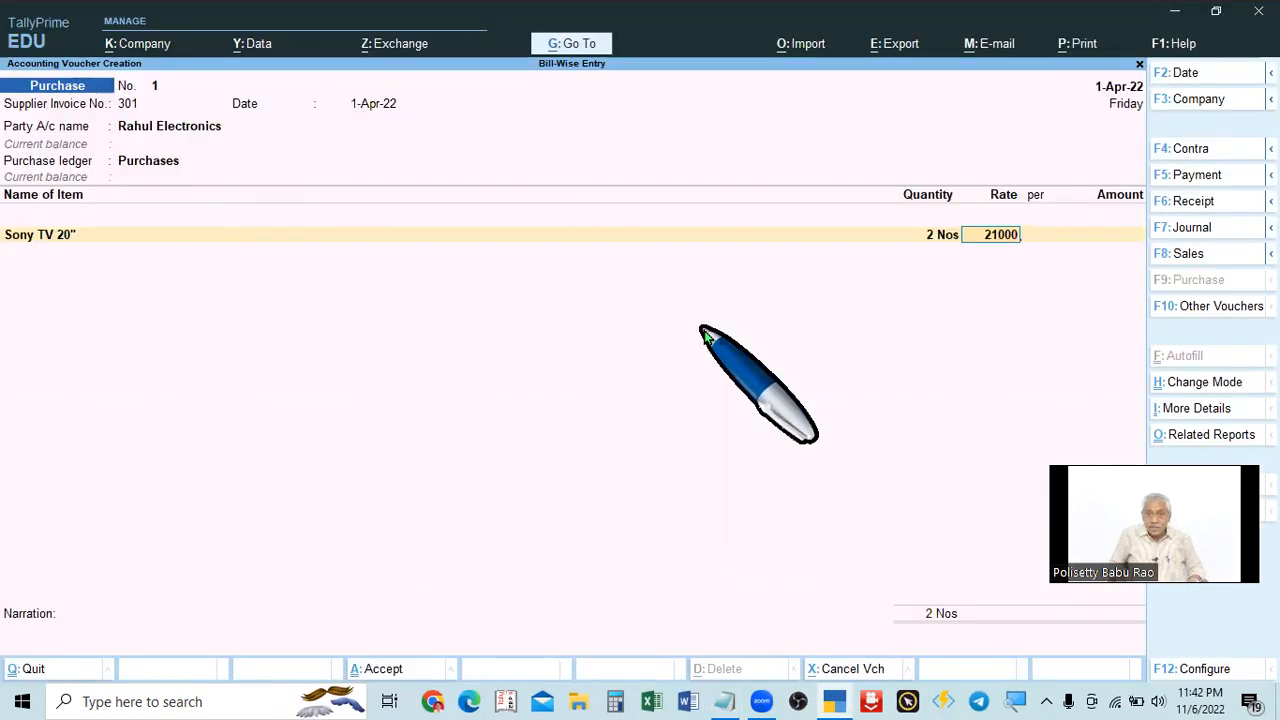
pyautogui.press('Return')
pyautogui.hotkey('alt', 'Tab')
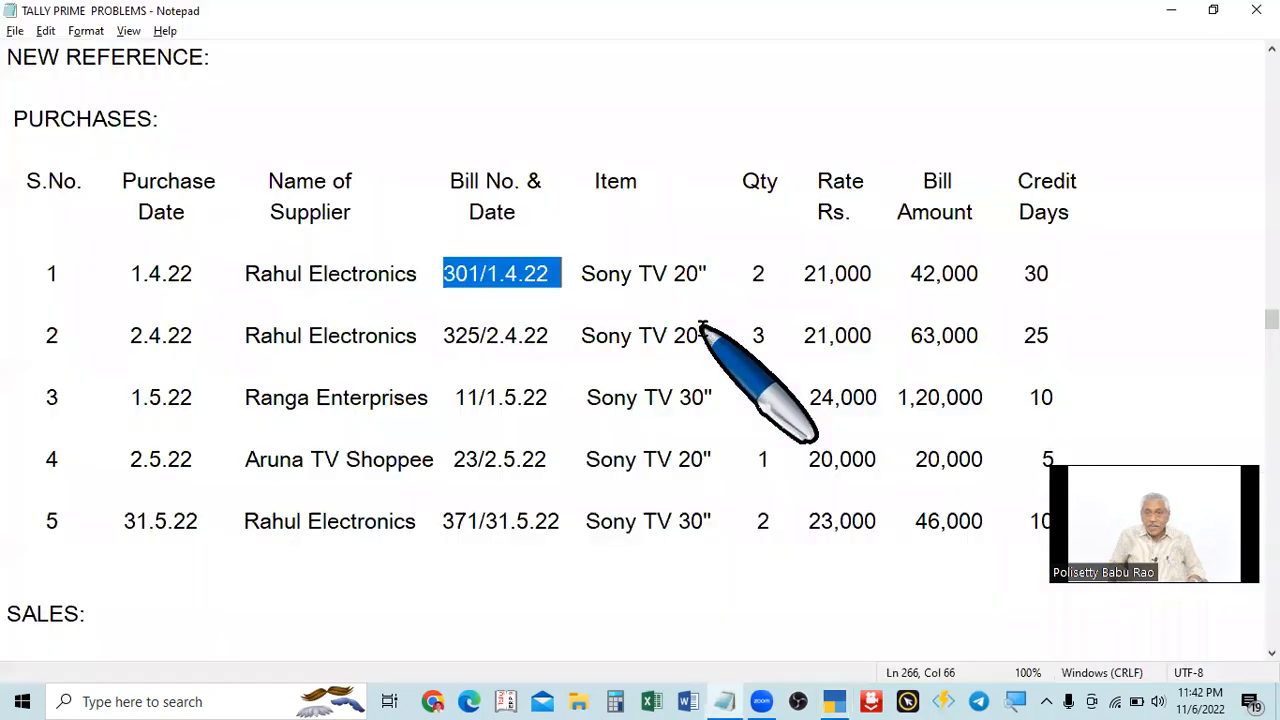
pyautogui.hotkey('alt', 'Tab')
pyautogui.press('Return')
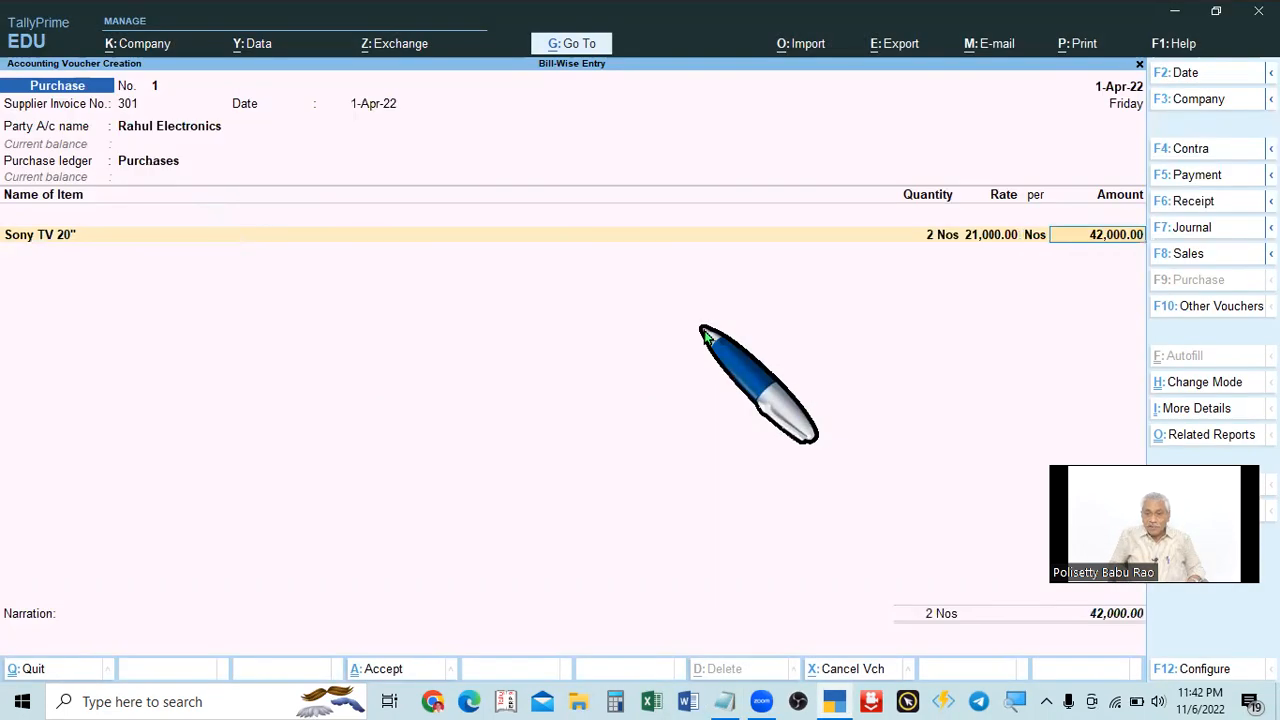
# Accept the item amount, end the item list and open the bill-wise details for Rahul Electronics.
pyautogui.press('Return')
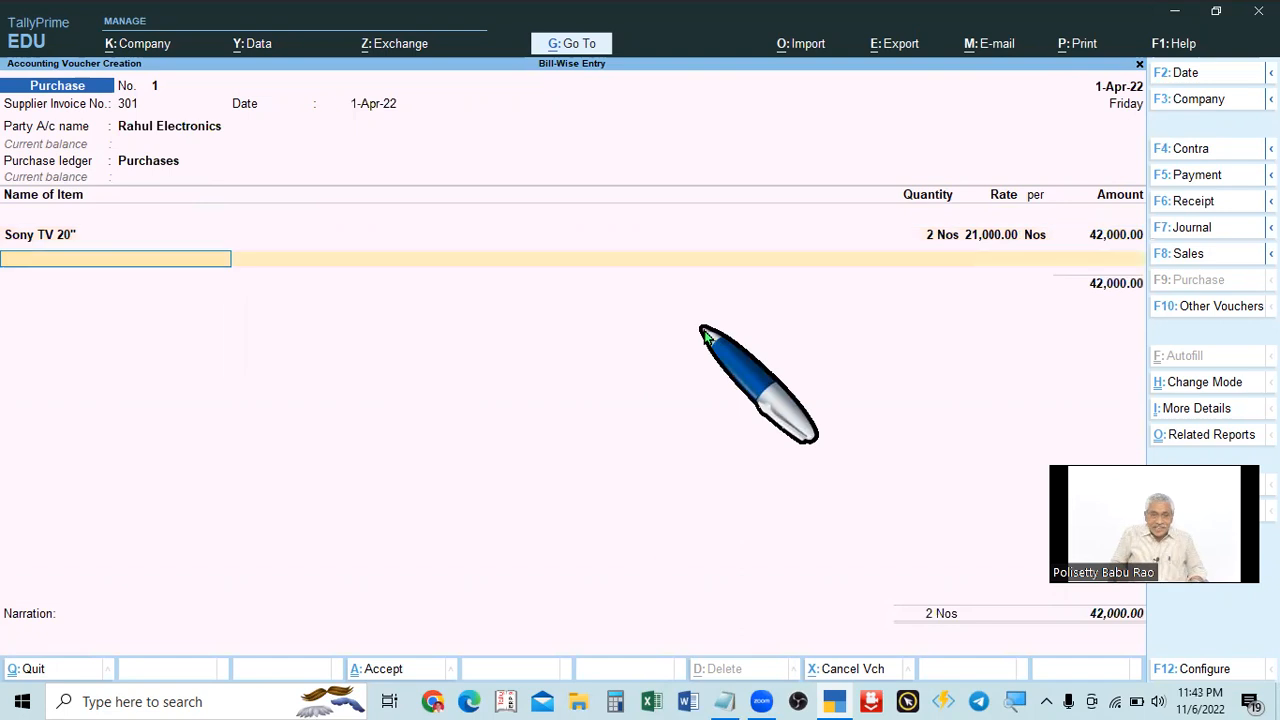
pyautogui.press('Return')
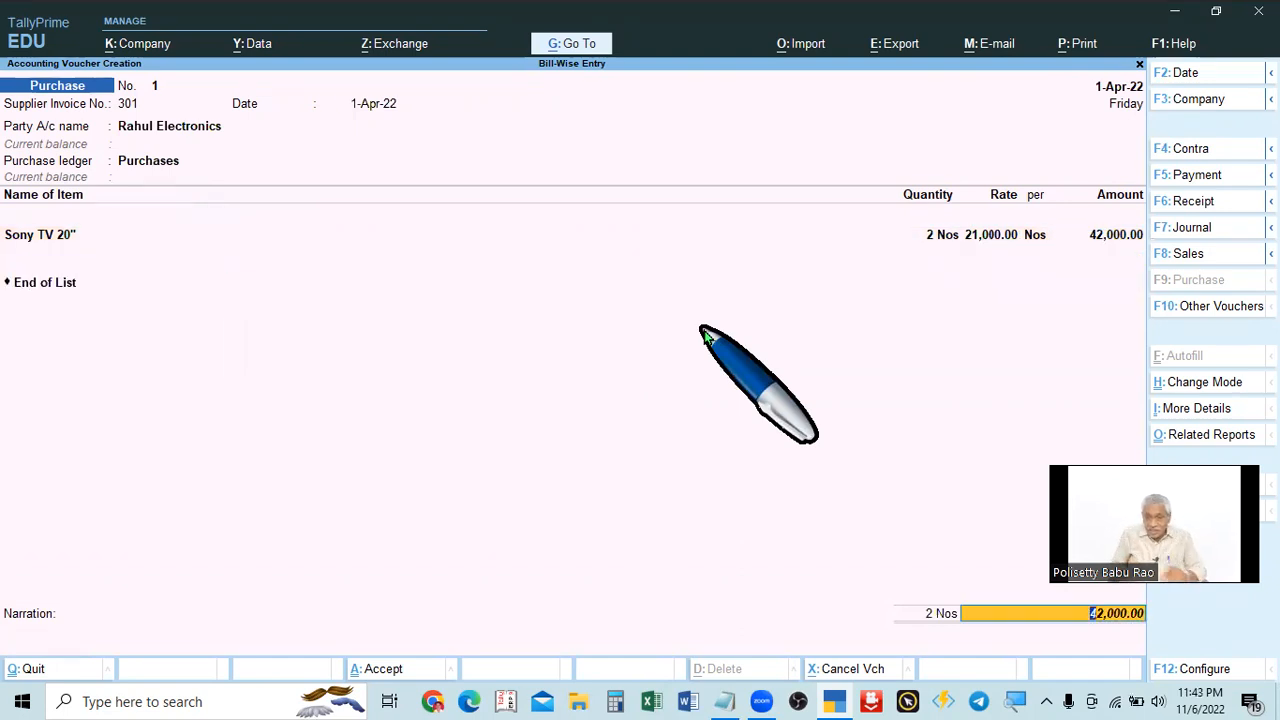
pyautogui.press('Return')
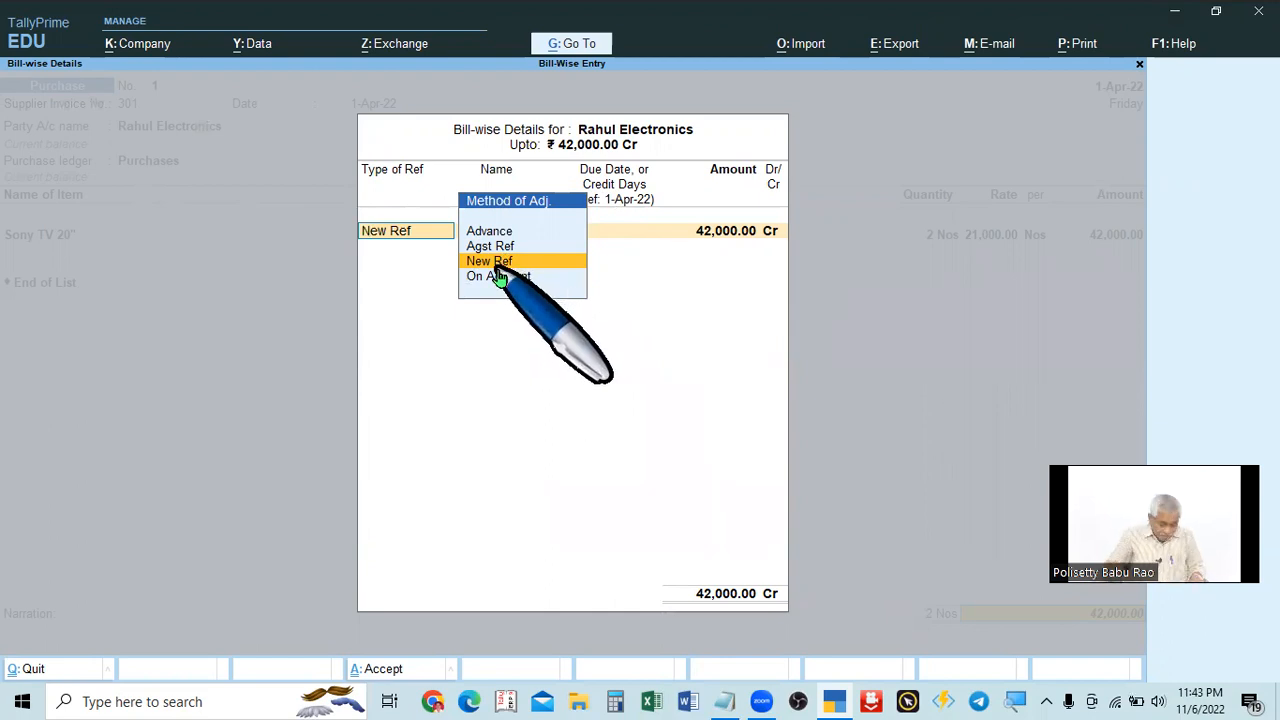
# Compare the first sale's serial number with the supplier's bill number of the first purchase in the Notepad tables.
pyautogui.hotkey('alt', 'Tab')
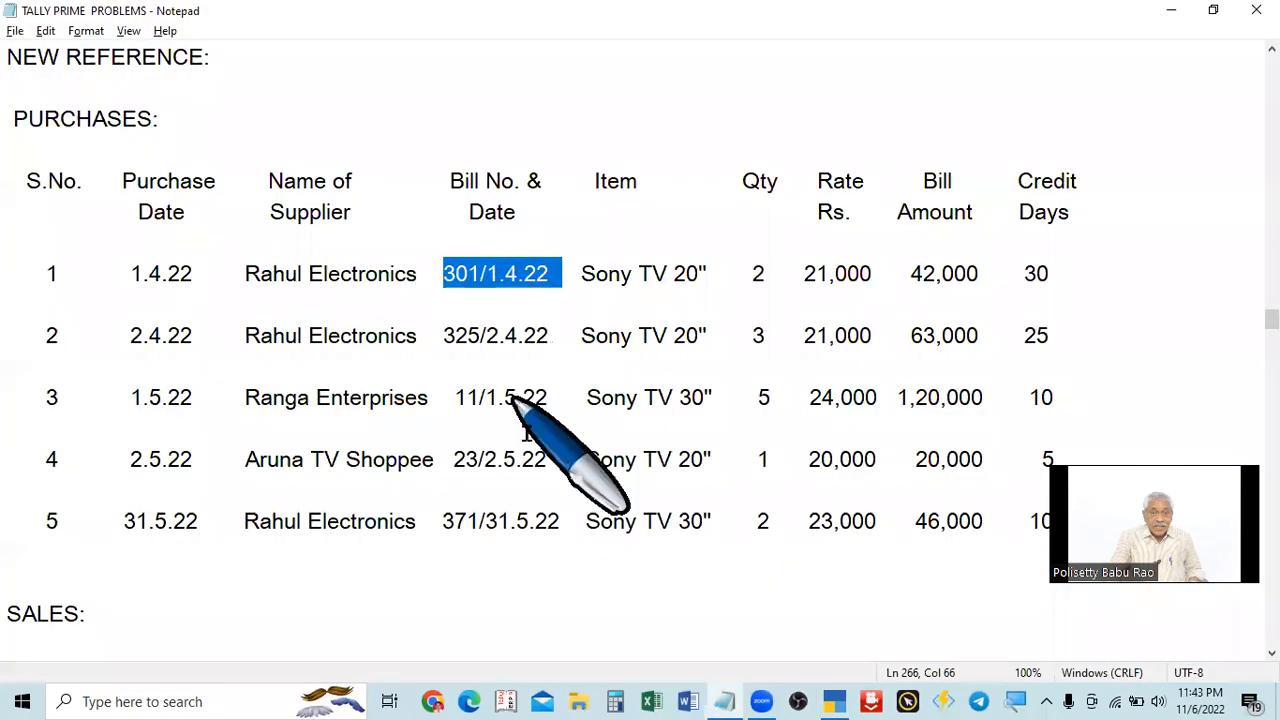
pyautogui.scroll(-3, 529, 420)
pyautogui.click(33, 398)
pyautogui.moveTo(33, 398); pyautogui.dragTo(62, 398)
pyautogui.hotkey('alt', 'Tab')
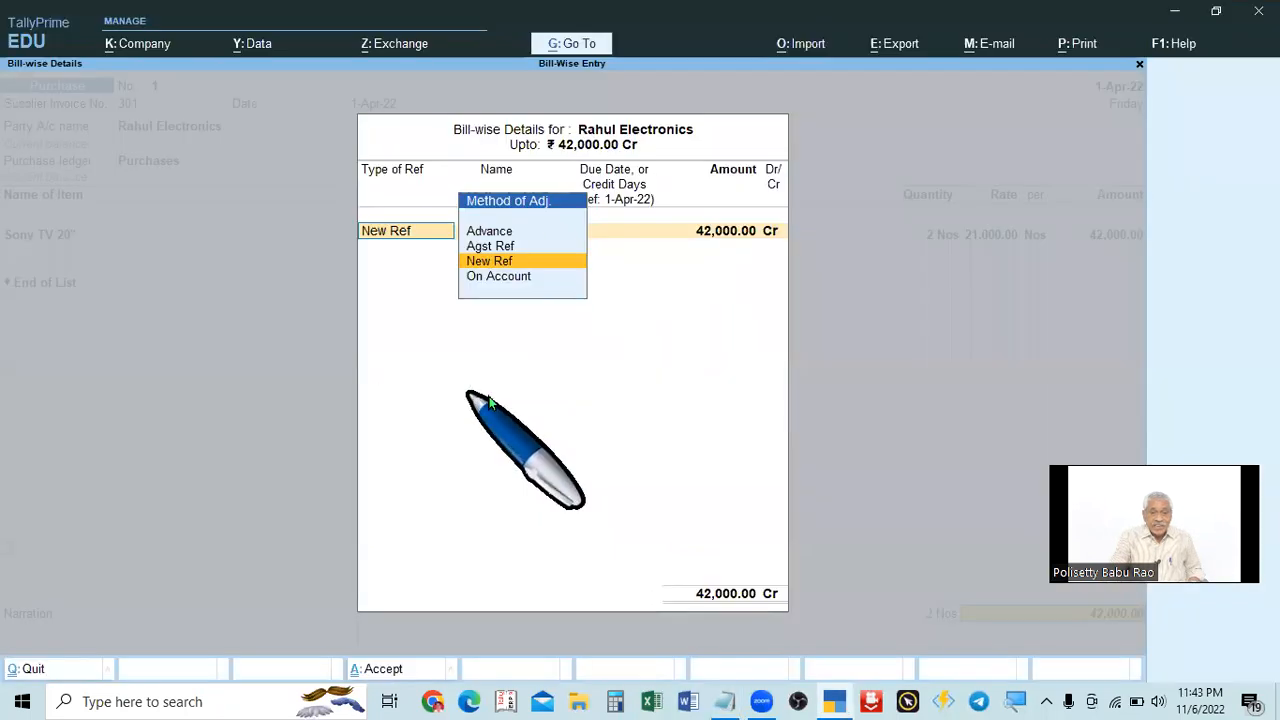
pyautogui.hotkey('alt', 'Tab')
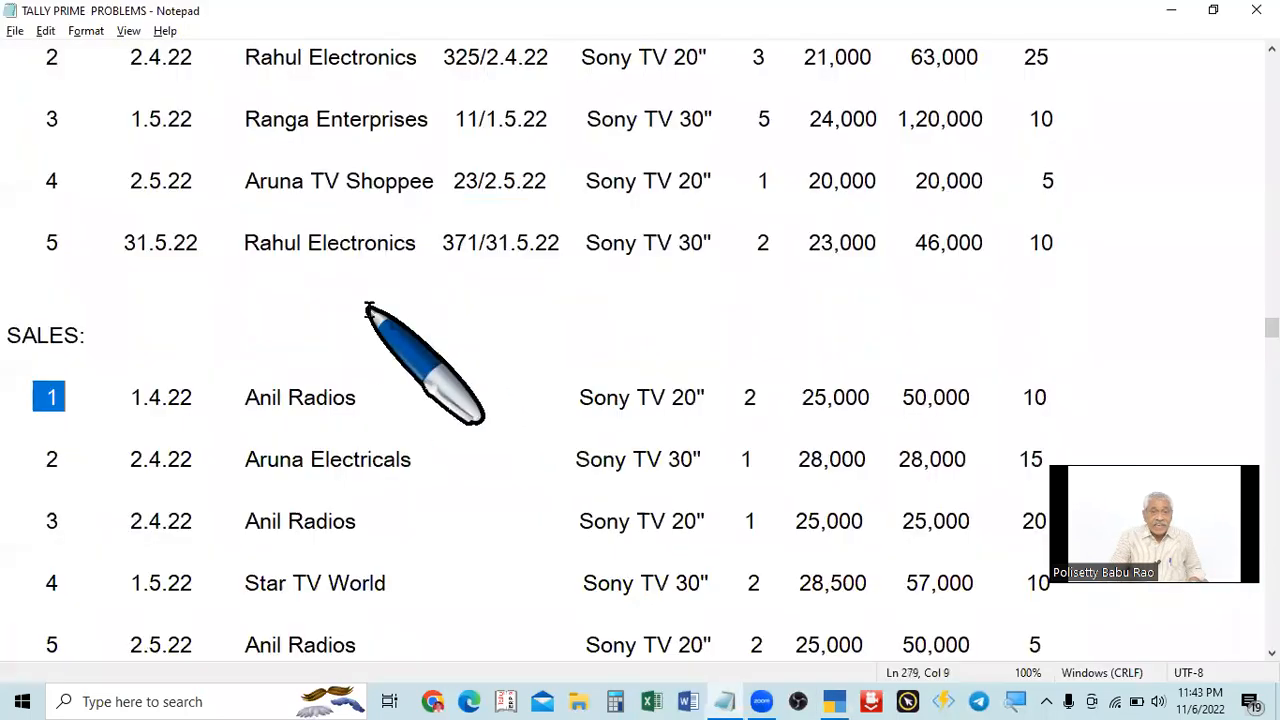
pyautogui.scroll(2, 447, 180)
pyautogui.moveTo(447, 180); pyautogui.dragTo(490, 182)
pyautogui.hotkey('alt', 'Tab')
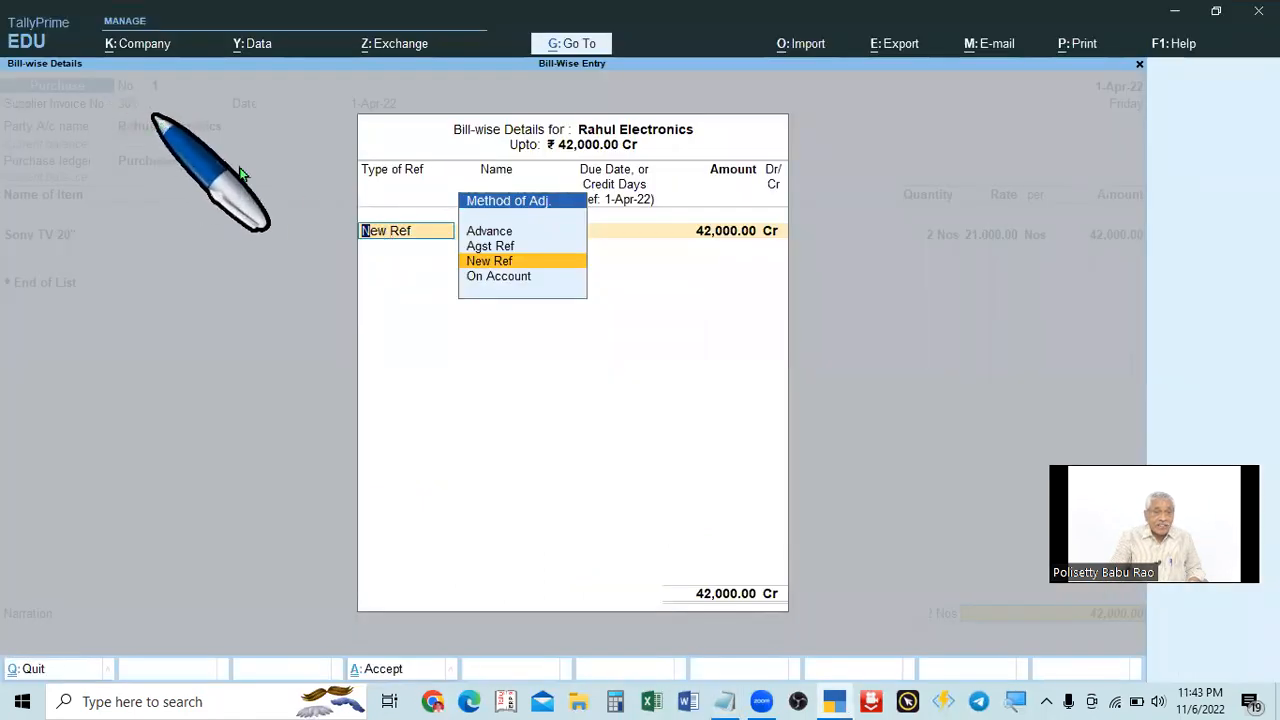
# Record the Rahul Electronics bill as New Ref 301 with 30 credit days, checking the bill number and credit days against Notepad.
pyautogui.press('Return')
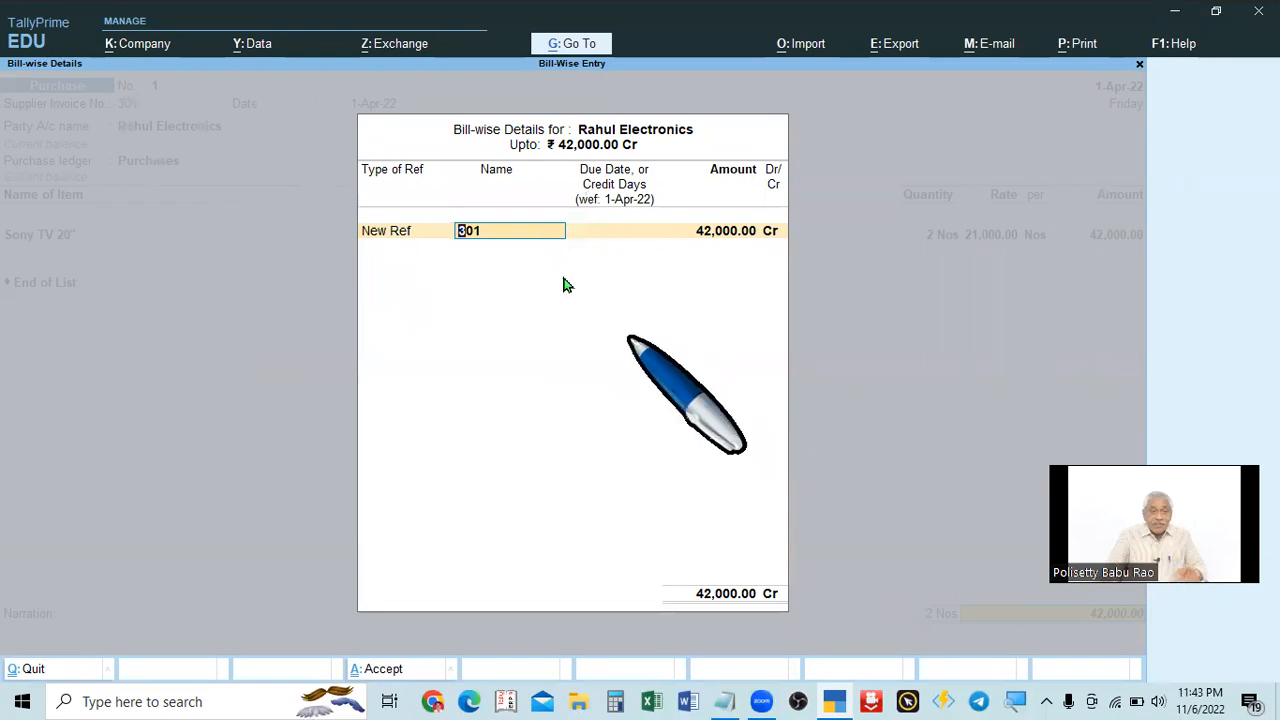
pyautogui.click(578, 232)
pyautogui.hotkey('alt', 'Tab')
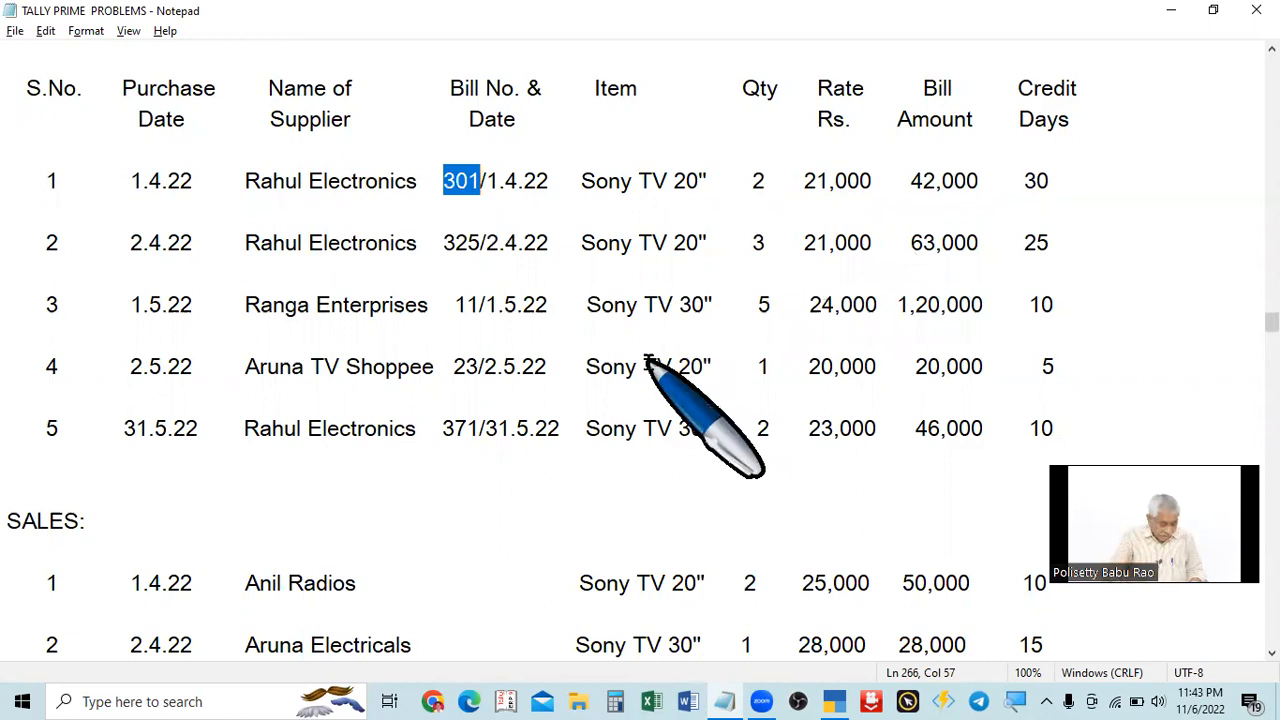
pyautogui.hotkey('alt', 'Tab')
pyautogui.hotkey('alt', 'Tab')
pyautogui.moveTo(1012, 189); pyautogui.dragTo(1064, 187)
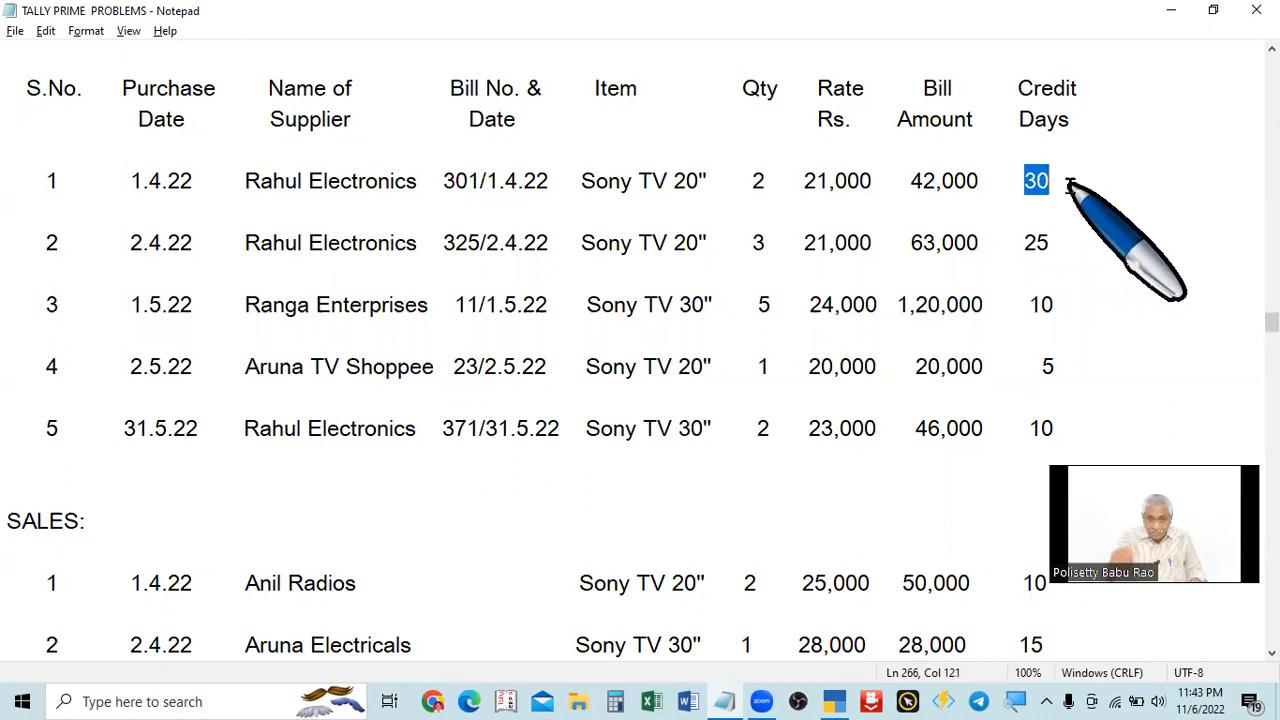
pyautogui.hotkey('alt', 'Tab')
pyautogui.write('30')
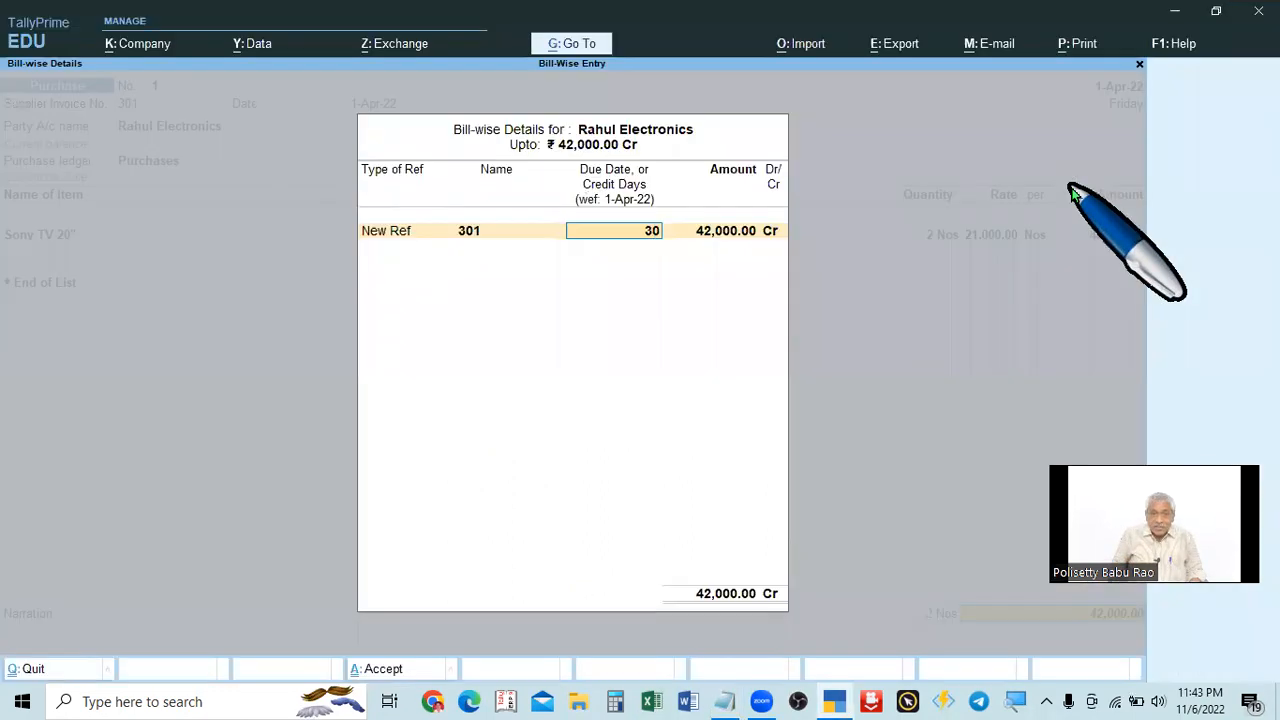
pyautogui.press('Return')
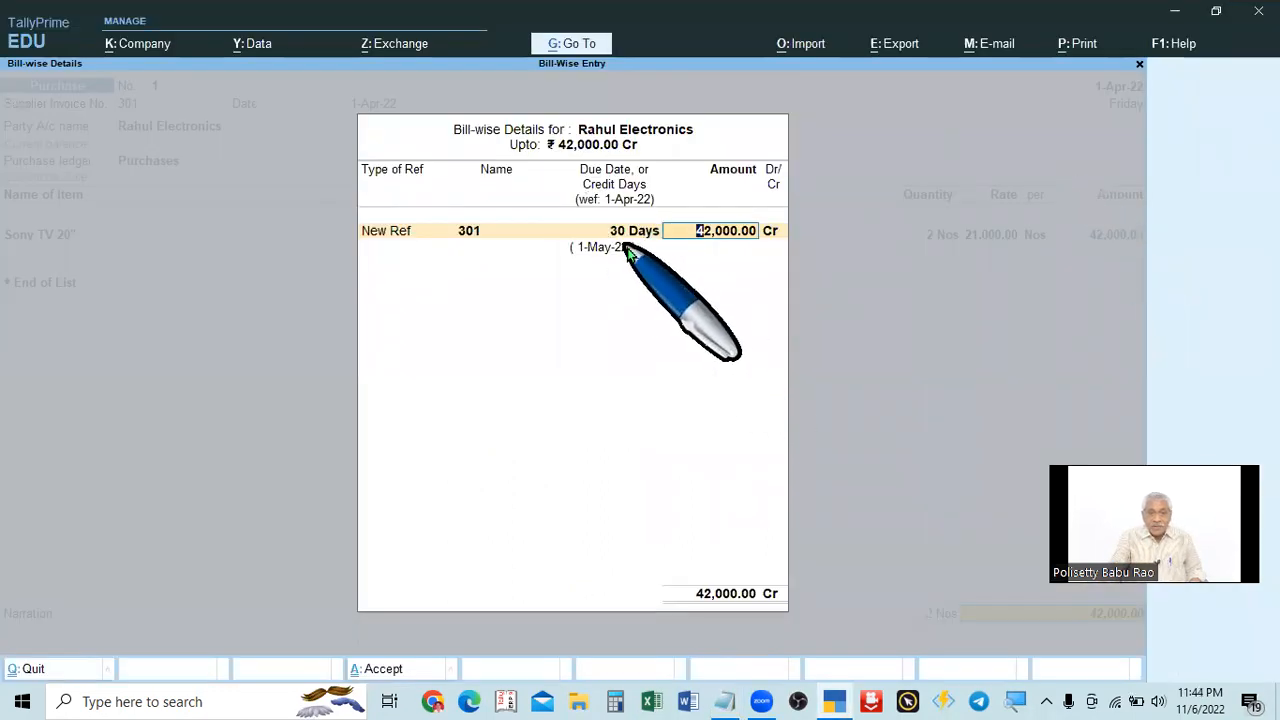
# Accept the bill-wise amount, leave the narration blank and save the Rahul Electronics purchase voucher.
pyautogui.hotkey('alt', 'Tab')
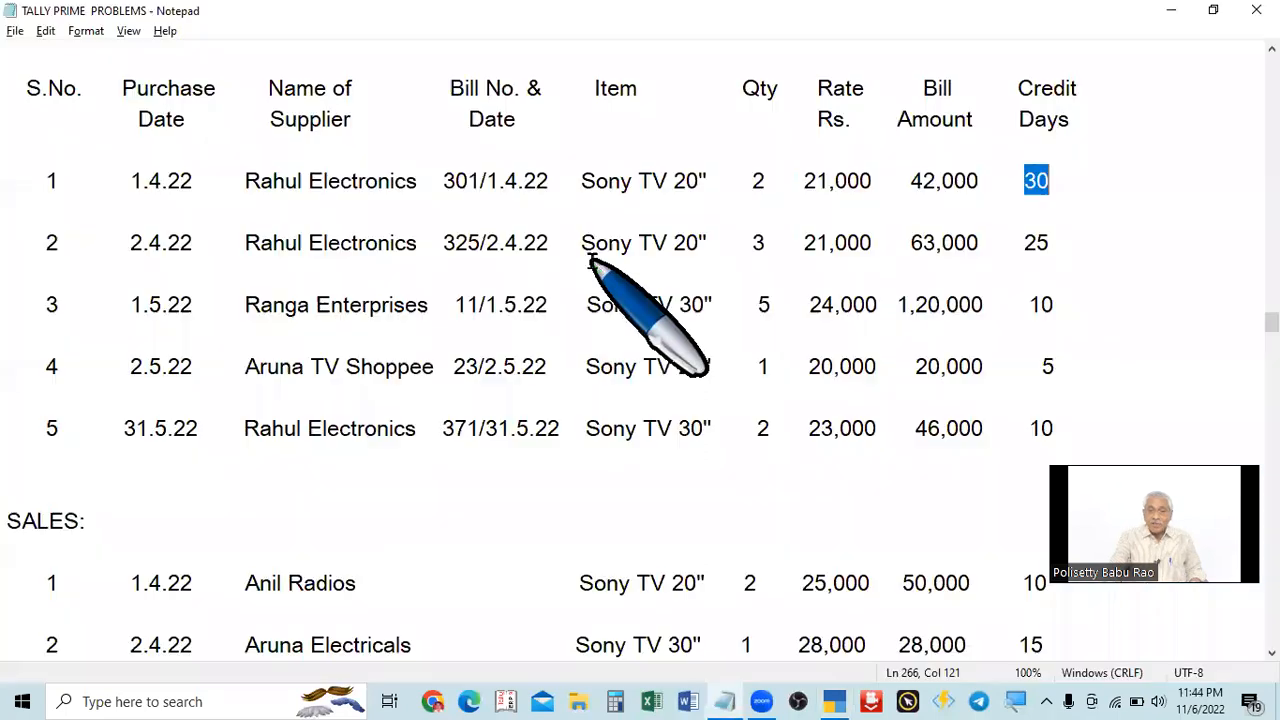
pyautogui.press('Return')
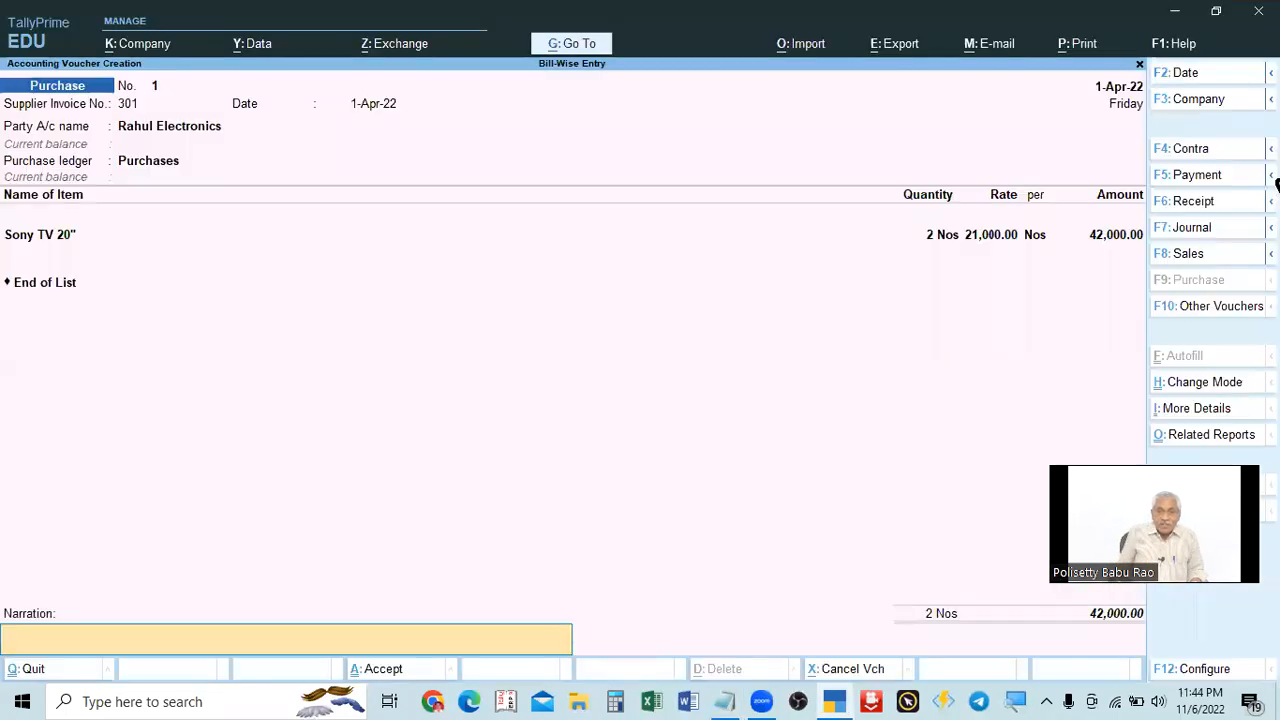
pyautogui.press('Return')
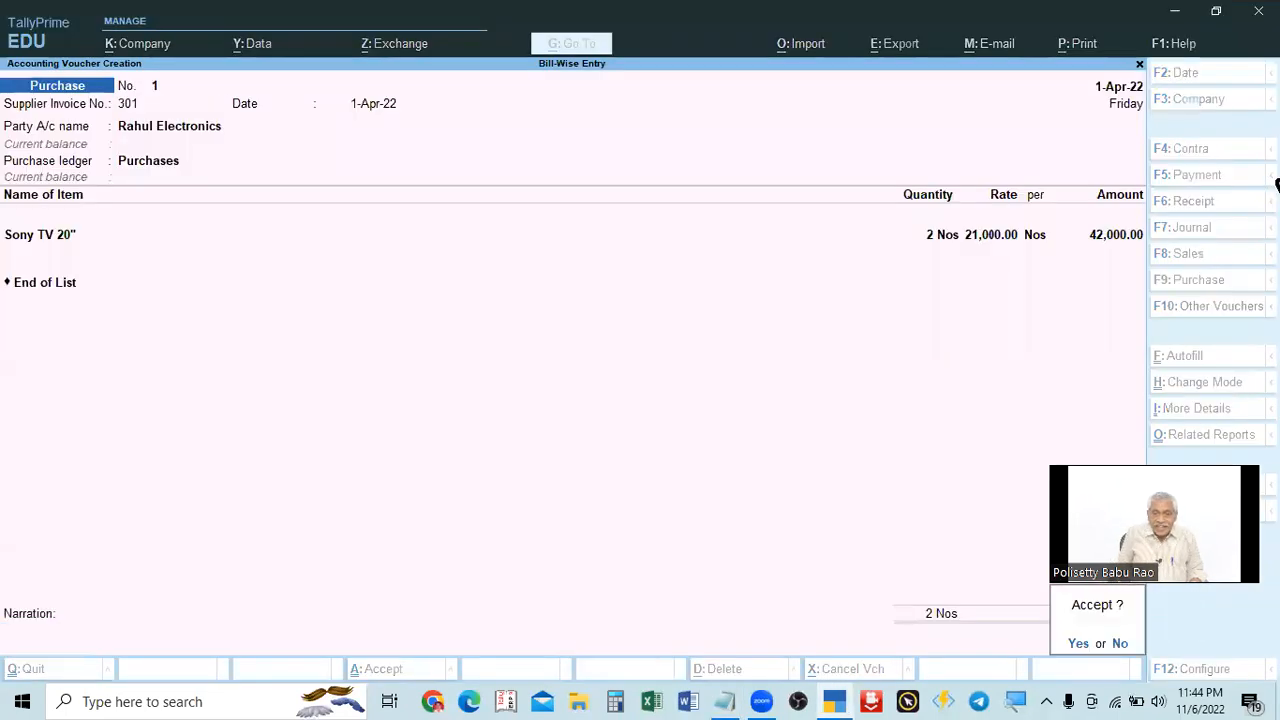
pyautogui.press('Return')
# Review the adjustment methods and the purchases table in the Notepad problem file.
pyautogui.hotkey('alt', 'Tab')
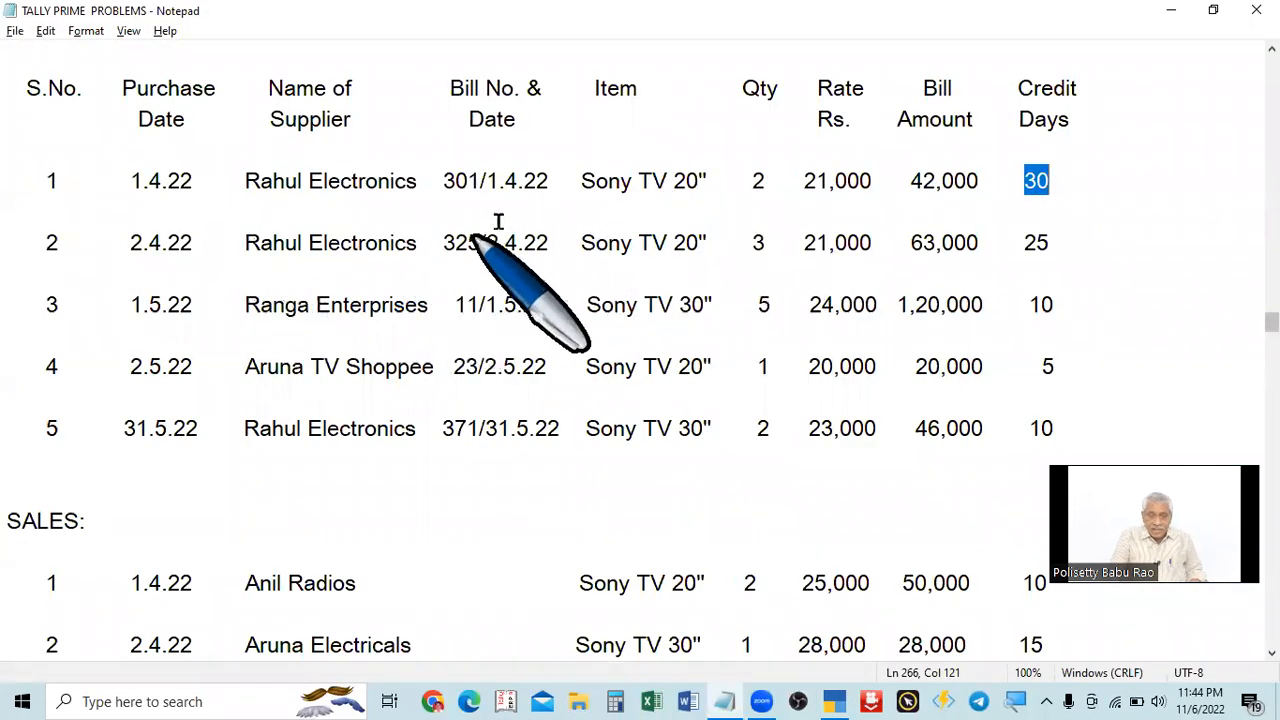
pyautogui.scroll(-3, 360, 335)
pyautogui.scroll(7, 350, 338)
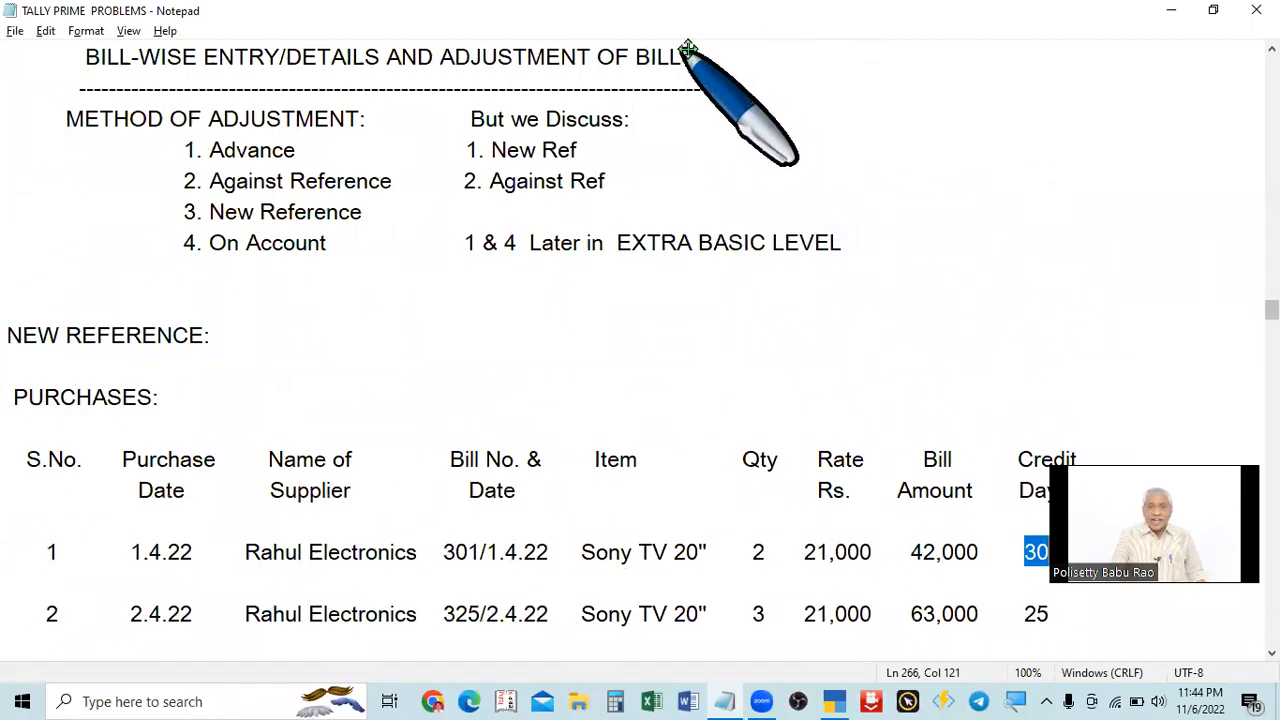
pyautogui.moveTo(1014, 36); pyautogui.dragTo(1057, 72)
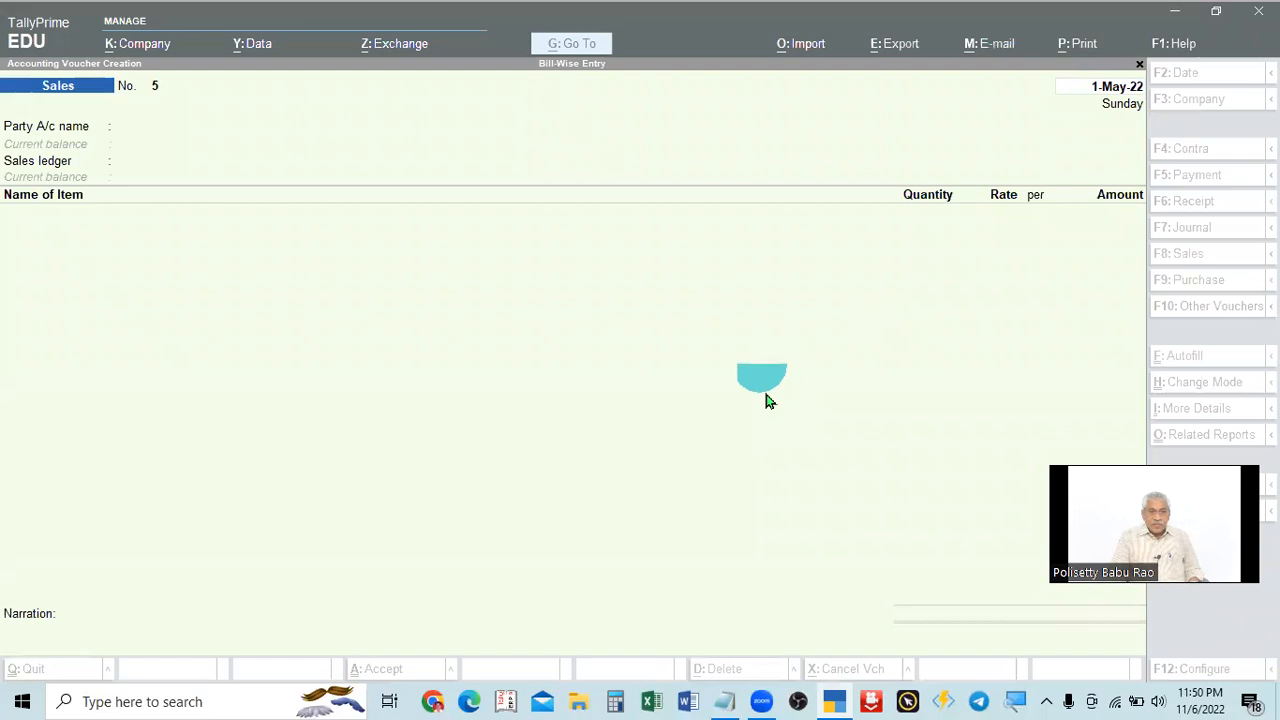
pyautogui.press('alt')
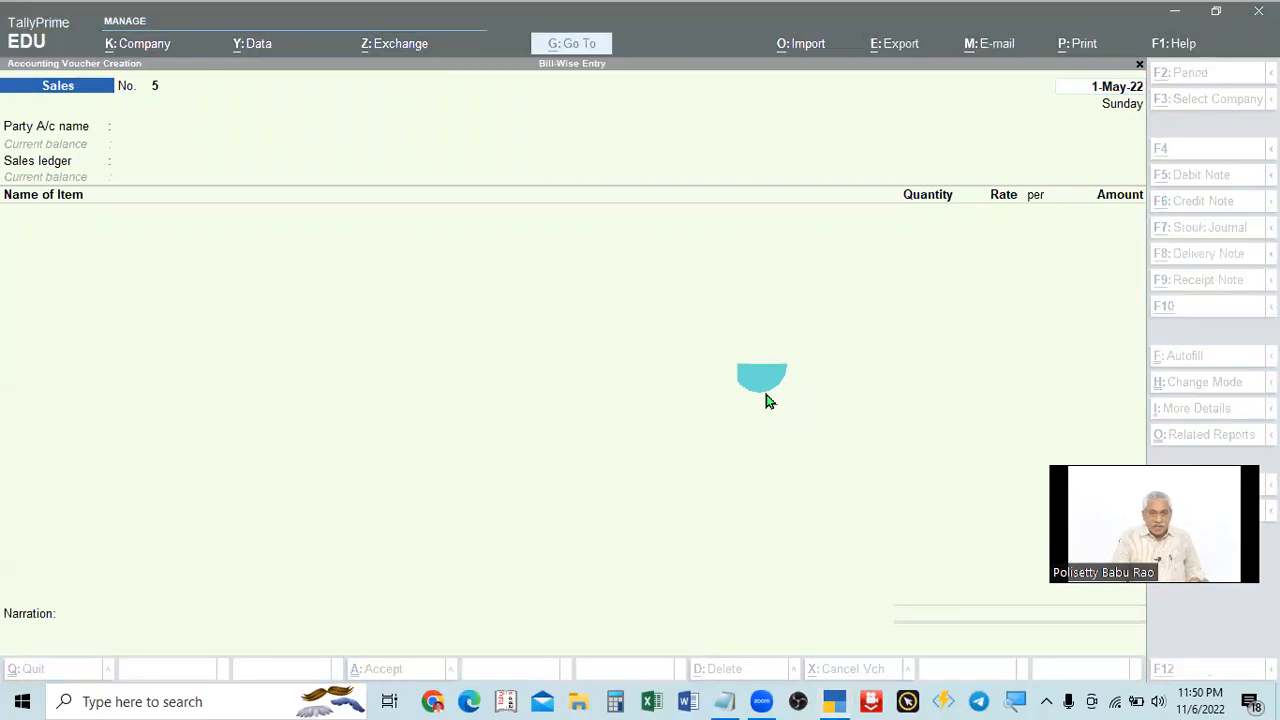
pyautogui.hotkey('alt', 'Tab')
pyautogui.hotkey('alt', 'Tab')
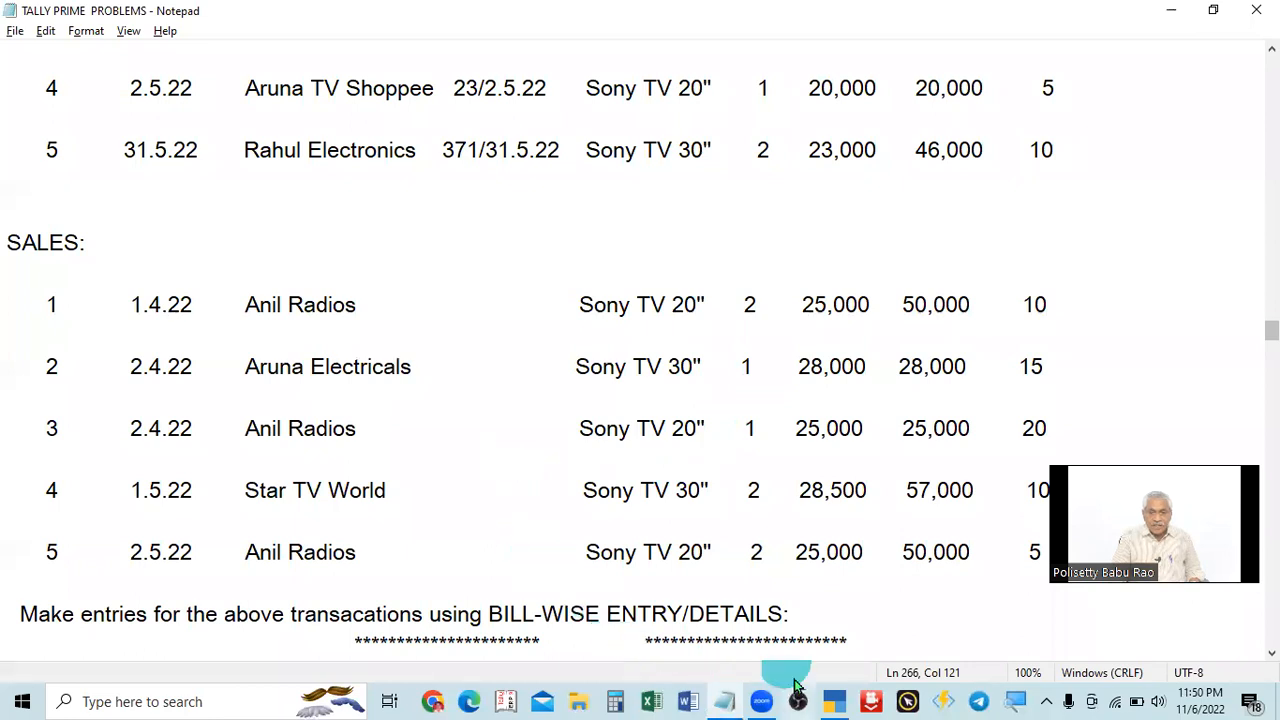
pyautogui.hotkey('alt', 'Tab')
pyautogui.hotkey('alt', 'Tab')
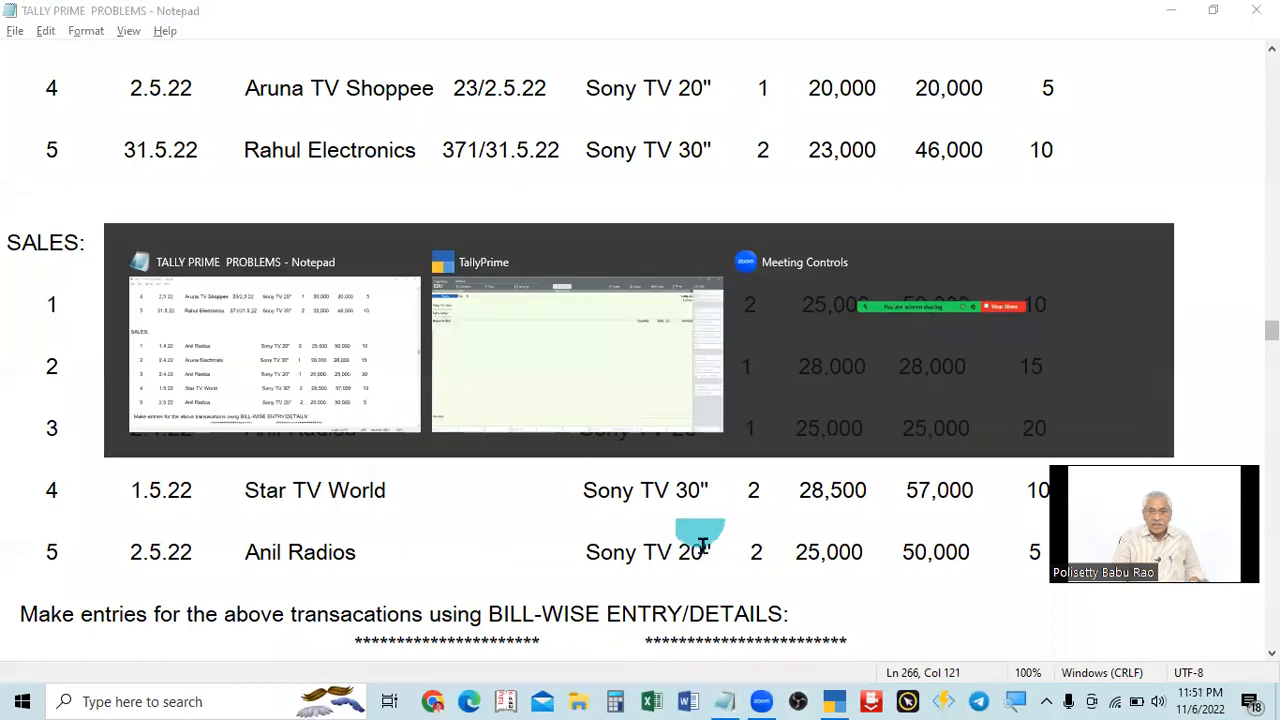
pyautogui.hotkey('alt', 'Tab')
pyautogui.hotkey('alt', 'Tab')
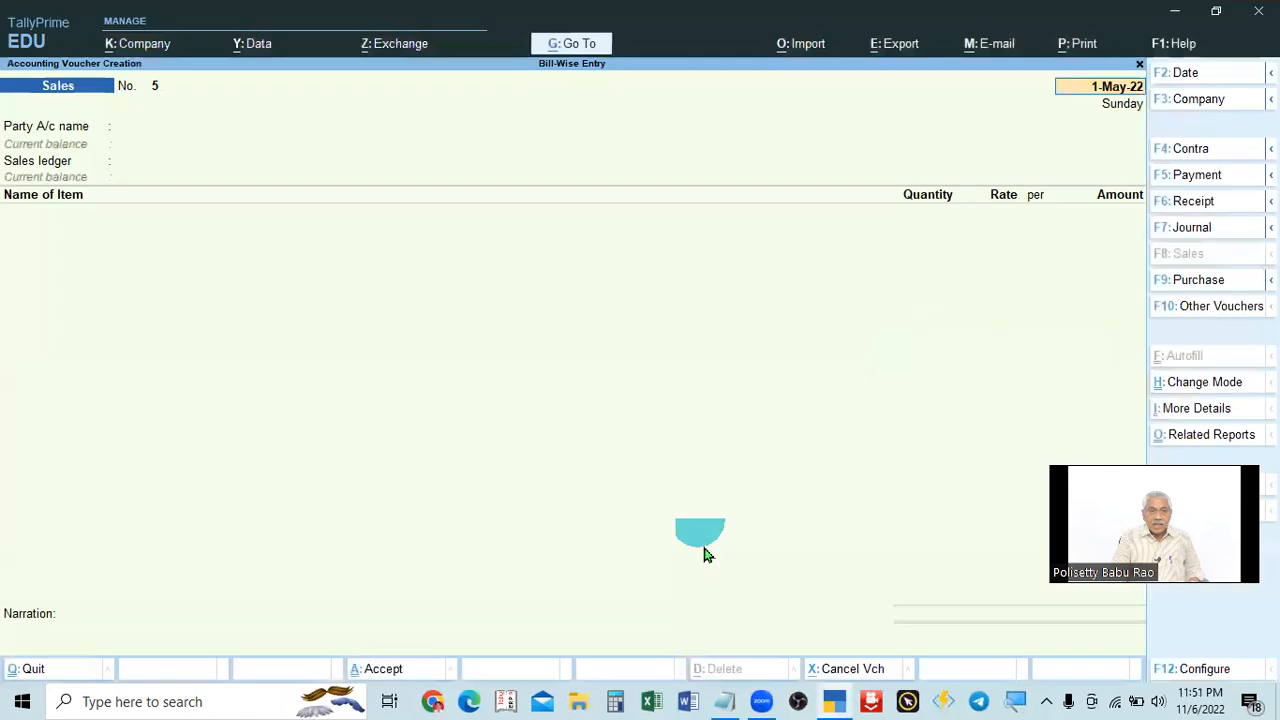
pyautogui.hotkey('alt', 'Tab')
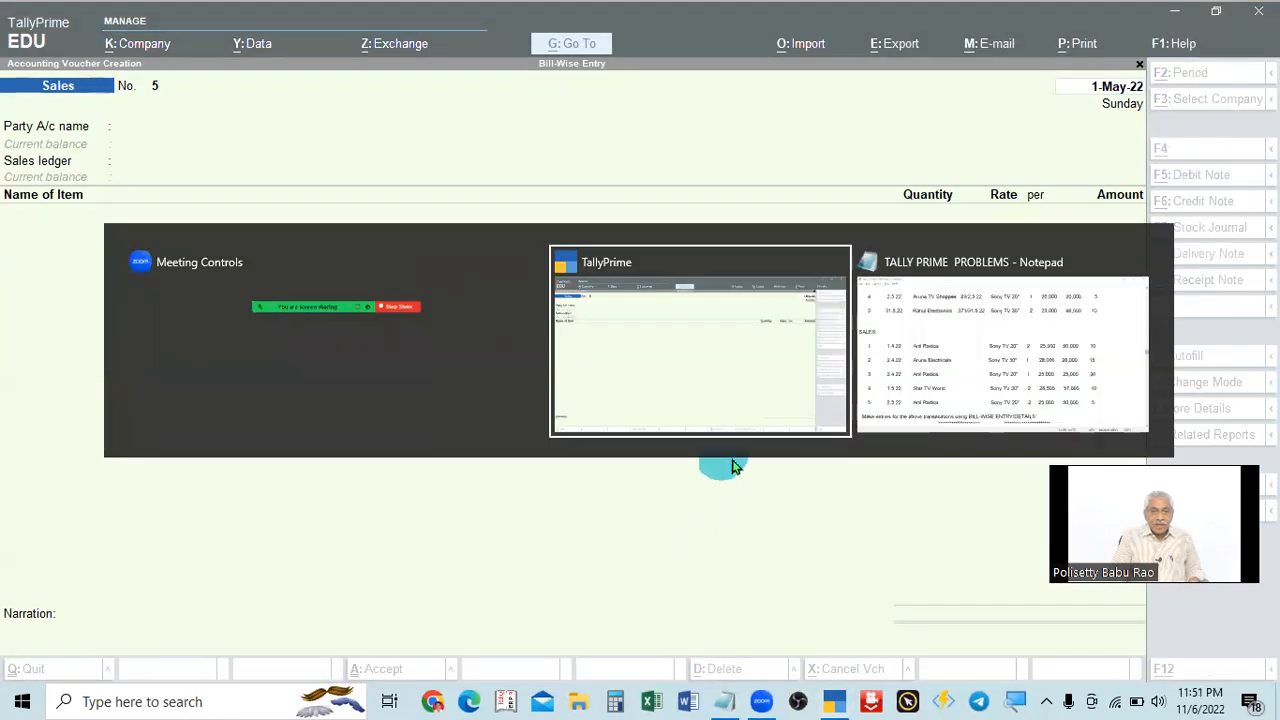
# Review the purchases and sales lists in Notepad and highlight the fifth sale, dated 2.5.22, to Anil Radios.
pyautogui.hotkey('alt', 'Tab')
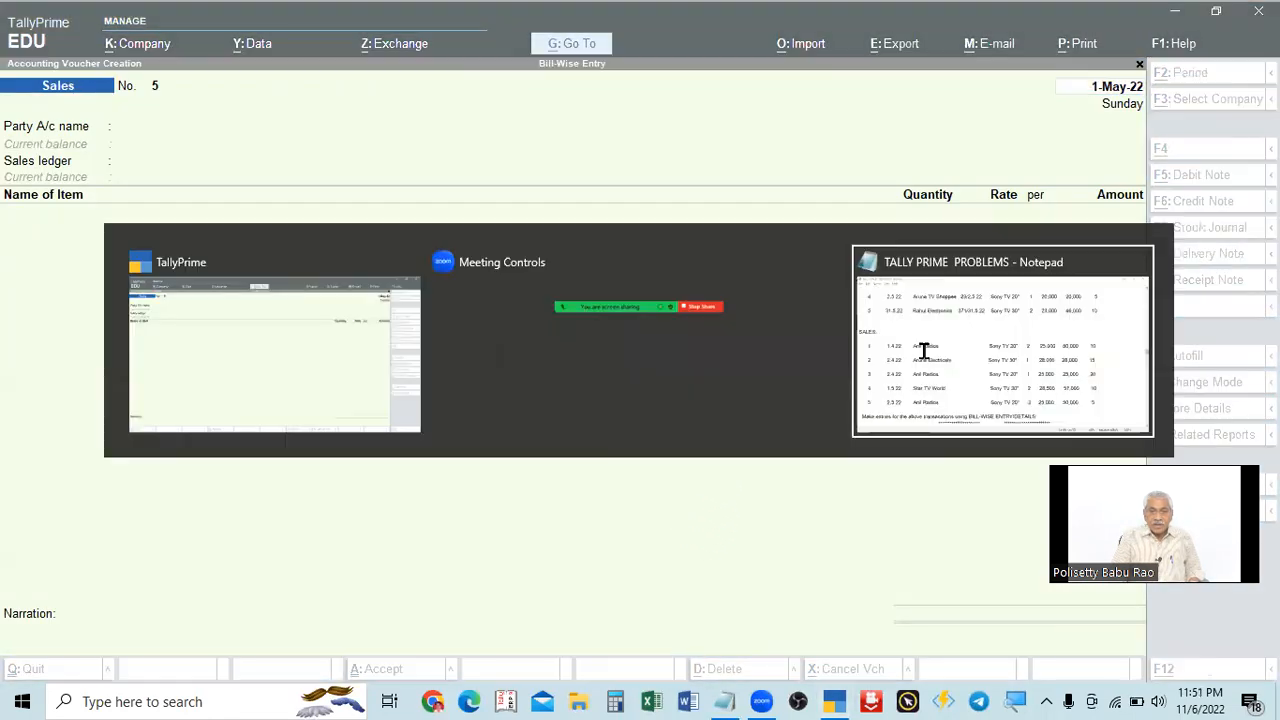
pyautogui.scroll(5, 250, 440)
pyautogui.scroll(-5, 279, 385)
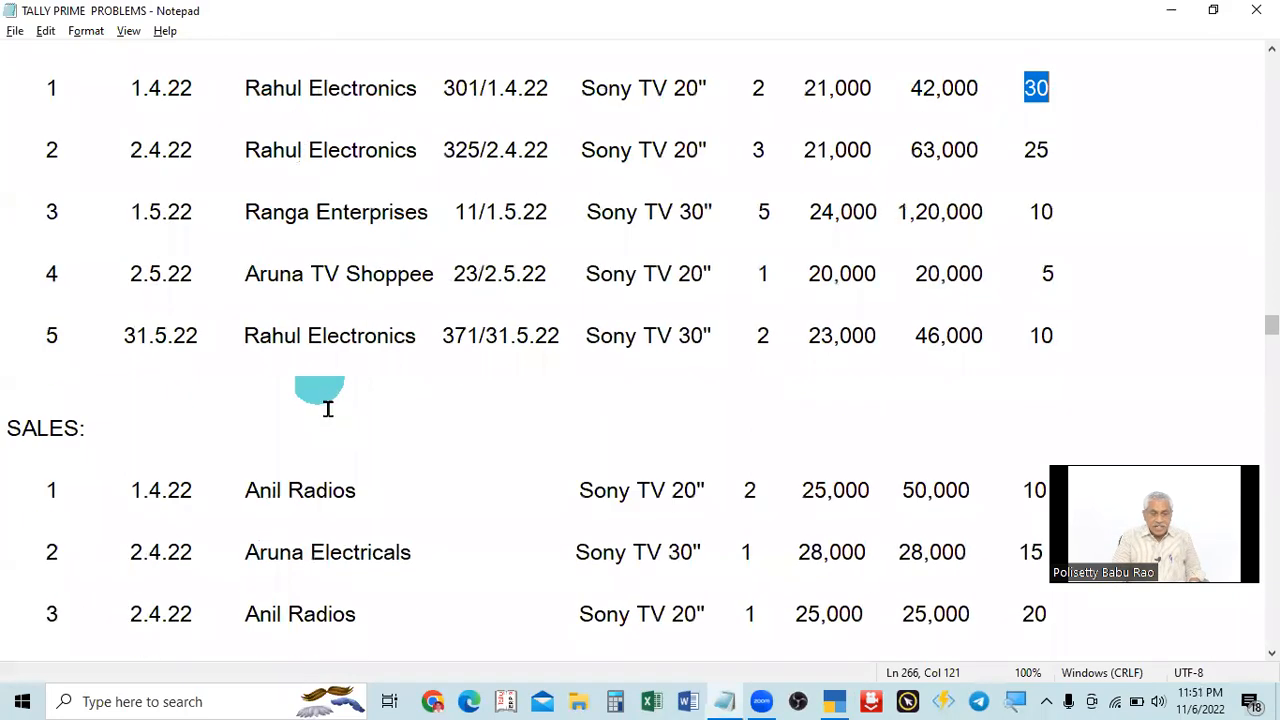
pyautogui.moveTo(227, 548); pyautogui.dragTo(414, 548)
pyautogui.moveTo(84, 551); pyautogui.dragTo(948, 568)
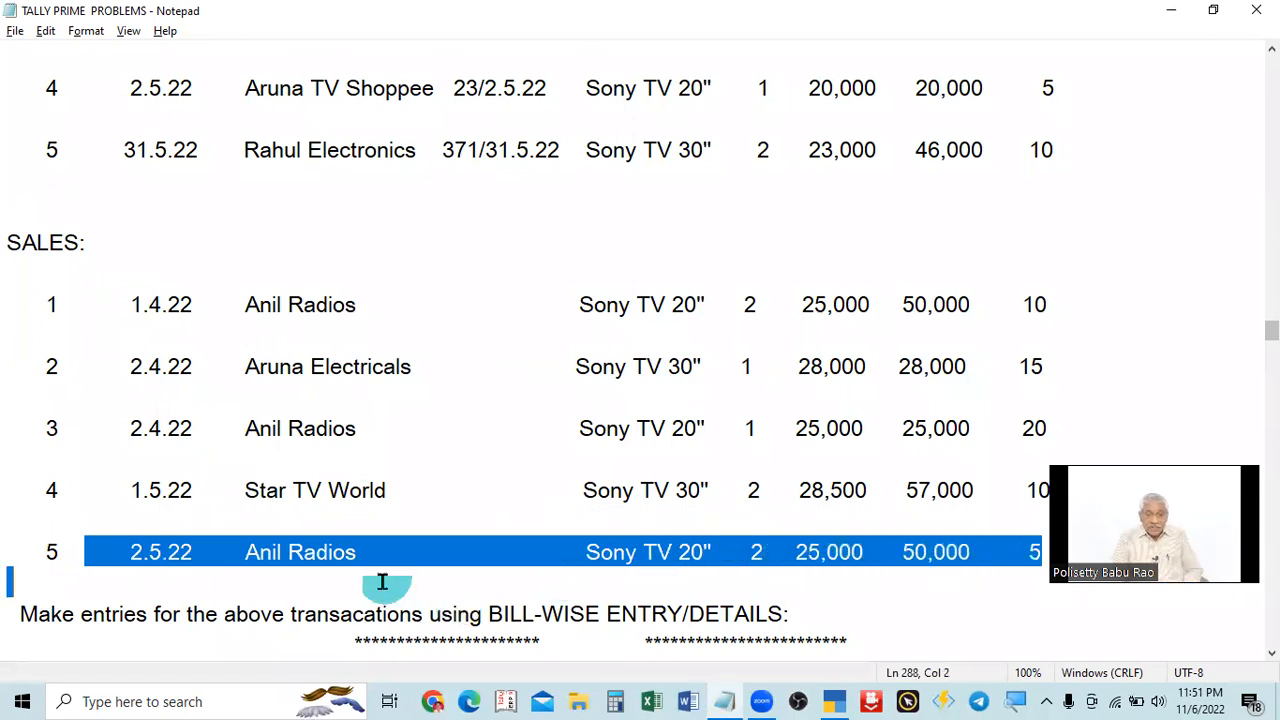
pyautogui.scroll(3, 352, 543)
pyautogui.scroll(3, 394, 366)
pyautogui.scroll(-3, 443, 463)
pyautogui.scroll(-2, 476, 489)
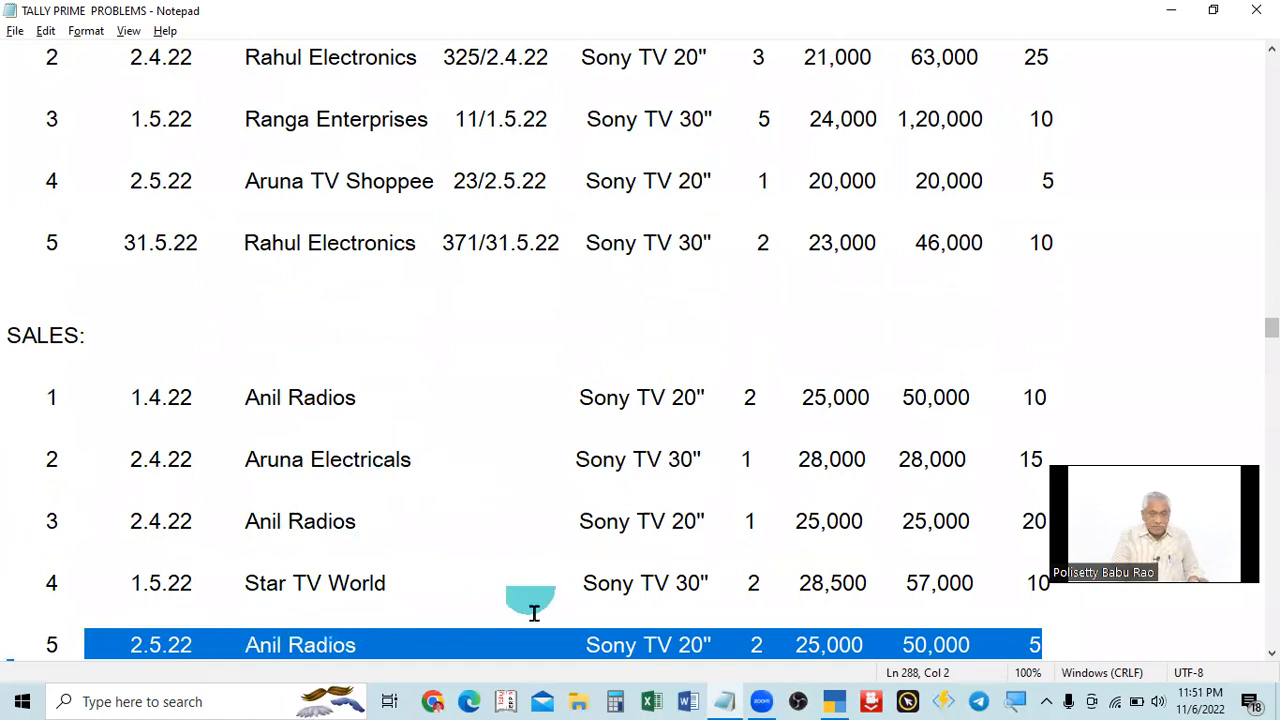
# Check the fifth sale's date in Notepad and complete the sales voucher's date, moving on to the party account.
pyautogui.hotkey('alt', 'Tab')
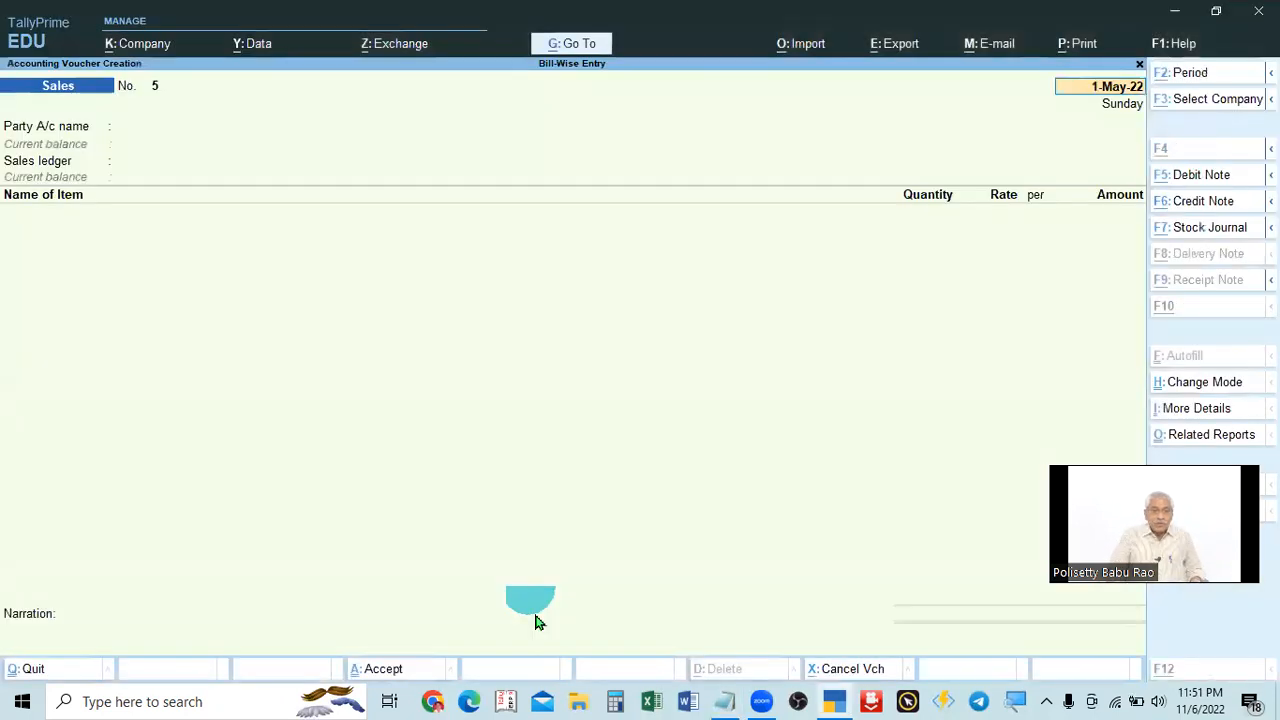
pyautogui.hotkey('alt', 'Tab')
pyautogui.scroll(3, 429, 337)
pyautogui.scroll(-2, 476, 450)
pyautogui.scroll(-2, 476, 450)
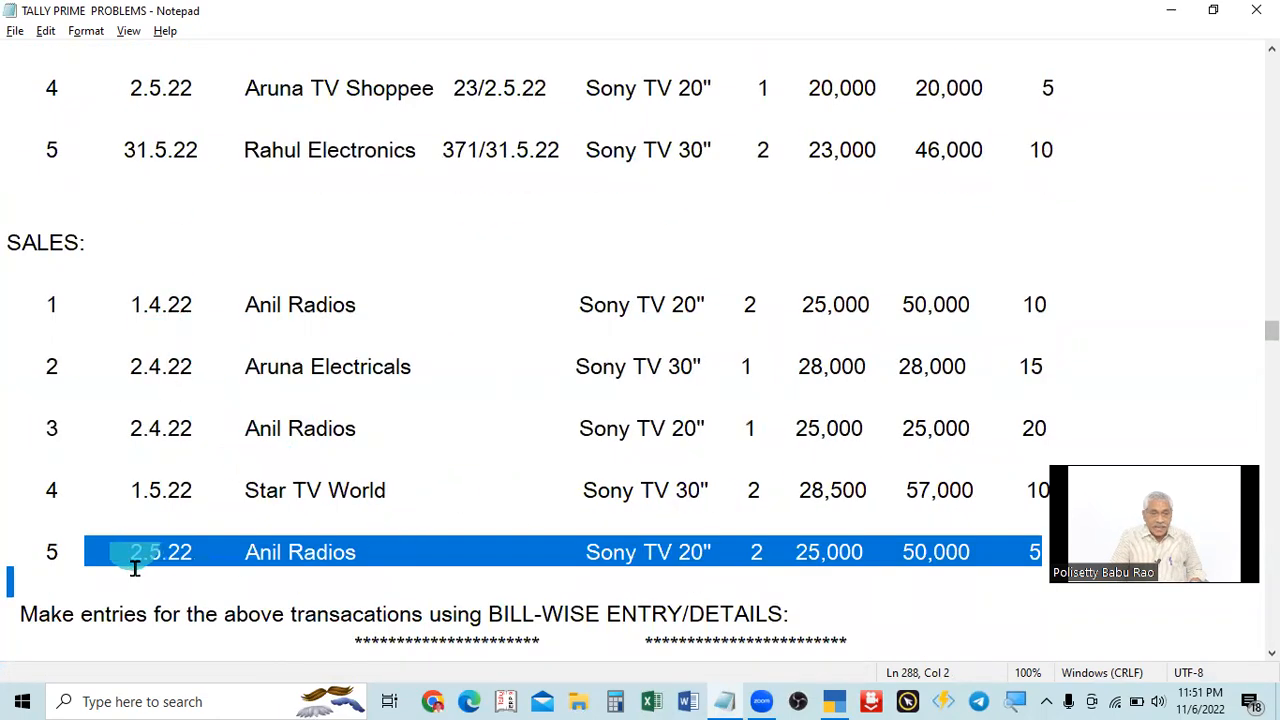
pyautogui.hotkey('alt', 'Tab')
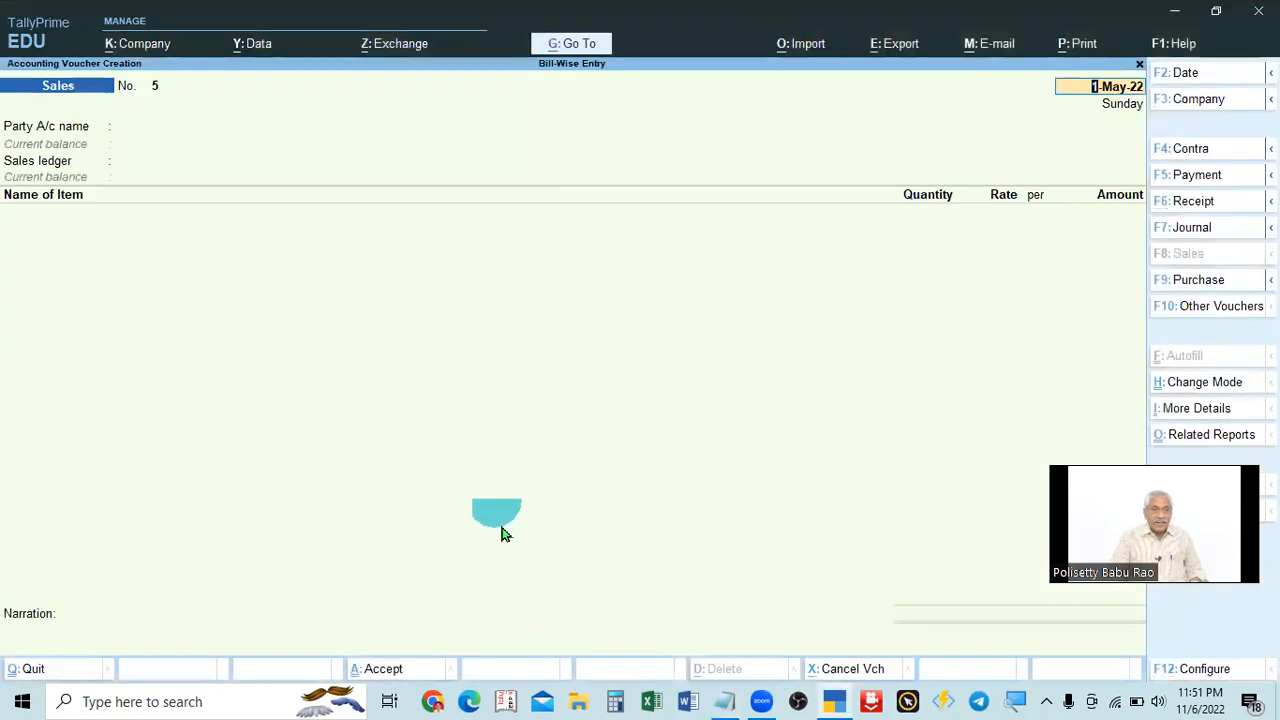
pyautogui.hotkey('alt', 'Tab')
pyautogui.hotkey('alt', 'Tab')
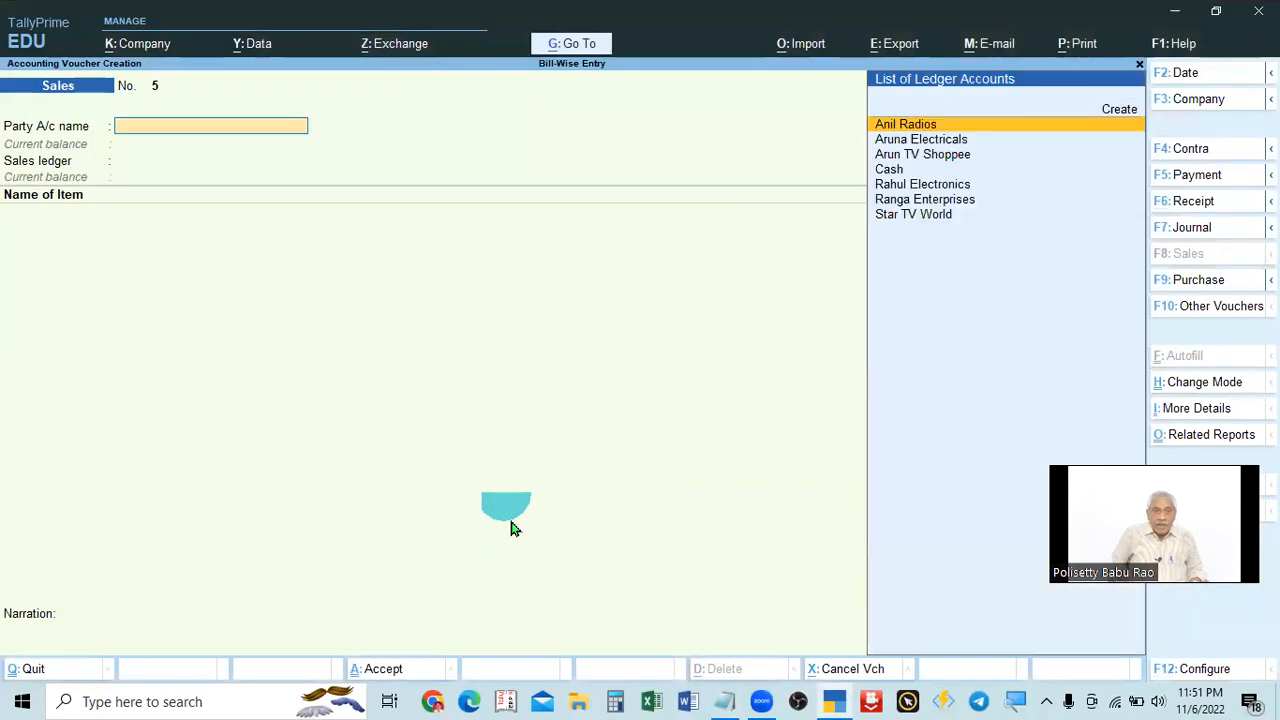
# Check the fifth sale's customer in Notepad against the ledger accounts offered for the sales voucher.
pyautogui.hotkey('alt', 'Tab')
pyautogui.scroll(-1, 400, 535)
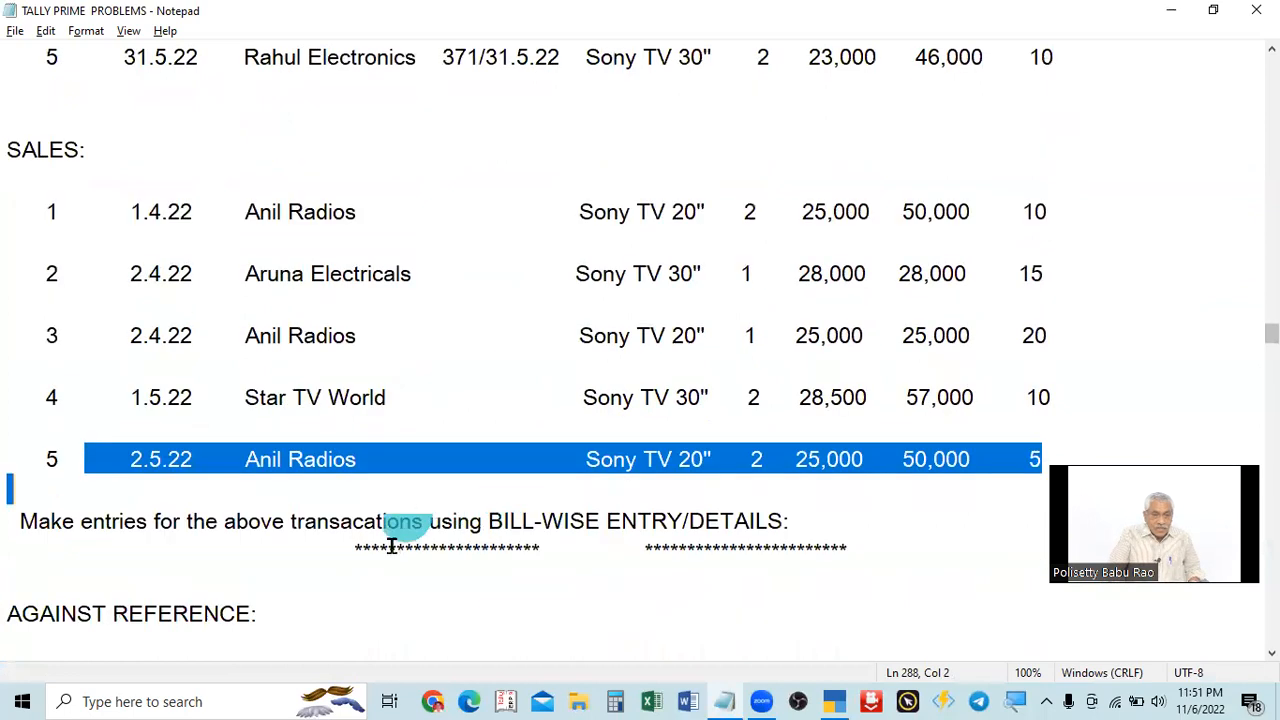
pyautogui.hotkey('alt', 'Tab')
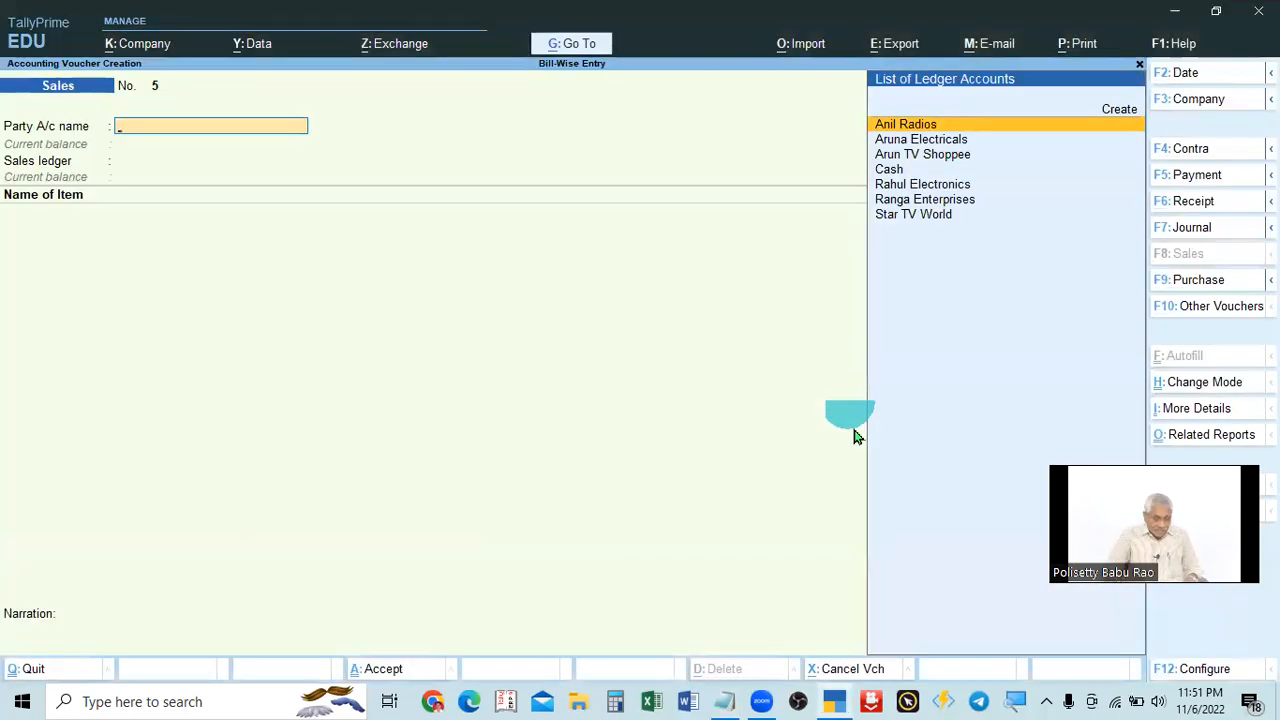
pyautogui.hotkey('alt', 'Tab')
pyautogui.hotkey('alt', 'Tab')
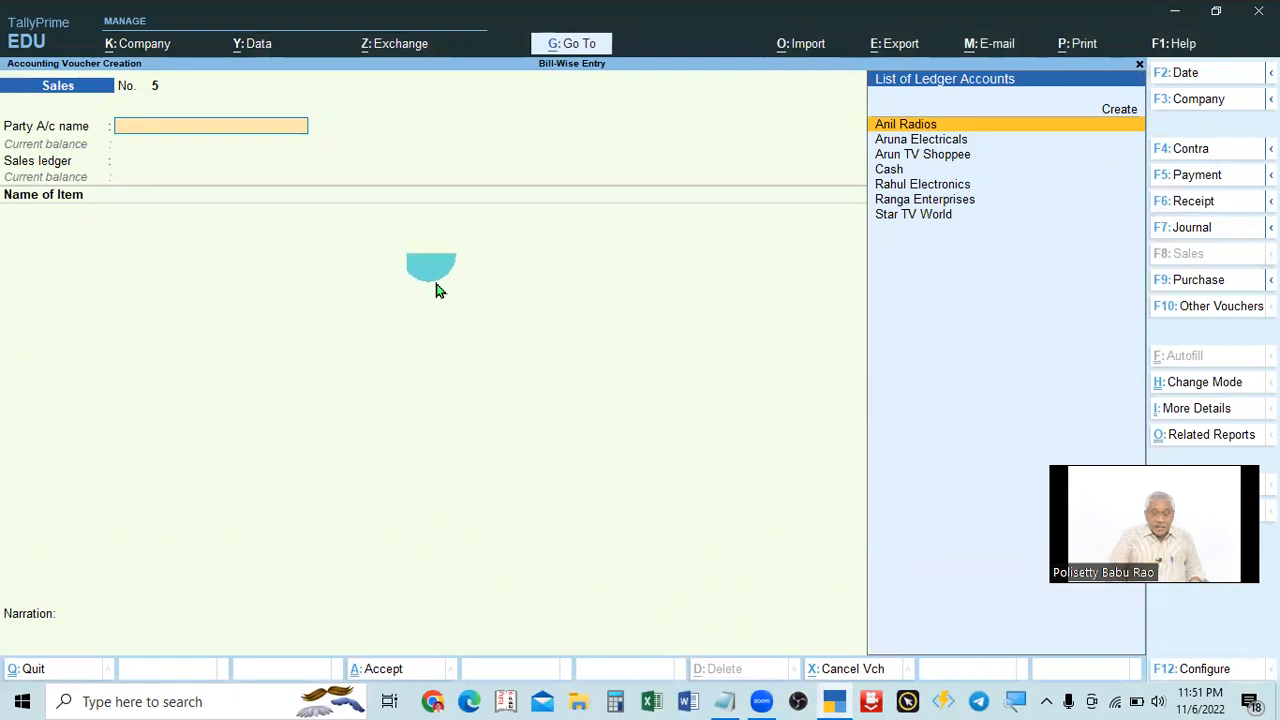
# Examine the SALES list in the Notepad problem file, comparing the Anil Radios rows' credit days and the date of sale 5.
pyautogui.hotkey('alt', 'Tab')
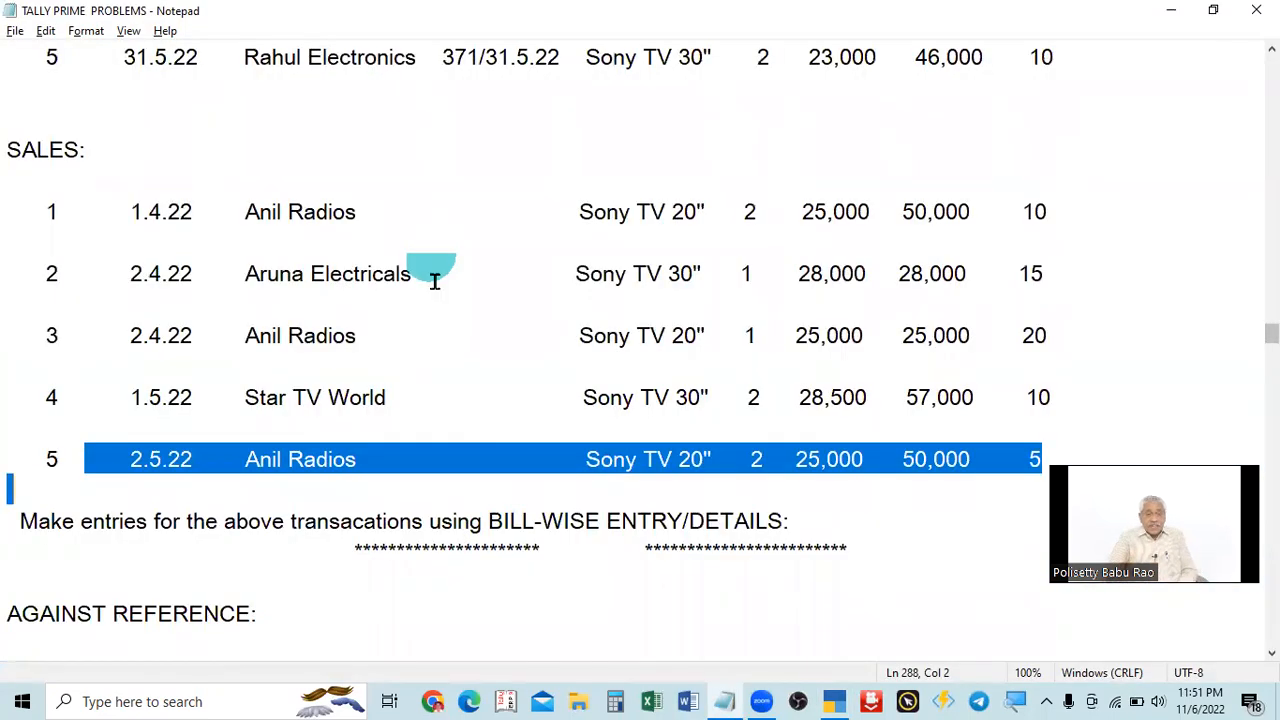
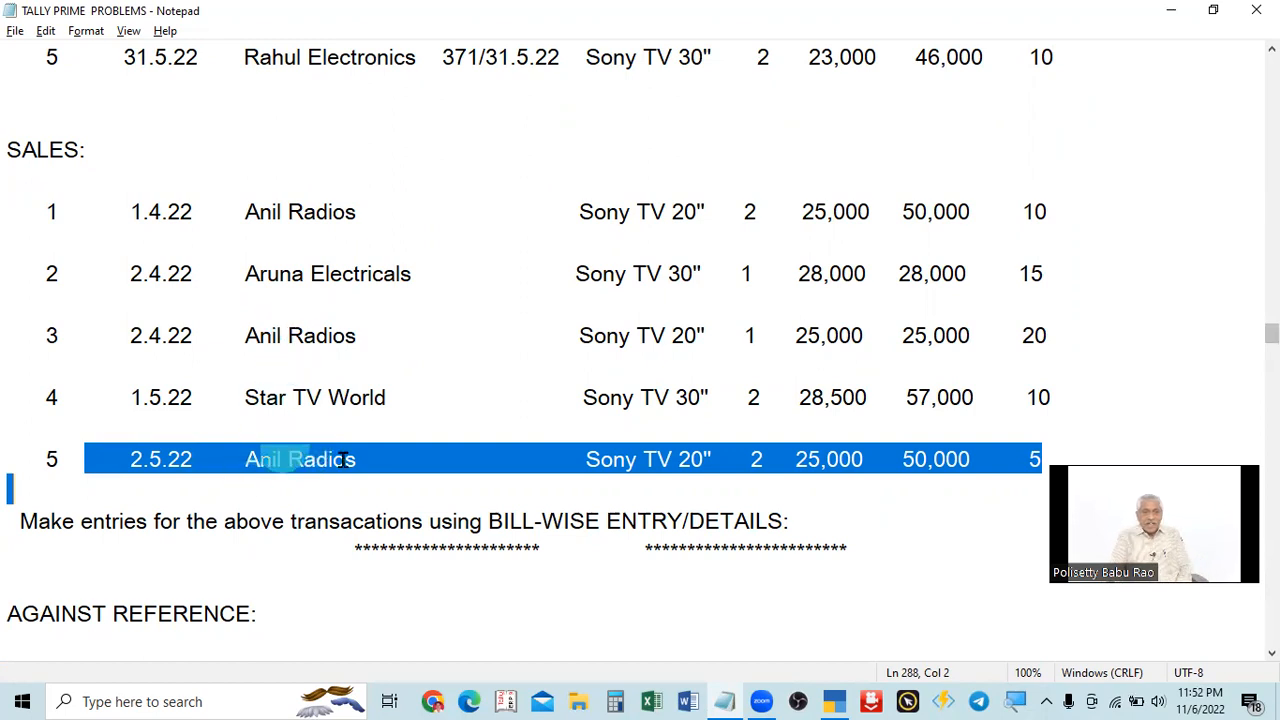
pyautogui.moveTo(246, 214); pyautogui.dragTo(396, 212)
pyautogui.moveTo(225, 336); pyautogui.dragTo(383, 336)
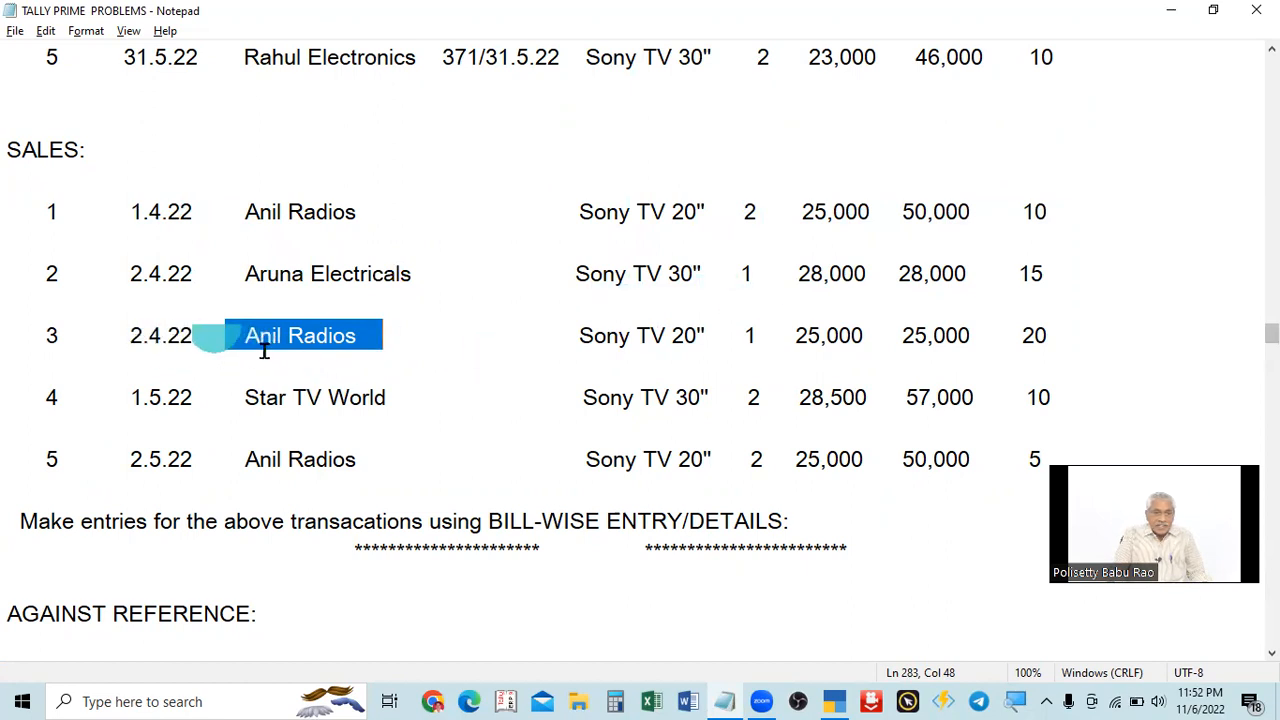
pyautogui.doubleClick(1028, 334)
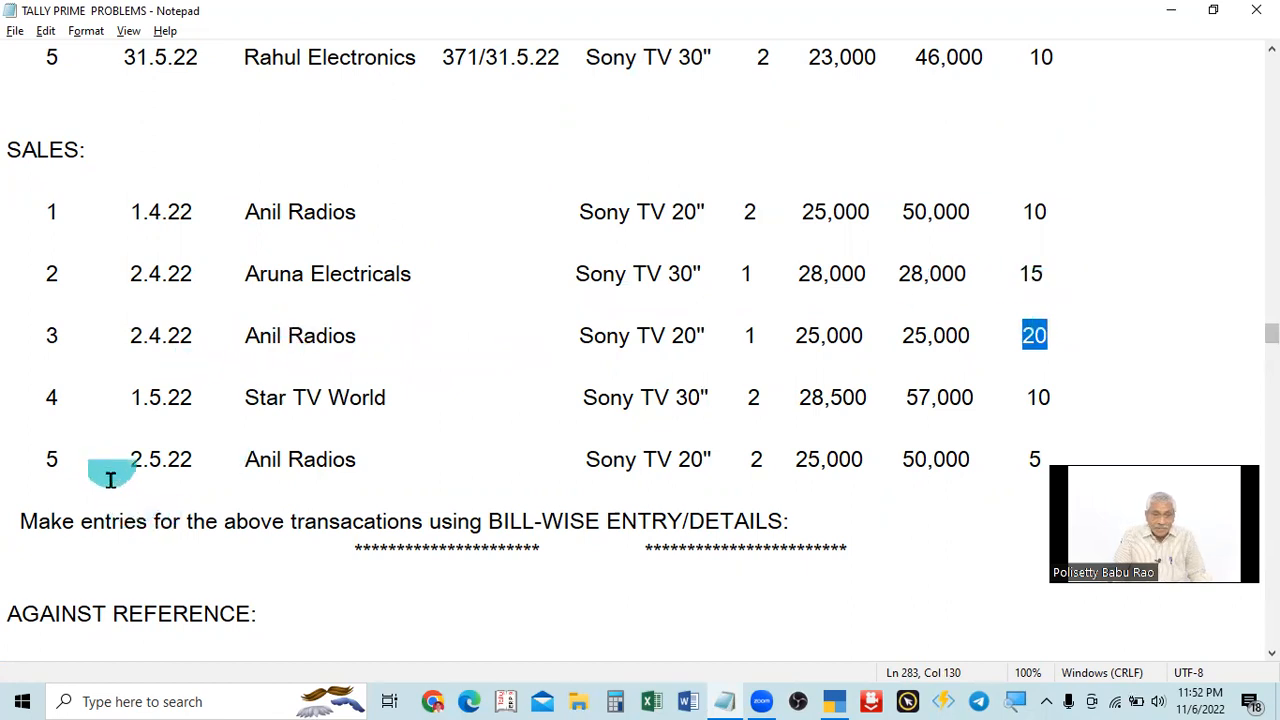
pyautogui.moveTo(134, 460); pyautogui.dragTo(209, 449)
pyautogui.moveTo(129, 455); pyautogui.dragTo(200, 460)
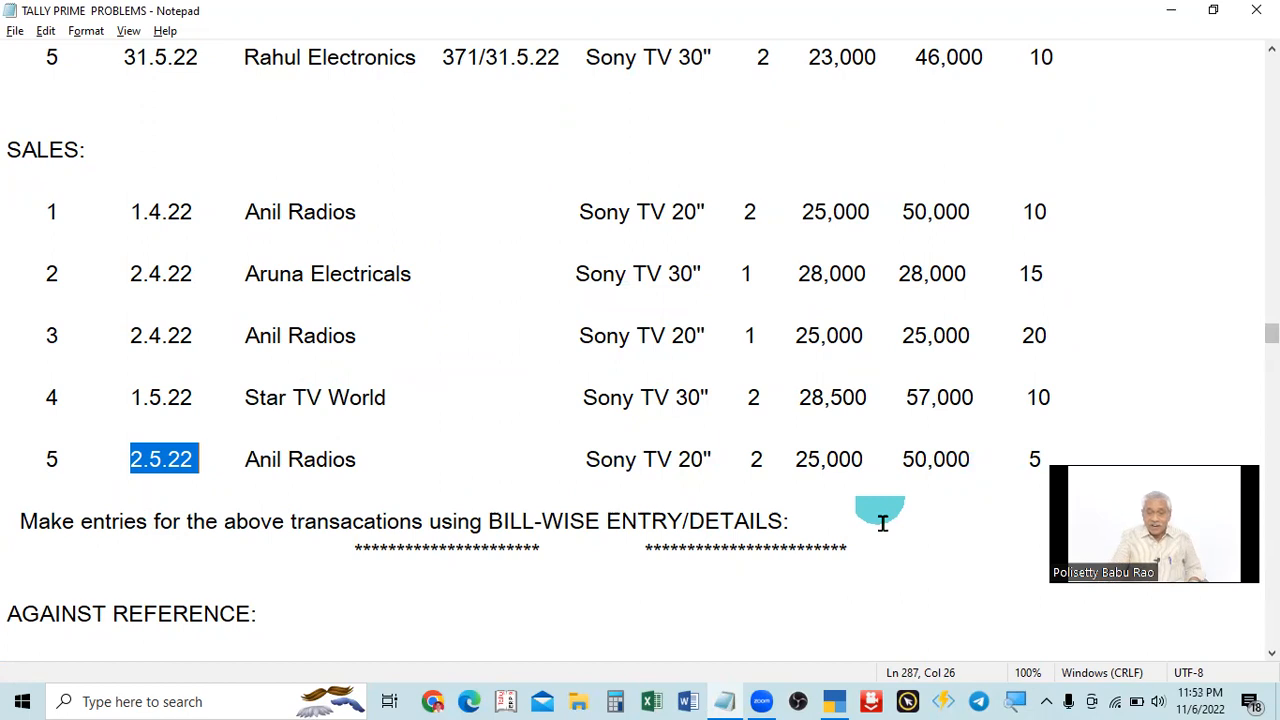
pyautogui.hotkey('alt', 'Tab')
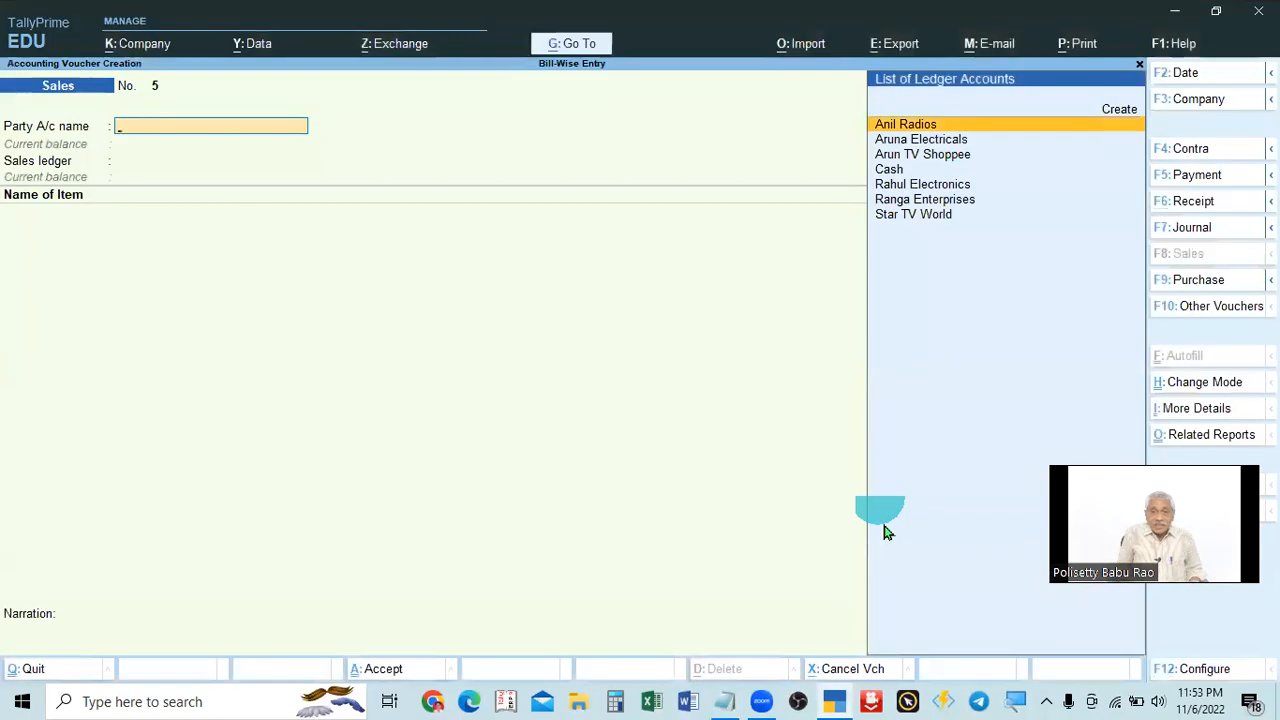
pyautogui.hotkey('alt', 'Tab')
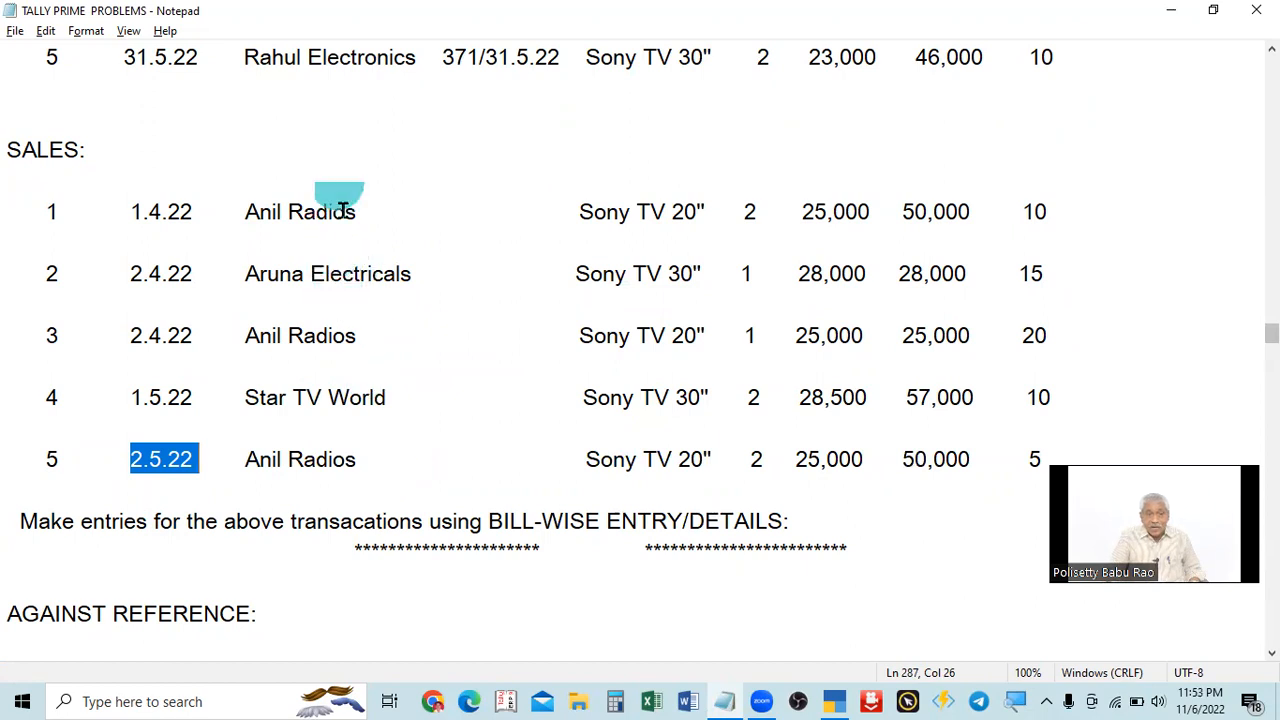
pyautogui.hotkey('alt', 'Tab')
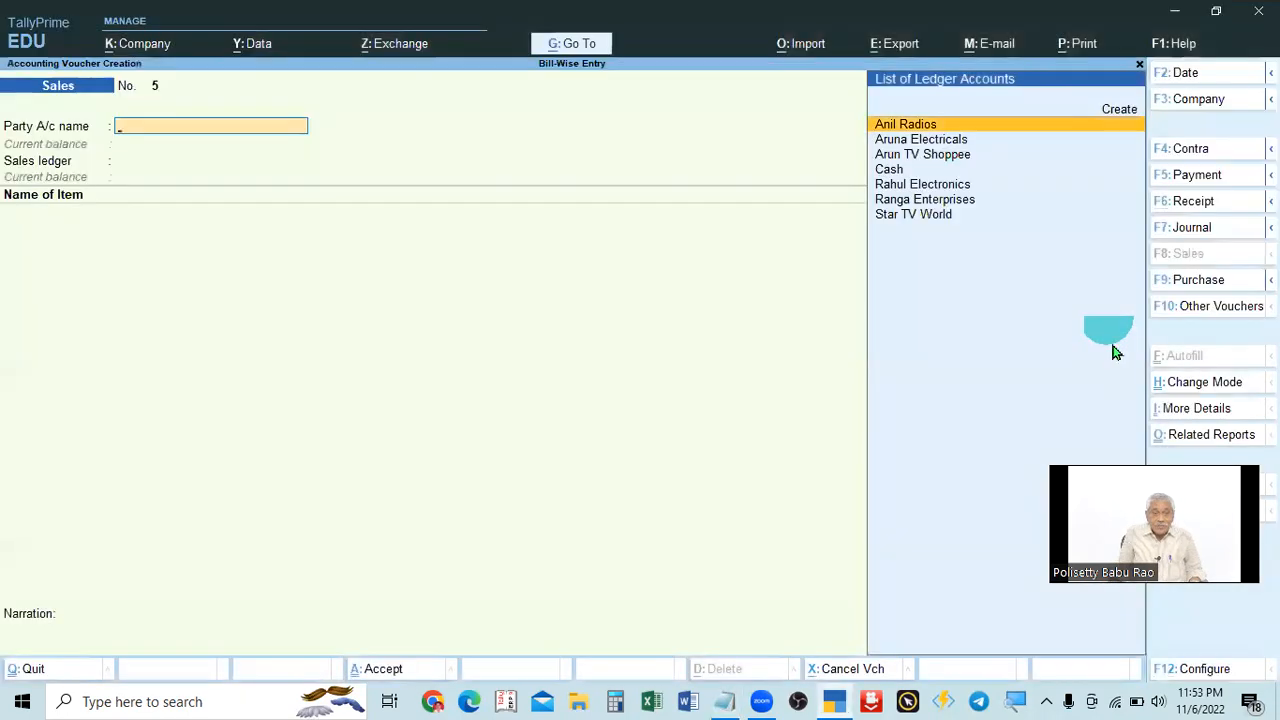
# Choose Anil Radios as the party account of sales voucher 5 and accept its party details.
pyautogui.press('Return')
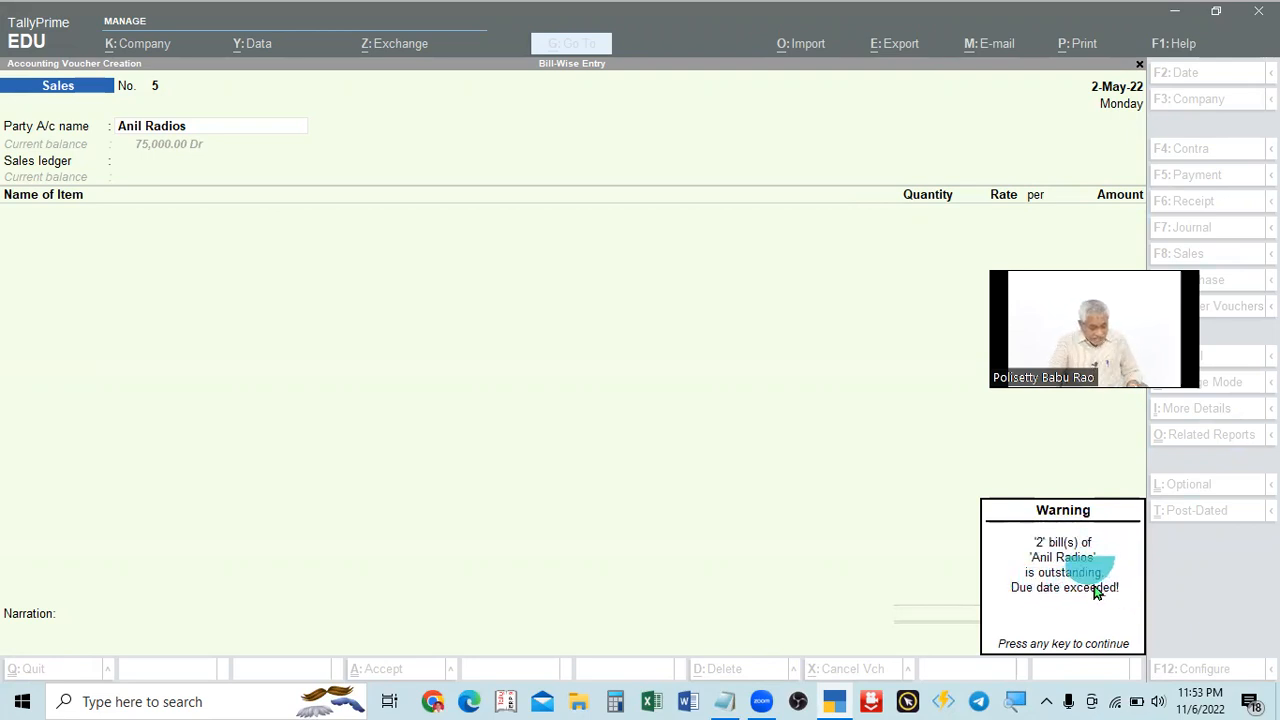
pyautogui.hotkey('alt', 'Tab')
pyautogui.hotkey('alt', 'Tab')
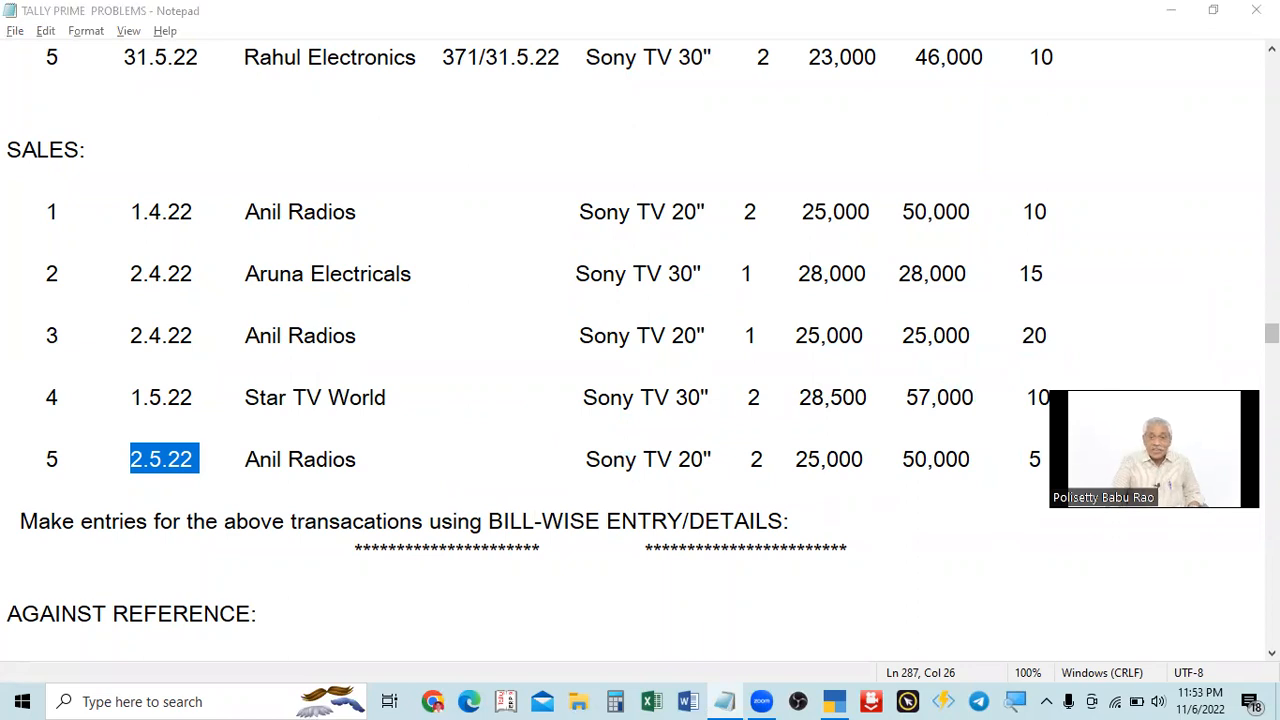
pyautogui.hotkey('alt', 'Tab')
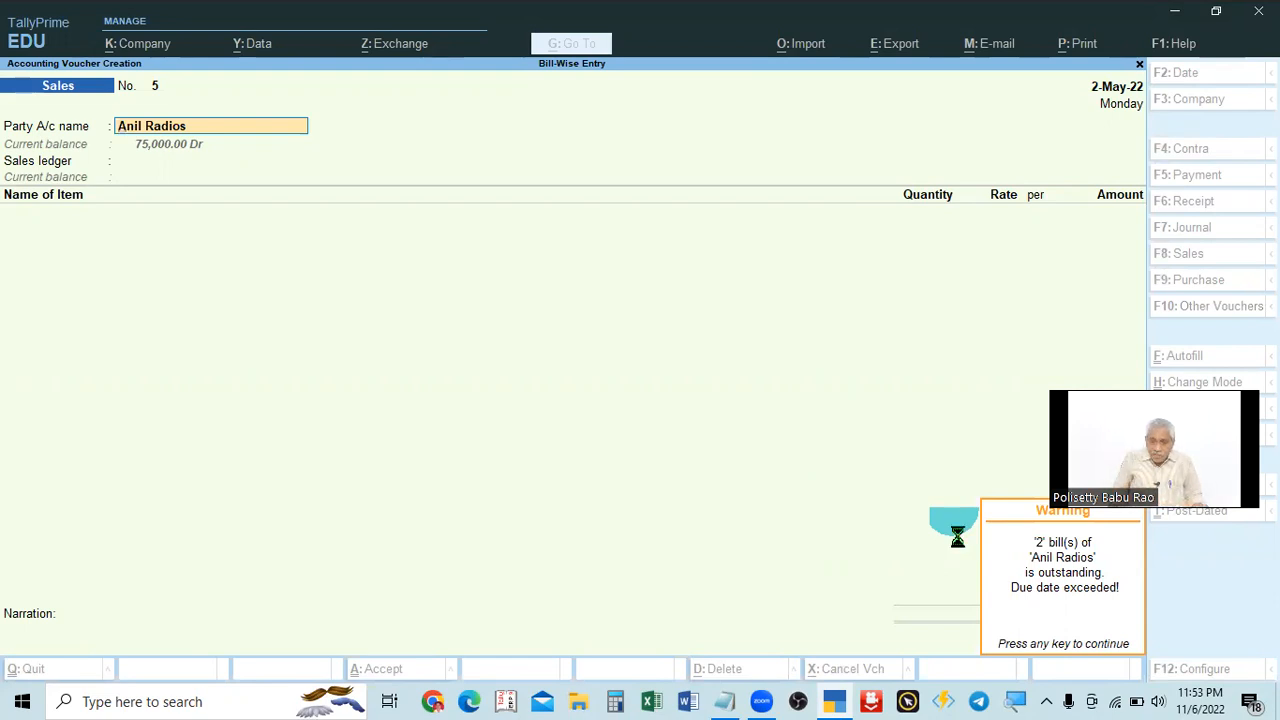
pyautogui.press('Return')
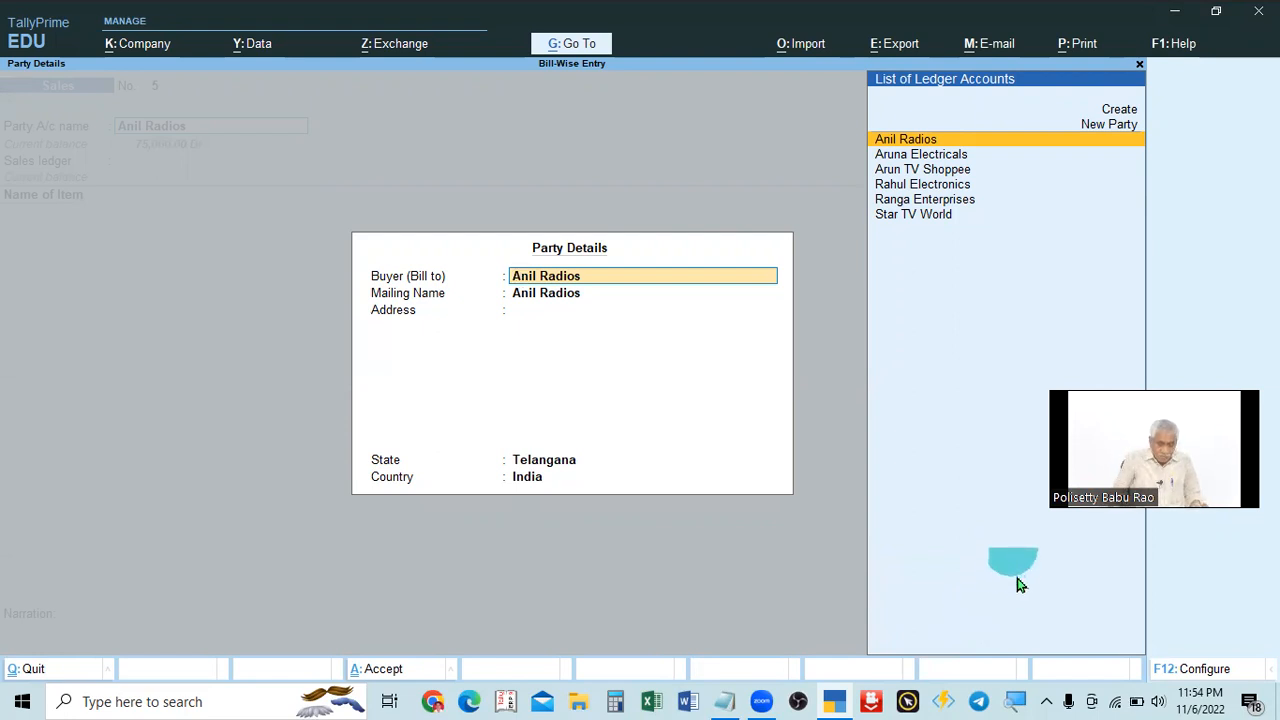
pyautogui.press('ctrl')
pyautogui.hotkey('ctrl', 'a')
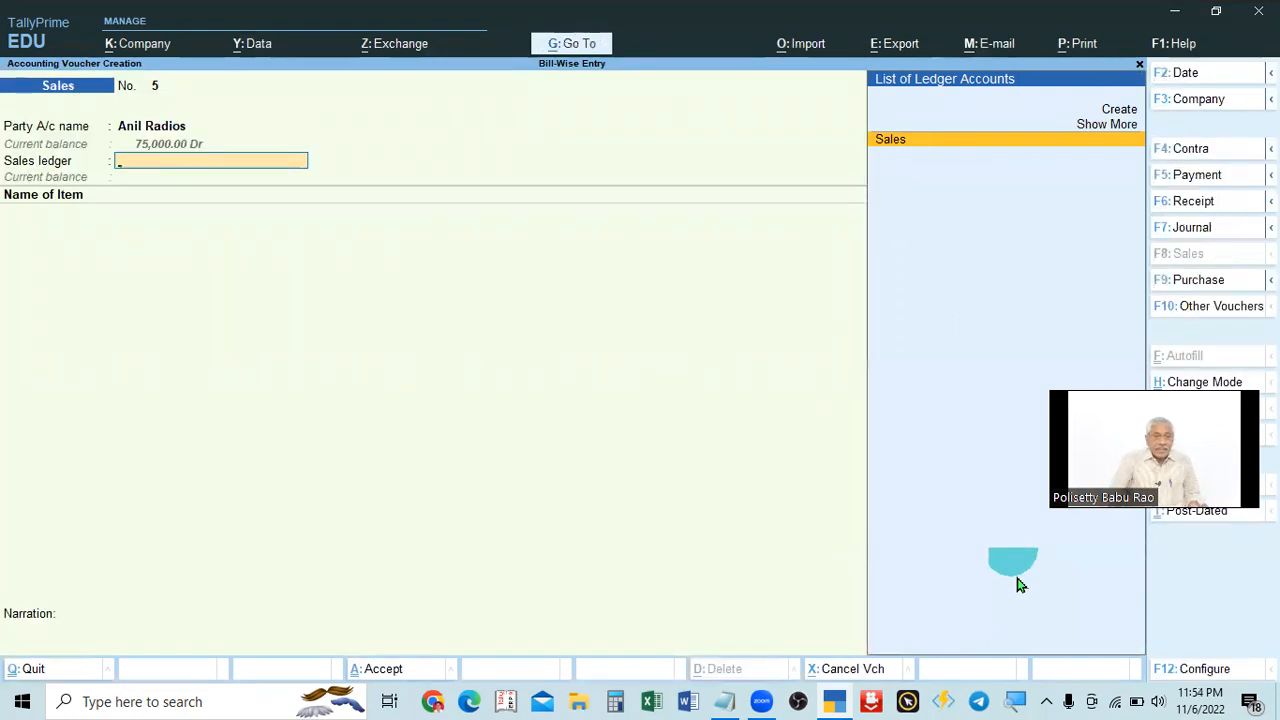
# Assign the Sales ledger and add the item Sony TV 20" with a quantity of 2 Nos.
pyautogui.press('Return')
pyautogui.hotkey('alt', 'Tab')
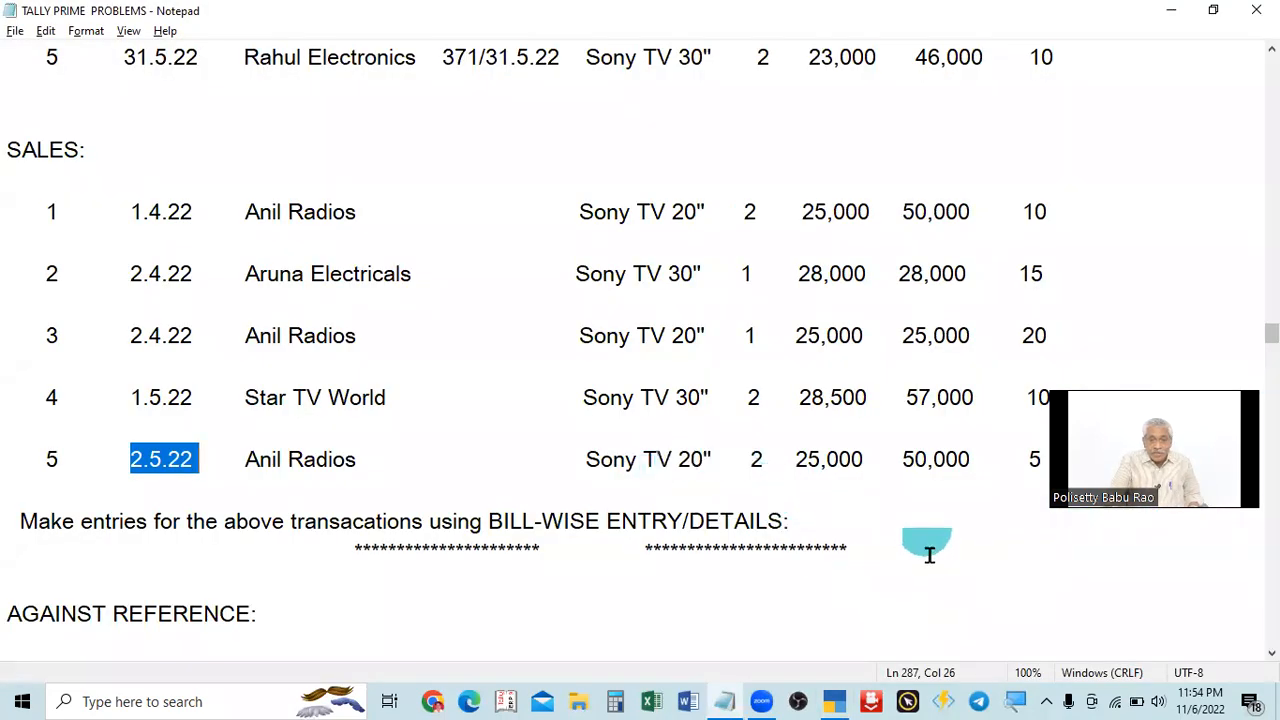
pyautogui.hotkey('alt', 'Tab')
pyautogui.write('So')
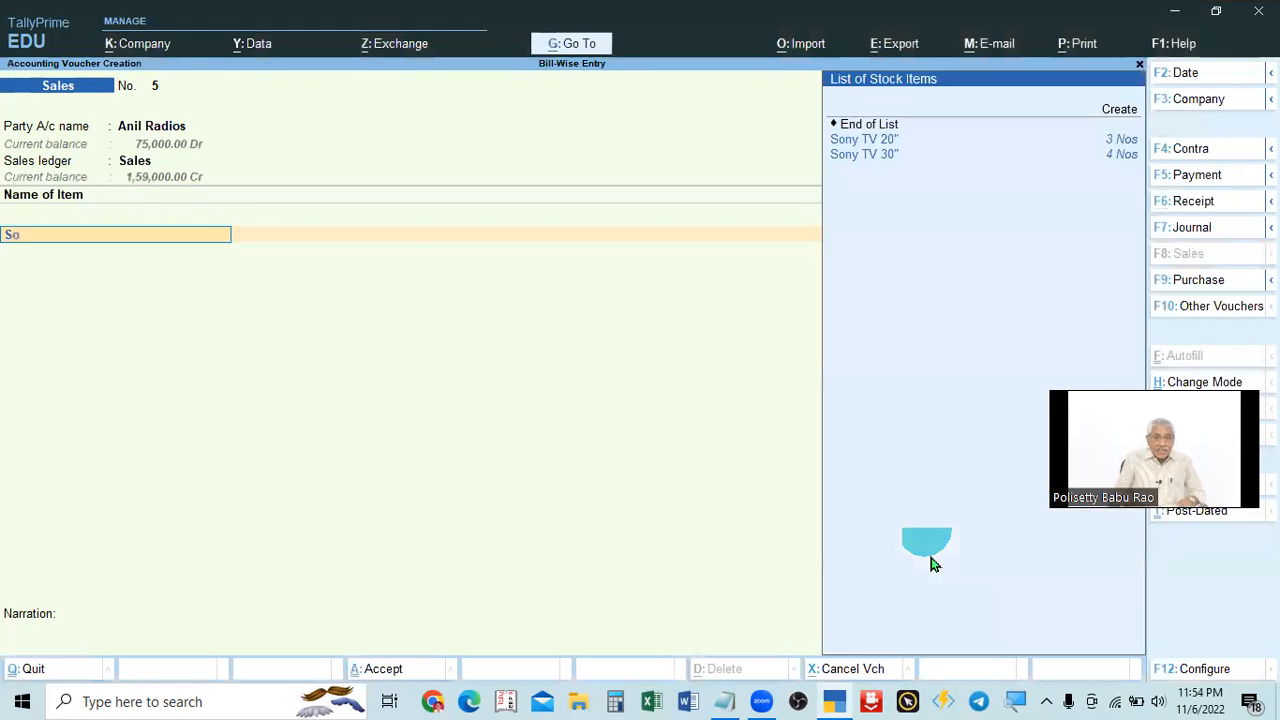
pyautogui.press('Down')
pyautogui.press('Return')
pyautogui.write('2')
pyautogui.press('Return')
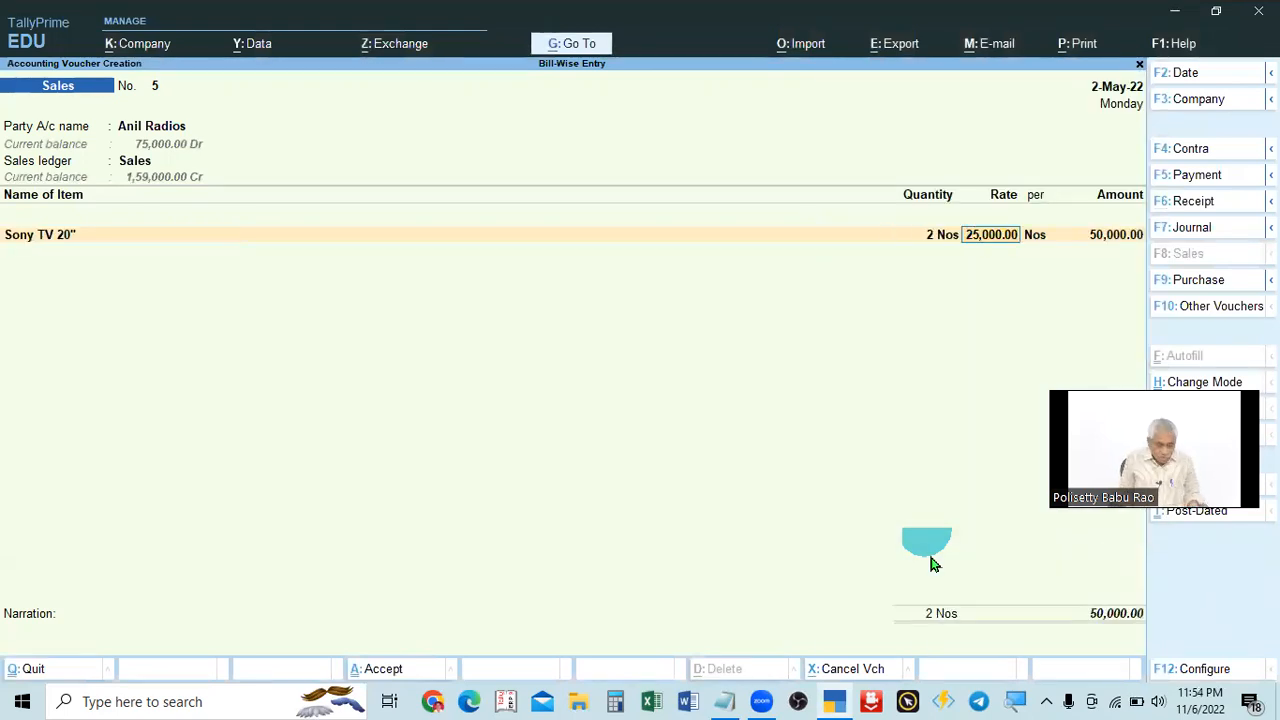
# Accept the Sony TV 20" rate of 25,000 per Nos, checking it against the Notepad problem, and end the item list.
pyautogui.hotkey('alt', 'Tab')
pyautogui.hotkey('alt', 'Tab')
pyautogui.press('Return')
pyautogui.press('Return')
pyautogui.hotkey('alt', 'Tab')
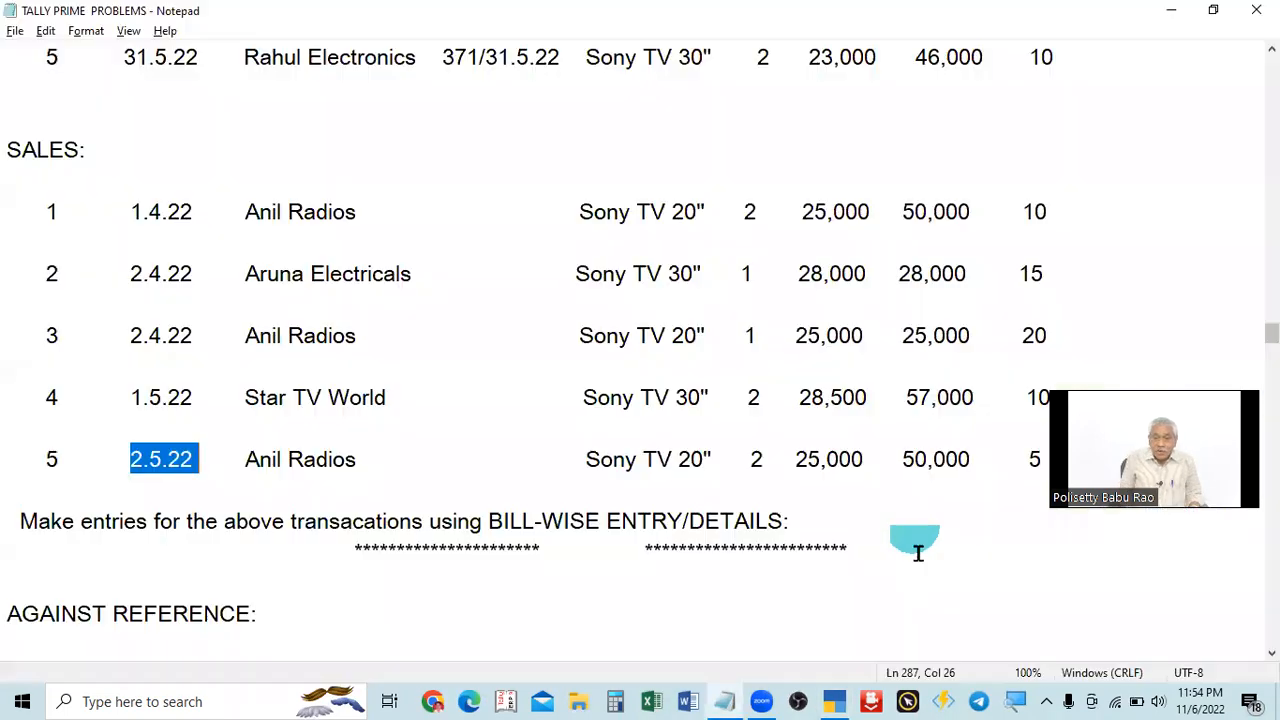
pyautogui.hotkey('alt', 'Tab')
pyautogui.press('Return')
pyautogui.press('Return')
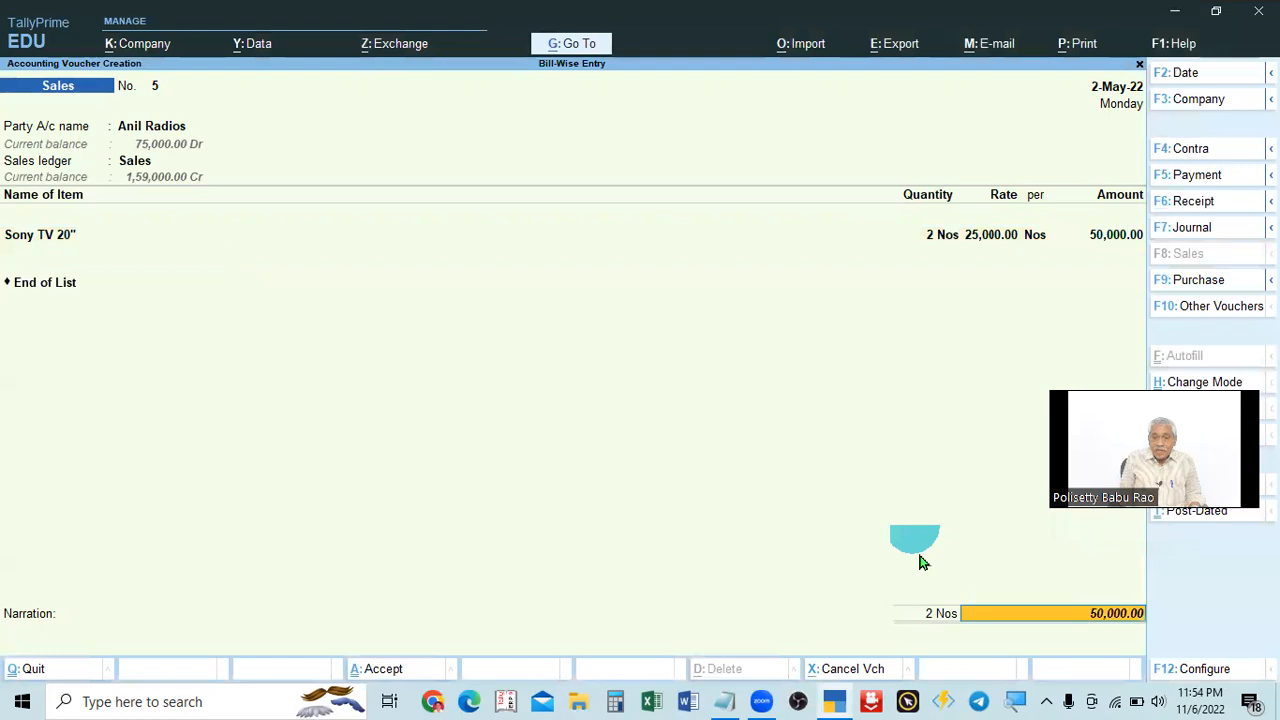
# Record the bill-wise details as New Ref 5 with 5 credit days for 50,000 Dr, and save the sales voucher.
pyautogui.press('Return')
pyautogui.hotkey('alt', 'Tab')
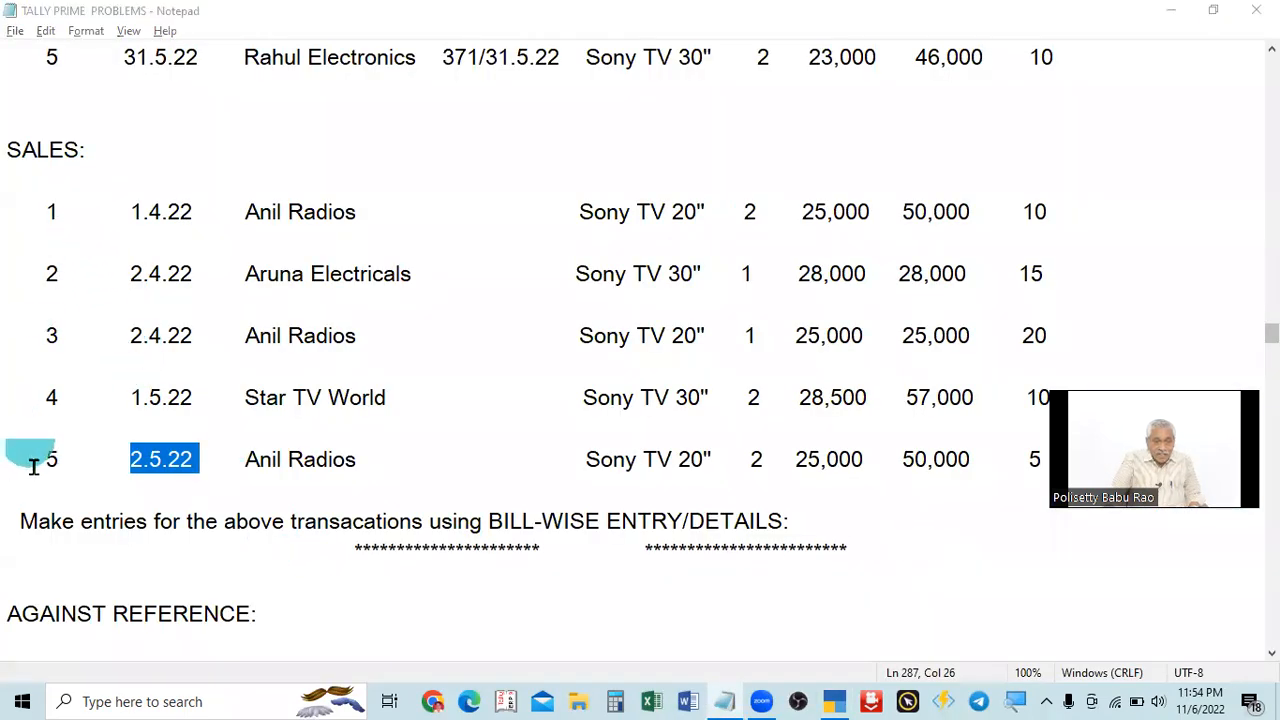
pyautogui.hotkey('alt', 'Tab')
pyautogui.press('Return')
pyautogui.press('Return')
pyautogui.hotkey('alt', 'Tab')
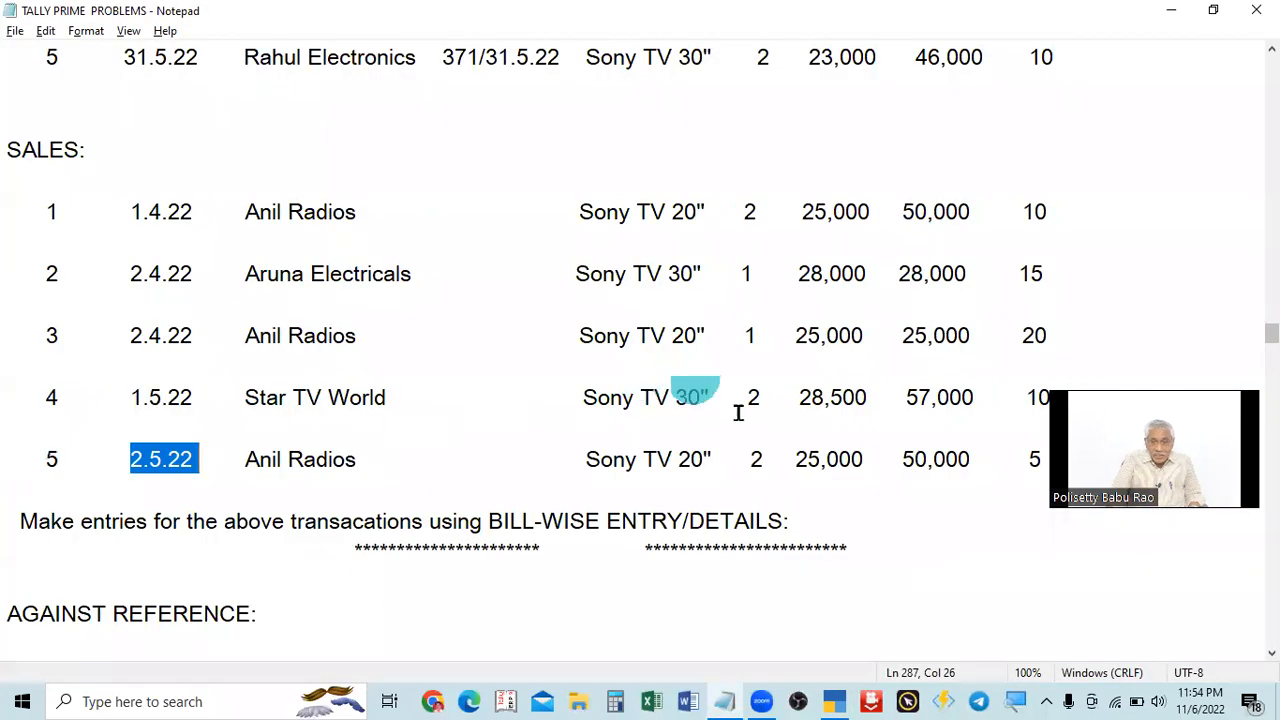
pyautogui.tripleClick(1035, 445)
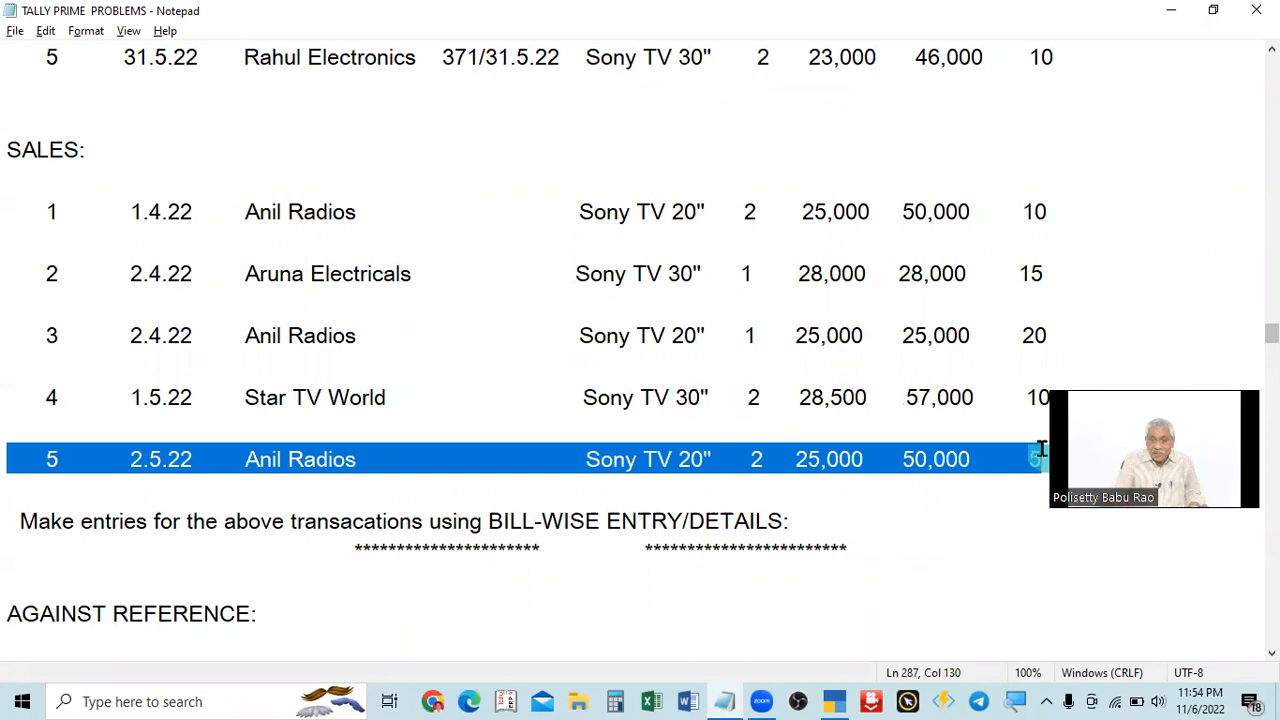
pyautogui.hotkey('alt', 'Tab')
pyautogui.write('5')
pyautogui.press('Return')
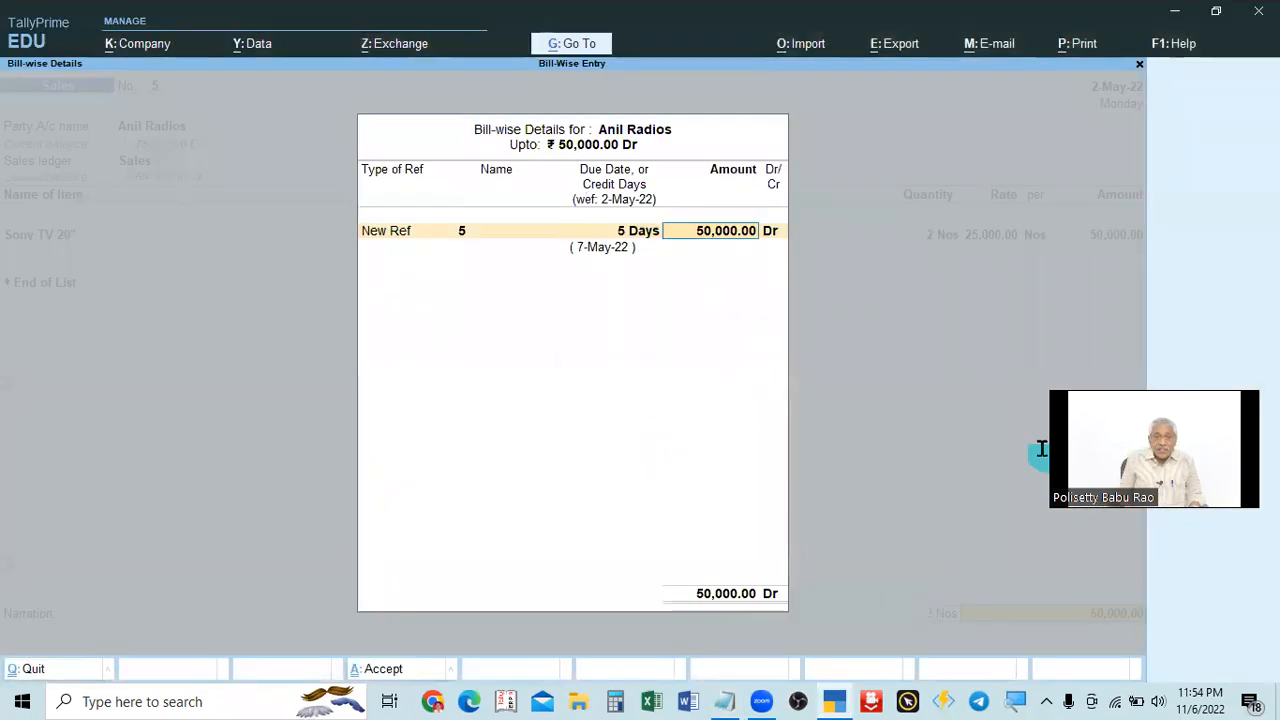
pyautogui.press('Return')
pyautogui.press('Return')
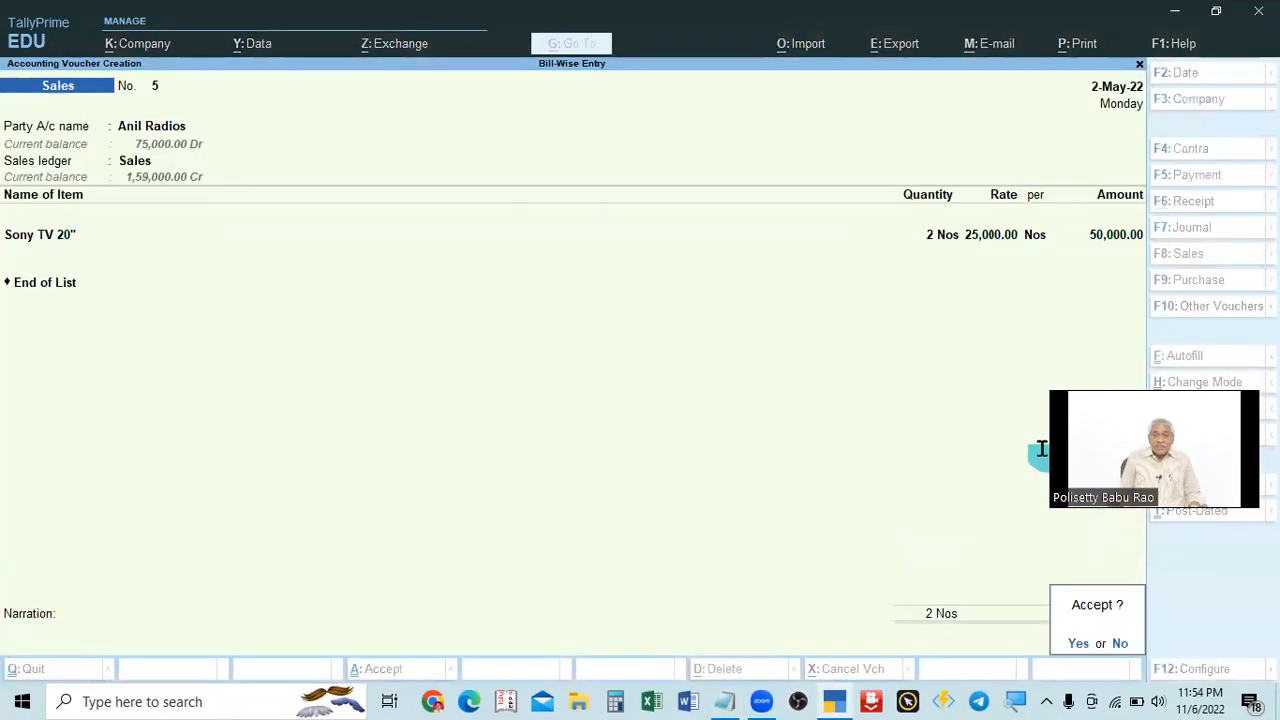
pyautogui.press('Return')
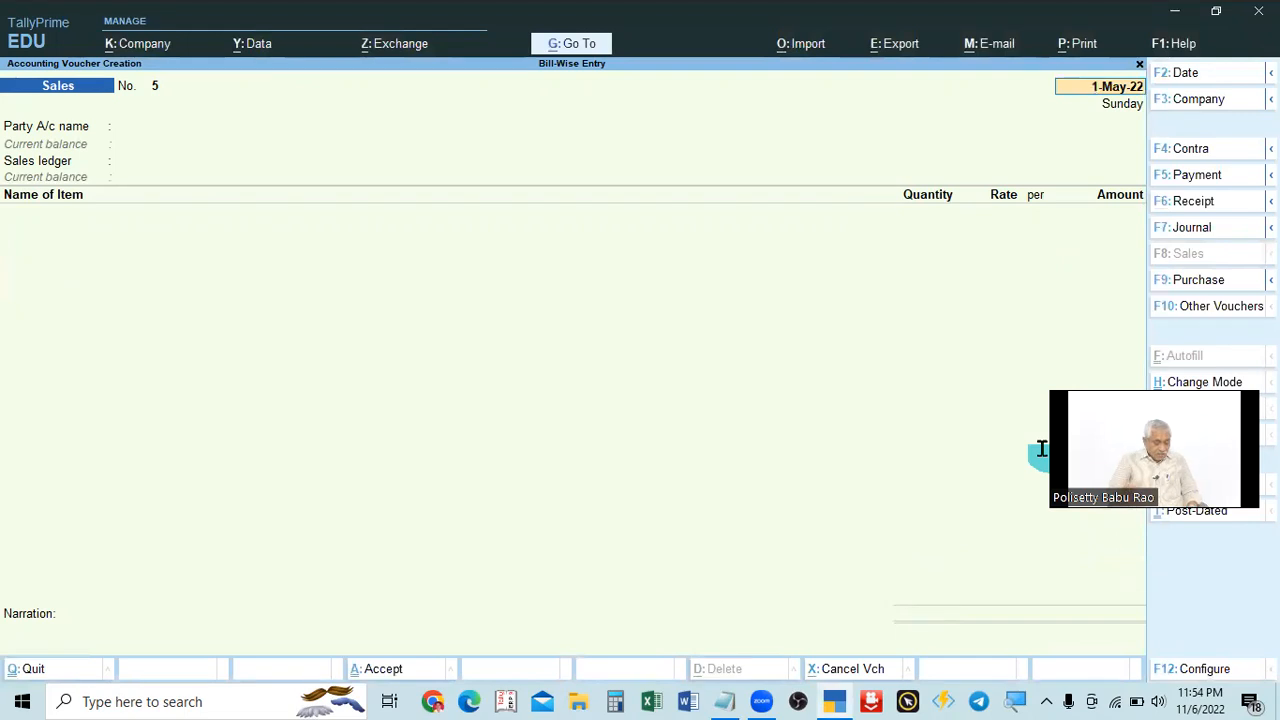
# Review the purchase, sales, and receipt and payment transactions in the Notepad problem file.
pyautogui.hotkey('alt', 'Tab')
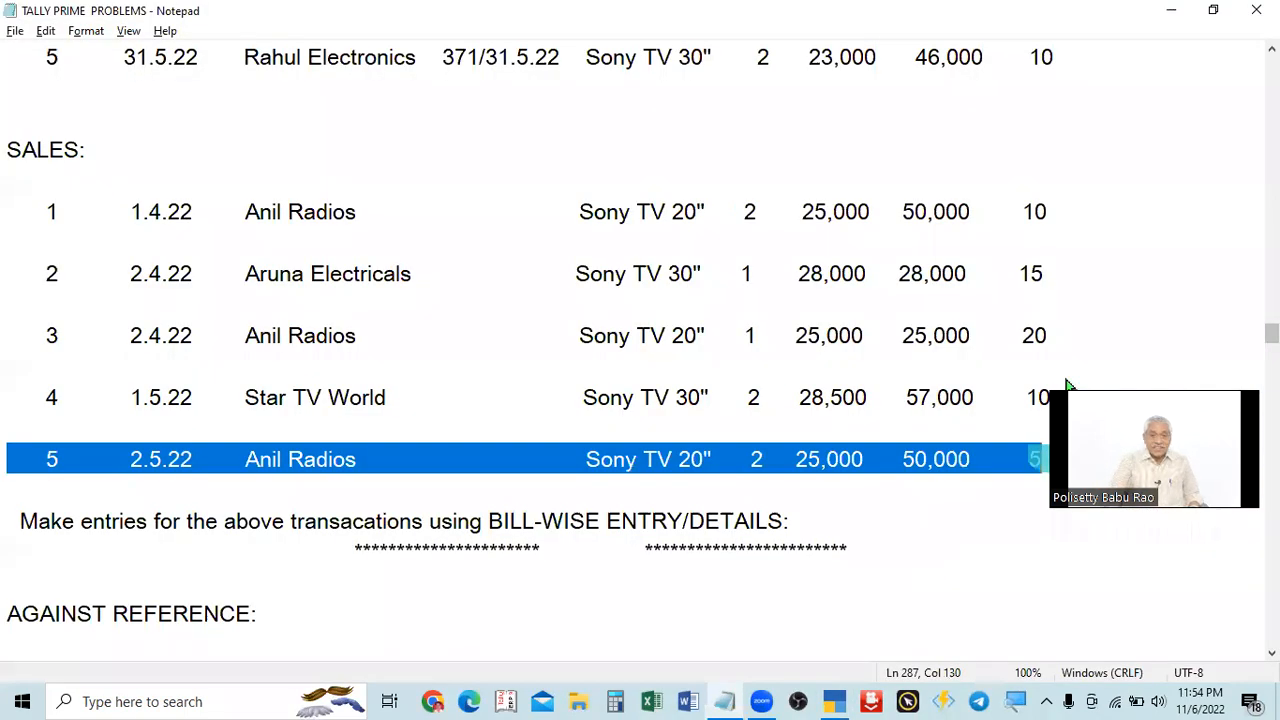
pyautogui.scroll(6, 366, 466)
pyautogui.scroll(-2, 366, 340)
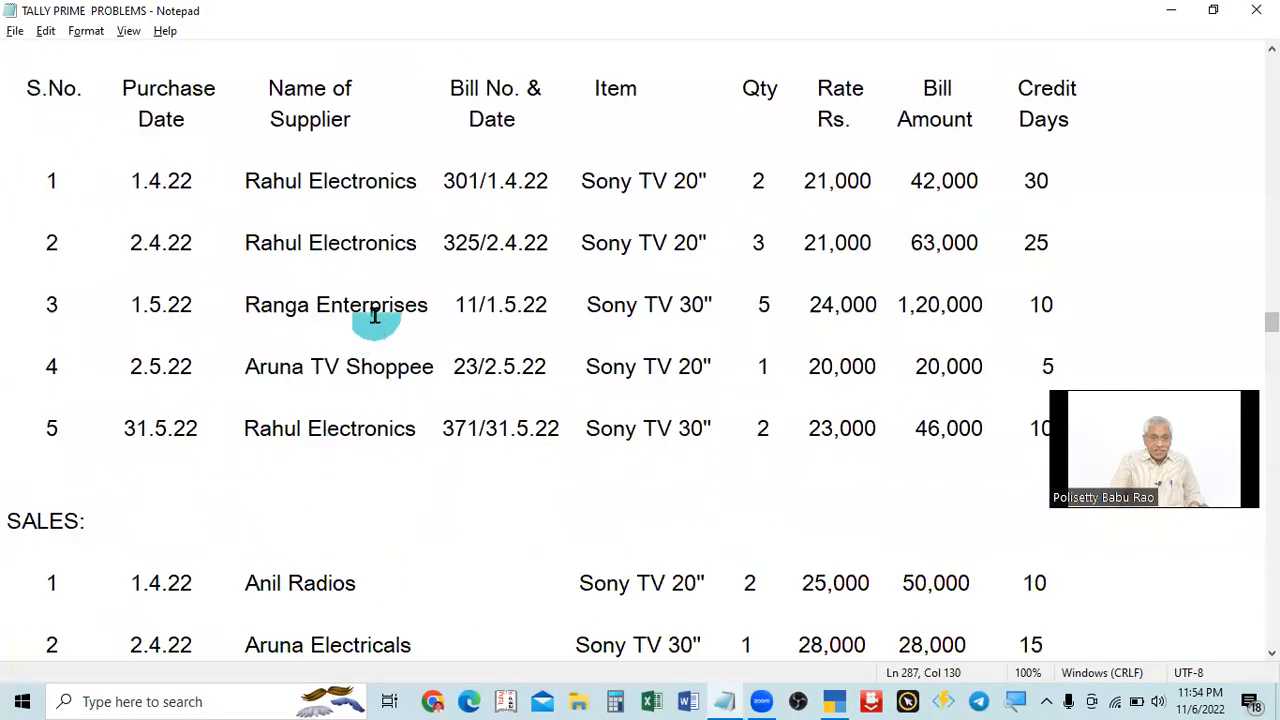
pyautogui.scroll(-1, 355, 440)
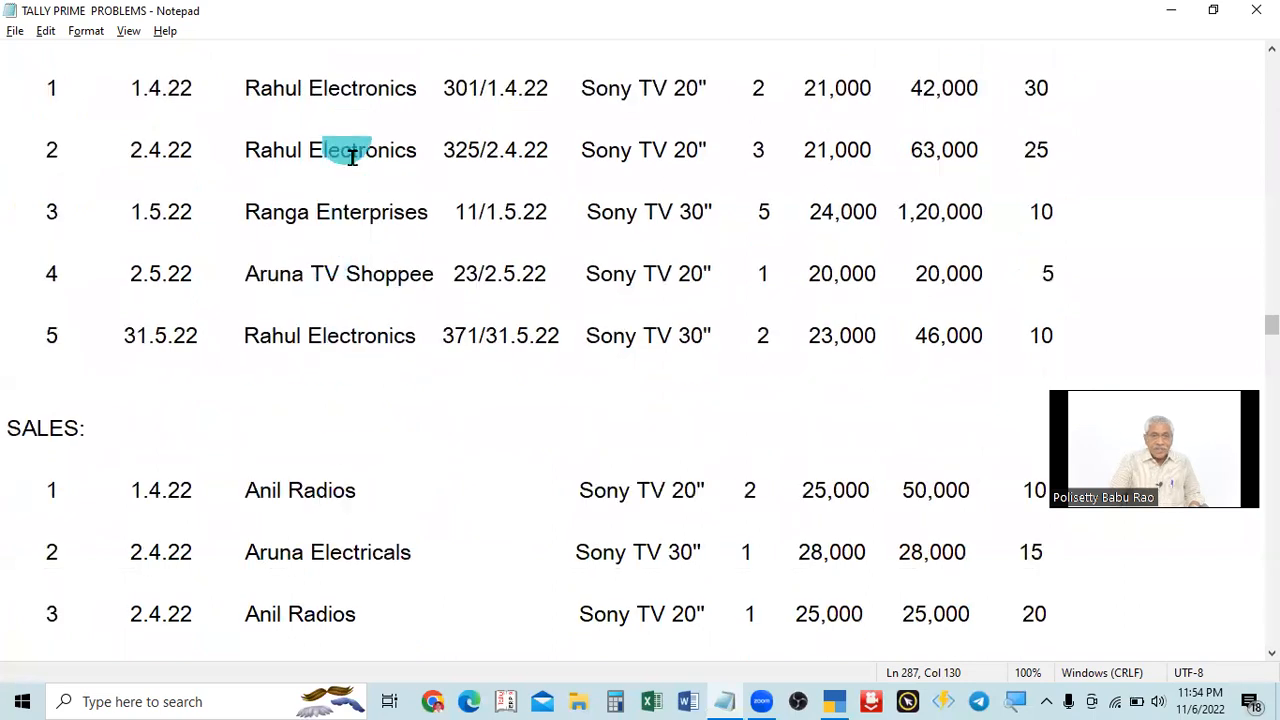
pyautogui.scroll(-1, 371, 349)
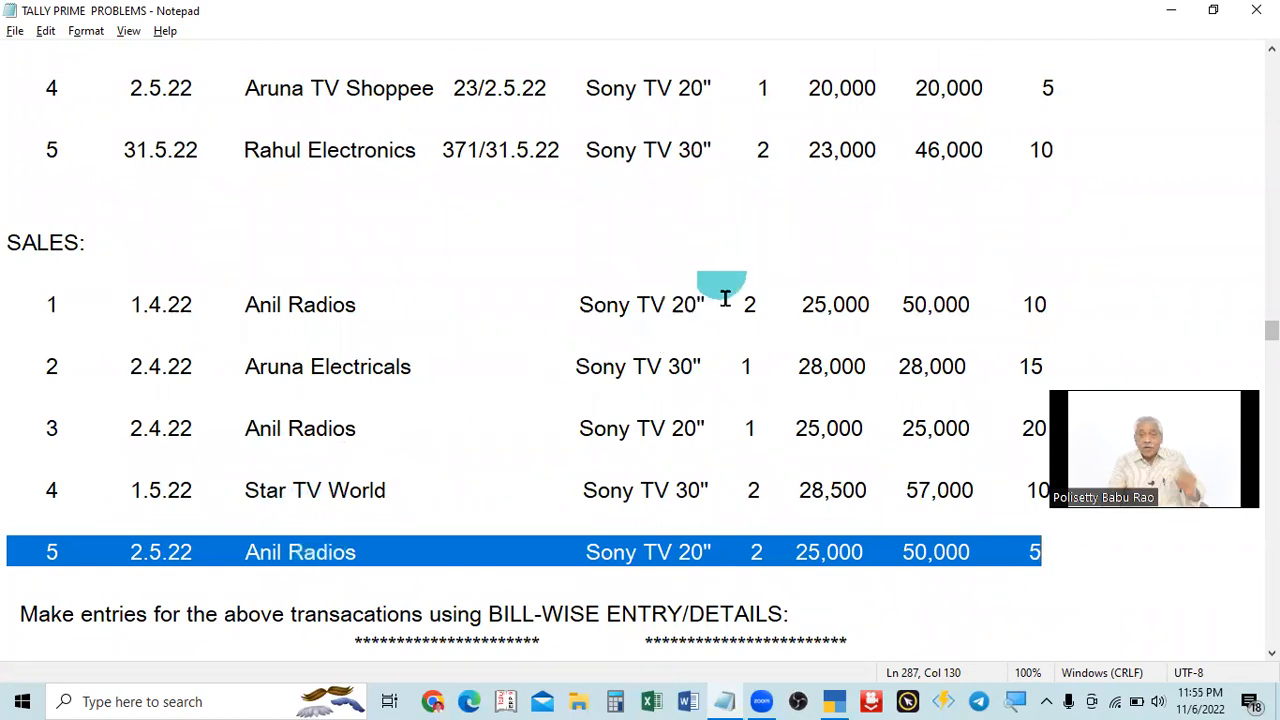
pyautogui.scroll(-1, 714, 290)
pyautogui.scroll(-1, 712, 290)
pyautogui.scroll(-1, 709, 289)
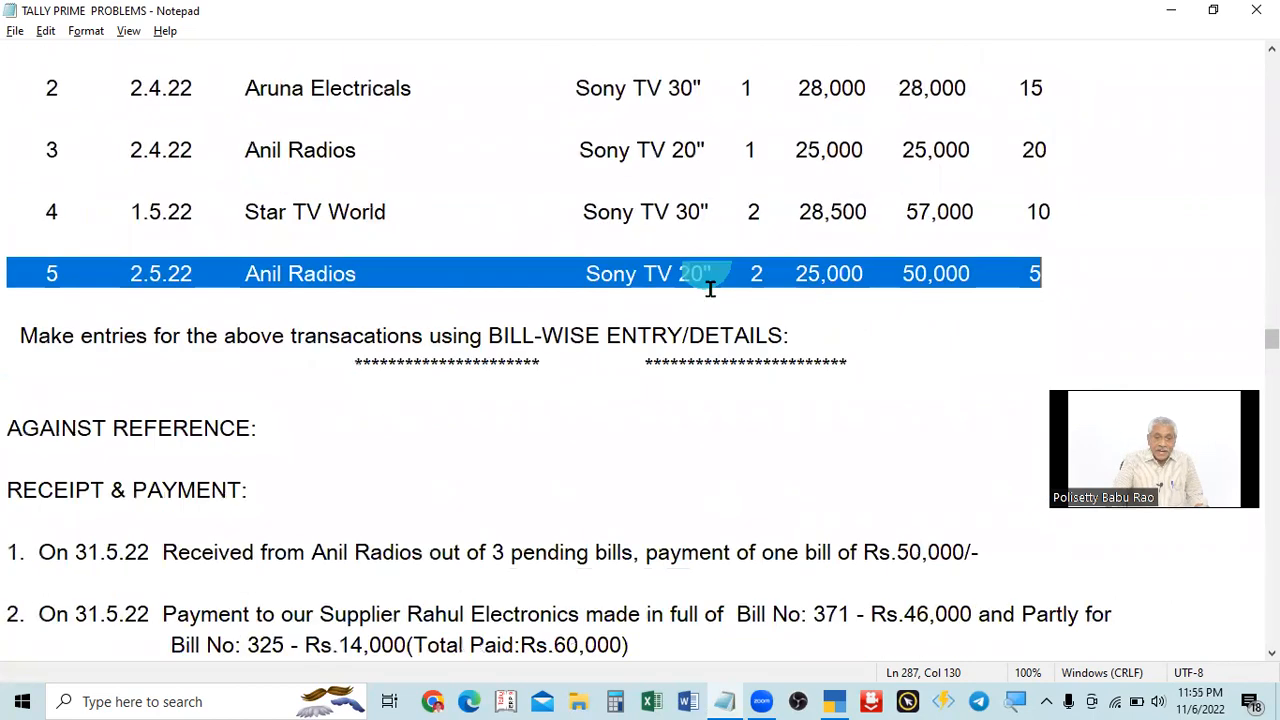
pyautogui.scroll(7, 709, 289)
pyautogui.scroll(2, 710, 289)
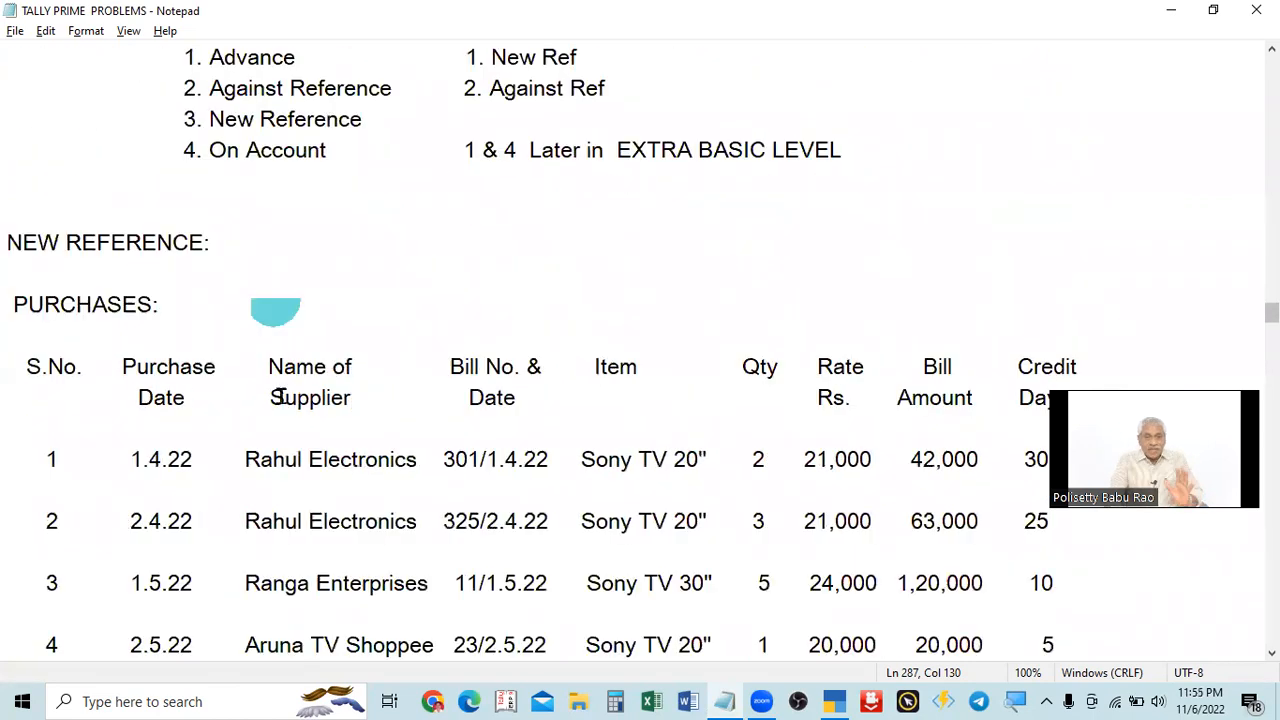
pyautogui.scroll(-1, 340, 508)
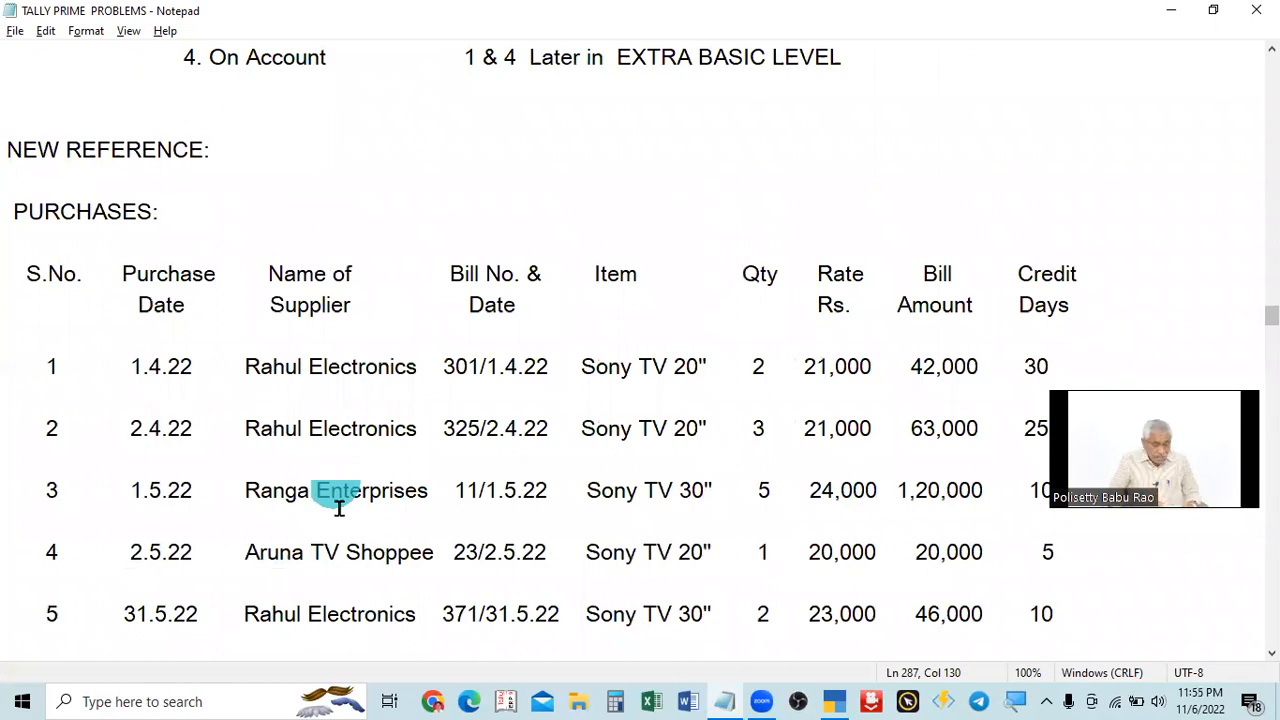
# Switch back to TallyPrime and open the bill-wise details of Star TV World's sales voucher 4.
pyautogui.hotkey('alt', 'Tab')
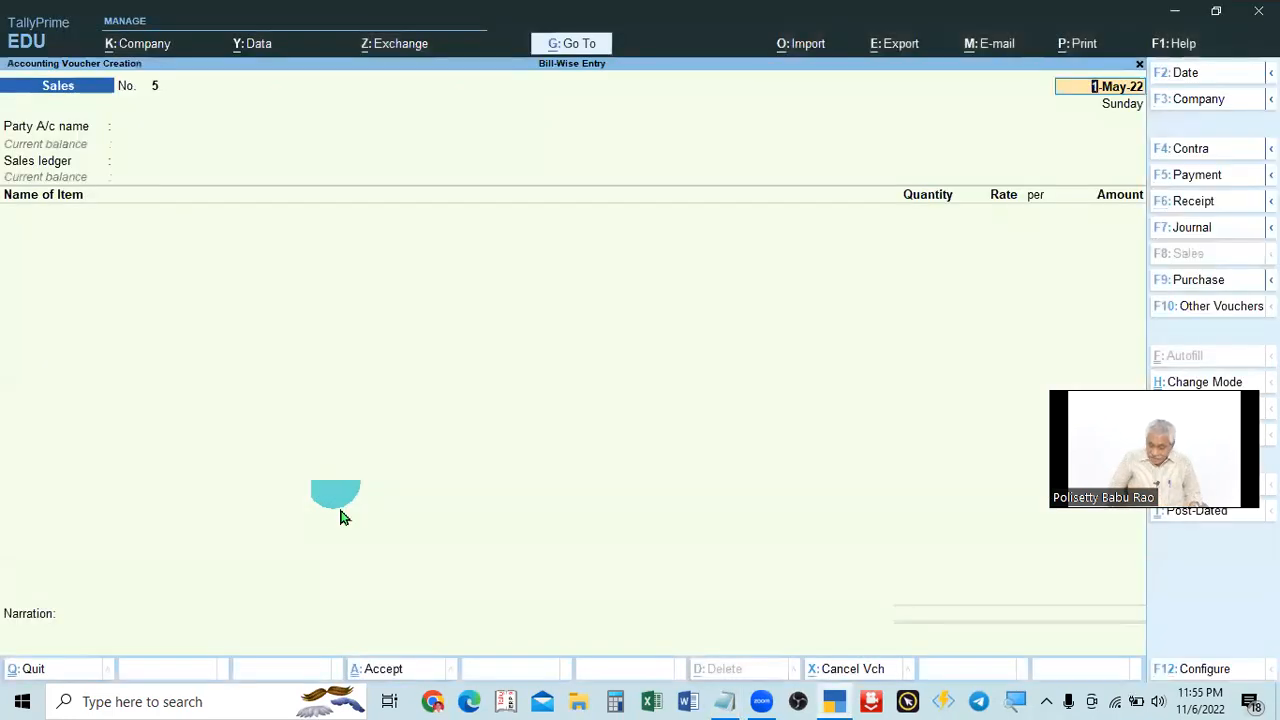
pyautogui.press('pageup')
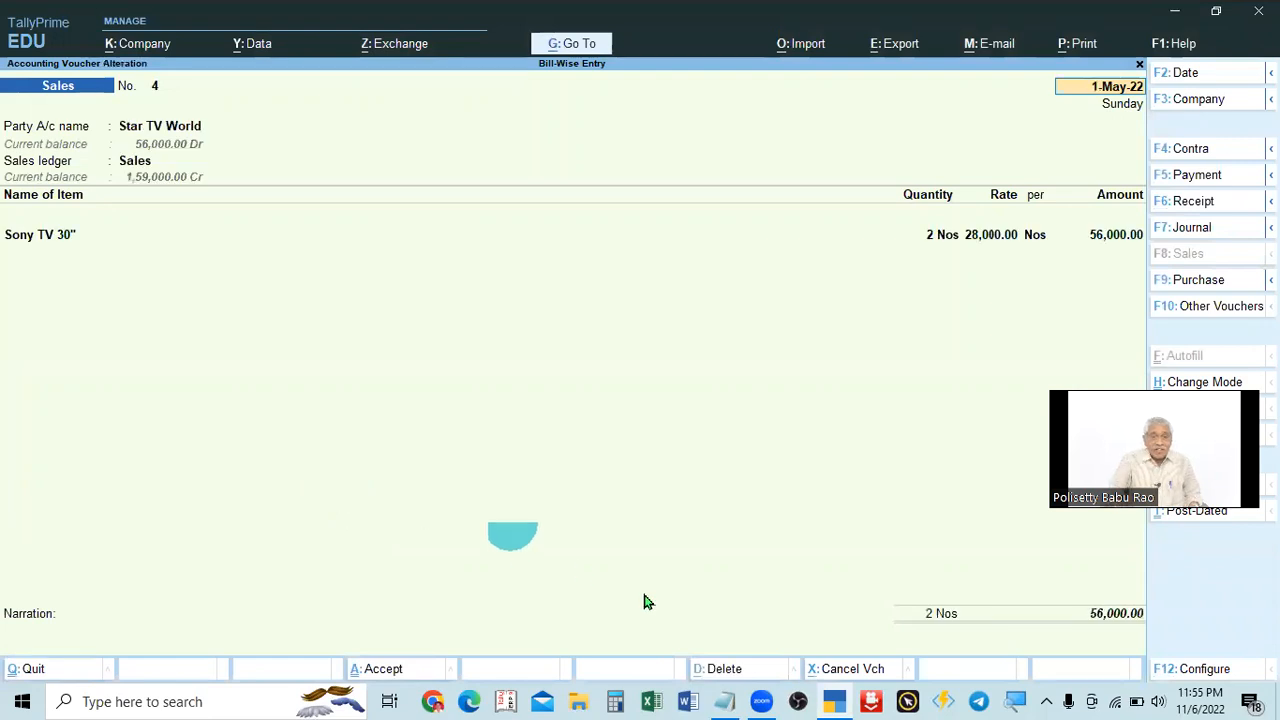
pyautogui.click(1115, 614)
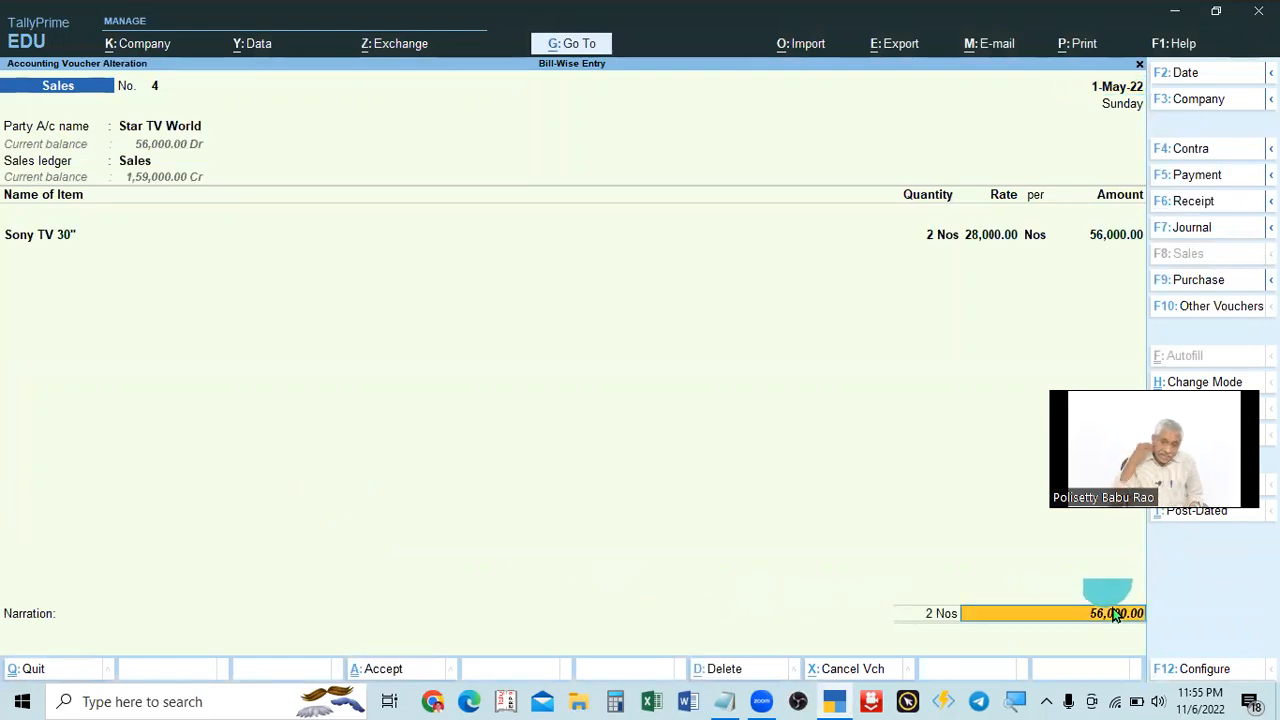
pyautogui.press('Return')
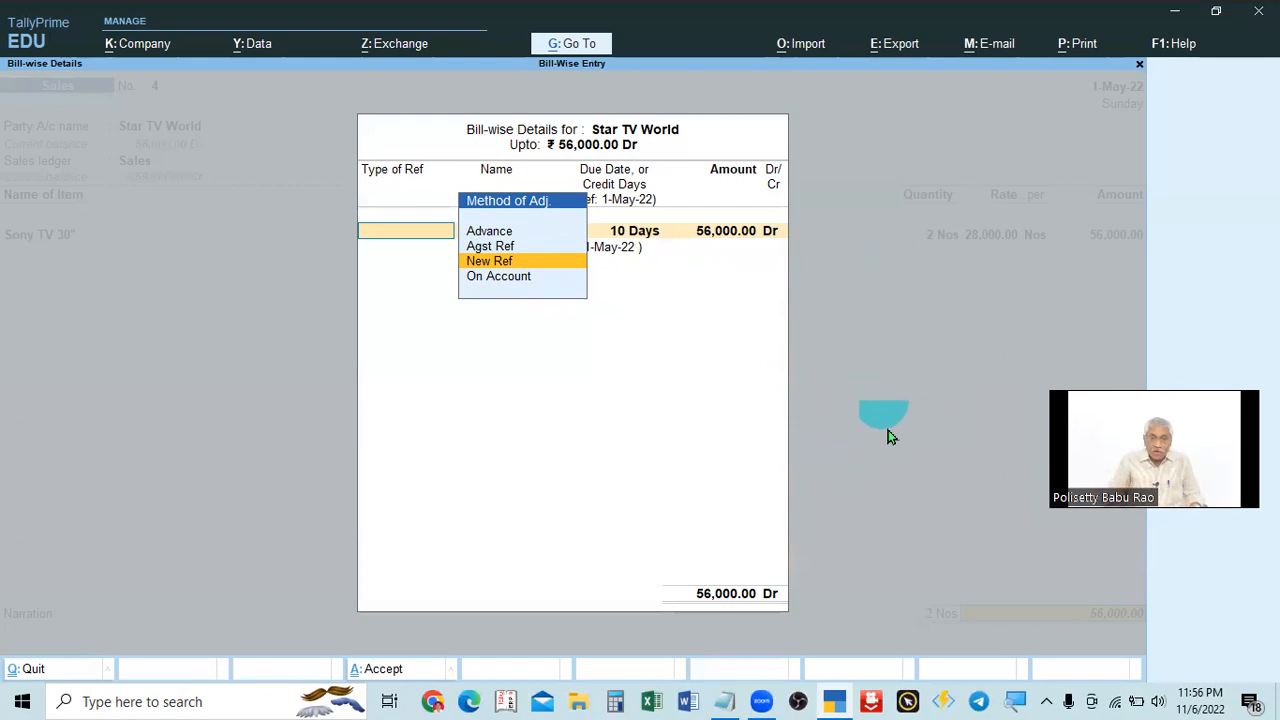
# Accept the New Ref bill-wise details with 10 credit days for 56,000 Dr, and save Star TV World's sales voucher 4.
pyautogui.press('Return')
pyautogui.press('Return')
pyautogui.press('Return')
pyautogui.press('Return')
pyautogui.press('Return')
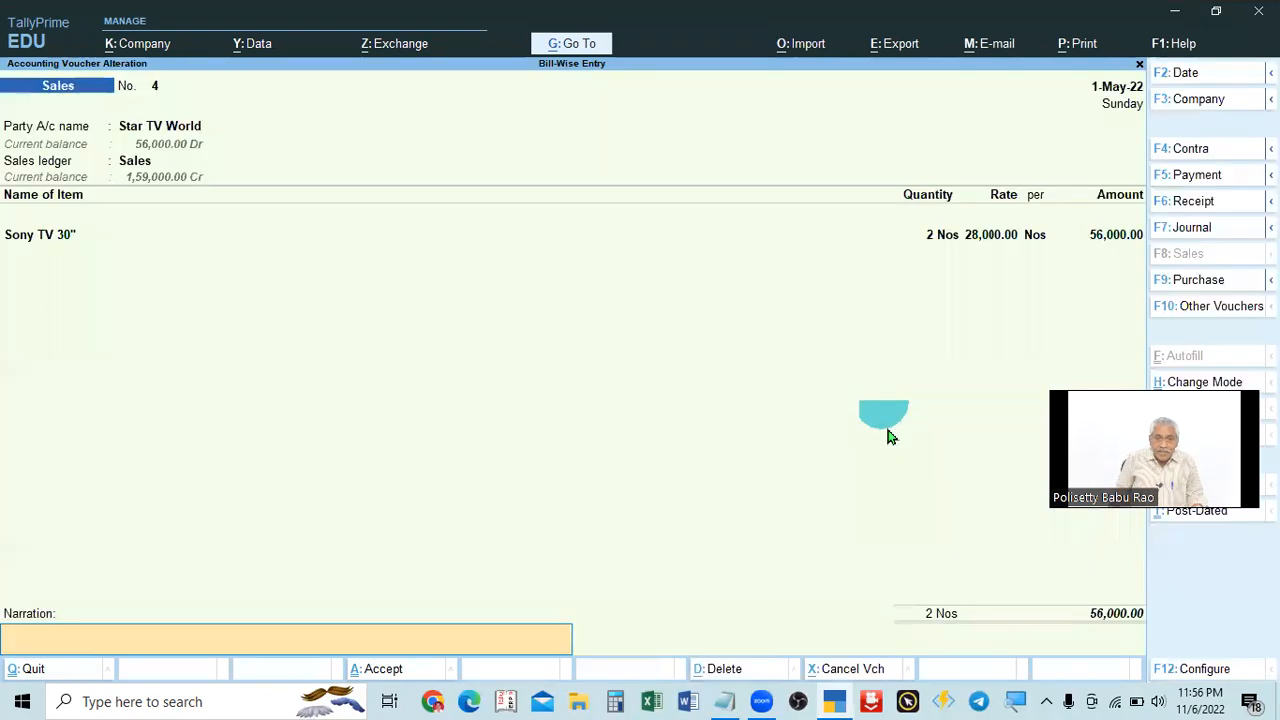
pyautogui.press('Return')
pyautogui.press('Return')
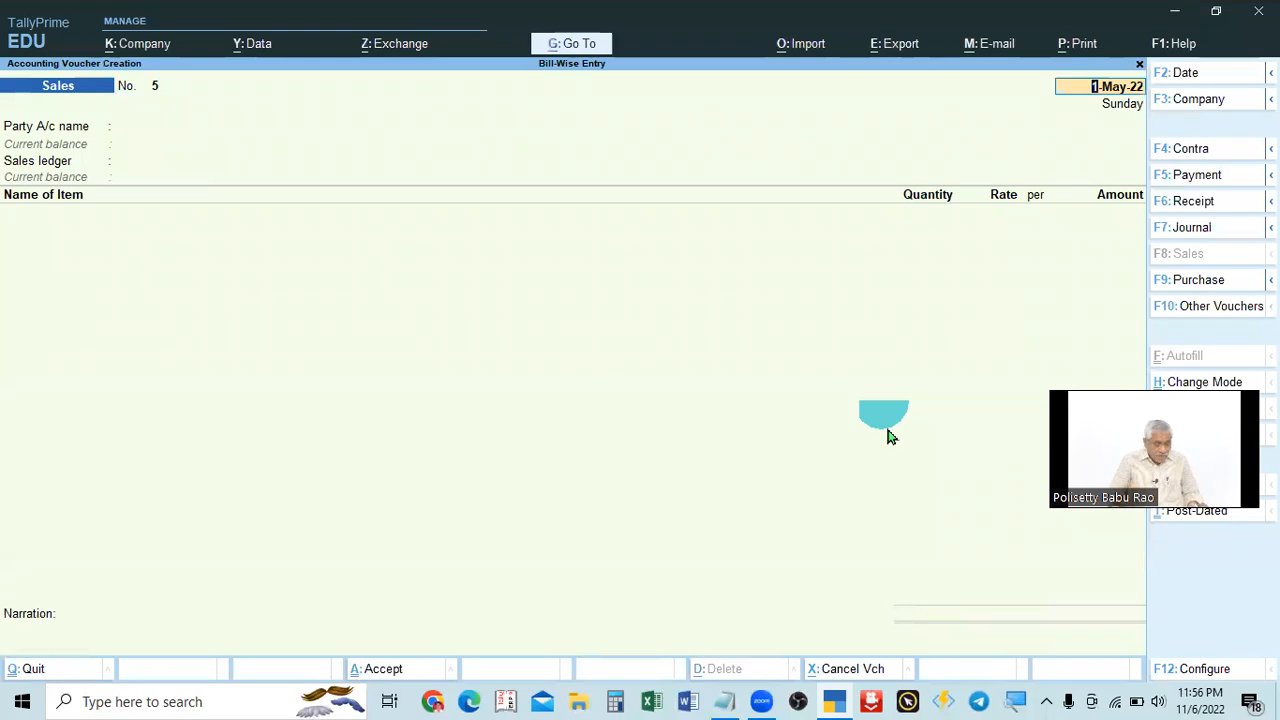
# Switch to the Notepad problem file and review the New Ref and Against Ref entries under the method of adjustment.
pyautogui.hotkey('alt', 'Tab')
pyautogui.scroll(15, 887, 428)
pyautogui.scroll(-5, 887, 428)
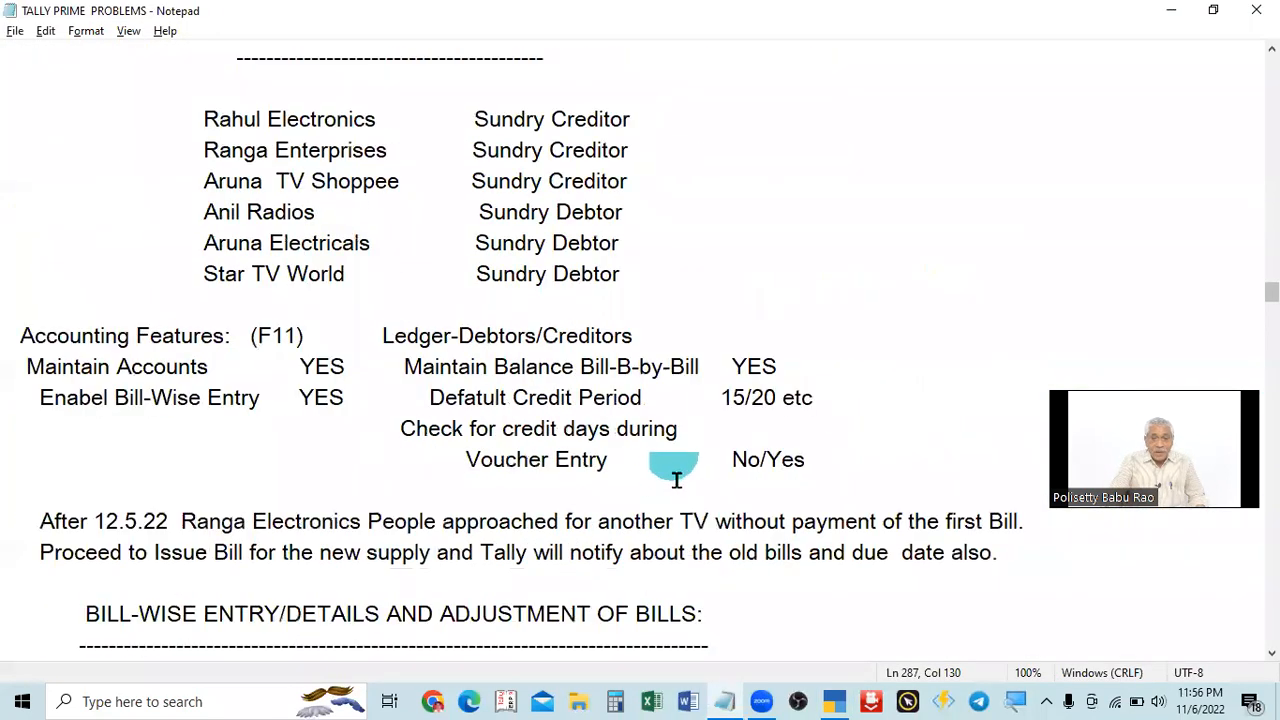
pyautogui.scroll(-1, 676, 481)
pyautogui.scroll(-3, 678, 481)
pyautogui.moveTo(489, 335); pyautogui.dragTo(643, 323)
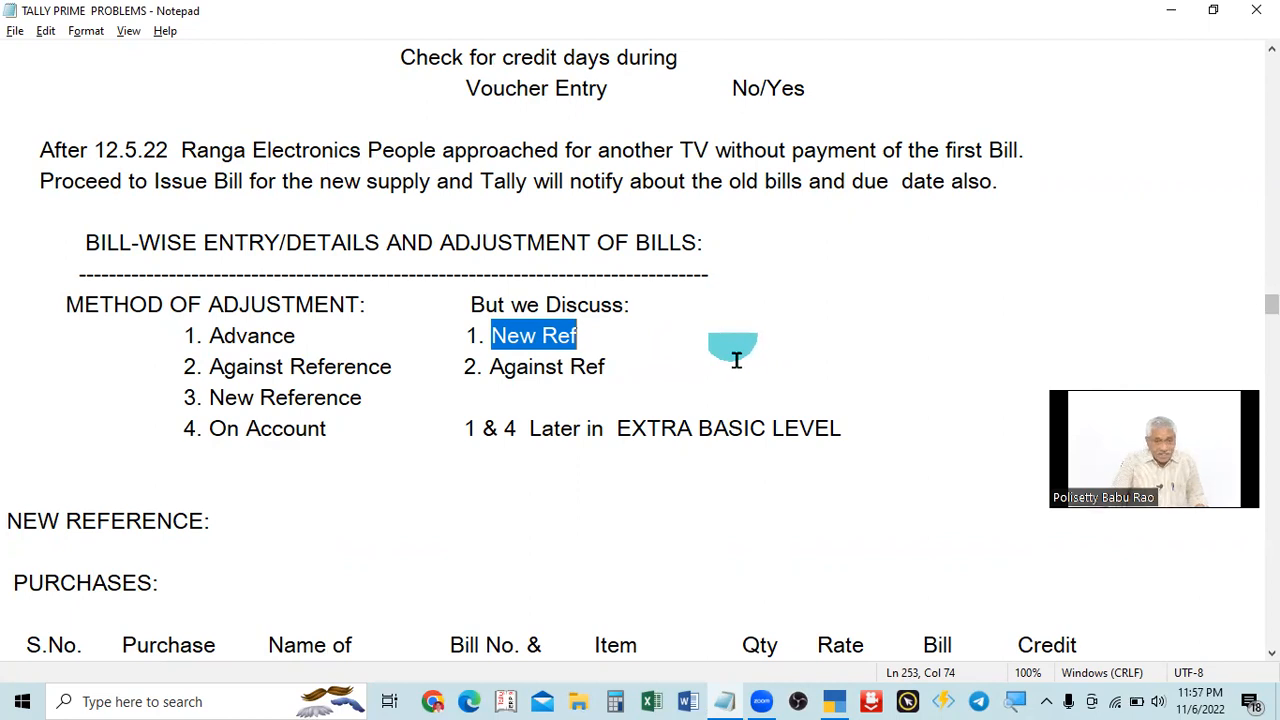
pyautogui.moveTo(490, 372); pyautogui.dragTo(640, 366)
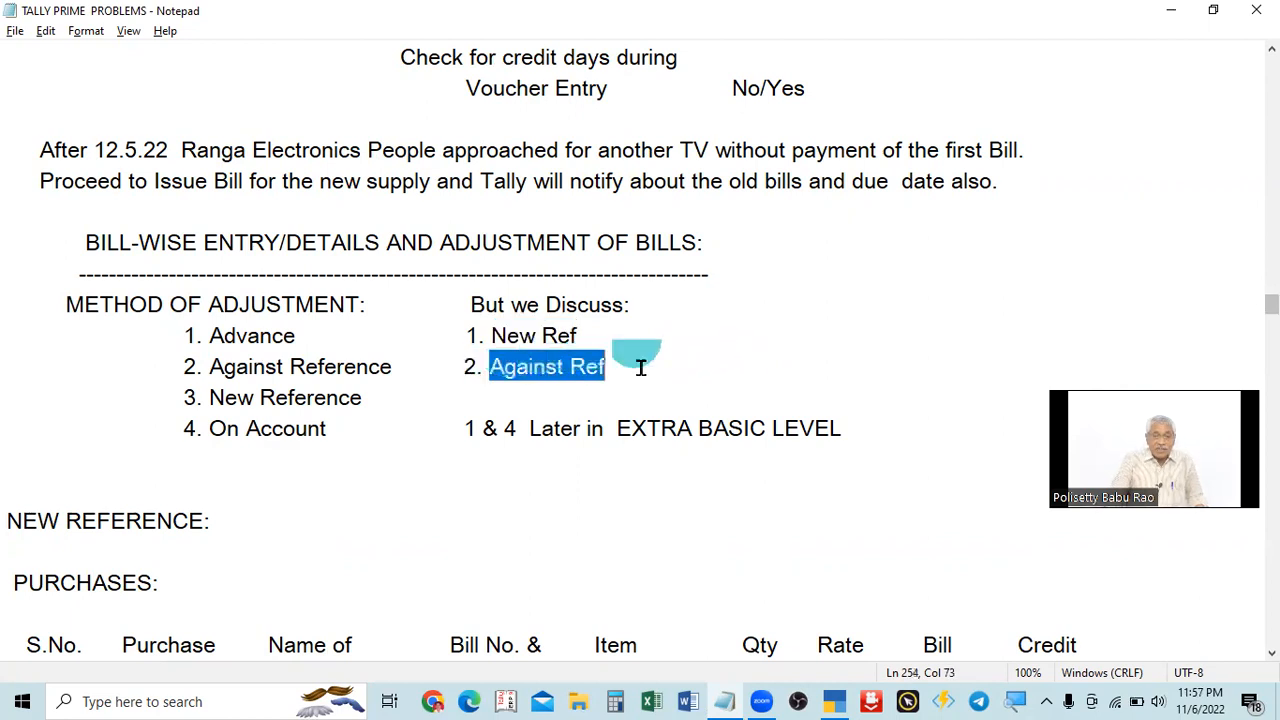
pyautogui.hotkey('alt', 'Tab')
pyautogui.hotkey('alt', 'Tab')
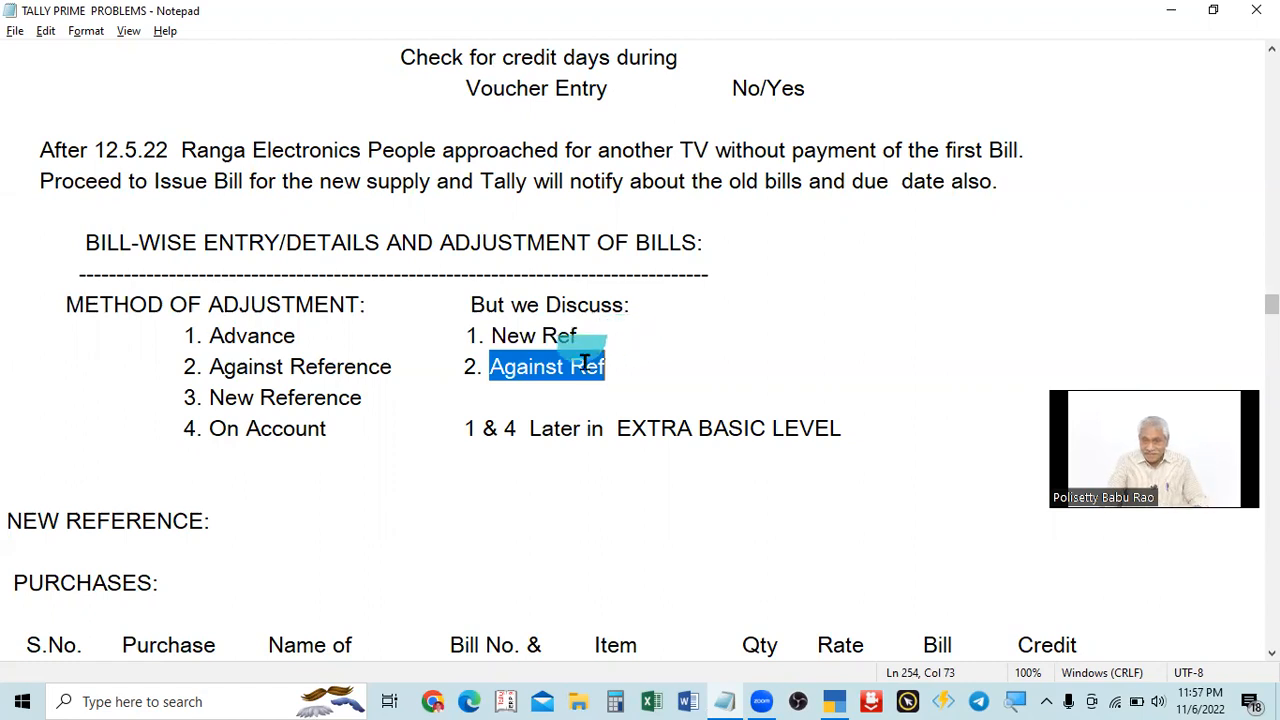
# Go past the purchase and sales tables and examine the Against Reference receipt and payment section of the problem.
pyautogui.scroll(-1, 752, 360)
pyautogui.scroll(-8, 752, 360)
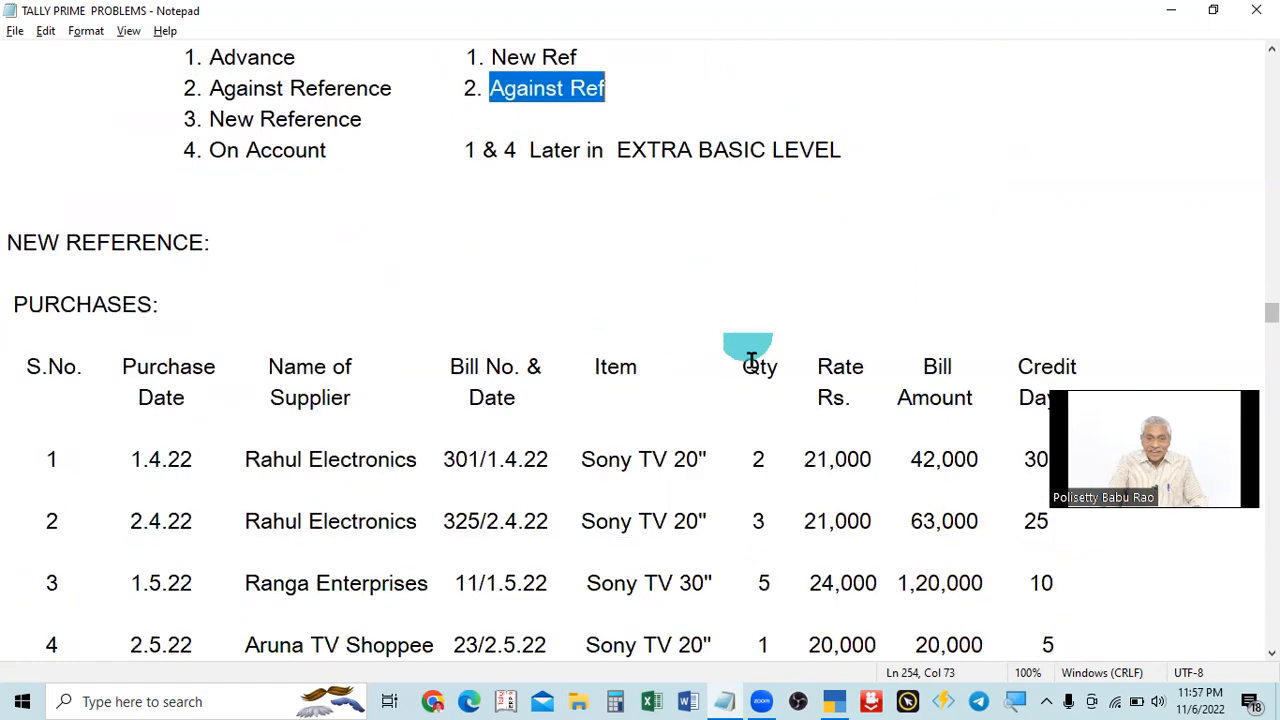
pyautogui.scroll(-6, 752, 360)
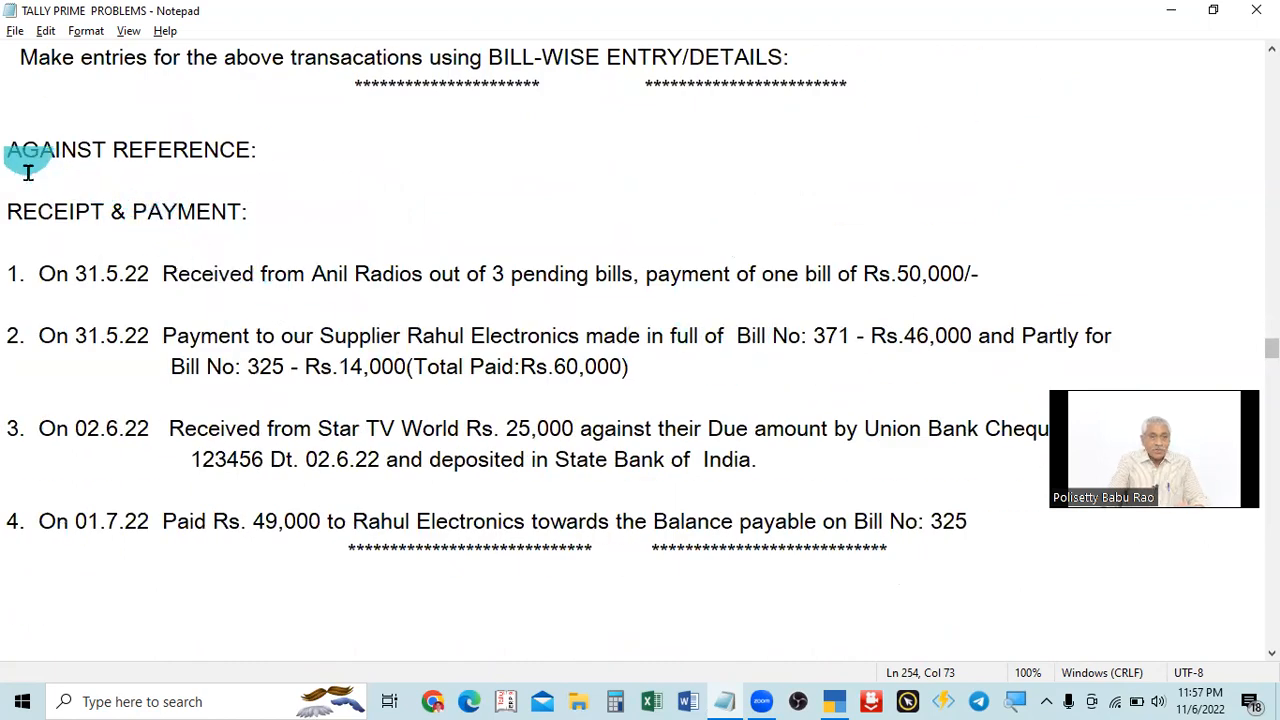
pyautogui.moveTo(7, 149); pyautogui.dragTo(266, 134)
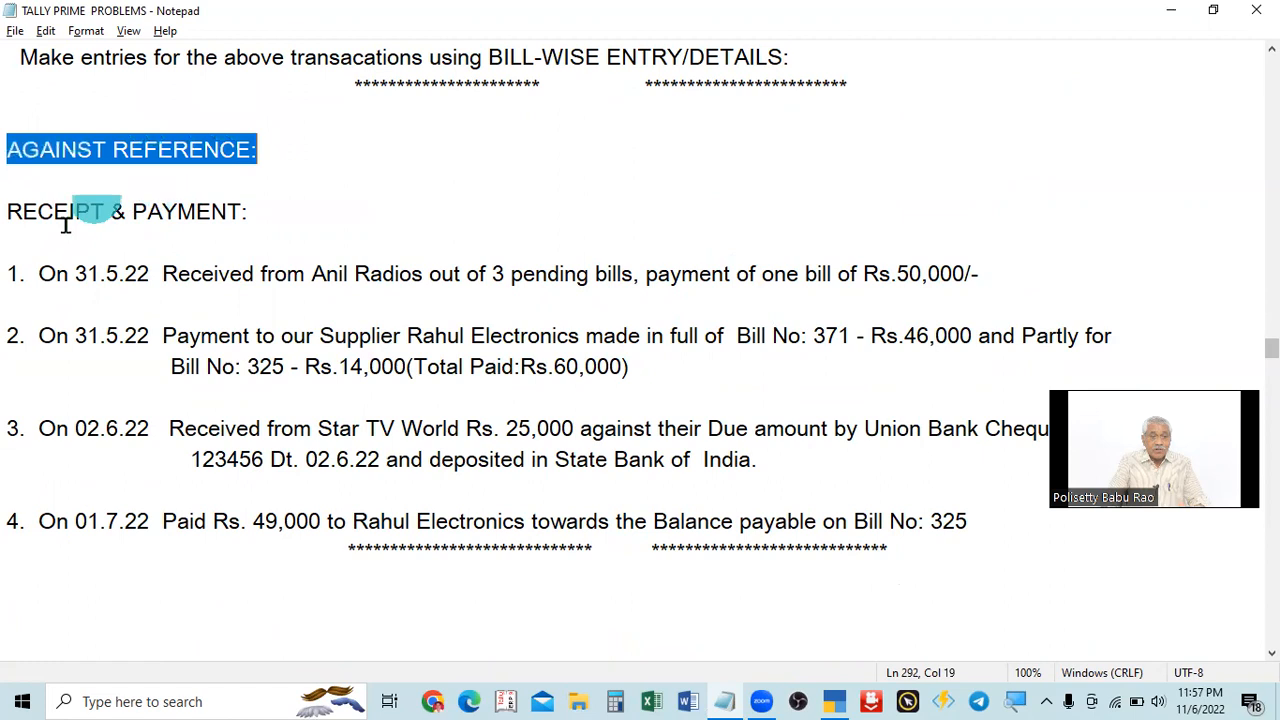
pyautogui.moveTo(14, 223); pyautogui.dragTo(280, 211)
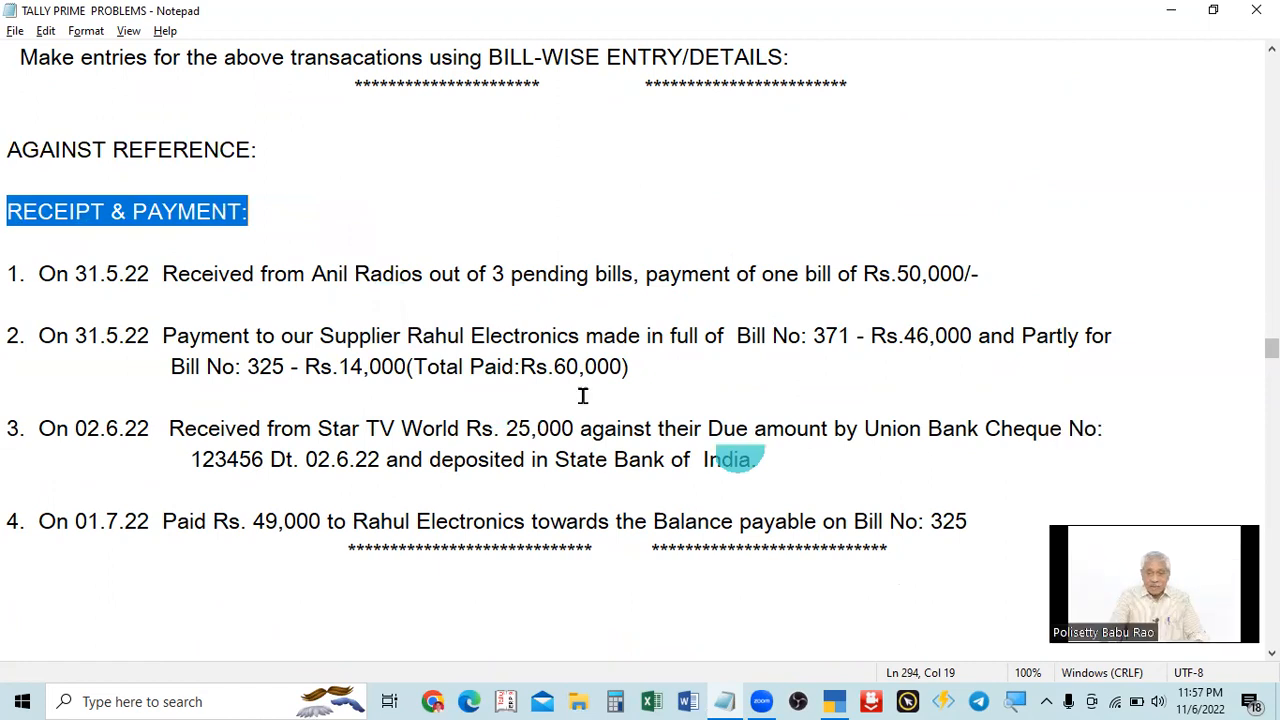
# Examine the quantities, rates, amounts and credit days in the problem's sales table.
pyautogui.scroll(11, 751, 416)
pyautogui.scroll(-4, 745, 420)
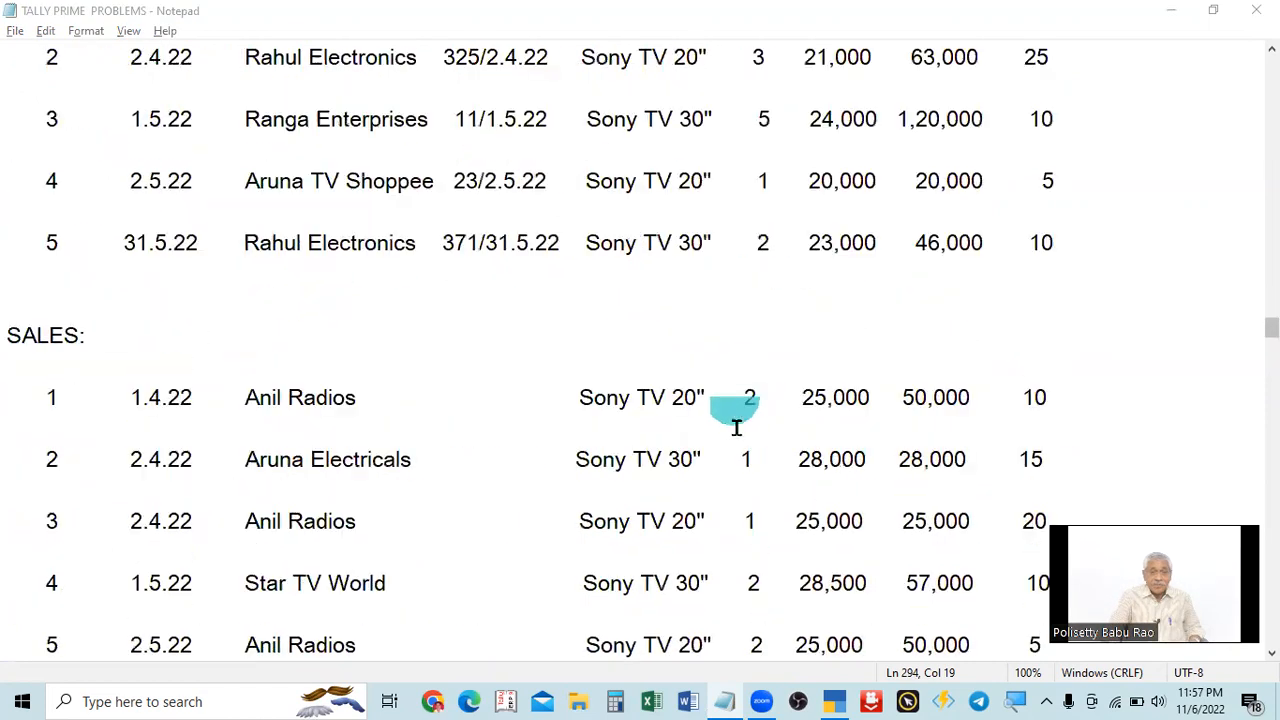
pyautogui.scroll(-1, 739, 425)
pyautogui.scroll(-1, 737, 425)
pyautogui.scroll(2, 735, 423)
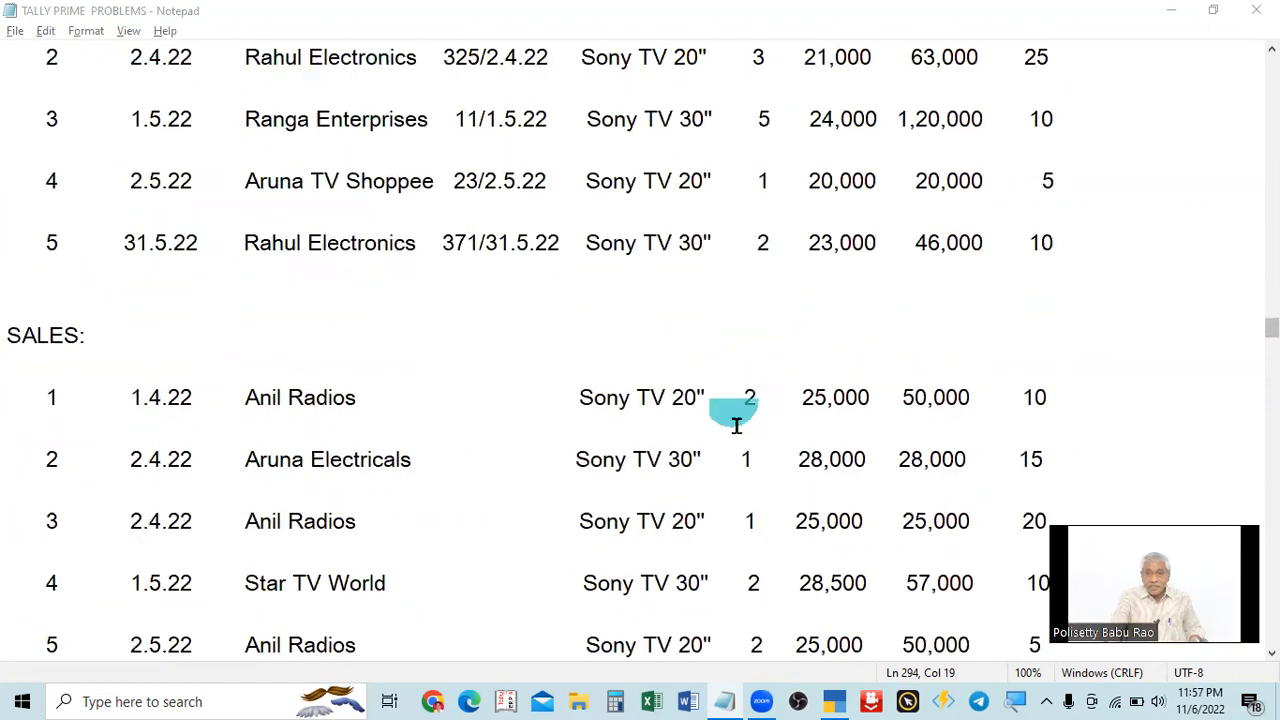
pyautogui.scroll(-1, 737, 428)
pyautogui.scroll(-1, 736, 429)
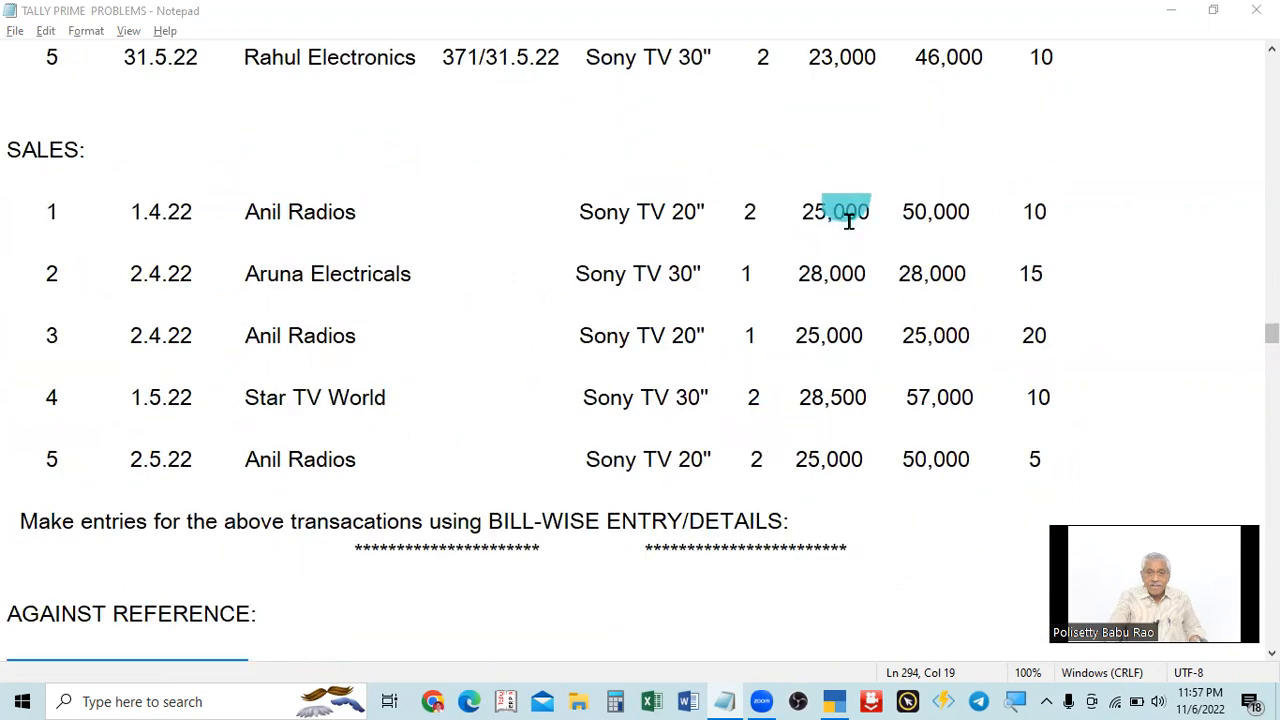
pyautogui.click(827, 455)
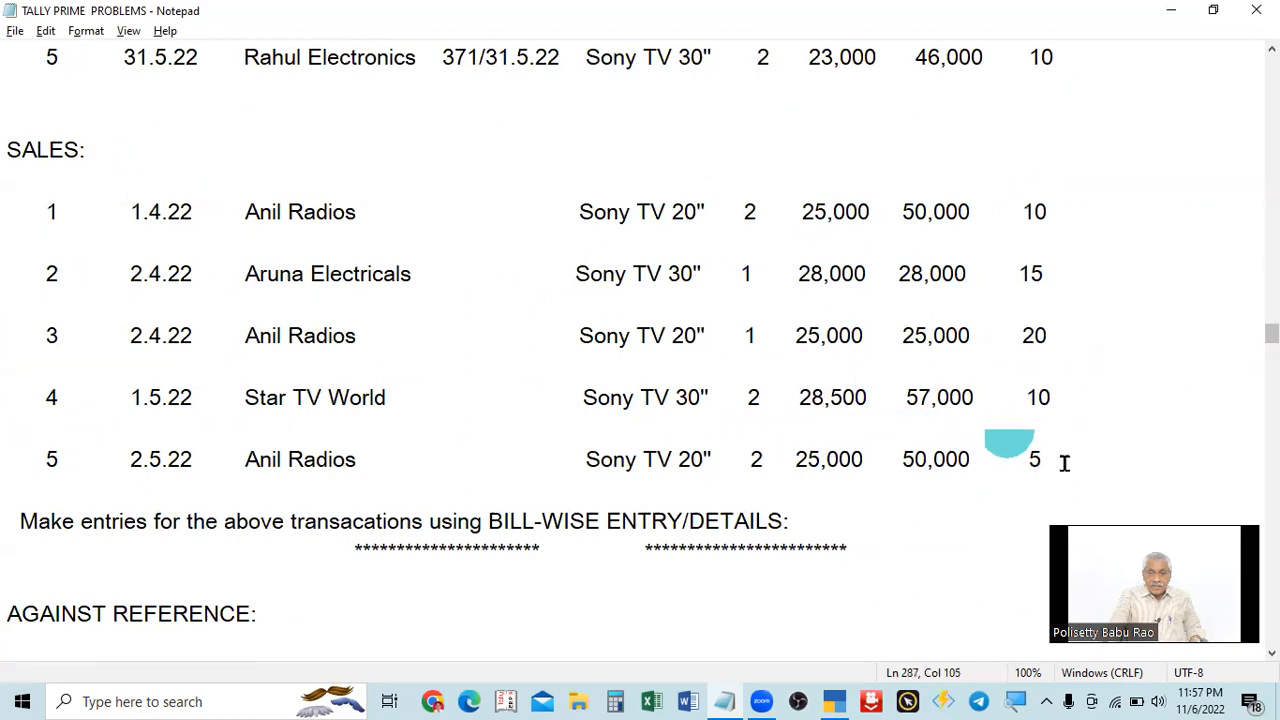
pyautogui.click(820, 462)
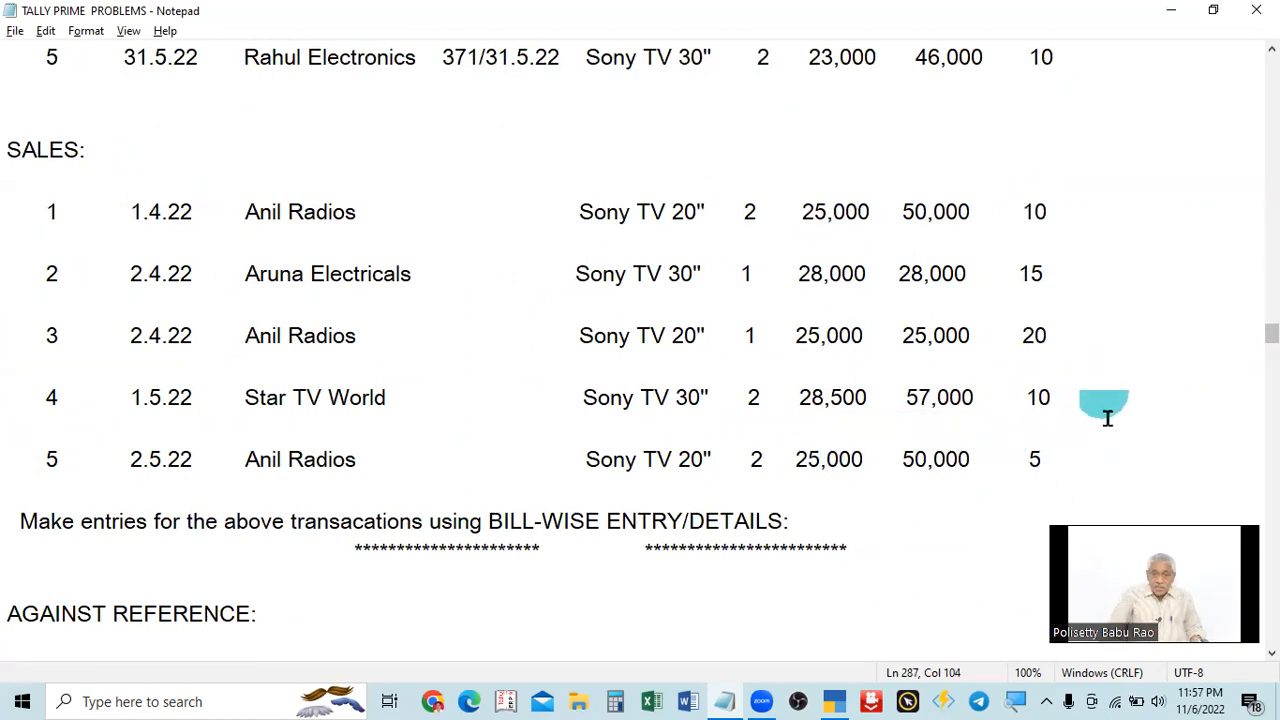
# Delete the quantity and a preceding space in sales row 5 for Anil Radios, and re-enter the quantity as 2.
pyautogui.click(765, 456)
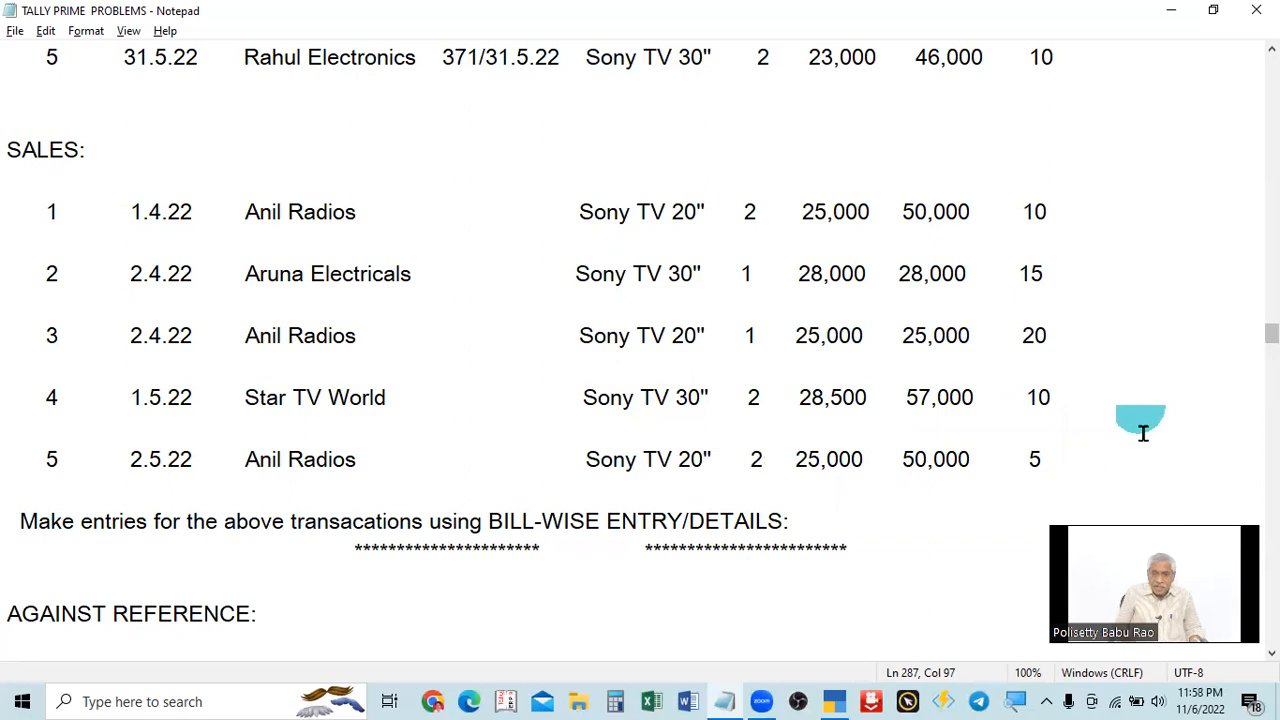
pyautogui.press('BackSpace')
pyautogui.press('Up')
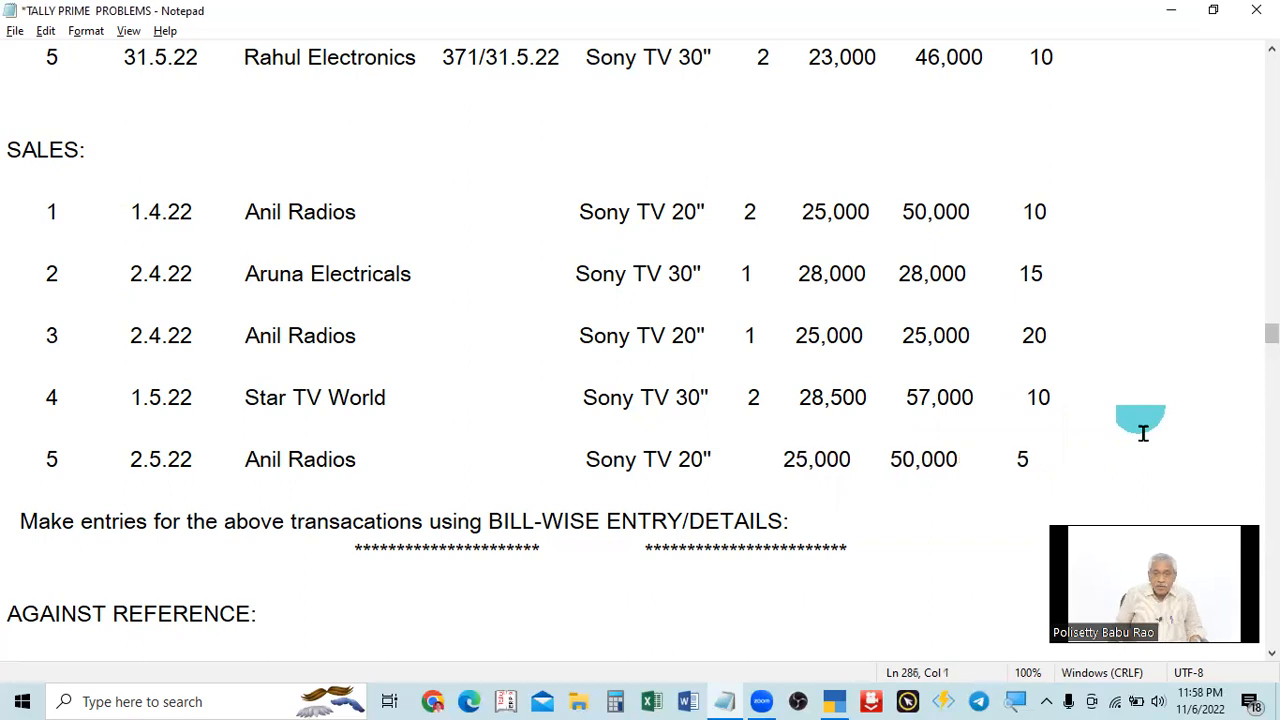
pyautogui.click(766, 452)
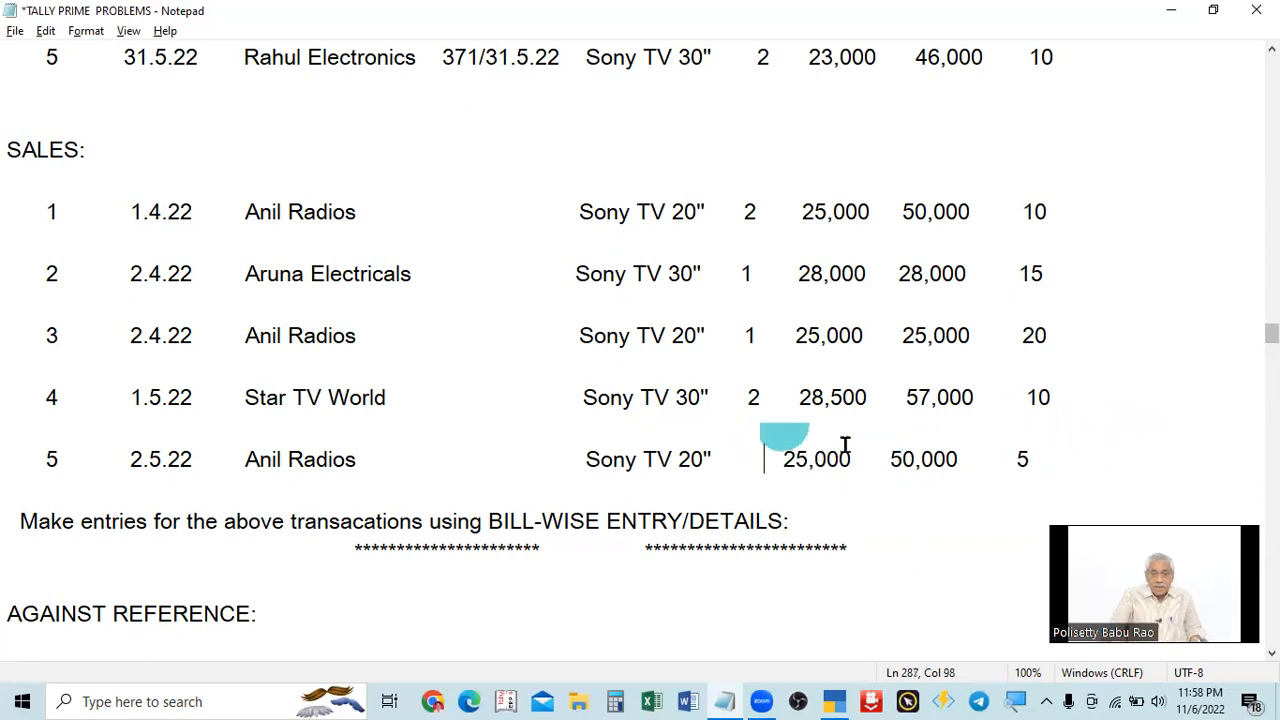
pyautogui.press('BackSpace')
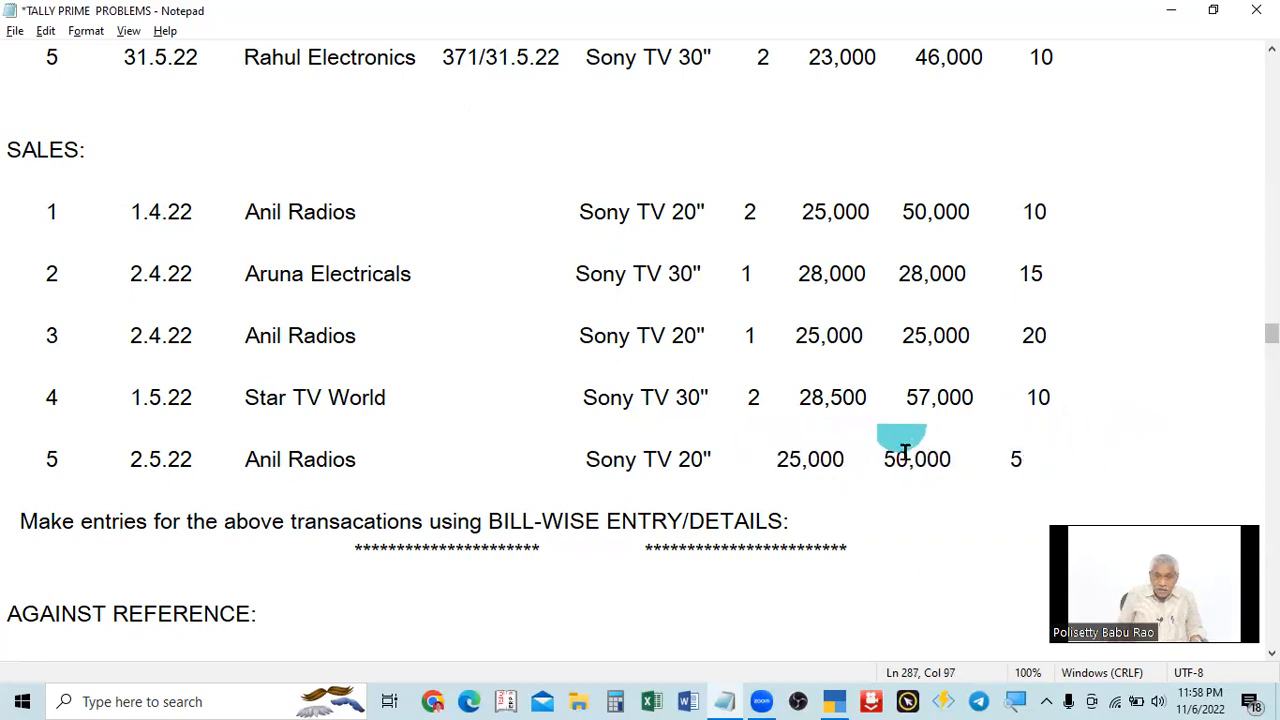
pyautogui.write('2')
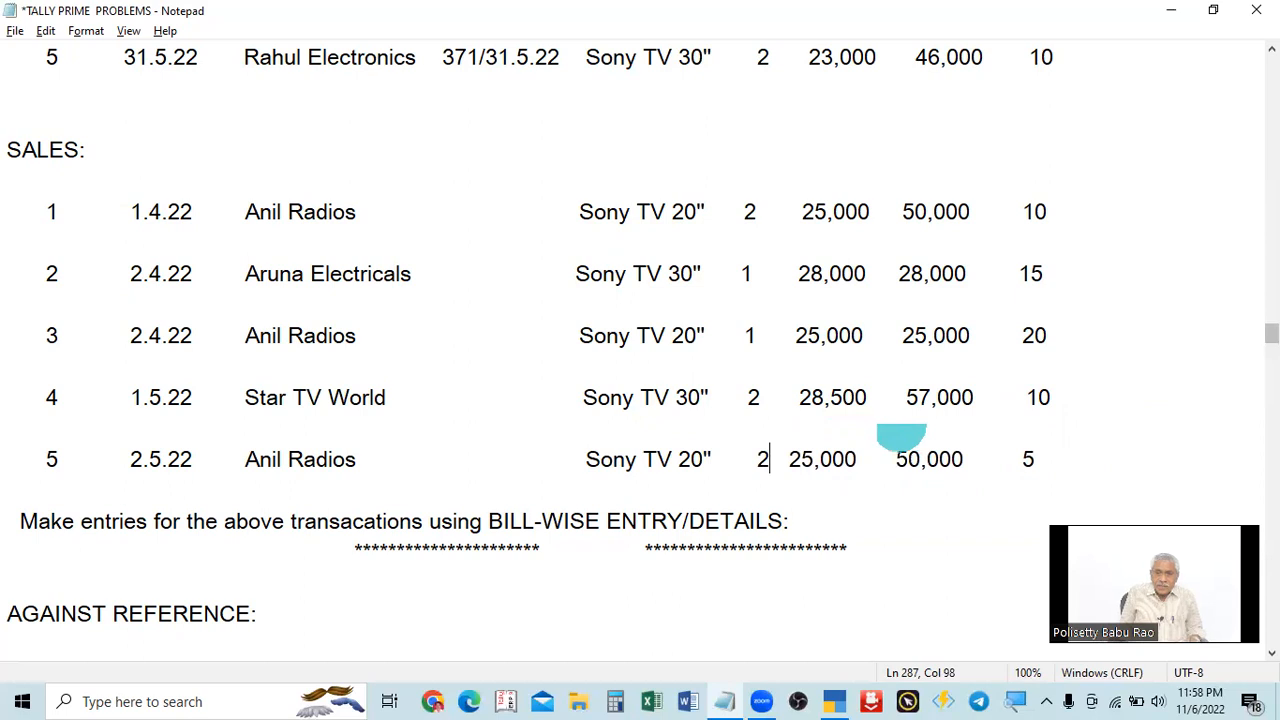
# Realign the quantity, rate, amount and credit days in sales row 5 by adjusting the spacing, and save the problem file.
pyautogui.press('Return')
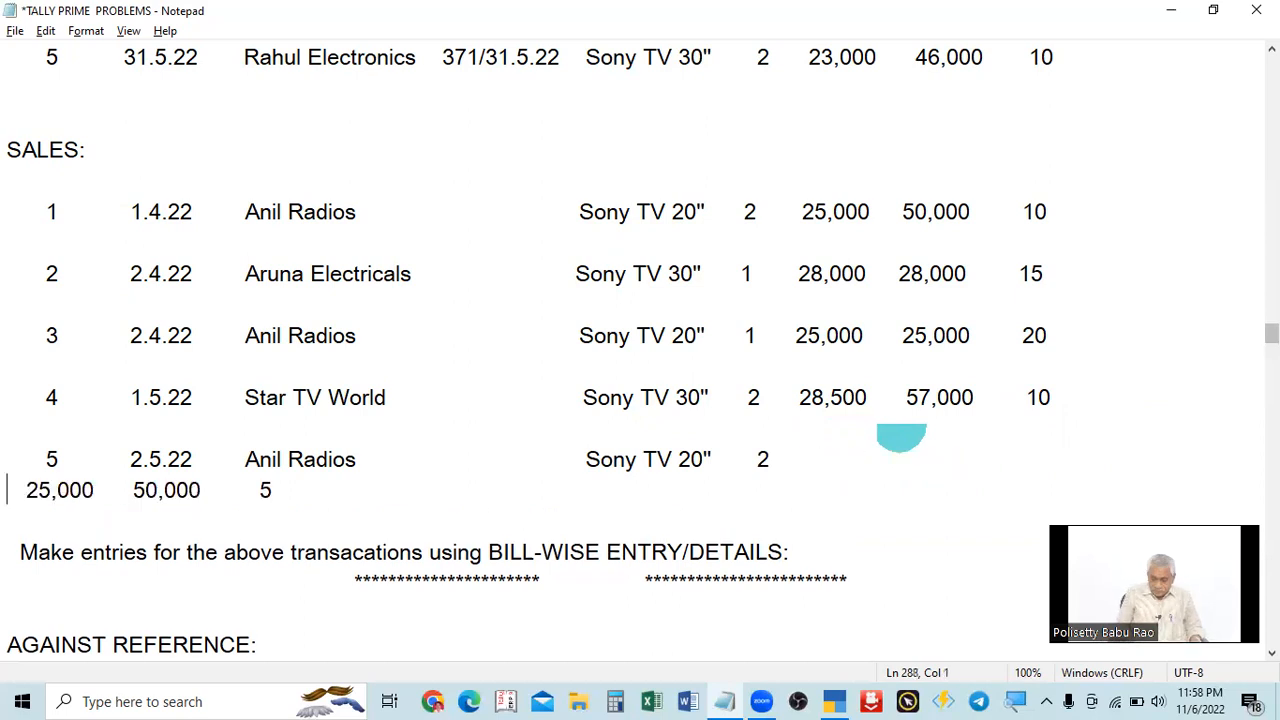
pyautogui.press('BackSpace')
pyautogui.press('Right')
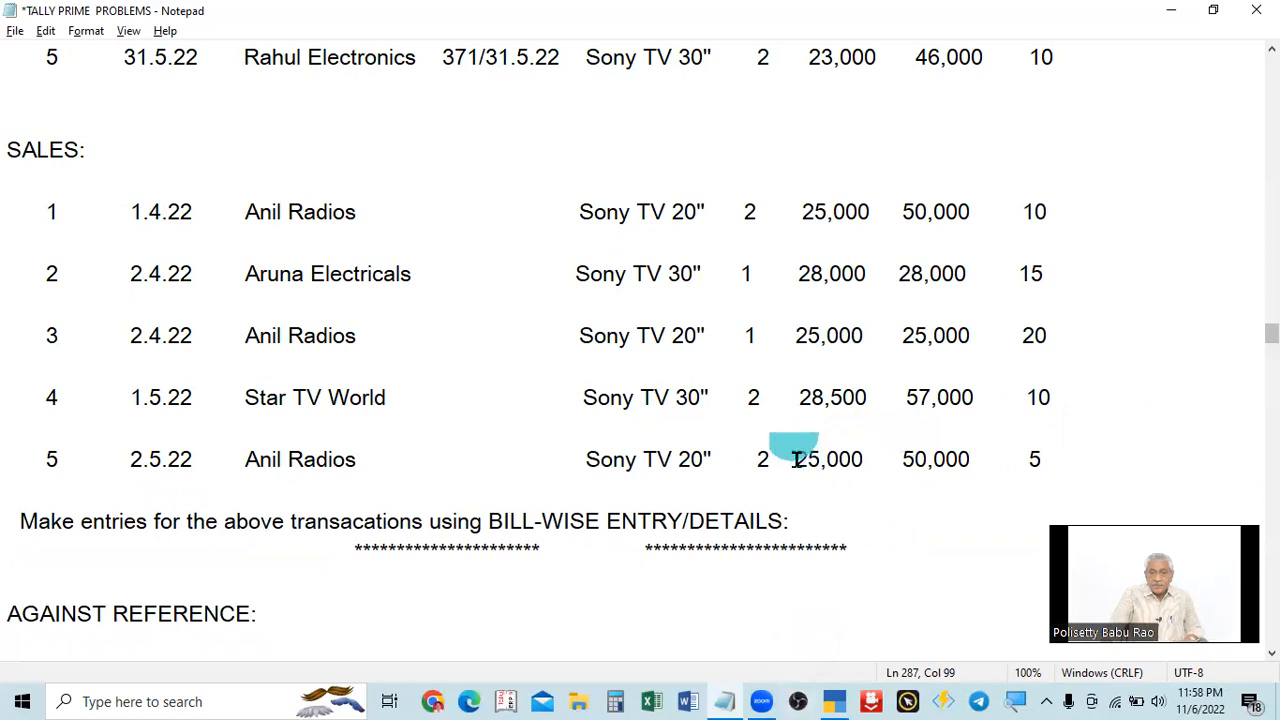
pyautogui.click(758, 459)
pyautogui.press('Right')
pyautogui.press('Right')
pyautogui.press('Right')
pyautogui.press('Right')
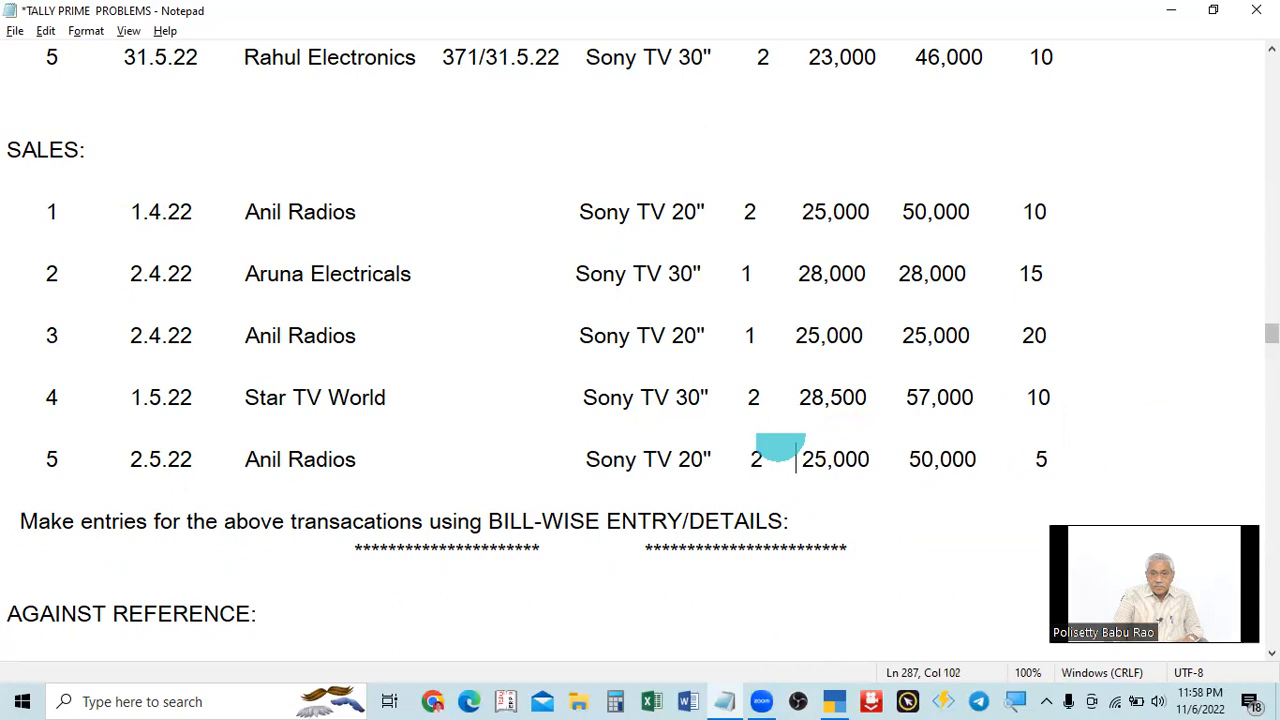
pyautogui.hotkey('ctrl', 's')
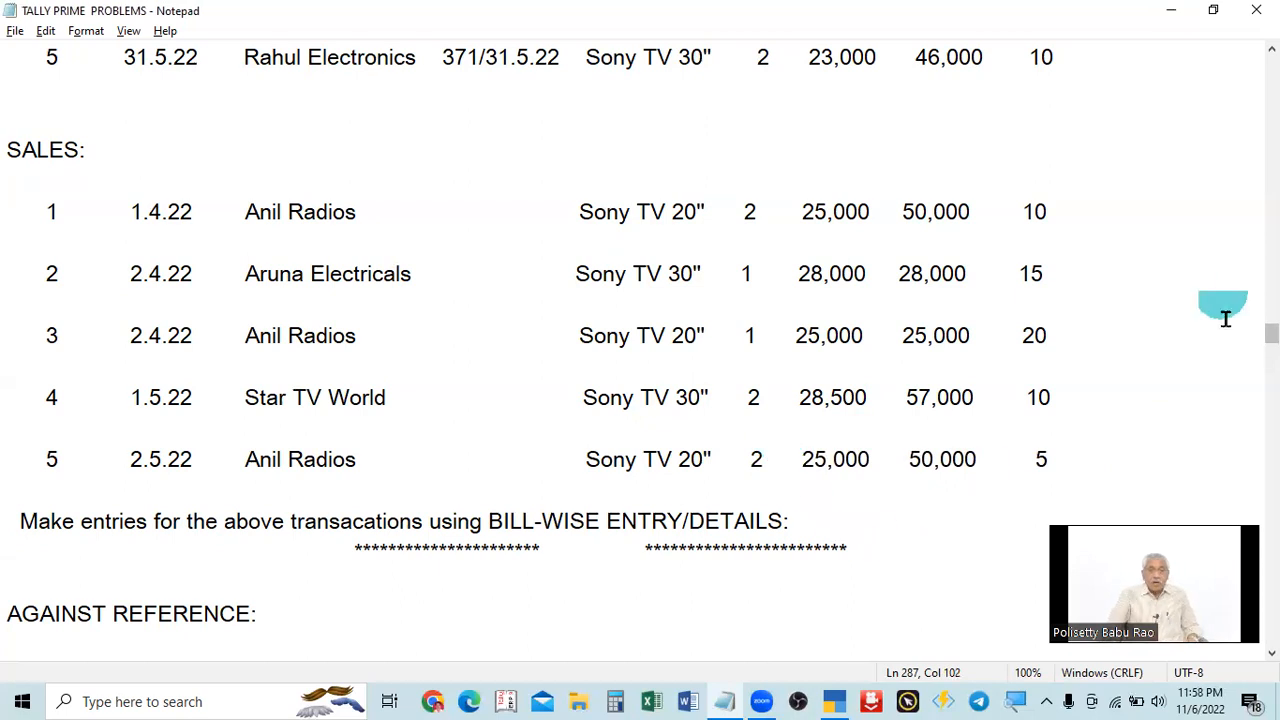
# Compare receipt transaction 1 of Rs.50,000 from Anil Radios, dated 31.5.22, with that party's bills in the sales table.
pyautogui.scroll(-6, 880, 194)
pyautogui.scroll(3, 823, 229)
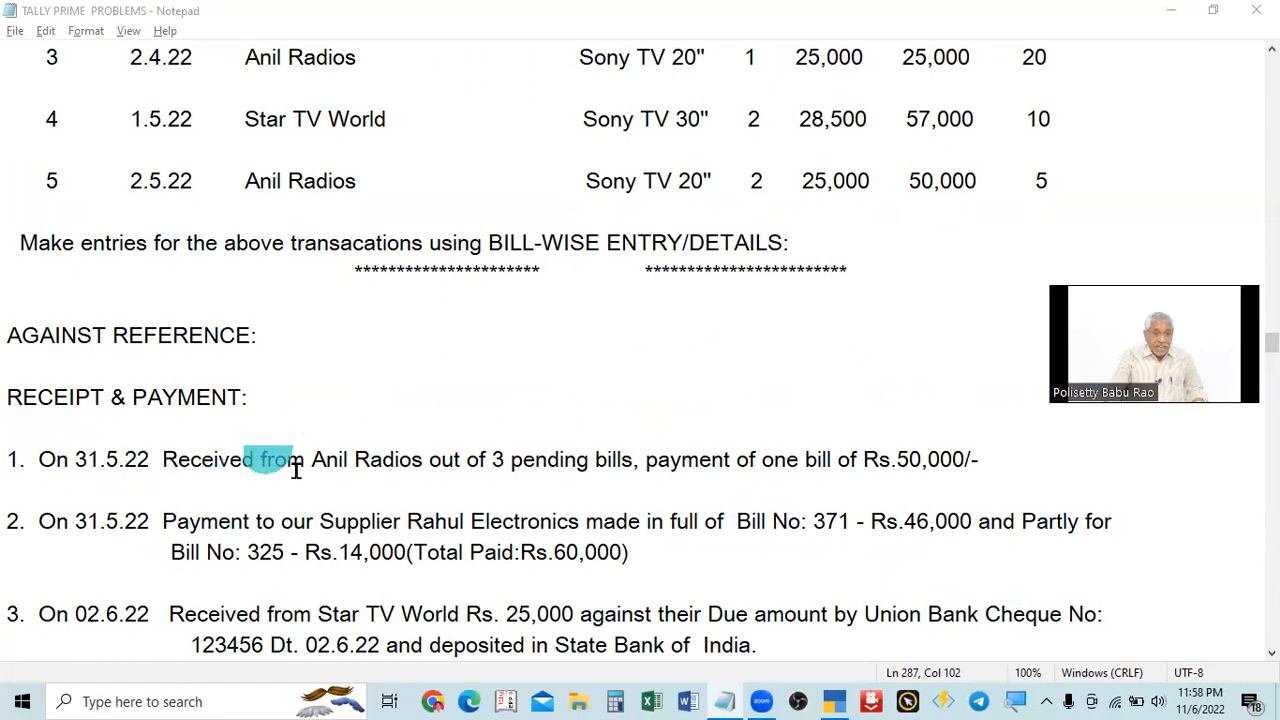
pyautogui.scroll(2, 464, 465)
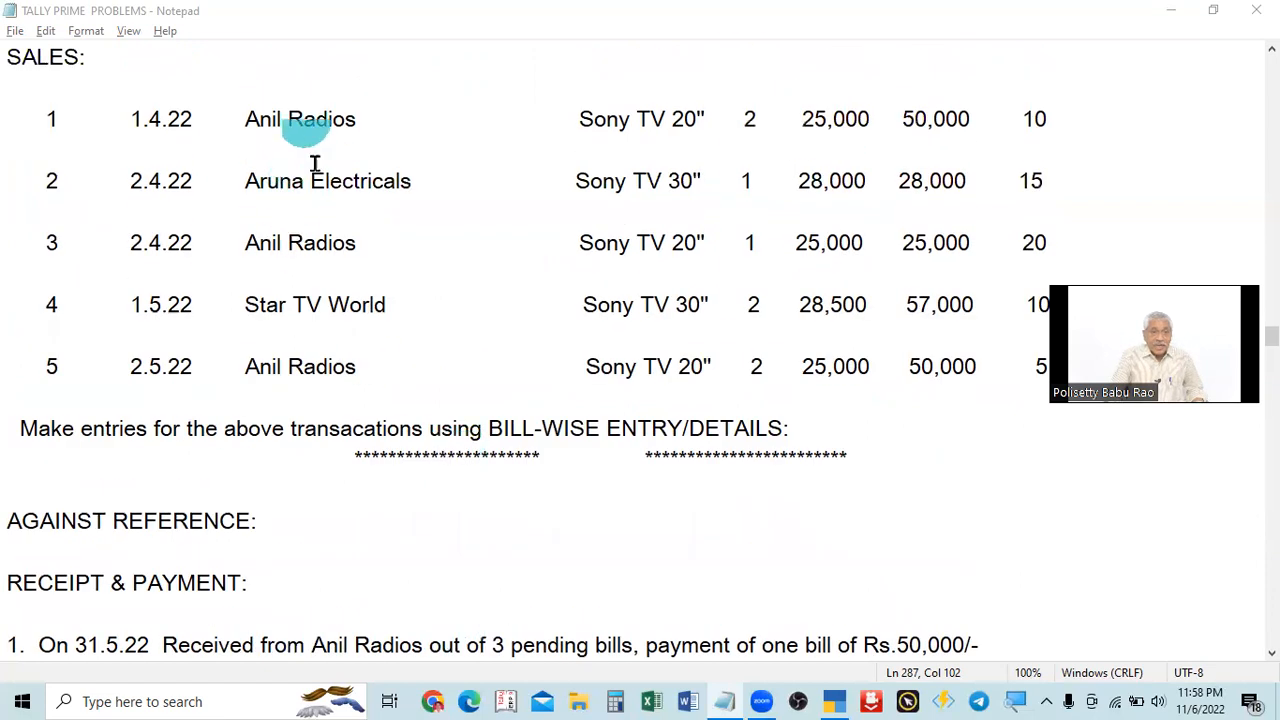
pyautogui.scroll(-1, 340, 334)
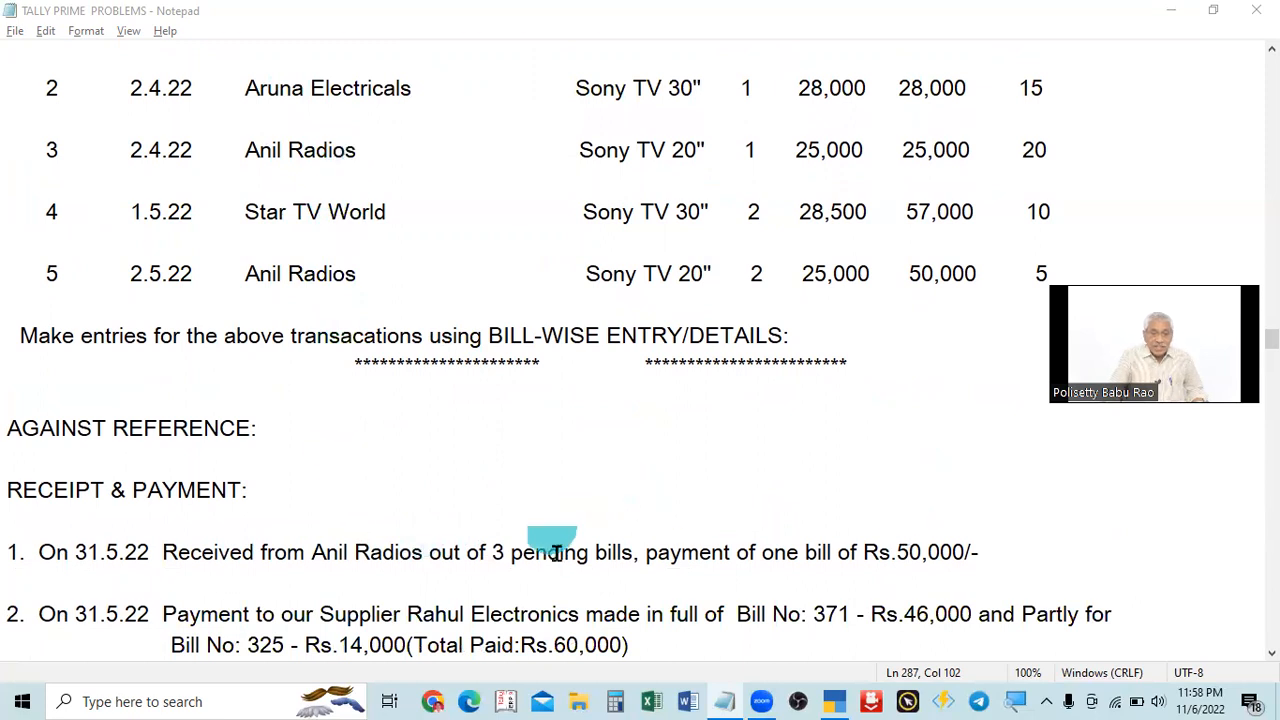
pyautogui.scroll(1, 550, 540)
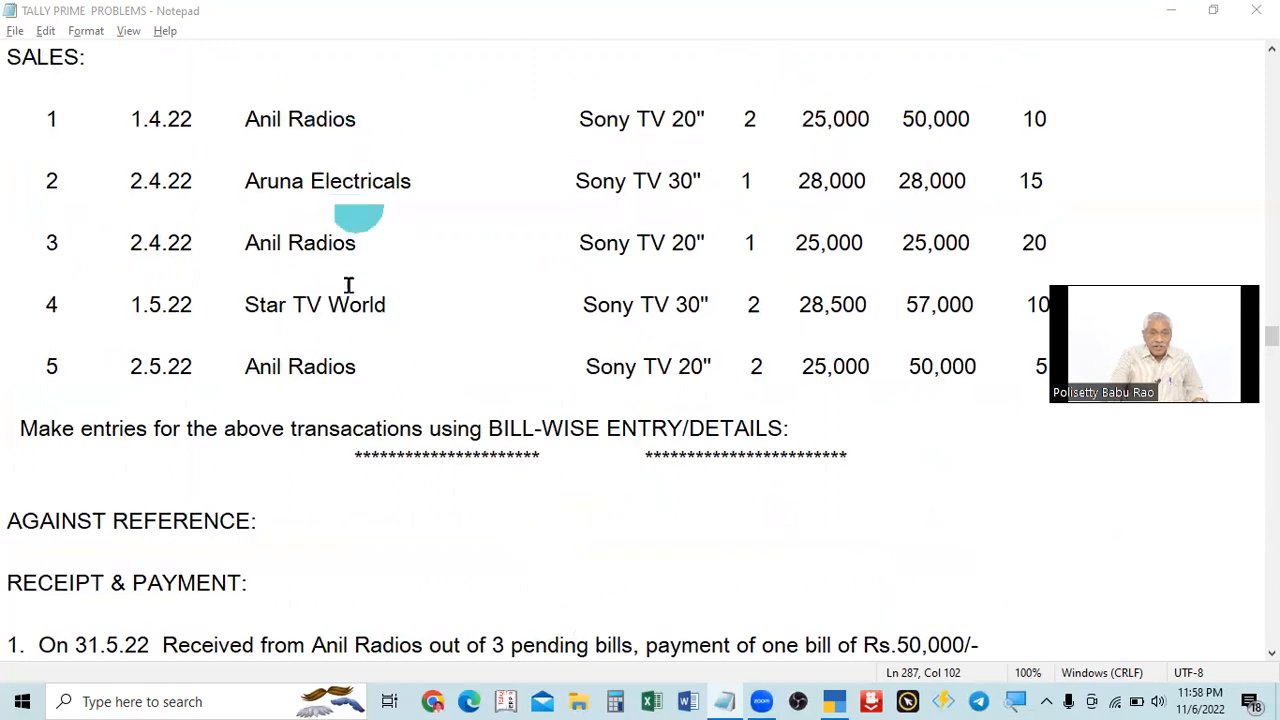
pyautogui.scroll(-1, 374, 445)
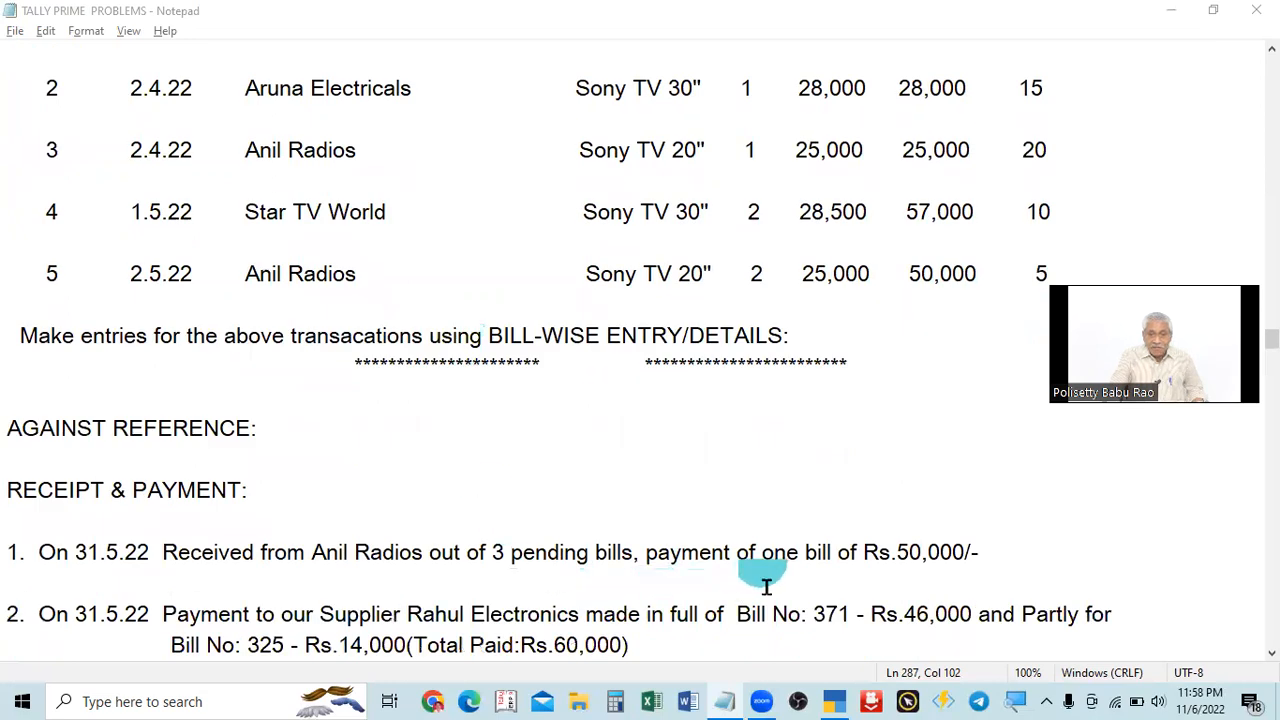
pyautogui.scroll(1, 910, 420)
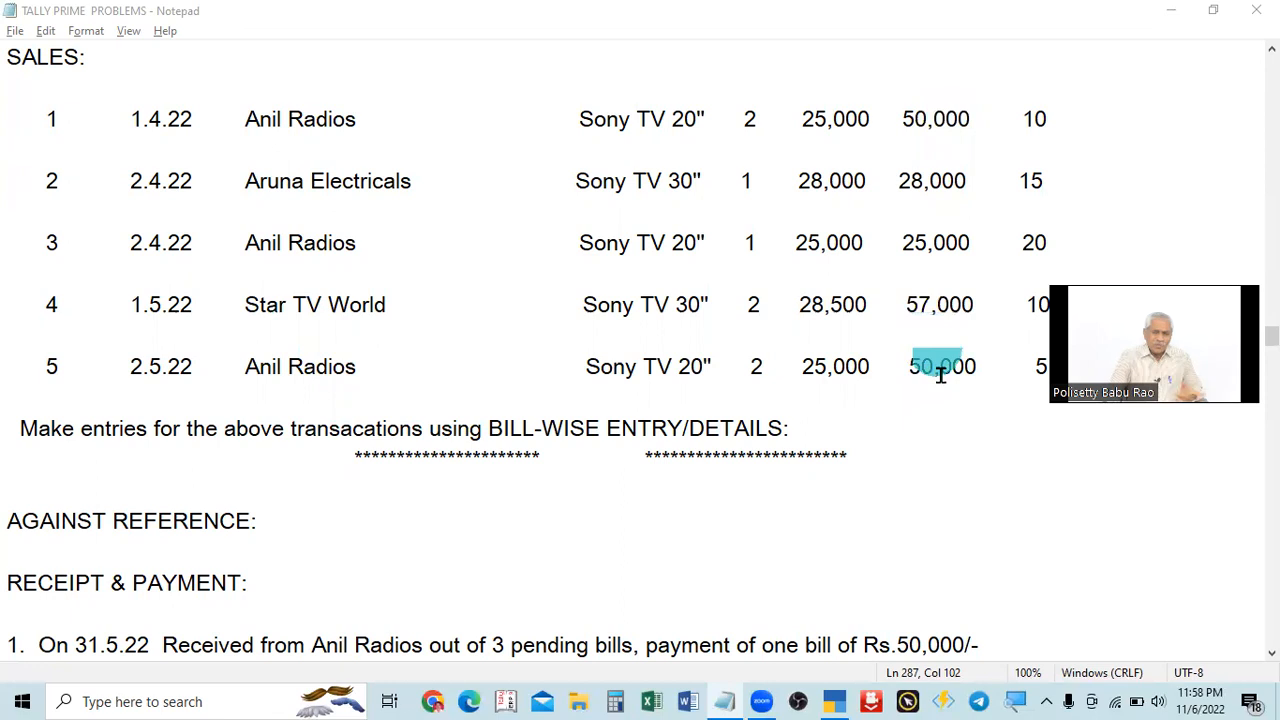
pyautogui.scroll(-1, 843, 450)
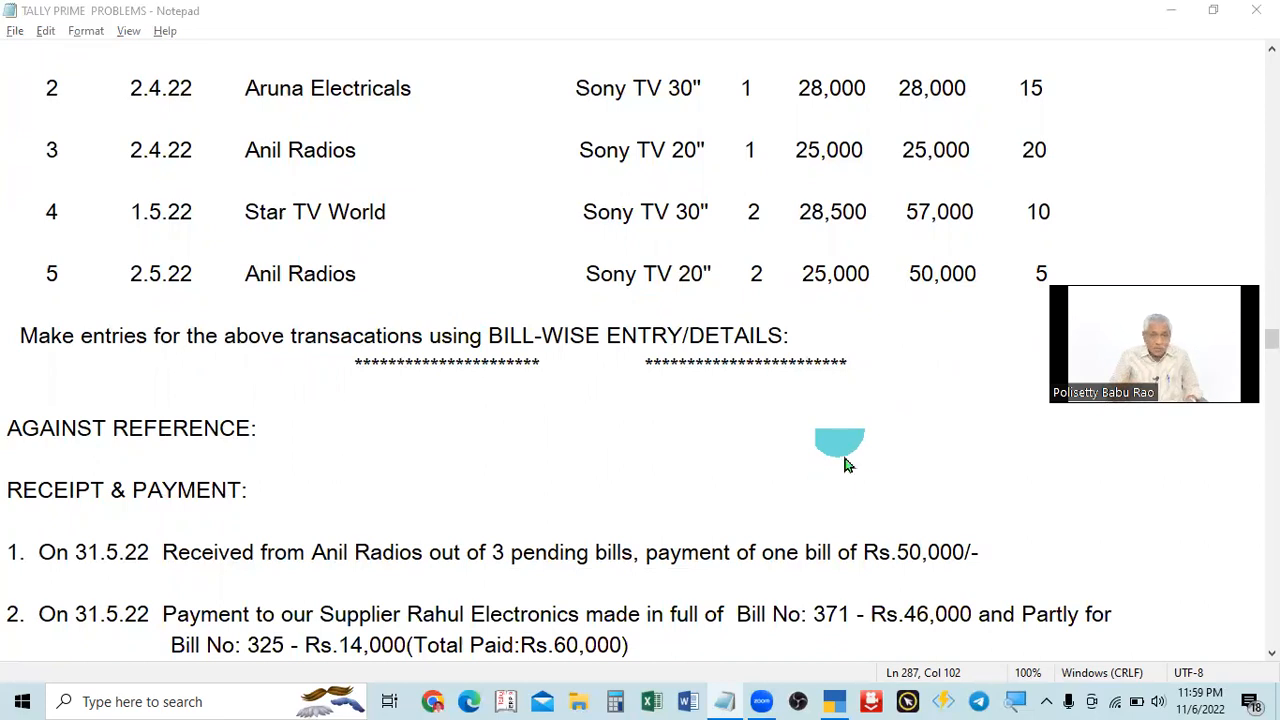
# Switch to TallyPrime, change the open sales voucher to a Receipt voucher, and keep it in Double Entry mode.
pyautogui.hotkey('alt', 'Tab')
pyautogui.hotkey('alt', 'Tab')
pyautogui.hotkey('alt', 'Tab')
pyautogui.hotkey('alt', 'Tab')
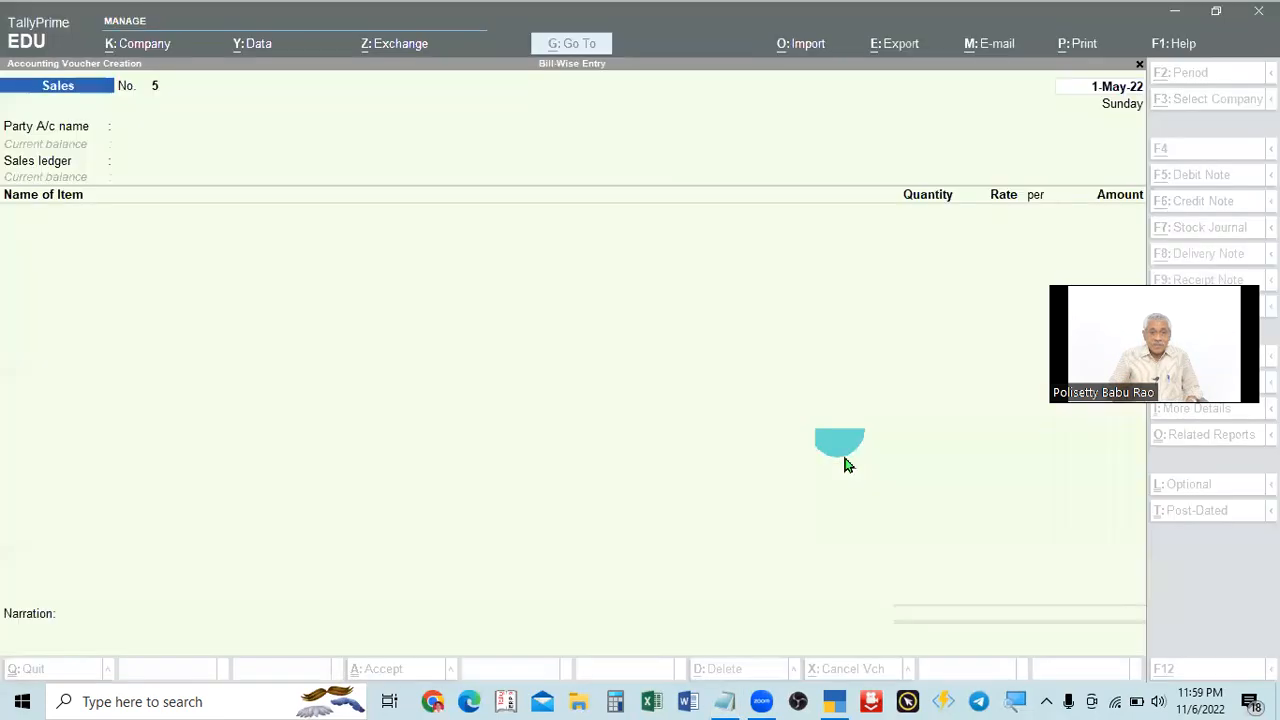
pyautogui.moveTo(1156, 326); pyautogui.dragTo(1126, 611)
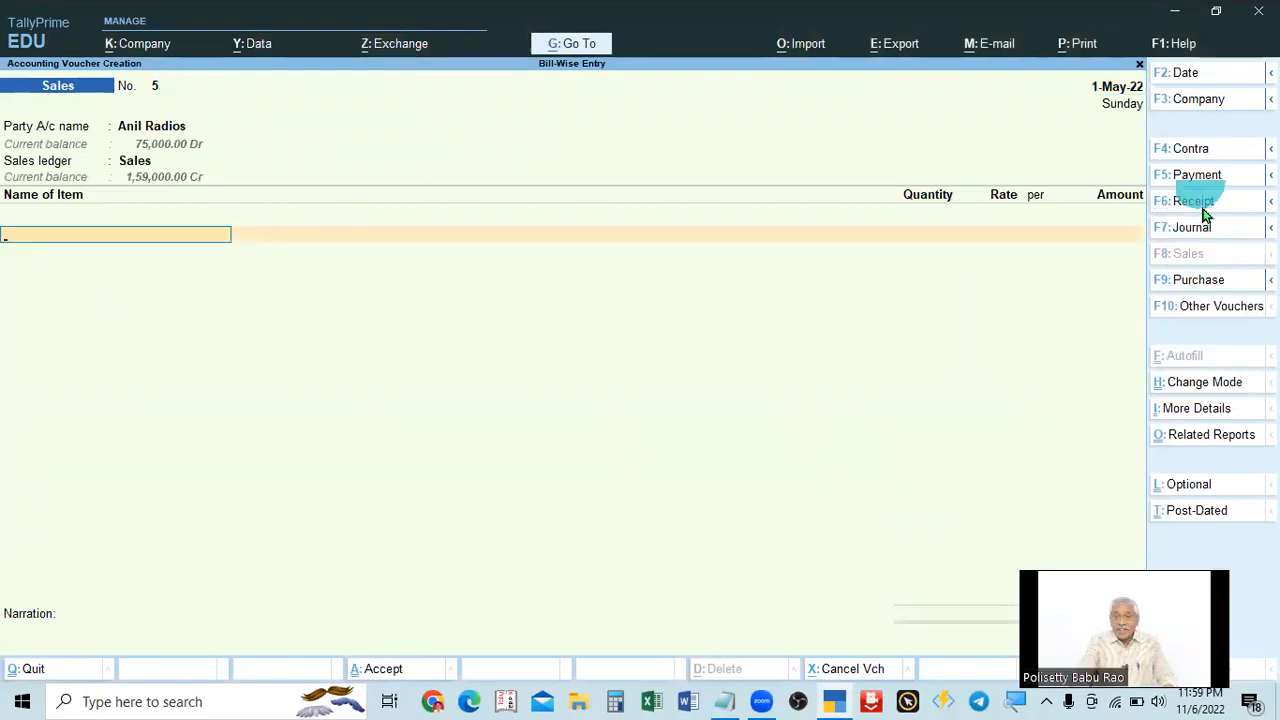
pyautogui.click(1203, 210)
pyautogui.click(631, 488)
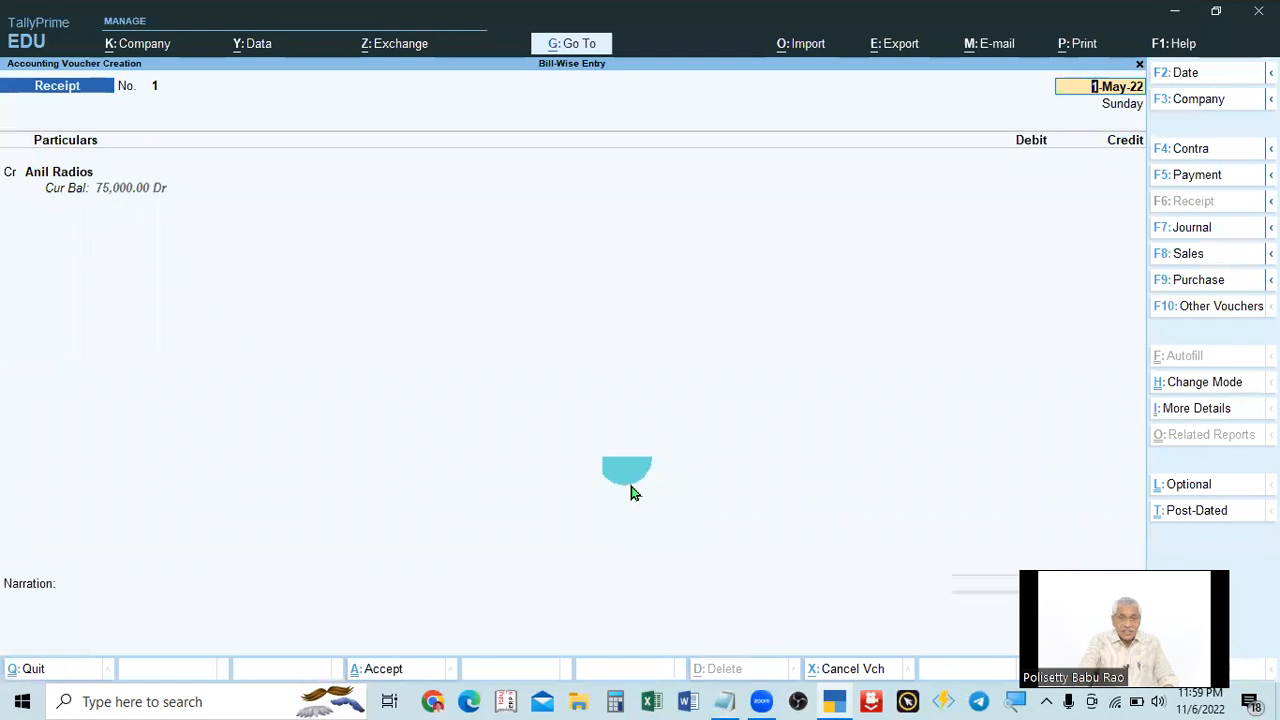
pyautogui.click(1200, 385)
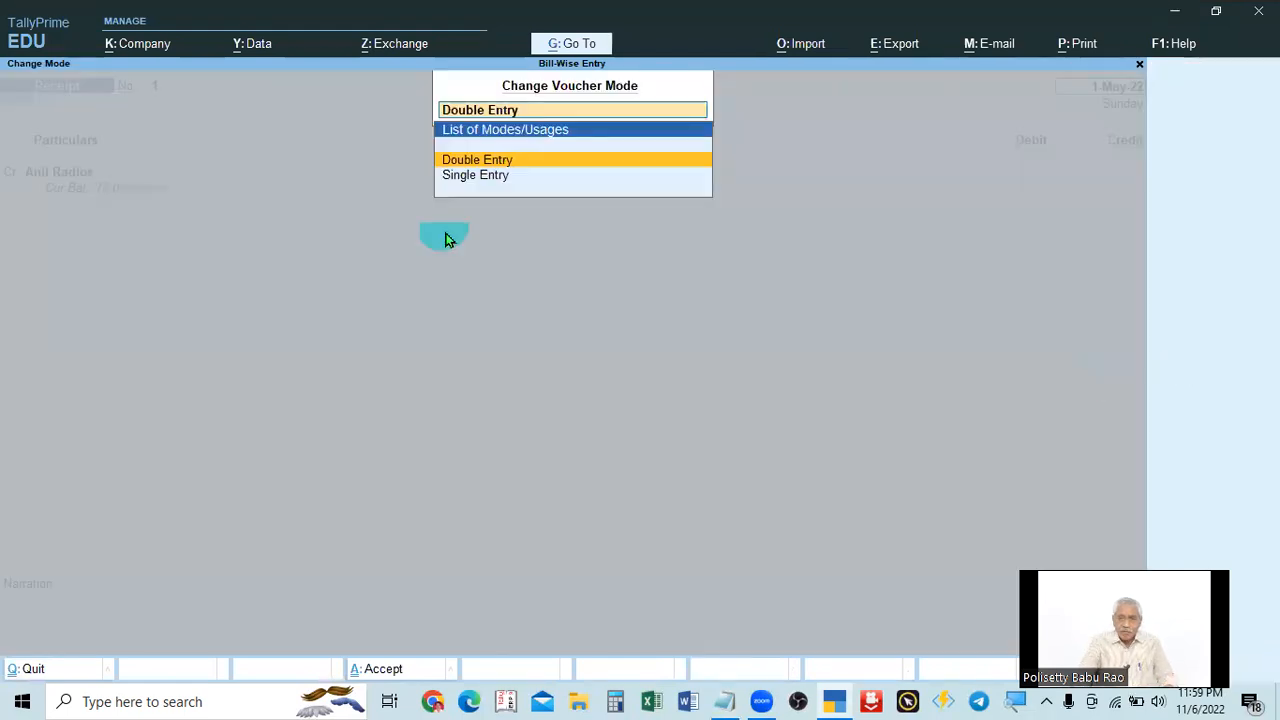
pyautogui.click(485, 160)
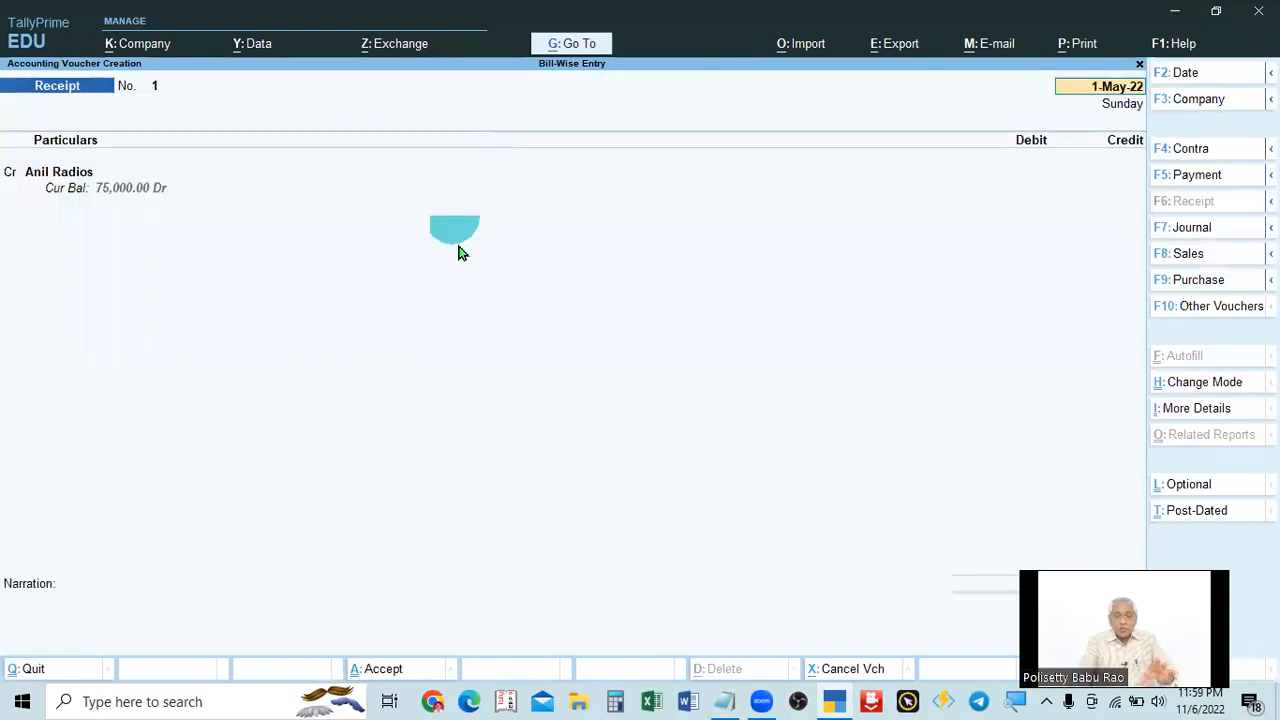
# Check receipt transaction 1 in the problem file and set the receipt voucher's date to 31.5.
pyautogui.hotkey('alt', 'Tab')
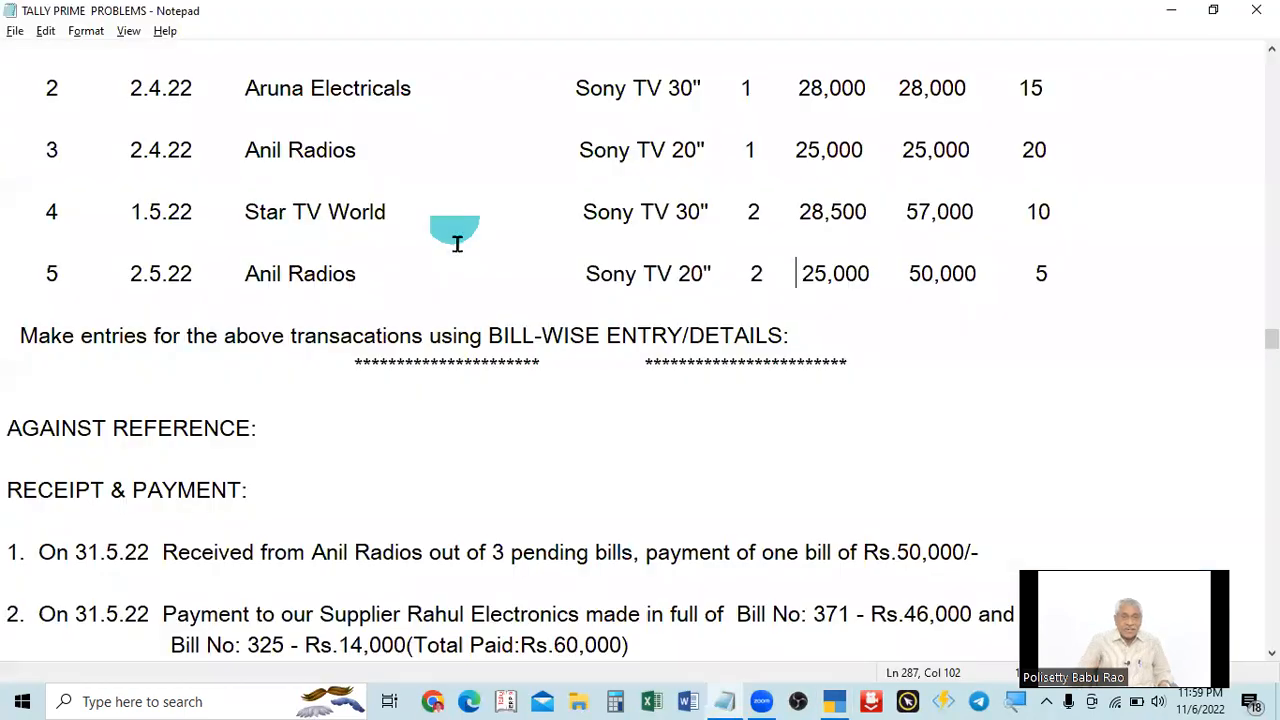
pyautogui.scroll(-1, 380, 330)
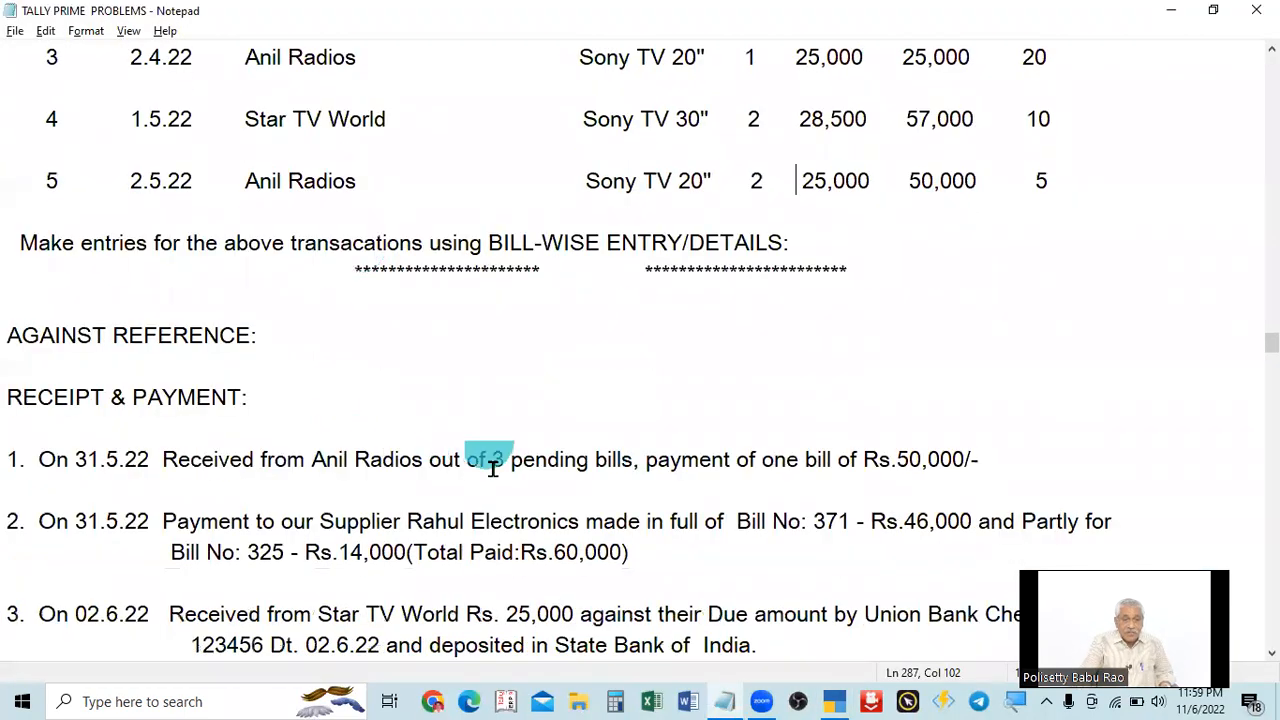
pyautogui.hotkey('alt', 'Tab')
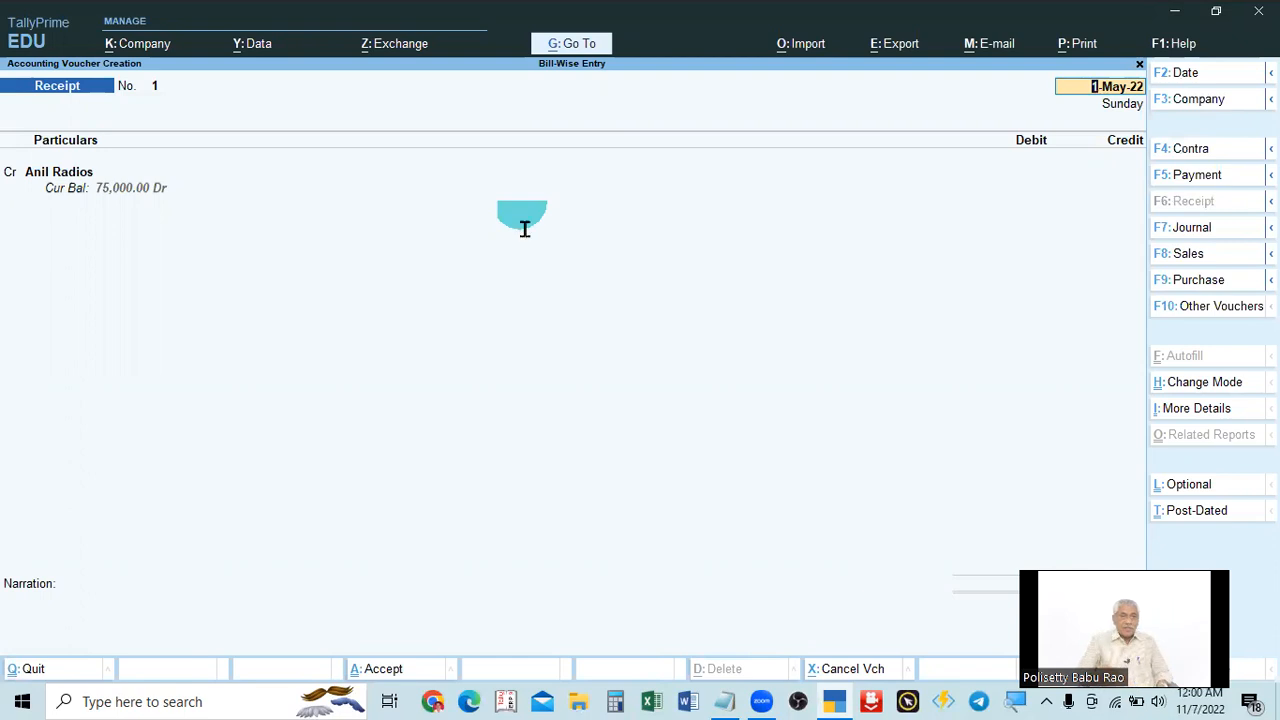
pyautogui.hotkey('alt', 'Tab')
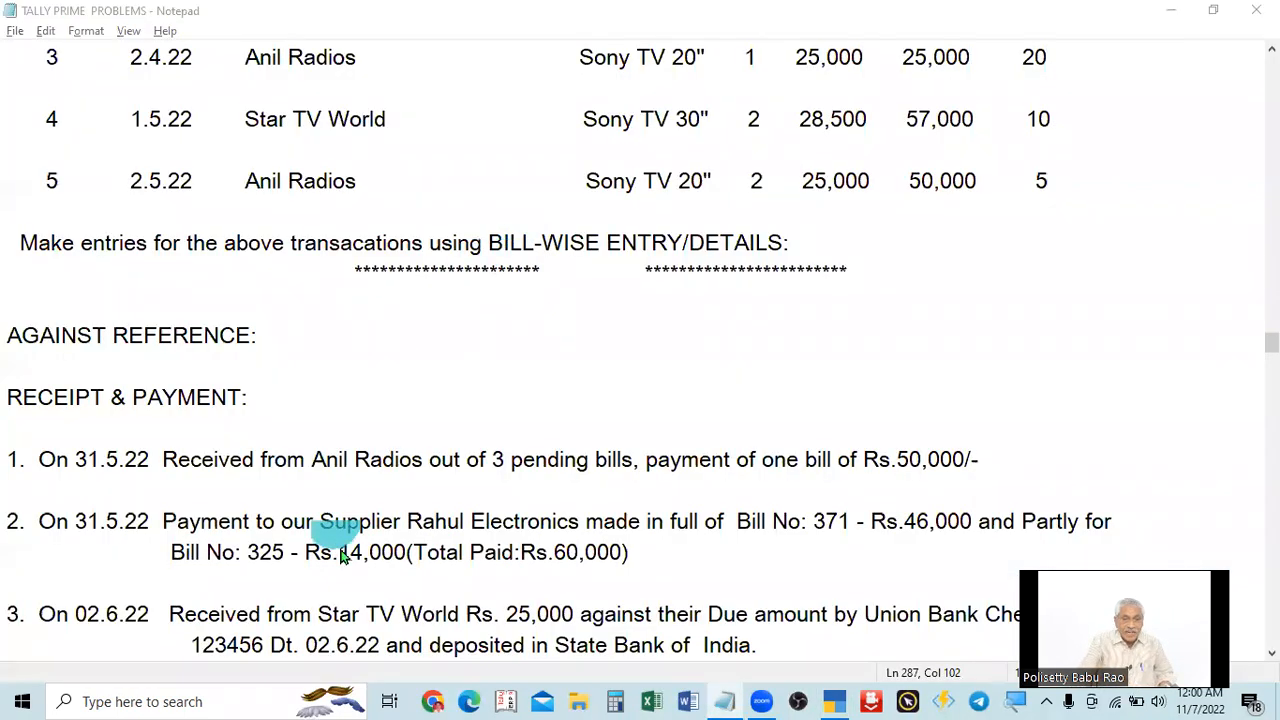
pyautogui.hotkey('alt', 'Tab')
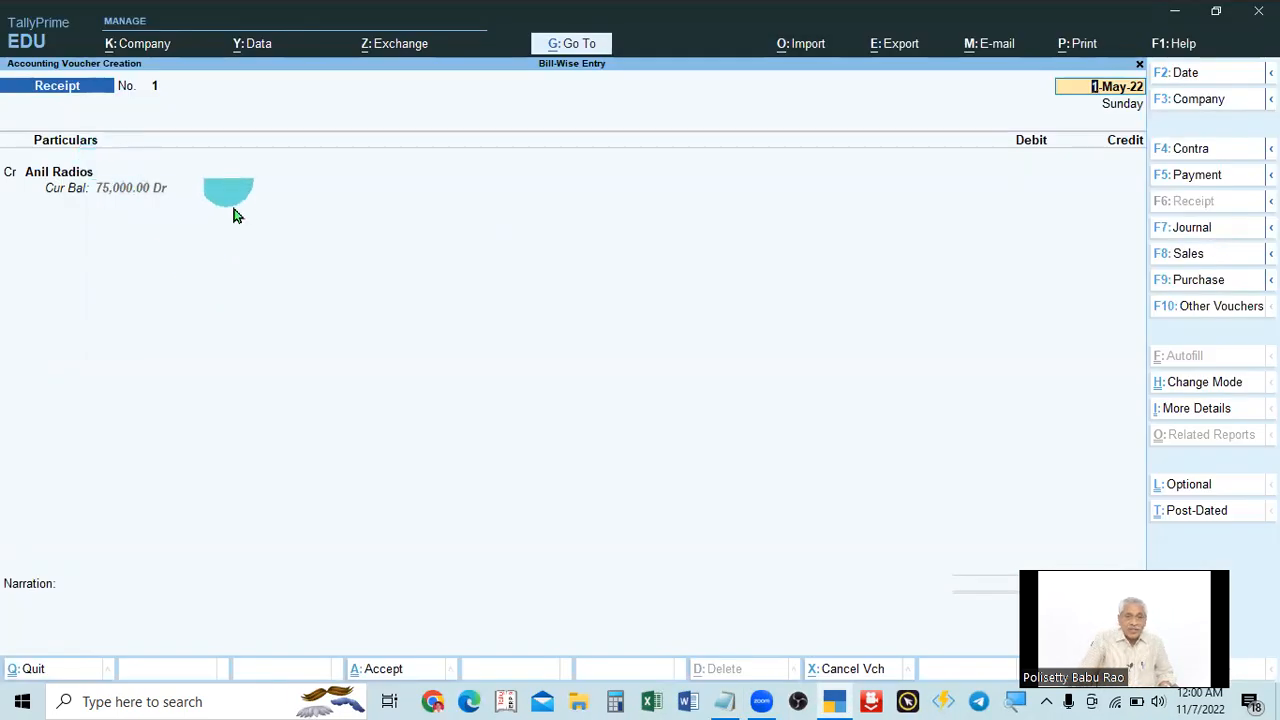
pyautogui.hotkey('alt', 'Tab')
pyautogui.hotkey('alt', 'Tab')
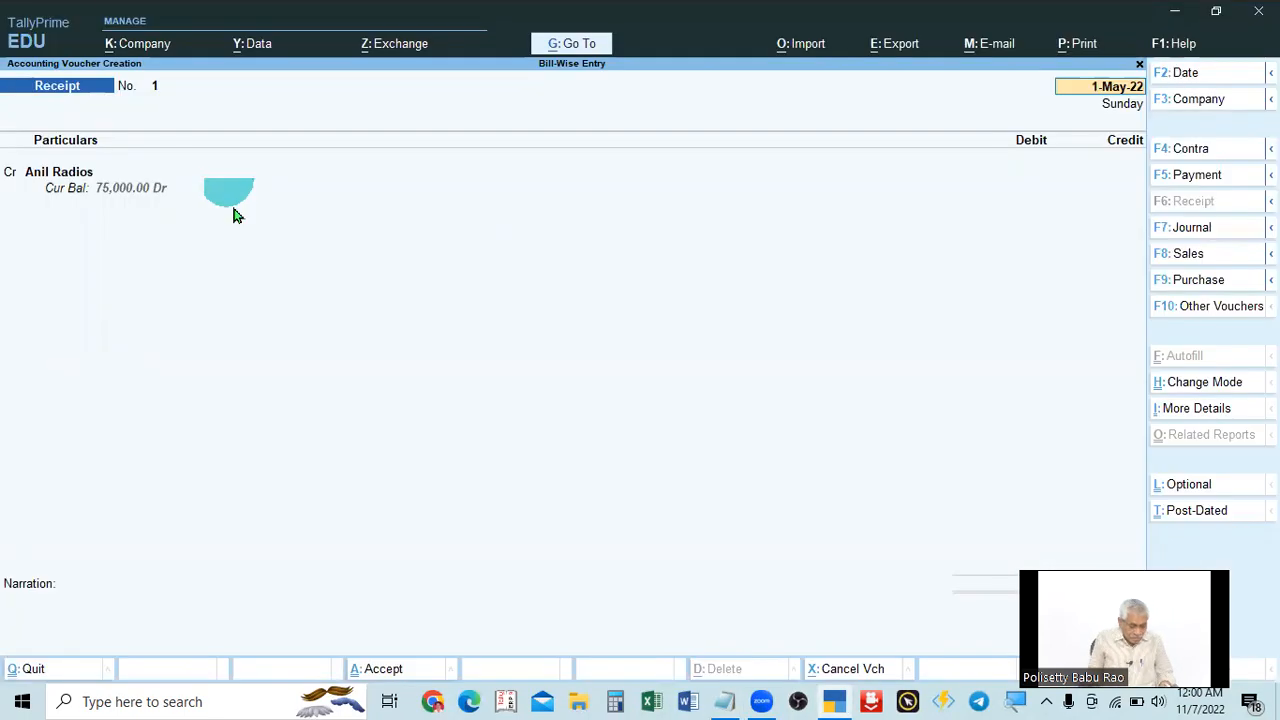
pyautogui.press('F2')
pyautogui.write('31.5')
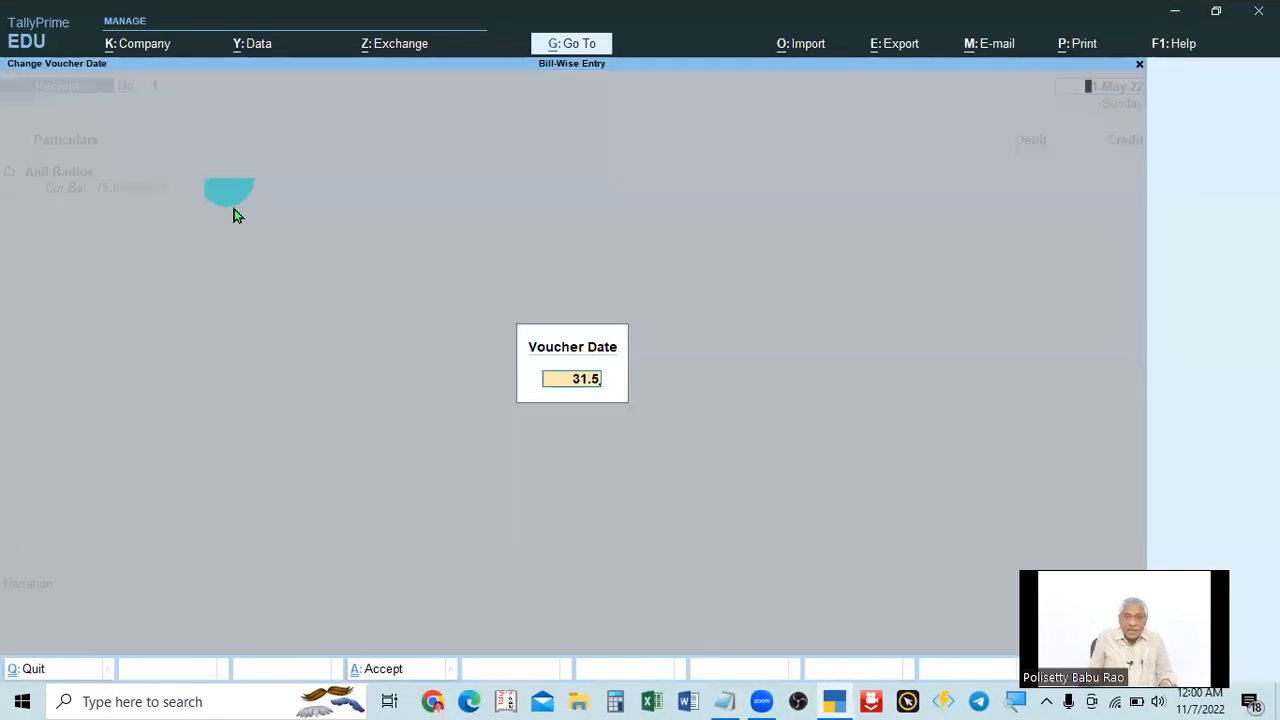
pyautogui.press('Return')
pyautogui.press('Return')
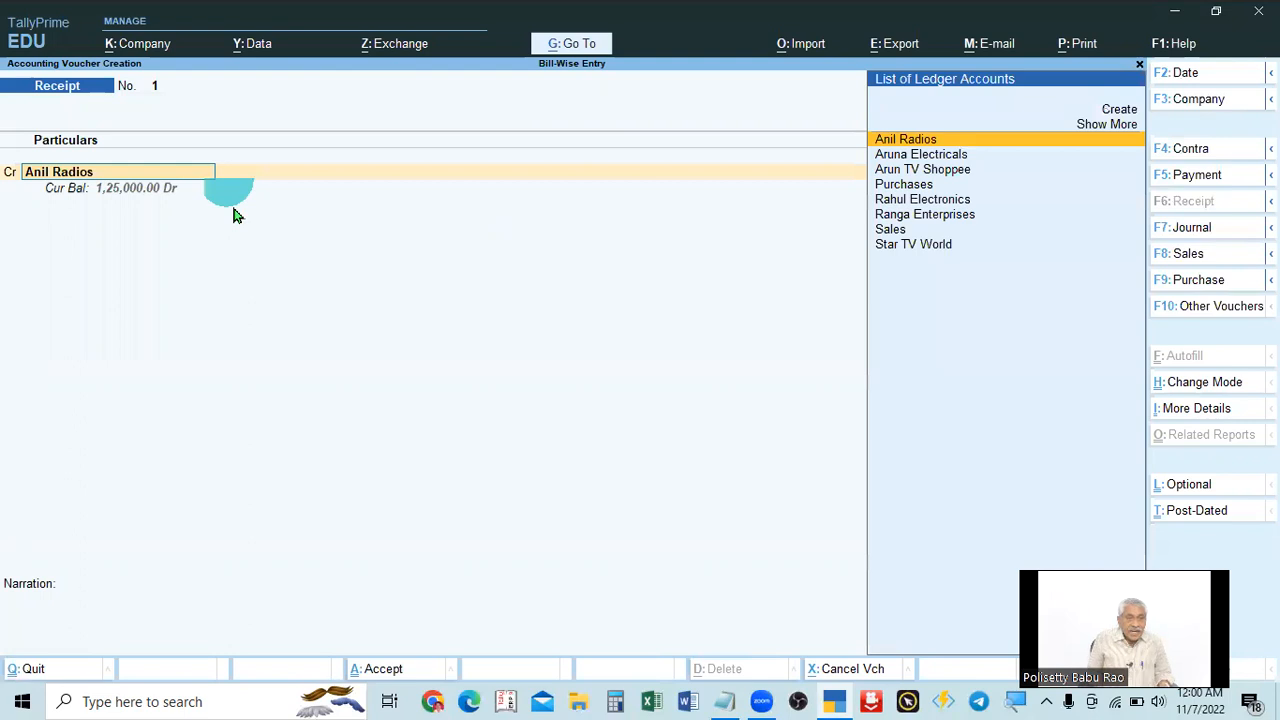
# Credit Anil Radios with 50000 in the receipt voucher, as stated in transaction 1 of the problem file.
pyautogui.hotkey('alt', 'Tab')
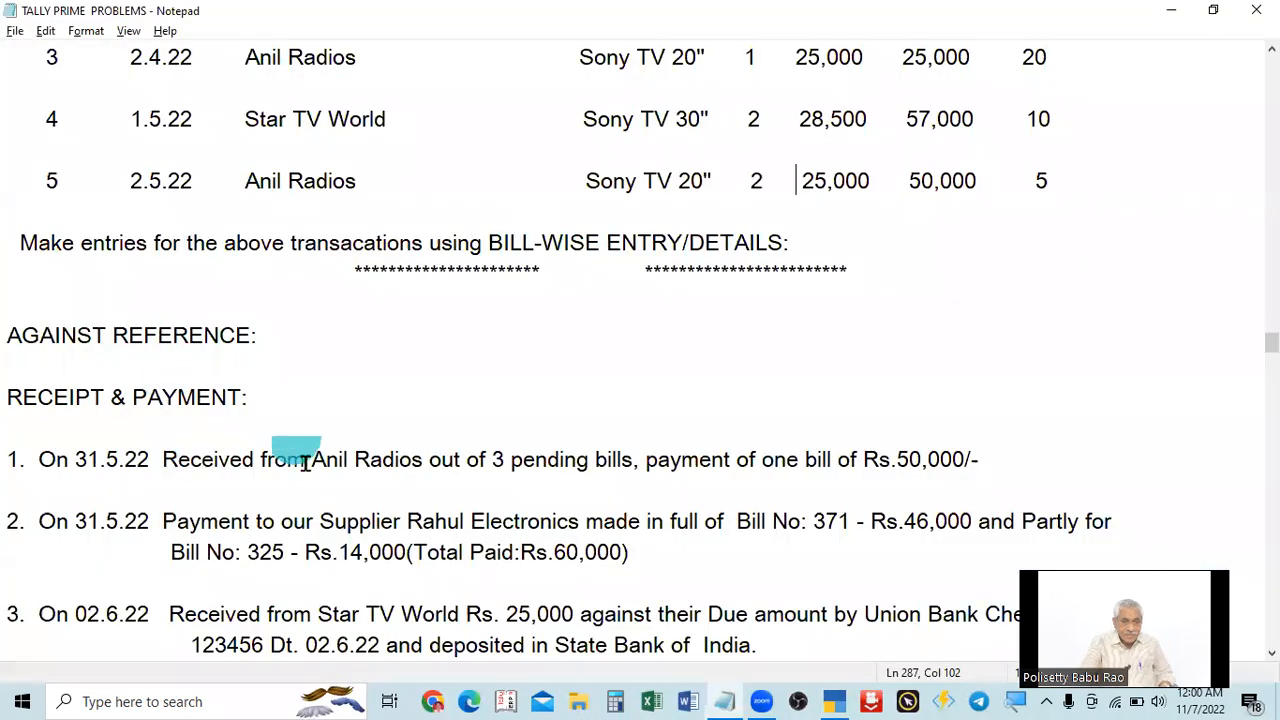
pyautogui.hotkey('alt', 'Tab')
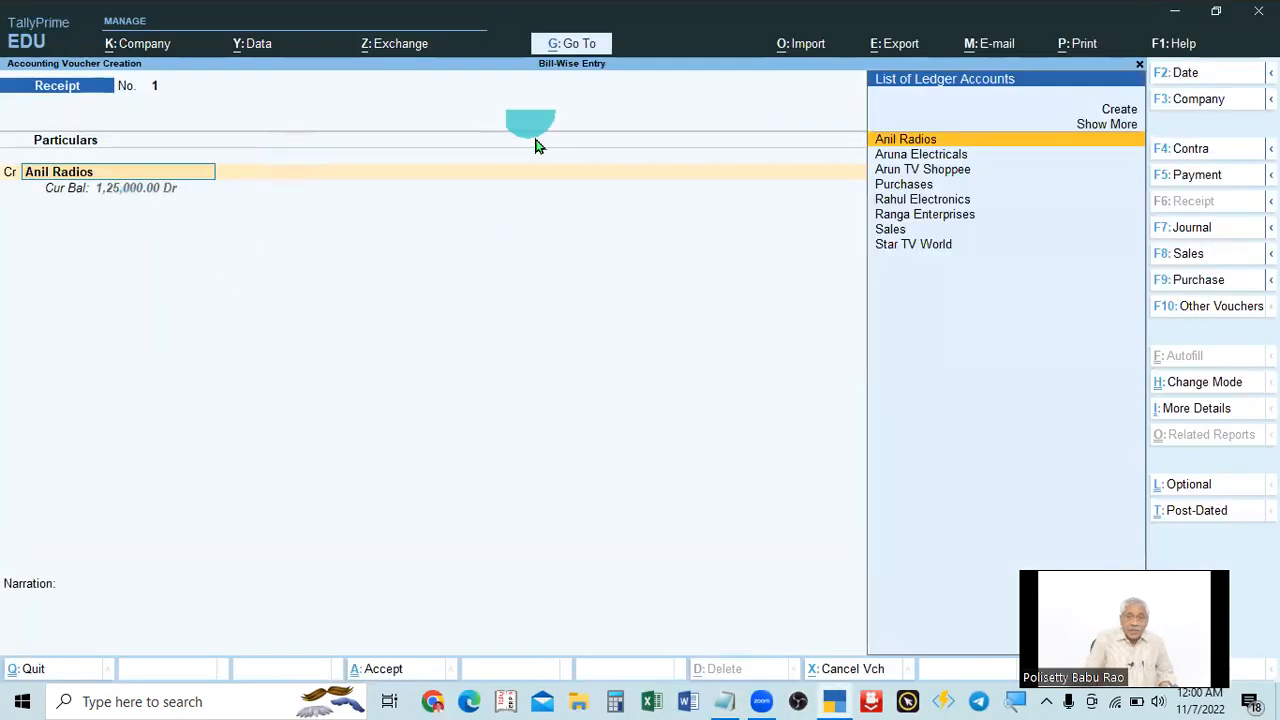
pyautogui.press('Return')
pyautogui.hotkey('alt', 'Tab')
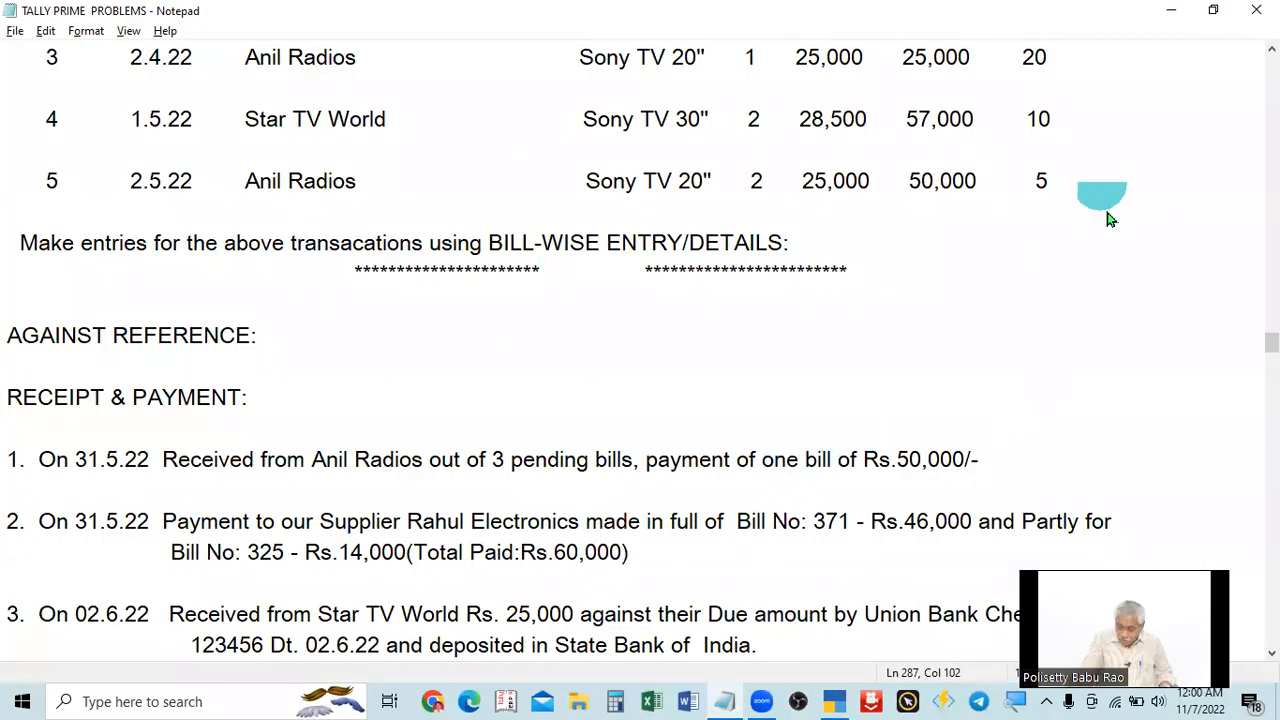
pyautogui.hotkey('alt', 'Tab')
pyautogui.write('5')
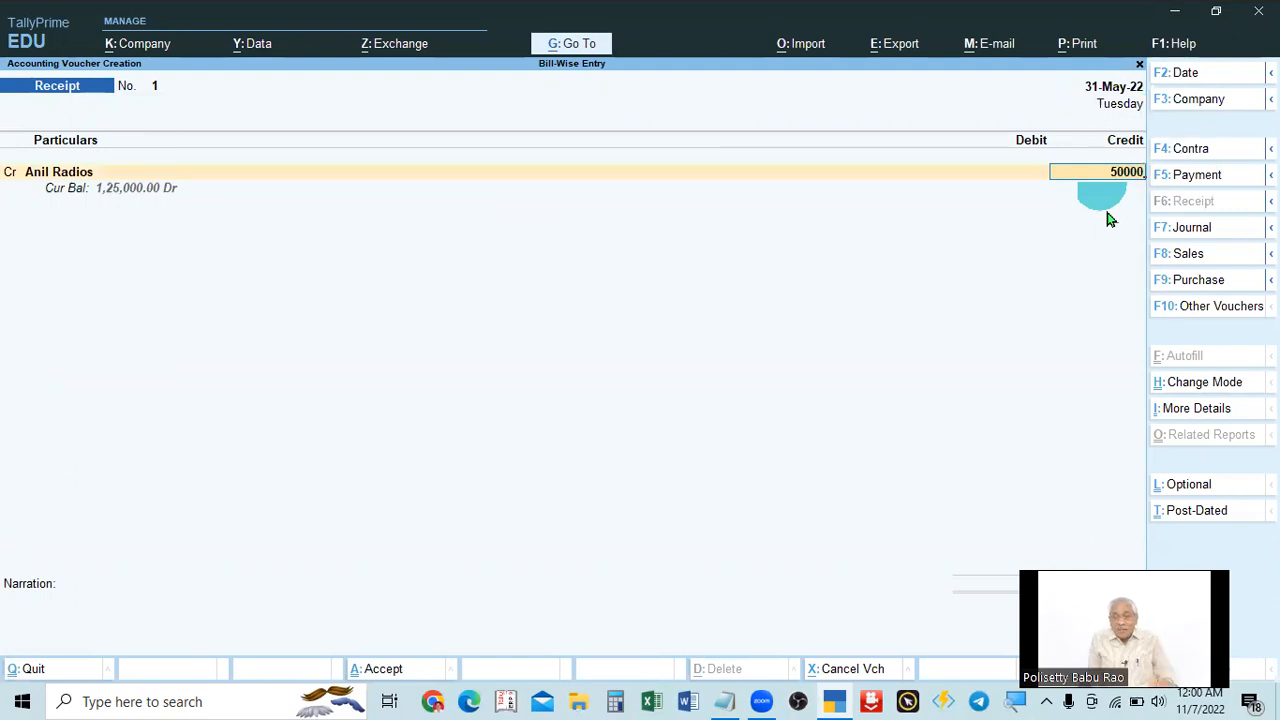
pyautogui.press('Return')
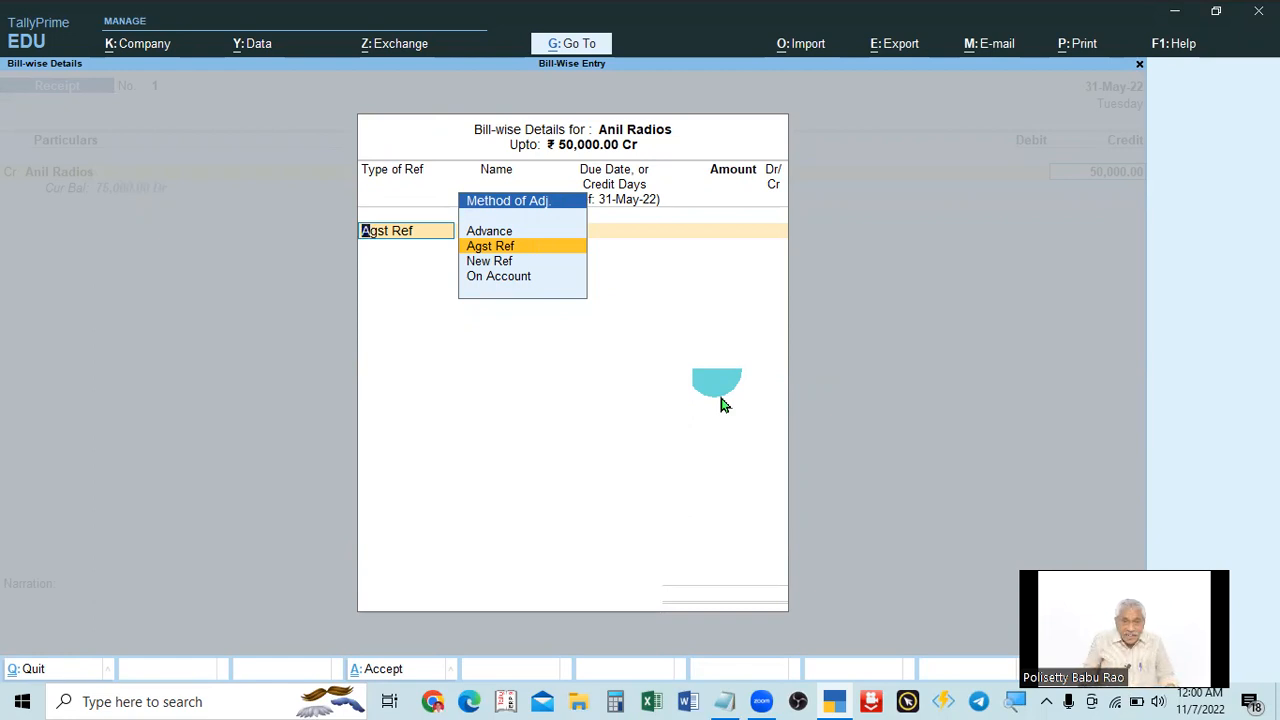
# Allocate the receipt as Agst Ref to pending bill 1 dated 1-Apr-22, checking the pending bills against the problem's sales table.
pyautogui.press('Return')
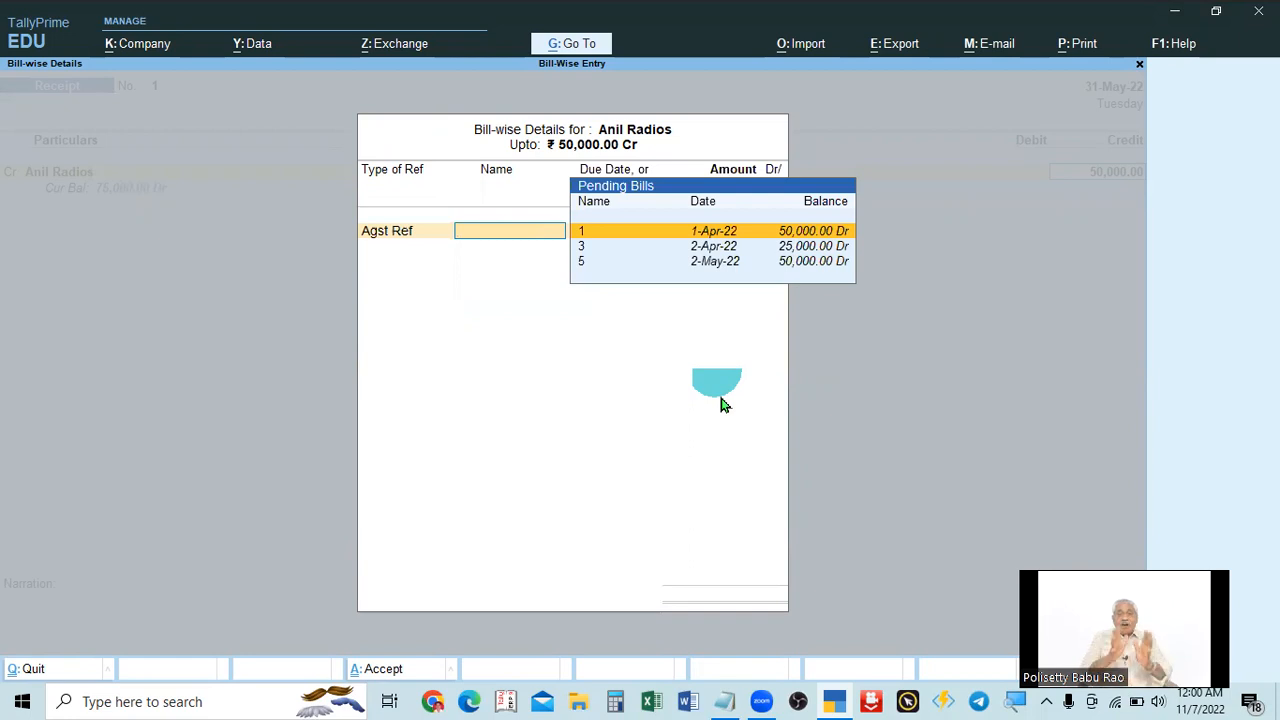
pyautogui.hotkey('alt', 'Tab')
pyautogui.scroll(3, 634, 409)
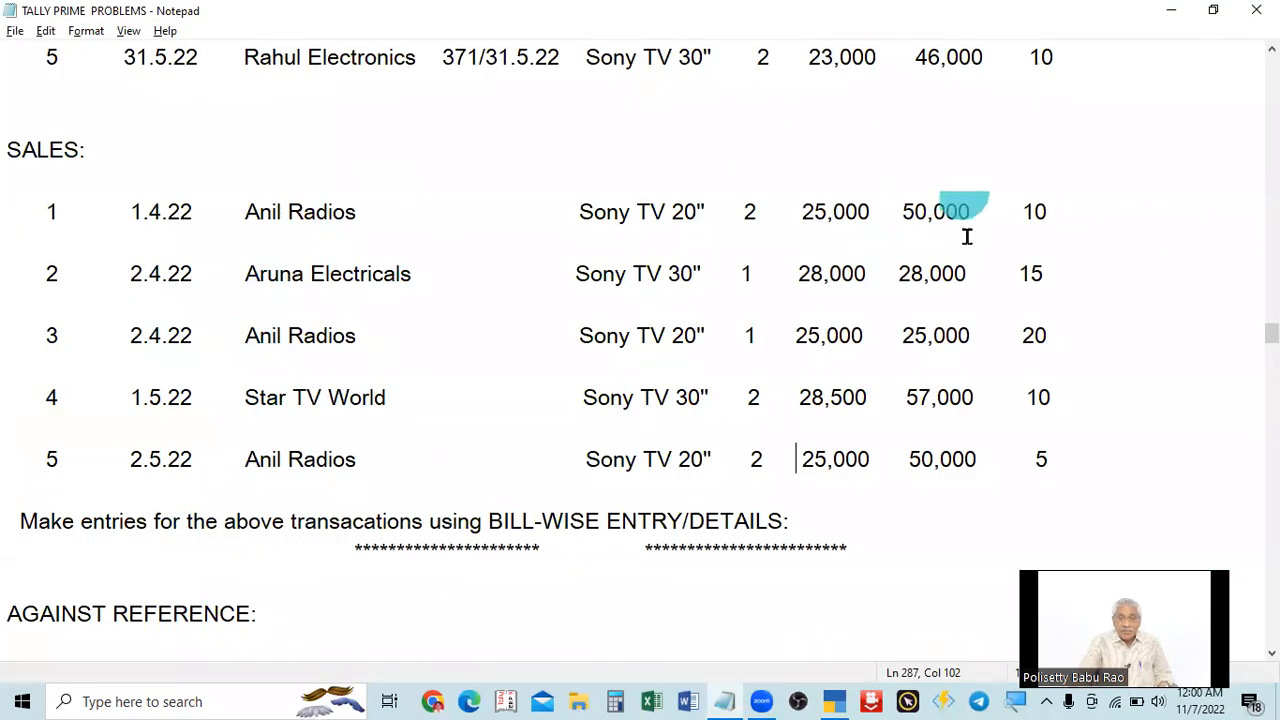
pyautogui.hotkey('alt', 'Tab')
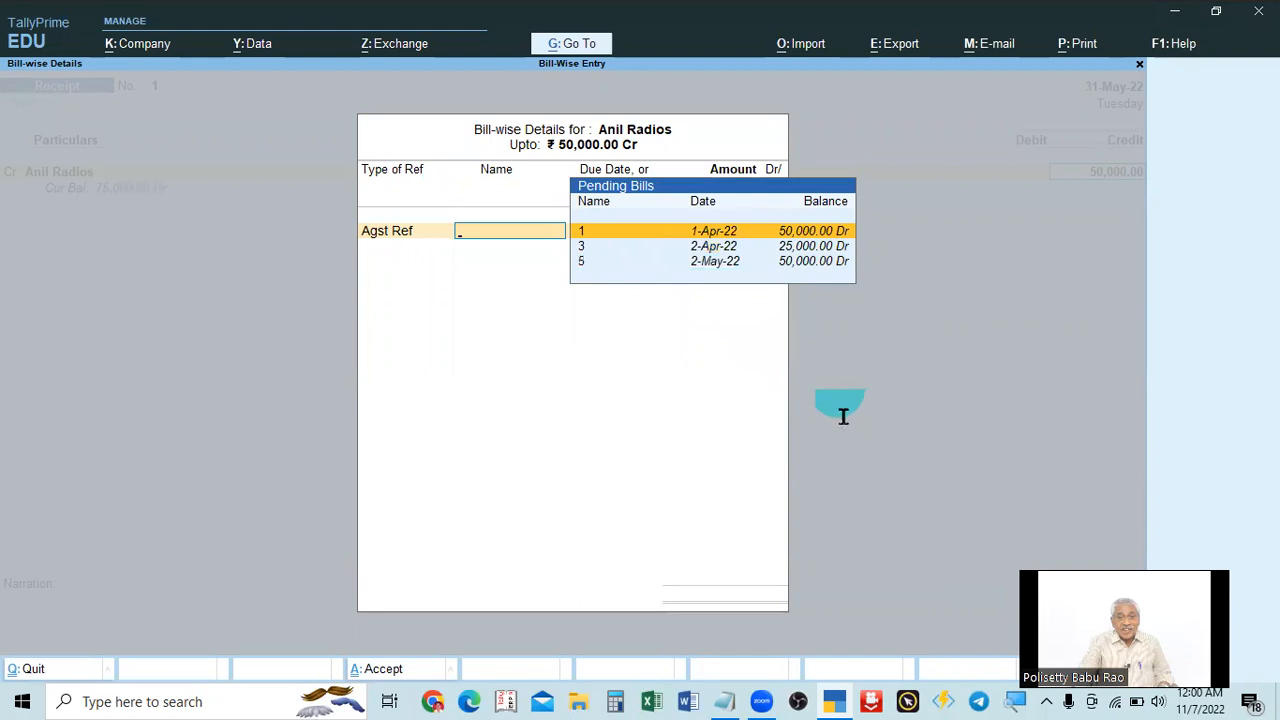
pyautogui.hotkey('alt', 'Tab')
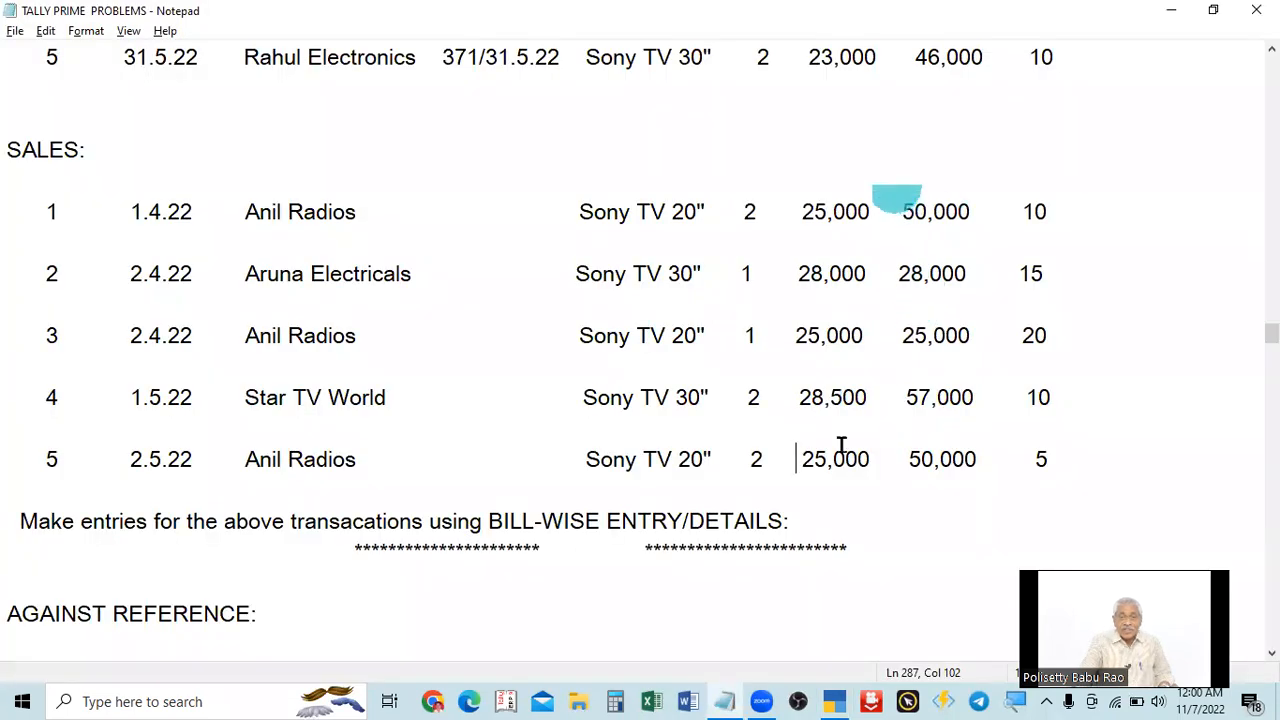
pyautogui.scroll(-4, 826, 491)
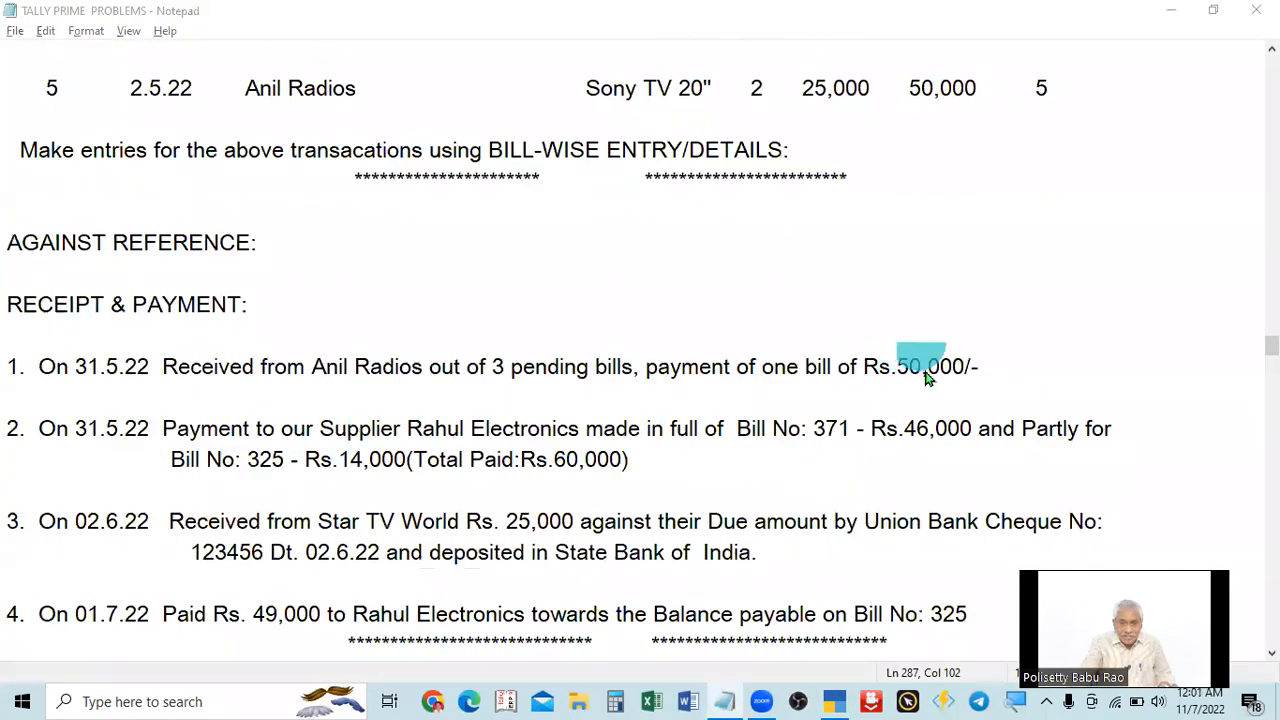
pyautogui.hotkey('alt', 'Tab')
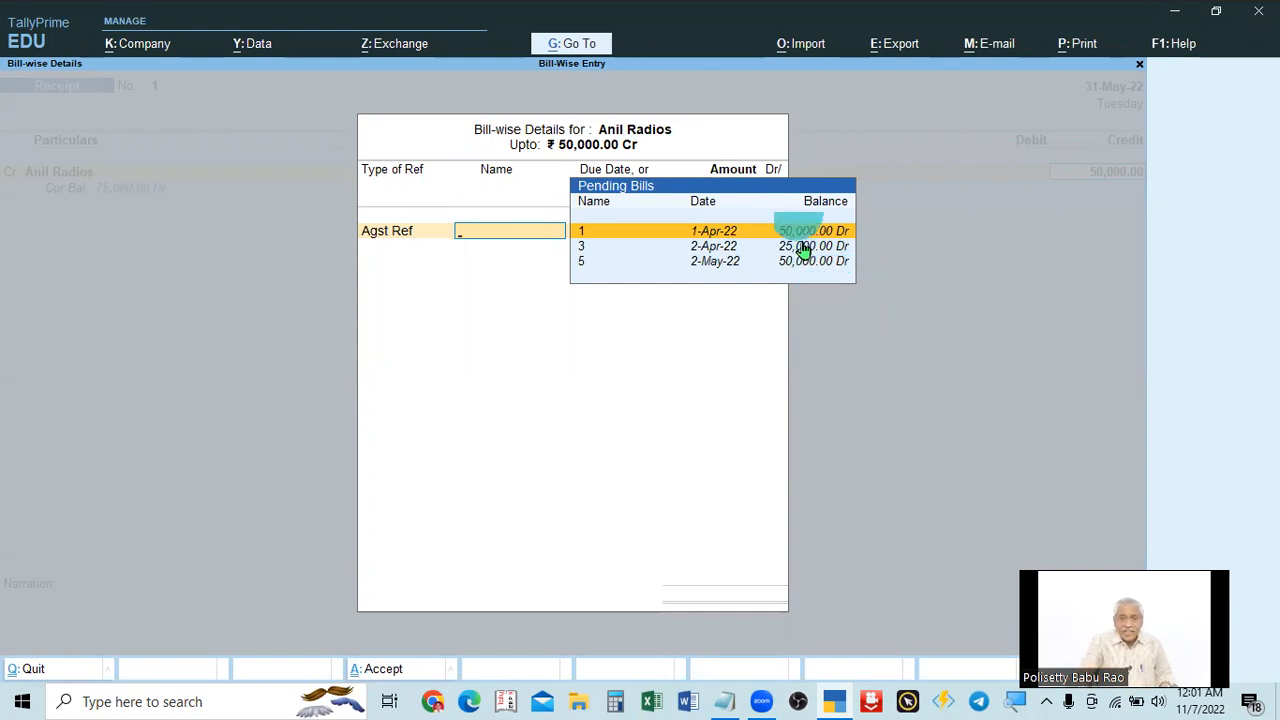
pyautogui.press('Return')
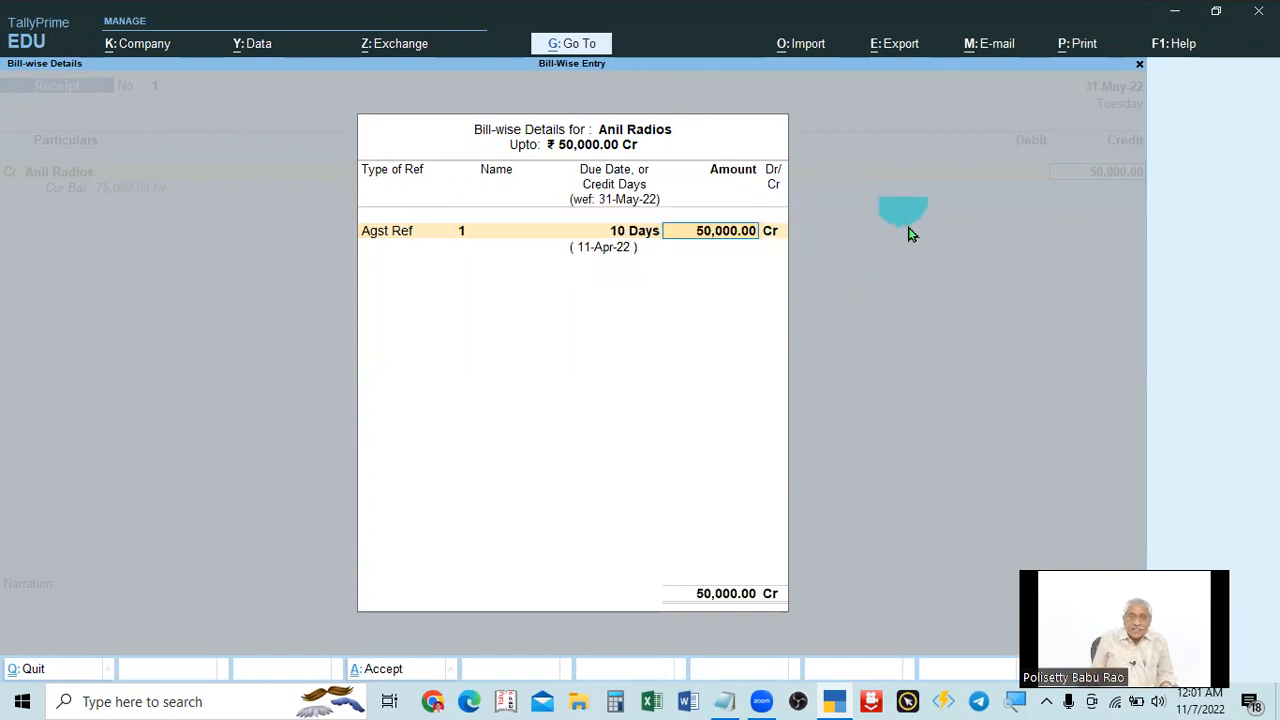
# Revisit the Agst Ref method and pending bills list for Anil Radios, and return to the receipt's credit amount.
pyautogui.press('BackSpace')
pyautogui.press('BackSpace')
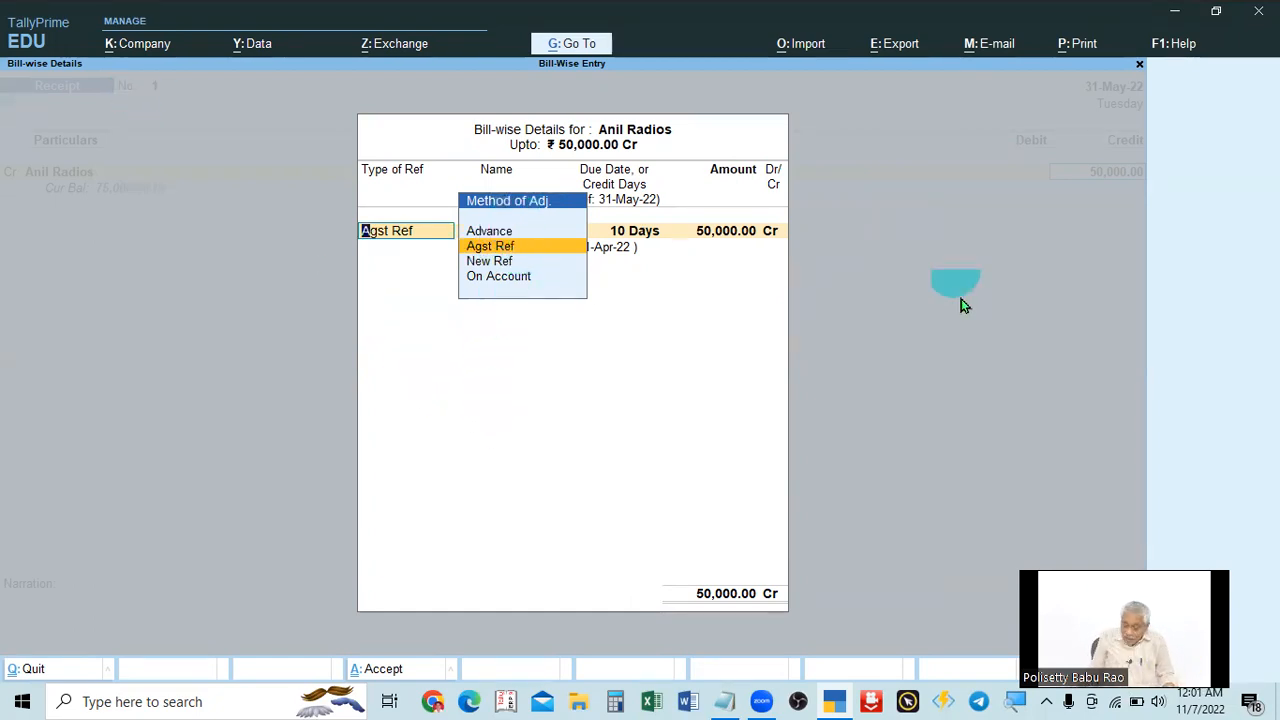
pyautogui.press('Return')
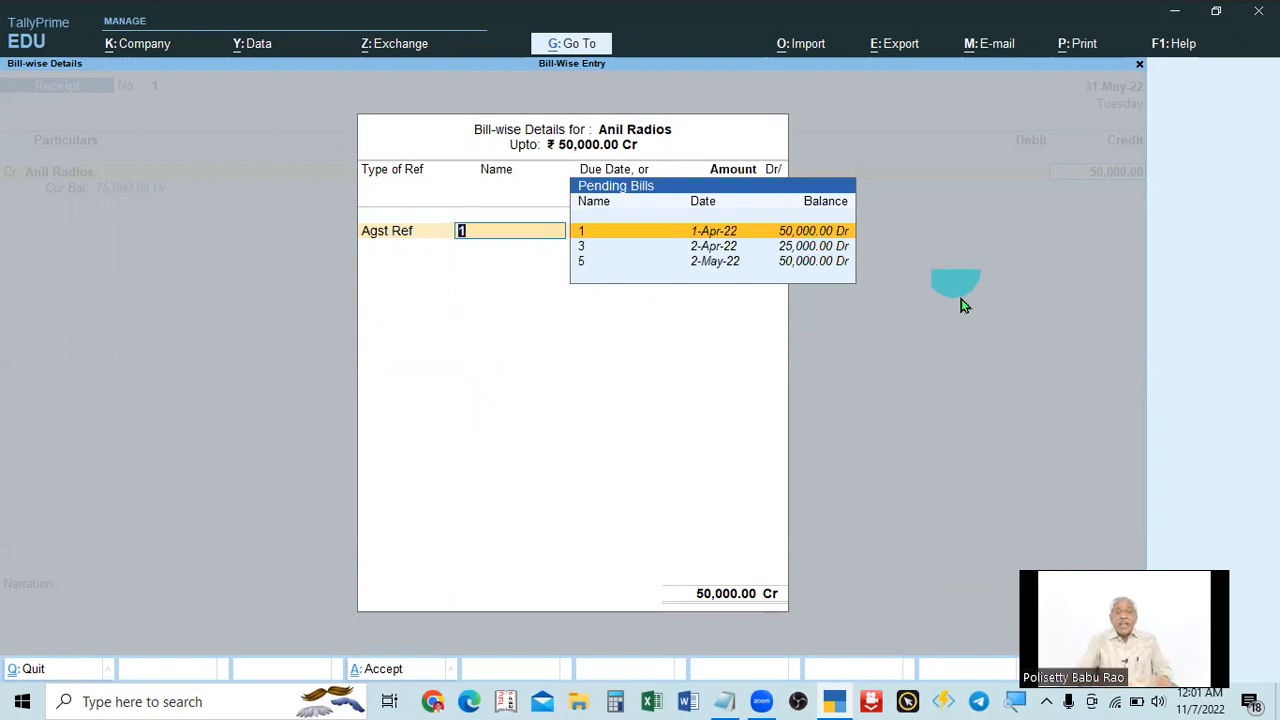
pyautogui.press('BackSpace')
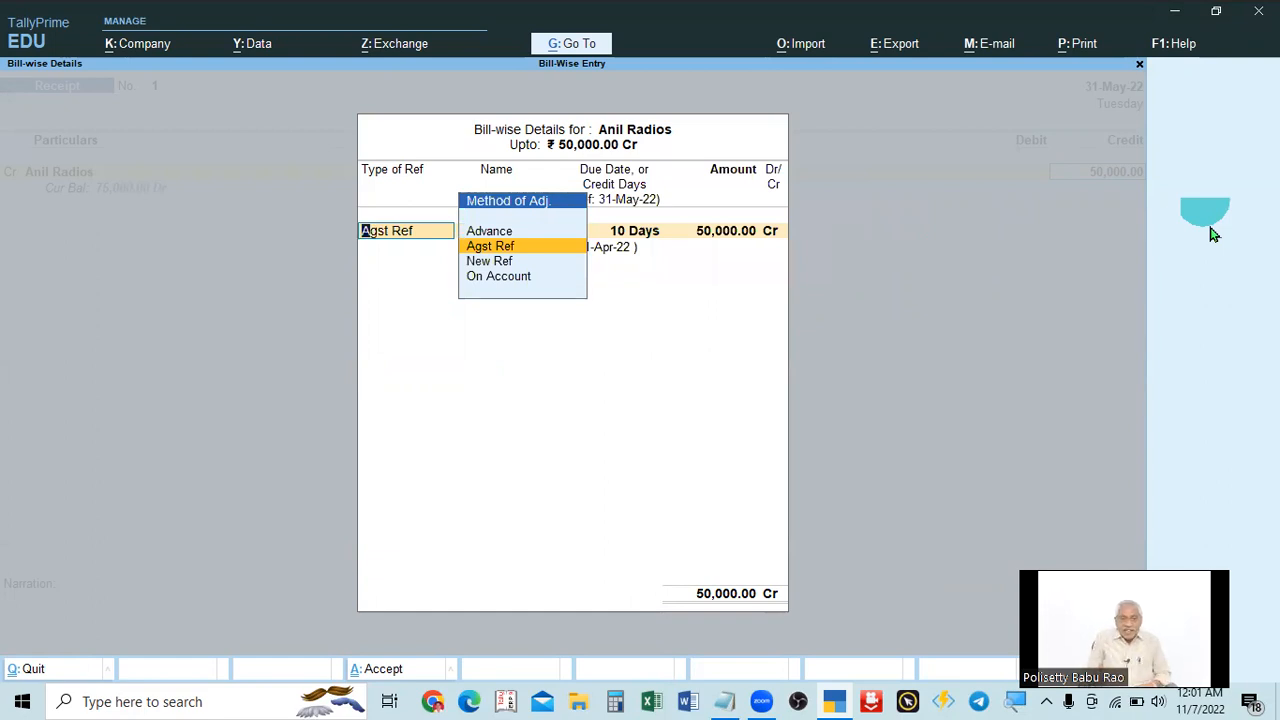
pyautogui.press('Return')
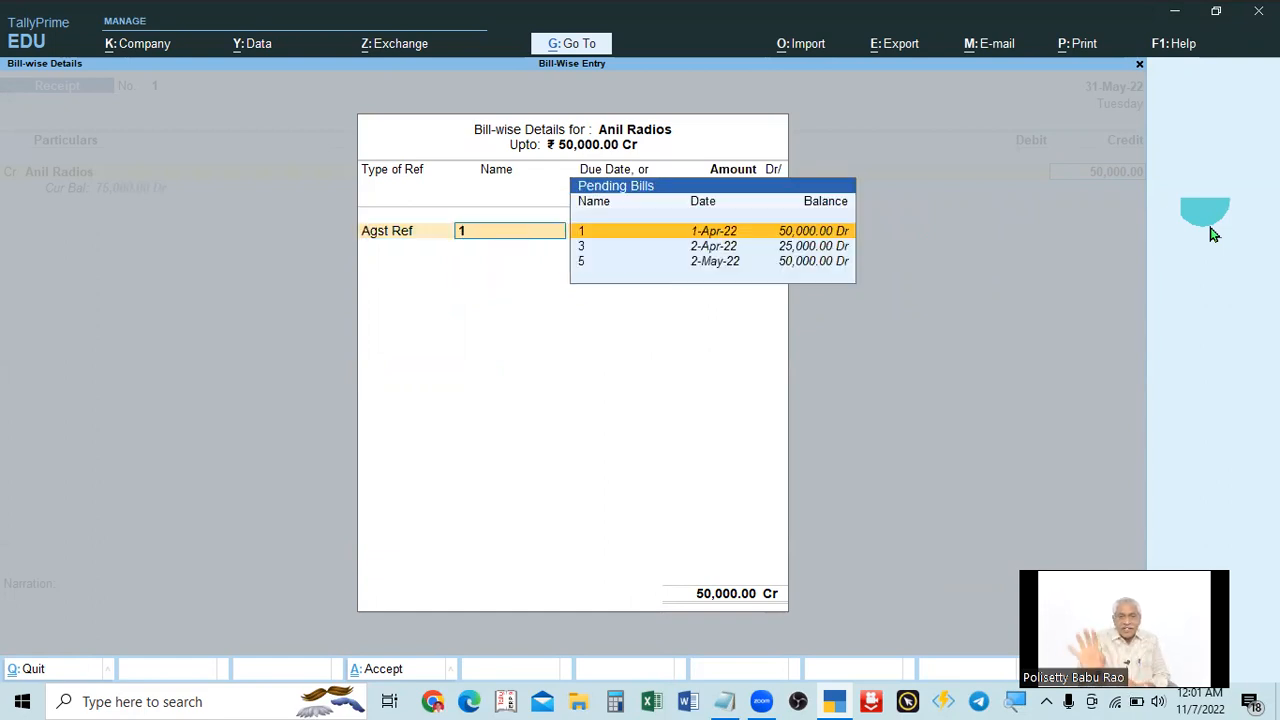
pyautogui.press('Return')
pyautogui.press('BackSpace')
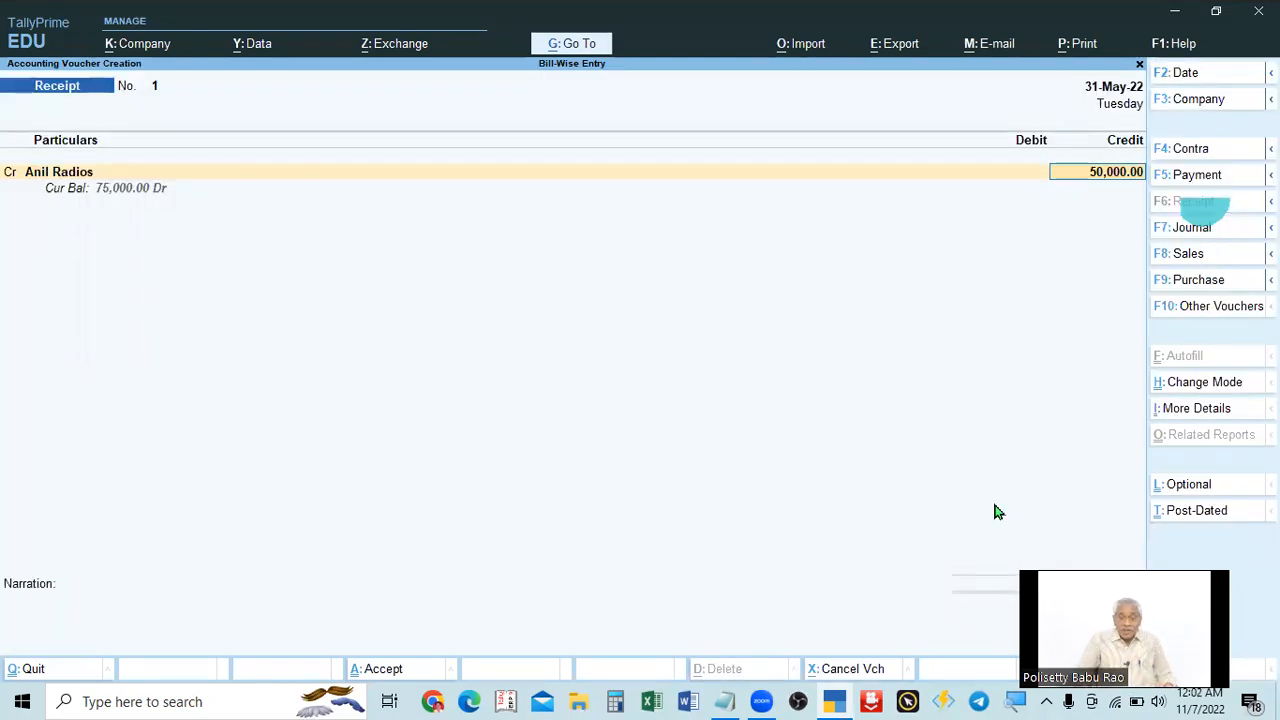
# Open the receipt voucher's configuration and examine the "Show list of Bills for selection" option.
pyautogui.press('F12')
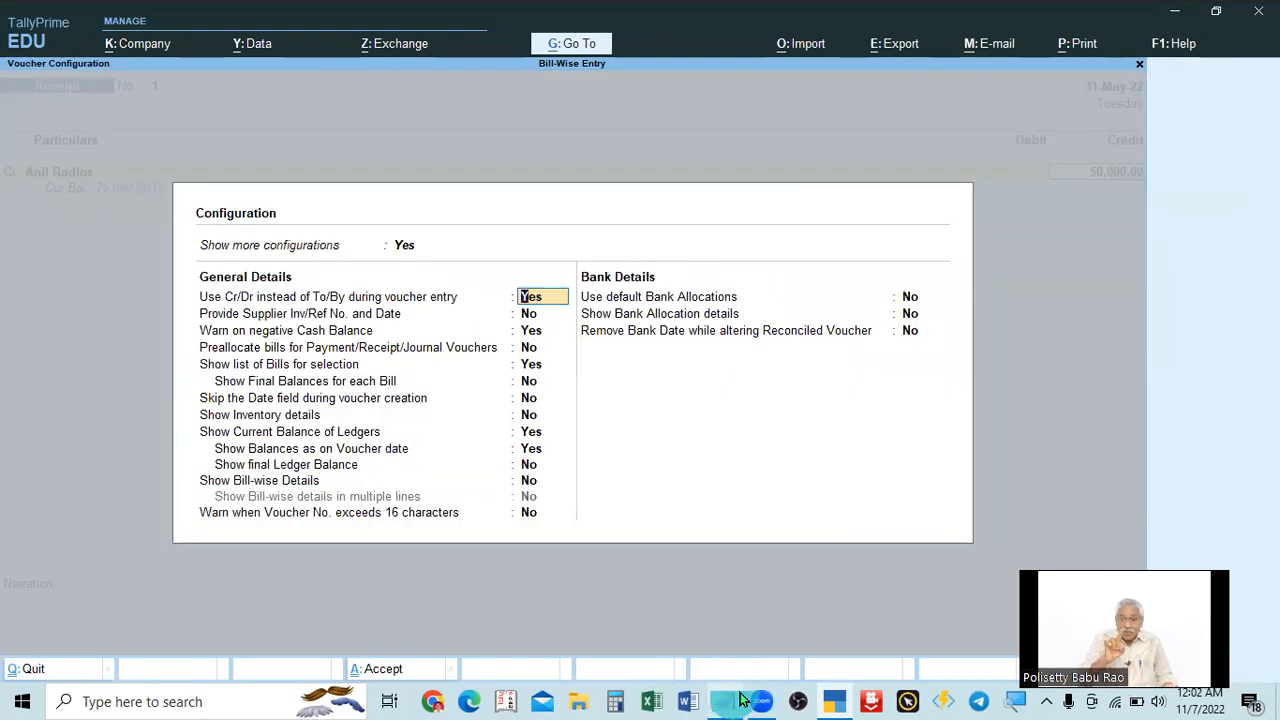
pyautogui.click(135, 497)
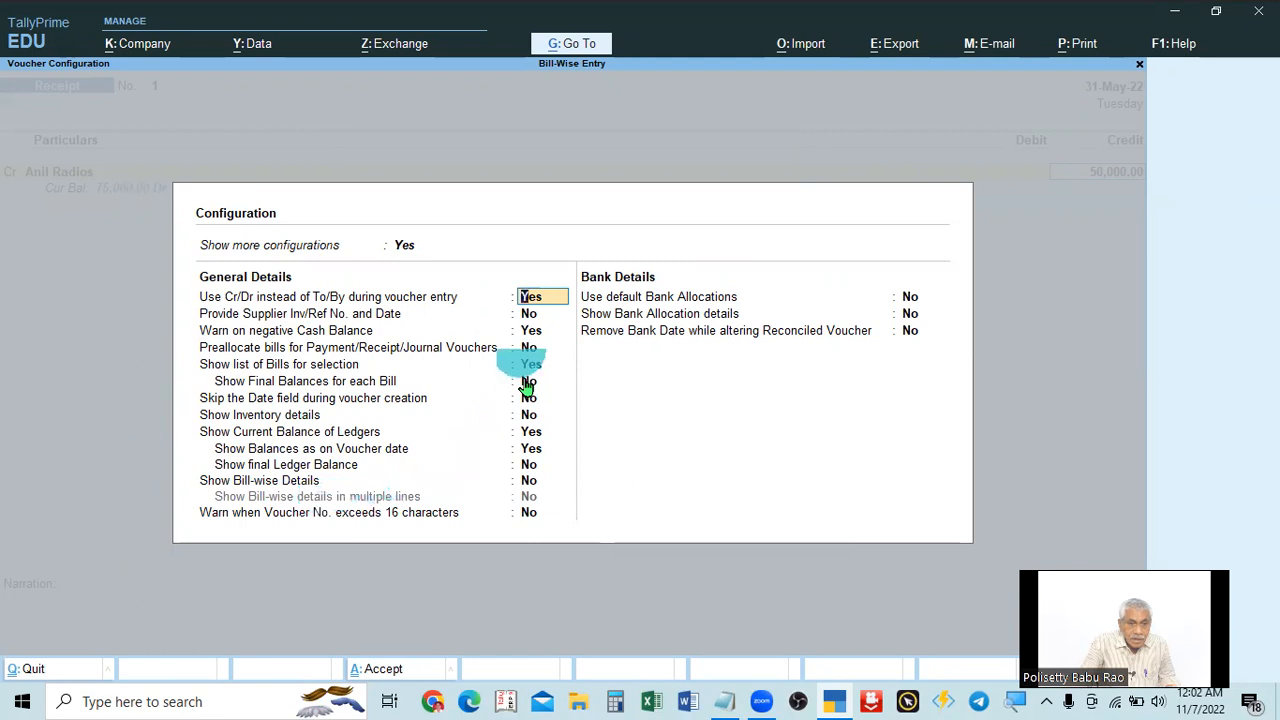
pyautogui.click(214, 366)
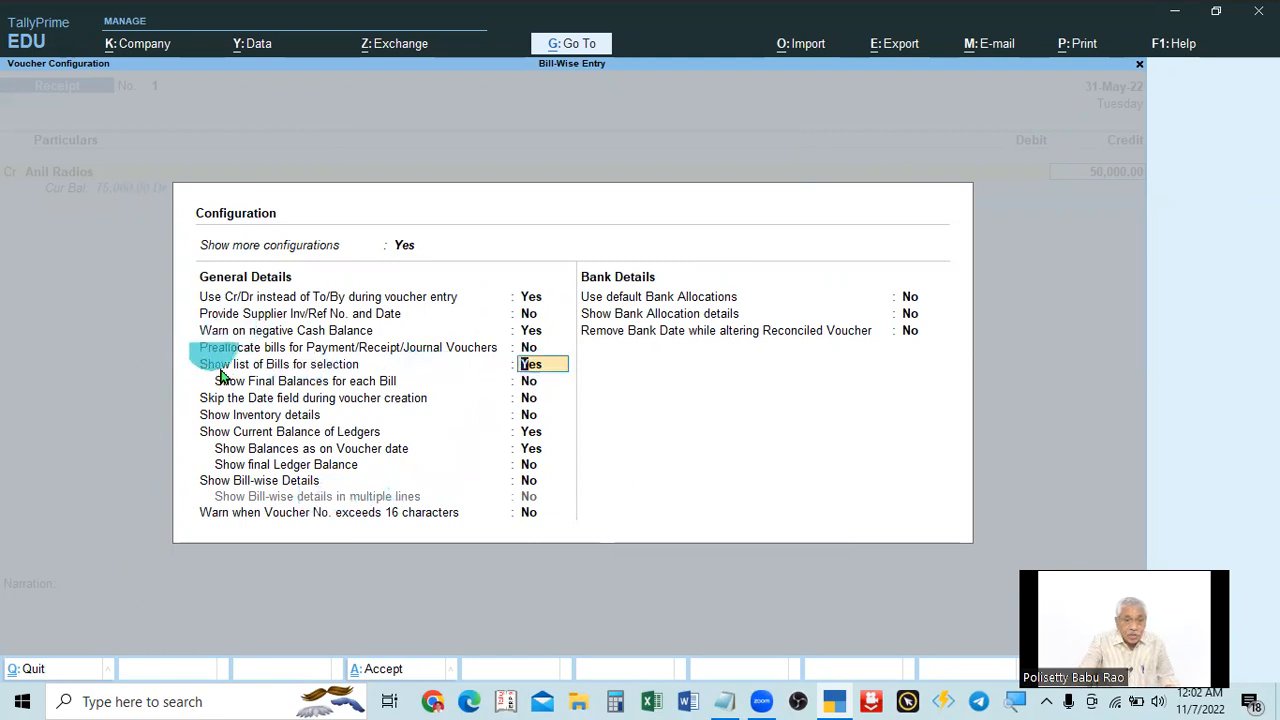
pyautogui.hotkey('ctrl', 'shift', 'p')
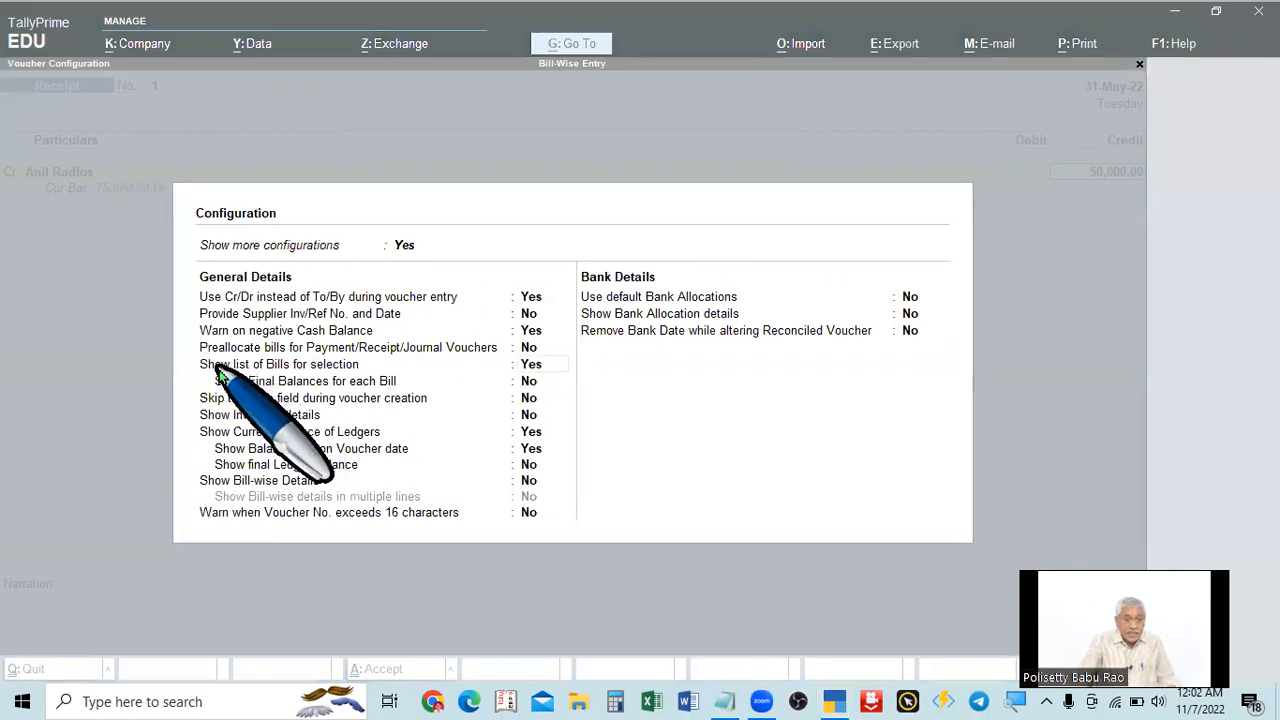
pyautogui.click(528, 372)
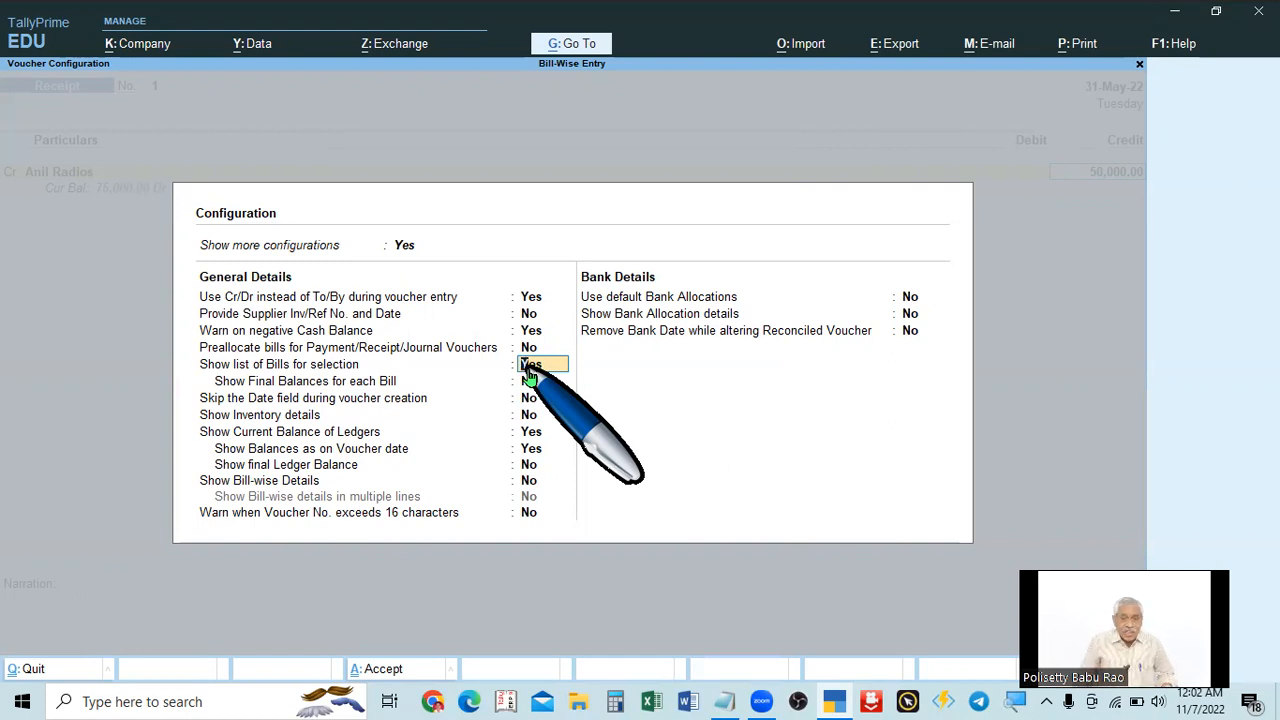
# Set "Show list of Bills for selection" to No, check the Agst Ref allocation for Anil Radios, and return to the receipt's credit amount.
pyautogui.write('N')
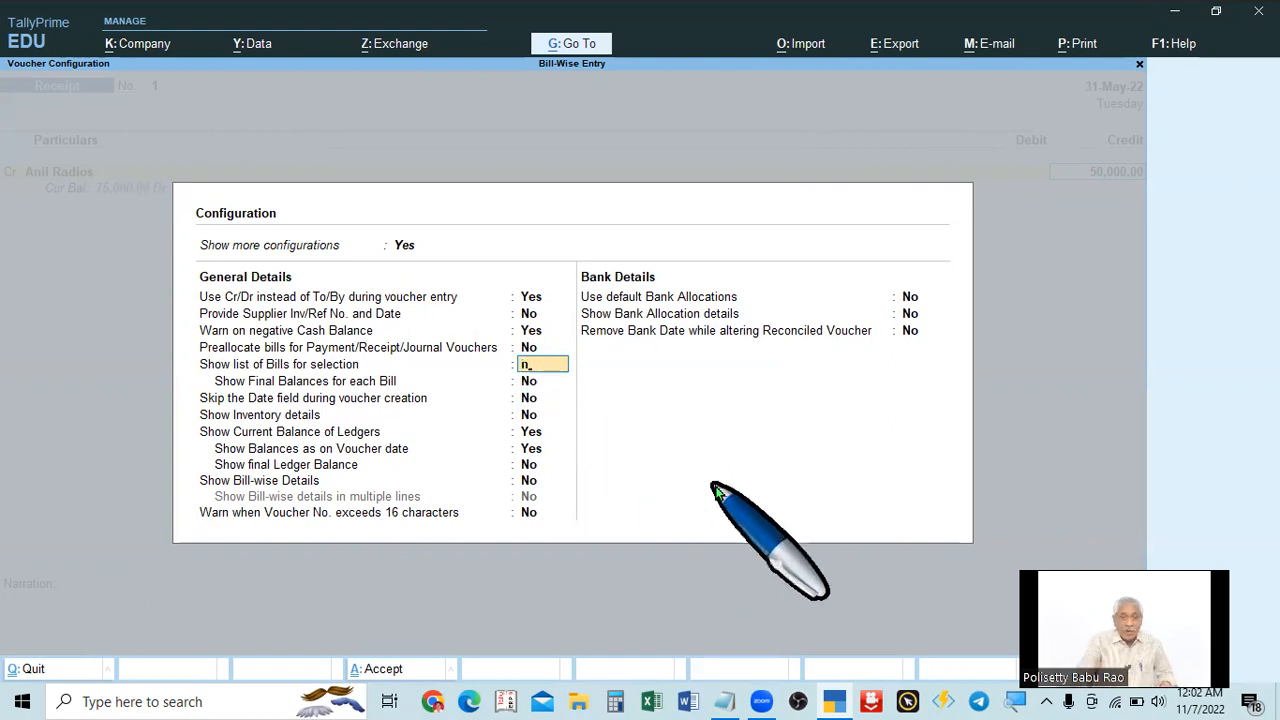
pyautogui.press('Return')
pyautogui.hotkey('ctrl', 'a')
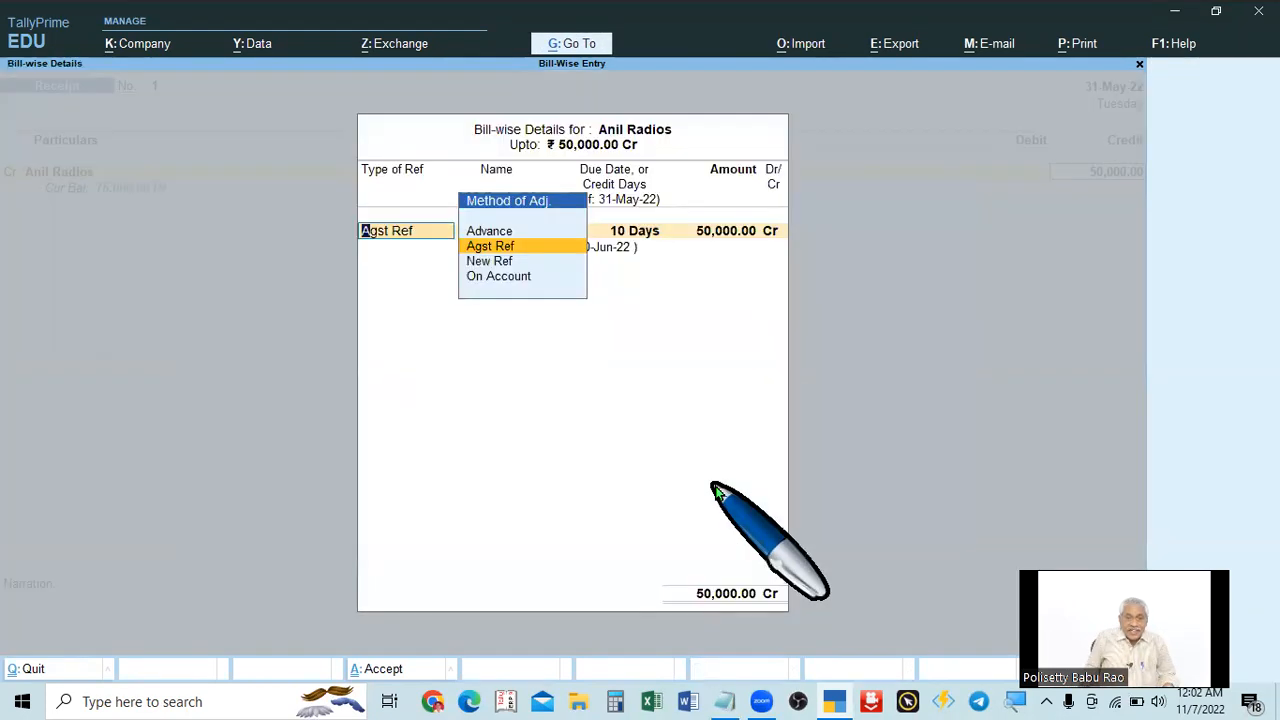
pyautogui.press('Return')
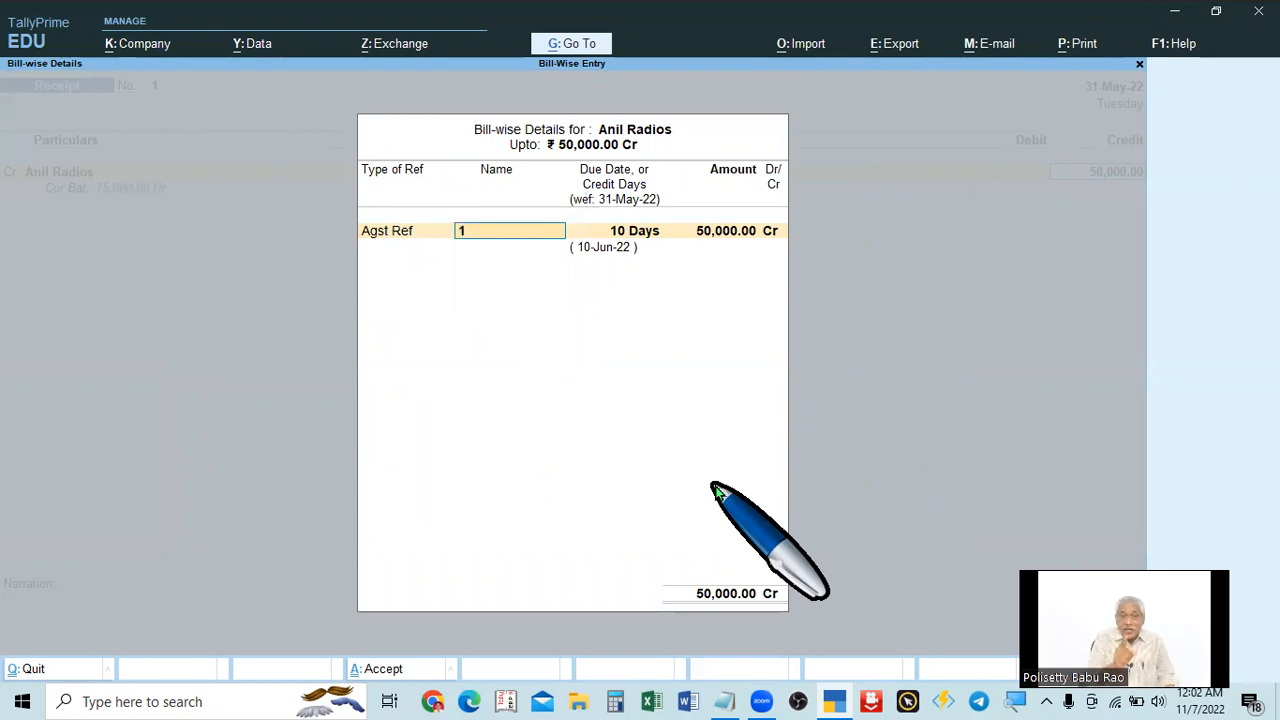
pyautogui.press('BackSpace')
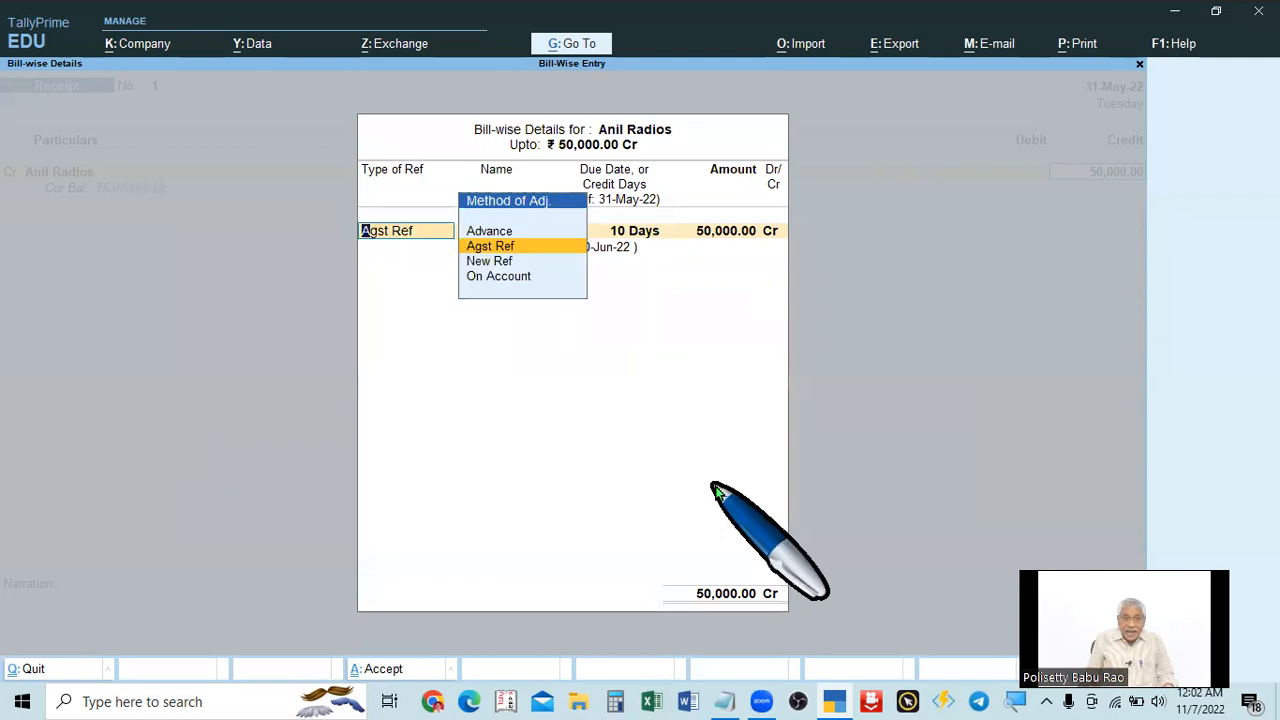
pyautogui.press('Escape')
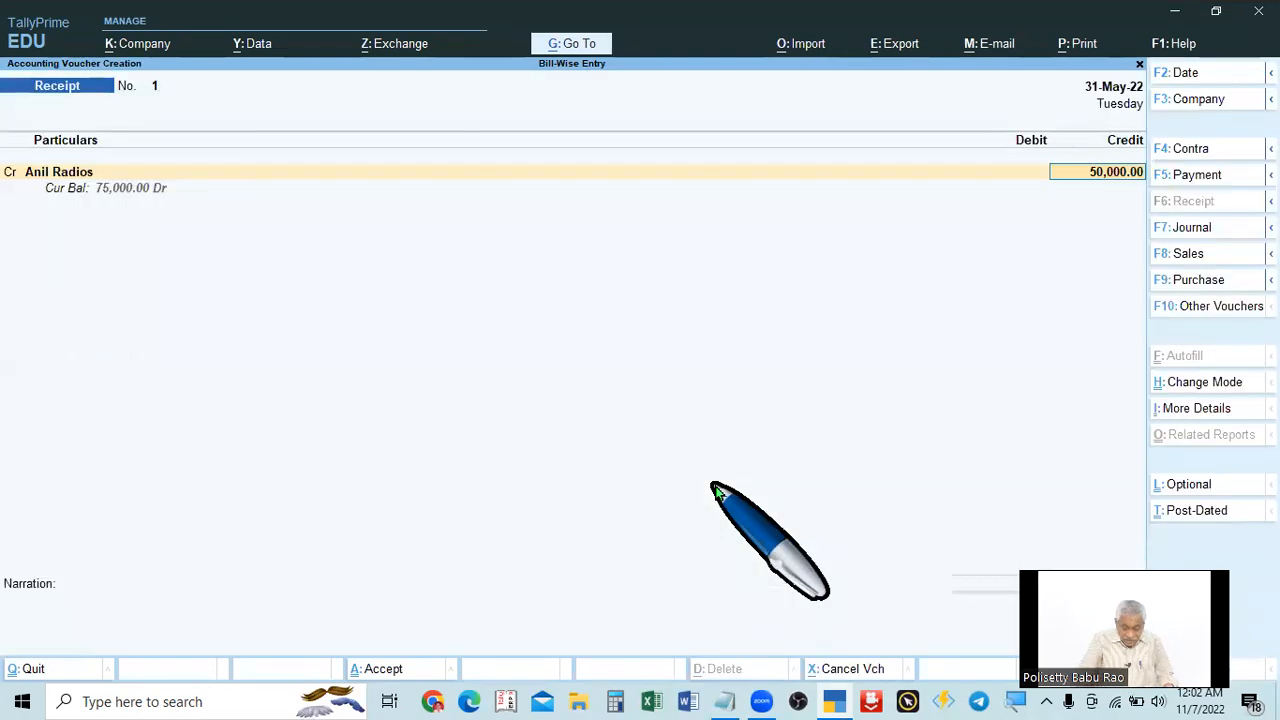
# Set "Show list of Bills for selection" to Yes in the receipt voucher's configuration and accept it.
pyautogui.press('F12')
pyautogui.press('Down')
pyautogui.press('Down')
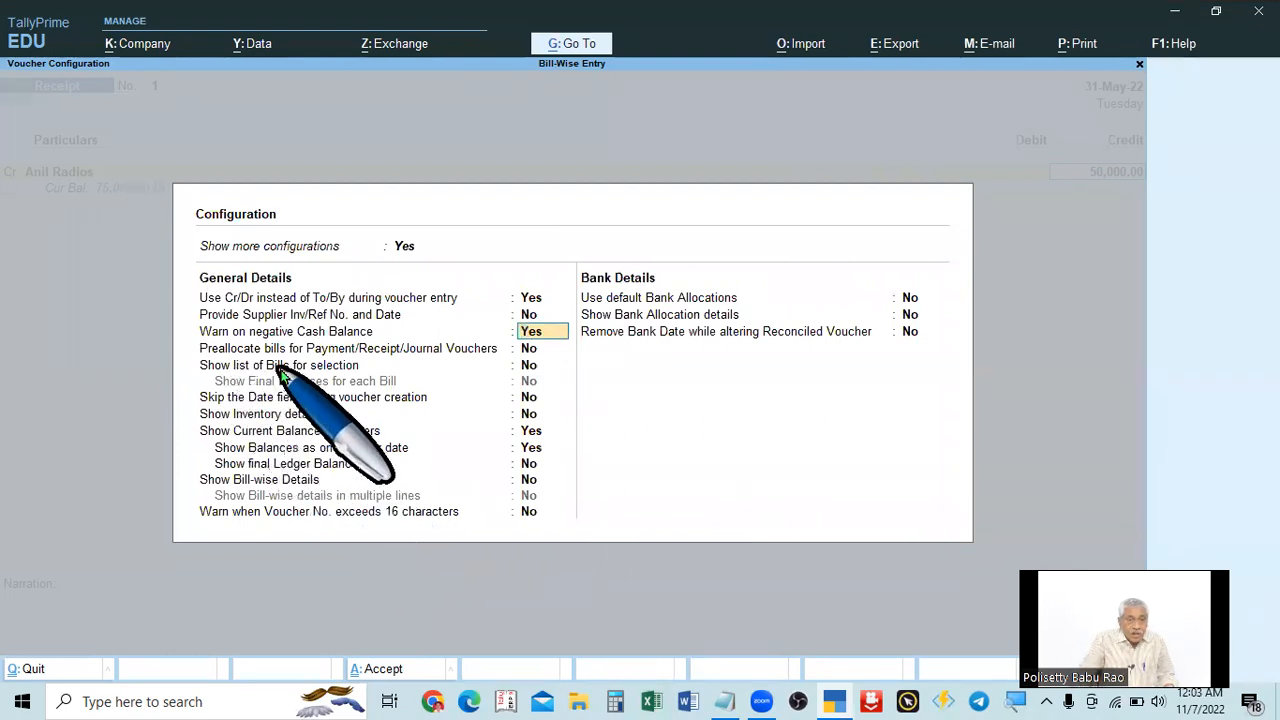
pyautogui.click(527, 366)
pyautogui.click(527, 366)
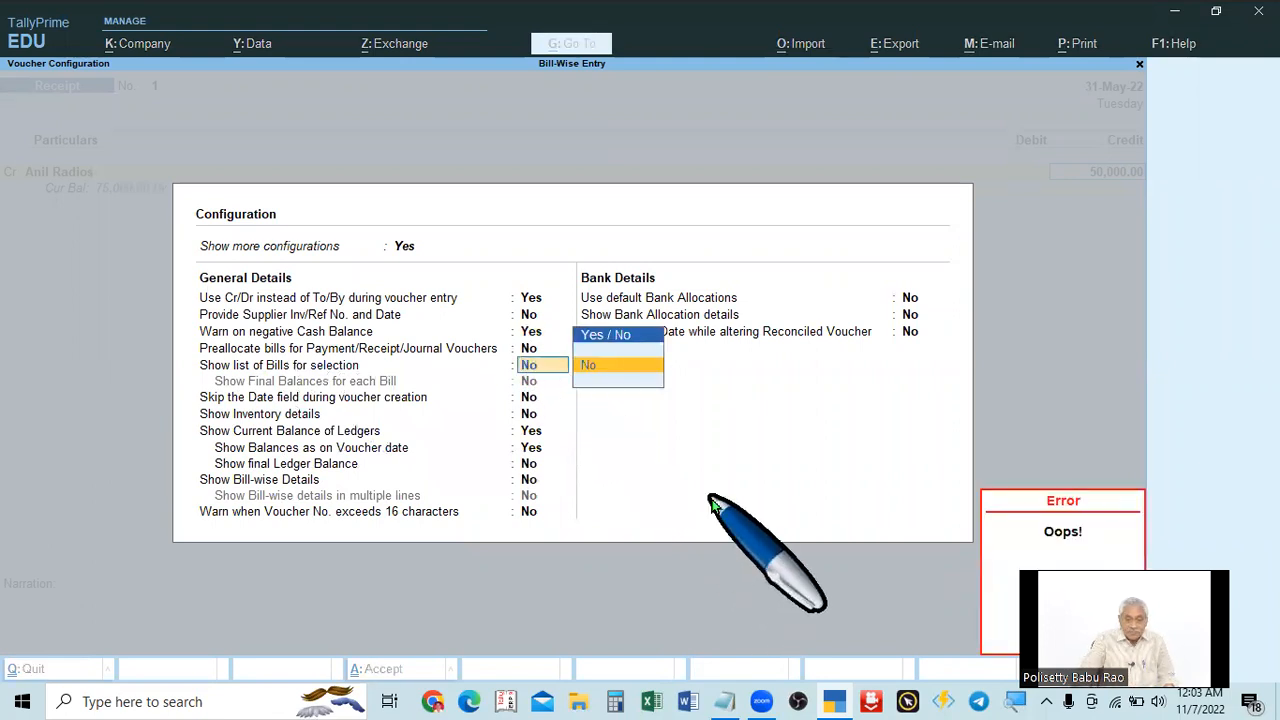
pyautogui.press('BackSpace')
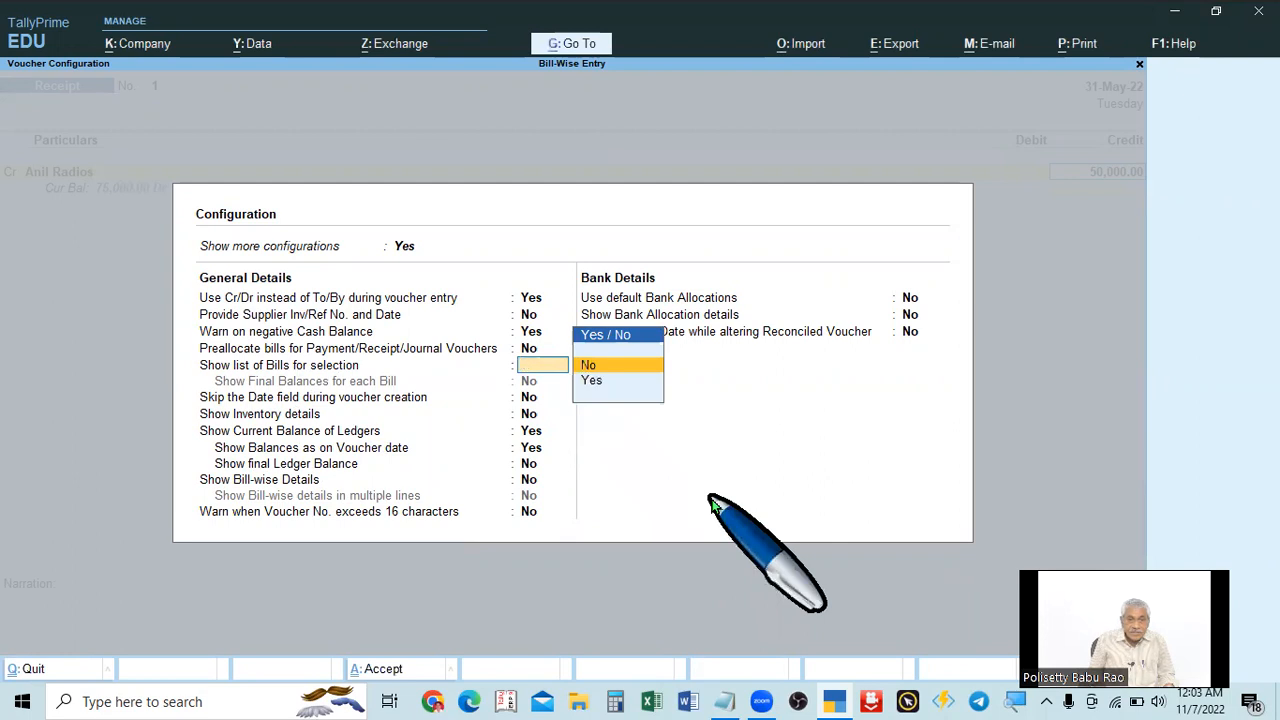
pyautogui.write('y')
pyautogui.press('Return')
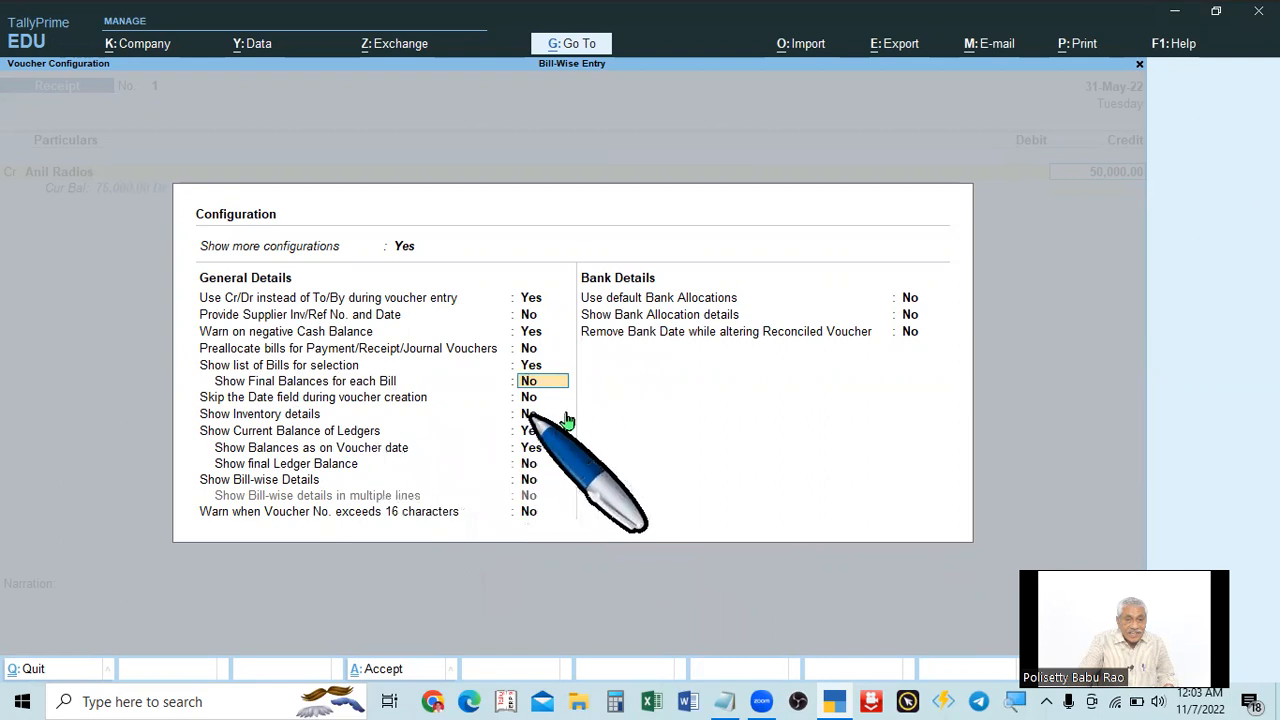
pyautogui.hotkey('ctrl', 'a')
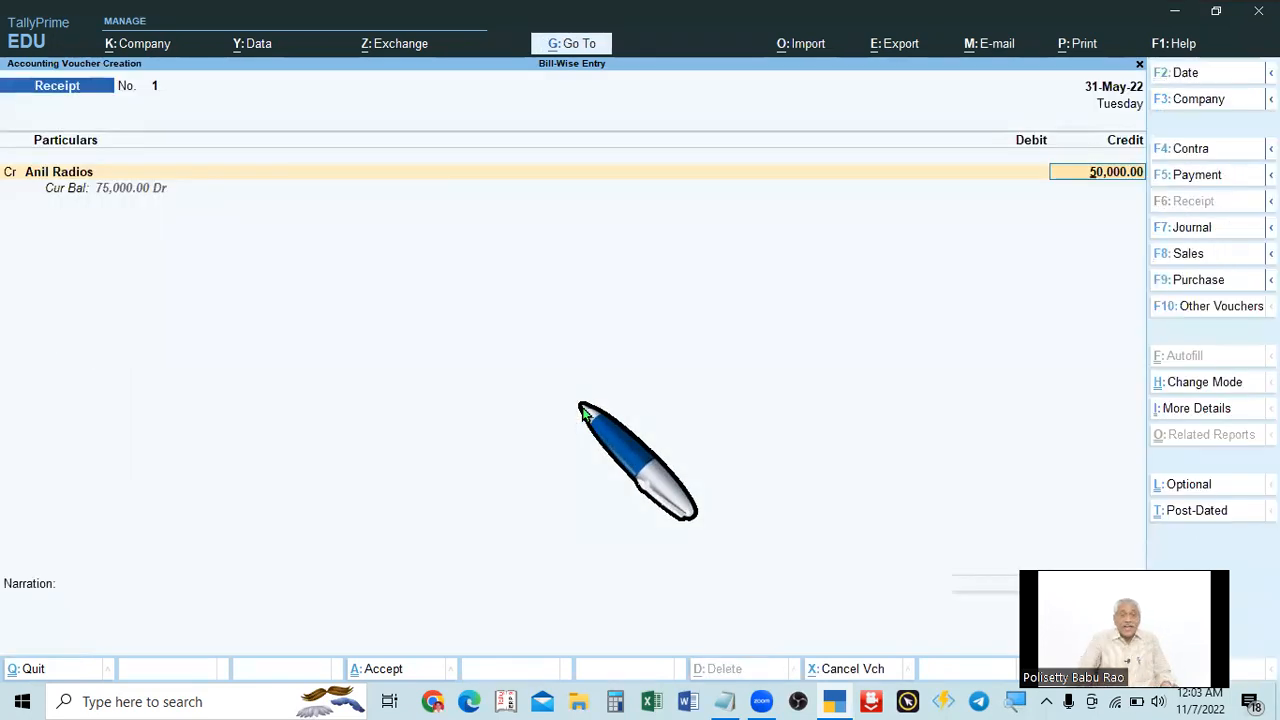
# Allocate Anil Radios' 50,000 credit as Agst Ref to pending bill 1 dated 1-Apr-22.
pyautogui.press('Return')
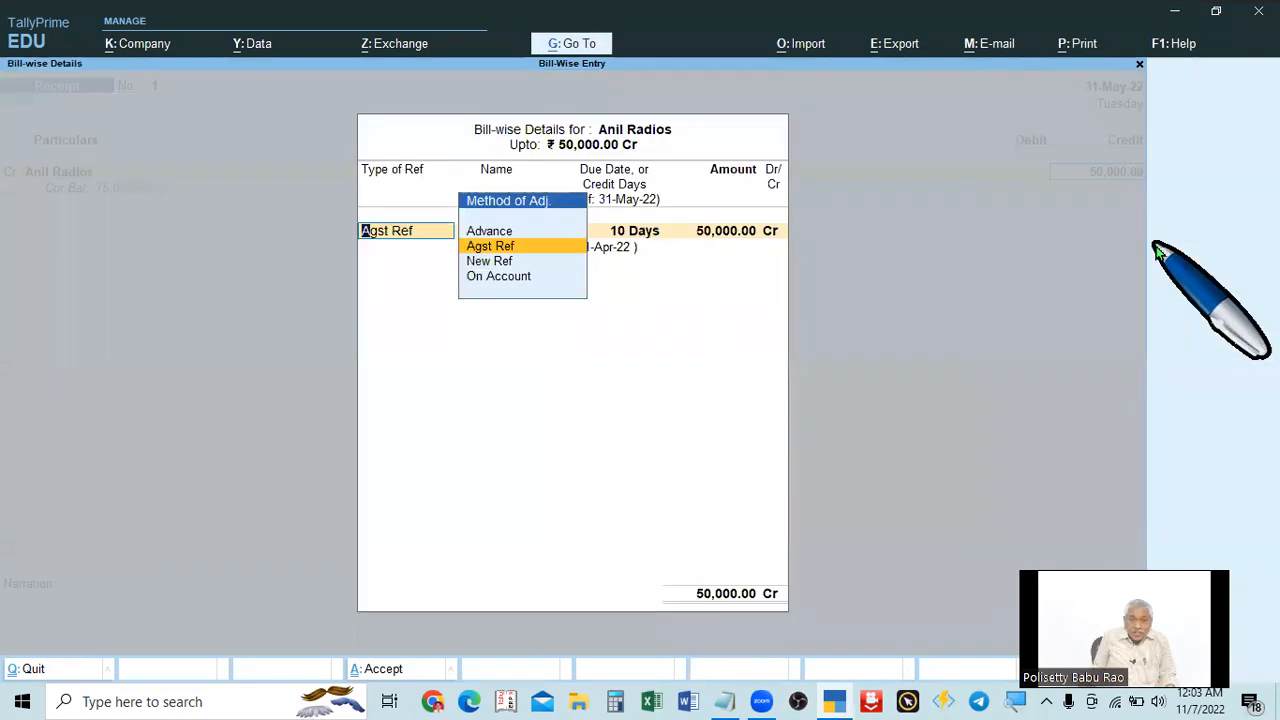
pyautogui.press('Return')
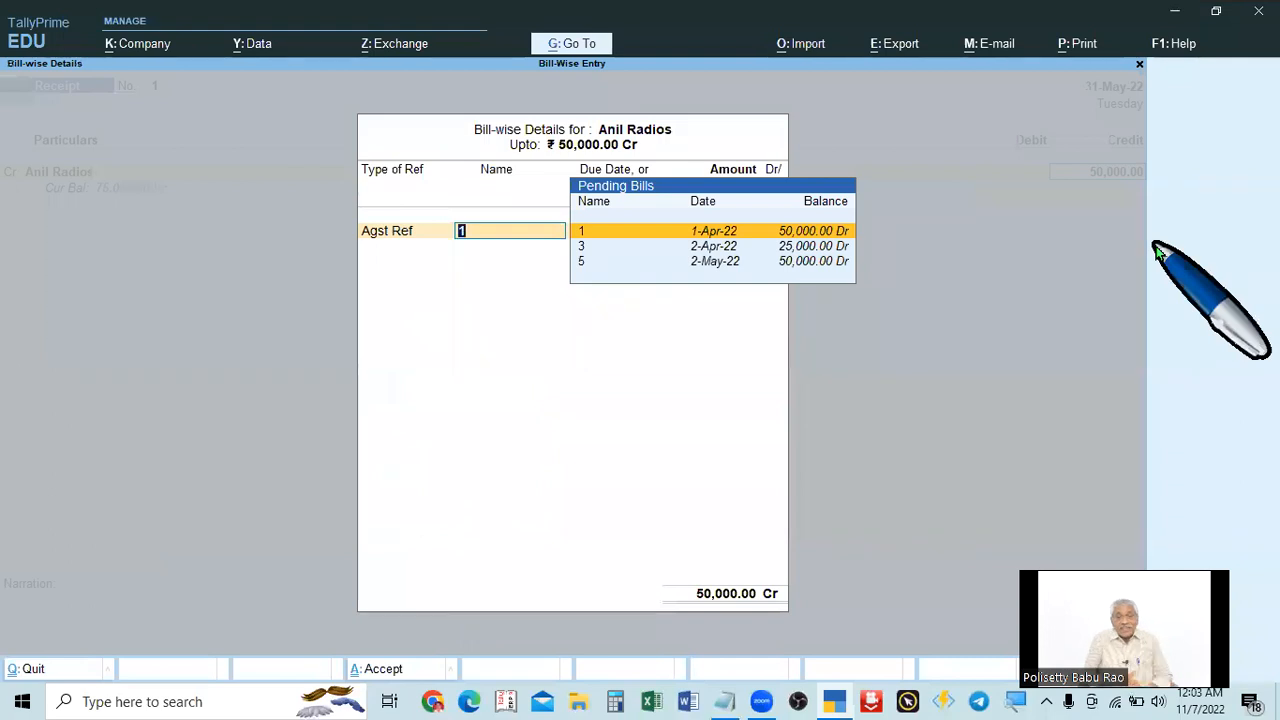
pyautogui.press('Return')
pyautogui.press('Return')
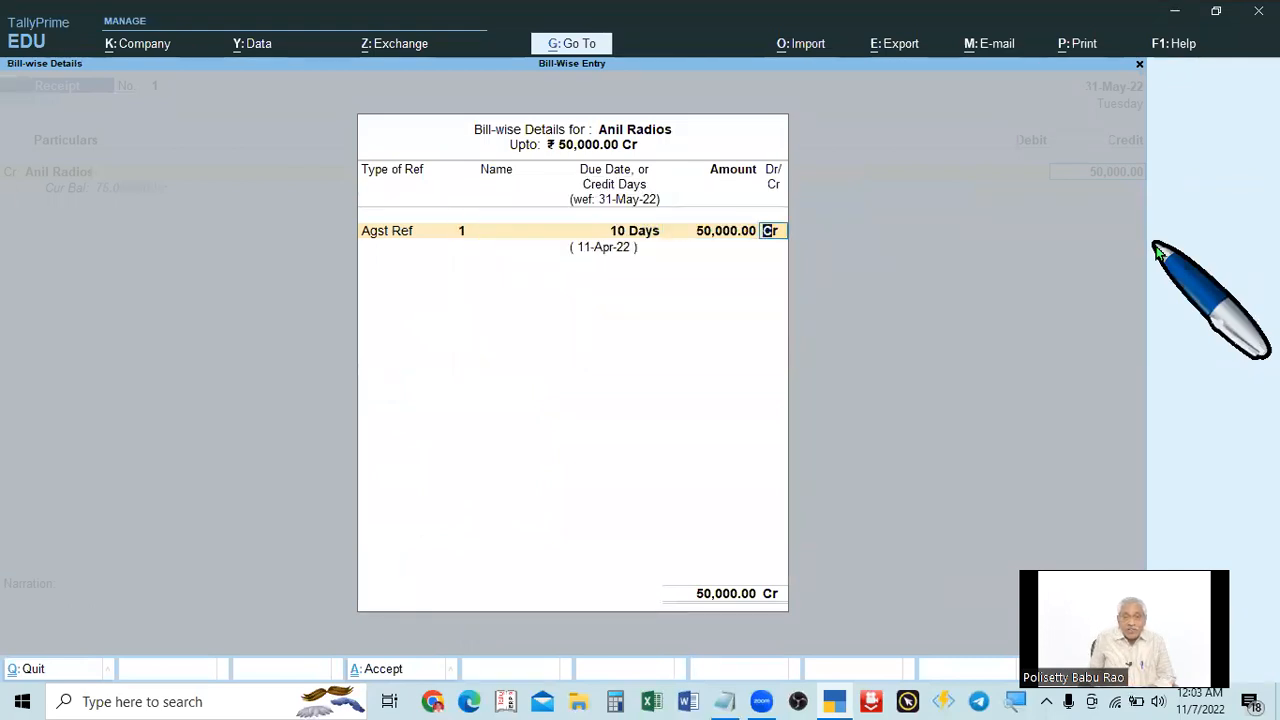
pyautogui.press('Return')
pyautogui.press('Return')
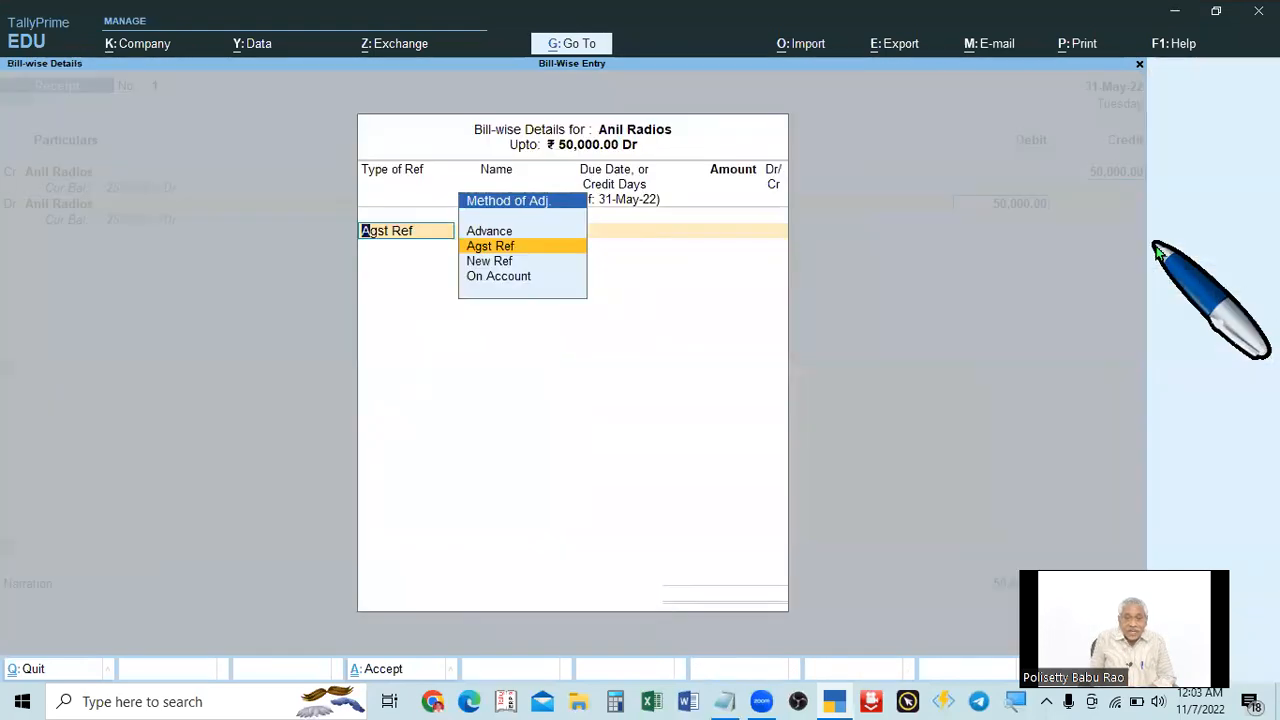
pyautogui.press('Escape')
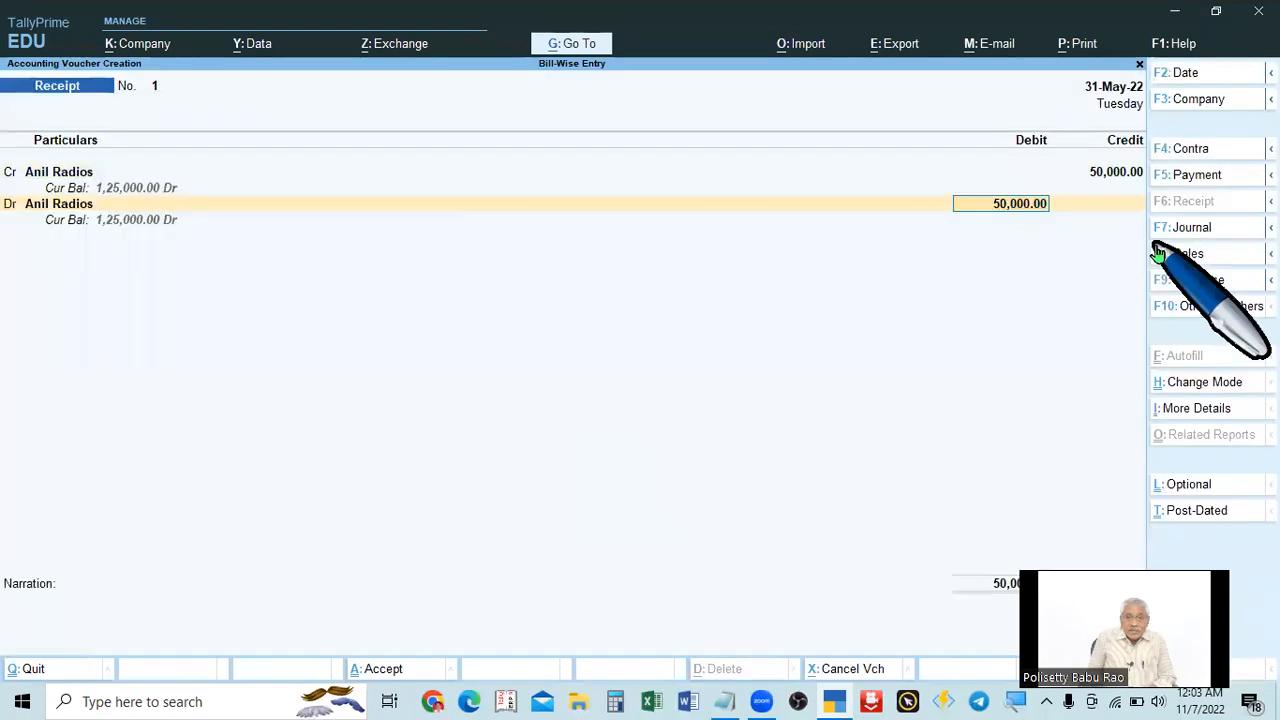
pyautogui.press('BackSpace')
pyautogui.press('Return')
pyautogui.press('BackSpace')
pyautogui.press('ctrl')
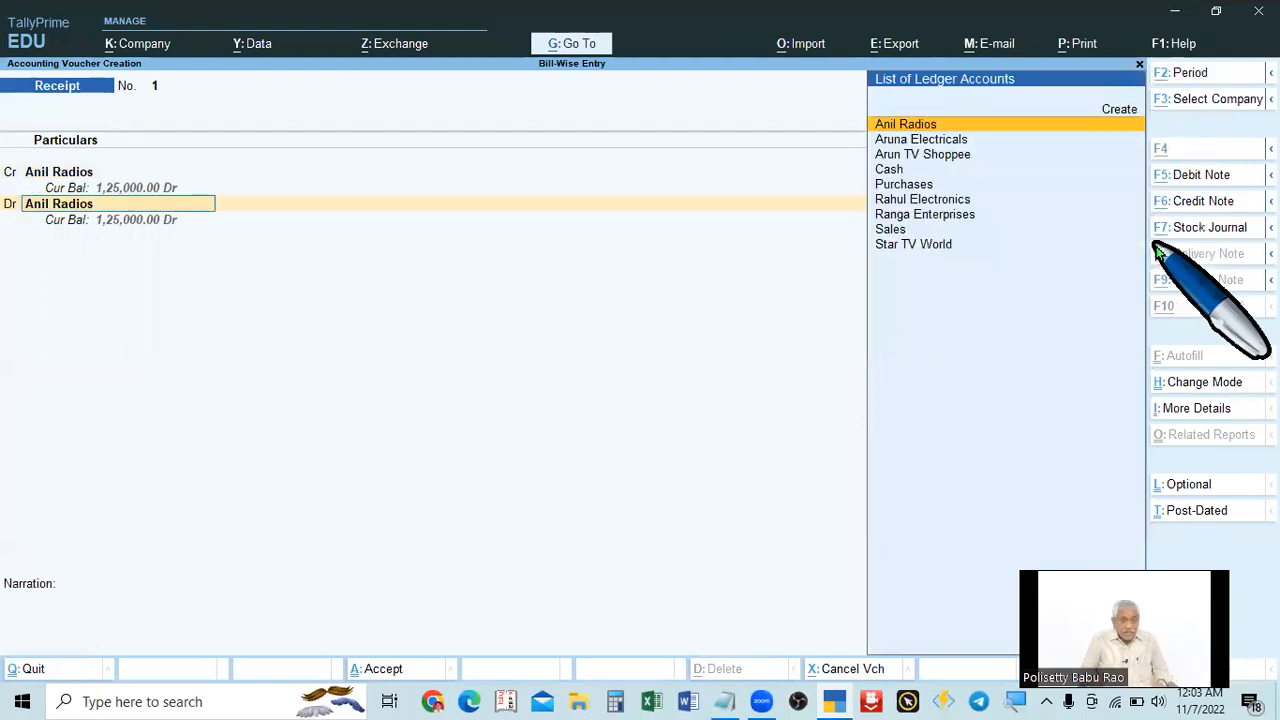
# Debit Cash with 50,000 in the Anil Radios receipt, after checking the problem file, and save the voucher without a narration.
pyautogui.hotkey('alt', 'Tab')
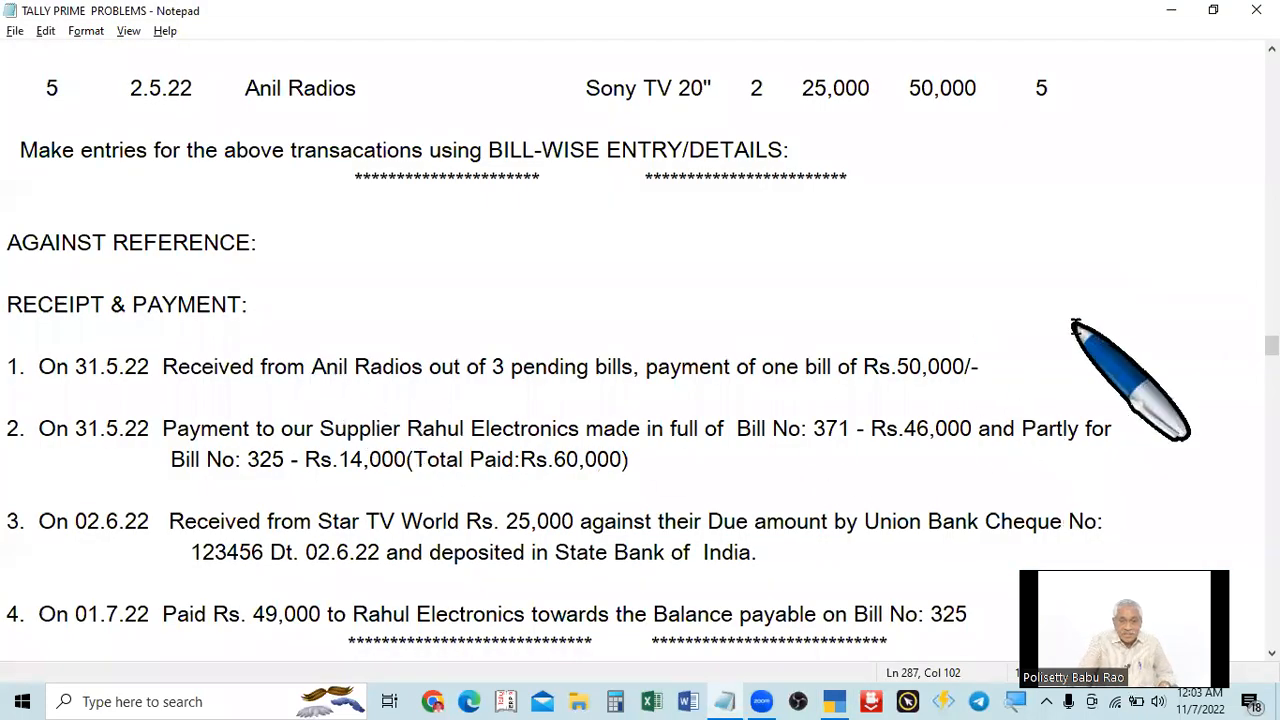
pyautogui.hotkey('alt', 'Tab')
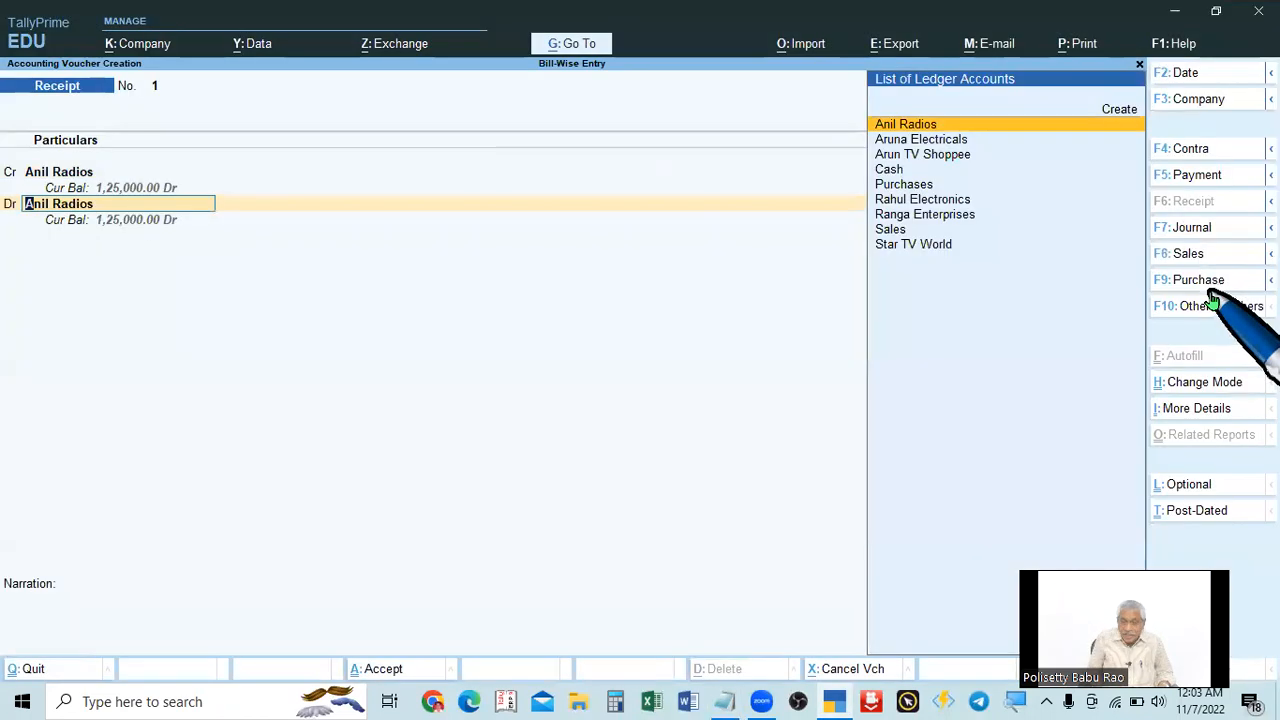
pyautogui.press('Down')
pyautogui.press('Down')
pyautogui.press('Down')
pyautogui.press('Return')
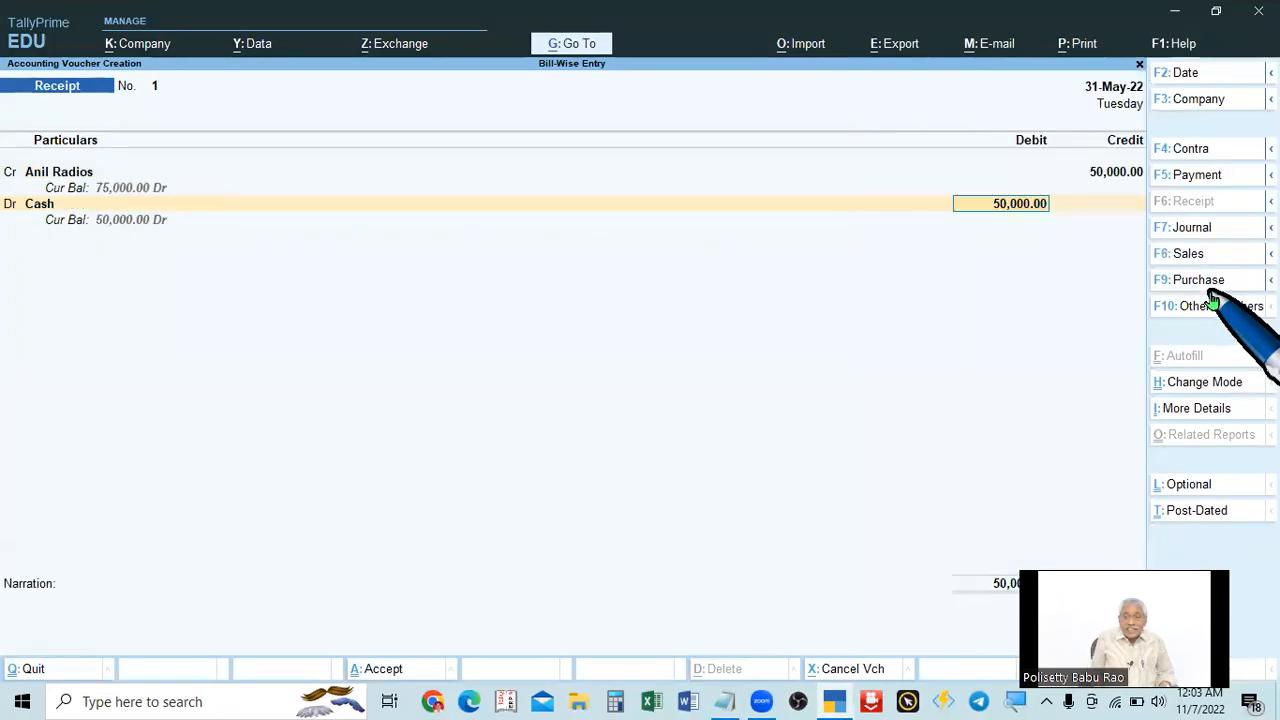
pyautogui.press('Return')
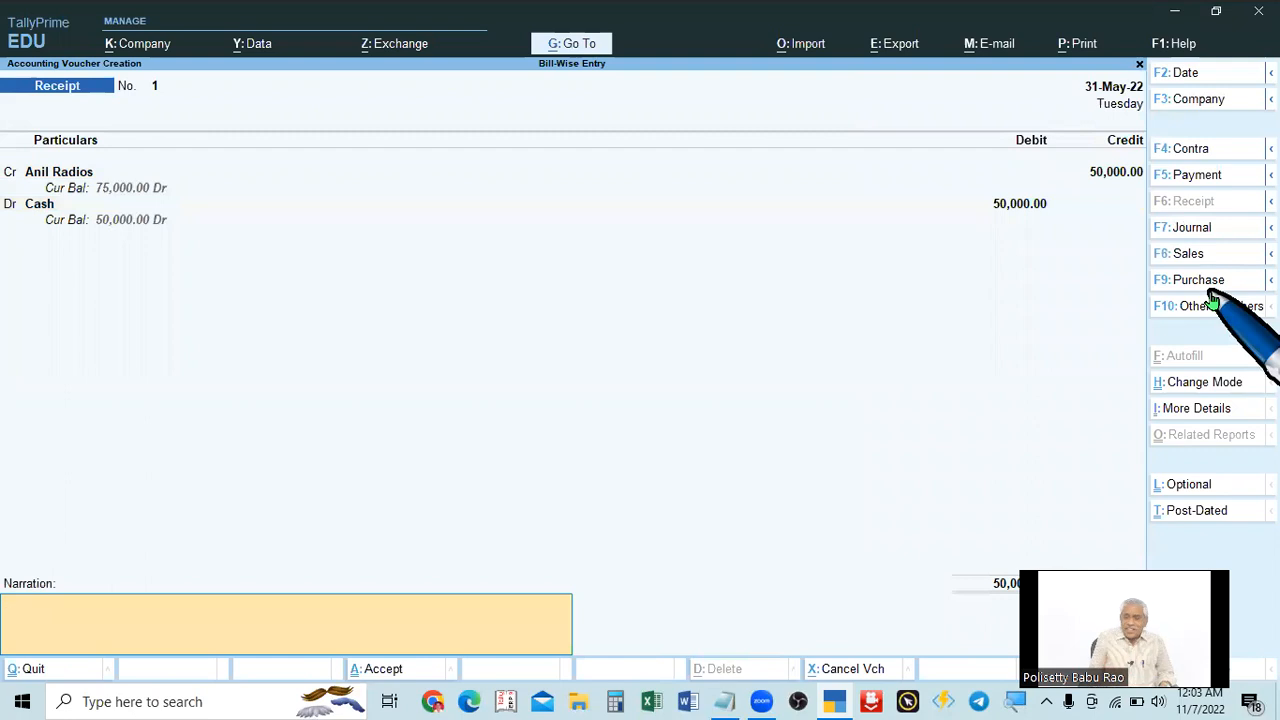
pyautogui.press('Return')
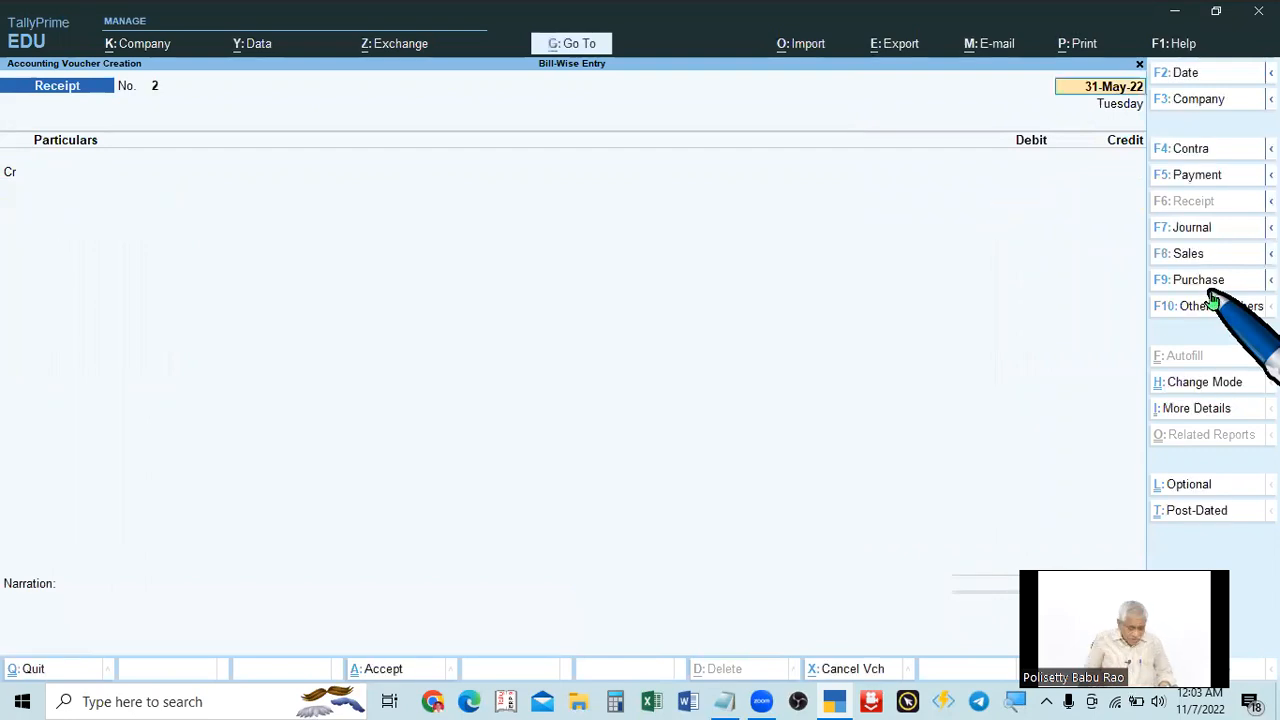
# Review transaction 1 in the Notepad problem file and compare its amount with Anil Radios' bills in the sales table.
pyautogui.hotkey('alt', 'Tab')
pyautogui.hotkey('alt', 'Tab')
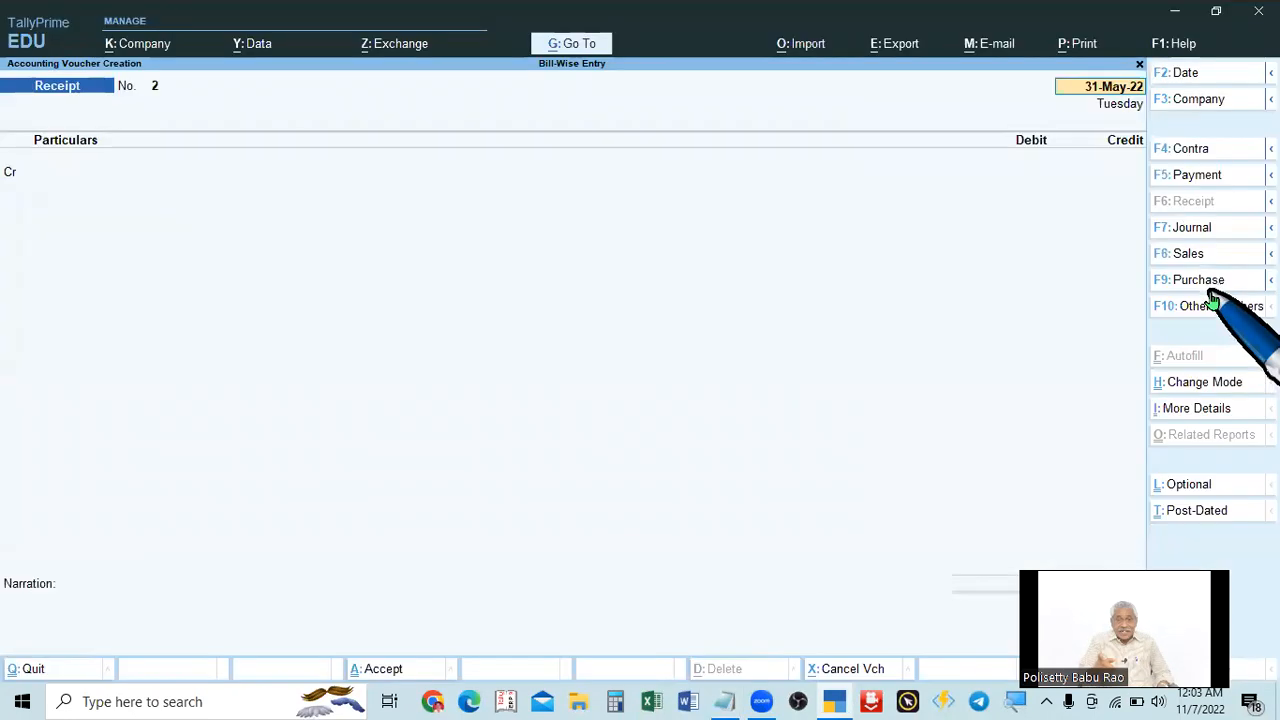
pyautogui.hotkey('alt', 'Tab')
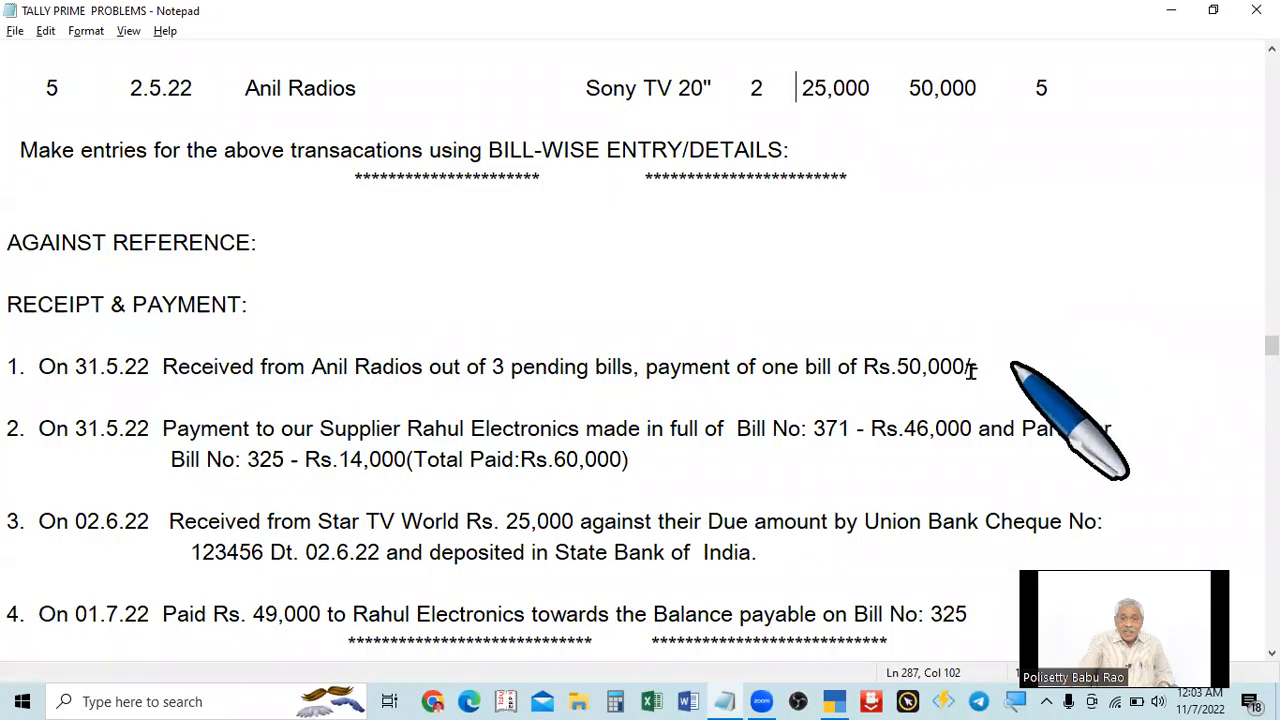
pyautogui.moveTo(890, 367); pyautogui.dragTo(1005, 364)
pyautogui.scroll(5, 894, 330)
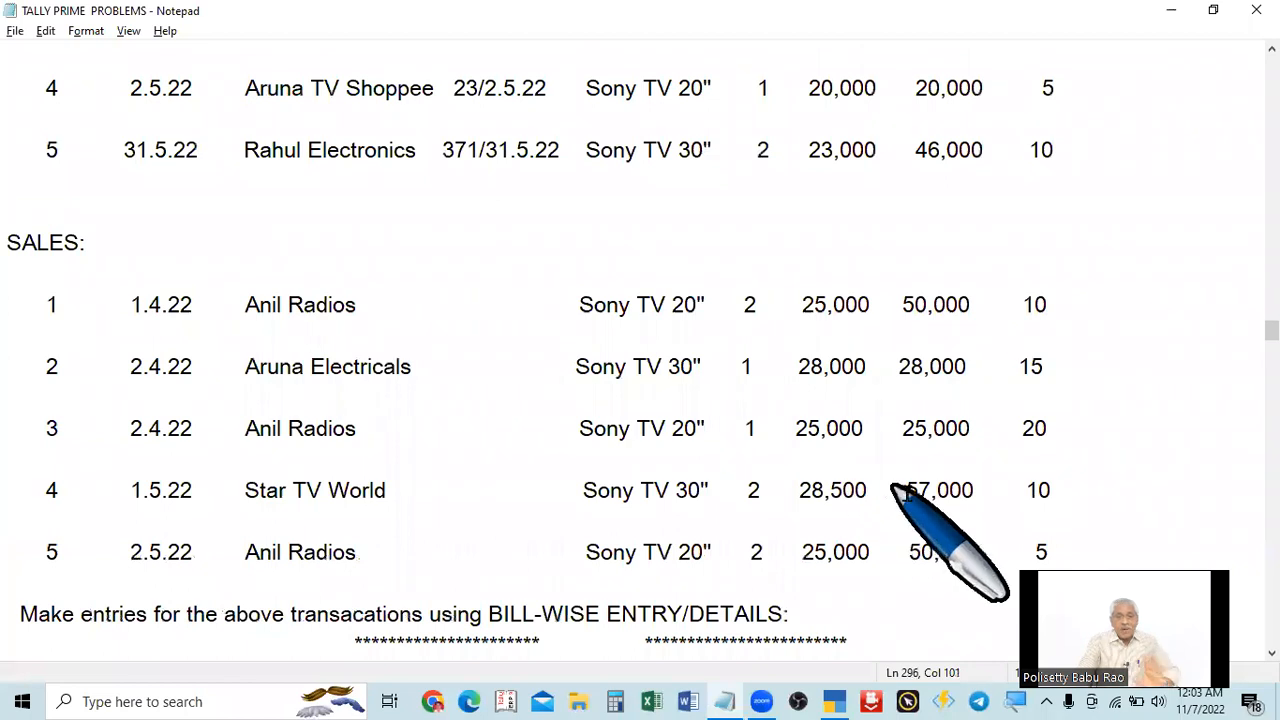
pyautogui.moveTo(910, 550); pyautogui.dragTo(1008, 550)
pyautogui.scroll(-1, 1053, 477)
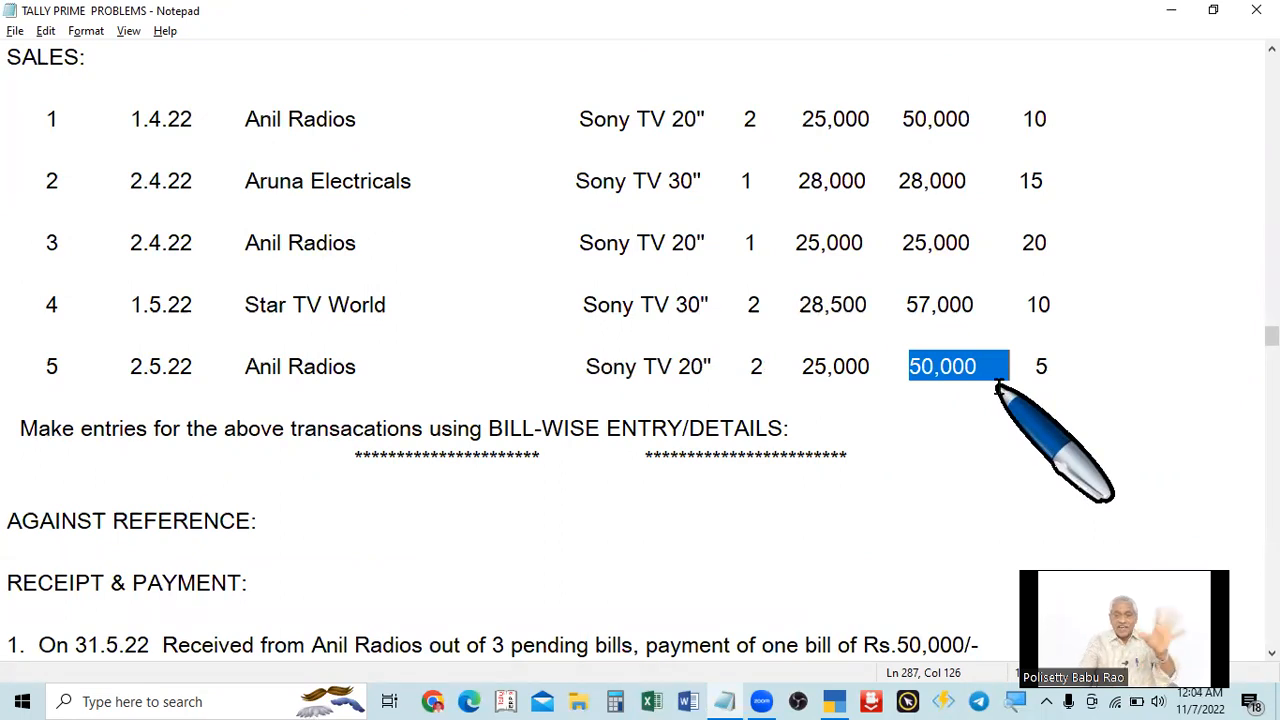
pyautogui.scroll(-3, 997, 387)
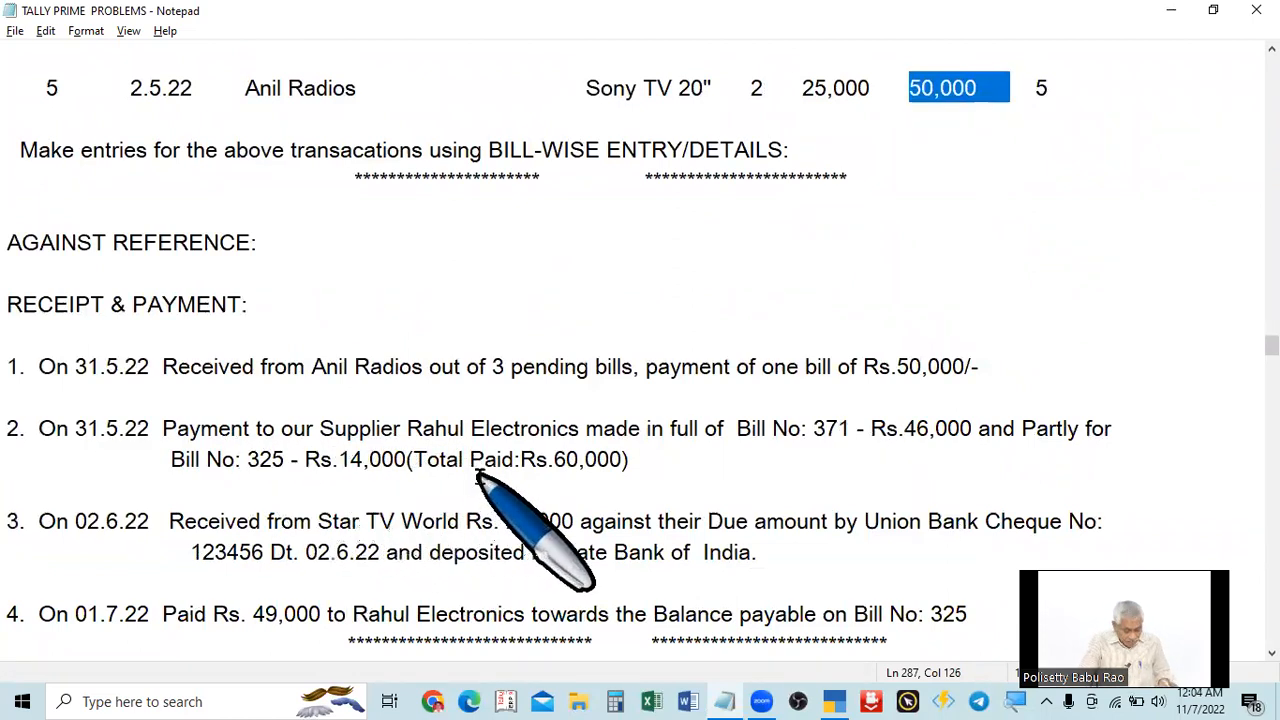
# Examine transaction 2, the payment to Rahul Electronics, and compare bills 371 and 325 with the purchases table in the problem file.
pyautogui.hotkey('alt', 'Tab')
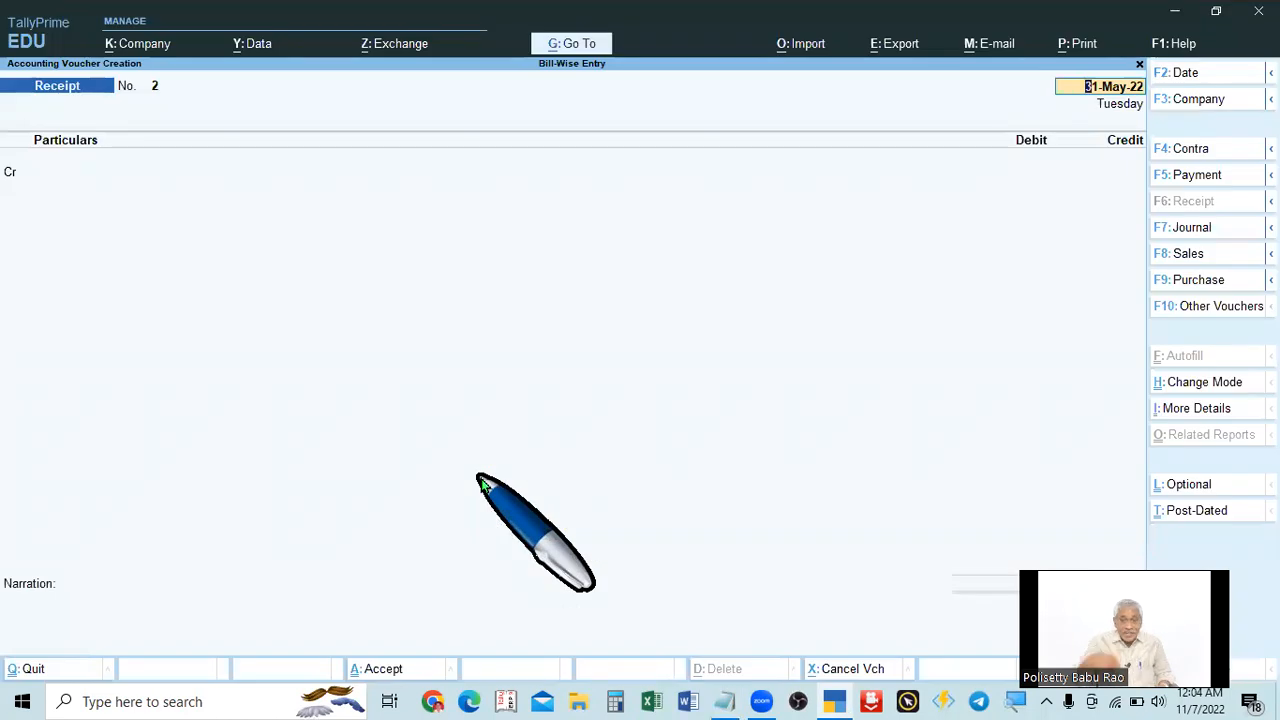
pyautogui.hotkey('alt', 'Tab')
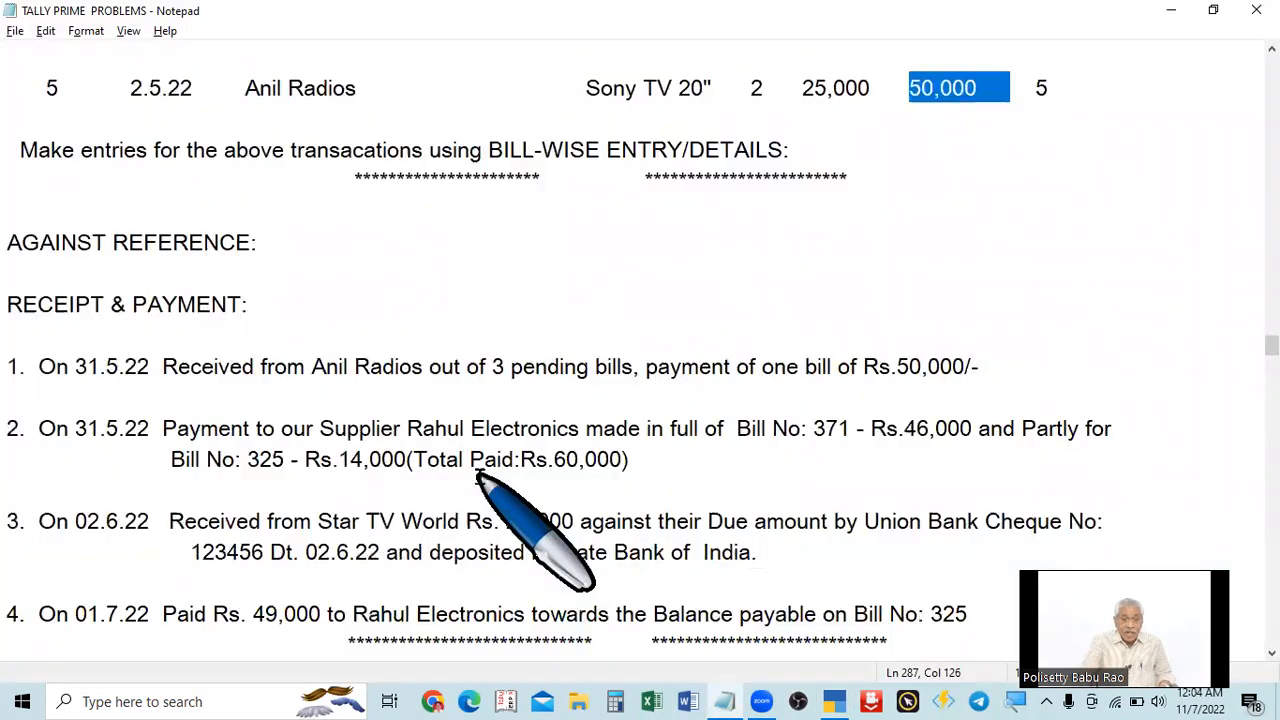
pyautogui.scroll(9, 505, 455)
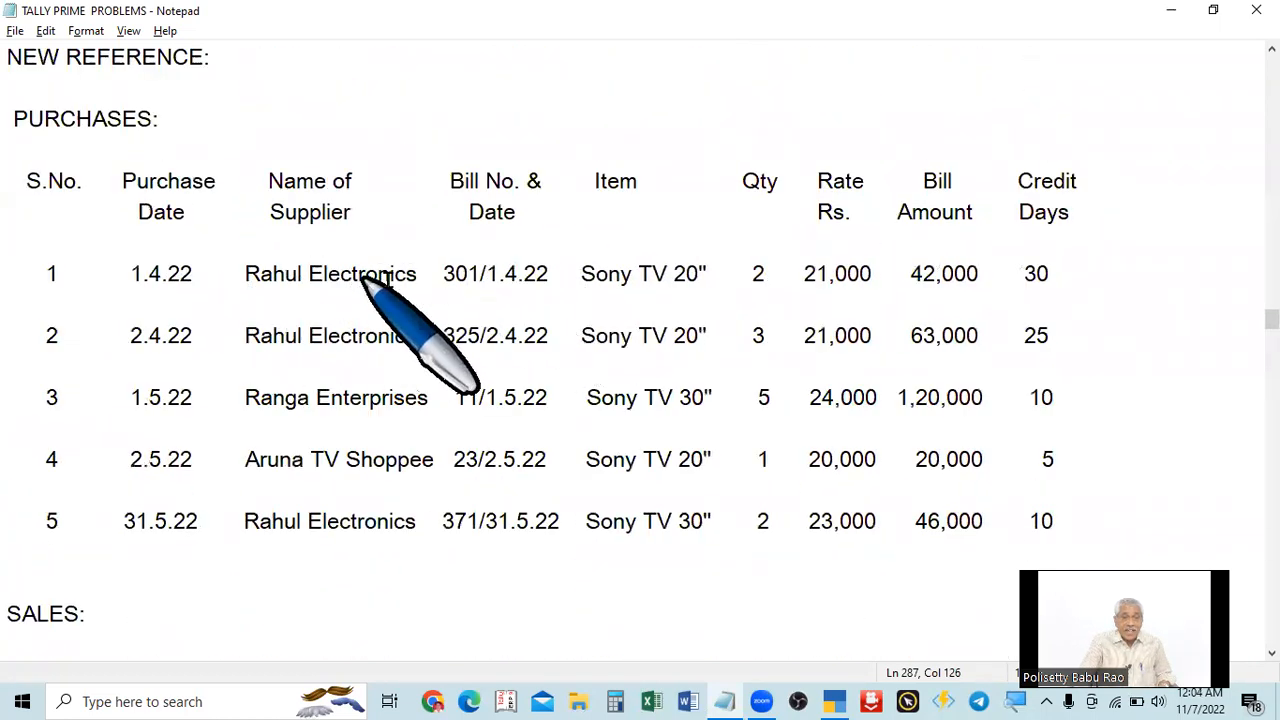
pyautogui.scroll(-1, 544, 402)
pyautogui.scroll(-4, 540, 402)
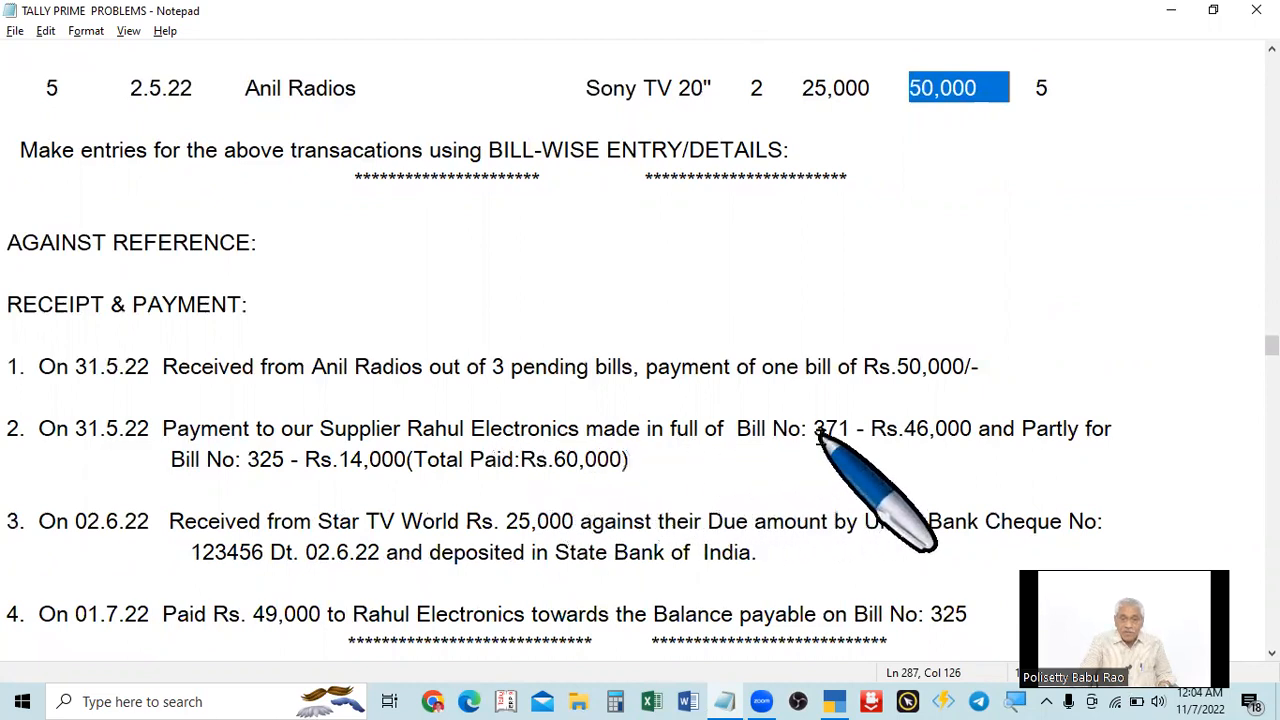
pyautogui.scroll(9, 818, 432)
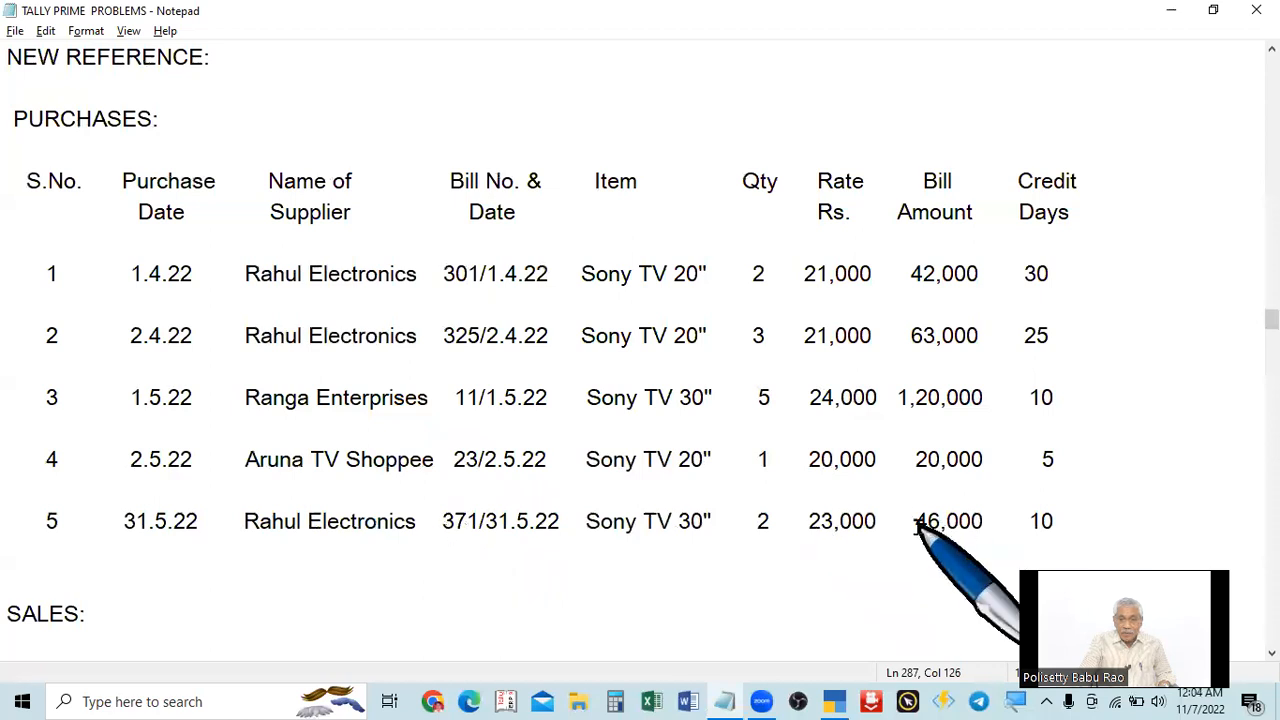
pyautogui.moveTo(915, 520); pyautogui.dragTo(990, 520)
pyautogui.scroll(-9, 1137, 457)
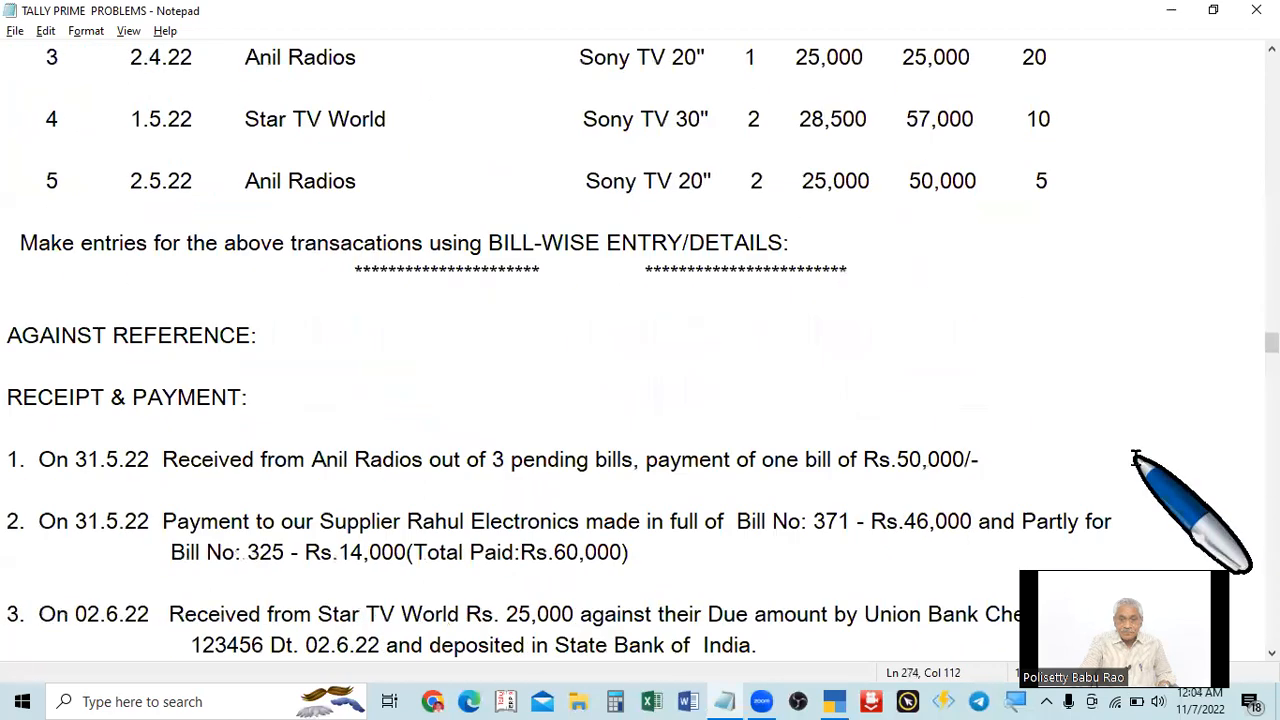
pyautogui.scroll(-2, 1106, 459)
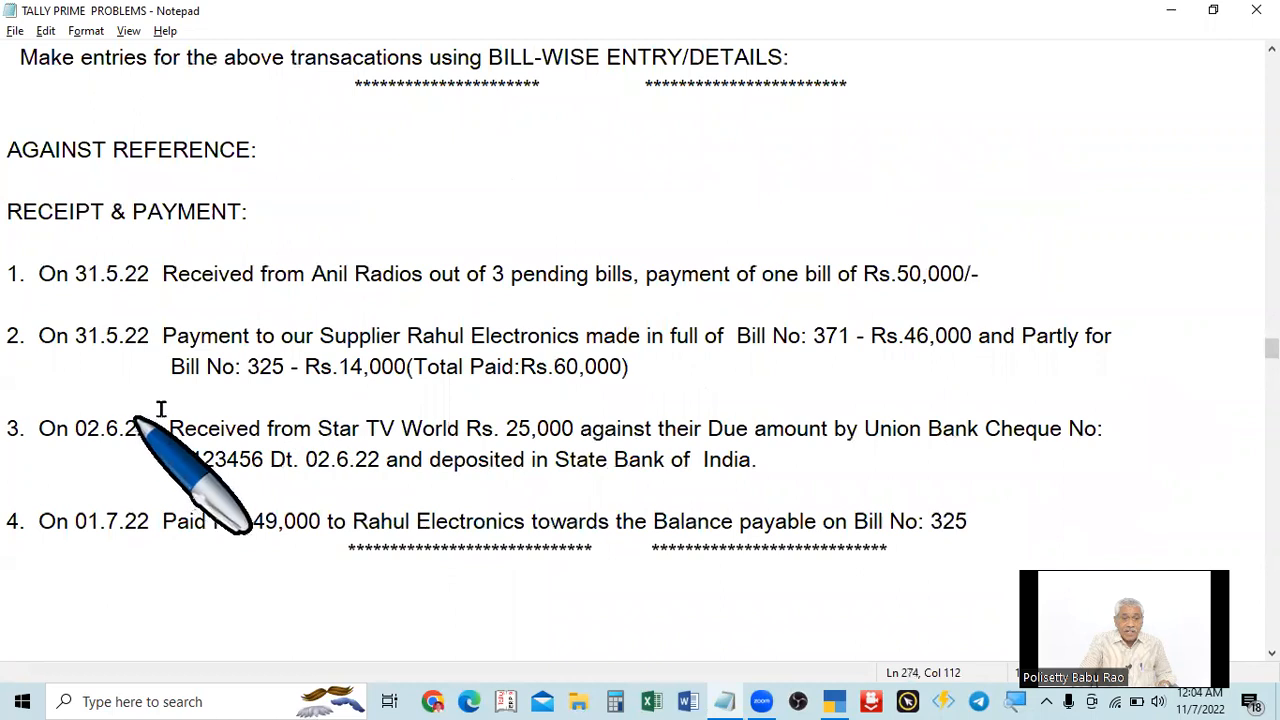
pyautogui.scroll(10, 694, 368)
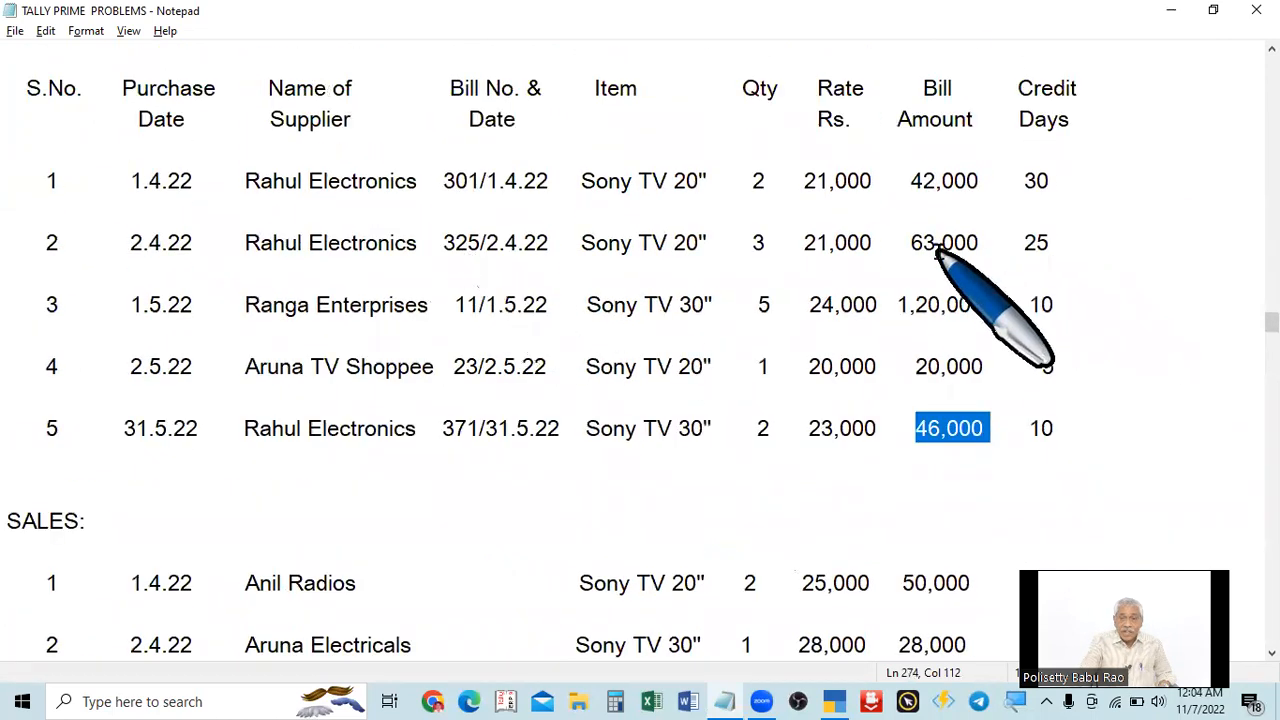
pyautogui.scroll(-9, 1100, 365)
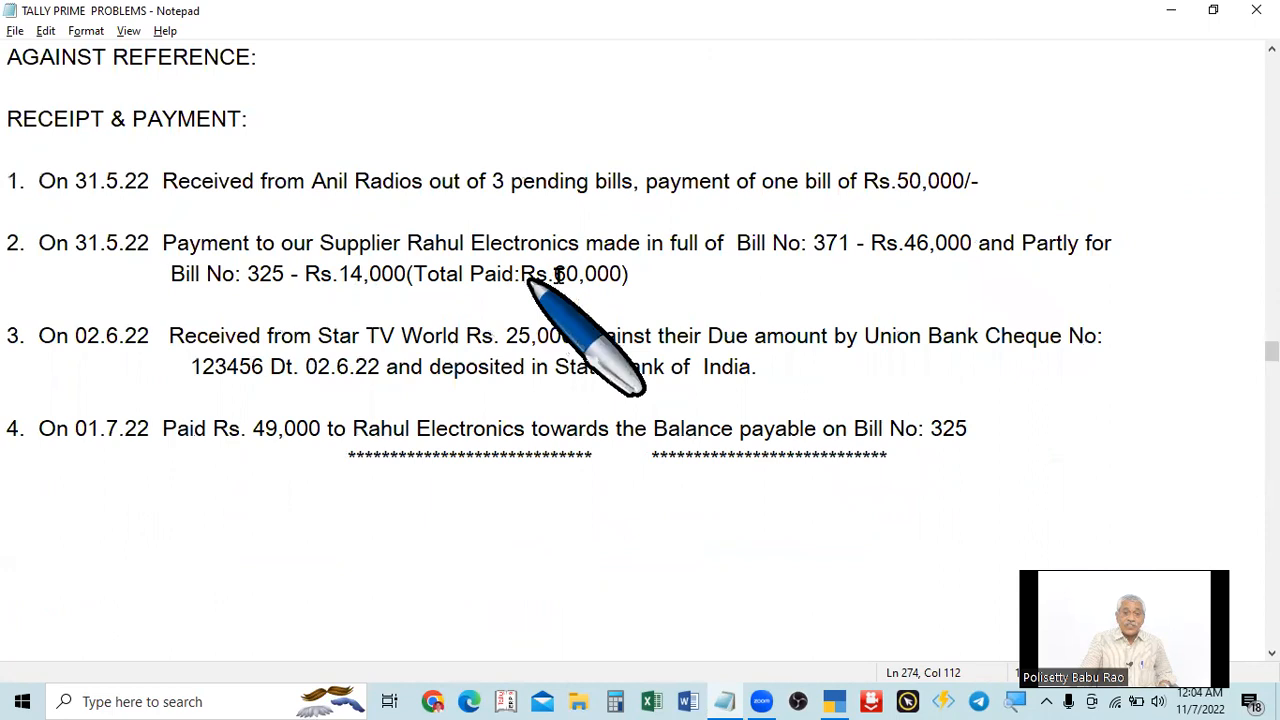
# Check Rahul Electronics' bills and transaction 2 in the Notepad problem file, and start a TallyPrime payment voucher dated 31-May-22.
pyautogui.scroll(10, 805, 286)
pyautogui.scroll(2, 815, 283)
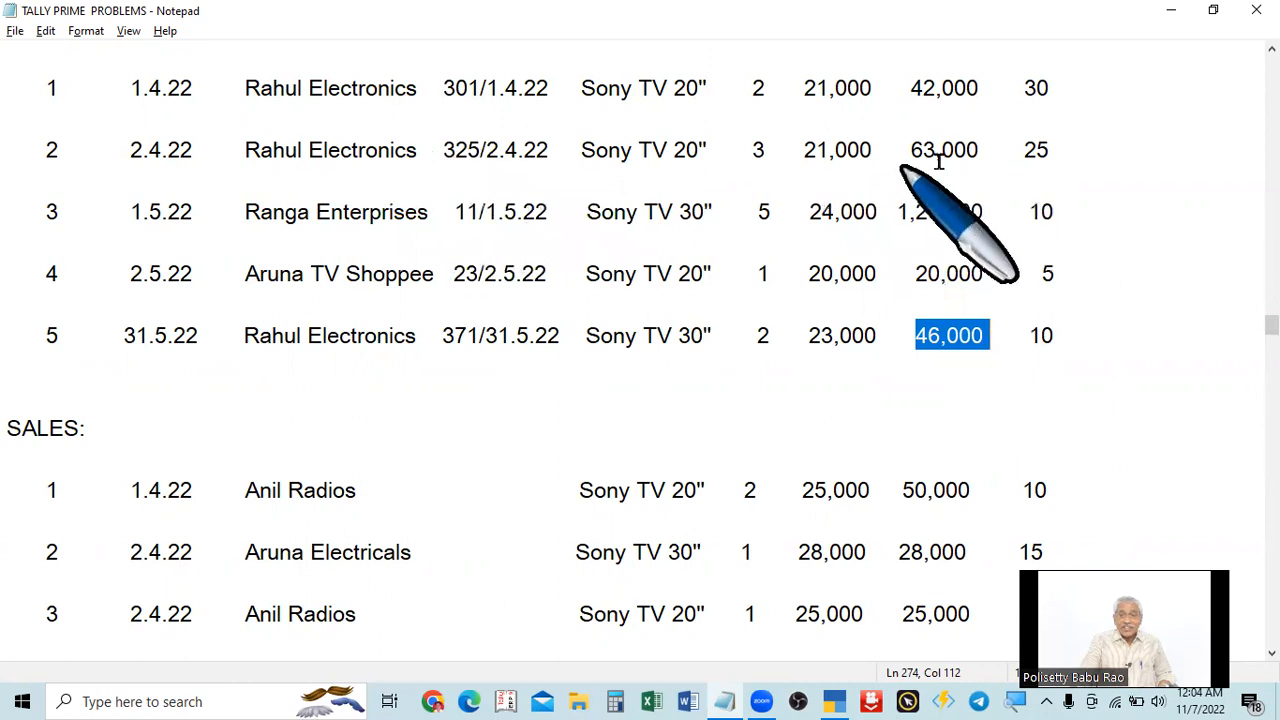
pyautogui.scroll(-2, 1085, 285)
pyautogui.scroll(-4, 1085, 290)
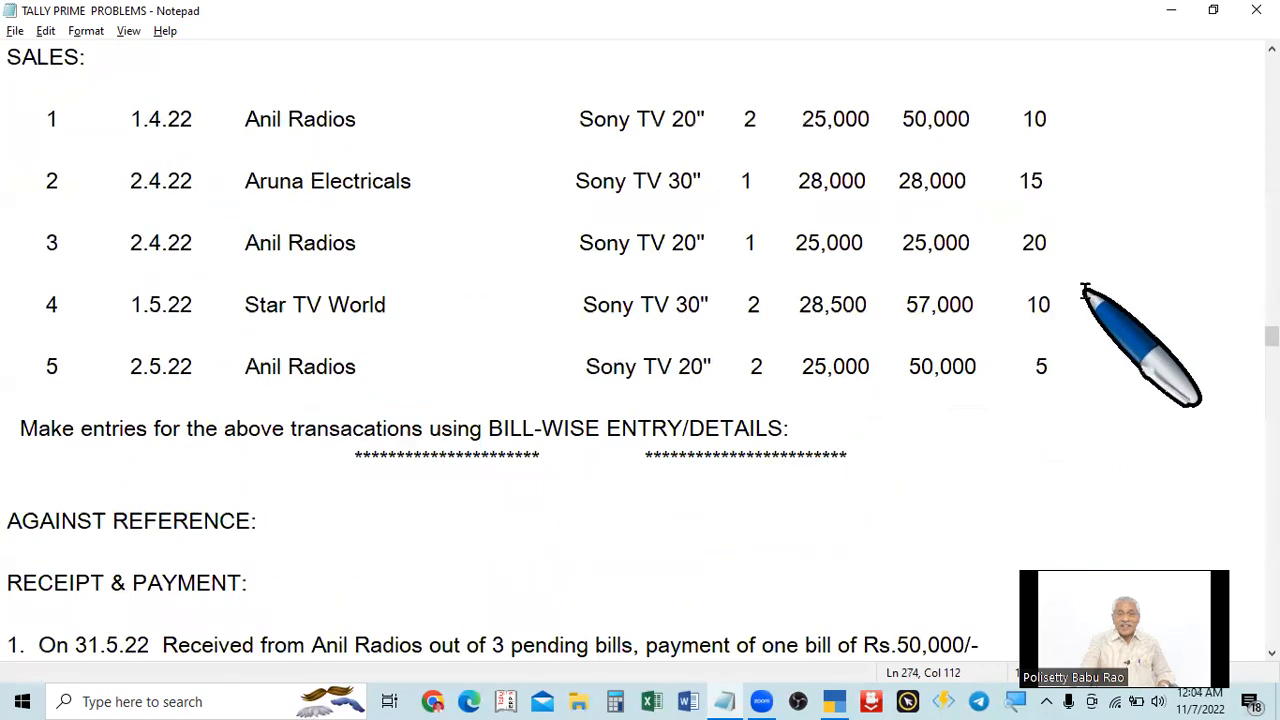
pyautogui.scroll(3, 1057, 226)
pyautogui.hotkey('alt', 'Tab')
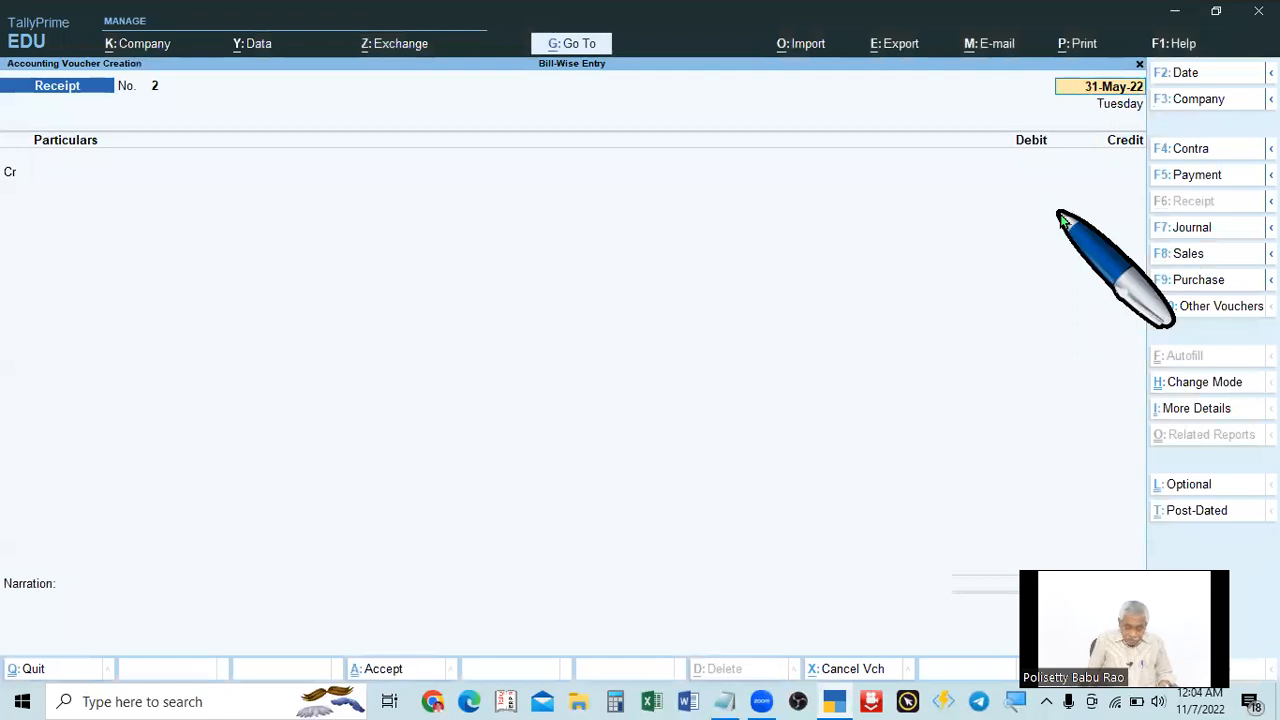
pyautogui.press('F5')
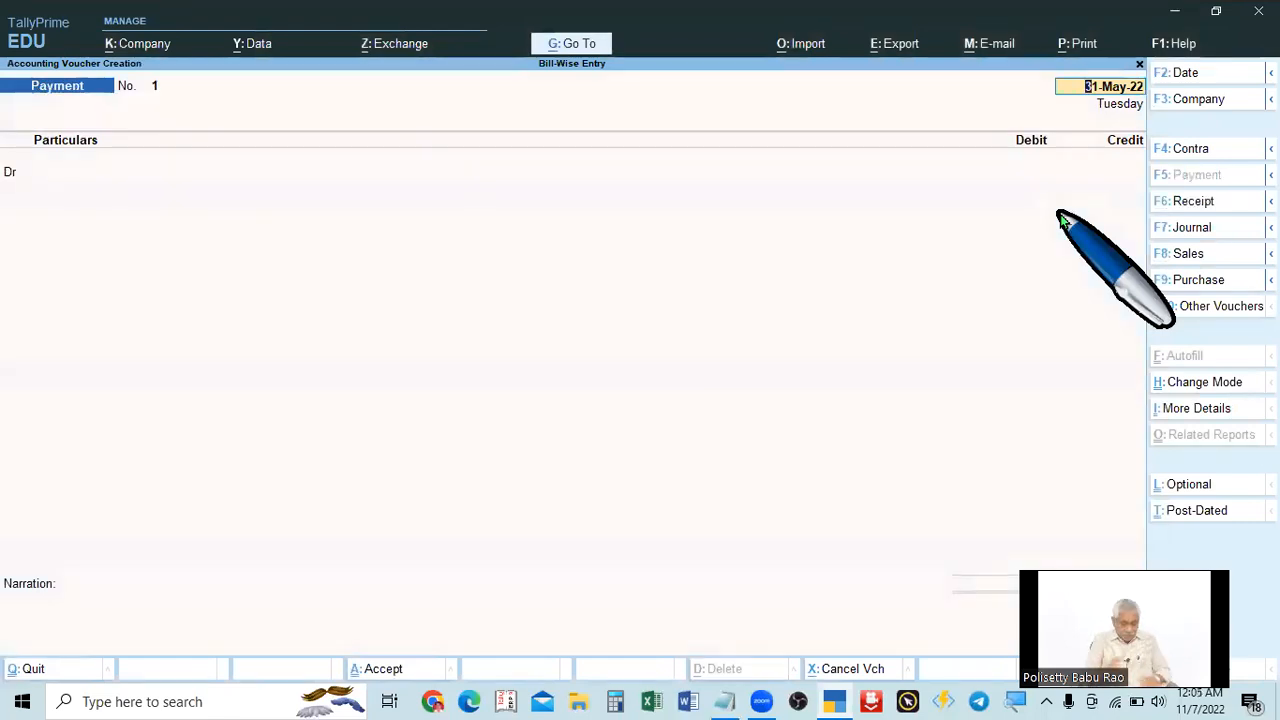
pyautogui.hotkey('alt', 'Tab')
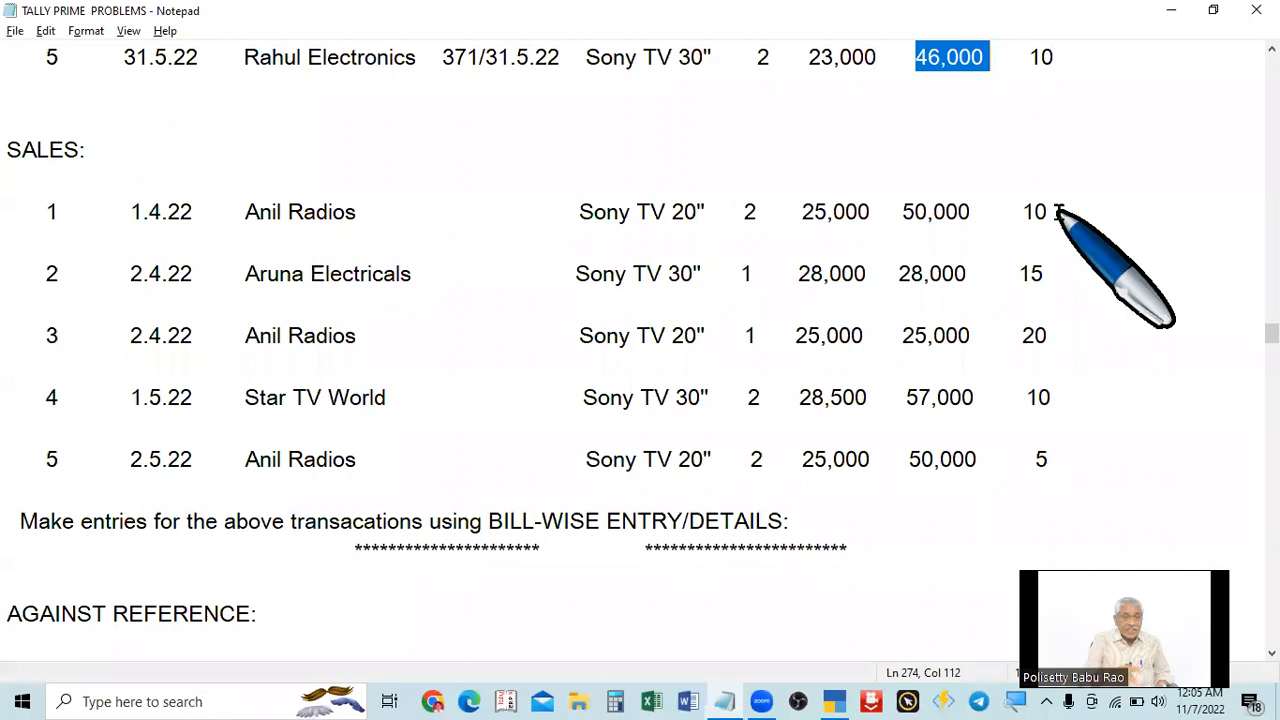
pyautogui.scroll(-5, 1057, 212)
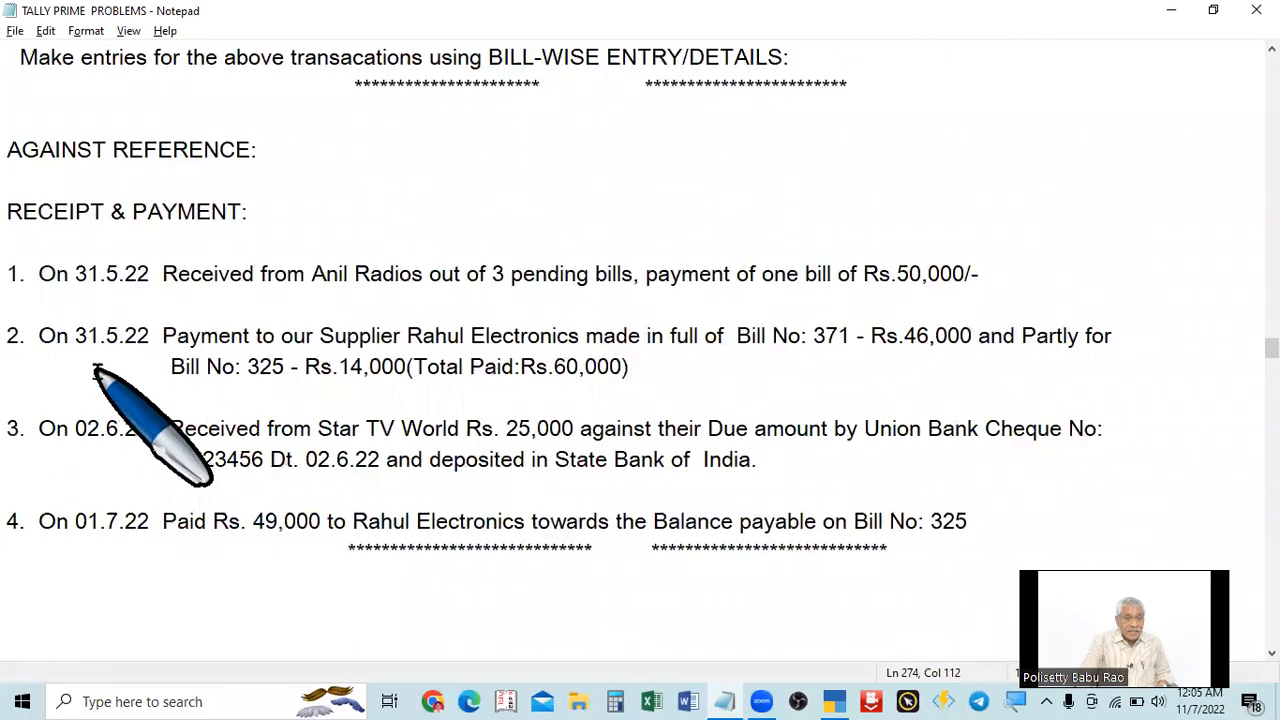
pyautogui.hotkey('alt', 'Tab')
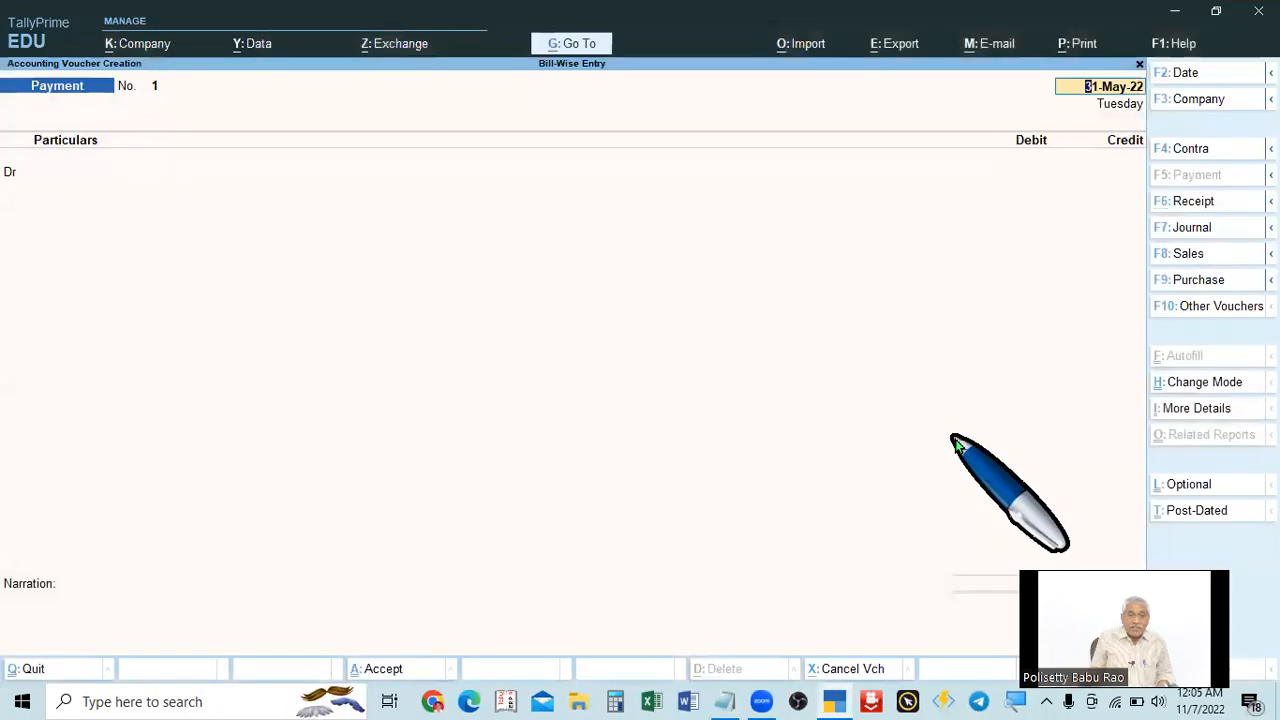
pyautogui.press('Return')
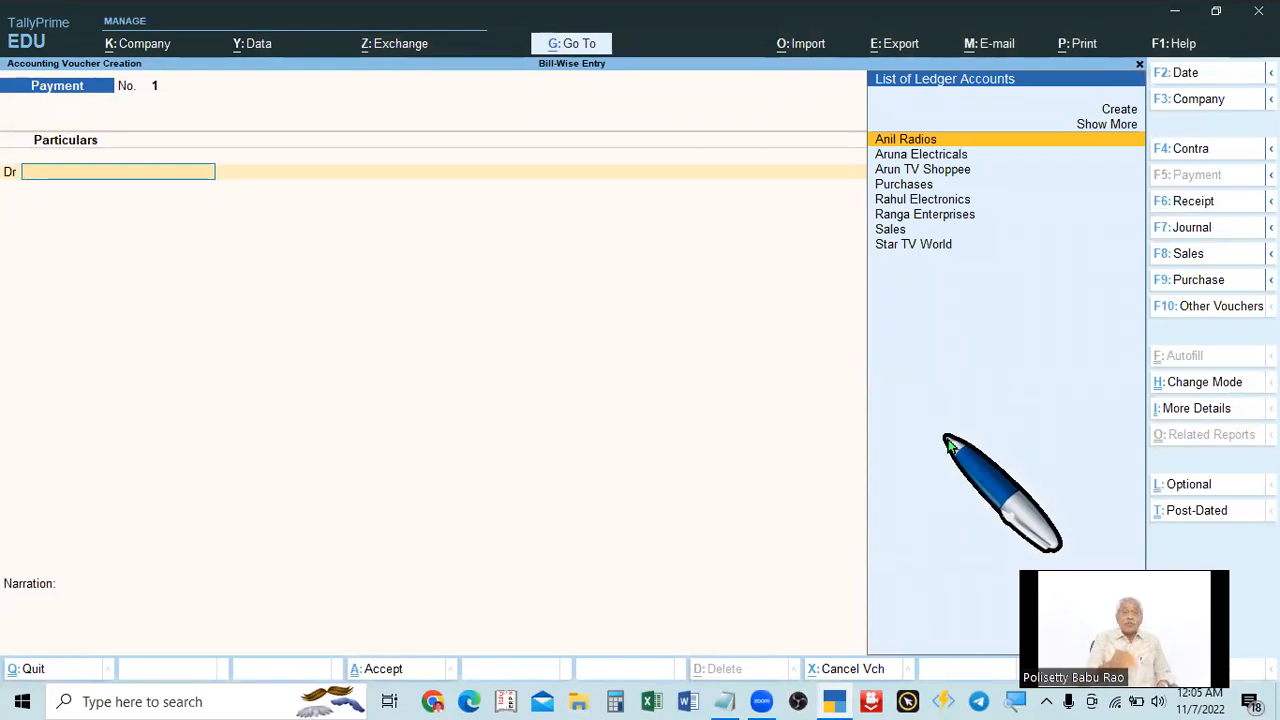
# Debit Rahul Electronics with 60,000 in the payment voucher, checking the party and total paid in the problem file.
pyautogui.hotkey('alt', 'Tab')
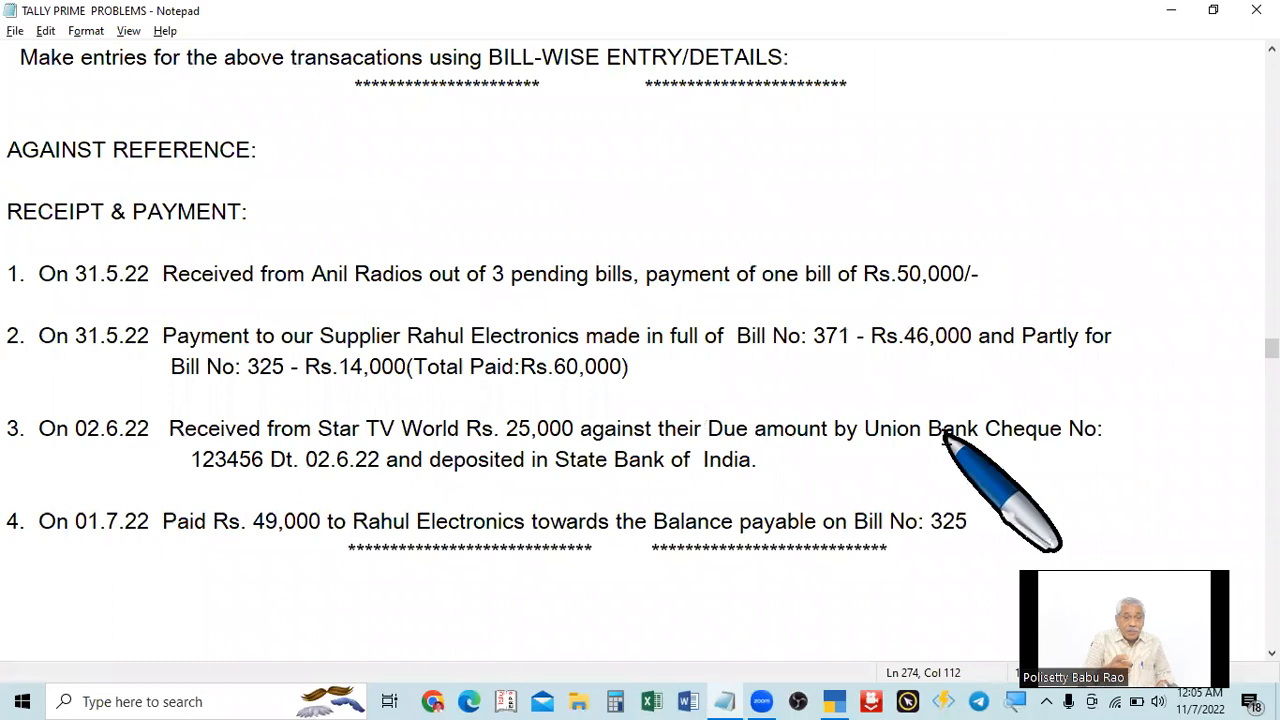
pyautogui.hotkey('alt', 'Tab')
pyautogui.press('Down')
pyautogui.press('Down')
pyautogui.press('Down')
pyautogui.press('Down')
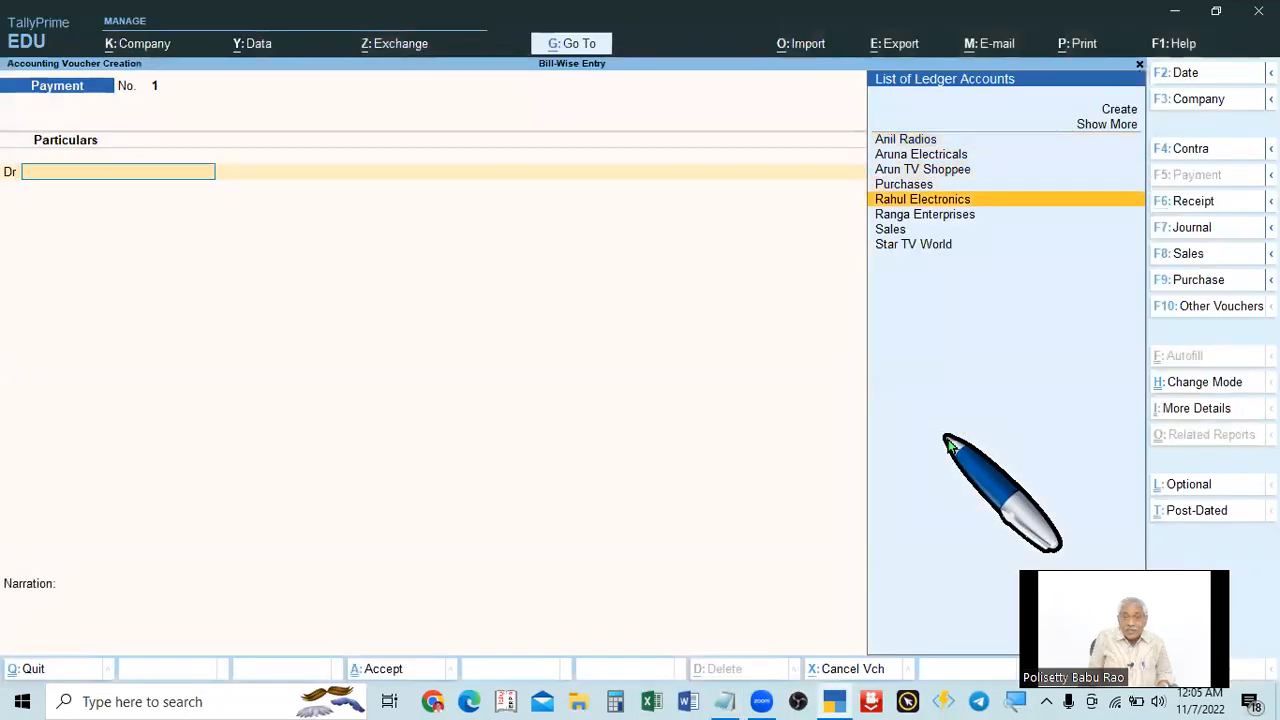
pyautogui.press('Return')
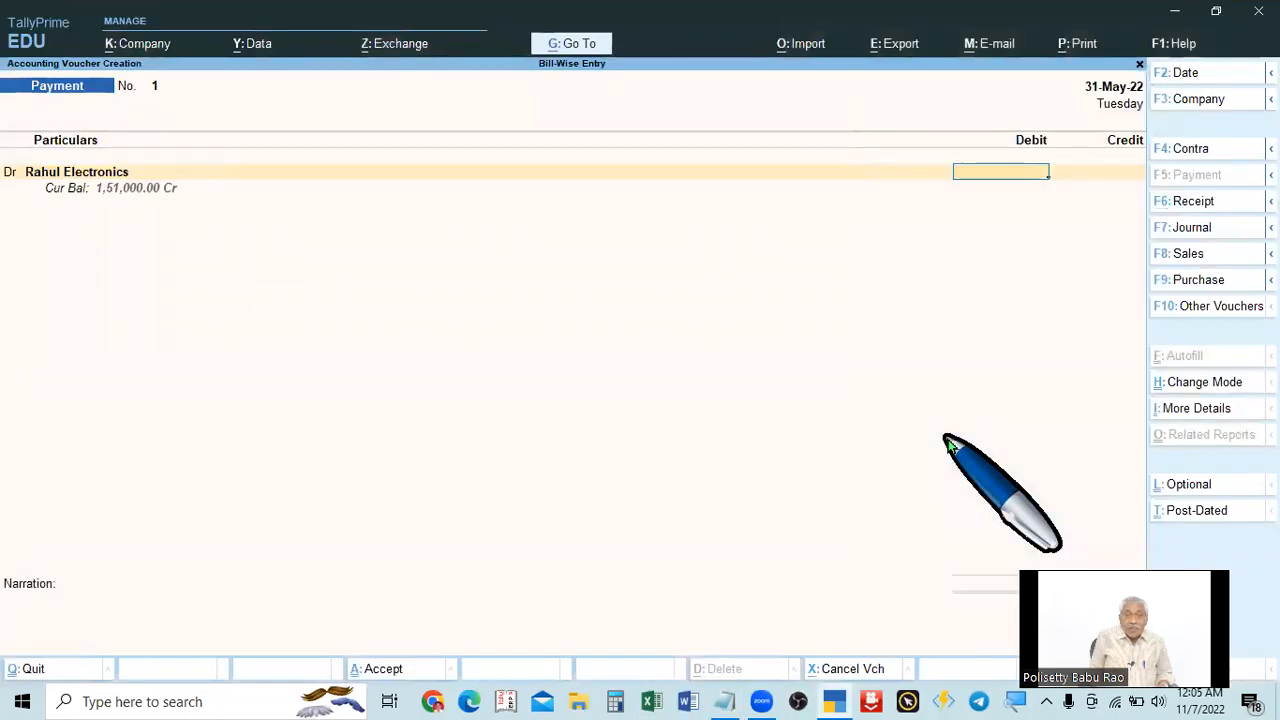
pyautogui.hotkey('alt', 'Tab')
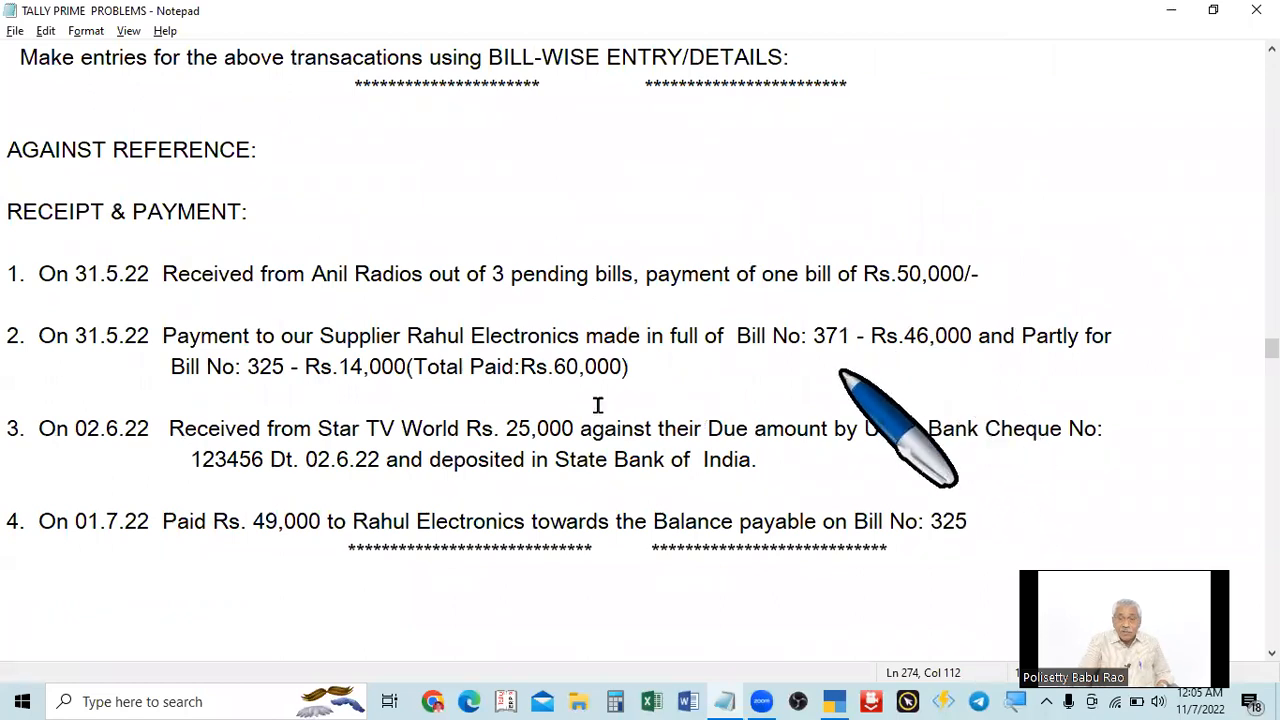
pyautogui.hotkey('alt', 'Tab')
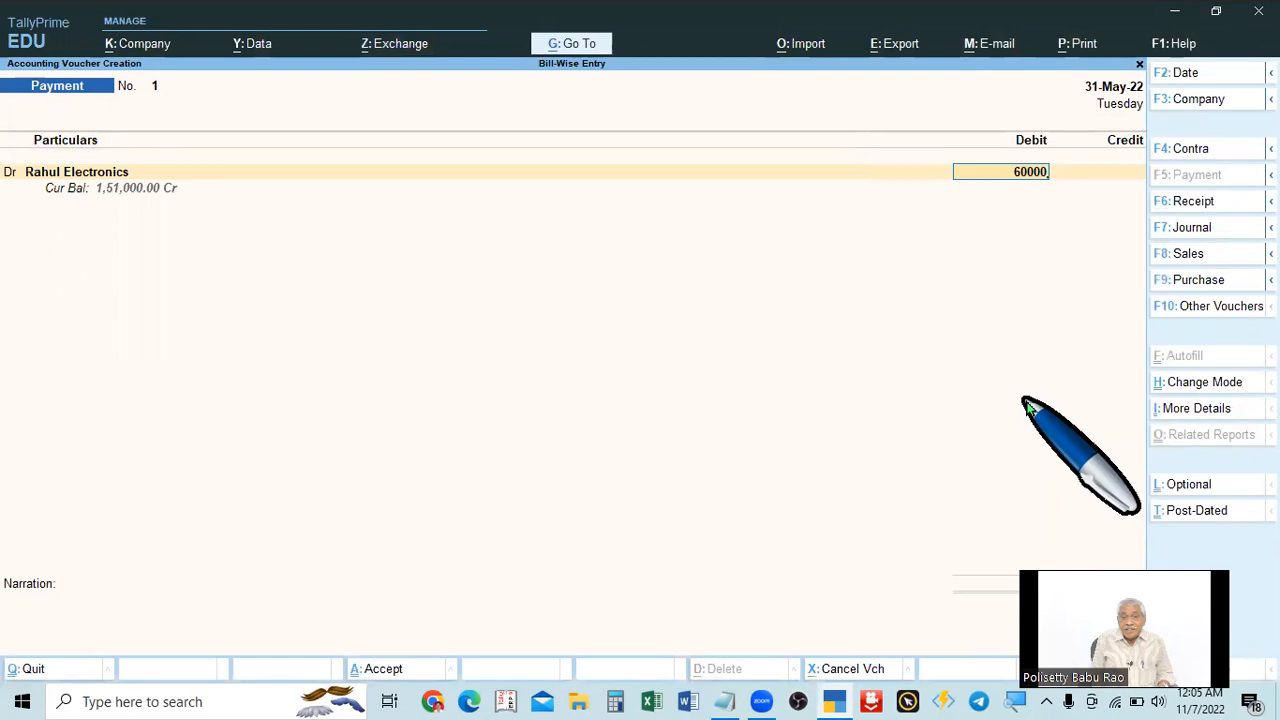
pyautogui.press('Return')
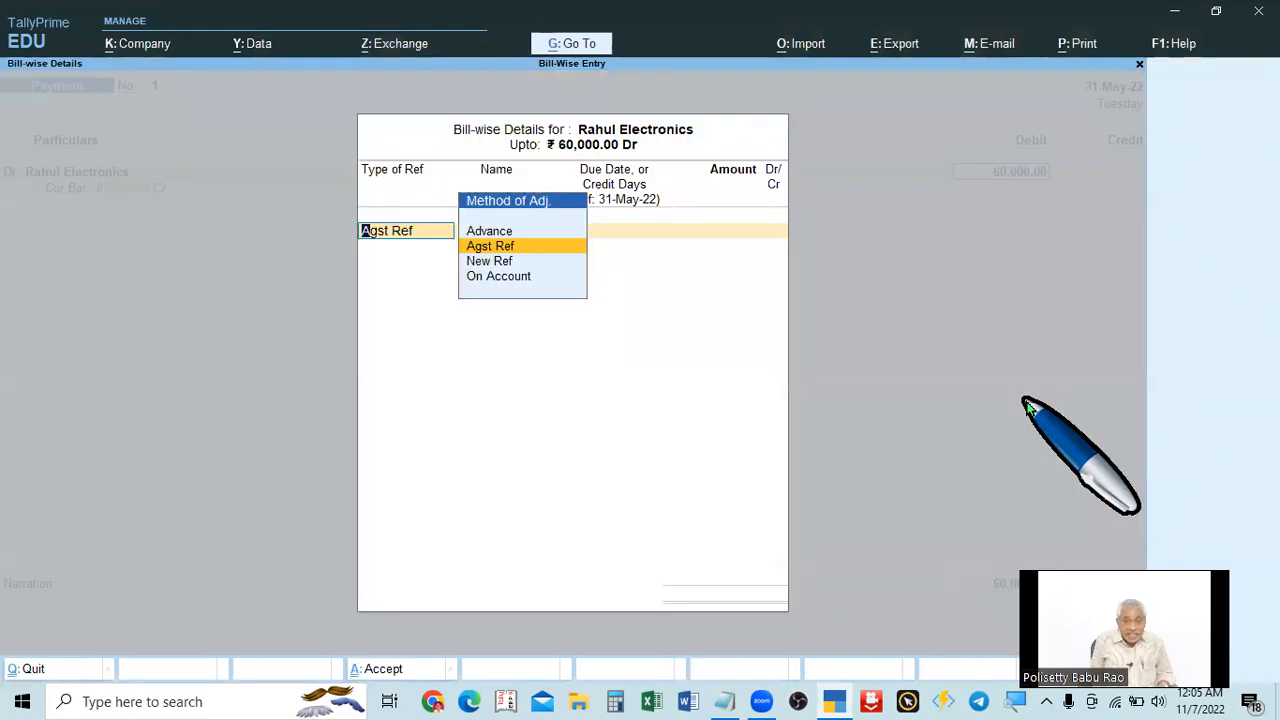
# Allocate 46,000 of Rahul Electronics' payment as Agst Ref to pending bill 371, after checking the problem file.
pyautogui.press('Return')
pyautogui.hotkey('alt', 'Tab')
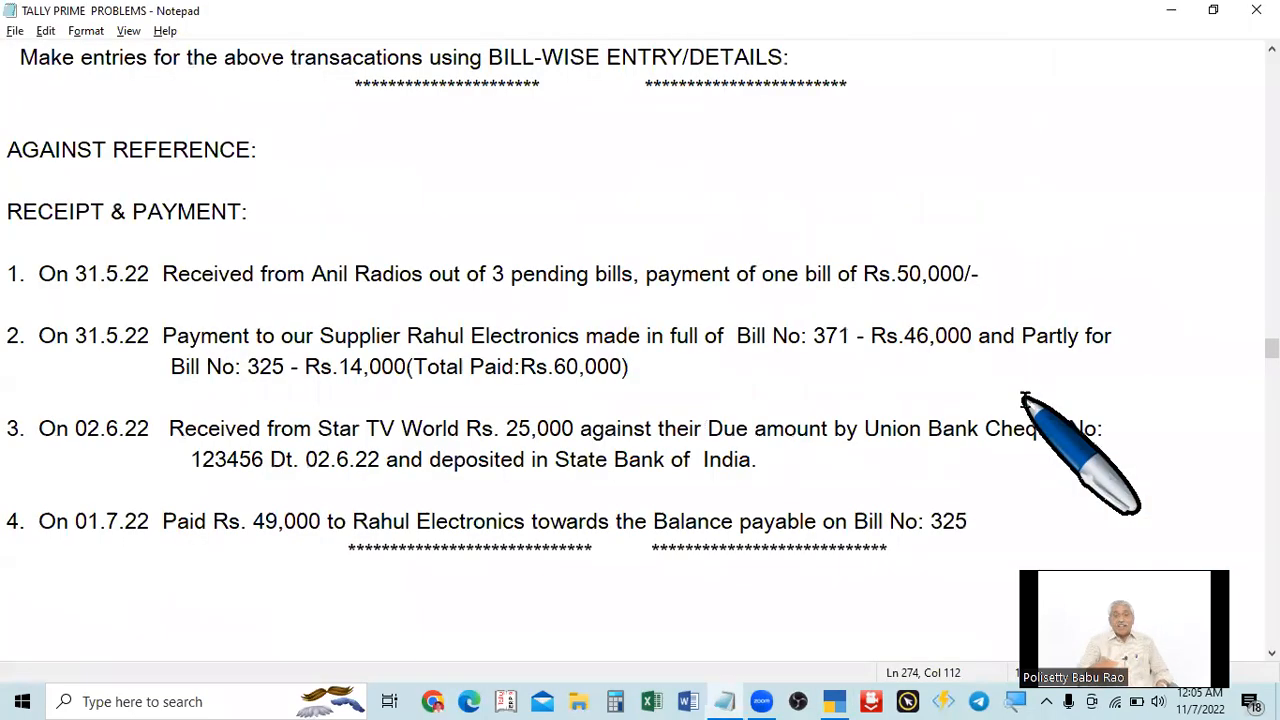
pyautogui.scroll(2, 1022, 398)
pyautogui.scroll(-3, 1028, 400)
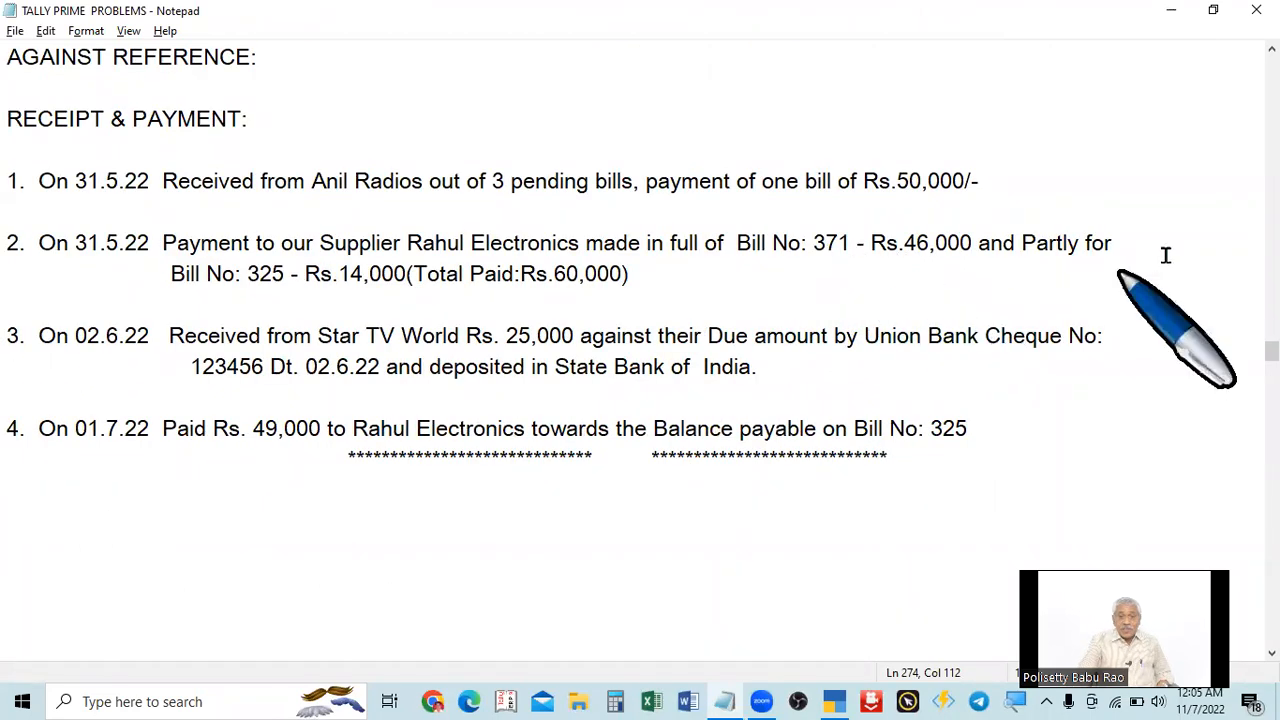
pyautogui.hotkey('alt', 'Tab')
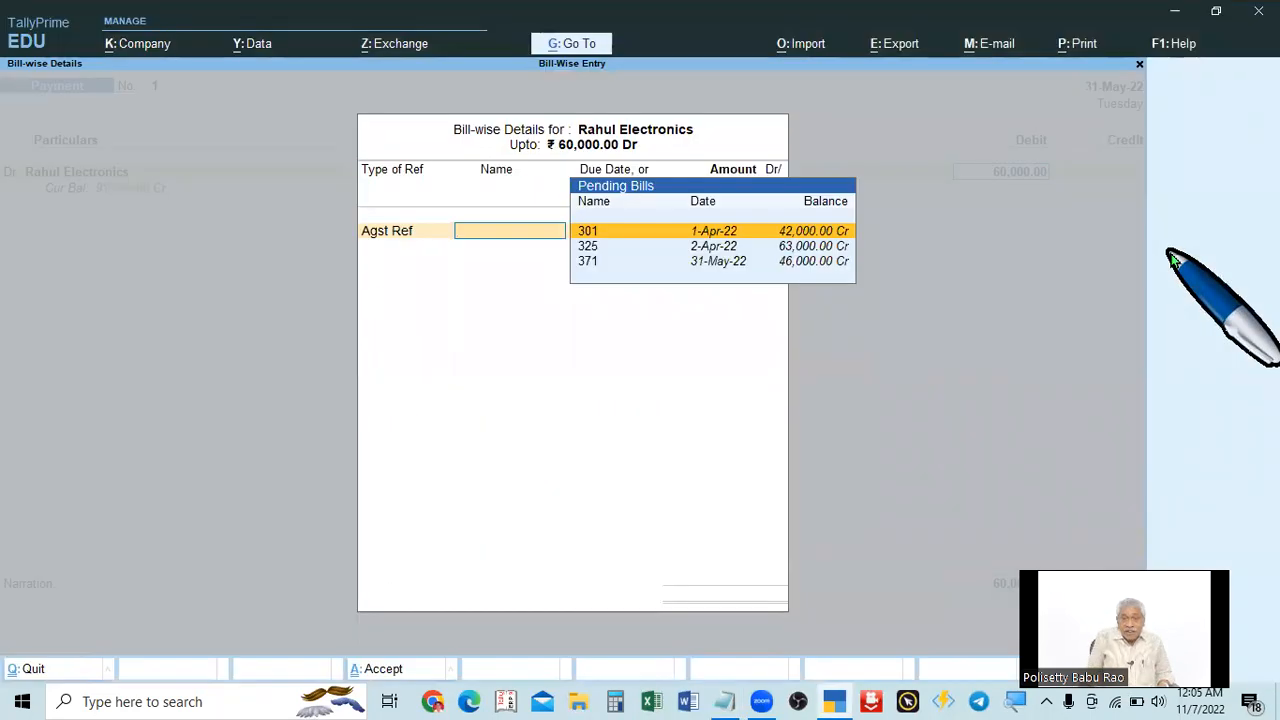
pyautogui.press('Down')
pyautogui.press('Down')
pyautogui.press('Return')
pyautogui.press('Return')
pyautogui.press('Return')
pyautogui.press('Return')
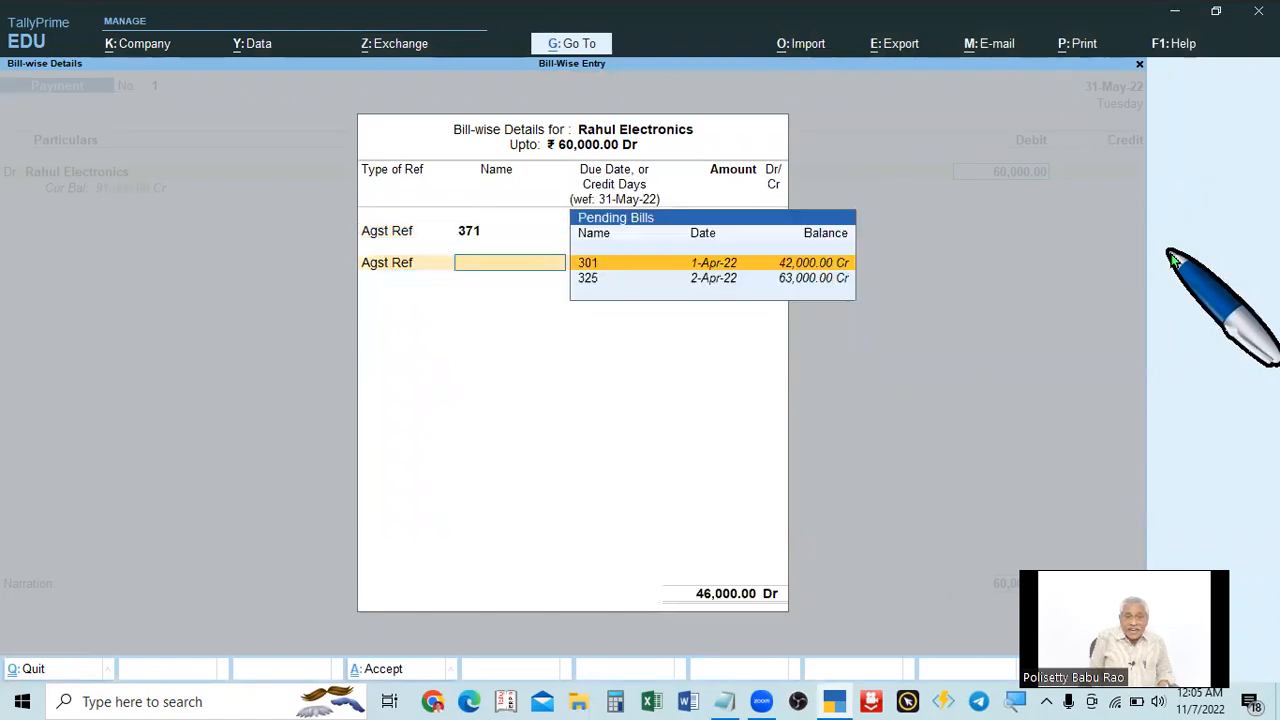
# Allocate the remaining 14,000 as Agst Ref to pending bill 325 and complete Rahul Electronics' bill-wise details.
pyautogui.hotkey('alt', 'Tab')
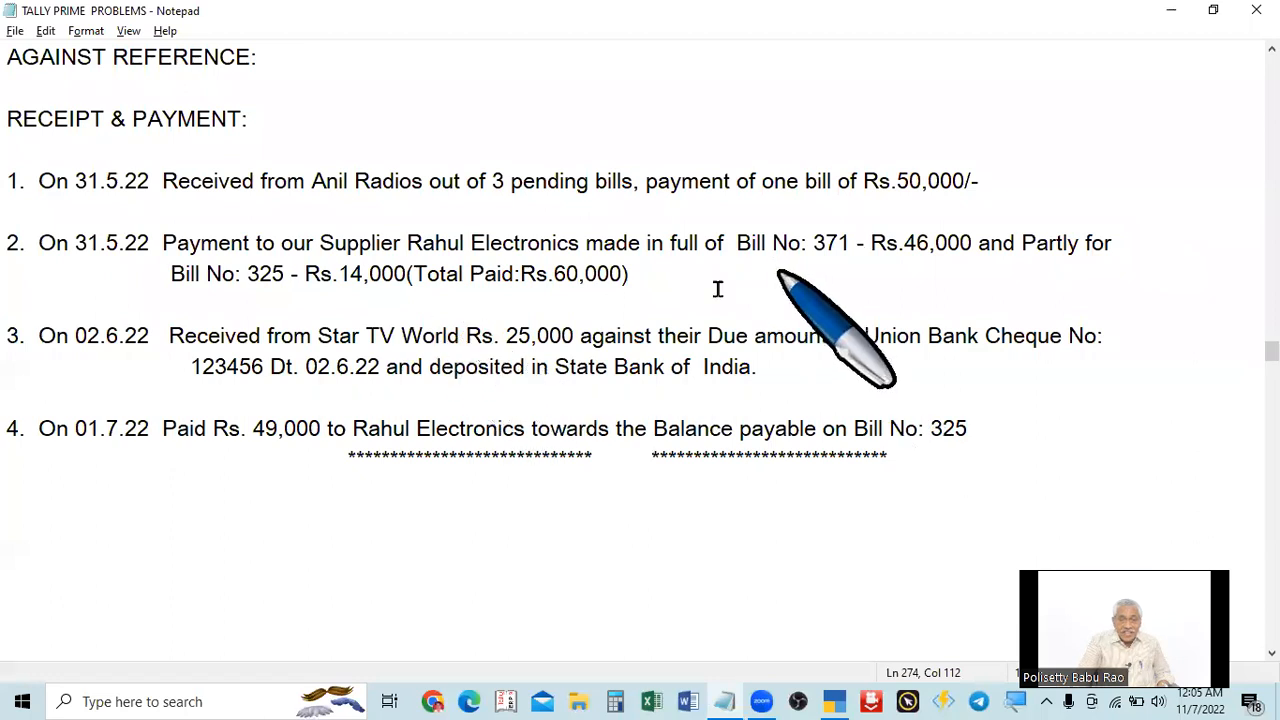
pyautogui.hotkey('alt', 'Tab')
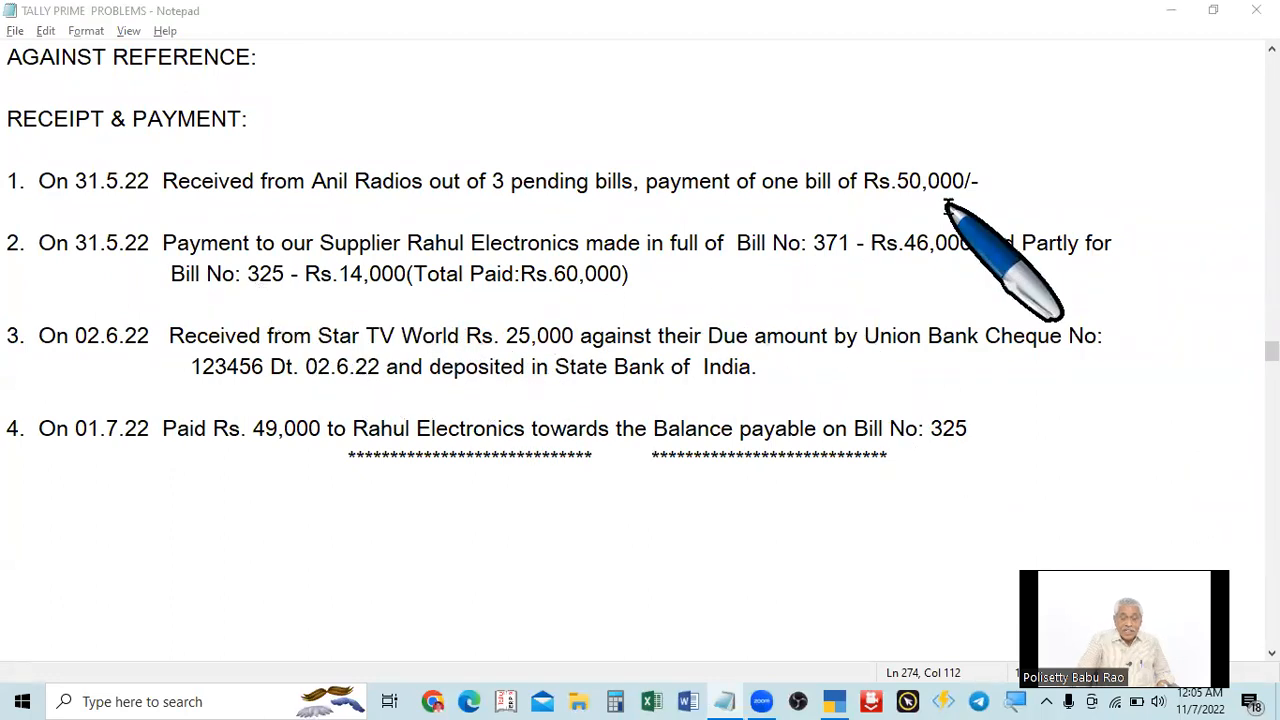
pyautogui.press('Down')
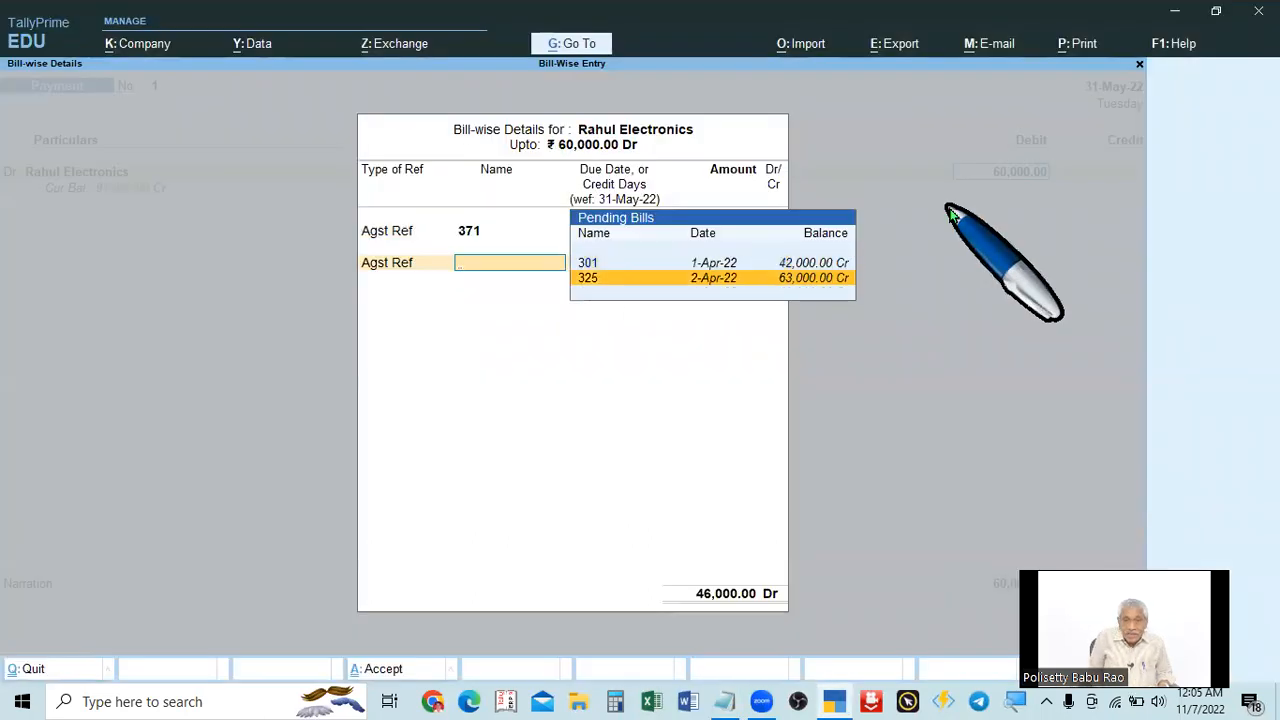
pyautogui.press('Return')
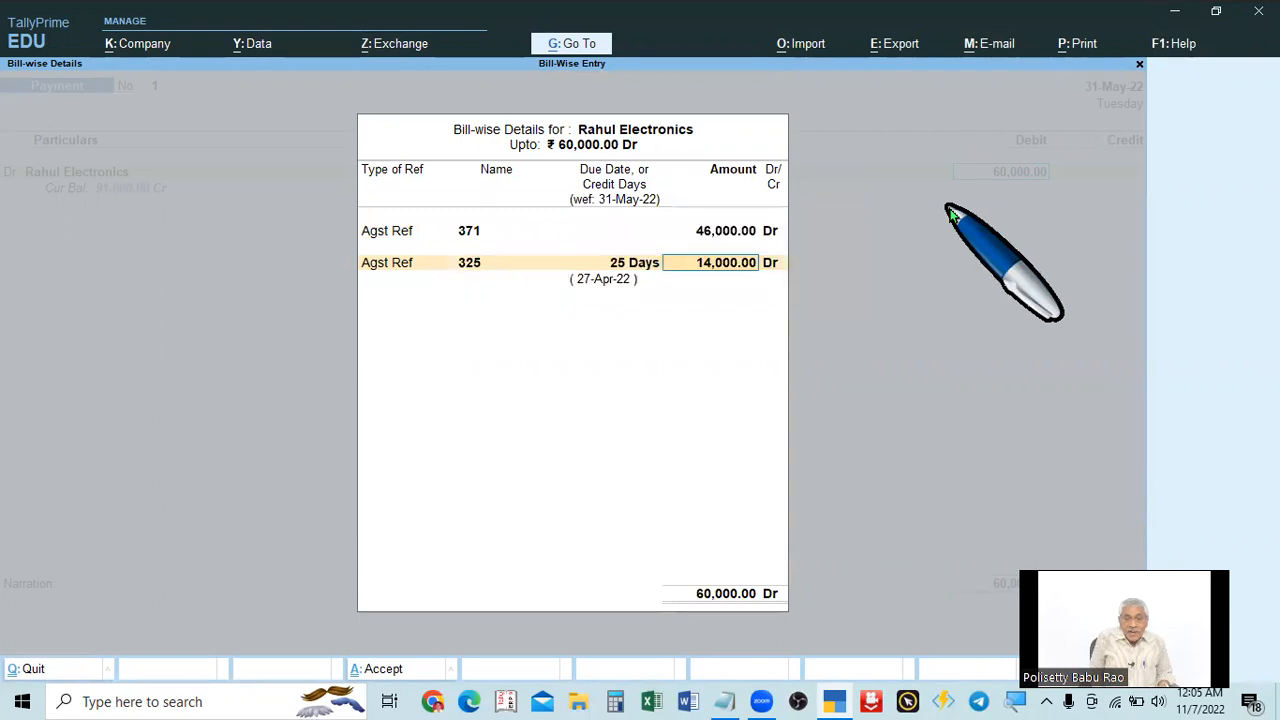
pyautogui.press('Return')
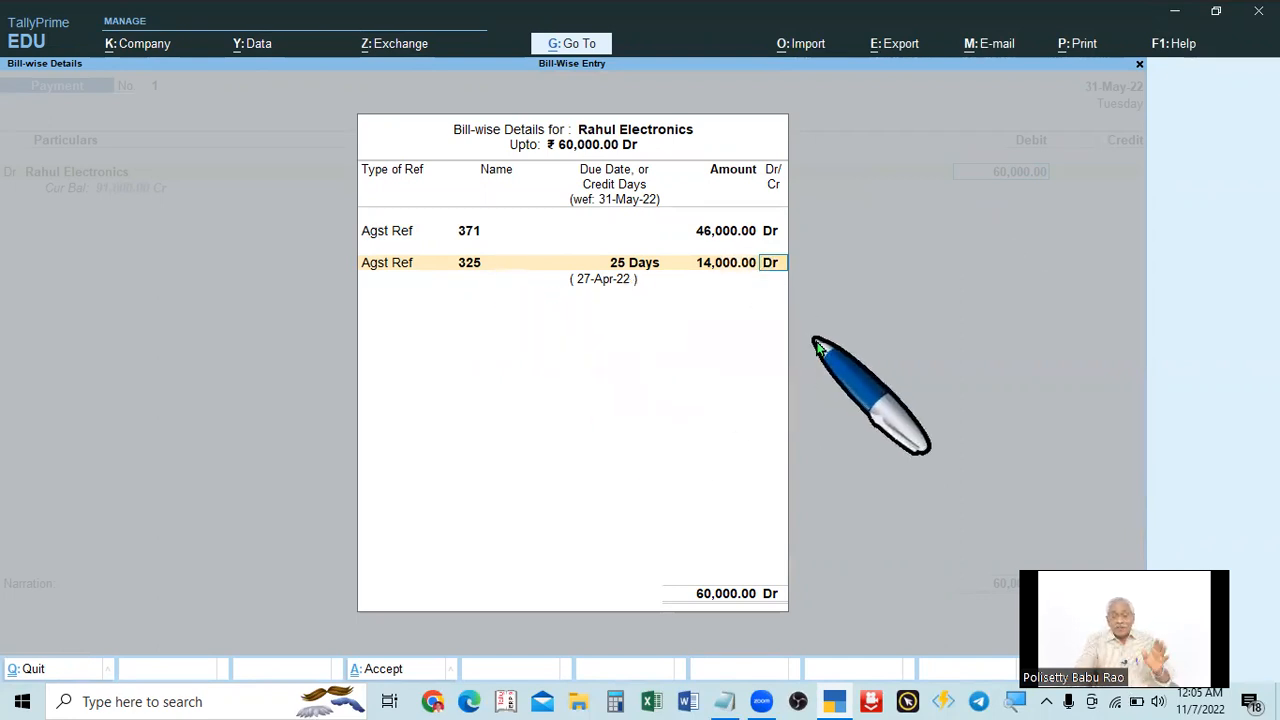
pyautogui.press('Return')
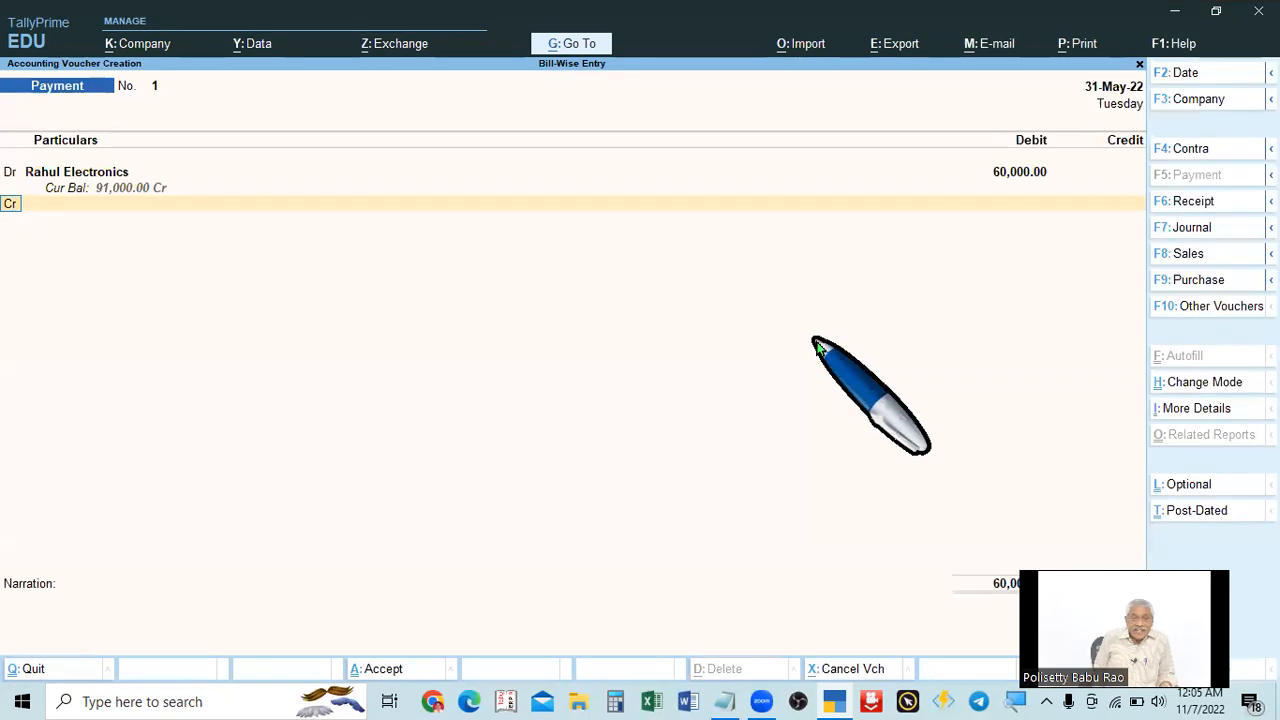
# Credit Cash with 60,000 in the Rahul Electronics payment and save the voucher without a narration.
pyautogui.press('Return')
pyautogui.hotkey('alt', 'Tab')
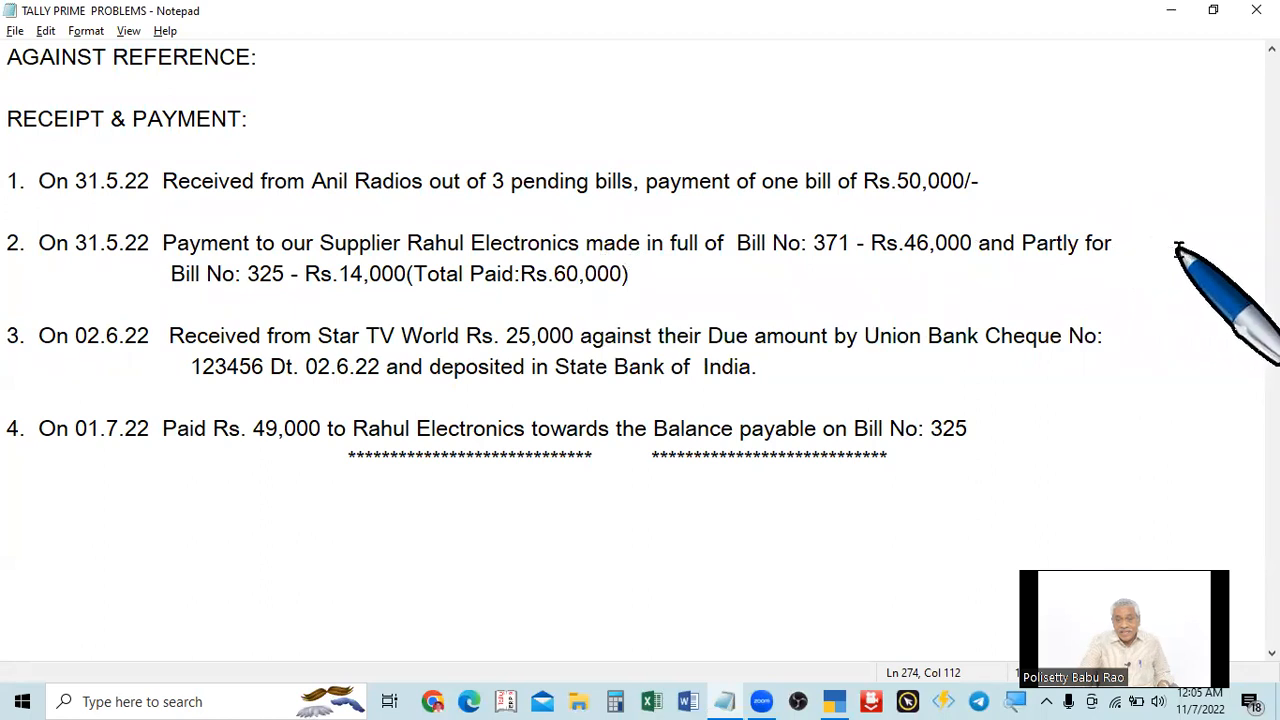
pyautogui.hotkey('alt', 'Tab')
pyautogui.press('Down')
pyautogui.press('Down')
pyautogui.press('Down')
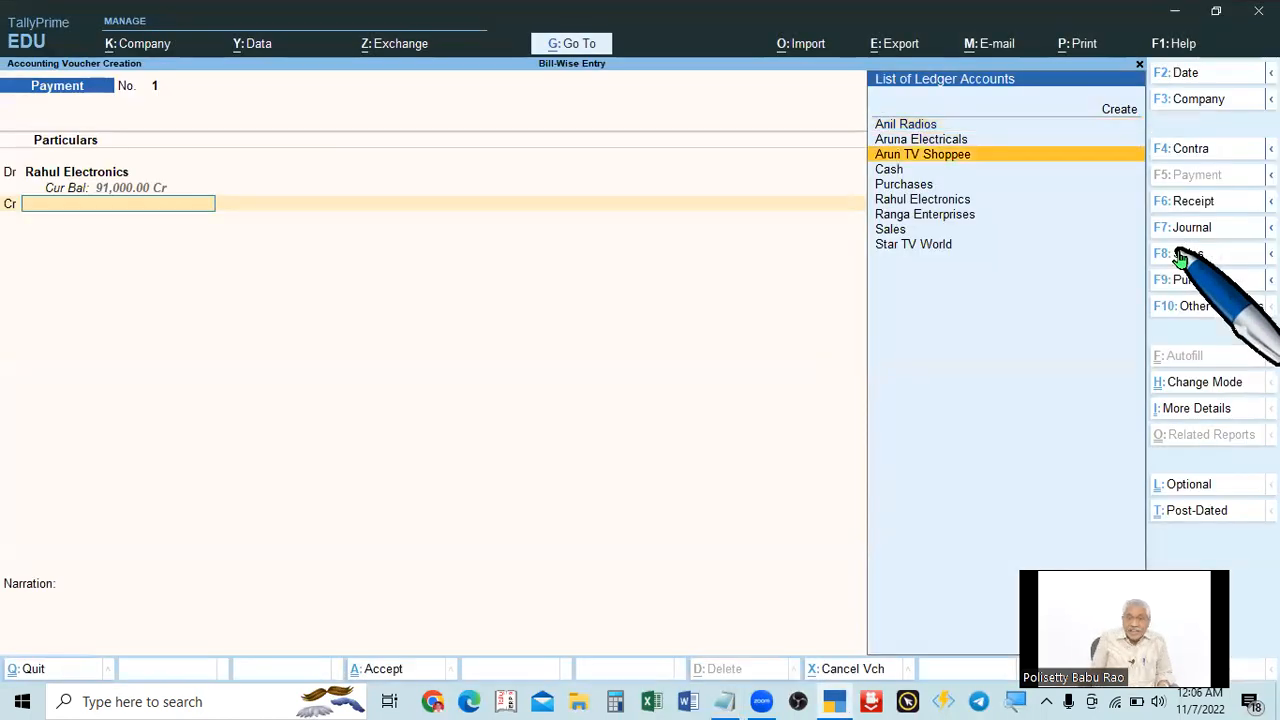
pyautogui.press('Return')
pyautogui.press('Return')
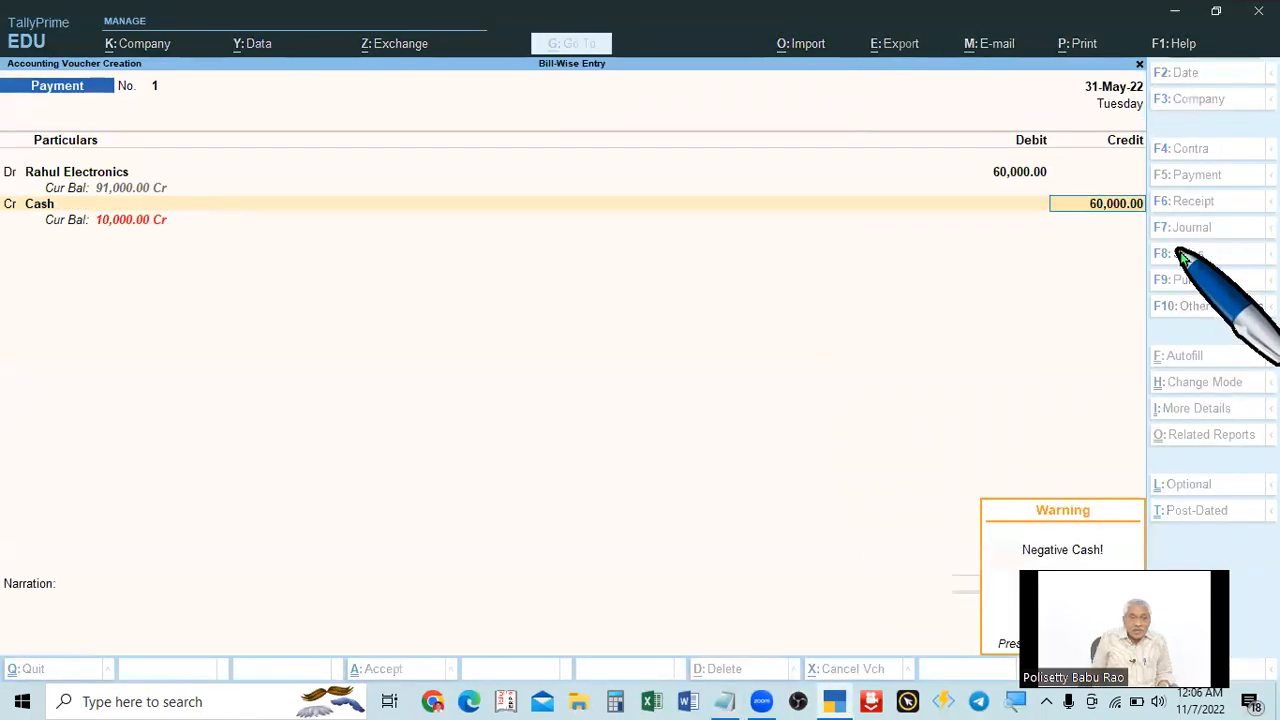
pyautogui.press('Return')
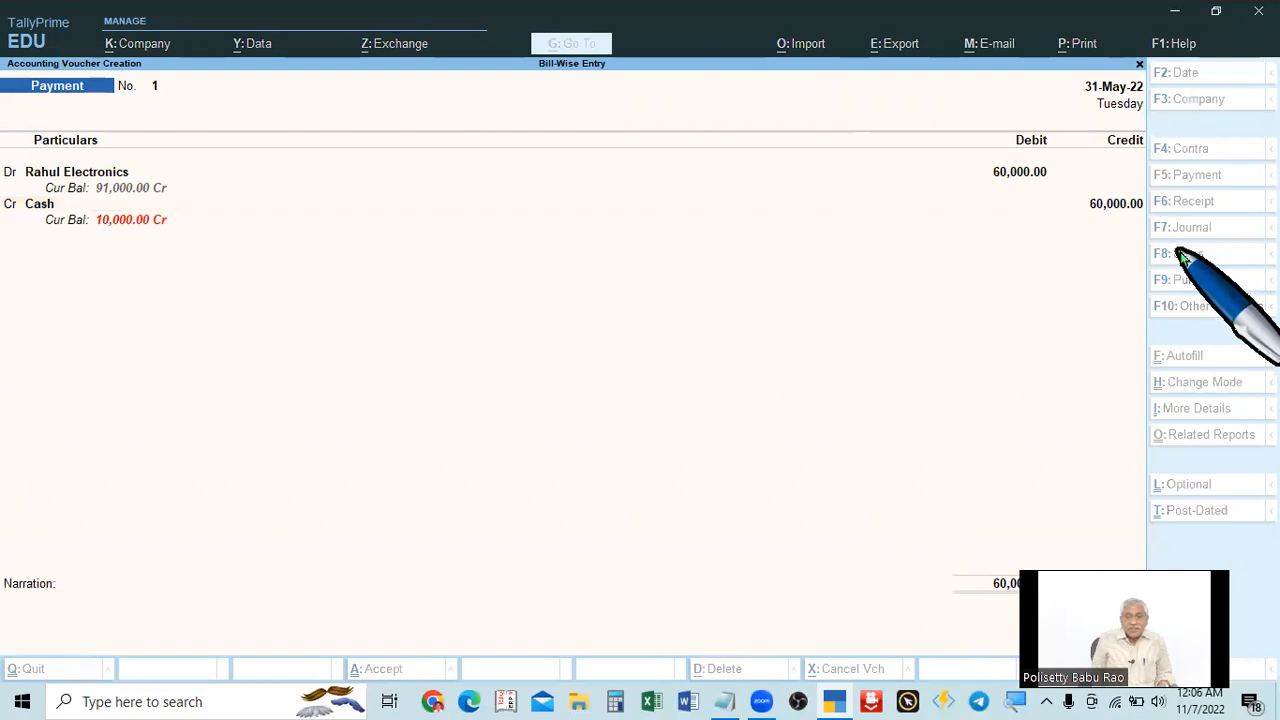
# Review transaction 3 in the Notepad problem file and start a TallyPrime receipt voucher dated 2-Jun-22.
pyautogui.hotkey('alt', 'Tab')
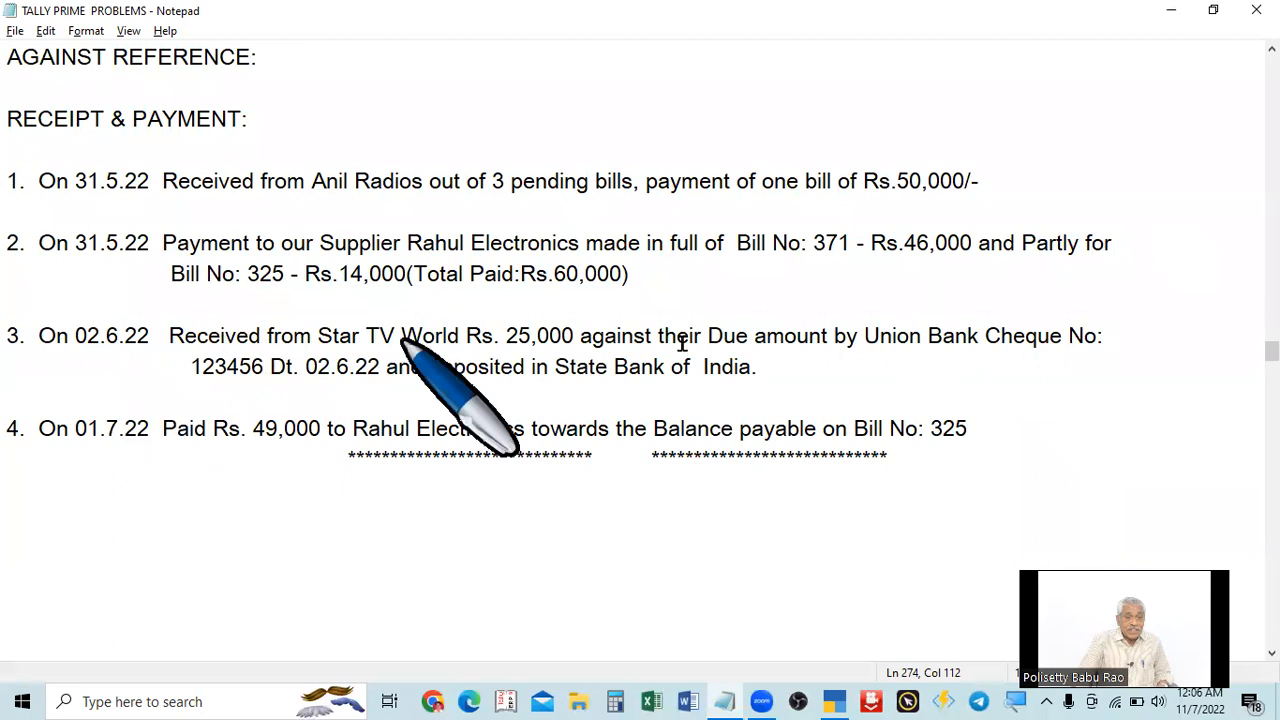
pyautogui.hotkey('alt', 'Tab')
pyautogui.press('F2')
pyautogui.write('2.6')
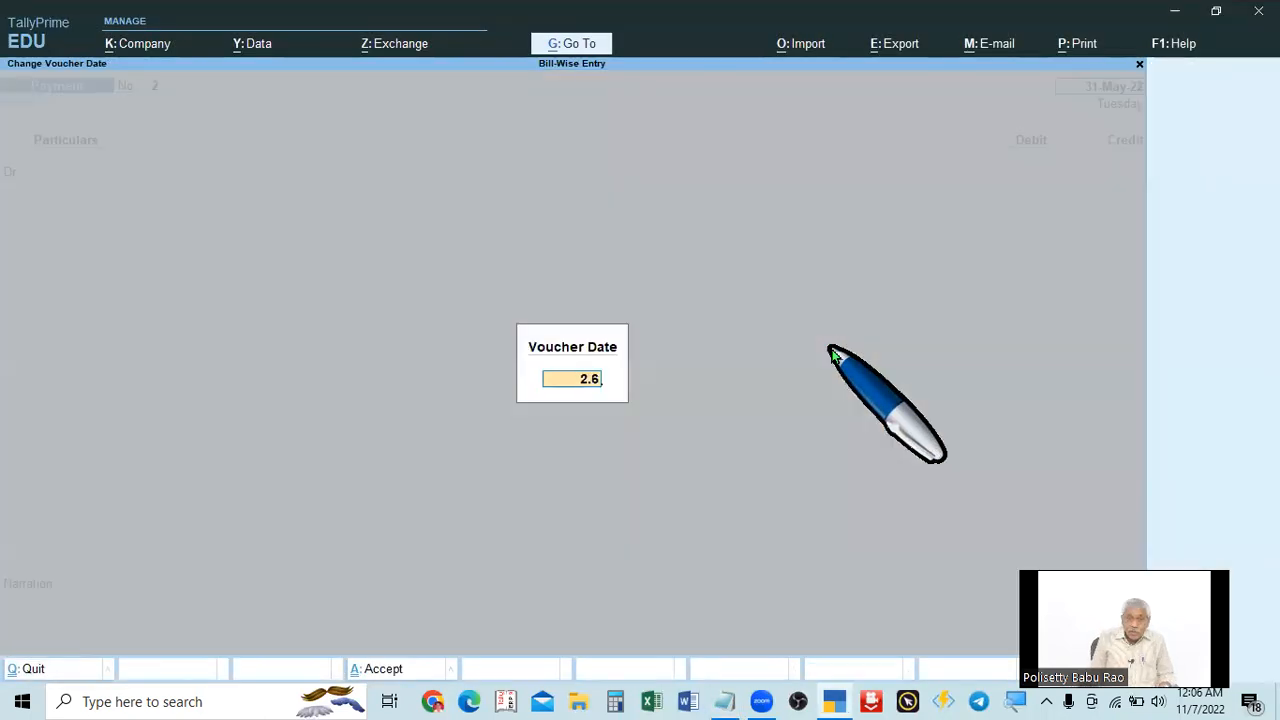
pyautogui.press('Return')
pyautogui.hotkey('alt', 'Tab')
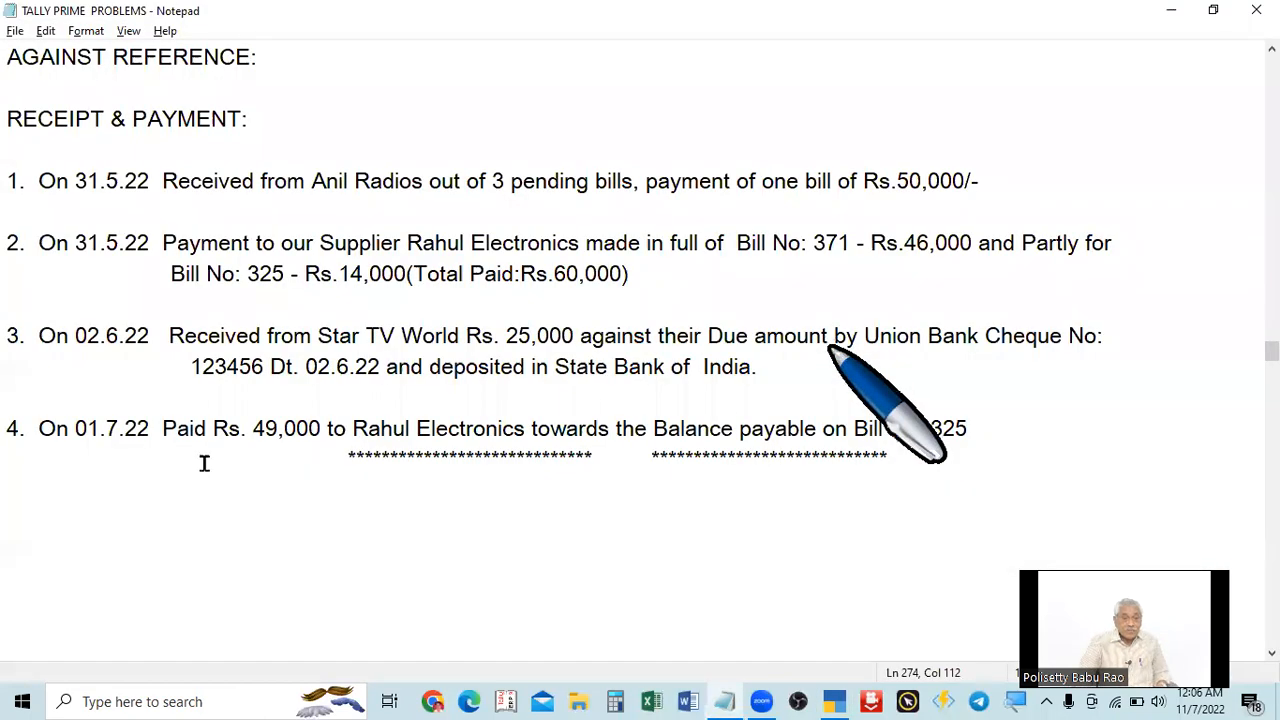
pyautogui.hotkey('alt', 'Tab')
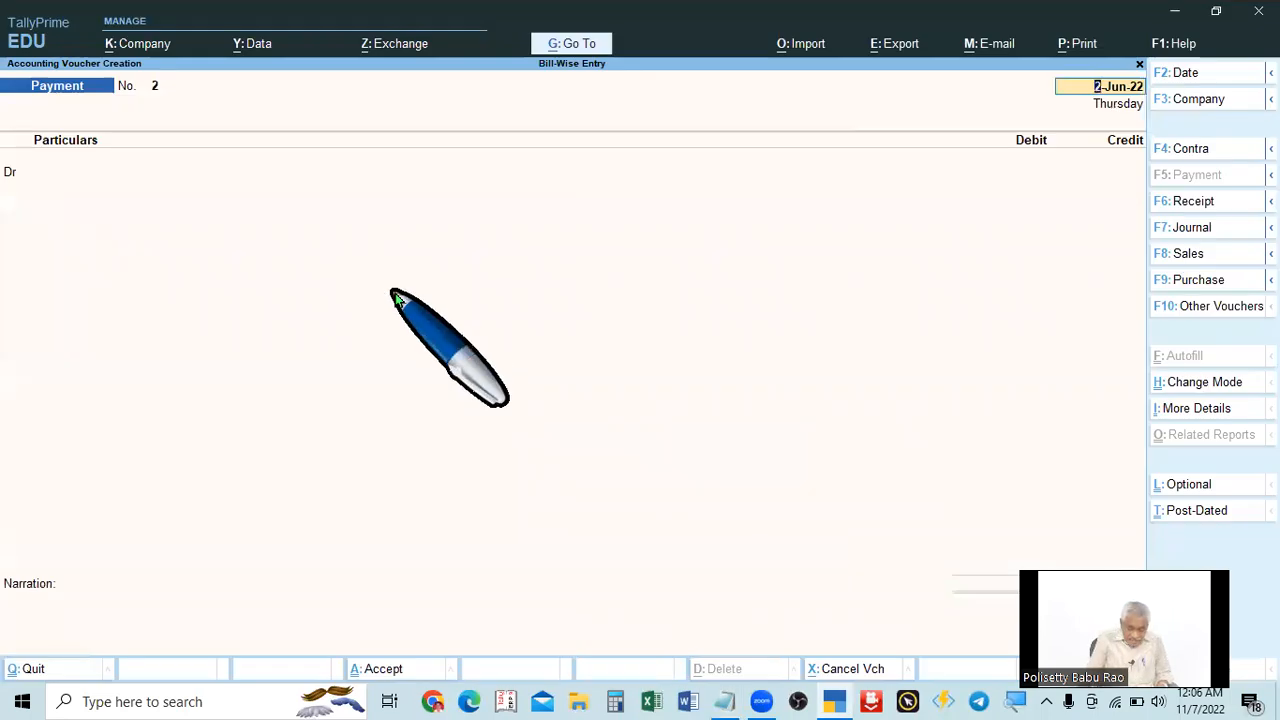
pyautogui.press('F6')
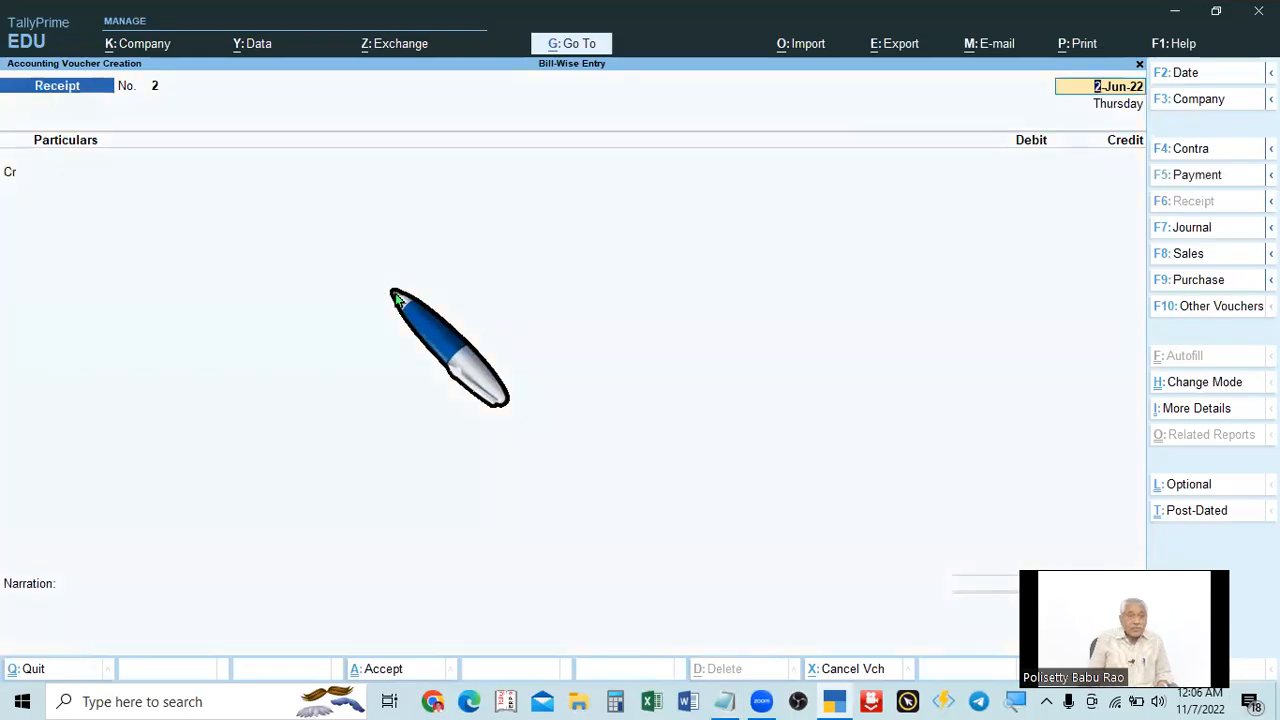
pyautogui.hotkey('alt', 'Tab')
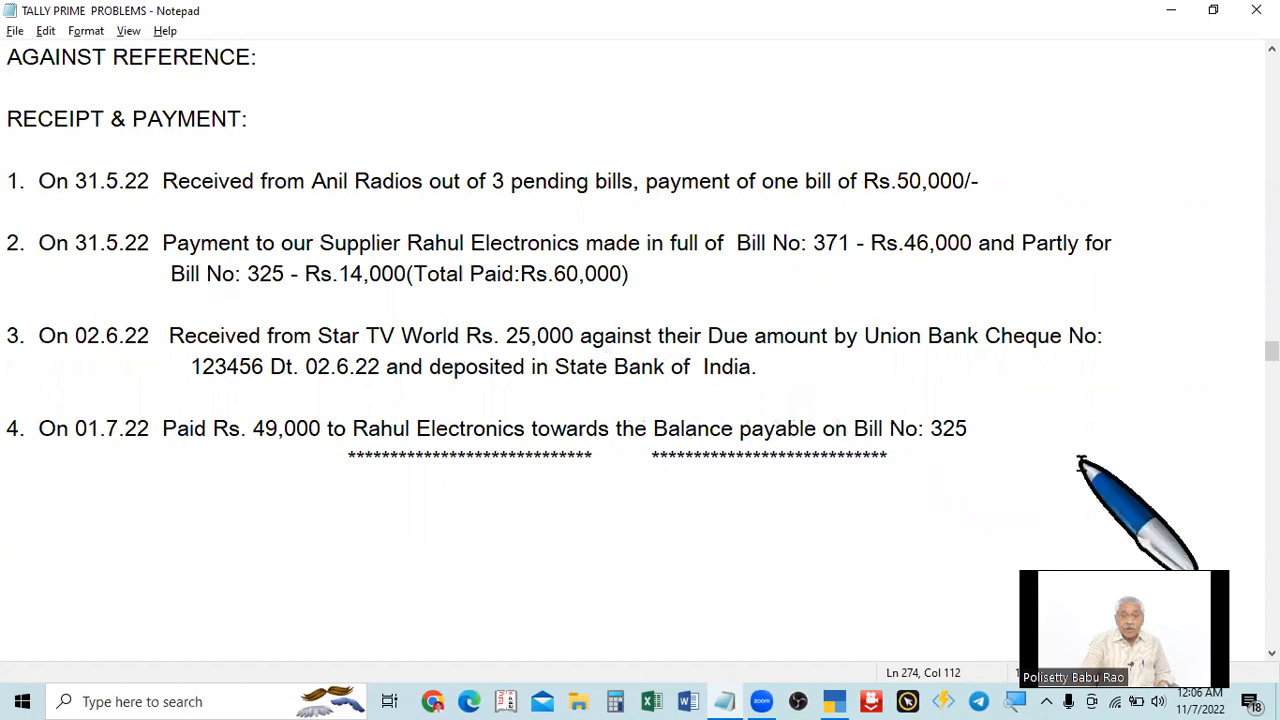
pyautogui.hotkey('alt', 'Tab')
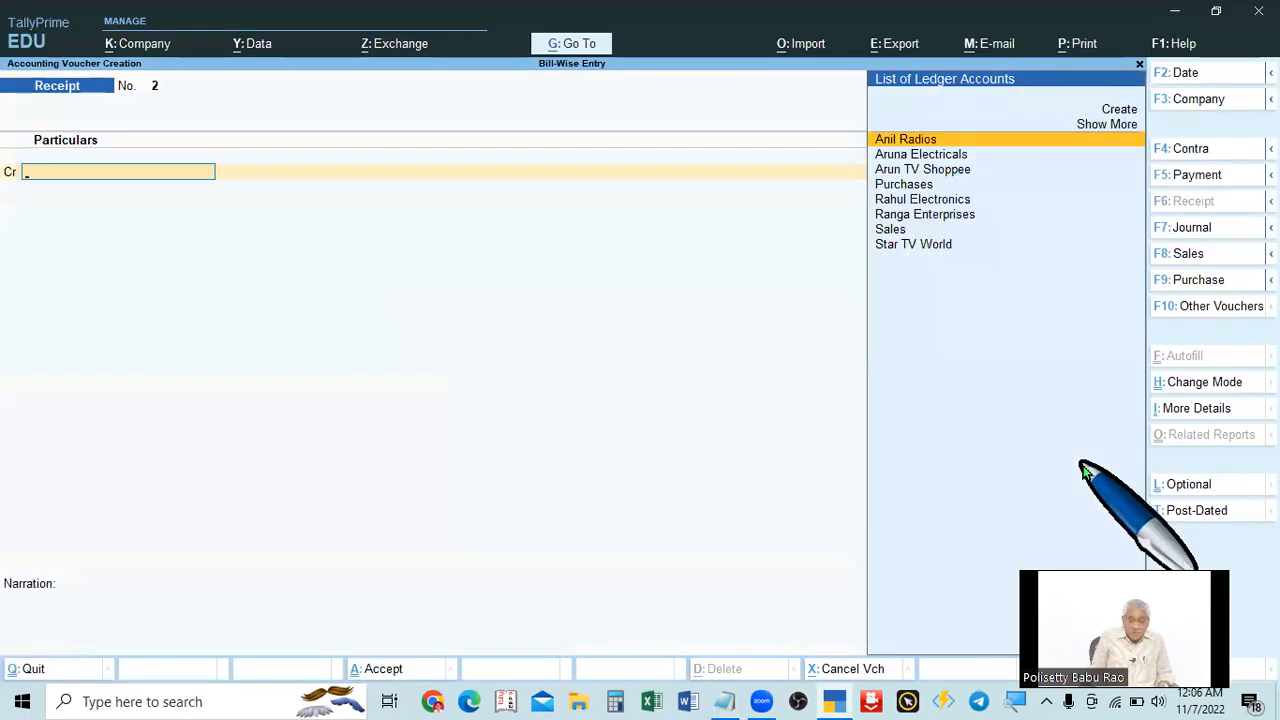
# Check transaction 3 in the Notepad problem file and credit Star TV World in the TallyPrime receipt voucher.
pyautogui.hotkey('alt', 'Tab')
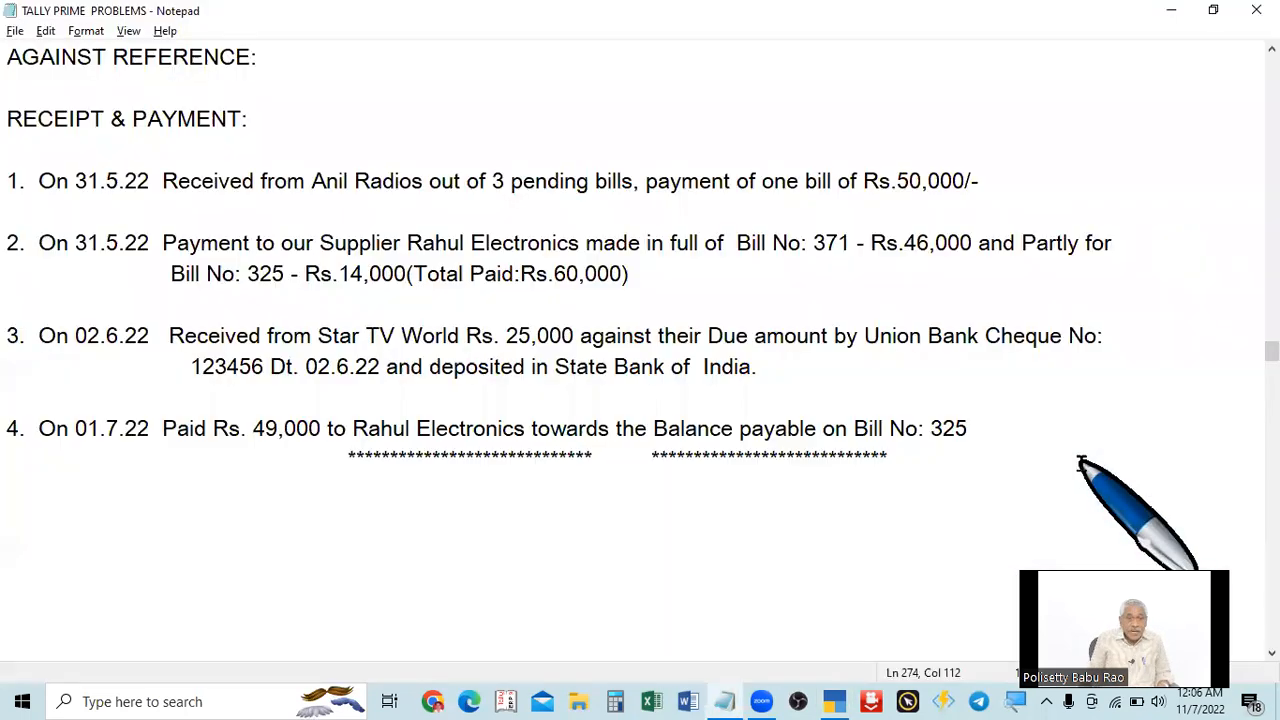
pyautogui.hotkey('alt', 'Tab')
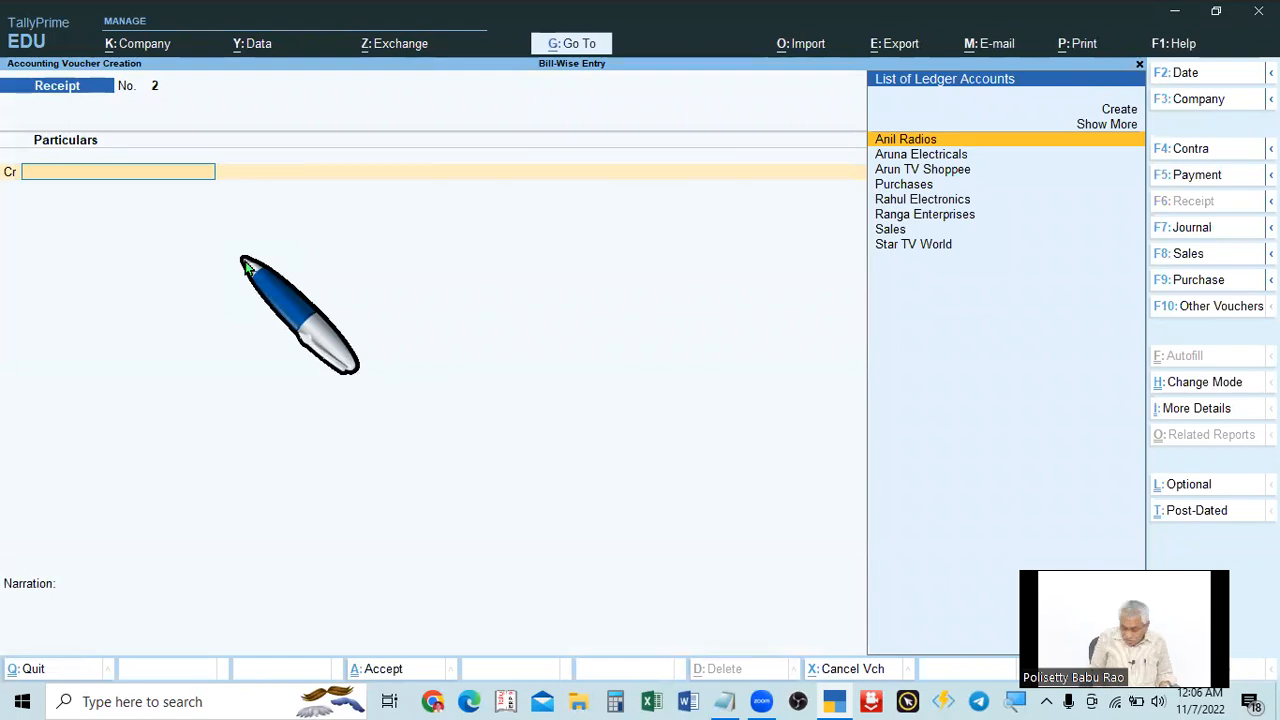
pyautogui.press('Down')
pyautogui.press('Down')
pyautogui.press('Down')
pyautogui.press('Down')
pyautogui.press('Down')
pyautogui.press('Down')
pyautogui.press('Down')
pyautogui.press('Return')
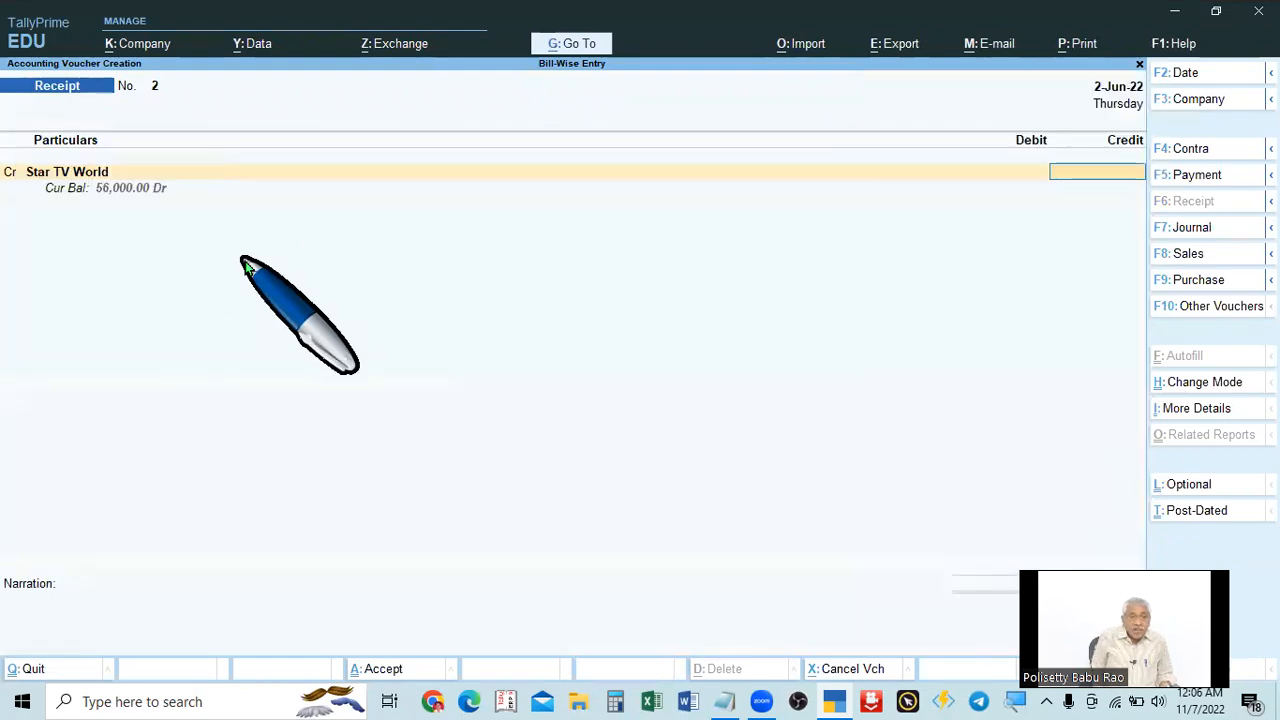
# Enter Star TV World's credit amount of 25,000 from the problem file and choose Agst Ref as the bill adjustment method.
pyautogui.hotkey('alt', 'Tab')
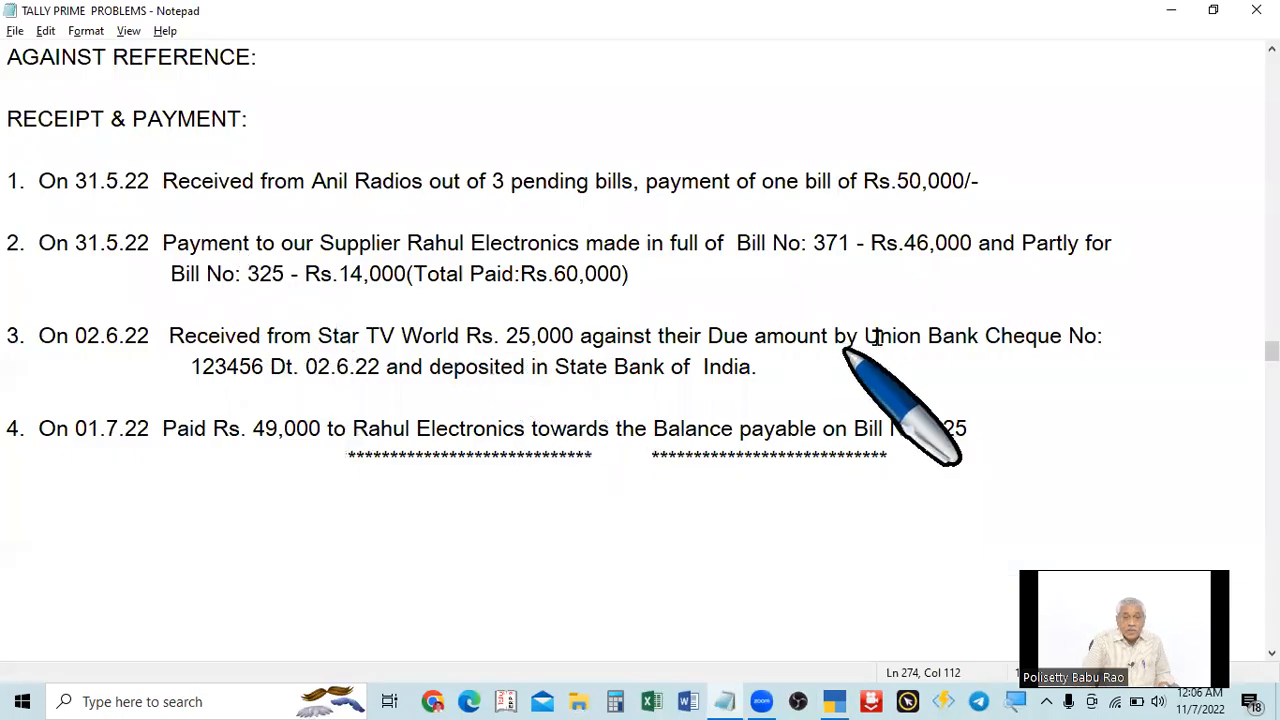
pyautogui.hotkey('alt', 'Tab')
pyautogui.write('25000')
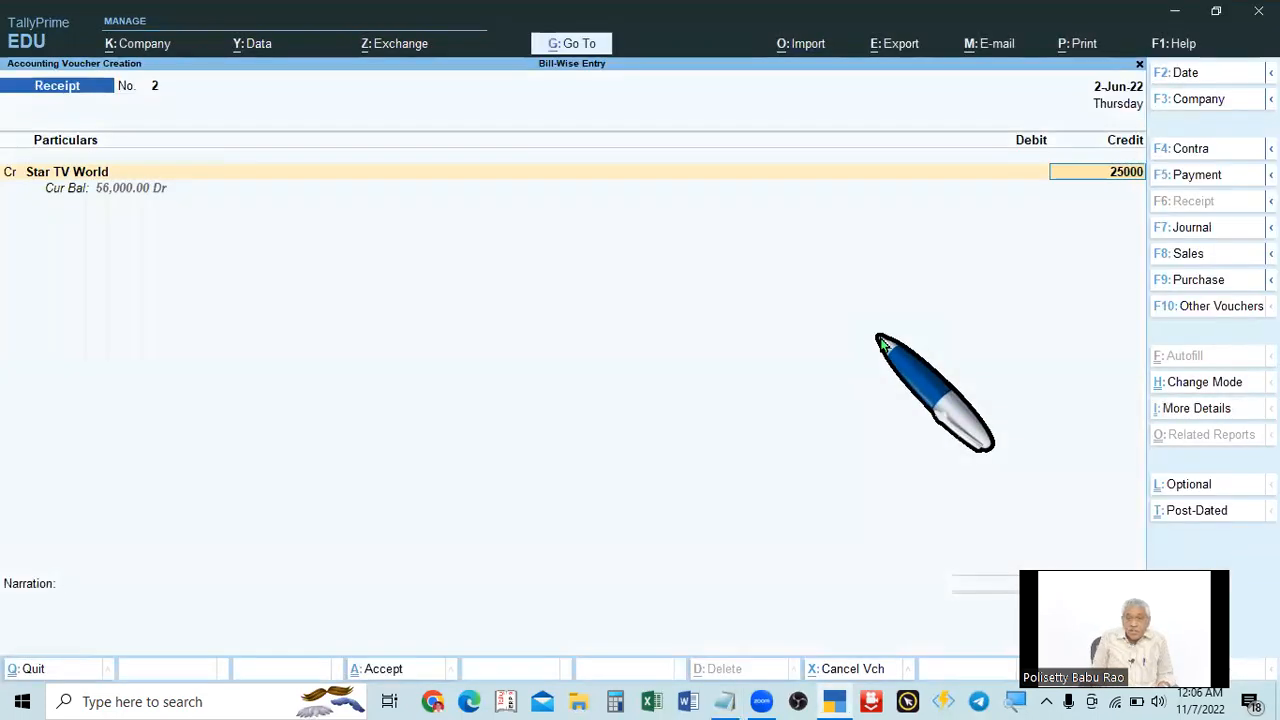
pyautogui.press('Return')
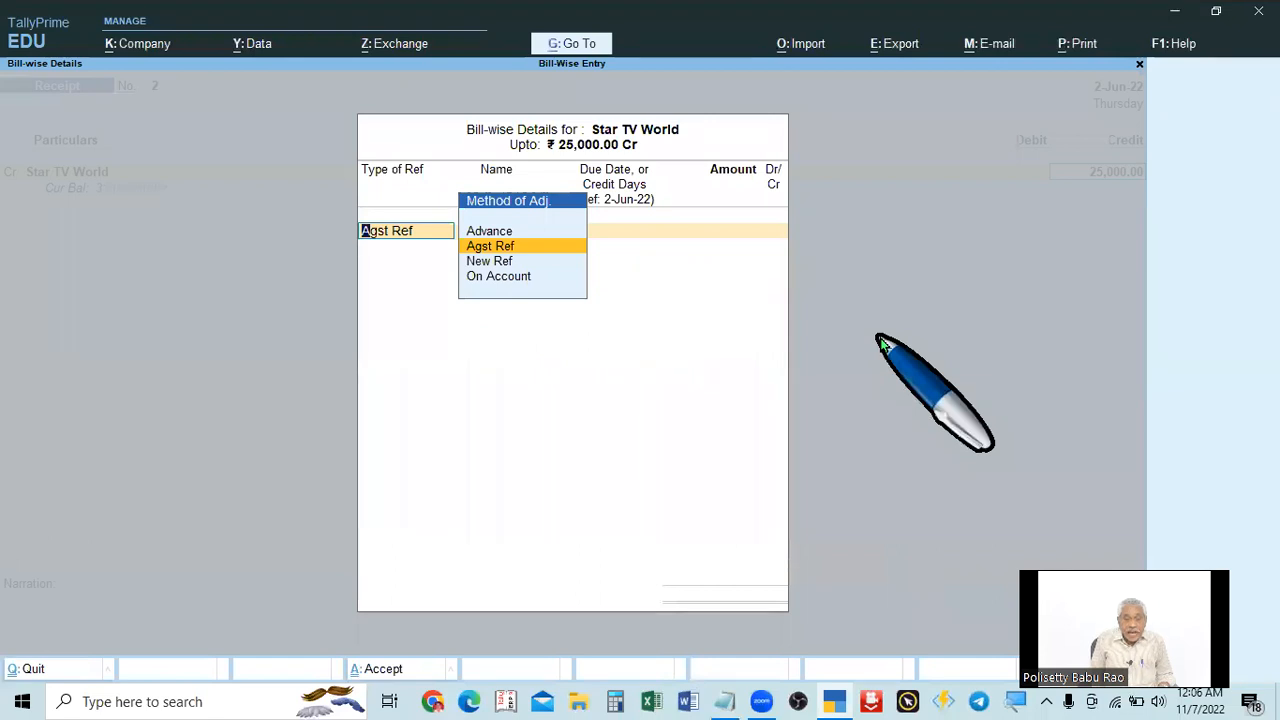
pyautogui.press('Return')
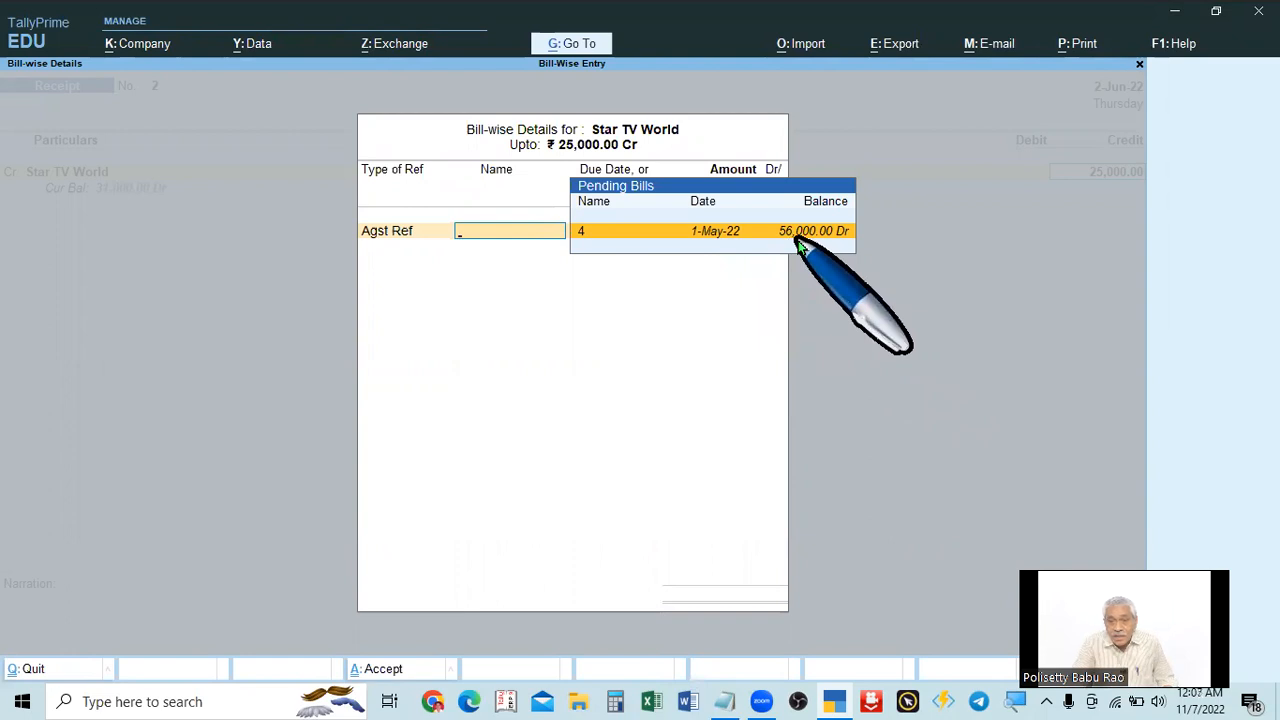
# Compare Star TV World's pending bill 4 in TallyPrime with its receipt and sales entries in the Notepad problem file.
pyautogui.hotkey('alt', 'Tab')
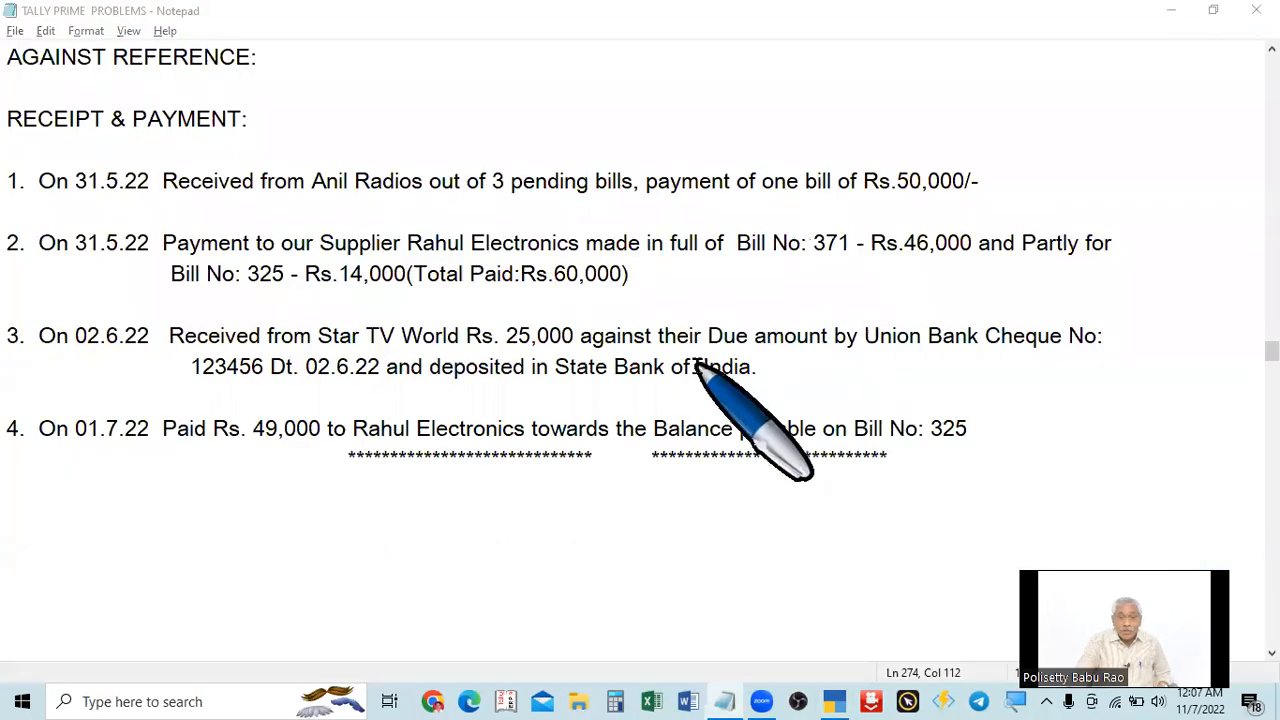
pyautogui.hotkey('alt', 'Tab')
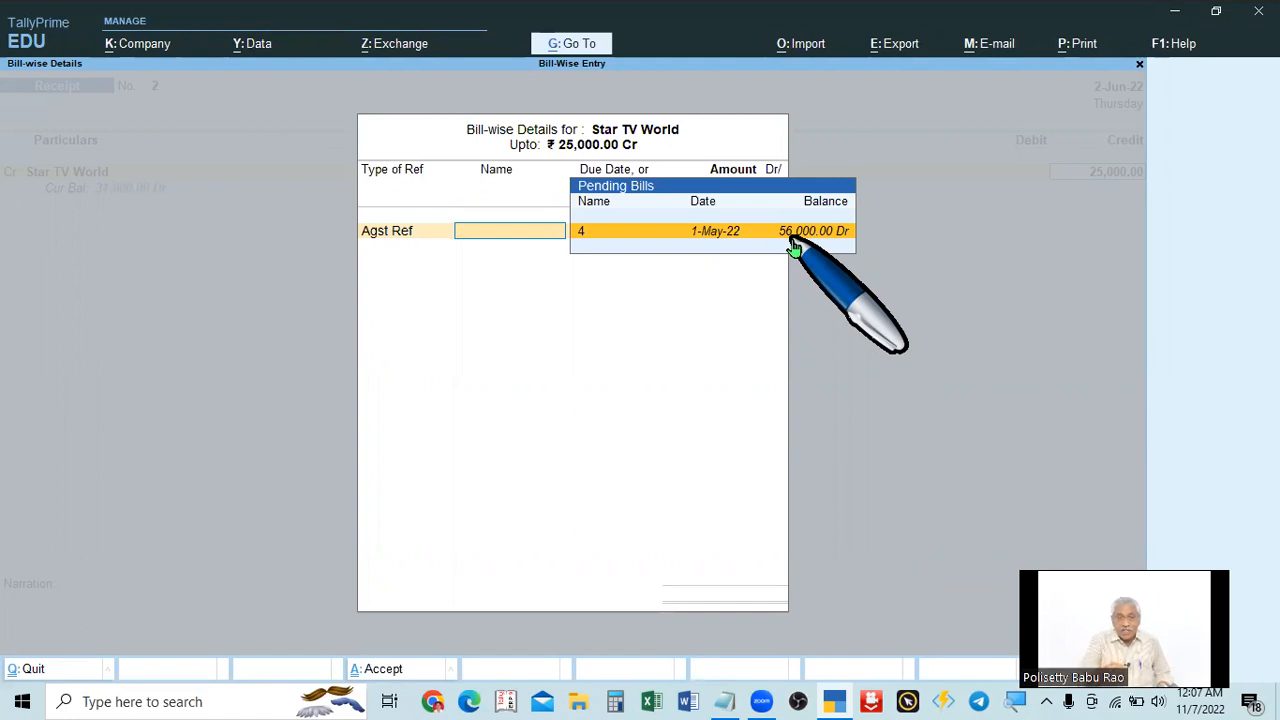
pyautogui.hotkey('alt', 'Tab')
pyautogui.scroll(10, 792, 248)
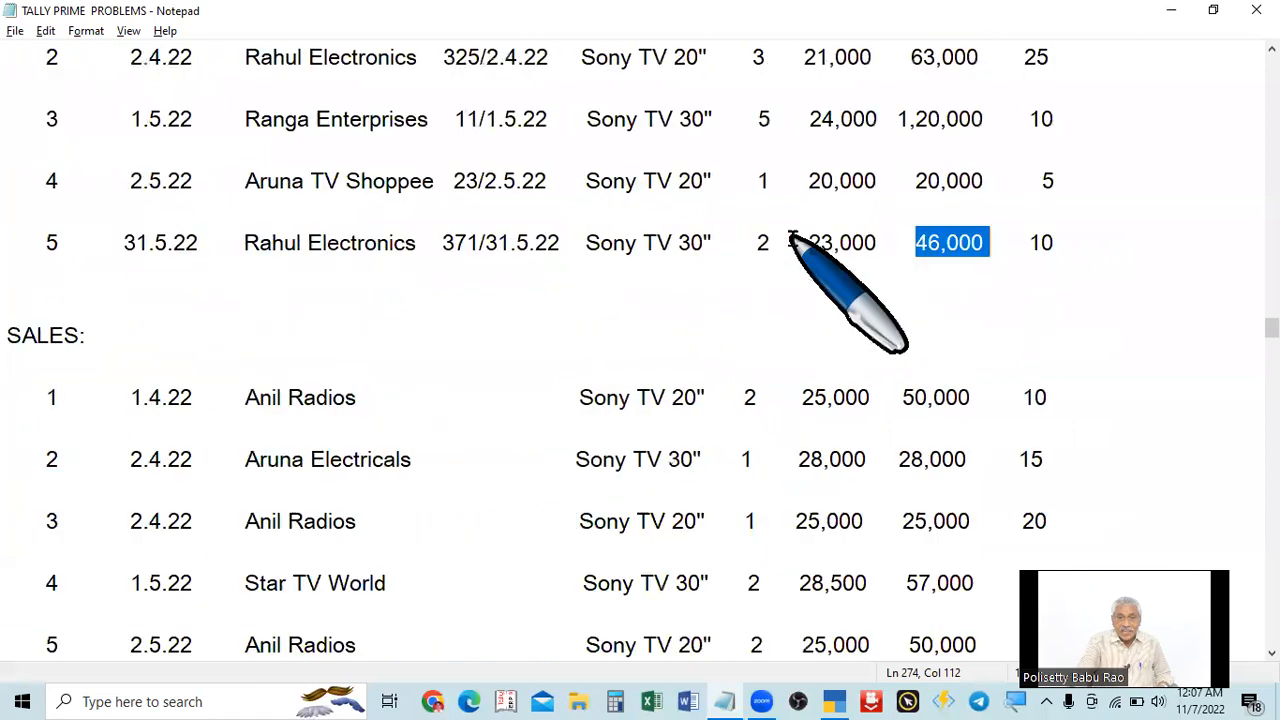
pyautogui.scroll(-1, 792, 238)
pyautogui.scroll(2, 792, 238)
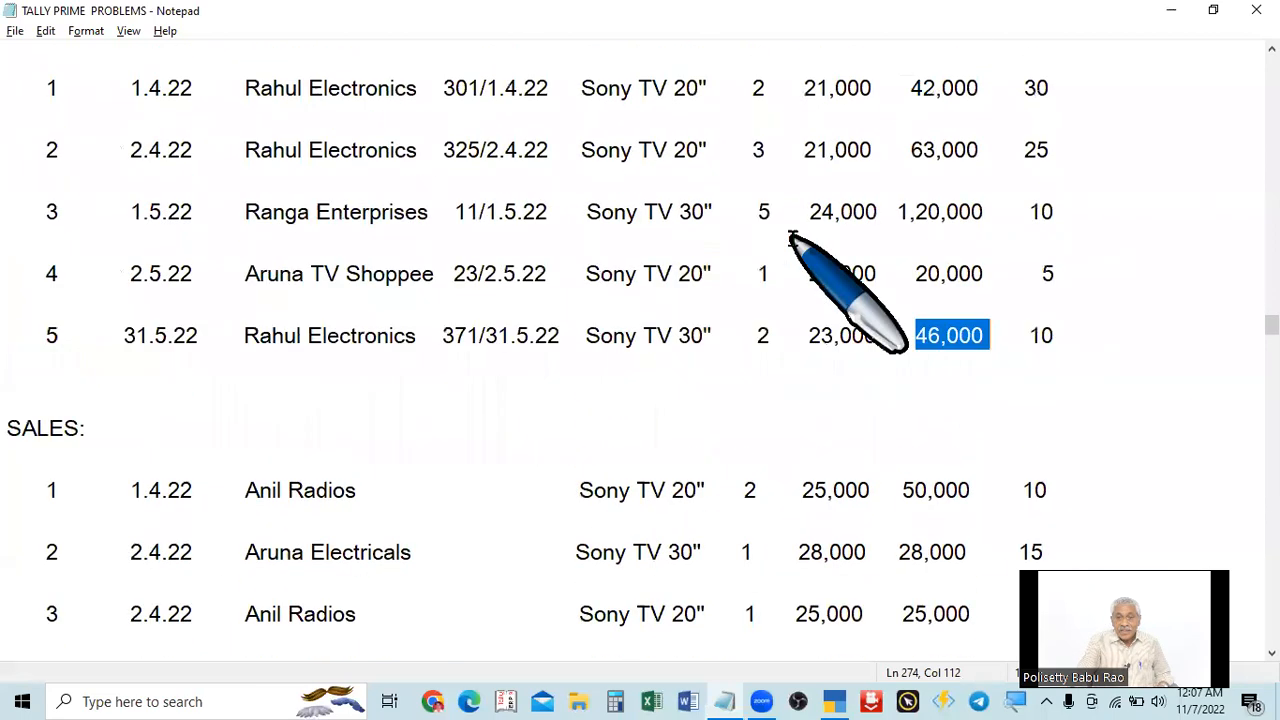
pyautogui.scroll(-3, 790, 237)
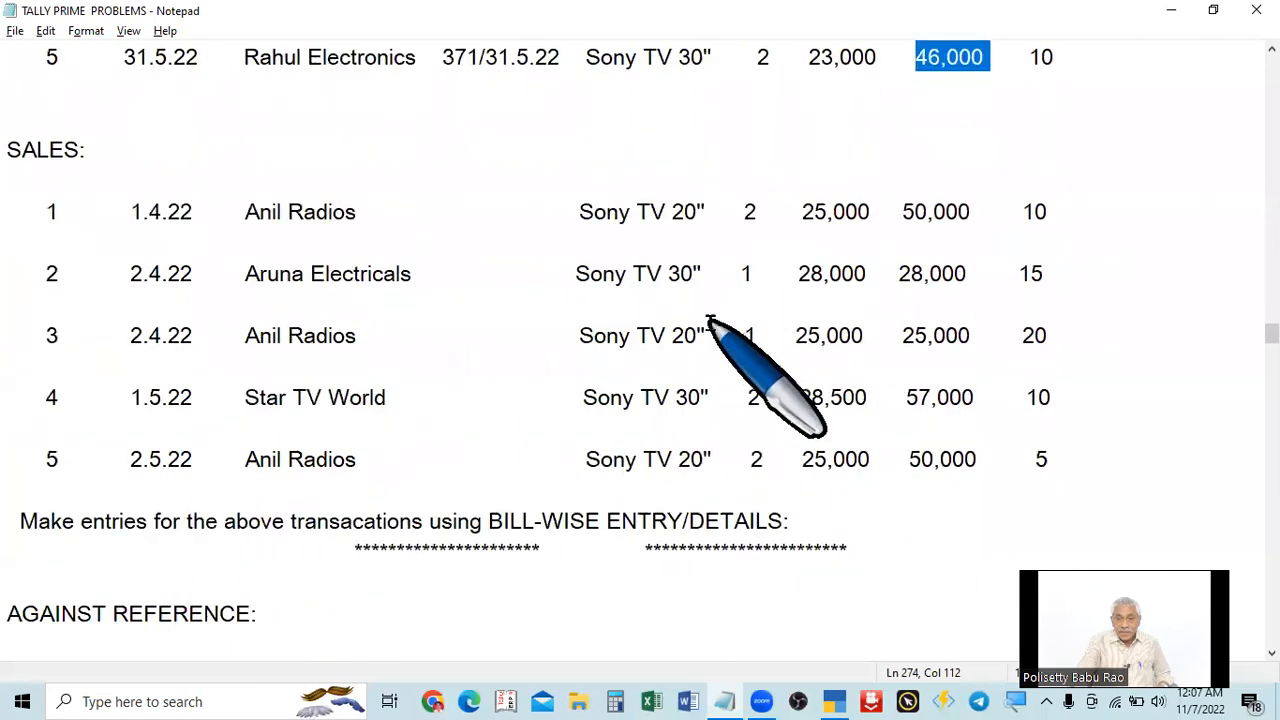
pyautogui.hotkey('alt', 'Tab')
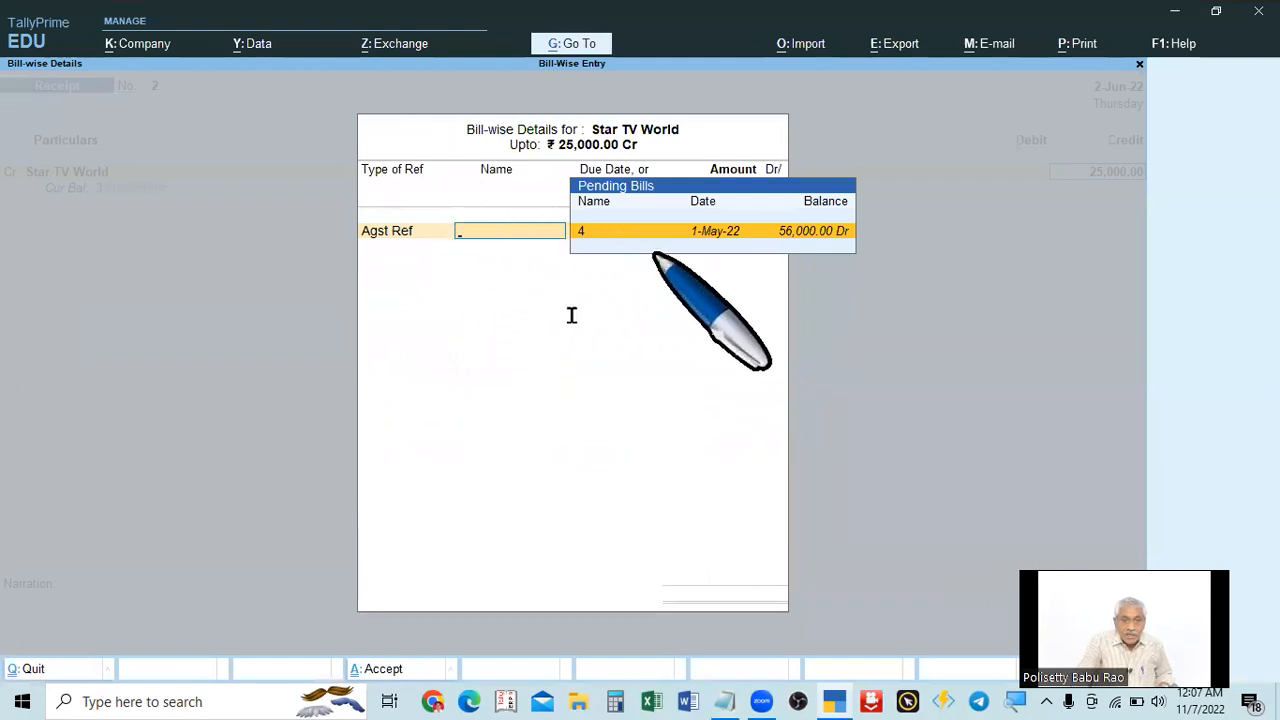
pyautogui.hotkey('alt', 'Tab')
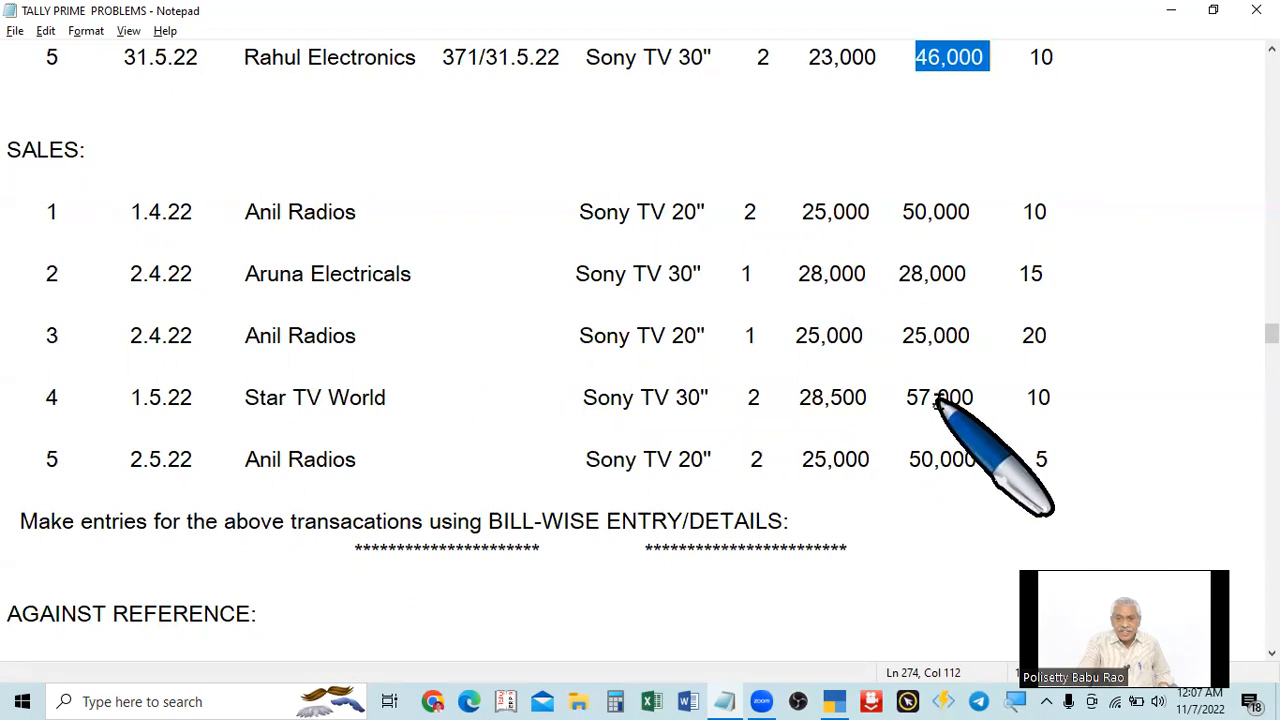
pyautogui.scroll(-1, 940, 400)
pyautogui.hotkey('alt', 'Tab')
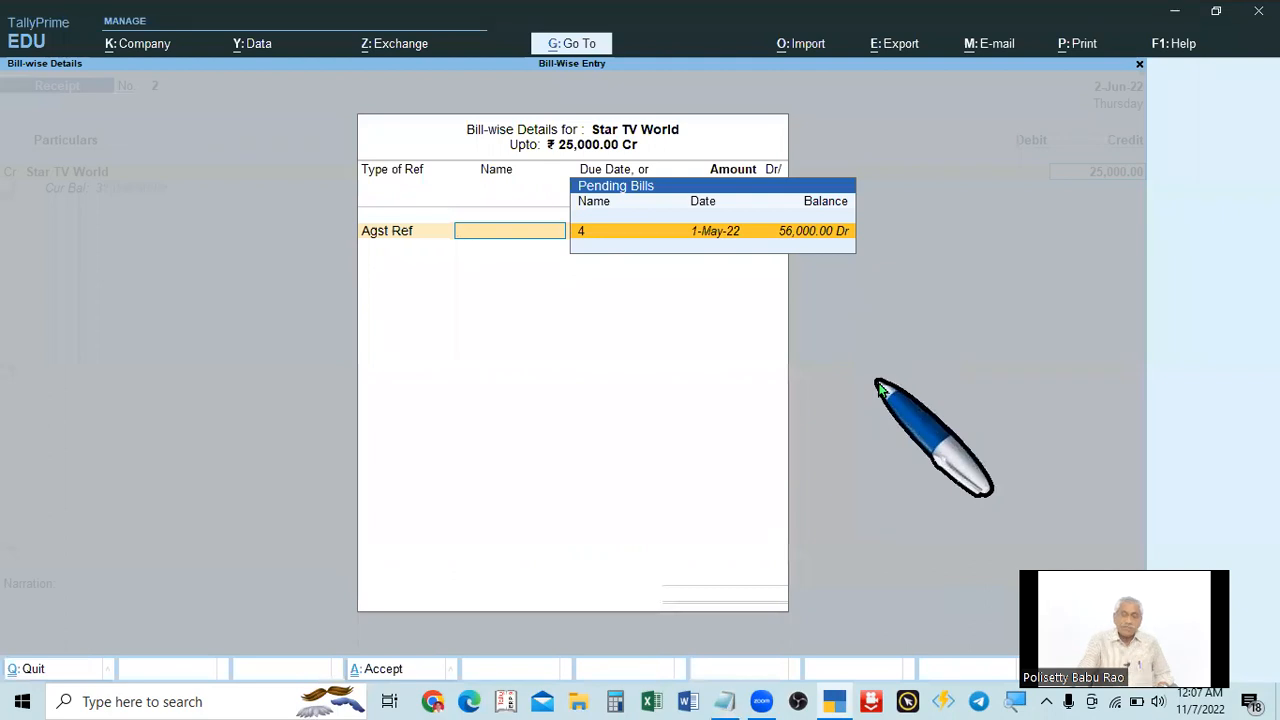
# Correct Star TV World's sales row in the Notepad file to a rate of 28,000 and an amount of 56,000, and save the file.
pyautogui.hotkey('alt', 'Tab')
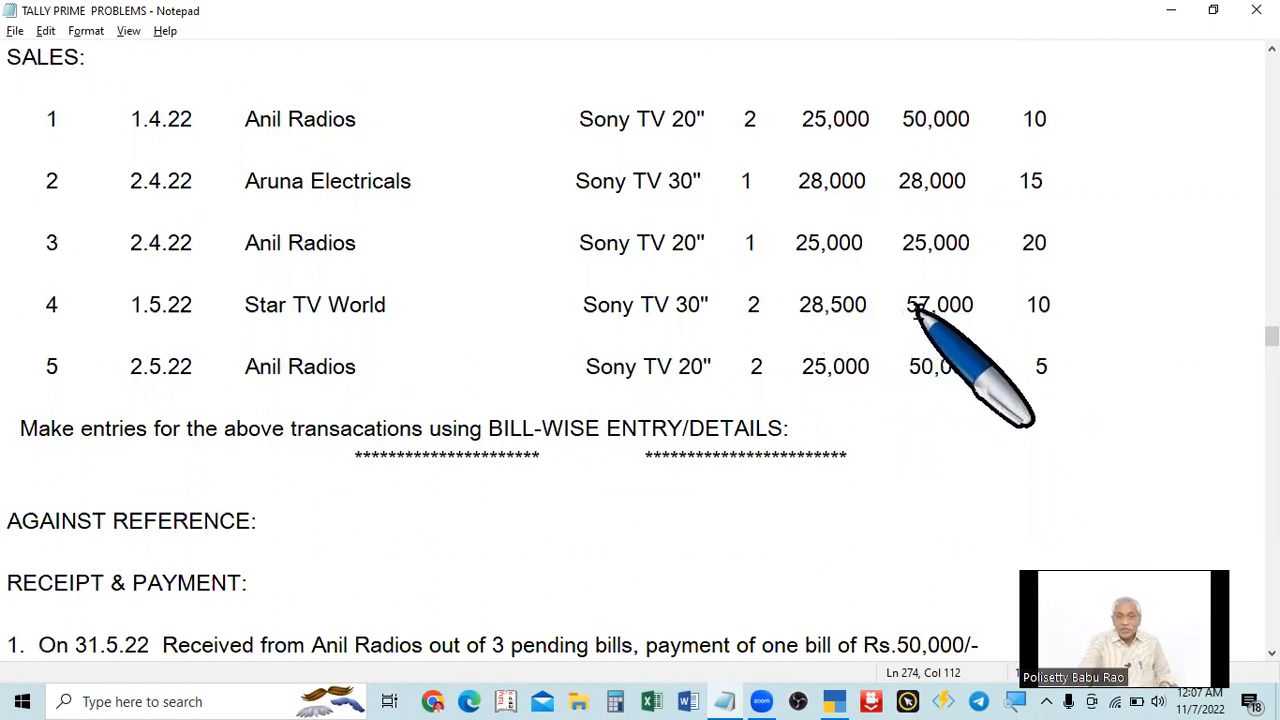
pyautogui.click(864, 306)
pyautogui.press('BackSpace')
pyautogui.press('BackSpace')
pyautogui.press('BackSpace')
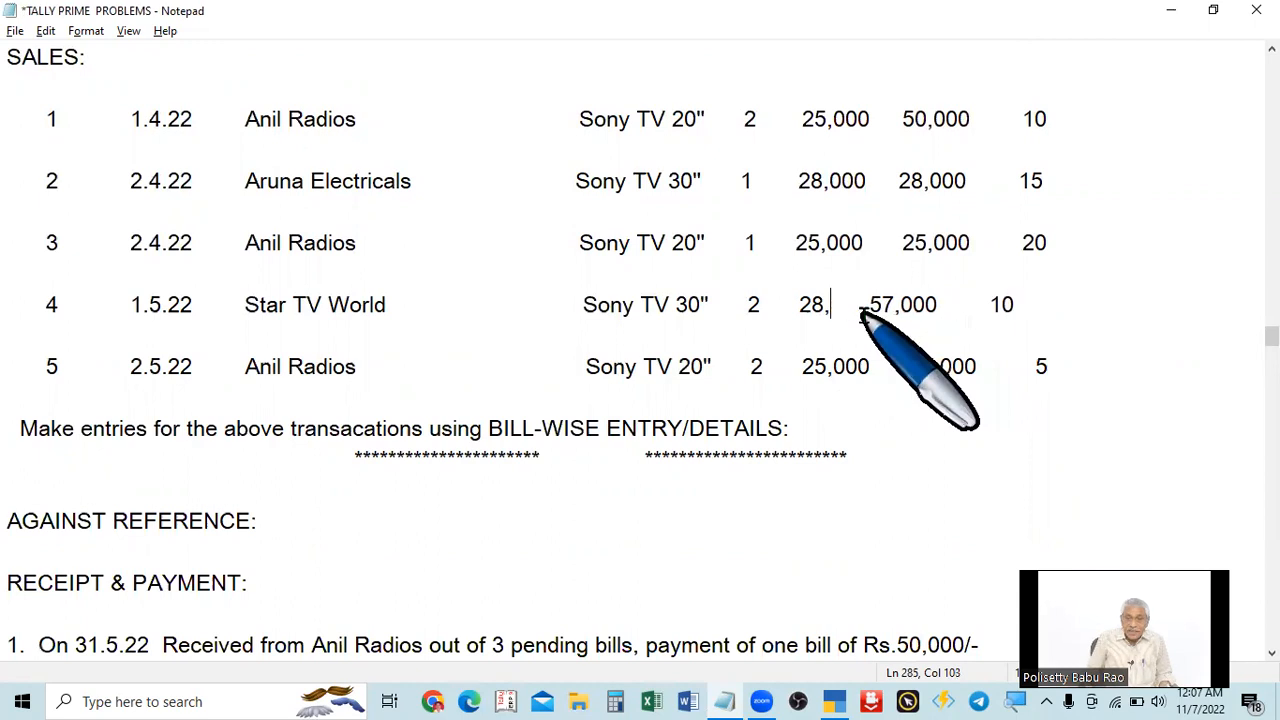
pyautogui.write('000')
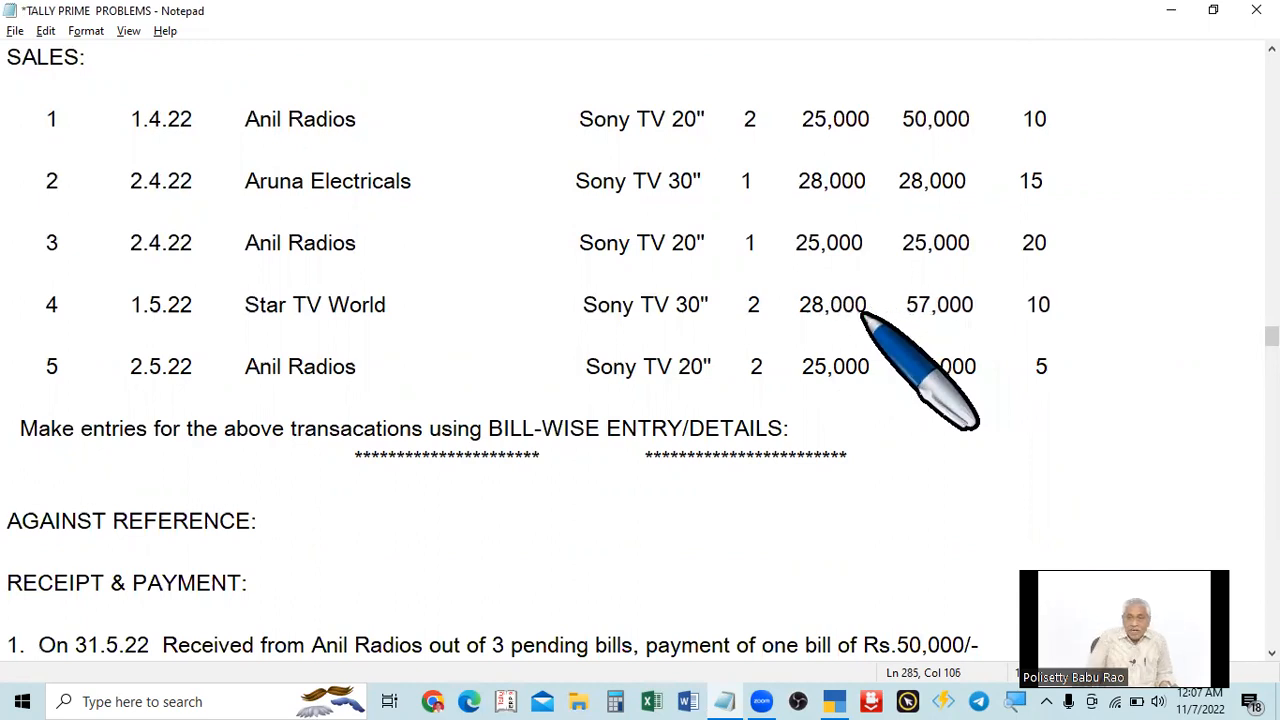
pyautogui.click(931, 304)
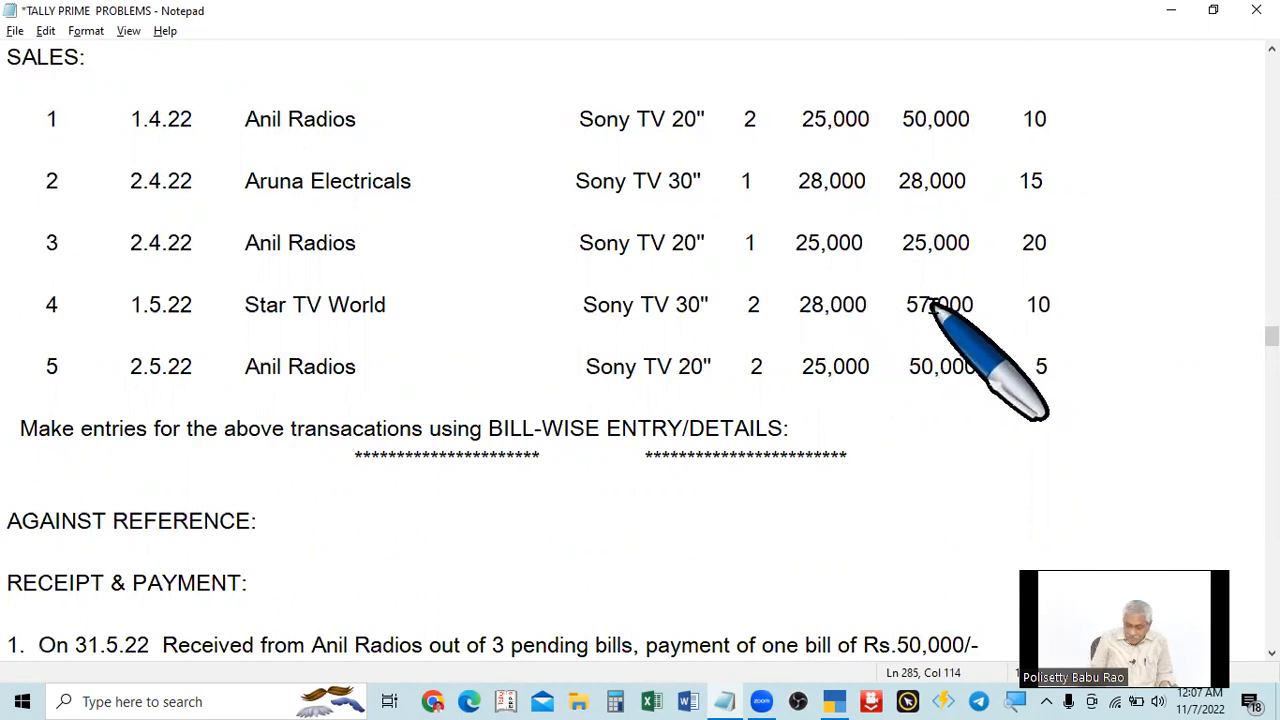
pyautogui.write('6')
pyautogui.press('BackSpace')
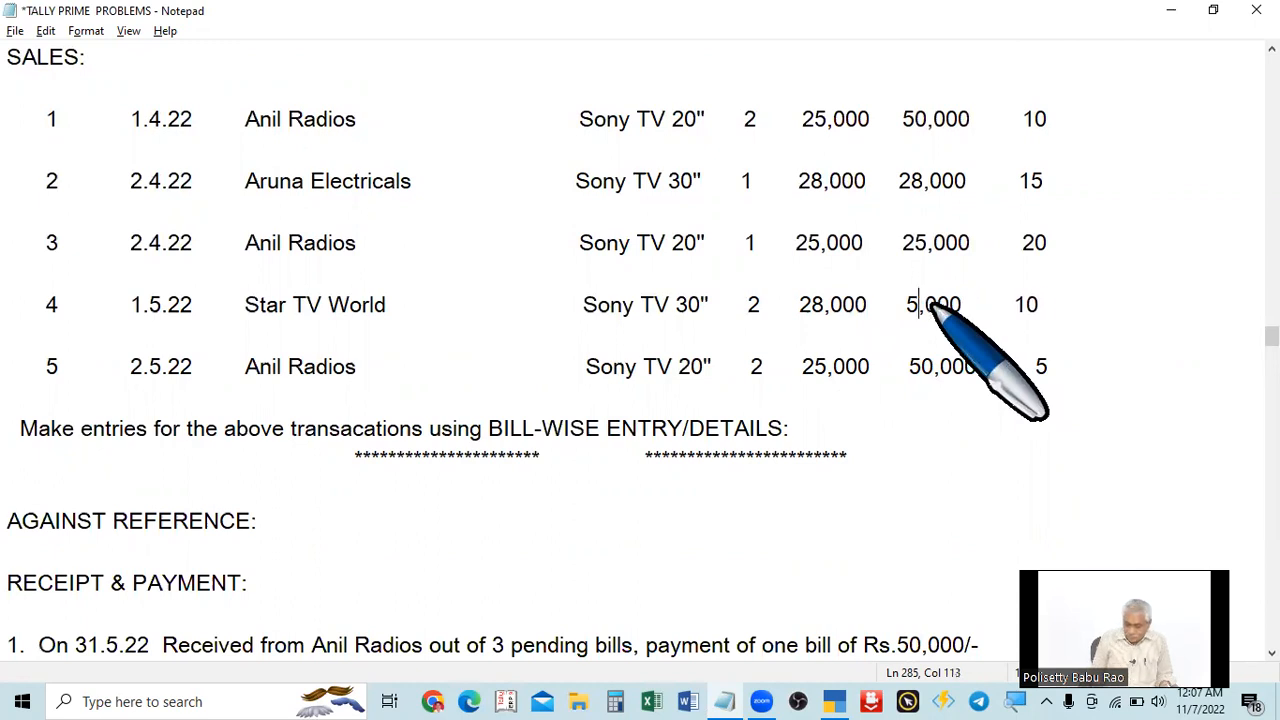
pyautogui.hotkey('ctrl', 's')
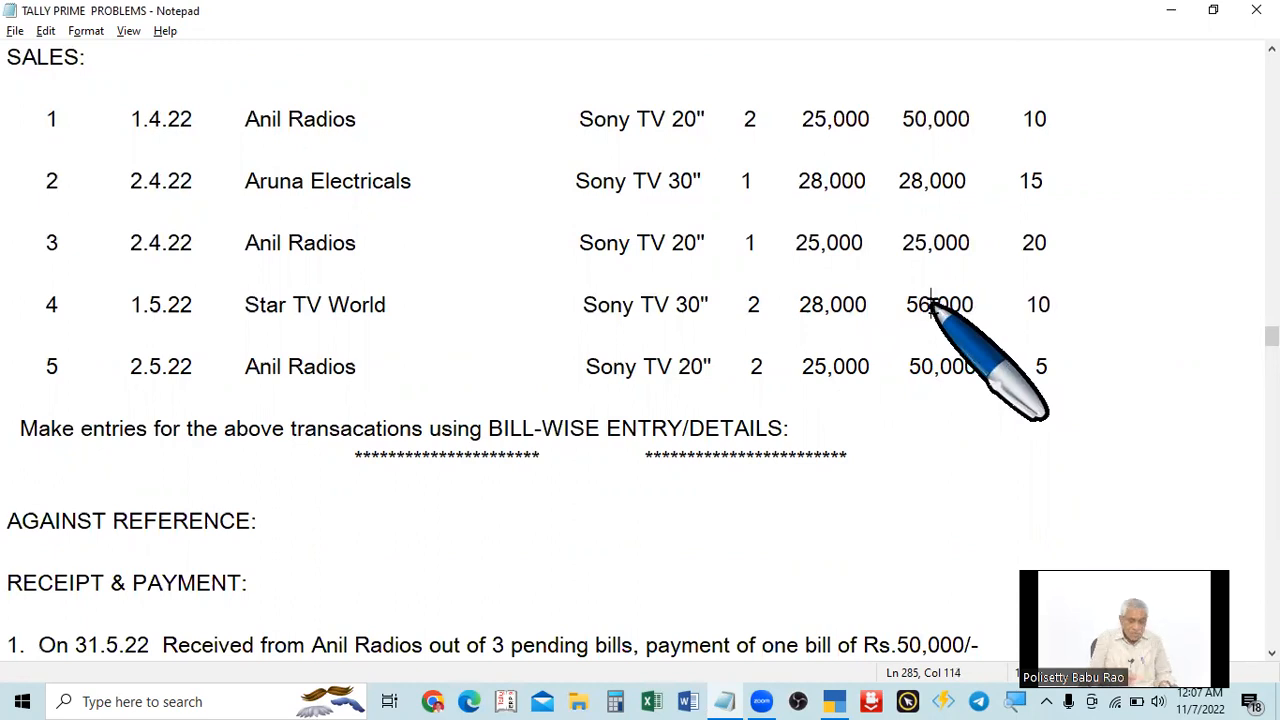
# Allocate the full 25,000 to Star TV World's pending bill 4 in TallyPrime and complete its bill-wise details.
pyautogui.hotkey('alt', 'Tab')
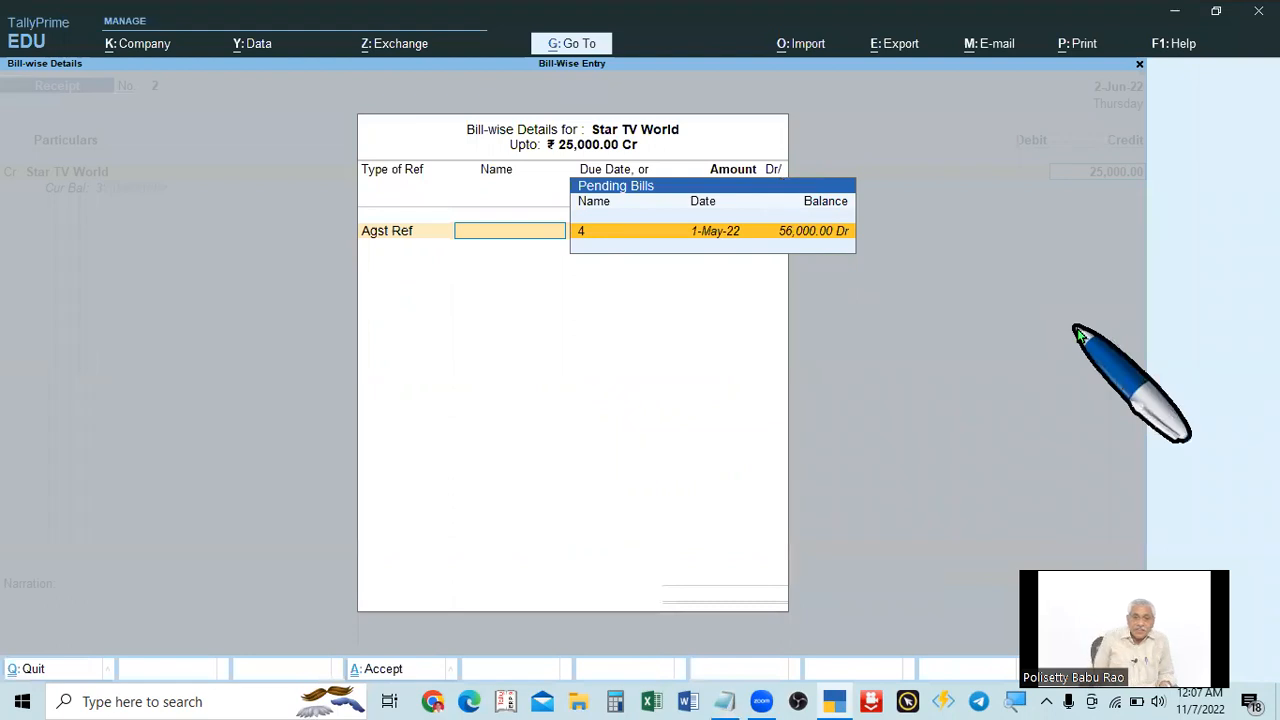
pyautogui.press('Return')
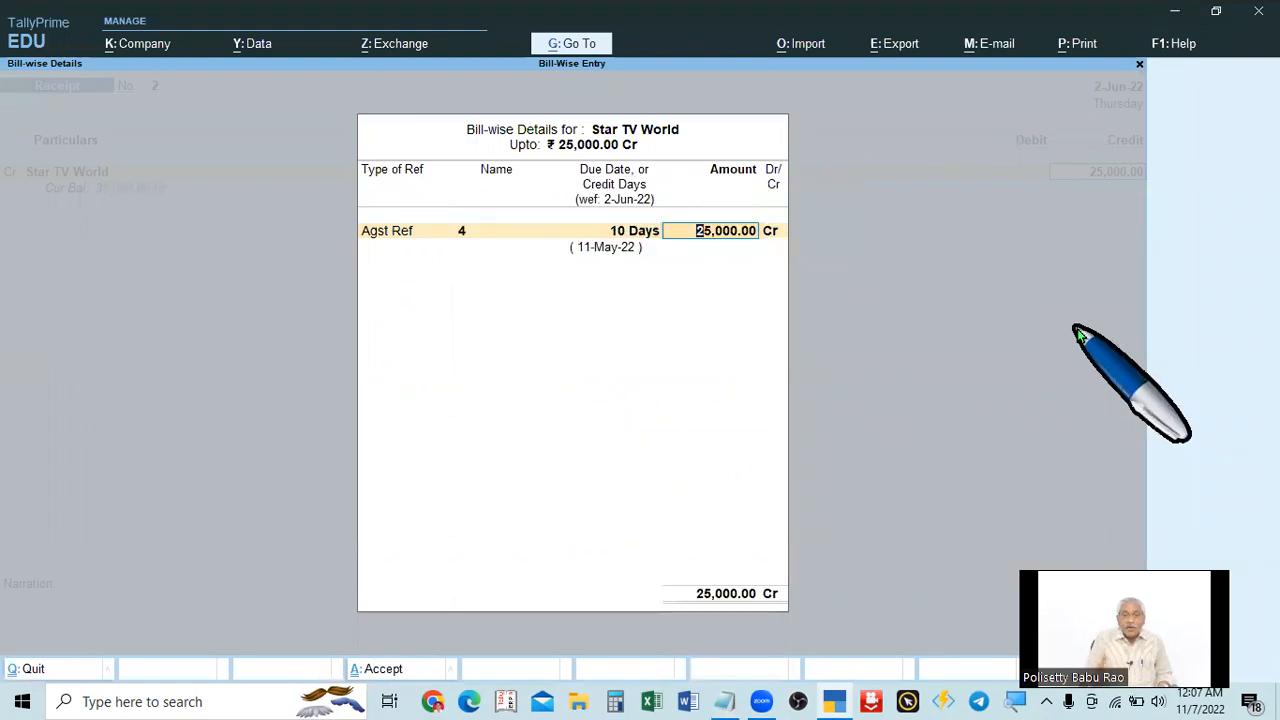
pyautogui.hotkey('alt', 'Tab')
pyautogui.hotkey('alt', 'Tab')
pyautogui.press('Return')
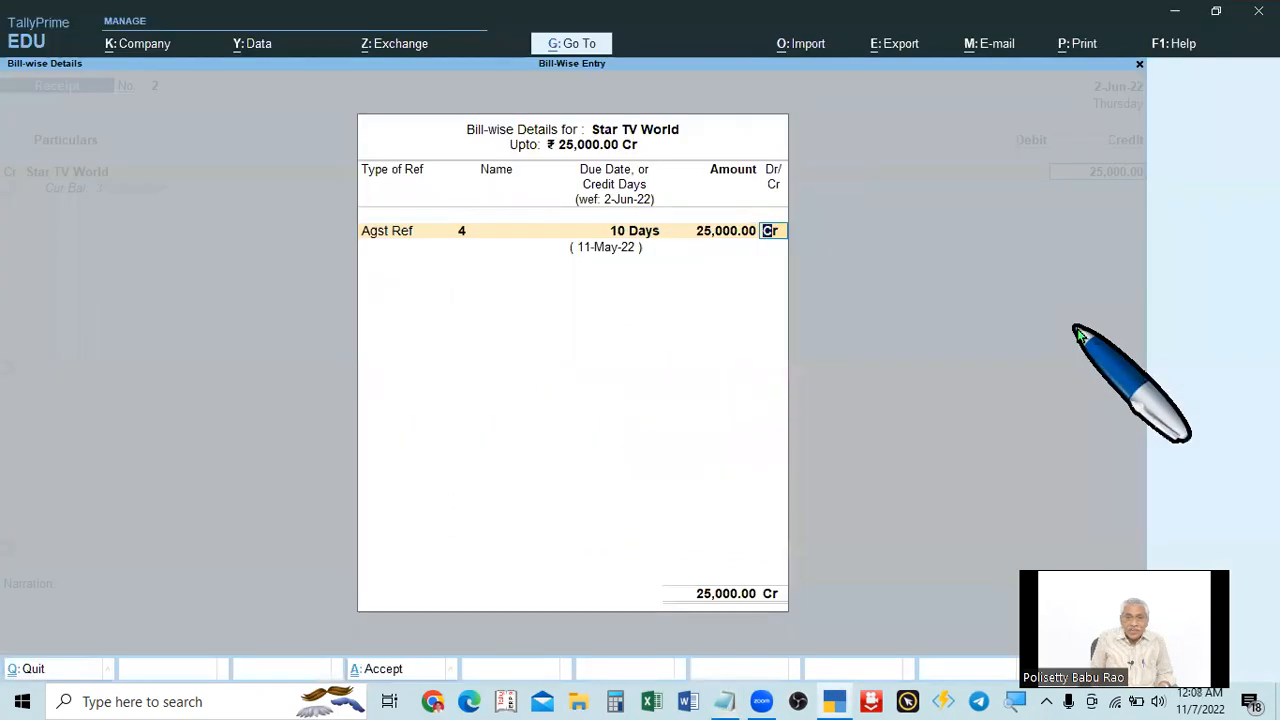
pyautogui.press('Return')
pyautogui.press('Return')
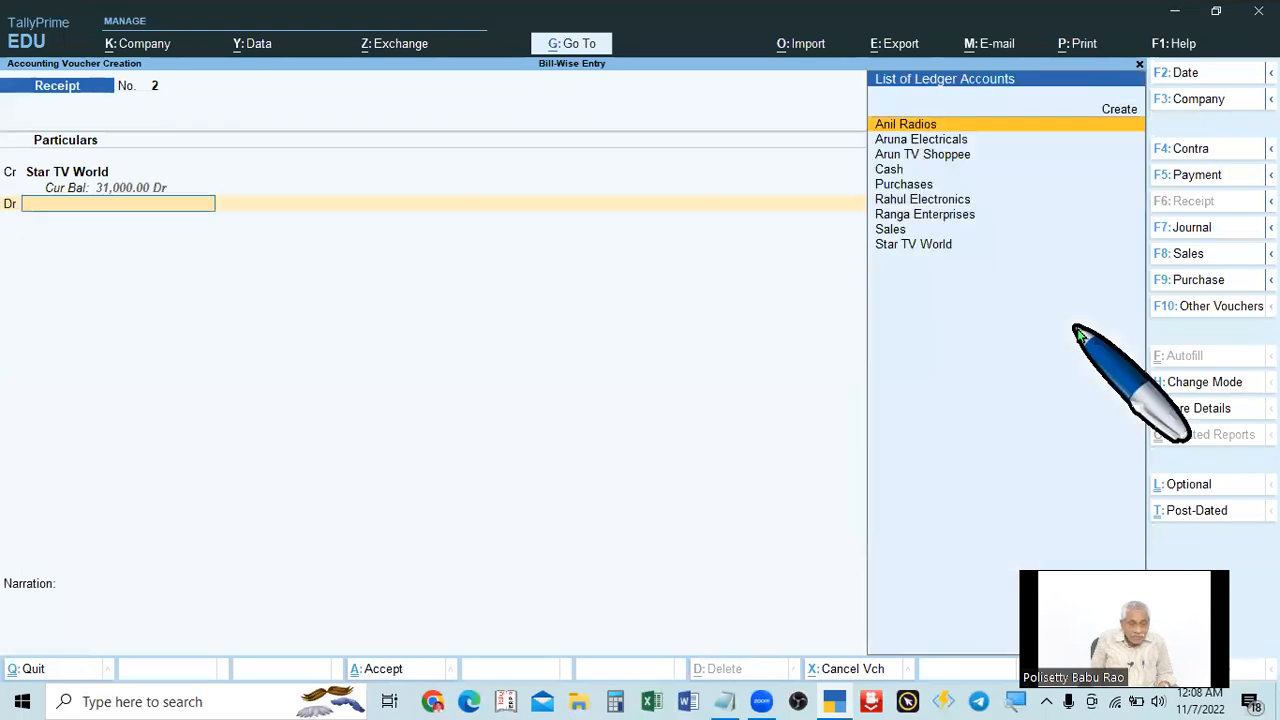
# Check the deposit bank in the problem file and start a new ledger named State Bank of India from the voucher's debit line.
pyautogui.press('Down')
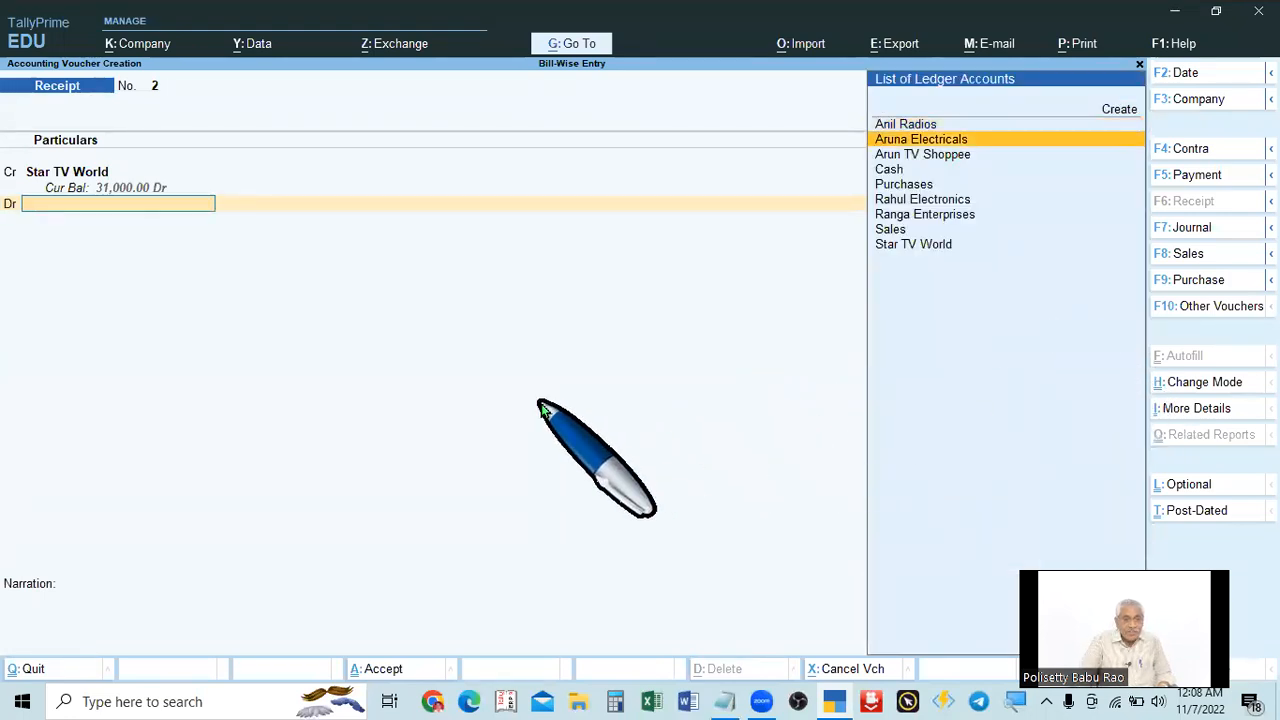
pyautogui.hotkey('alt', 'Tab')
pyautogui.scroll(-4, 540, 410)
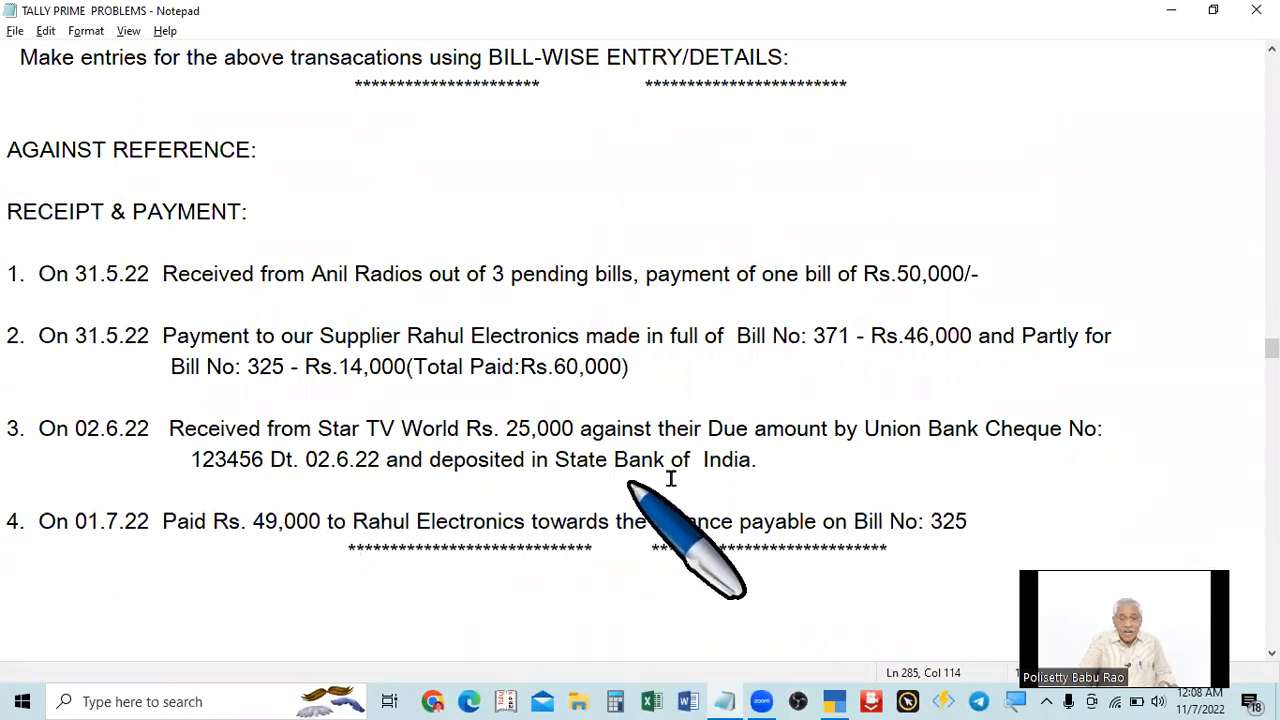
pyautogui.hotkey('alt', 'Tab')
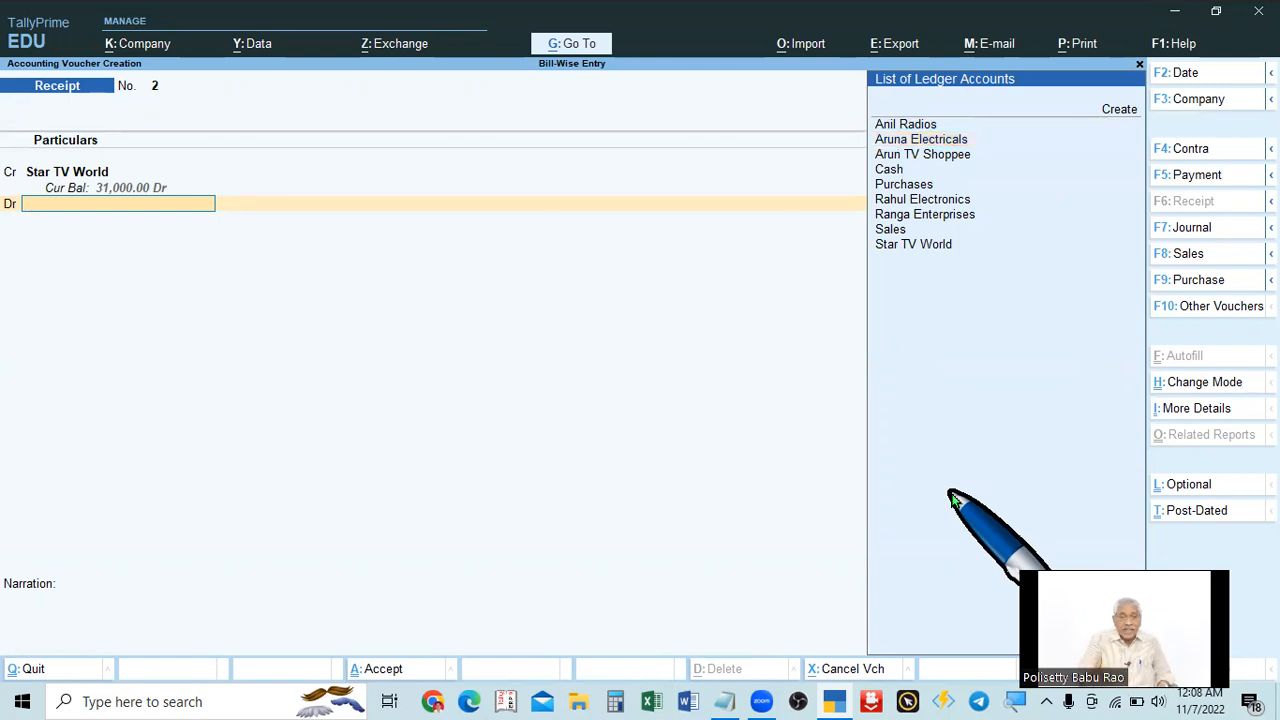
pyautogui.hotkey('alt', 'c')
pyautogui.write('S')
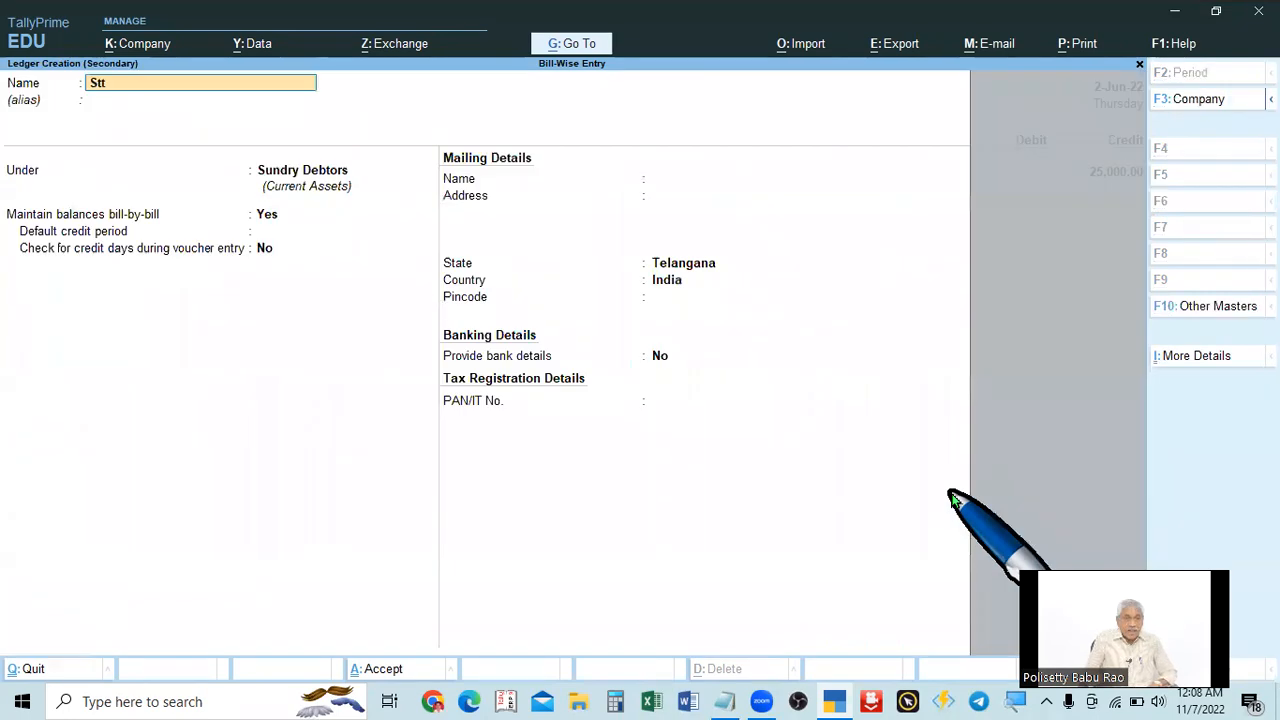
pyautogui.write('tate Ba')
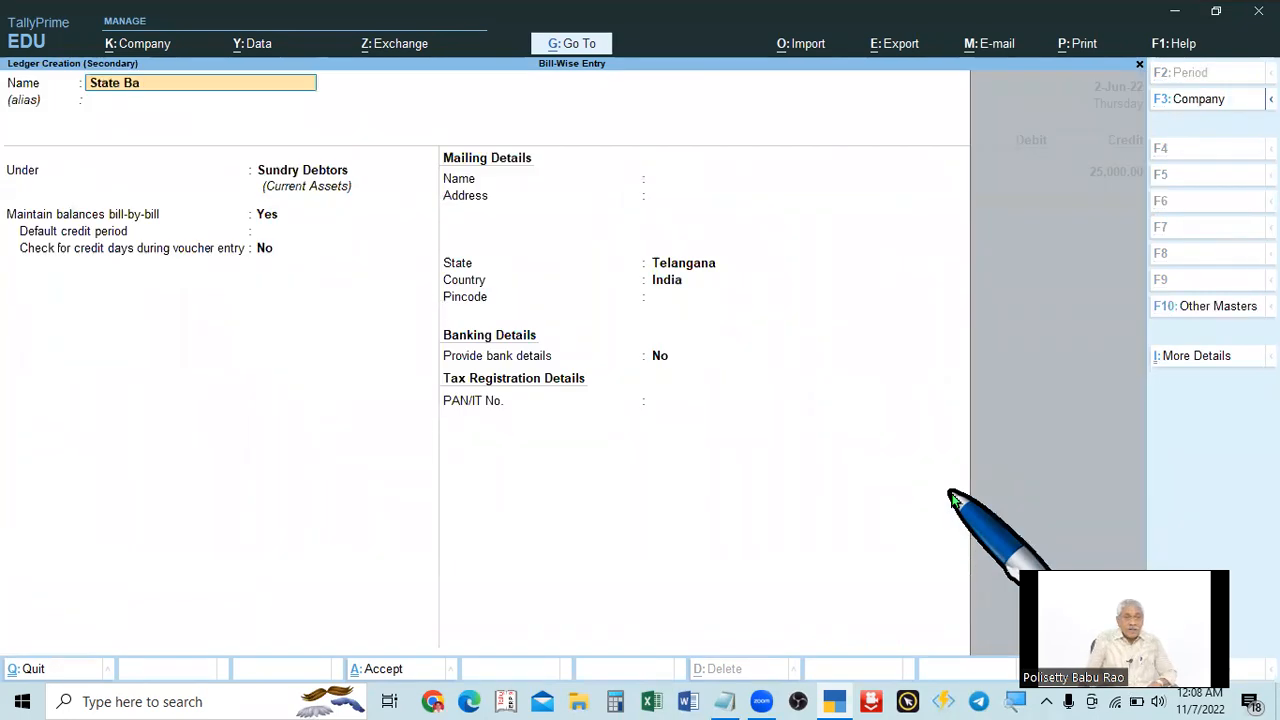
pyautogui.write('nk of Inida')
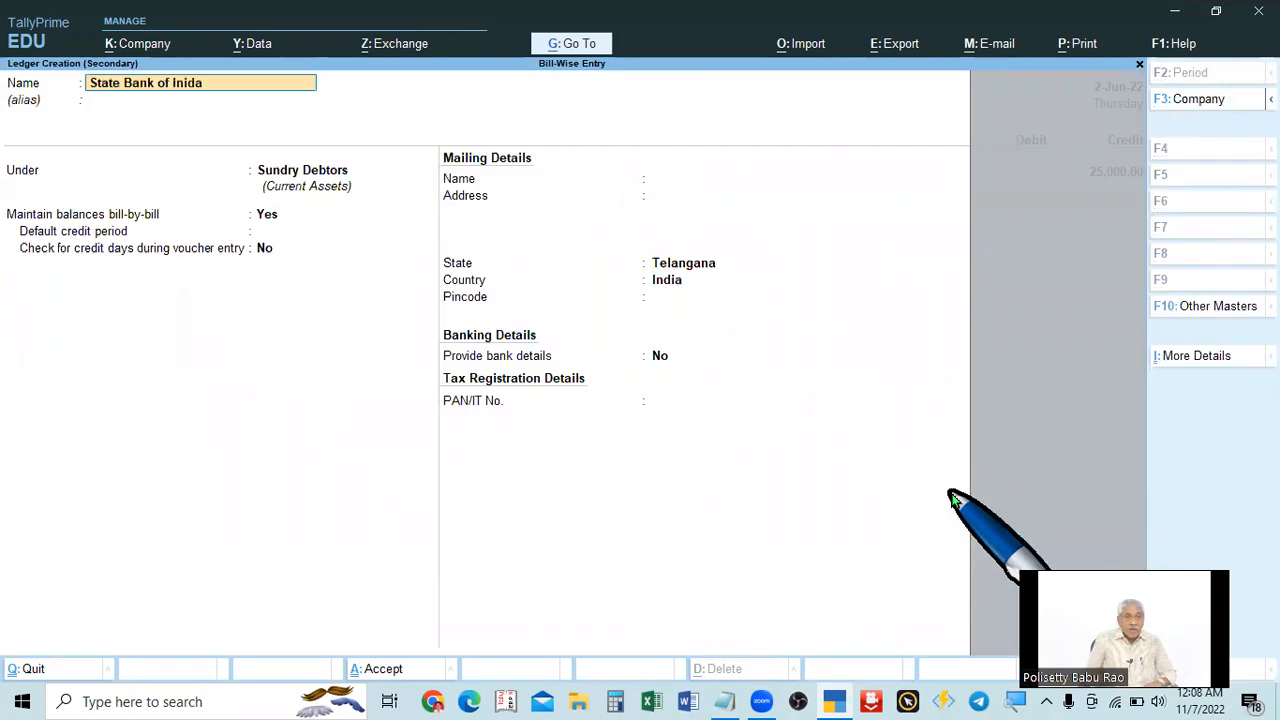
pyautogui.press('BackSpace')
pyautogui.press('BackSpace')
pyautogui.press('BackSpace')
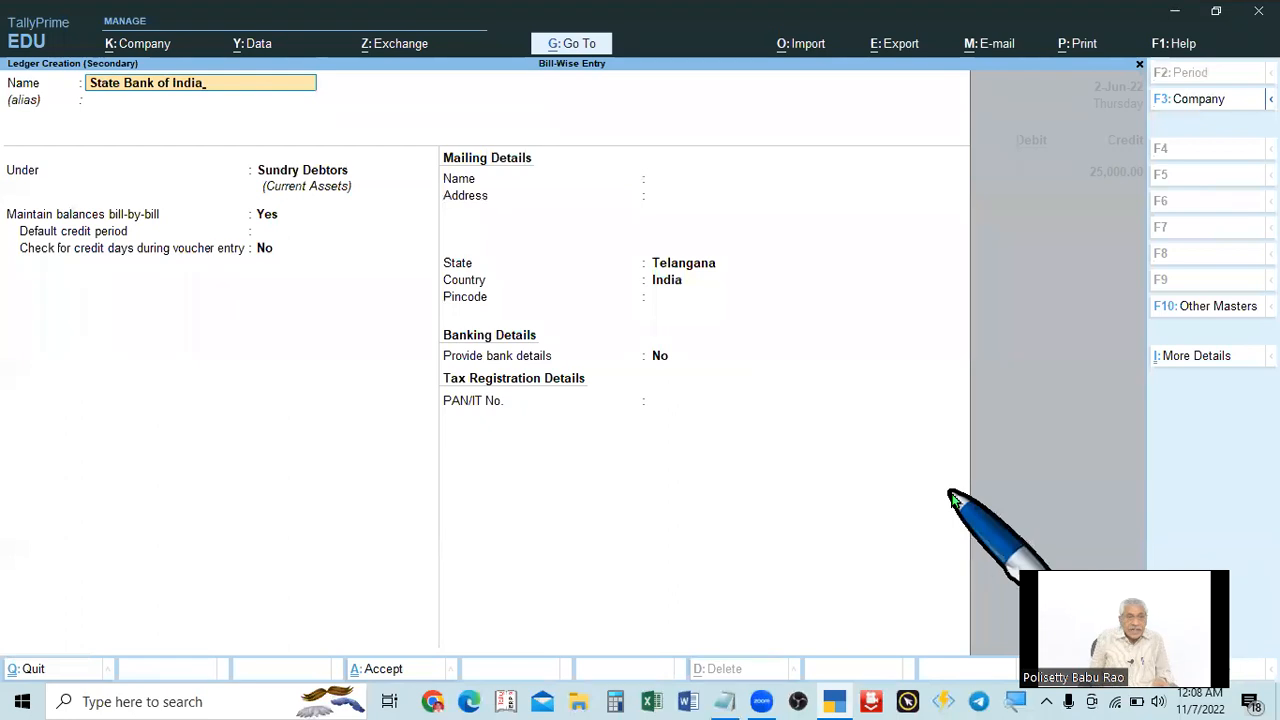
# Group the State Bank of India ledger under Bank Accounts and save it with the default bank details.
pyautogui.press('Return')
pyautogui.press('Return')
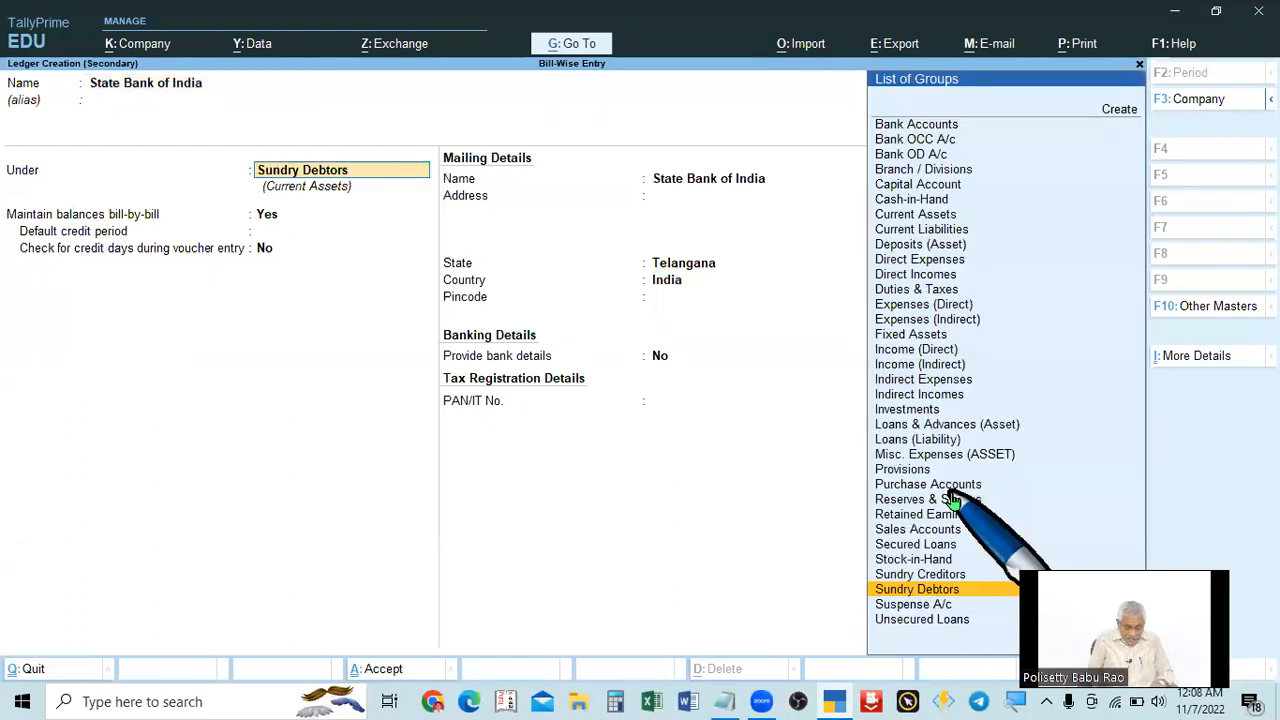
pyautogui.write('Bank')
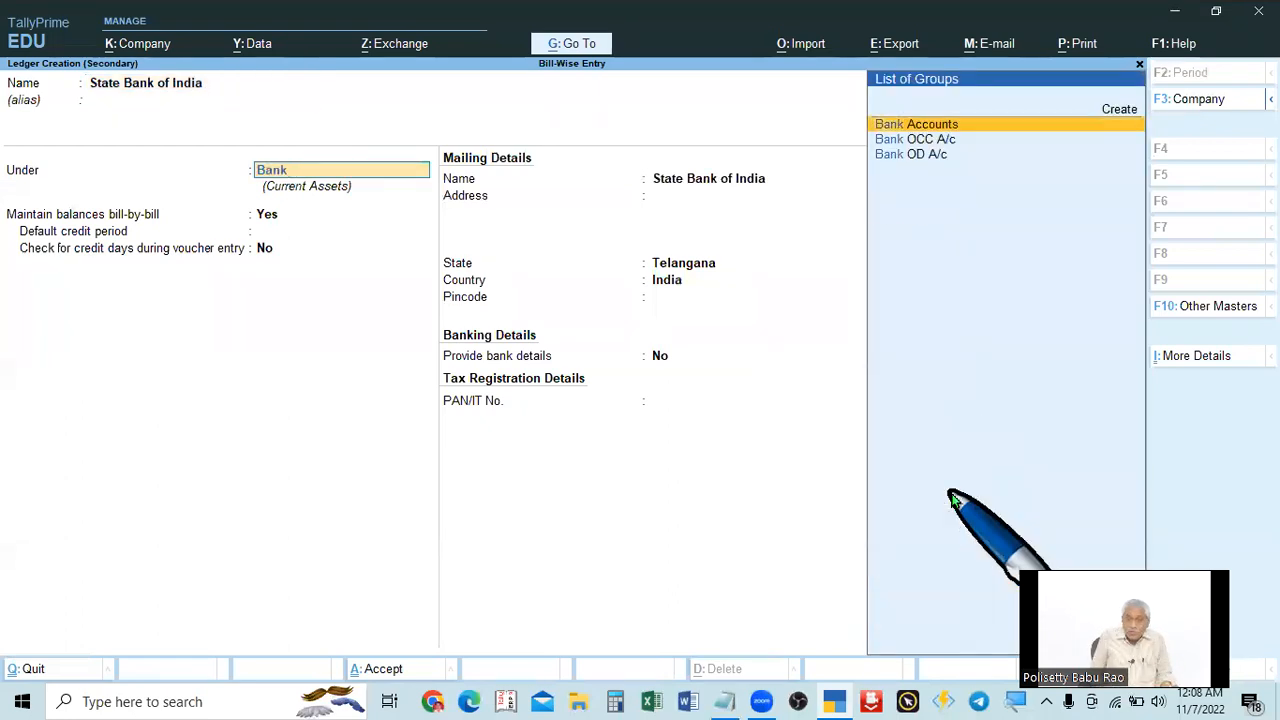
pyautogui.press('Return')
pyautogui.press('Return')
pyautogui.hotkey('ctrl', 'a')
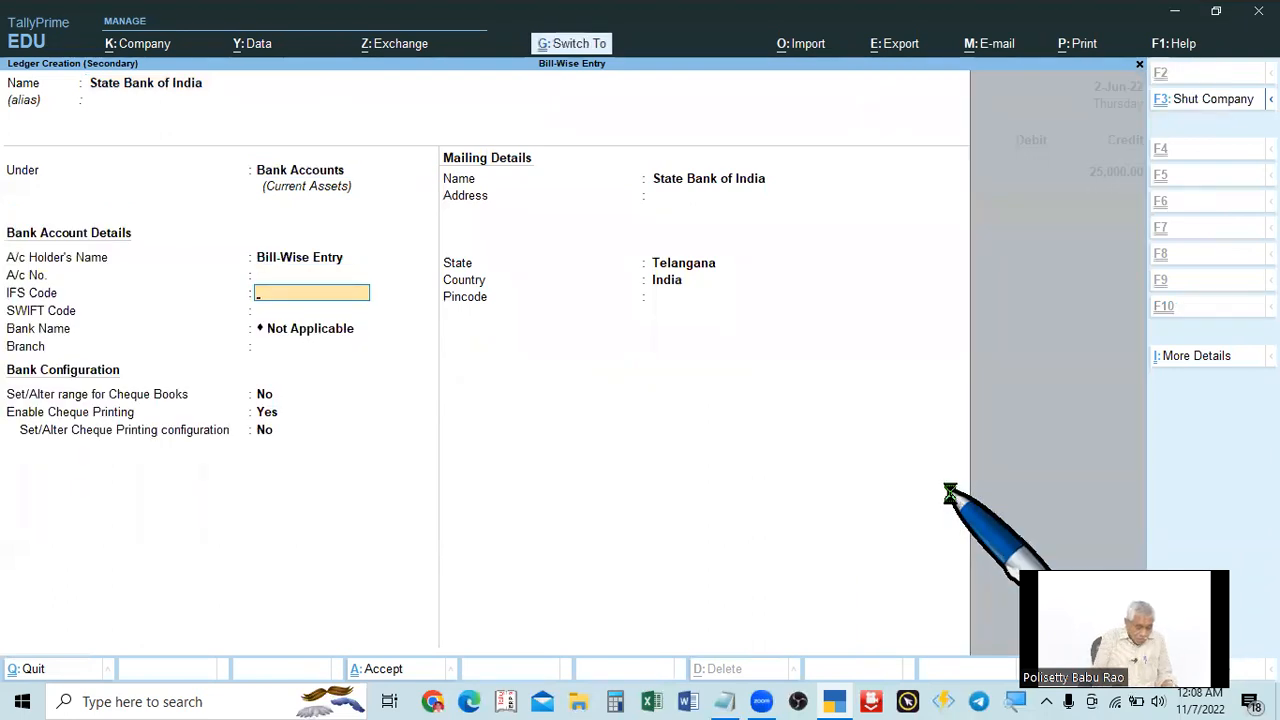
# Finish saving the State Bank of India ledger and allocate its 25,000 debit in the receipt as a Cheque/DD transaction.
pyautogui.press('Return')
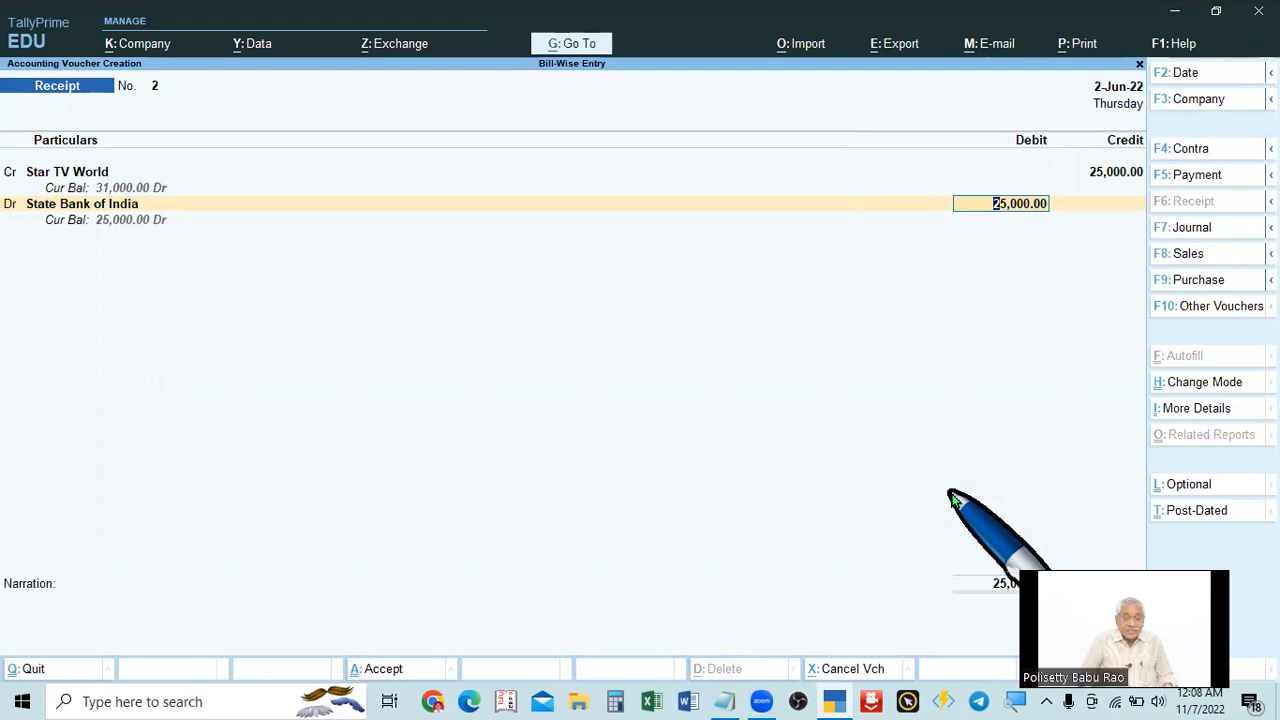
pyautogui.press('Return')
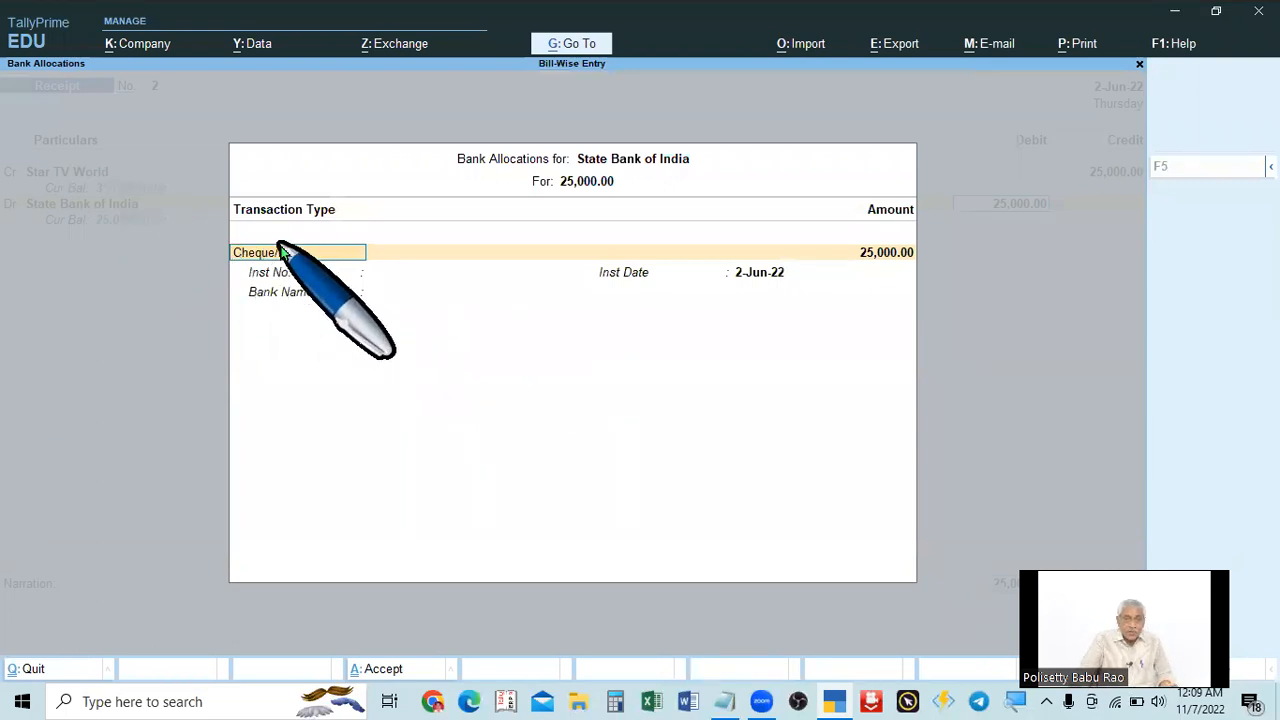
pyautogui.press('BackSpace')
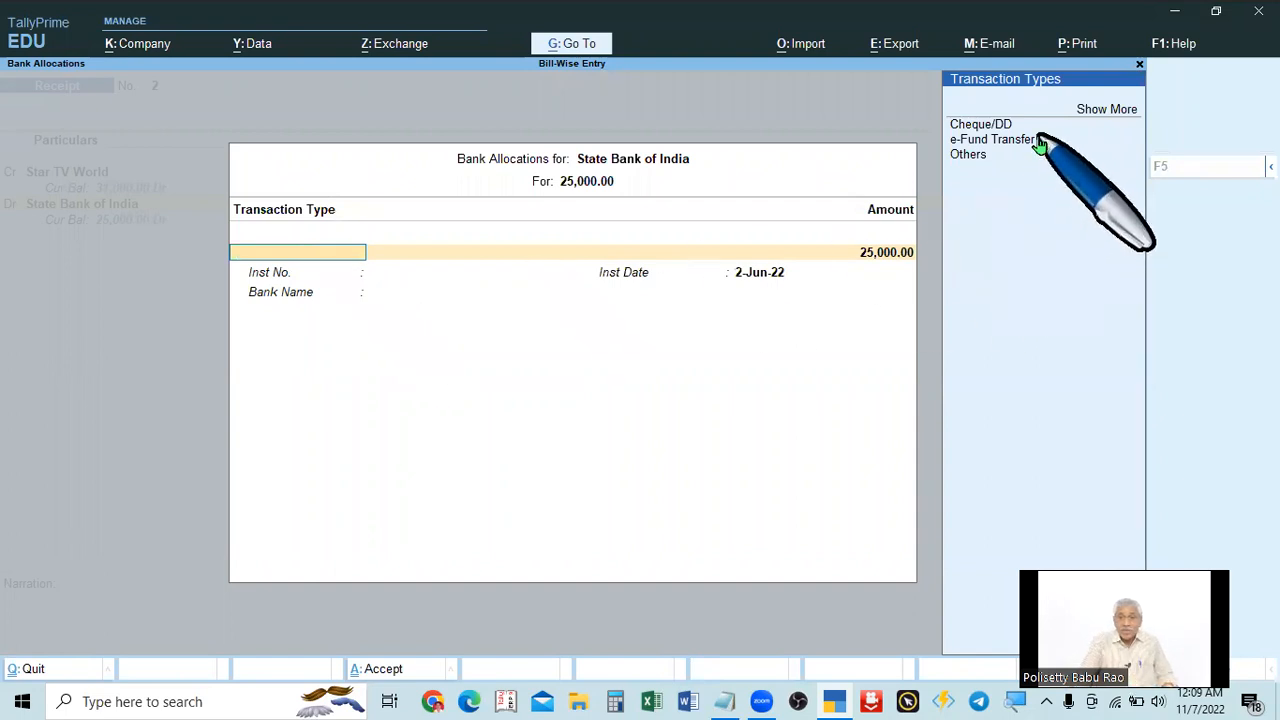
pyautogui.click(1109, 116)
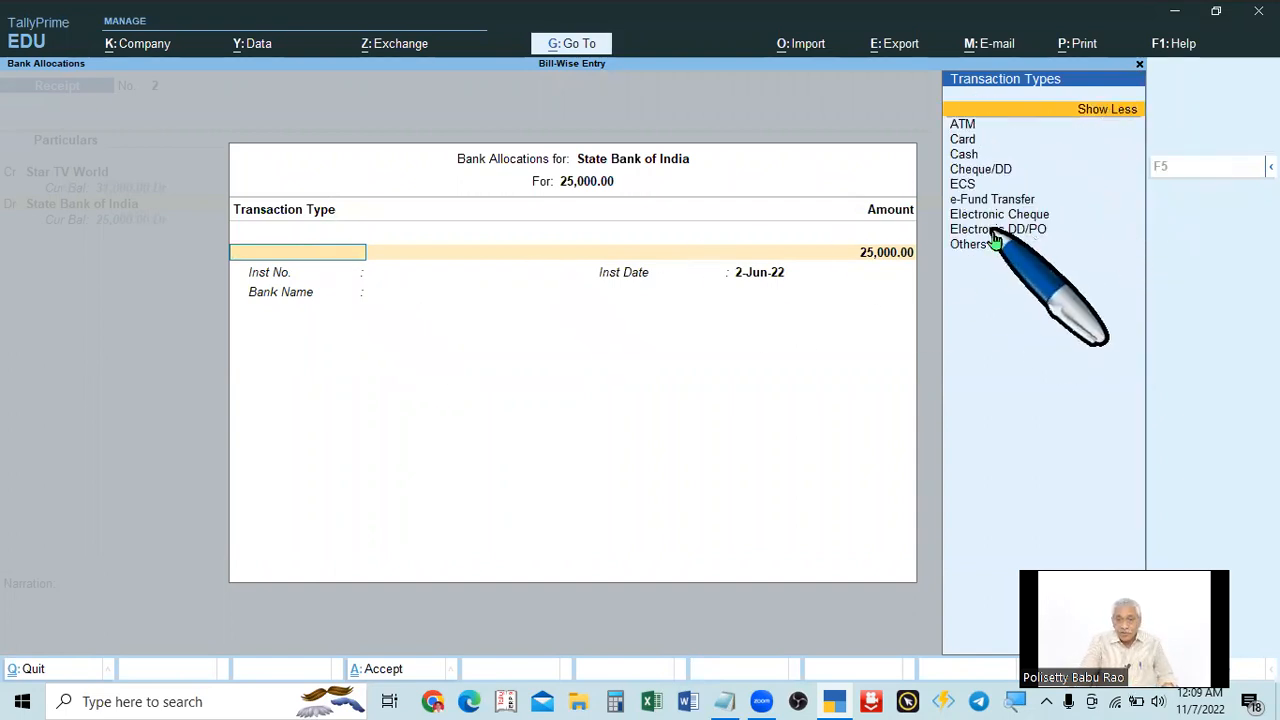
pyautogui.click(995, 172)
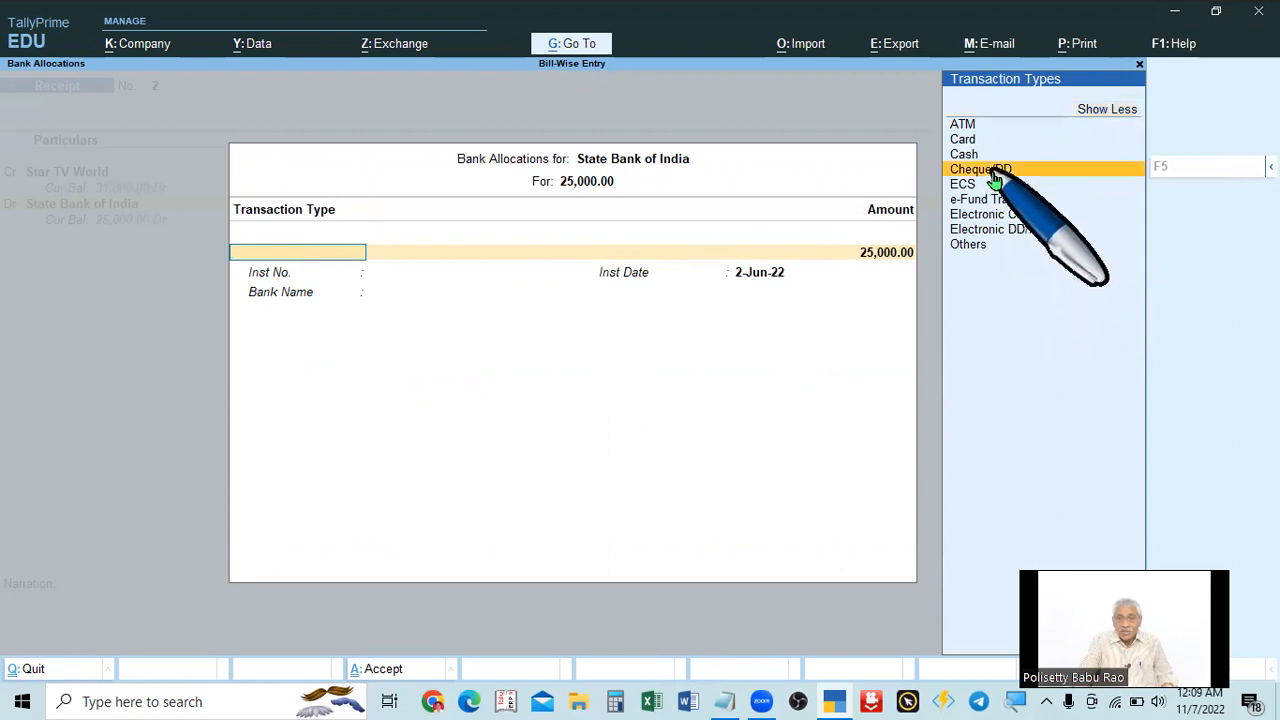
pyautogui.click(995, 175)
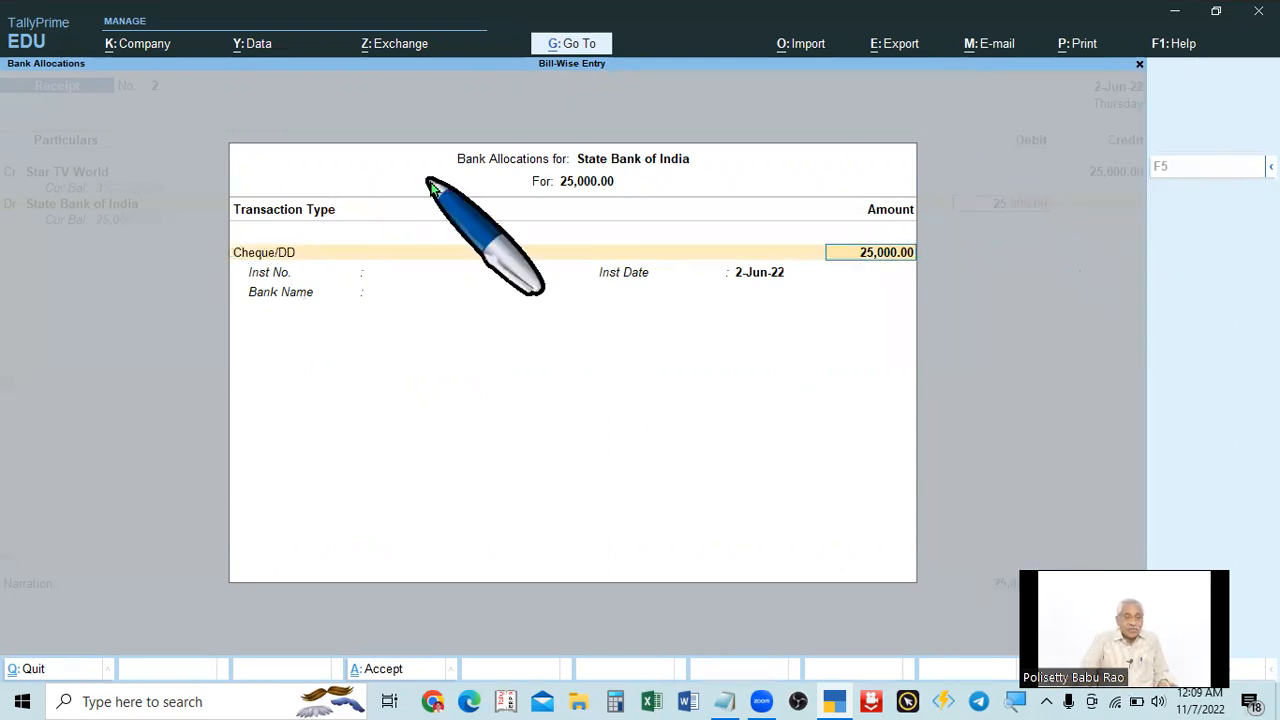
pyautogui.press('Return')
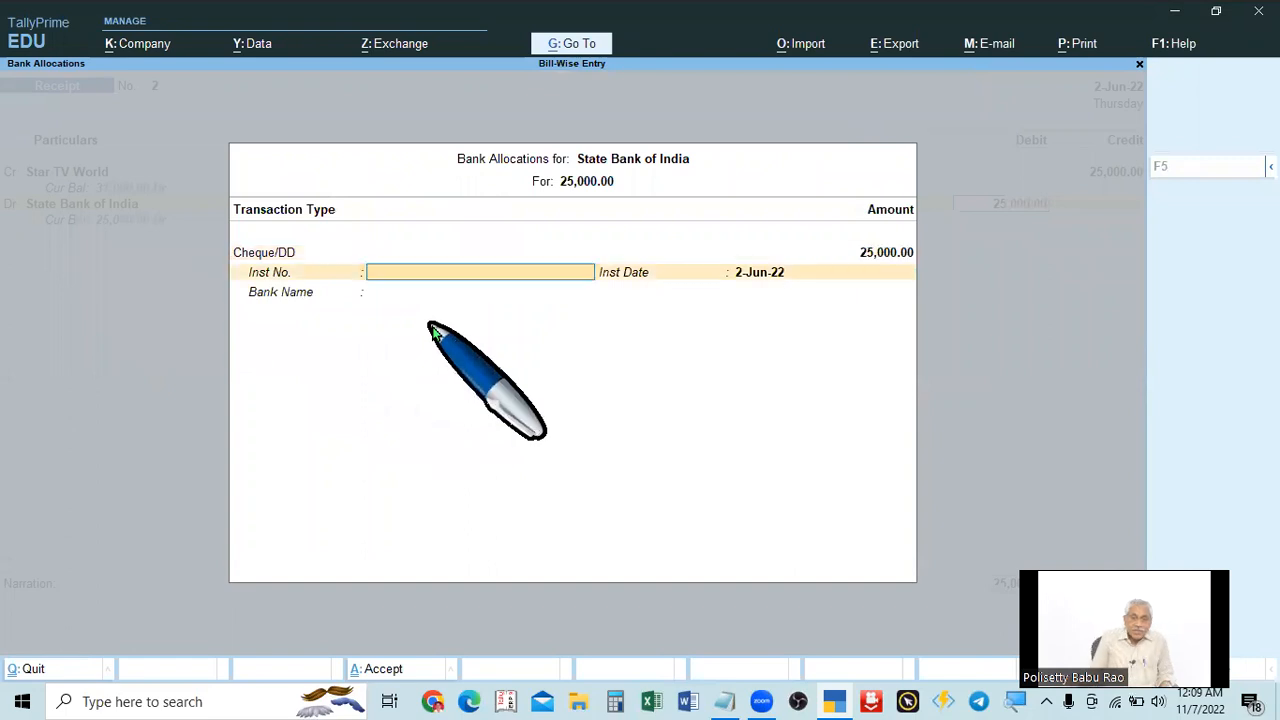
# Enter the problem's cheque number 123456 as the instrument number and keep the instrument date of 2-Jun-22.
pyautogui.hotkey('alt', 'Tab')
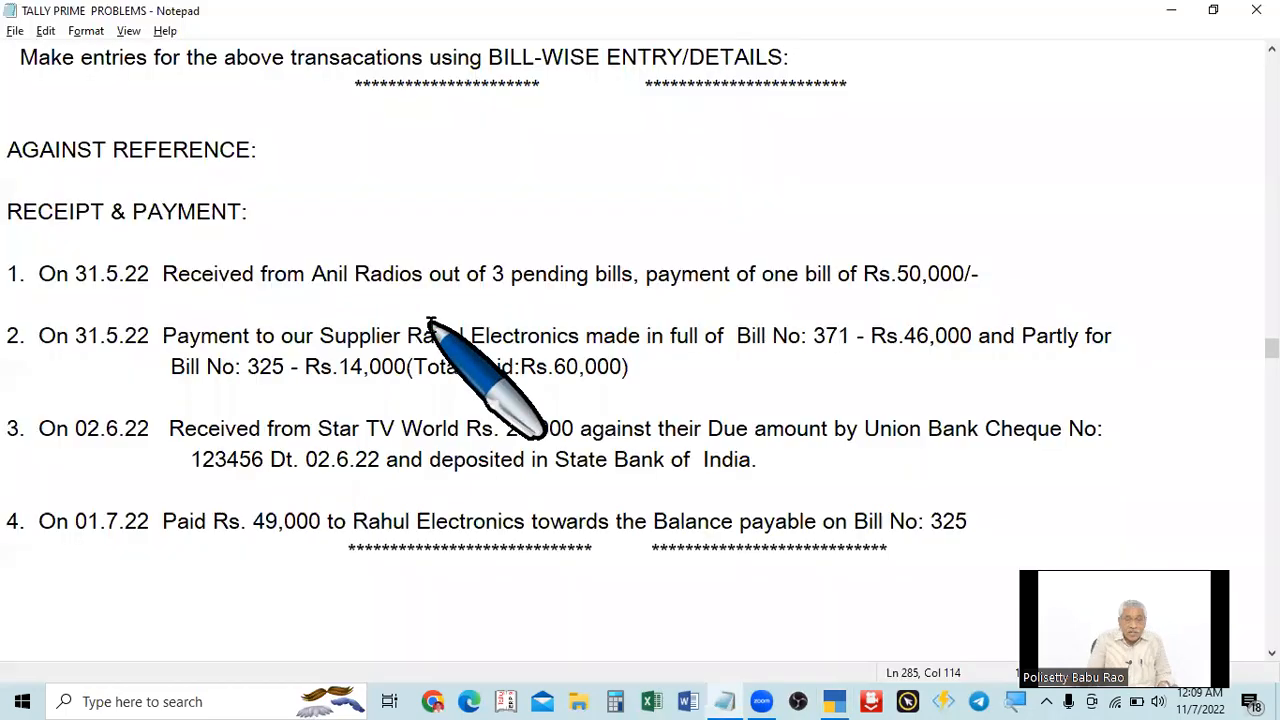
pyautogui.hotkey('alt', 'Tab')
pyautogui.write('123')
pyautogui.press('Return')
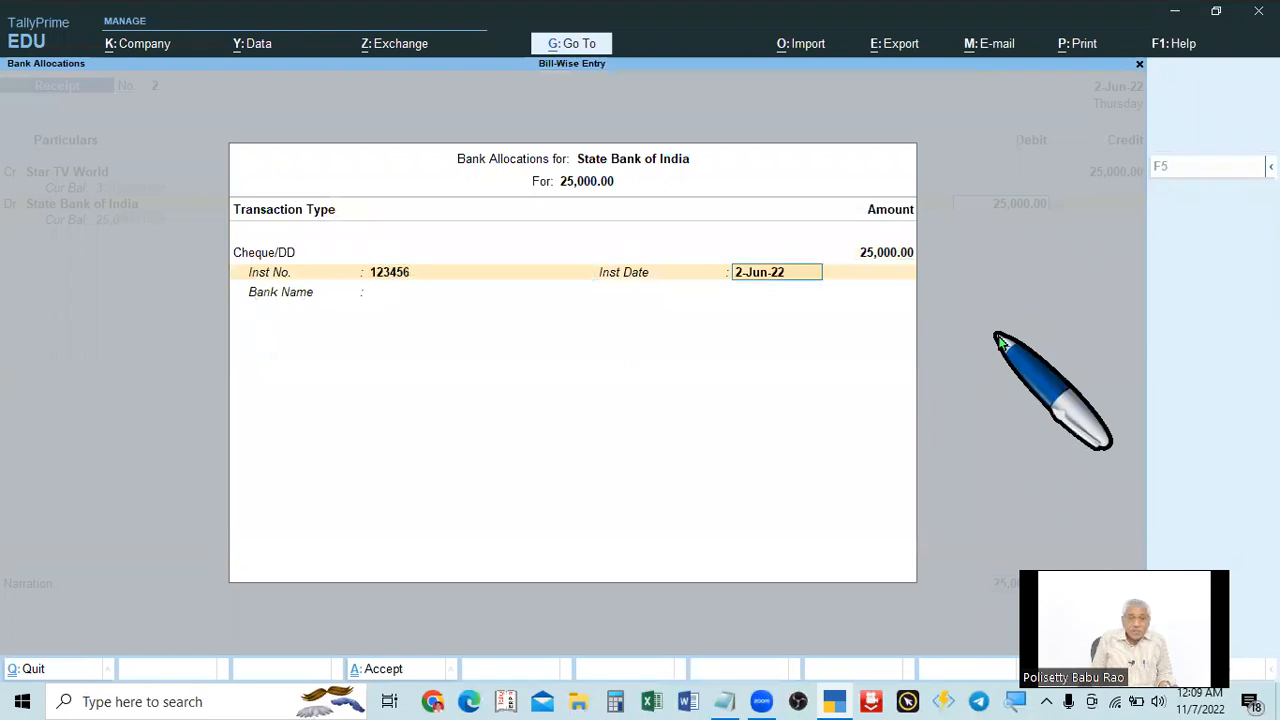
pyautogui.press('Return')
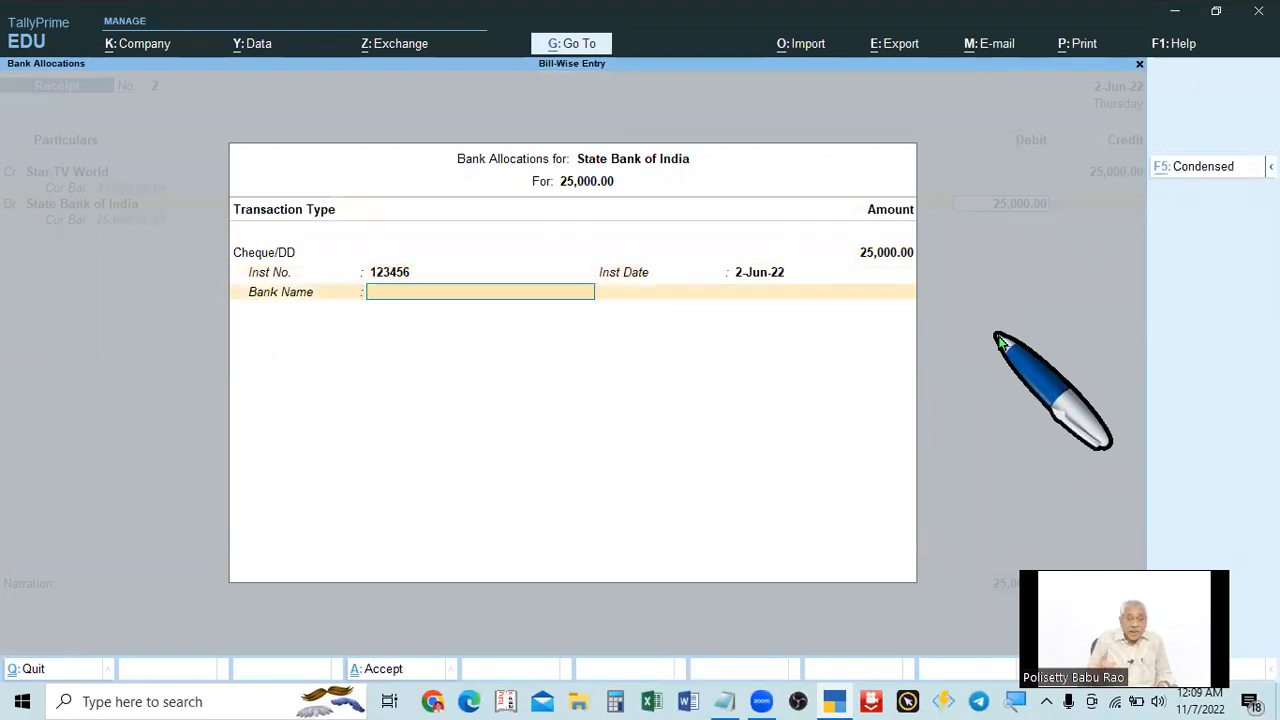
# Check the issuing bank in the problem file, specify Union Bank of India as the cheque's bank name, and save the receipt without narration.
pyautogui.hotkey('alt', 'Tab')
pyautogui.hotkey('alt', 'Tab')
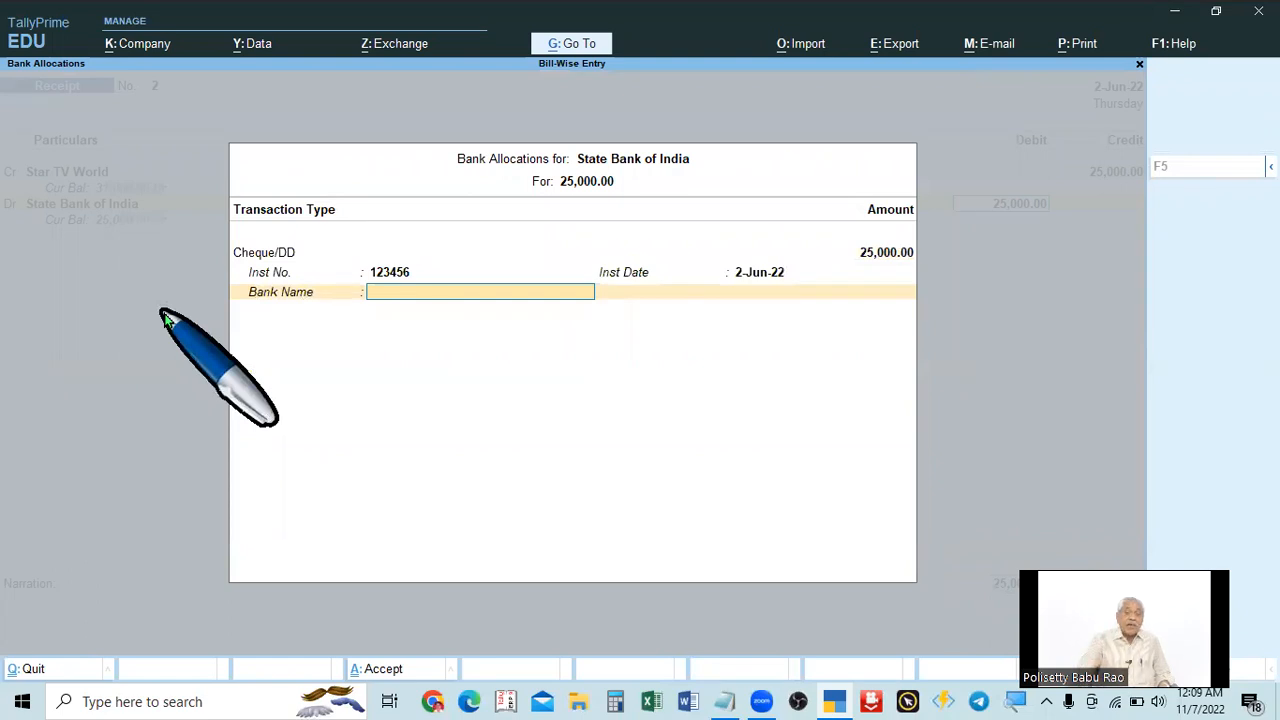
pyautogui.hotkey('alt', 'Tab')
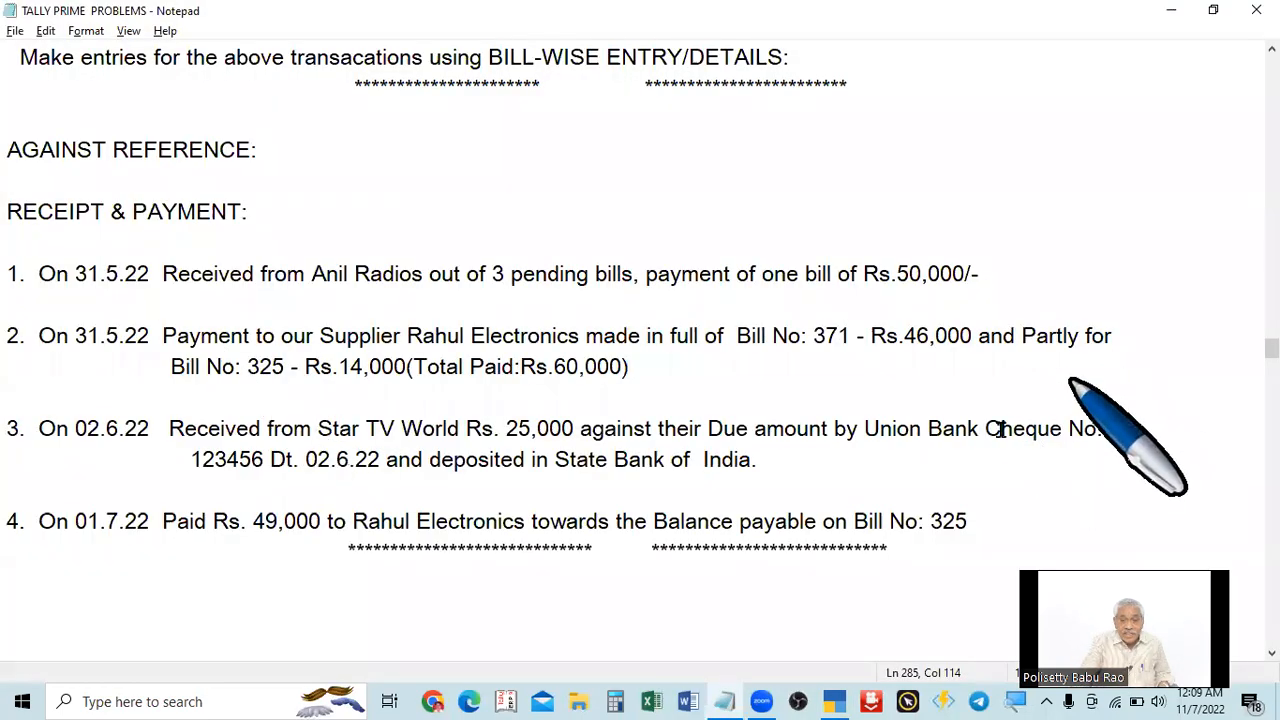
pyautogui.hotkey('alt', 'Tab')
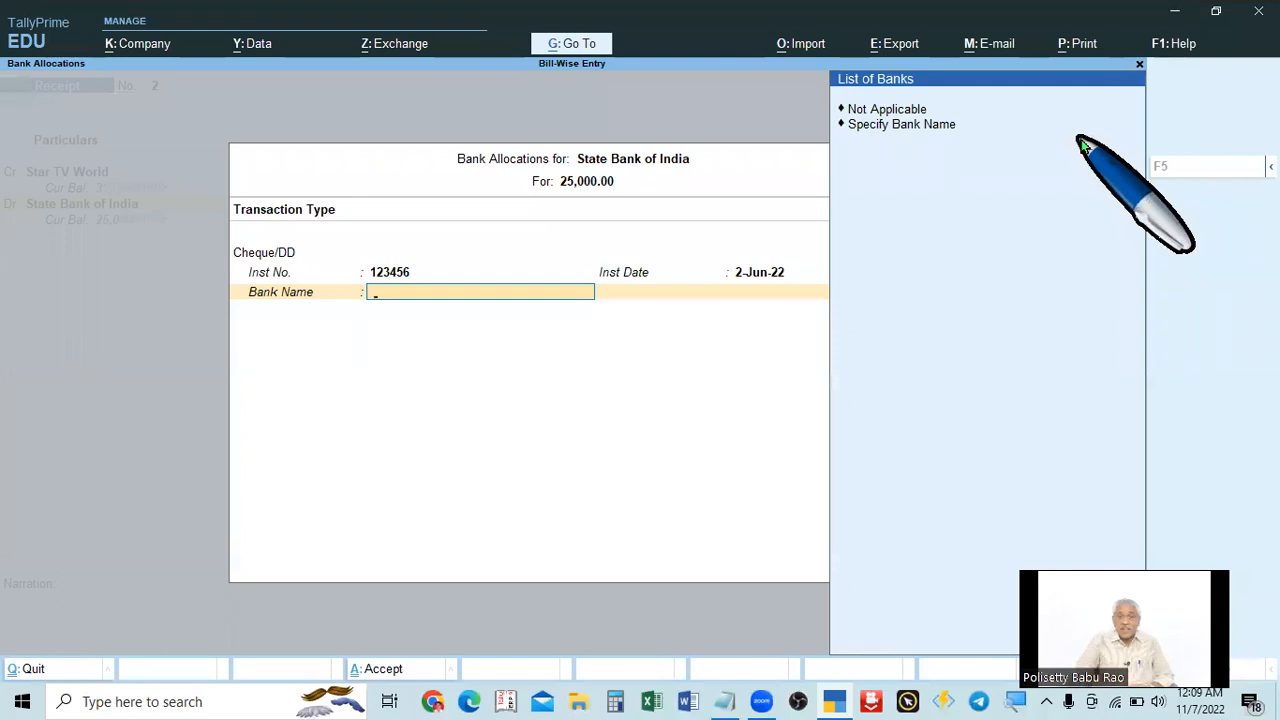
pyautogui.click(893, 130)
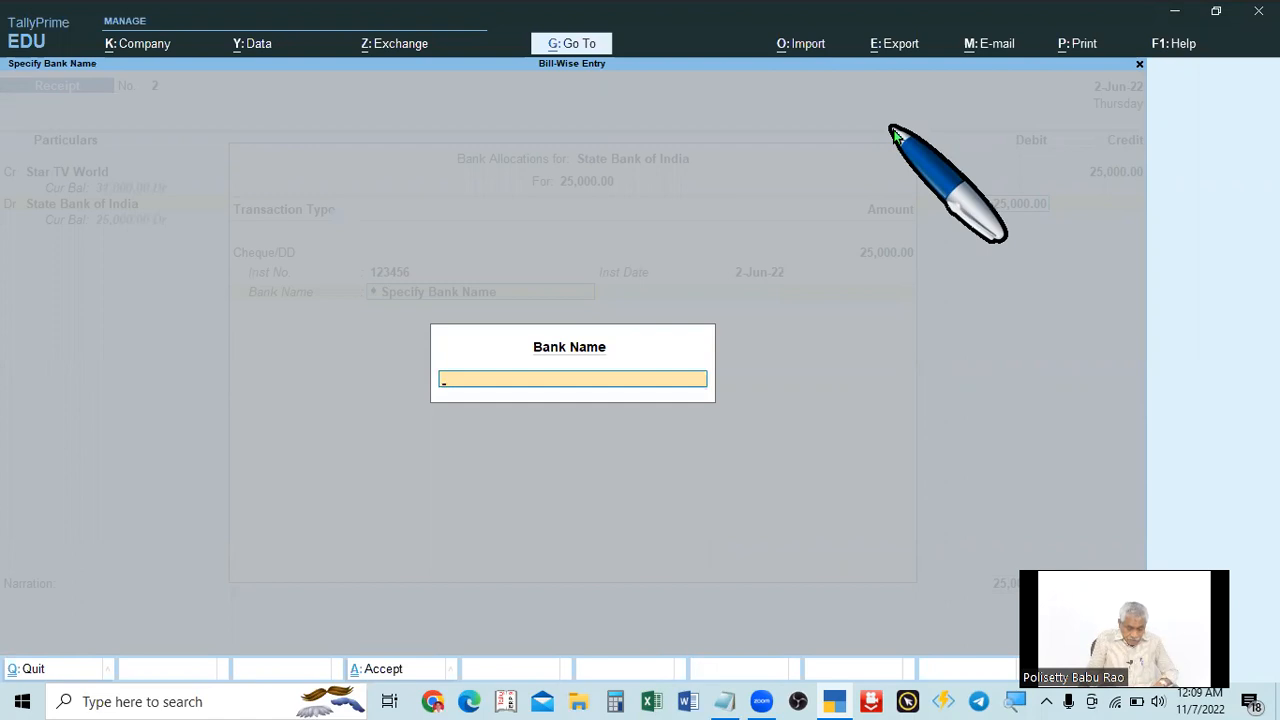
pyautogui.write('Union Bank of India')
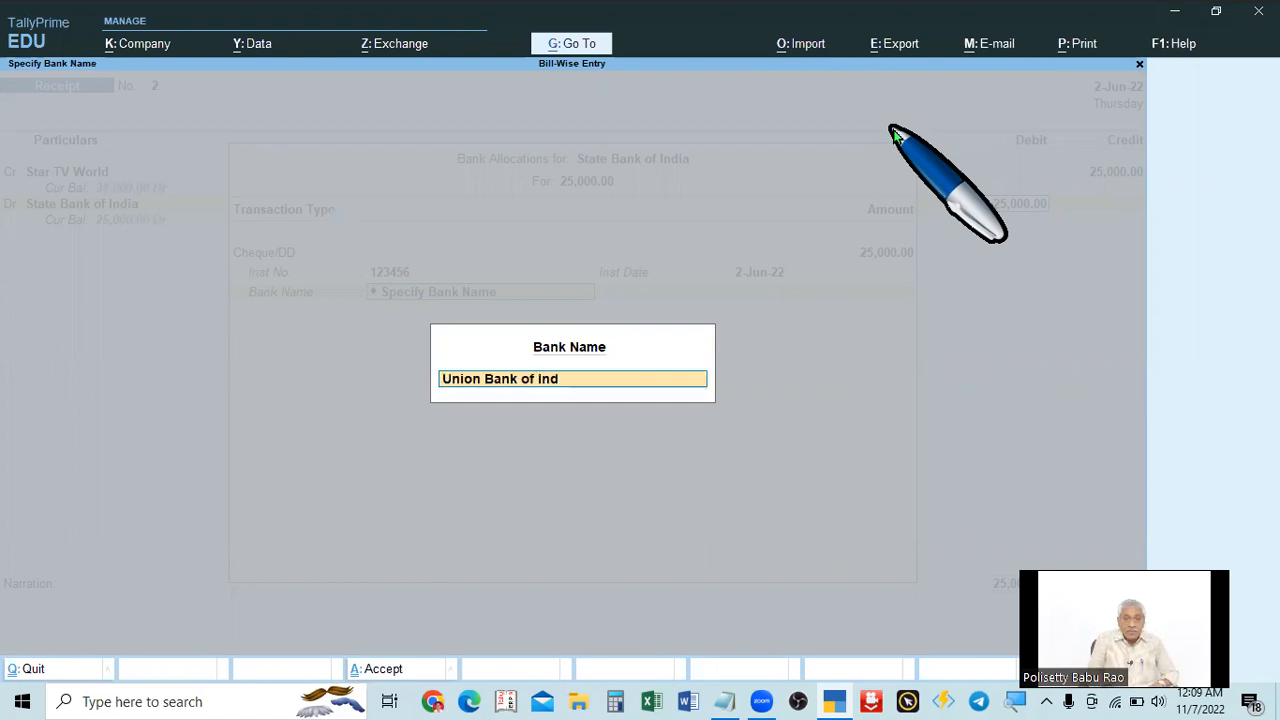
pyautogui.press('Return')
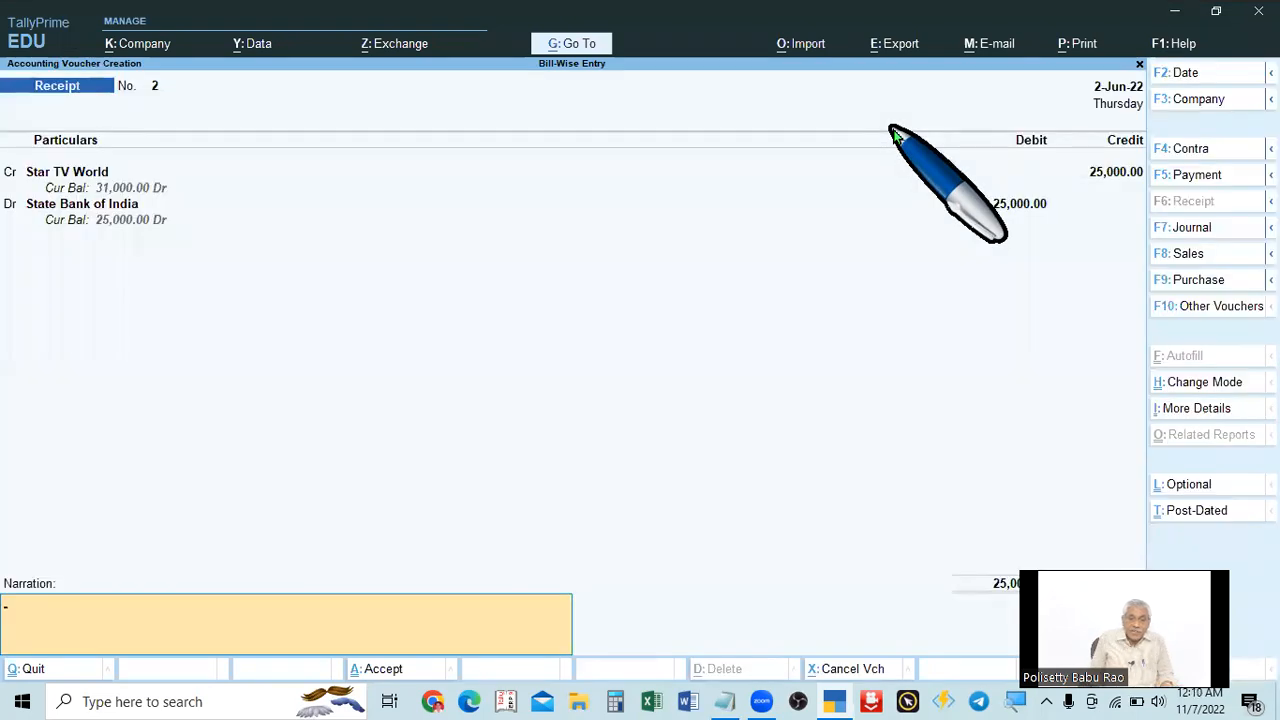
pyautogui.press('Return')
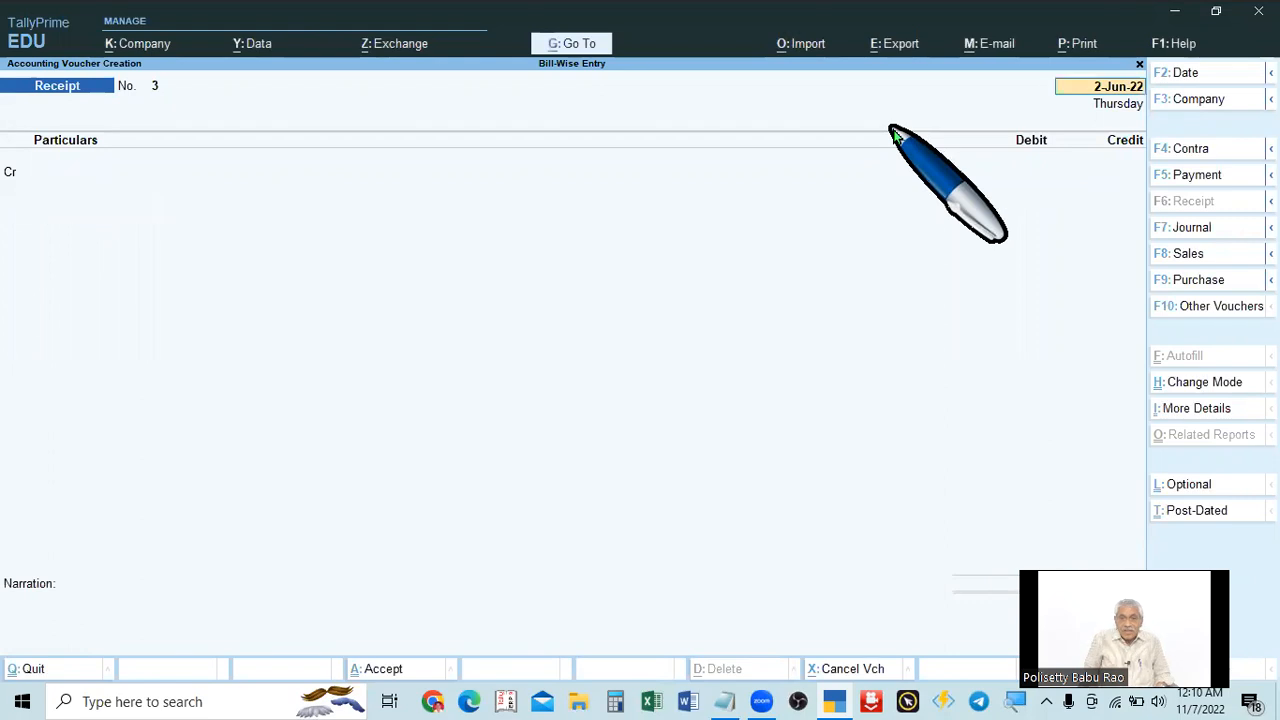
# Check transaction 4 in the problem file, set the voucher date to 1-Jul-22 and switch to a Payment voucher.
pyautogui.hotkey('alt', 'Tab')
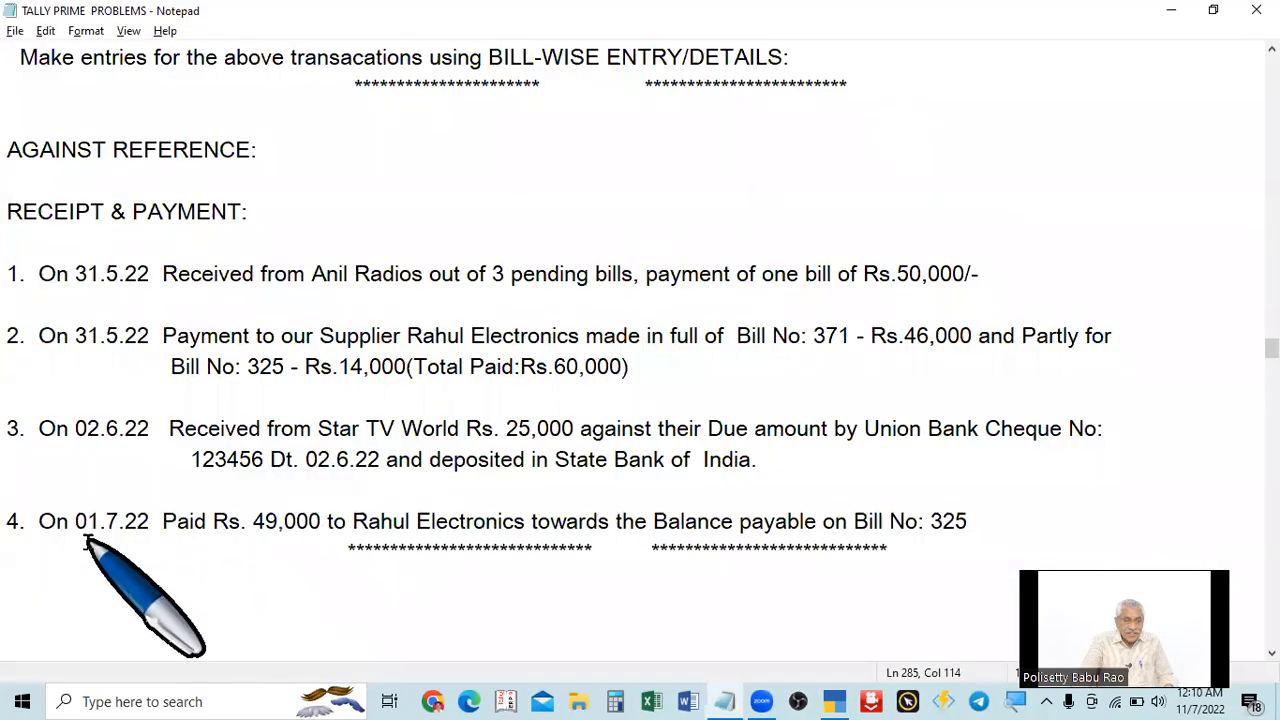
pyautogui.hotkey('alt', 'Tab')
pyautogui.press('F2')
pyautogui.write('1.')
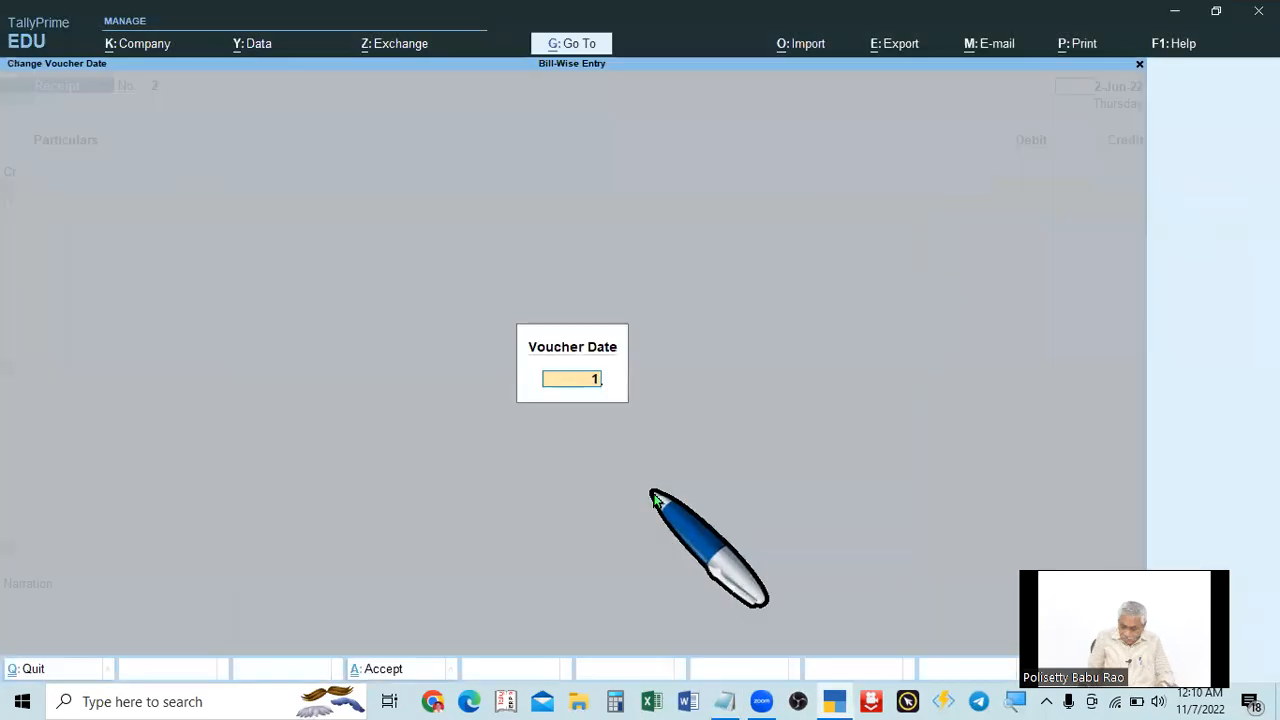
pyautogui.write('7')
pyautogui.press('Return')
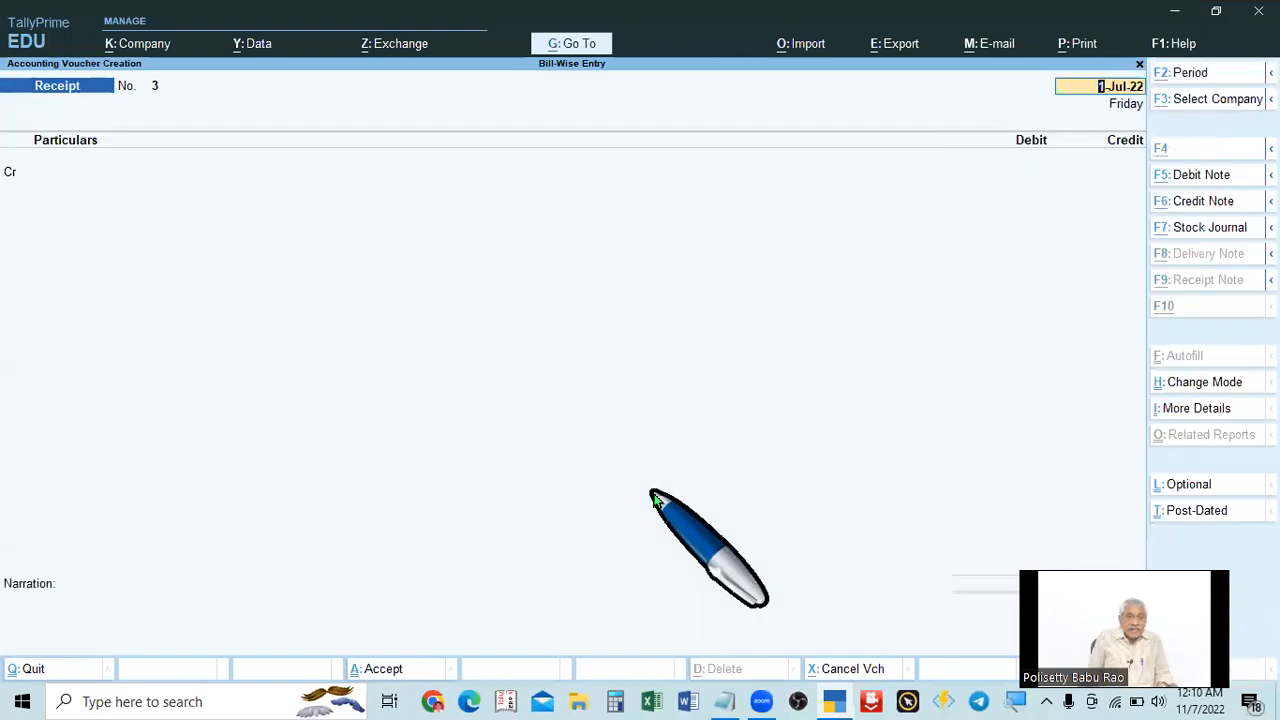
pyautogui.hotkey('alt', 'Tab')
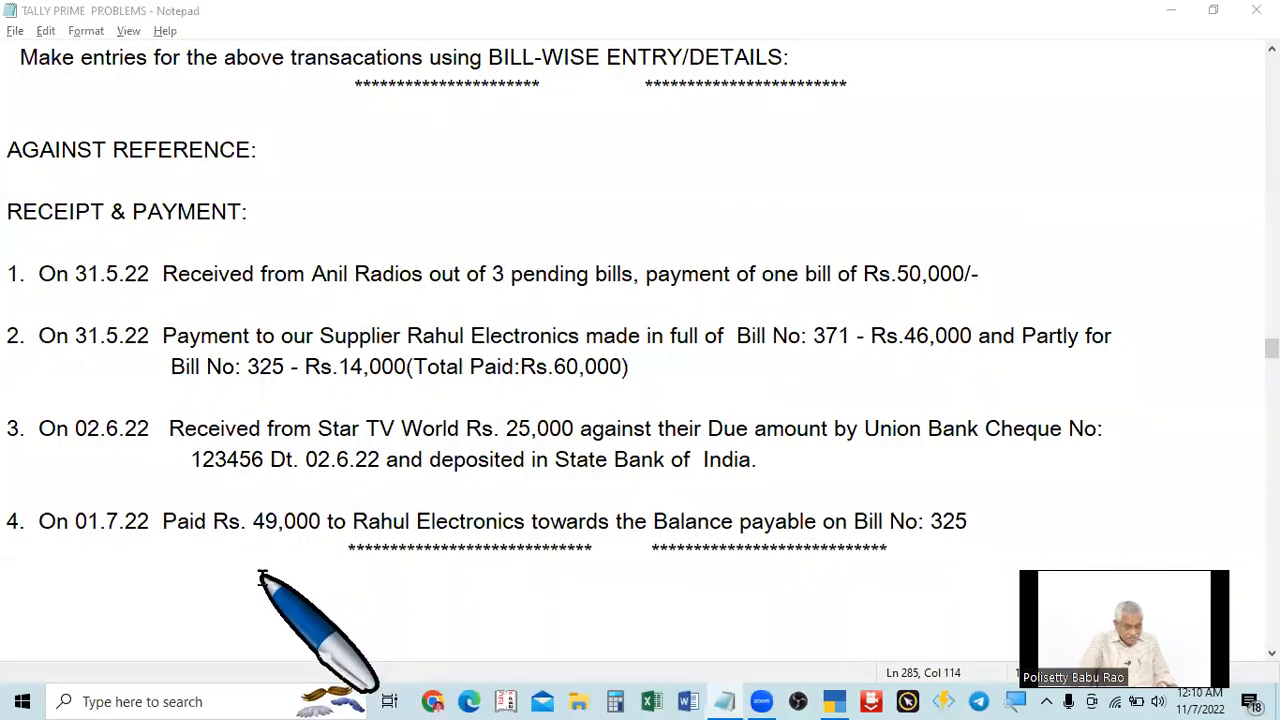
pyautogui.hotkey('alt', 'Tab')
pyautogui.press('F5')
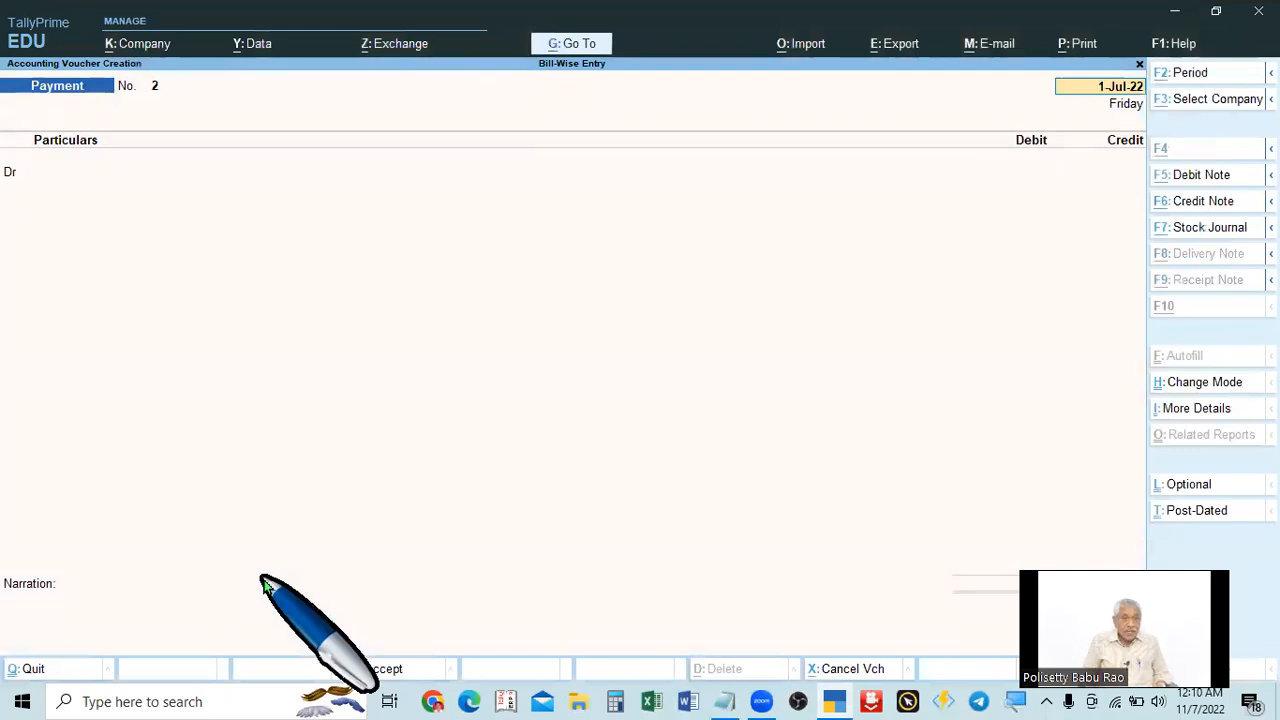
# Examine the Notepad file's bill amount for Rahul Electronics' bill 325, its earlier part payment and the balance payment in transaction 4.
pyautogui.hotkey('alt', 'Tab')
pyautogui.scroll(-2, 260, 577)
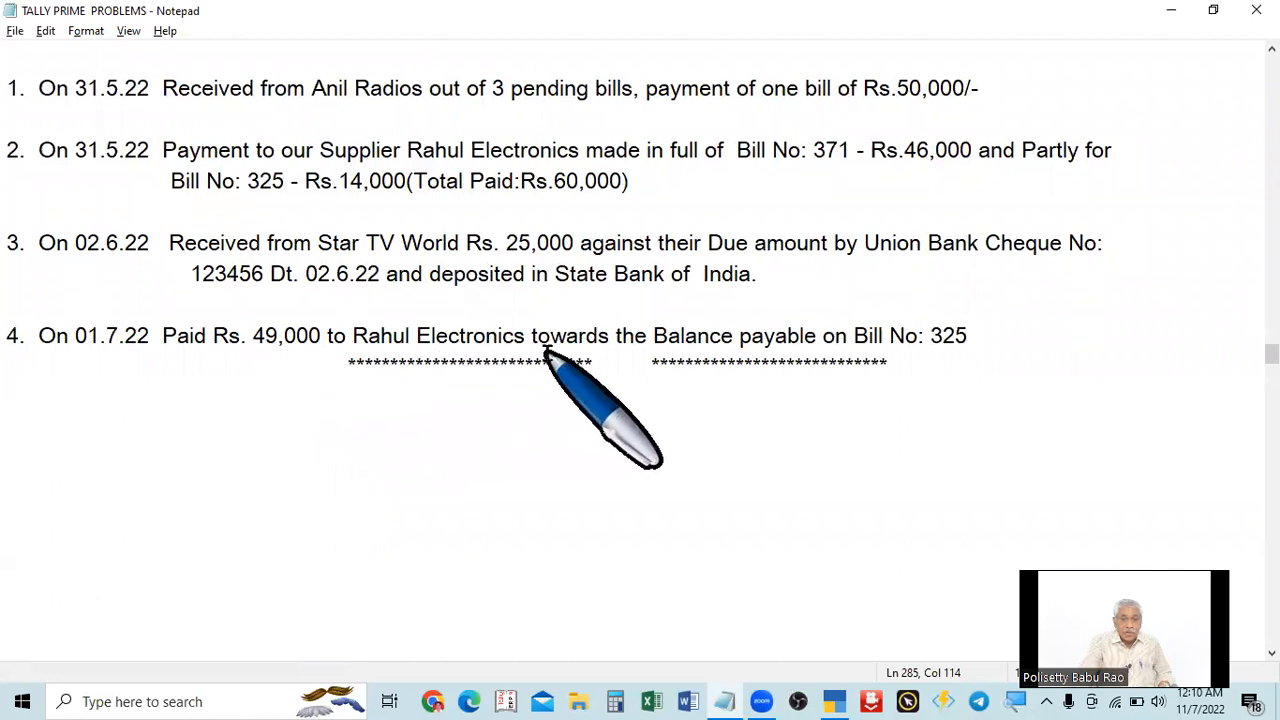
pyautogui.scroll(4, 660, 370)
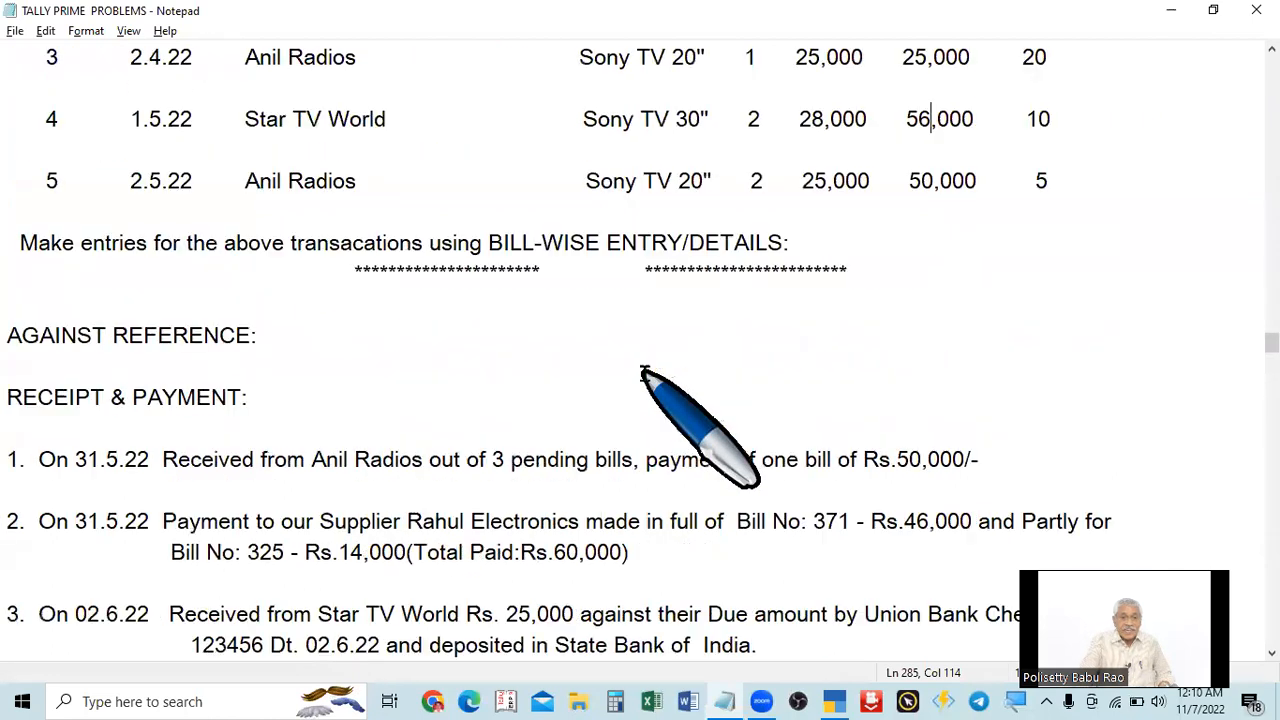
pyautogui.scroll(-4, 620, 400)
pyautogui.scroll(6, 460, 365)
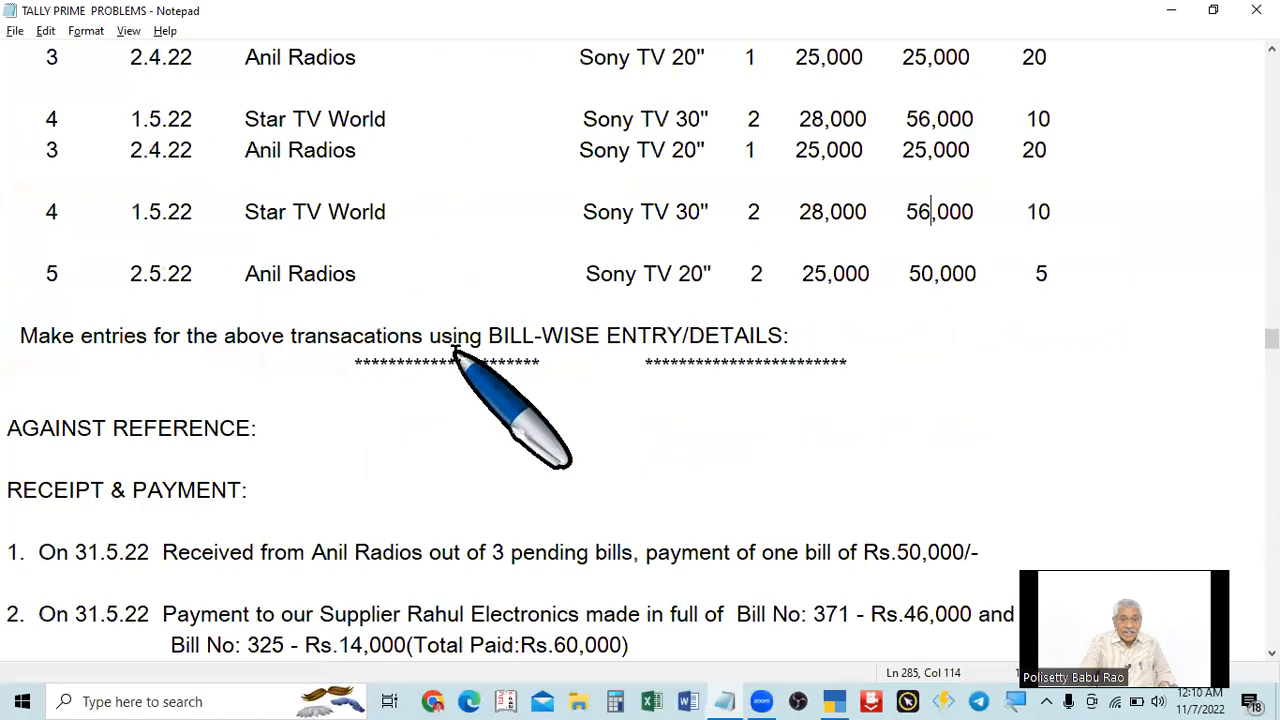
pyautogui.scroll(5, 330, 290)
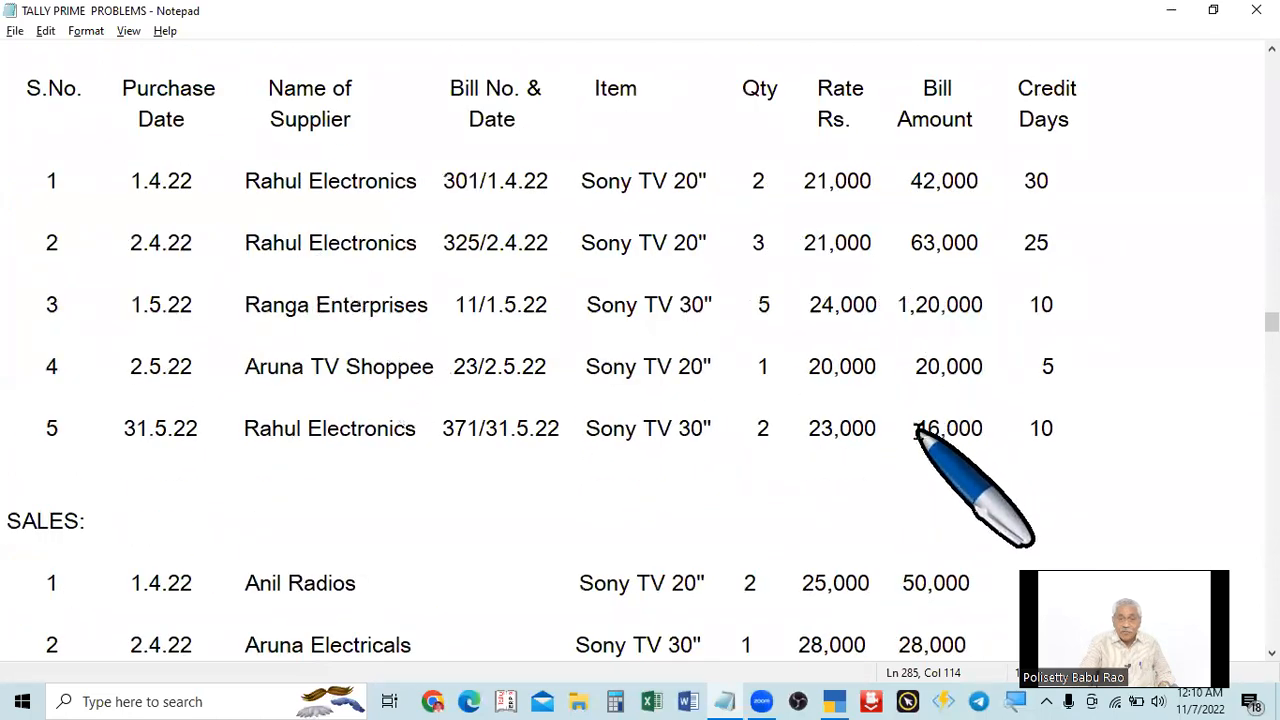
pyautogui.moveTo(912, 243); pyautogui.dragTo(982, 245)
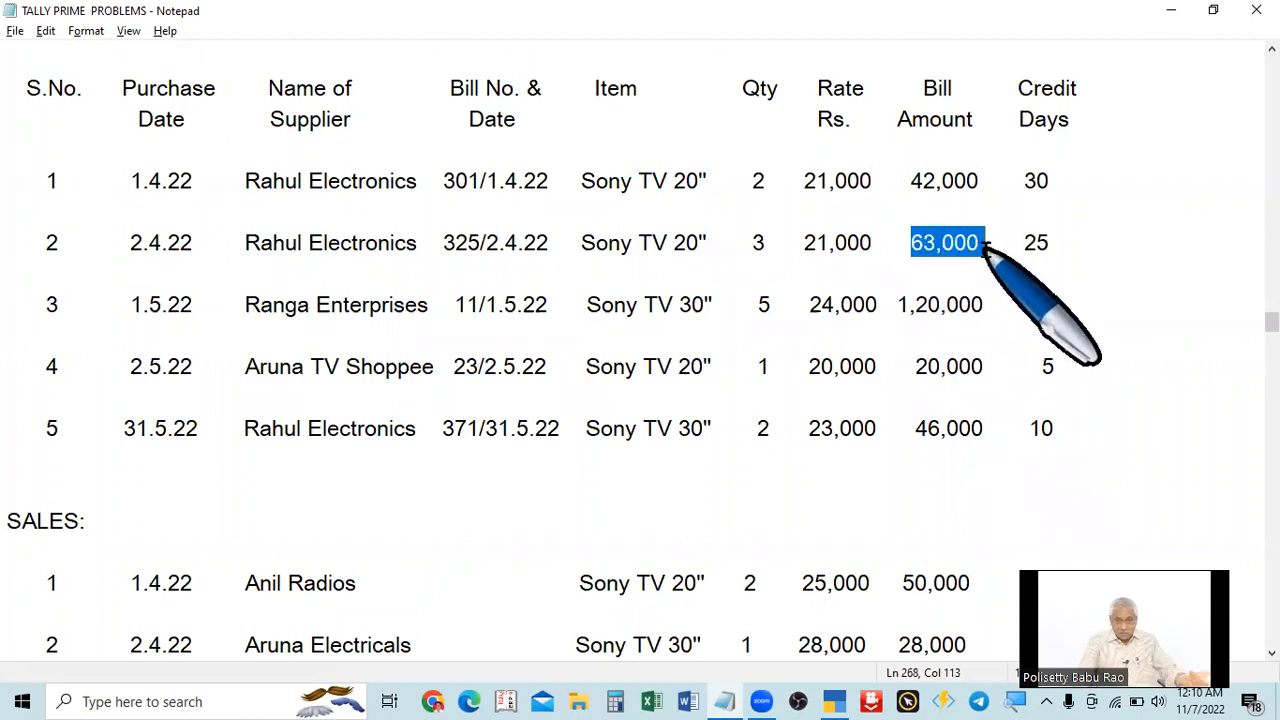
pyautogui.scroll(-17, 985, 247)
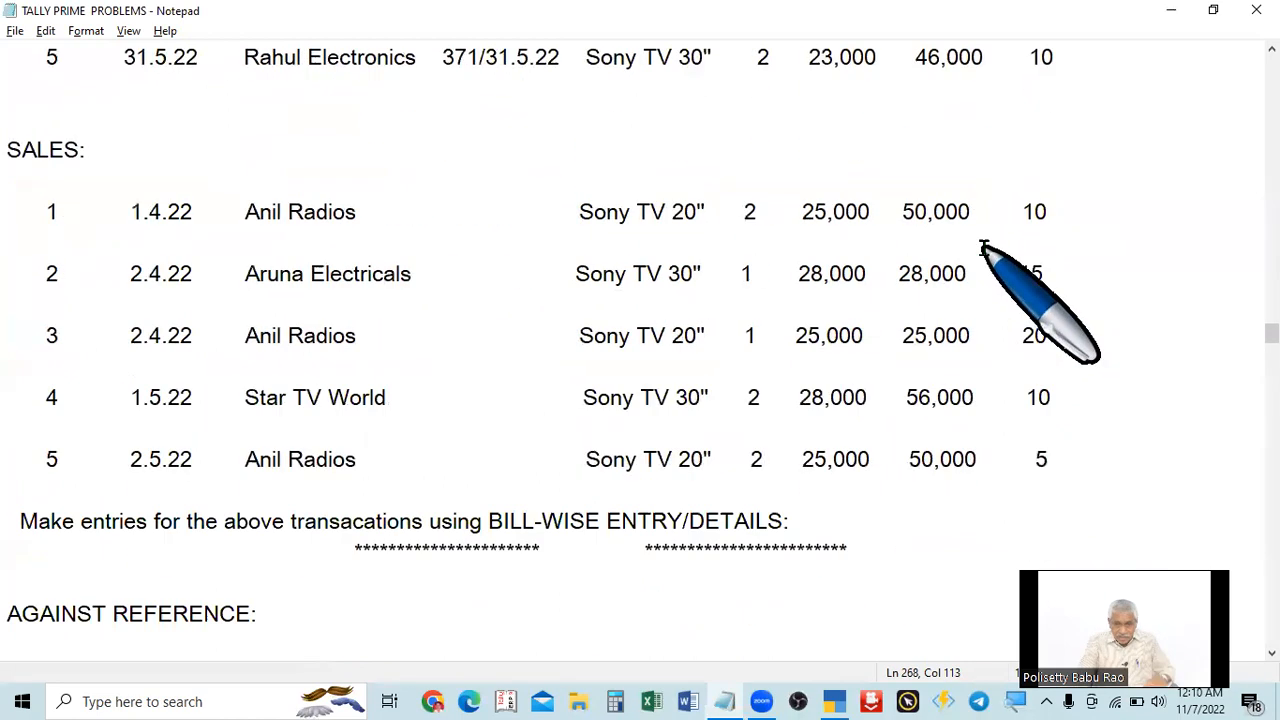
pyautogui.scroll(1, 340, 275)
pyautogui.scroll(1, 340, 275)
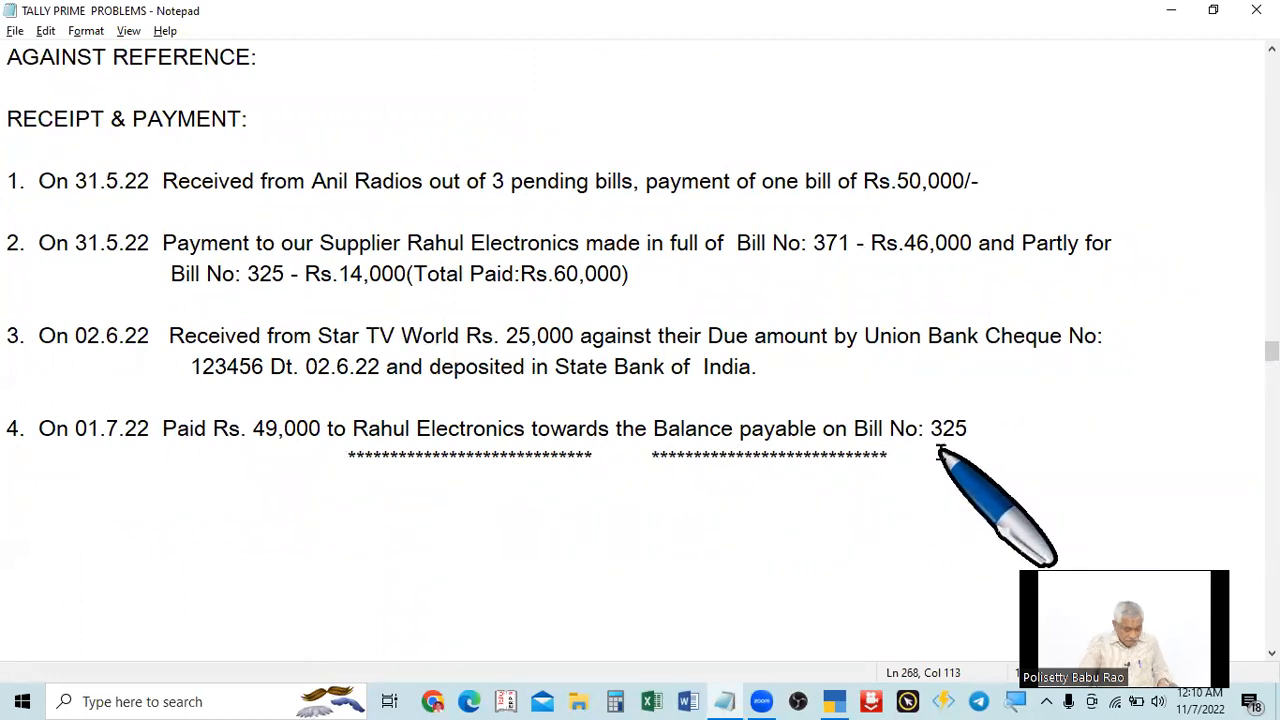
pyautogui.hotkey('alt', 'Tab')
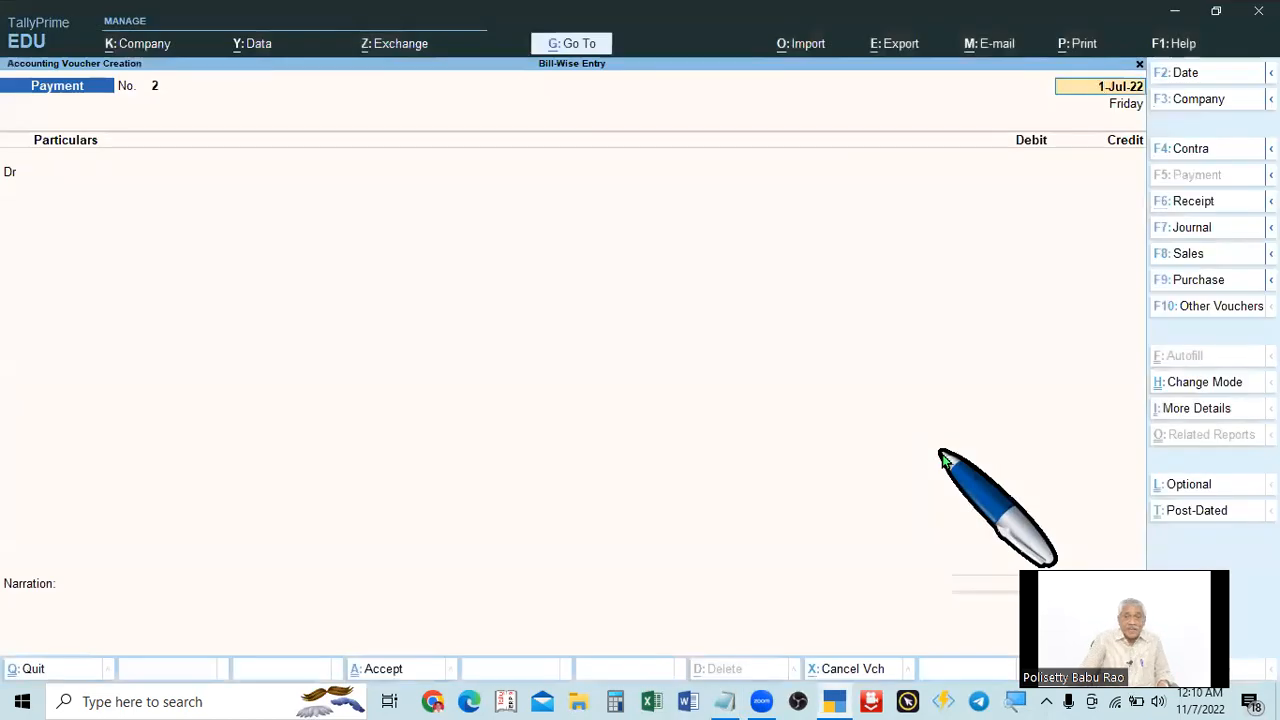
pyautogui.hotkey('alt', 'Tab')
pyautogui.hotkey('alt', 'Tab')
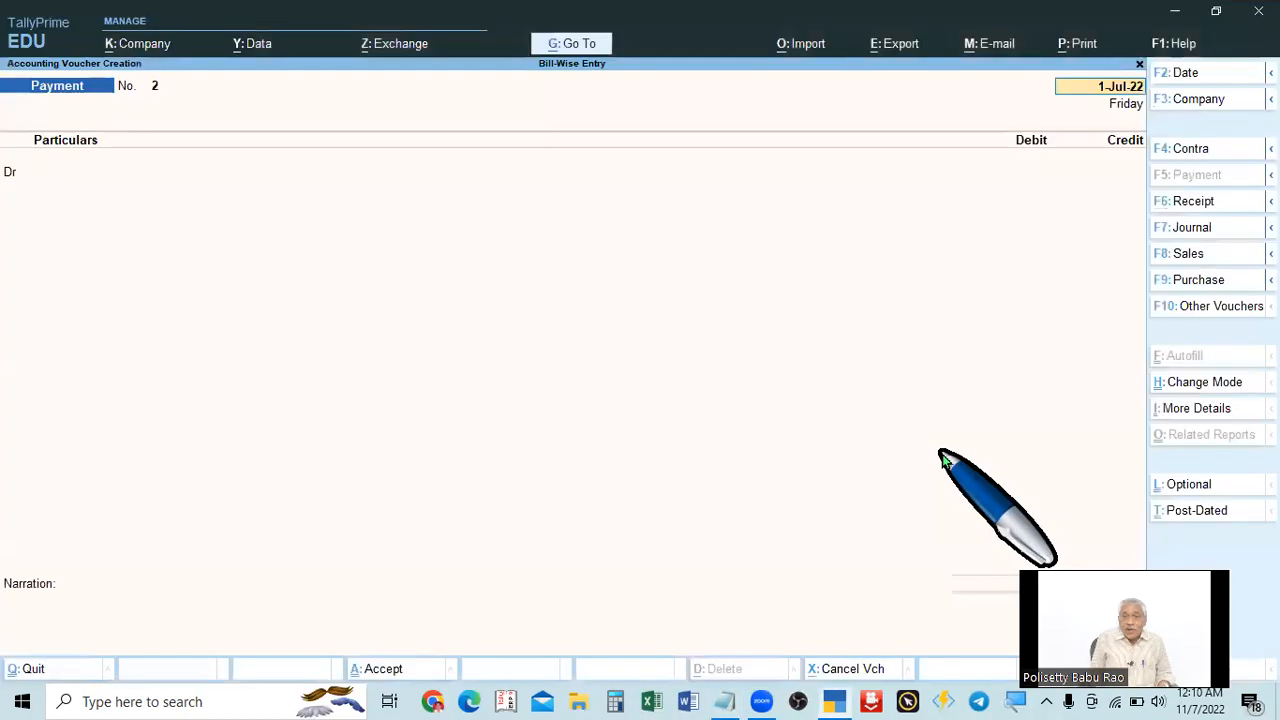
# Debit Rahul Electronics in the 1-Jul-22 payment voucher with the 49,000 stated in transaction 4 of the problem file.
pyautogui.press('Return')
pyautogui.write('Rahu')
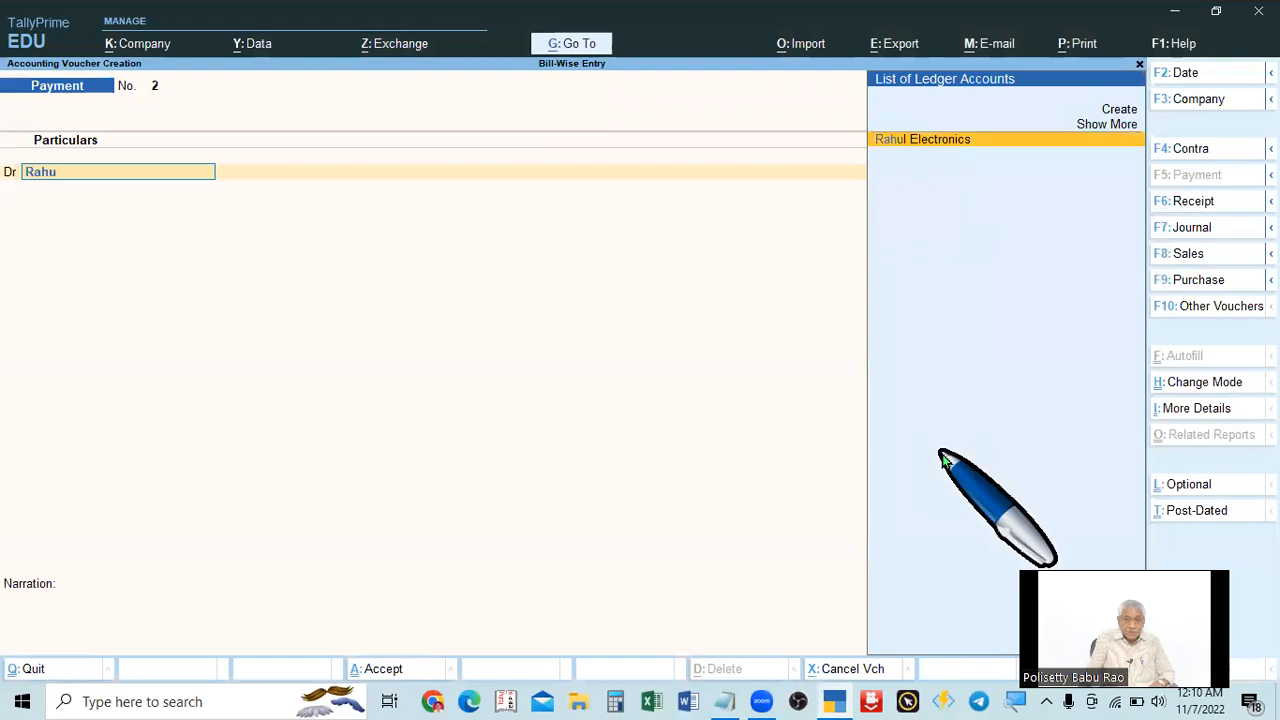
pyautogui.press('Return')
pyautogui.hotkey('alt', 'Tab')
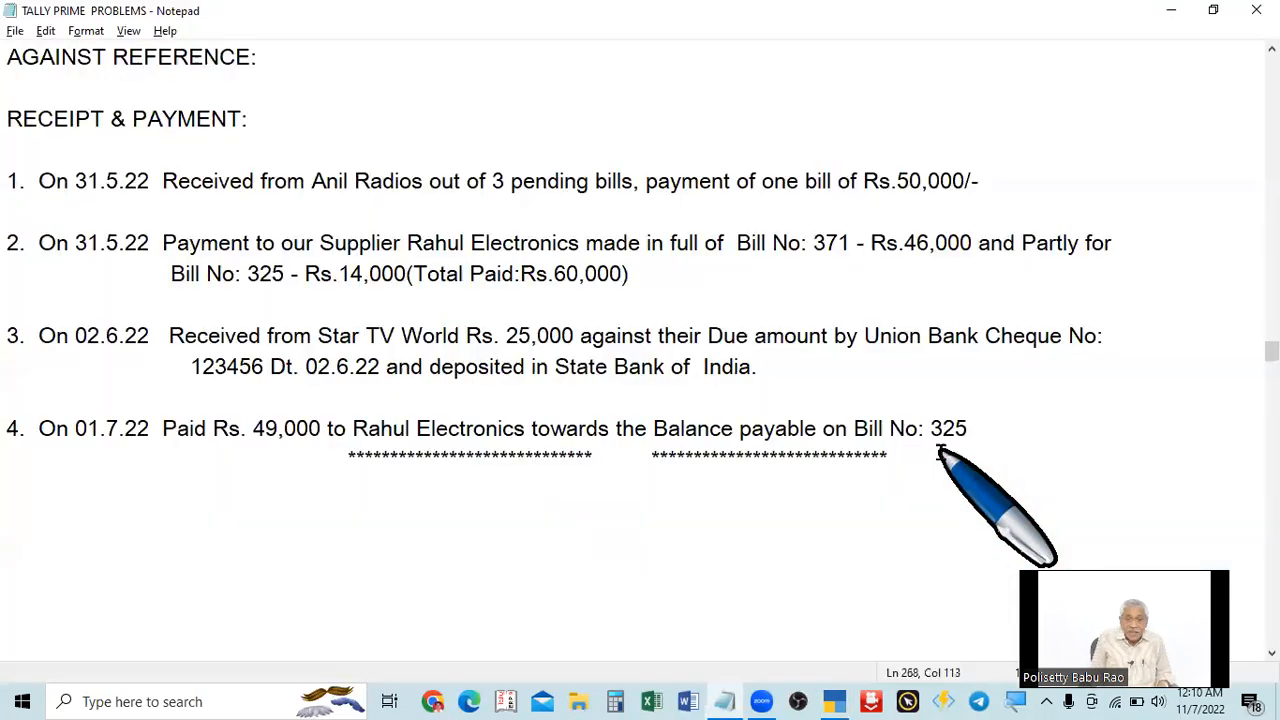
pyautogui.hotkey('alt', 'Tab')
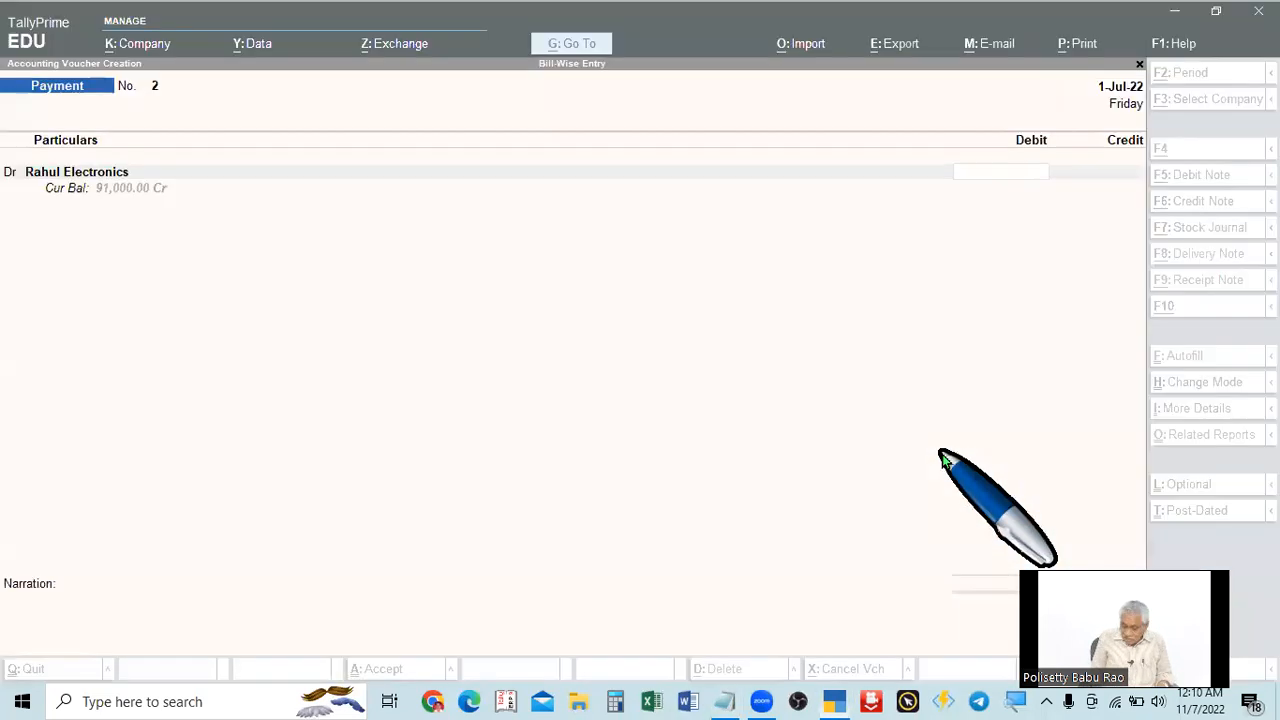
pyautogui.write('49000')
# Review the problem file's Rahul Electronics entries and allocate the full 49,000 as Agst Ref to pending bill 325.
pyautogui.hotkey('alt', 'Tab')
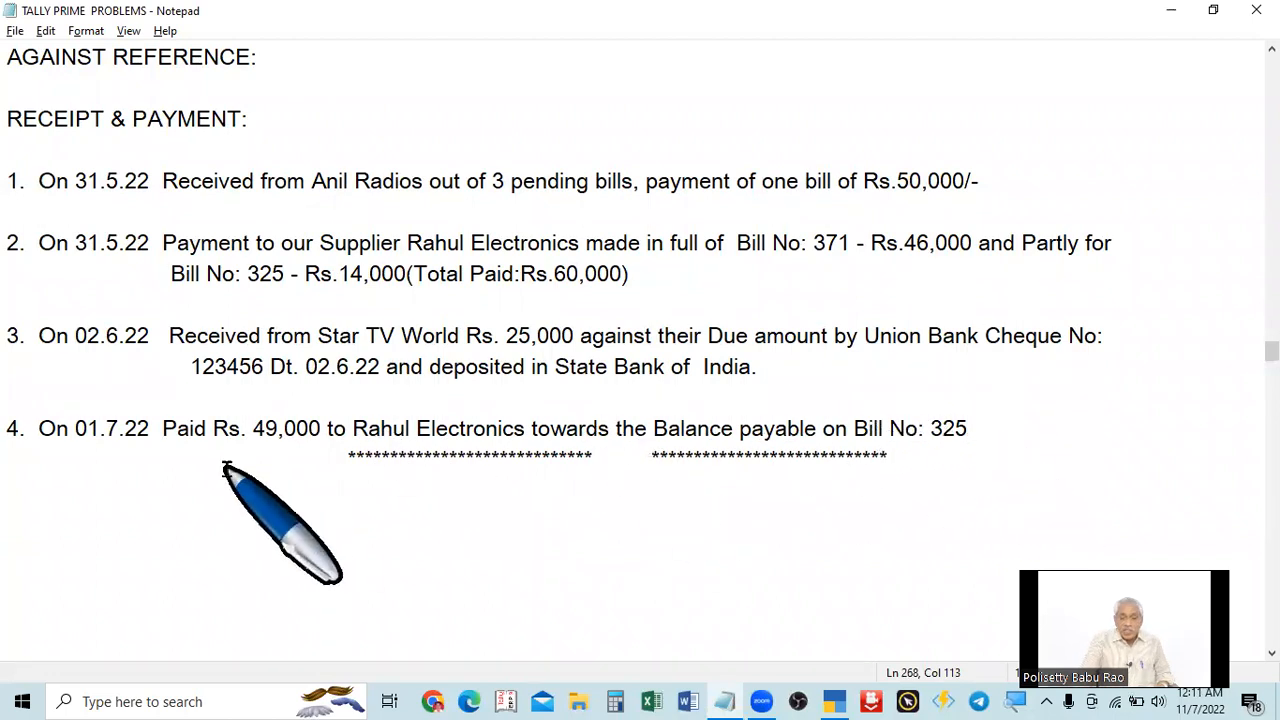
pyautogui.scroll(3, 223, 463)
pyautogui.scroll(1, 223, 463)
pyautogui.scroll(-3, 223, 463)
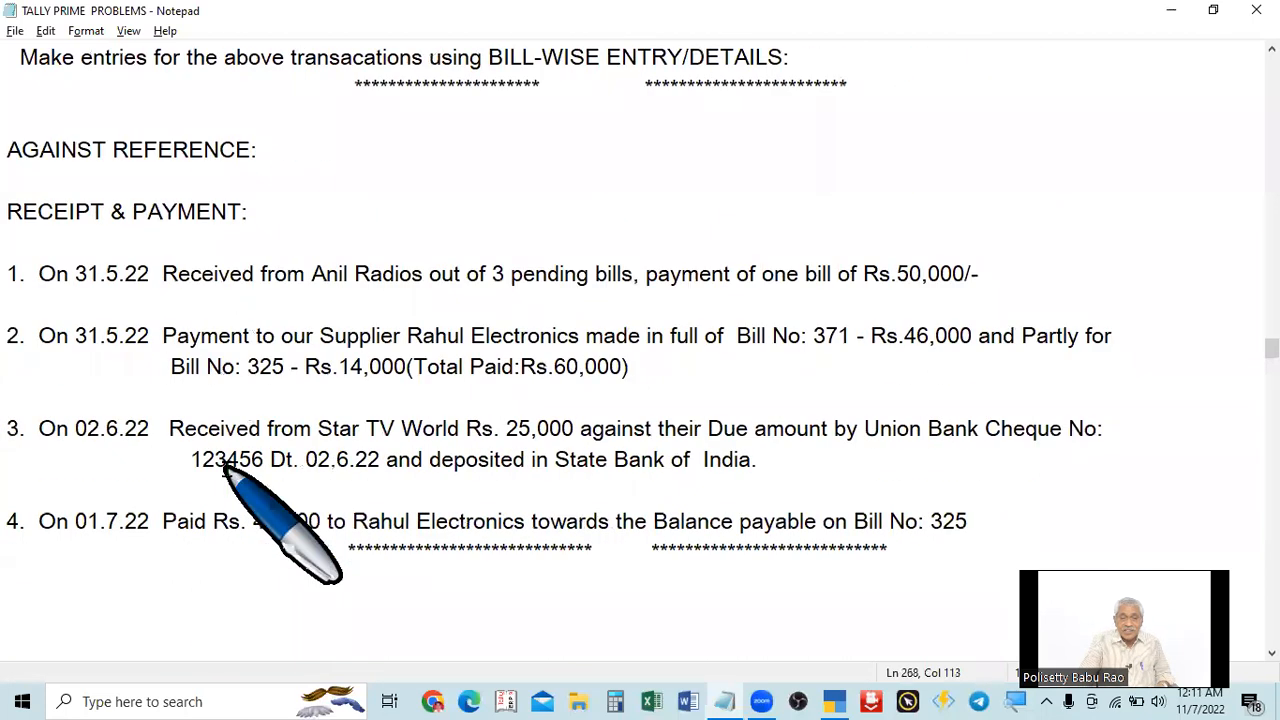
pyautogui.hotkey('alt', 'Tab')
pyautogui.press('Return')
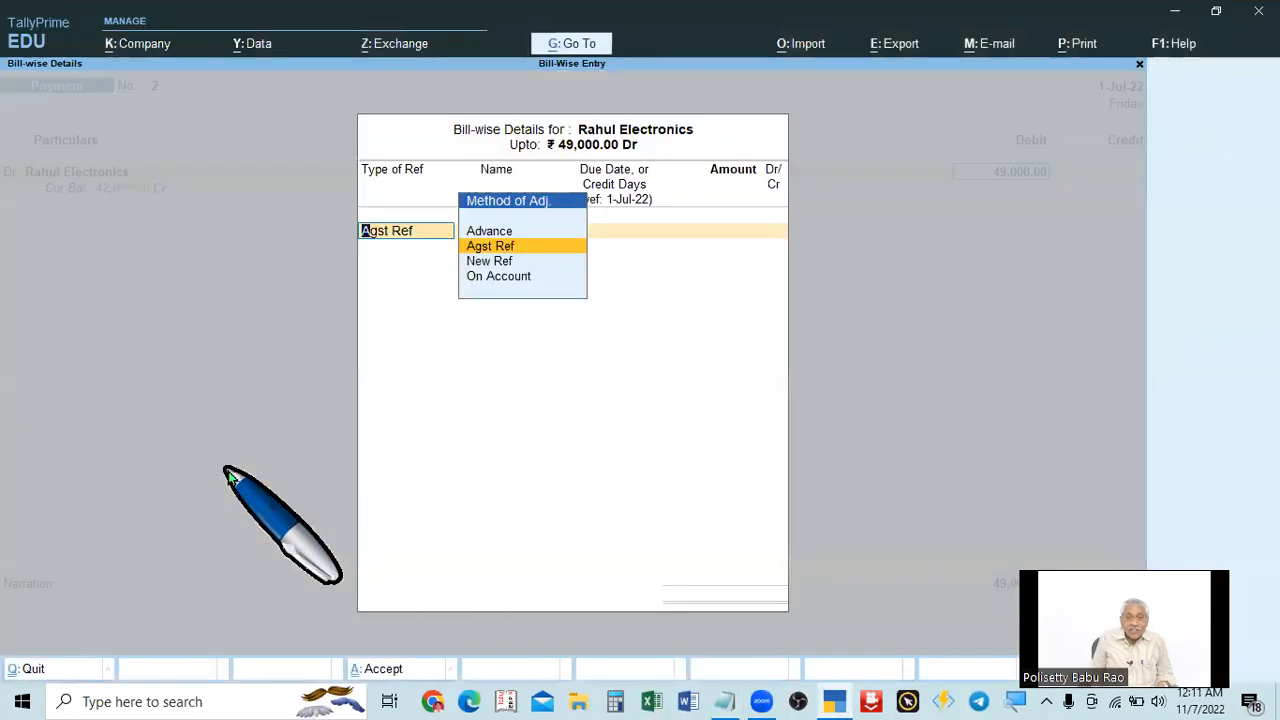
pyautogui.press('Return')
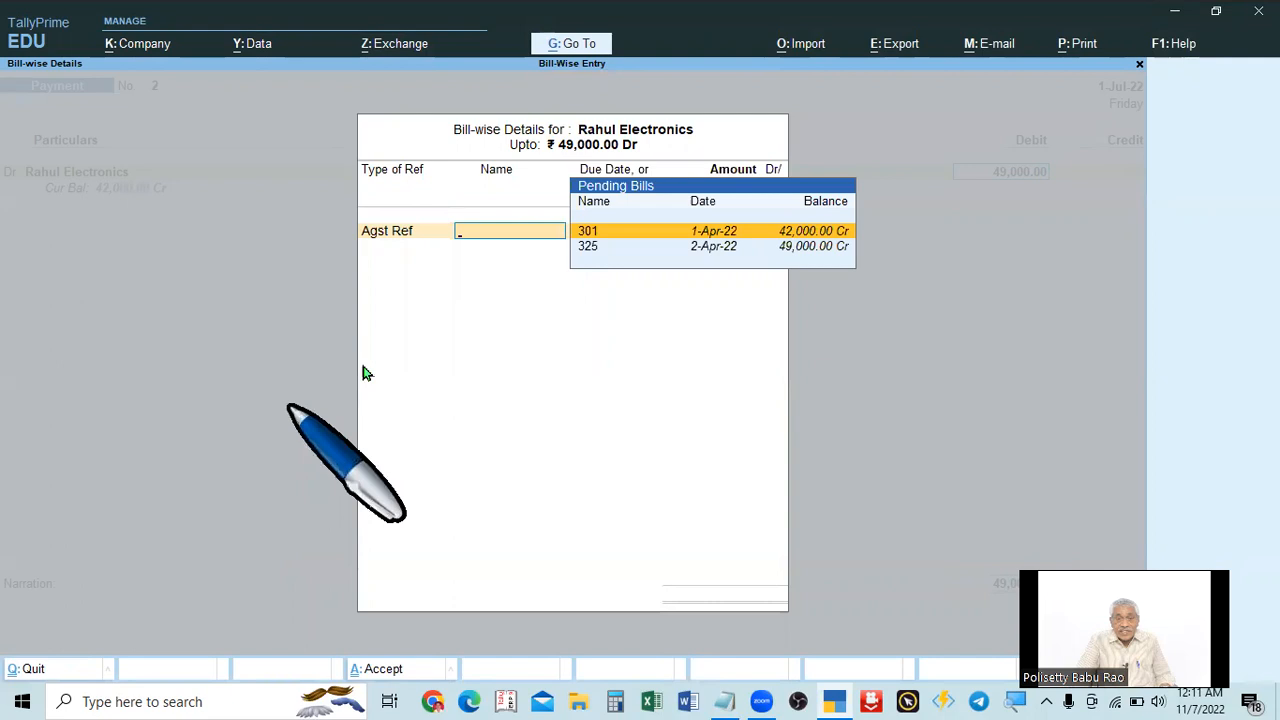
pyautogui.click(590, 247)
pyautogui.press('Return')
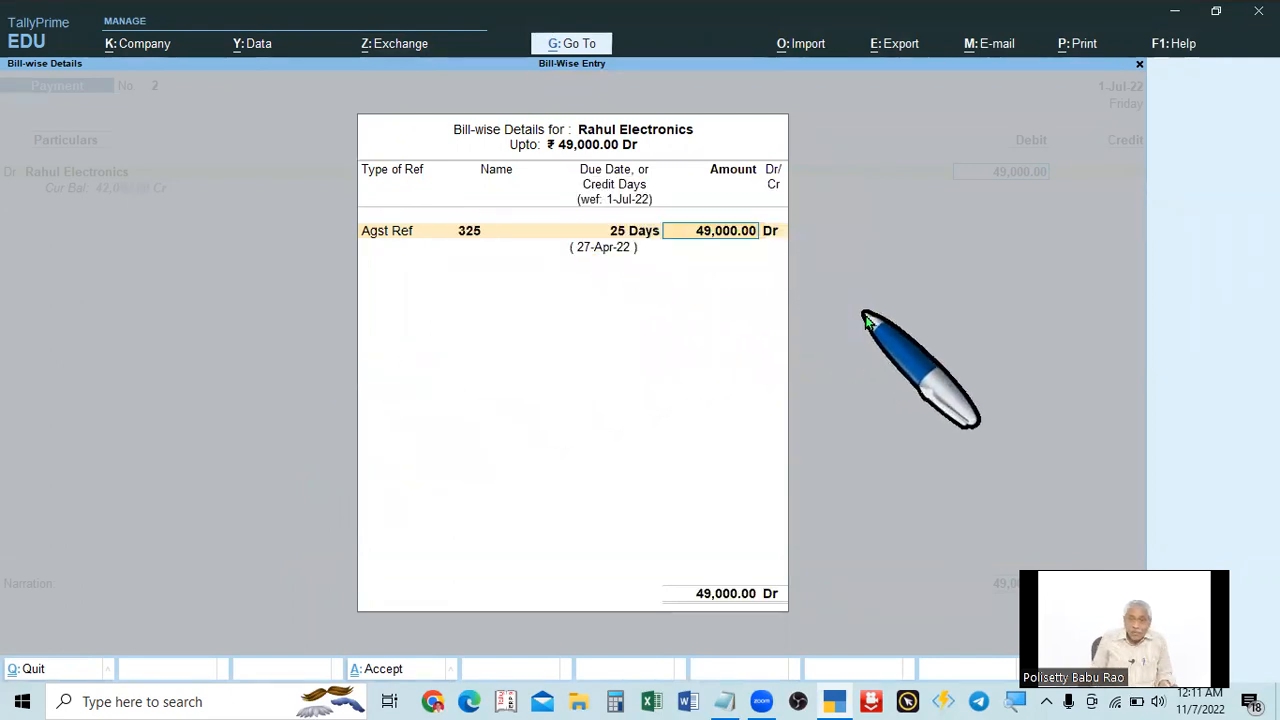
pyautogui.press('Return')
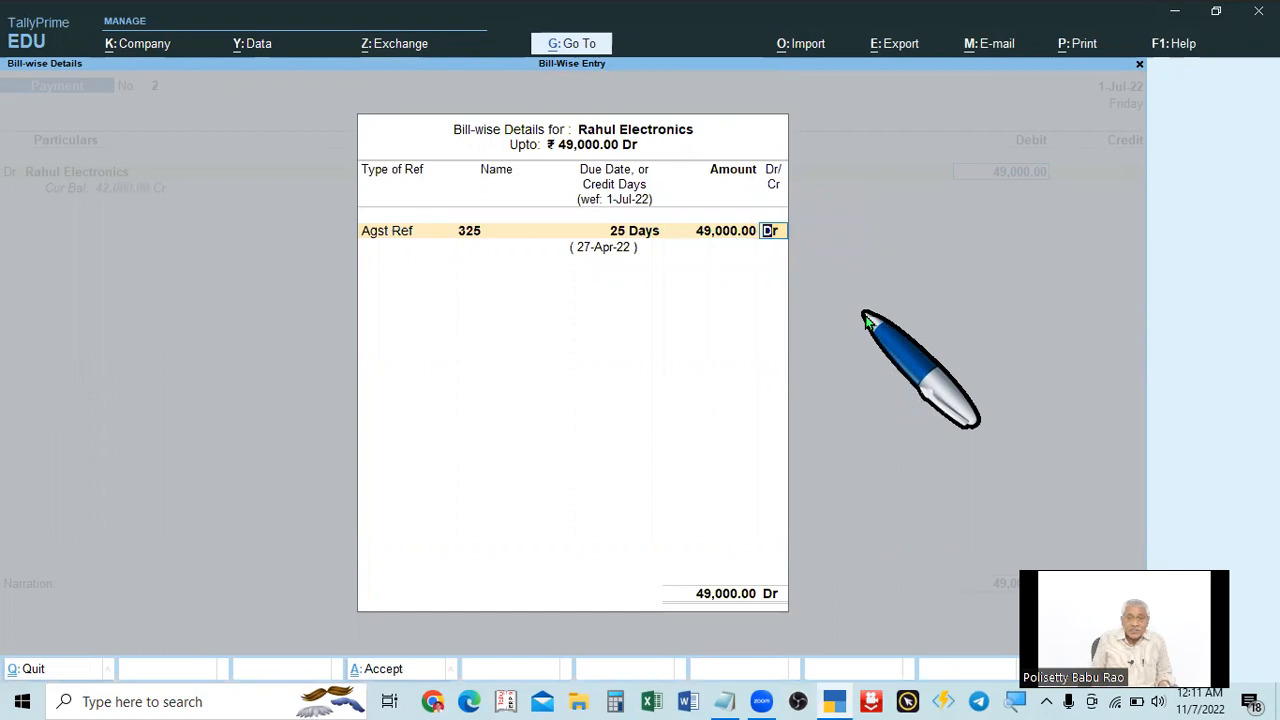
pyautogui.press('Return')
pyautogui.press('Return')
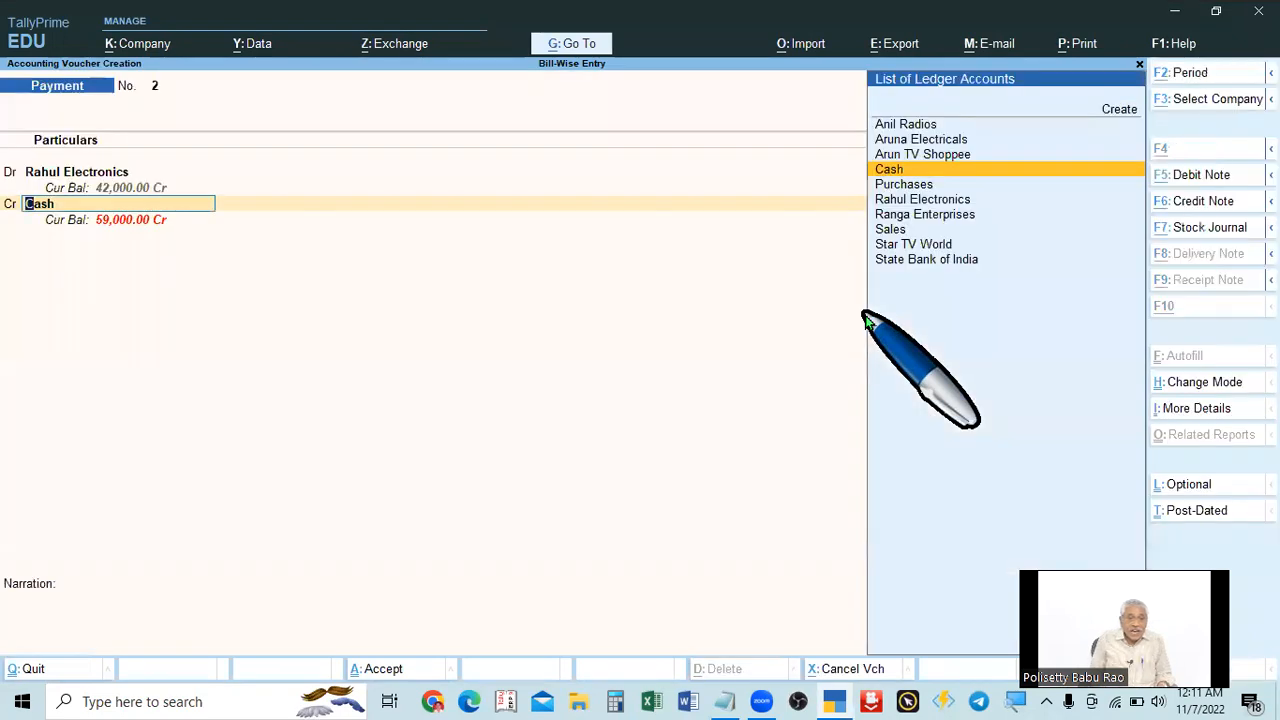
# Recheck transaction 4 in the problem file, credit Cash with 49,000 and save the payment voucher without narration.
pyautogui.hotkey('alt', 'Tab')
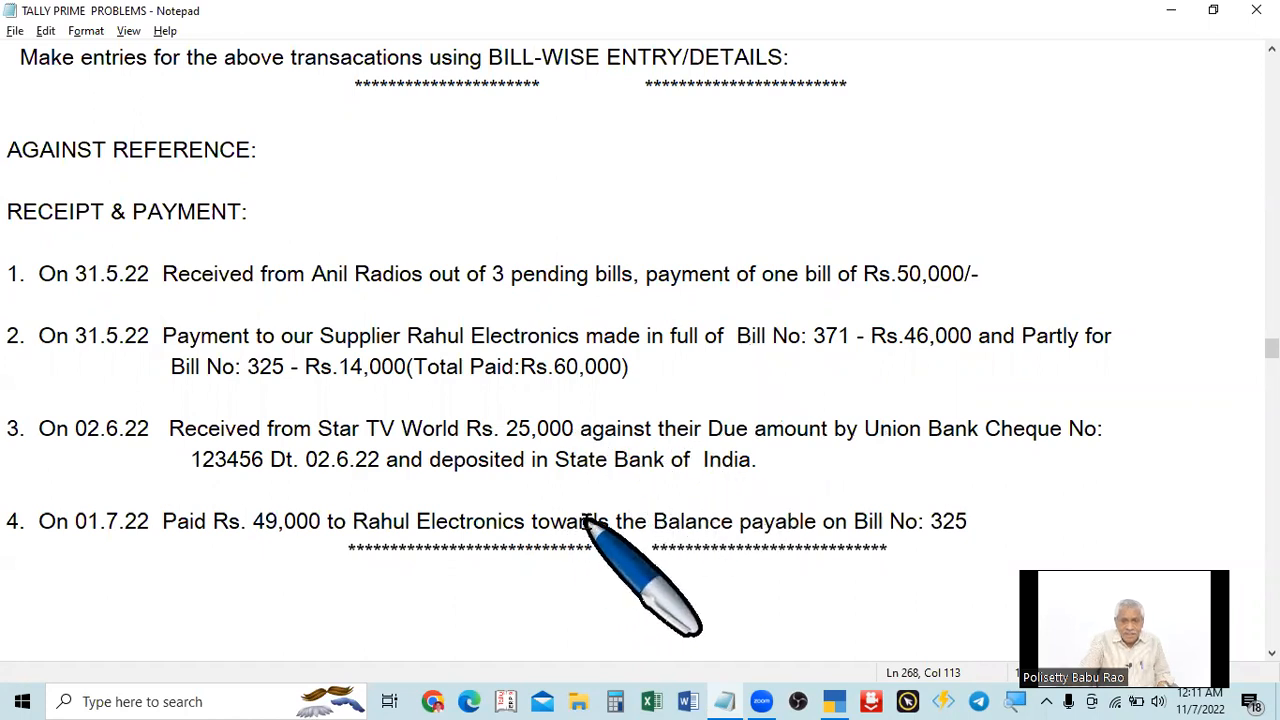
pyautogui.hotkey('alt', 'Tab')
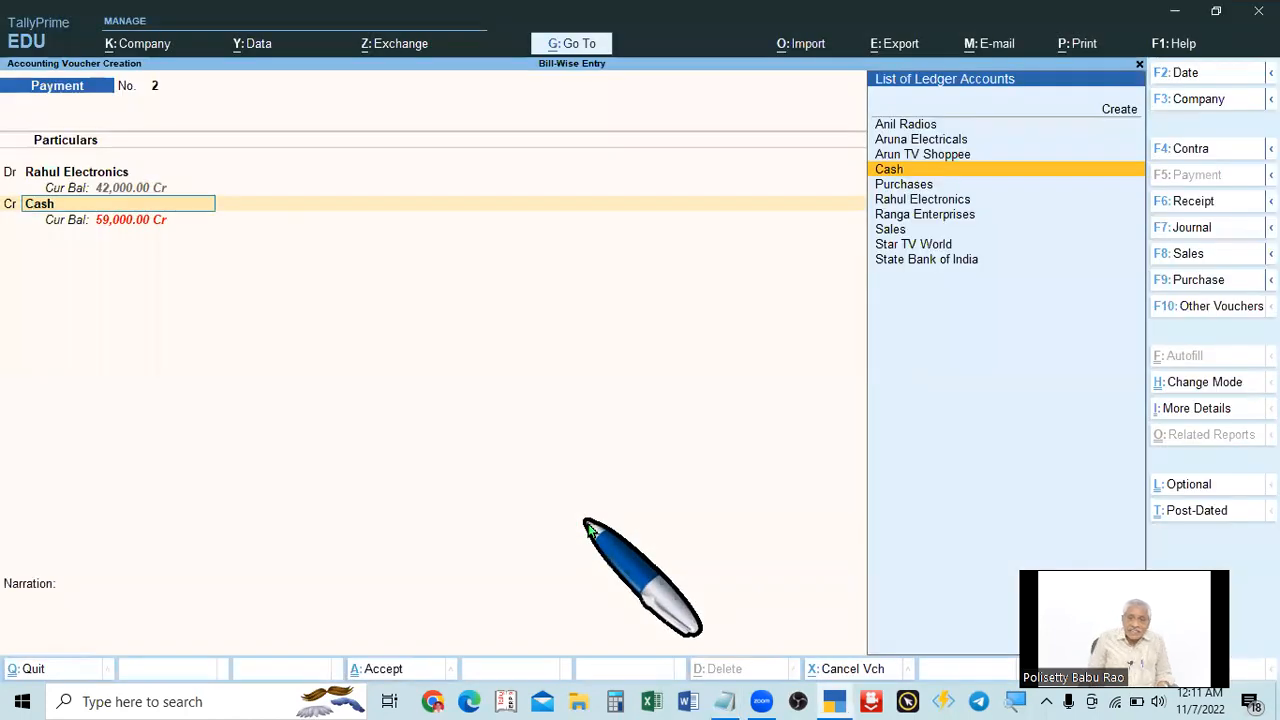
pyautogui.hotkey('alt', 'Tab')
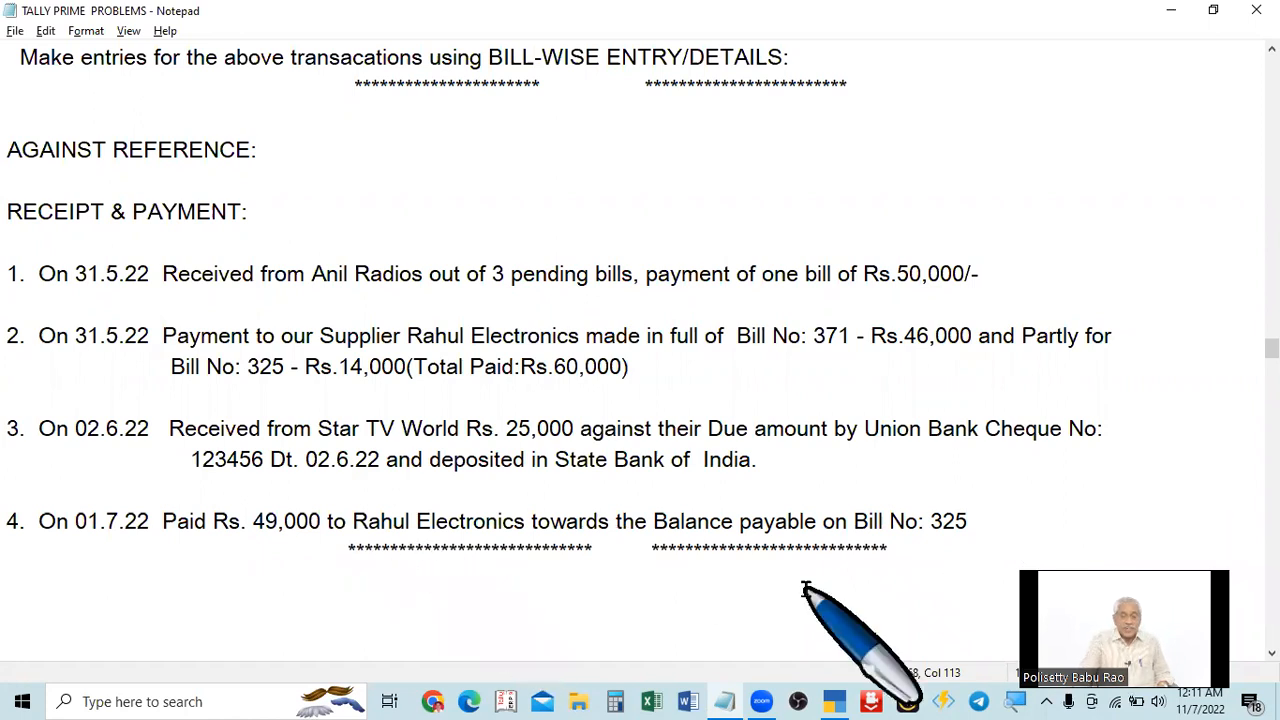
pyautogui.hotkey('alt', 'Tab')
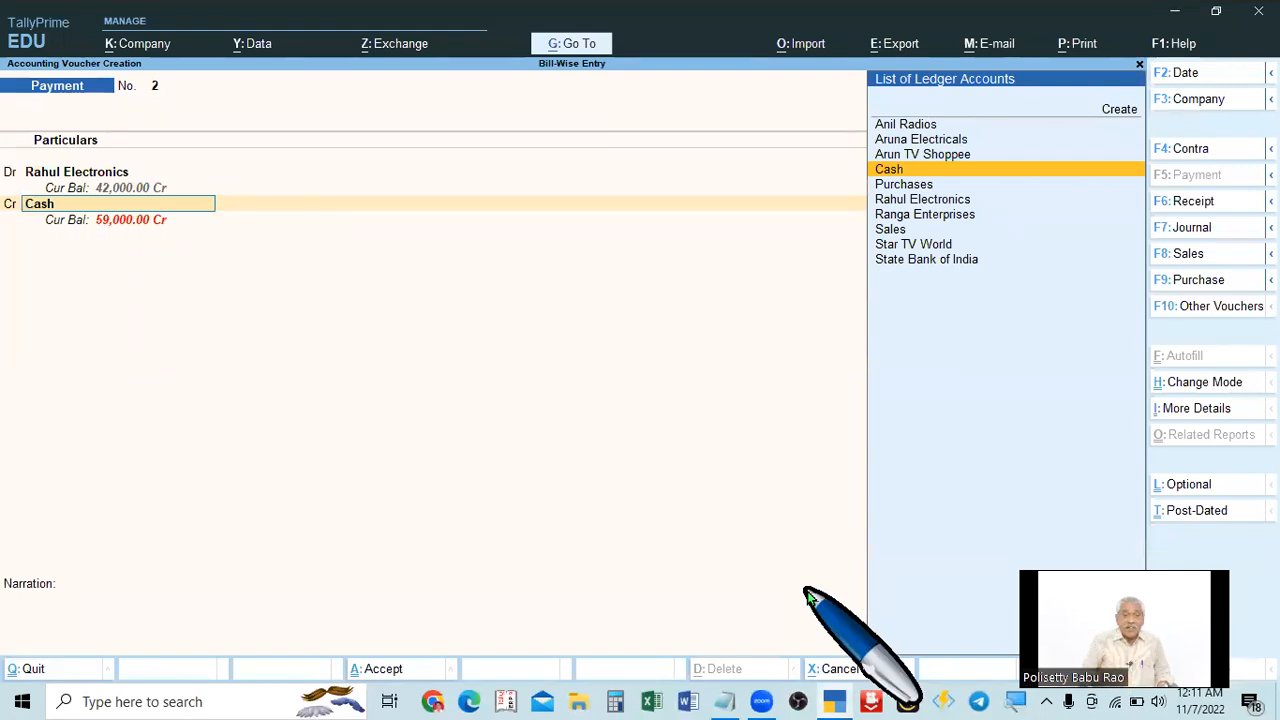
pyautogui.press('Return')
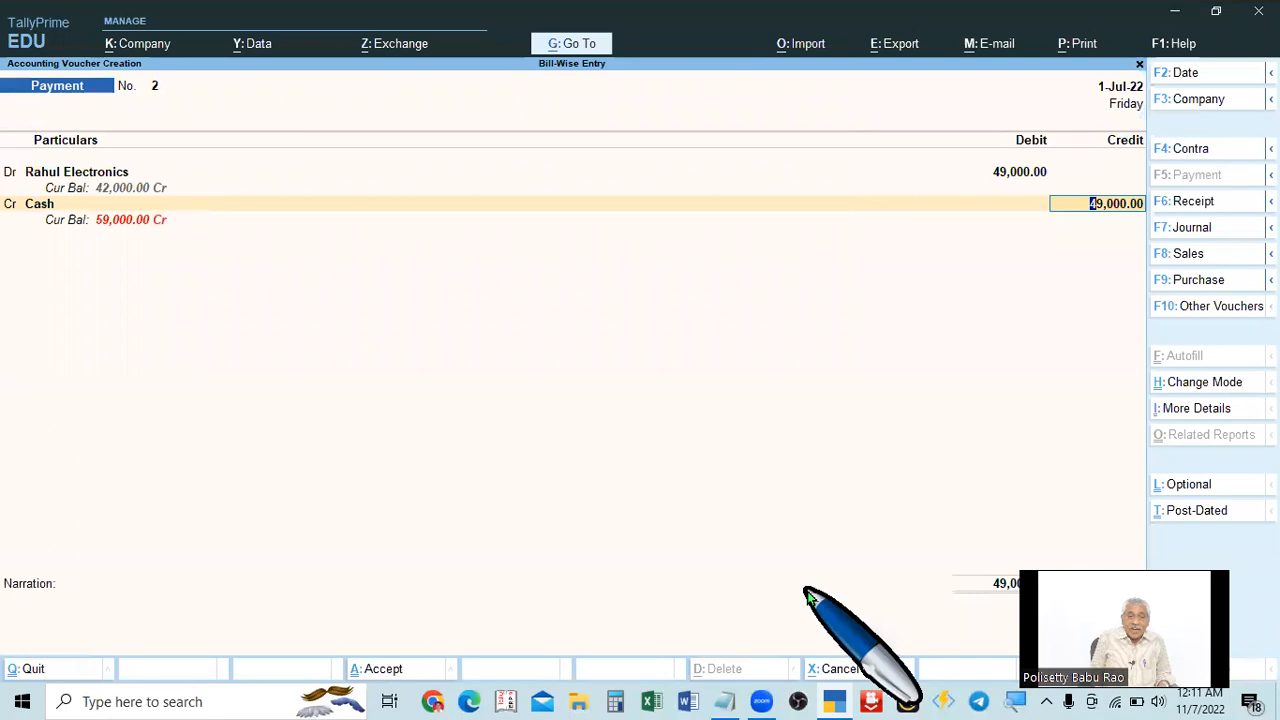
pyautogui.press('Return')
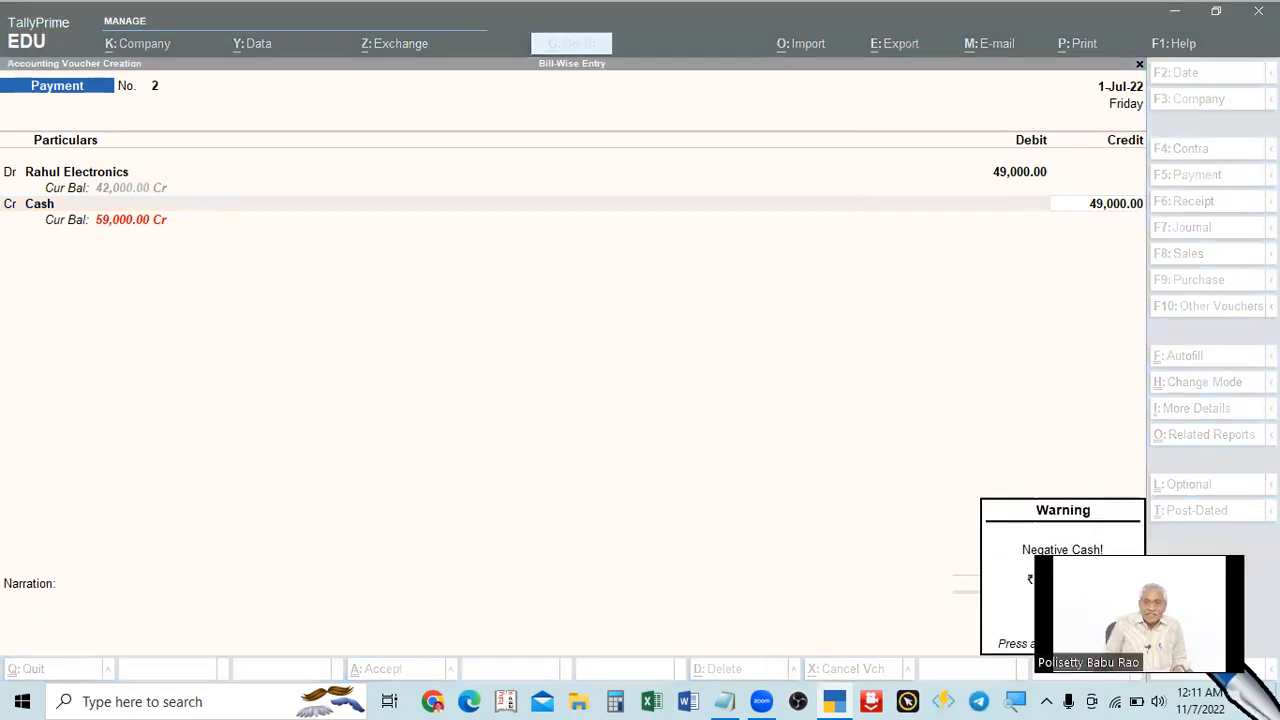
pyautogui.press('Return')
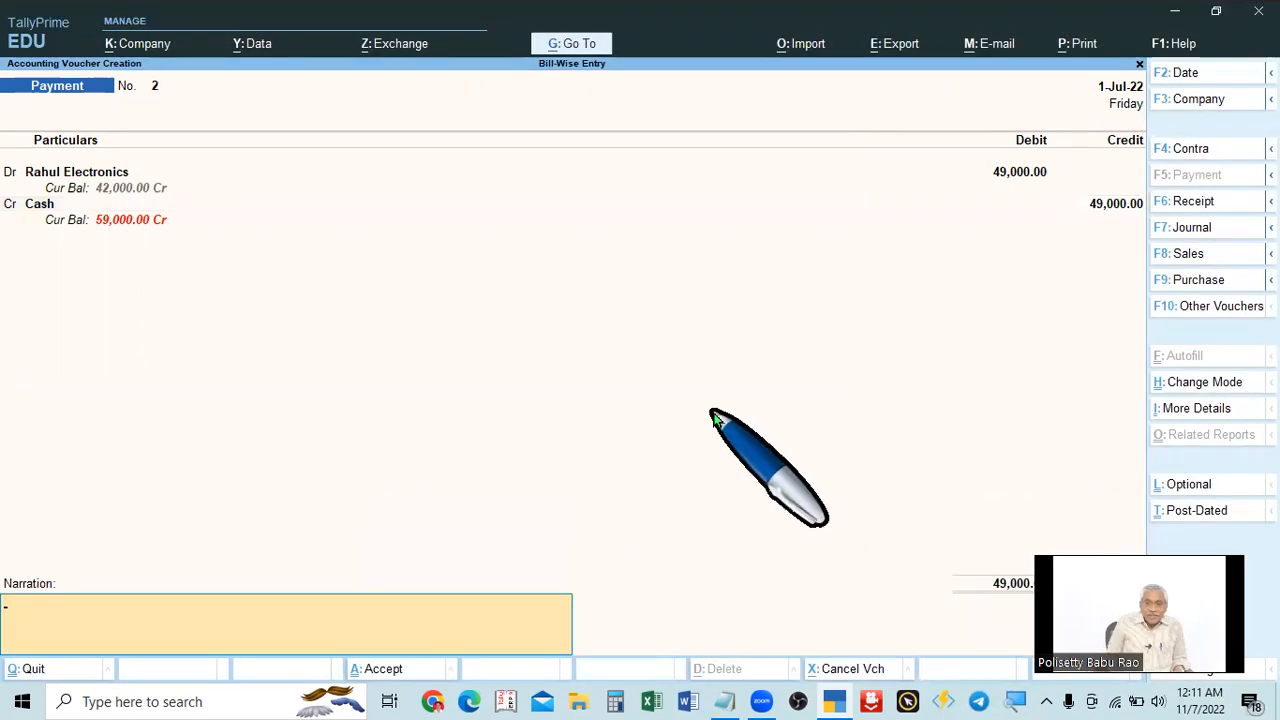
pyautogui.press('Return')
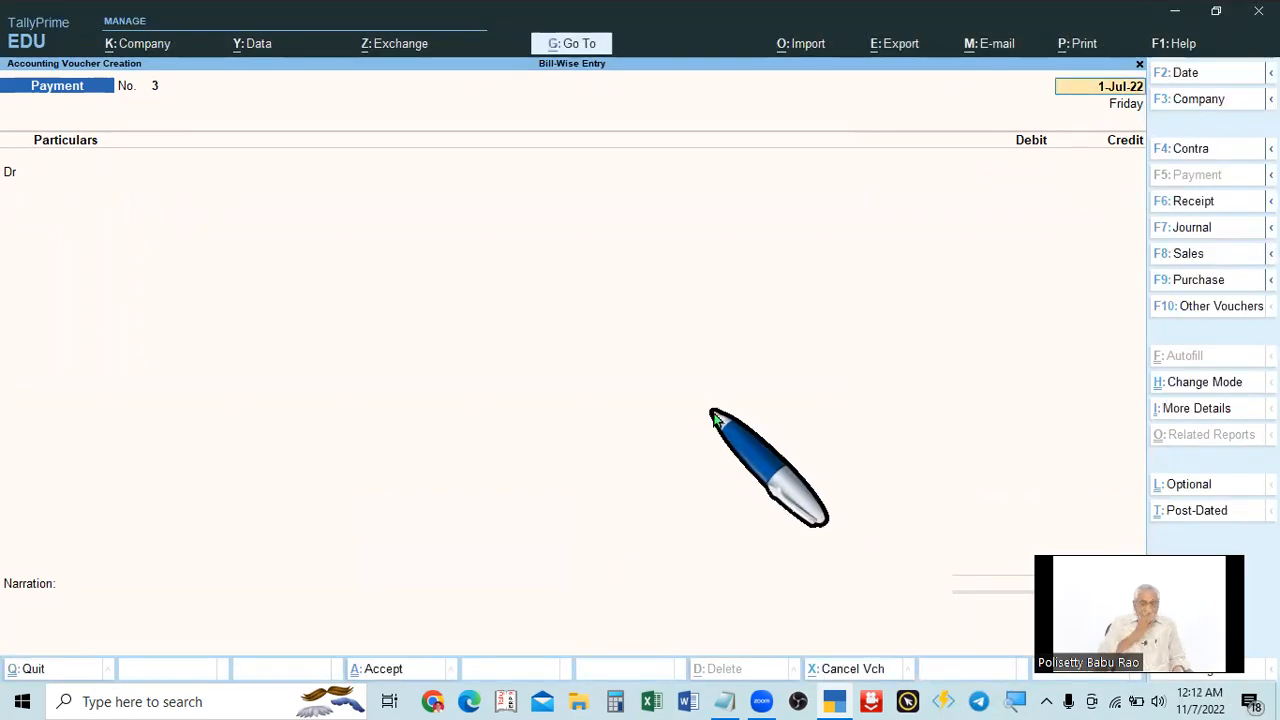
# Close the Notepad problem file, leave the blank payment voucher unsaved and quit TallyPrime to the desktop.
pyautogui.hotkey('alt', 'Tab')
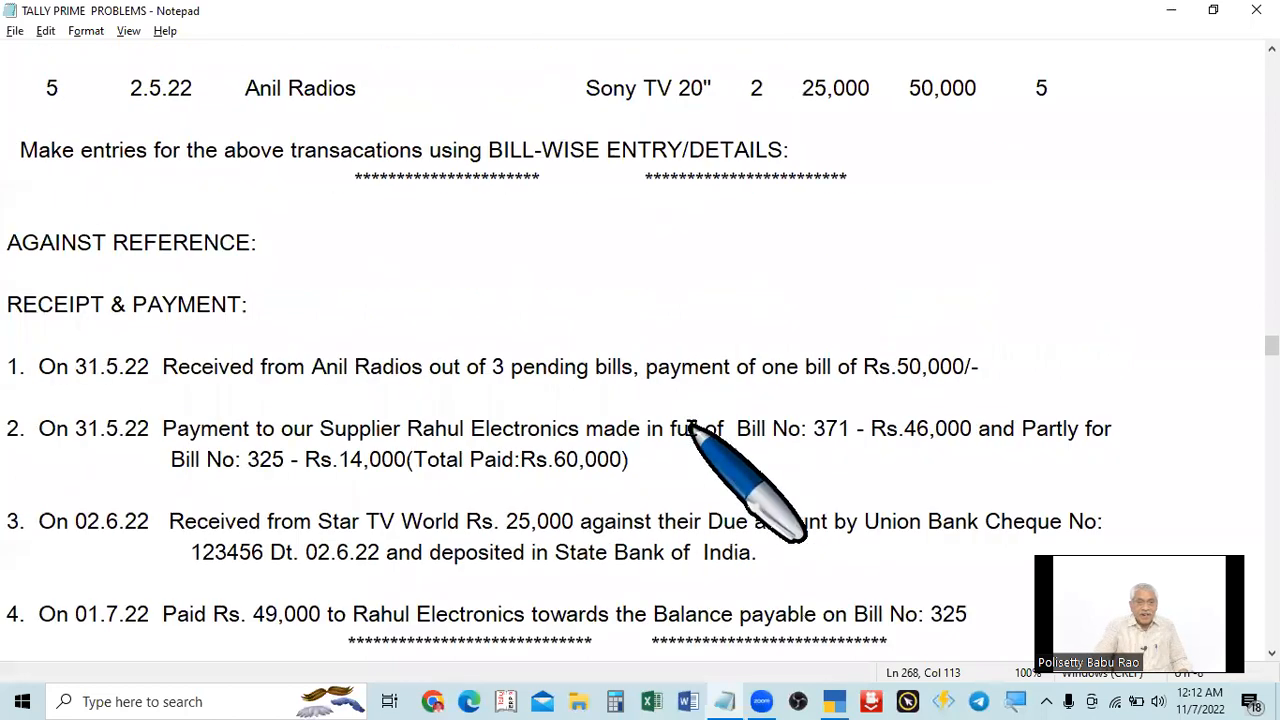
pyautogui.scroll(3, 700, 428)
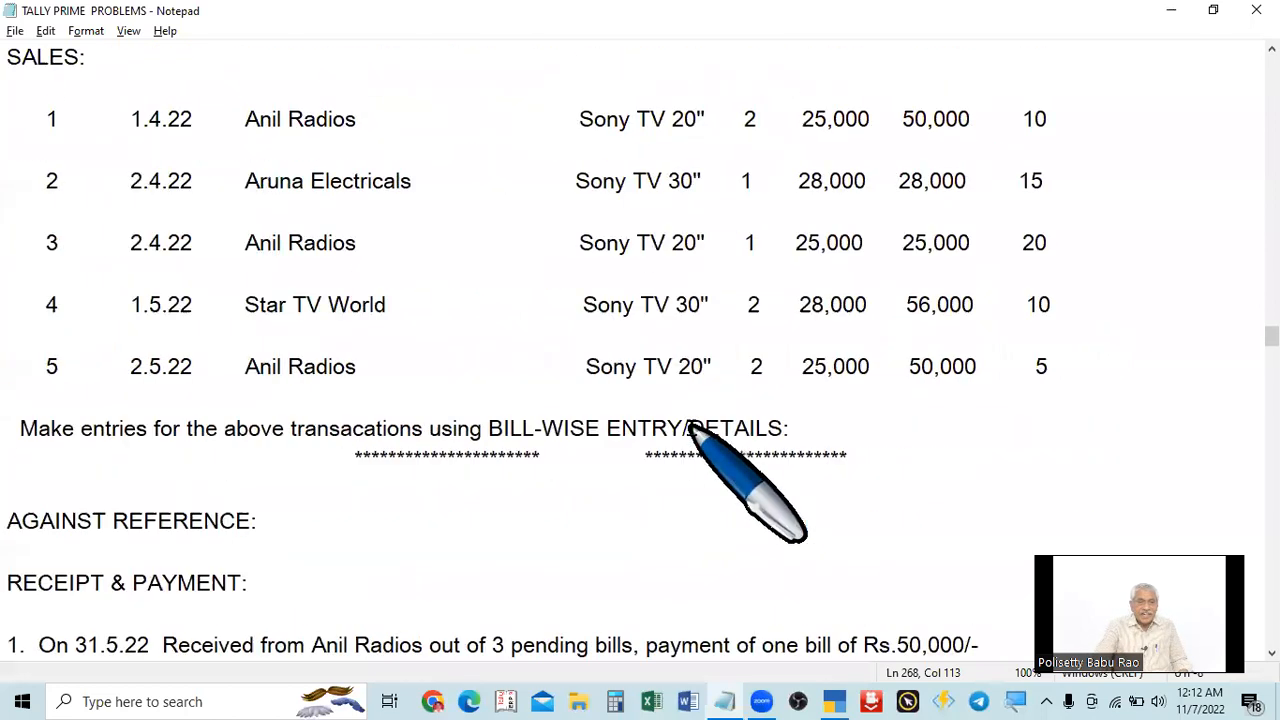
pyautogui.click(1256, 10)
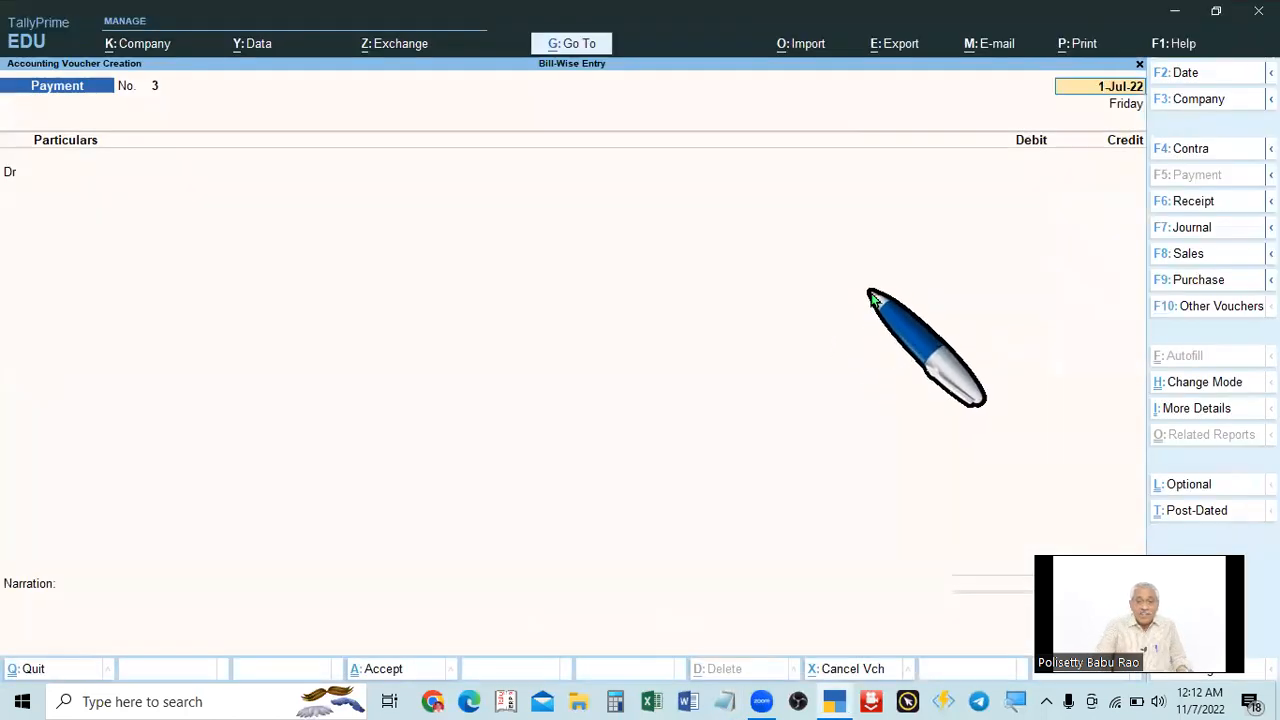
pyautogui.press('BackSpace')
pyautogui.press('Return')
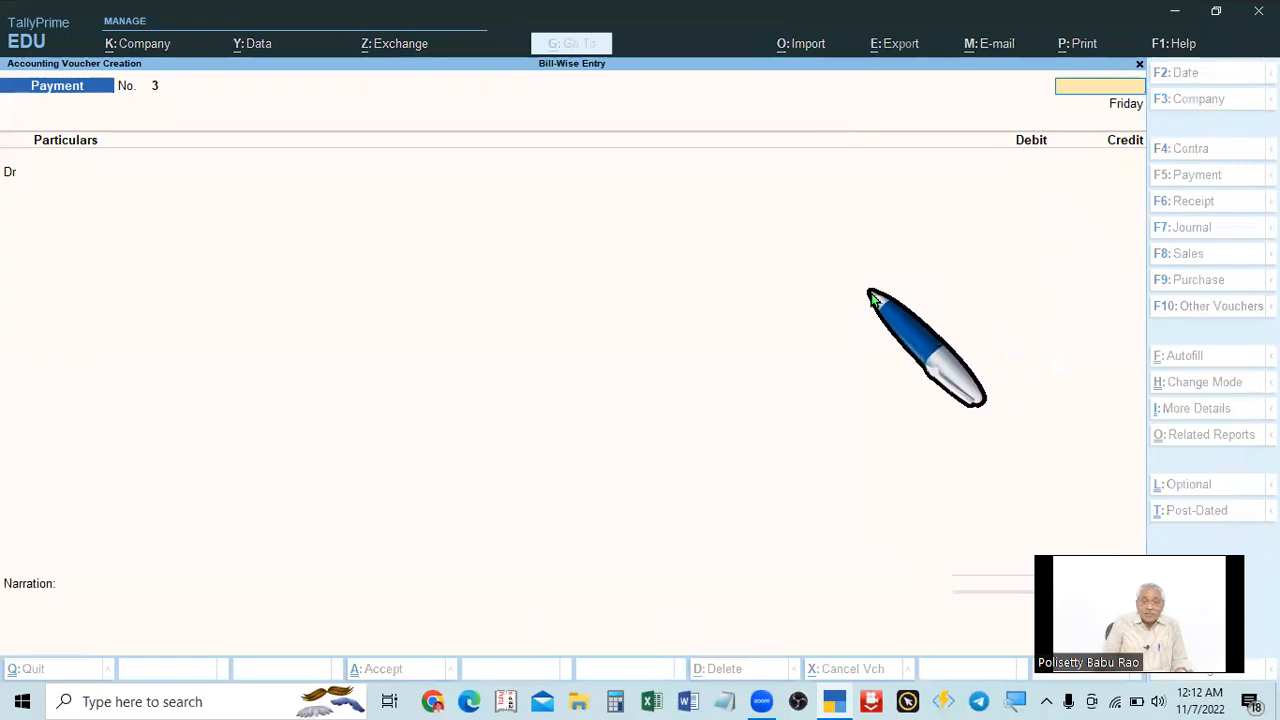
pyautogui.press('Return')
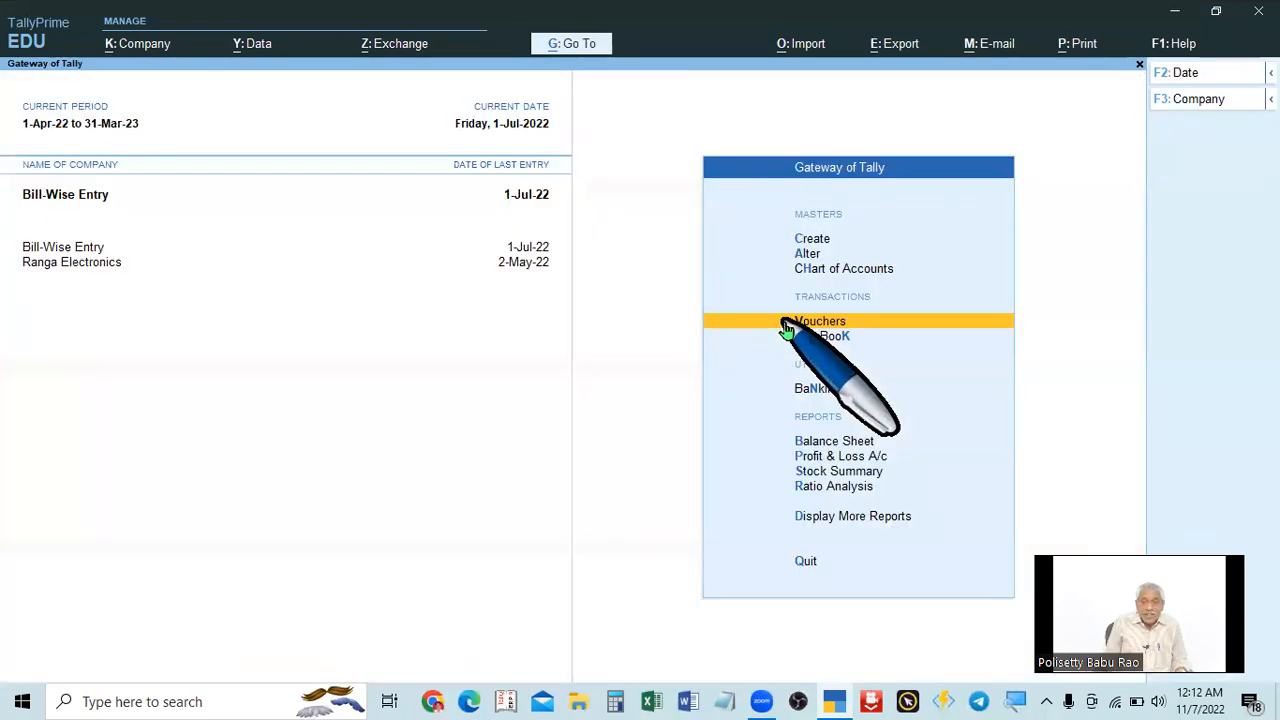
pyautogui.press('Escape')
pyautogui.press('Return')
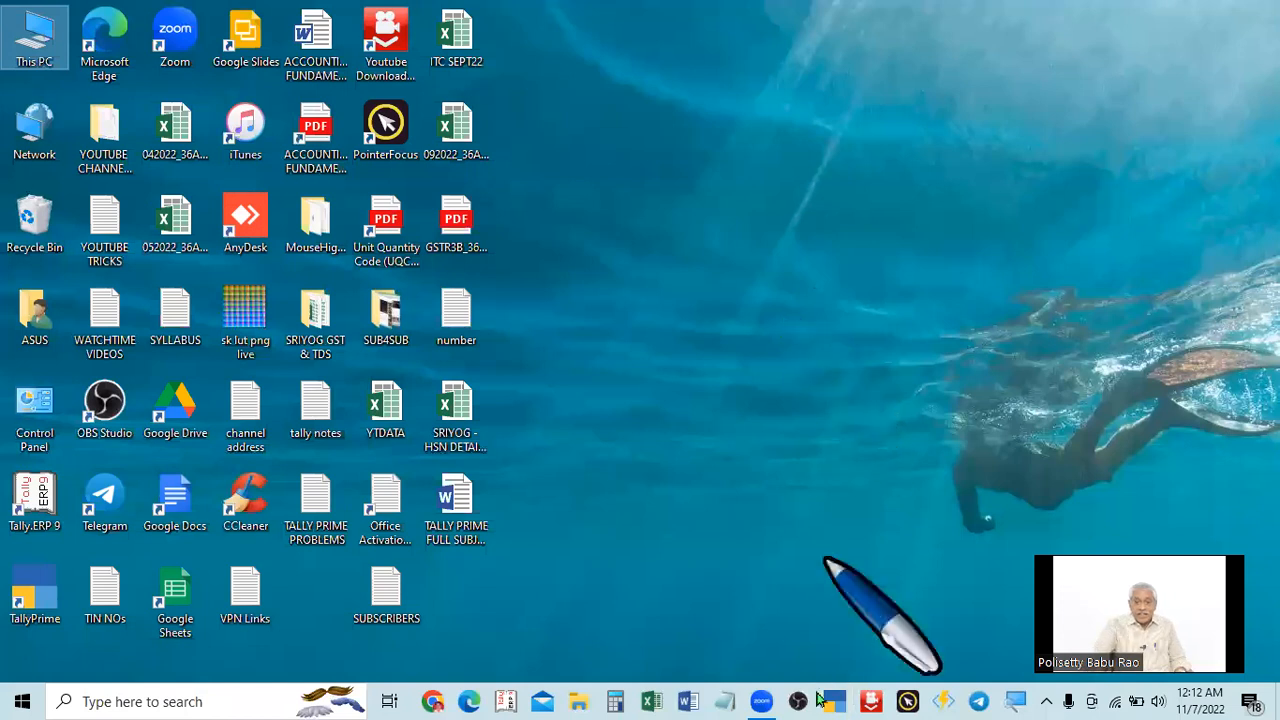
pyautogui.click(727, 701)
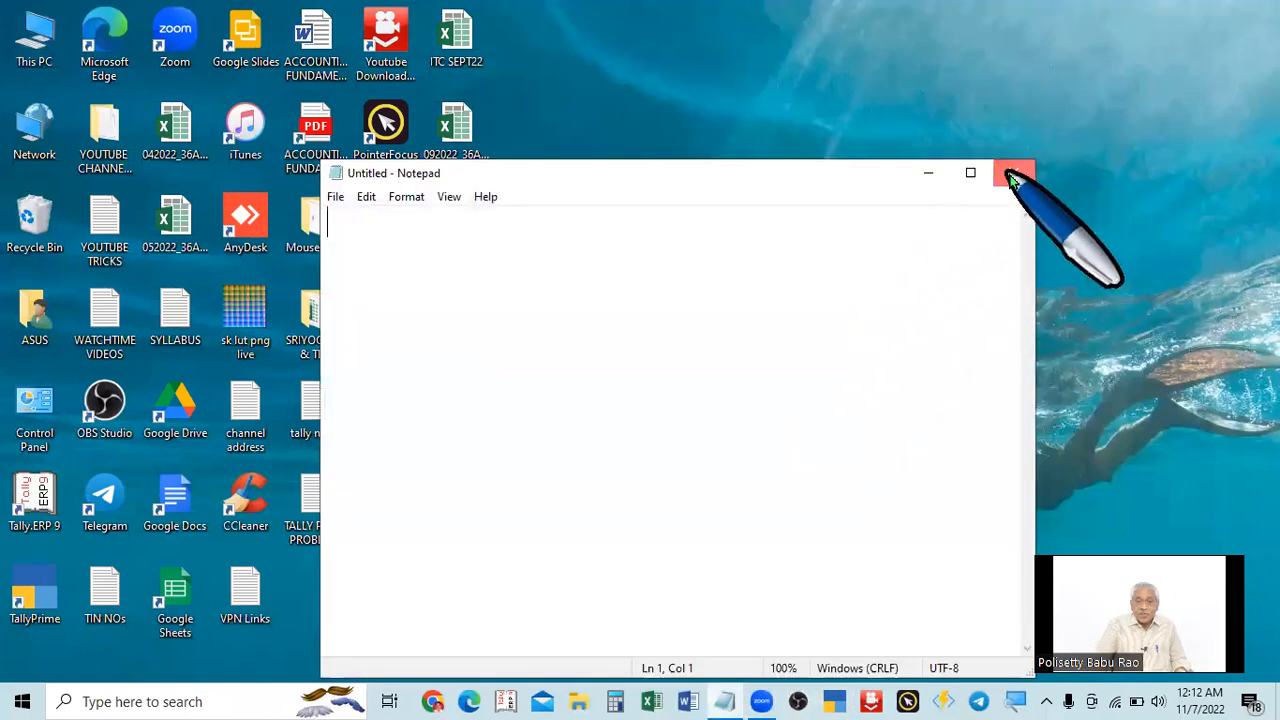
pyautogui.click(1006, 170)
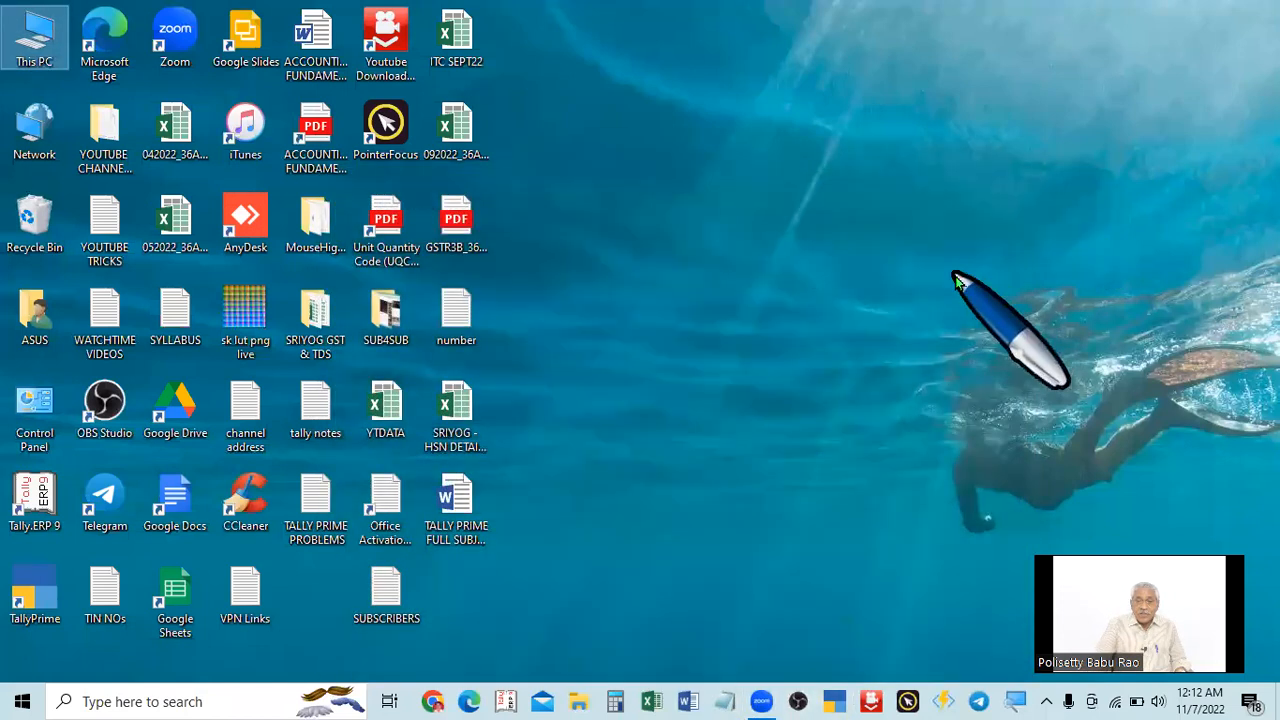